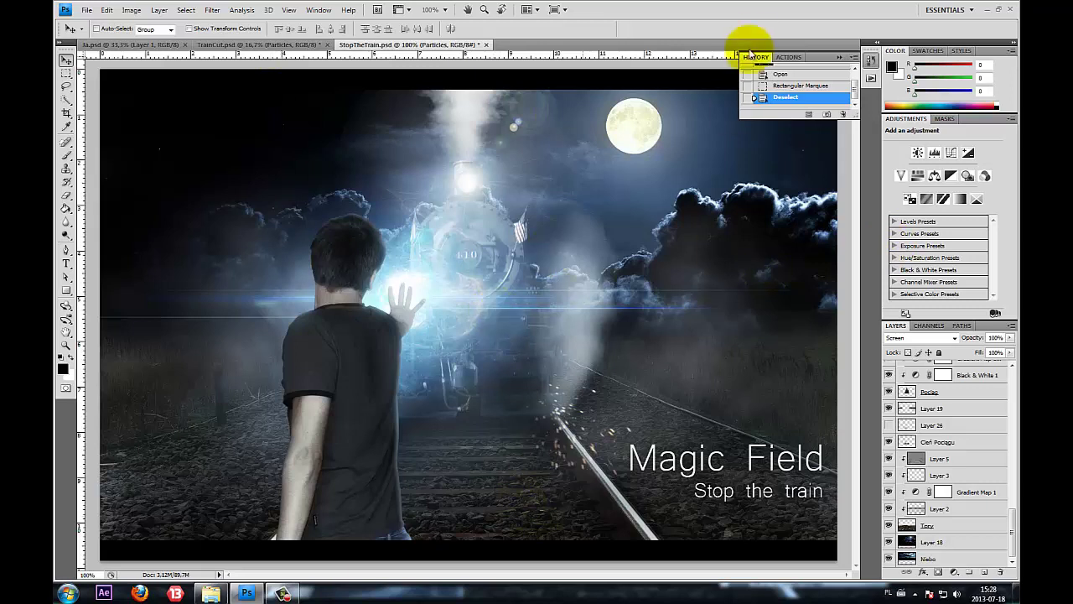
Close the floating History panel and select the T_Smoke_A_Left copy layer
{"action": "left_click", "coordinate": [837, 58]}
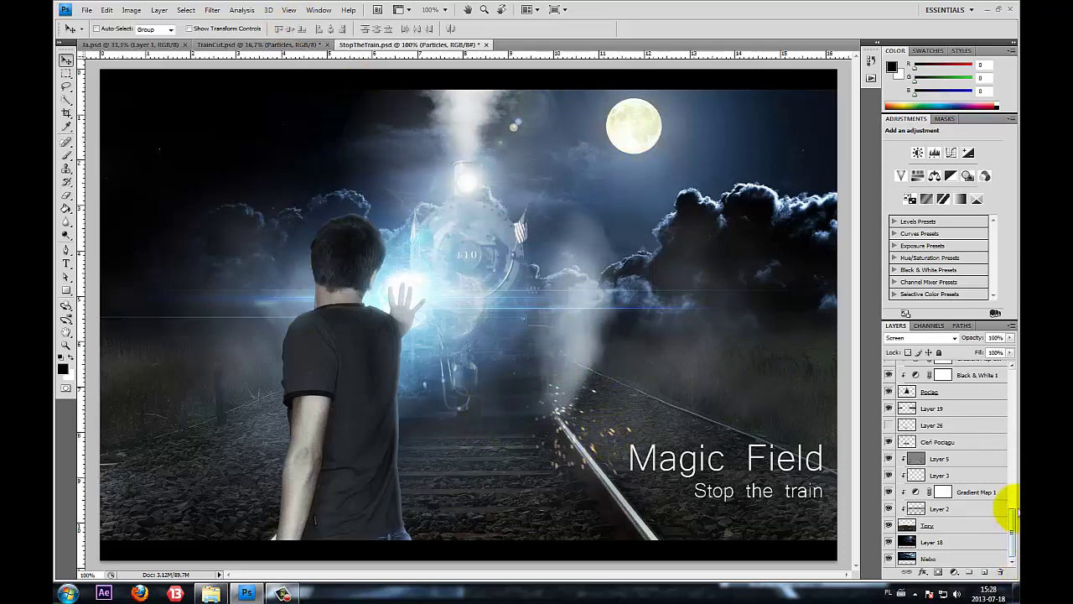
{"action": "mouse_move", "coordinate": [1014, 524]}
{"action": "left_mouse_down"}
{"action": "mouse_move", "coordinate": [1014, 436]}
{"action": "mouse_move", "coordinate": [1013, 543]}
{"action": "mouse_move", "coordinate": [1013, 361]}
{"action": "mouse_move", "coordinate": [1009, 544]}
{"action": "mouse_move", "coordinate": [1011, 455]}
{"action": "left_mouse_up"}
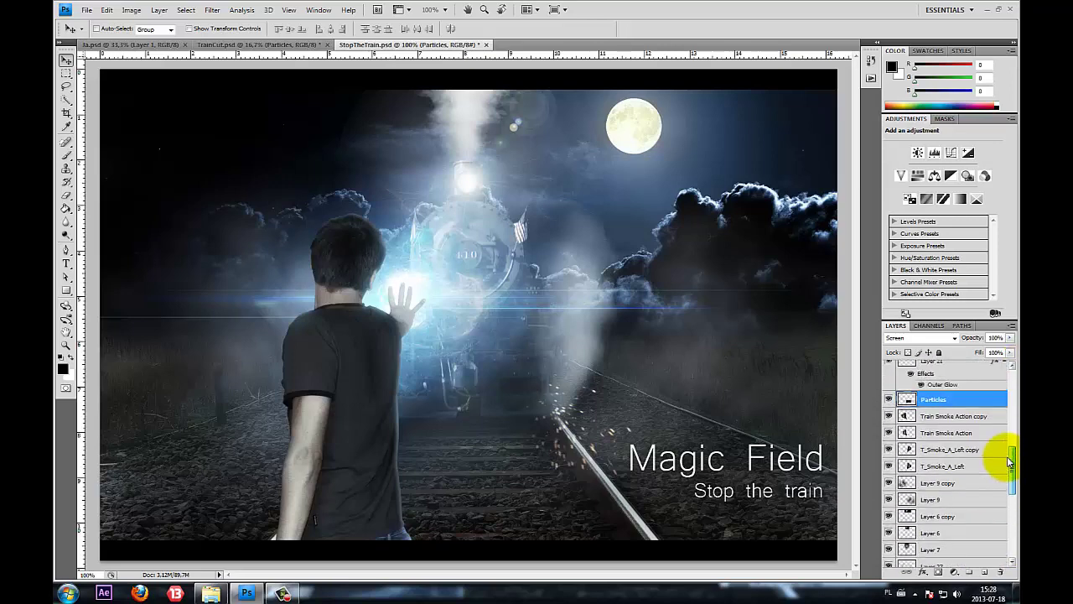
{"action": "left_click", "coordinate": [947, 451]}
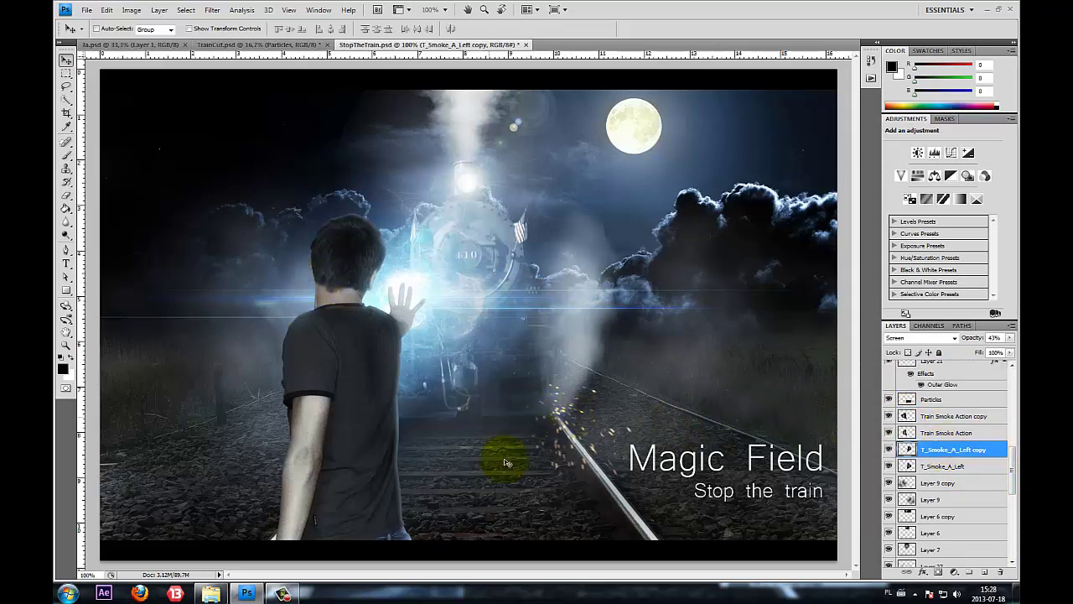
{"action": "scroll", "coordinate": [910, 457], "scroll_direction": "down", "scroll_amount": 3}
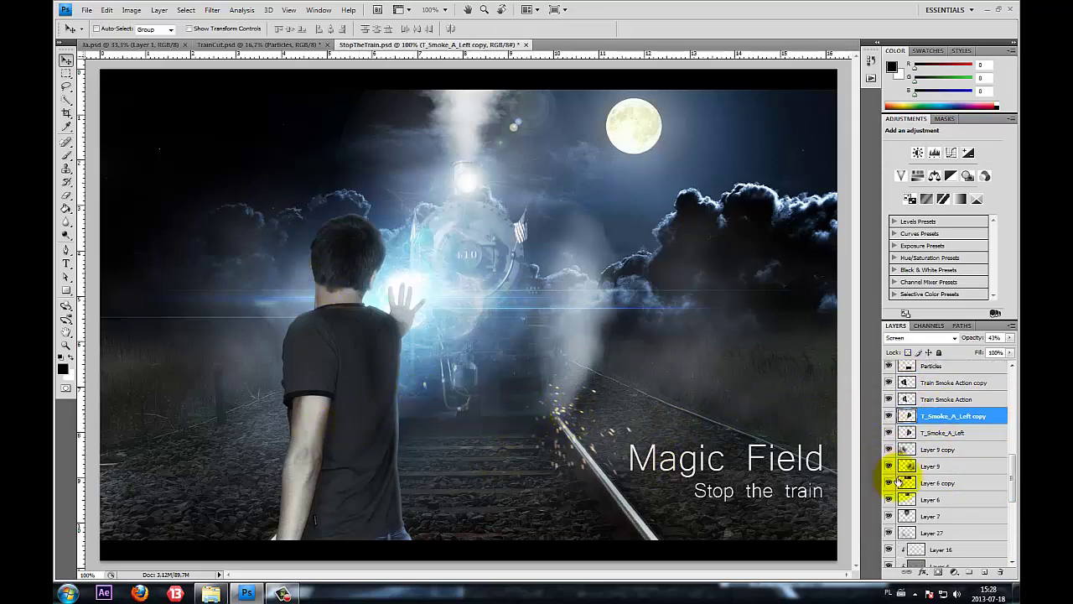
{"action": "scroll", "coordinate": [914, 470], "scroll_direction": "down", "scroll_amount": 3}
{"action": "scroll", "coordinate": [923, 467], "scroll_direction": "down", "scroll_amount": 3}
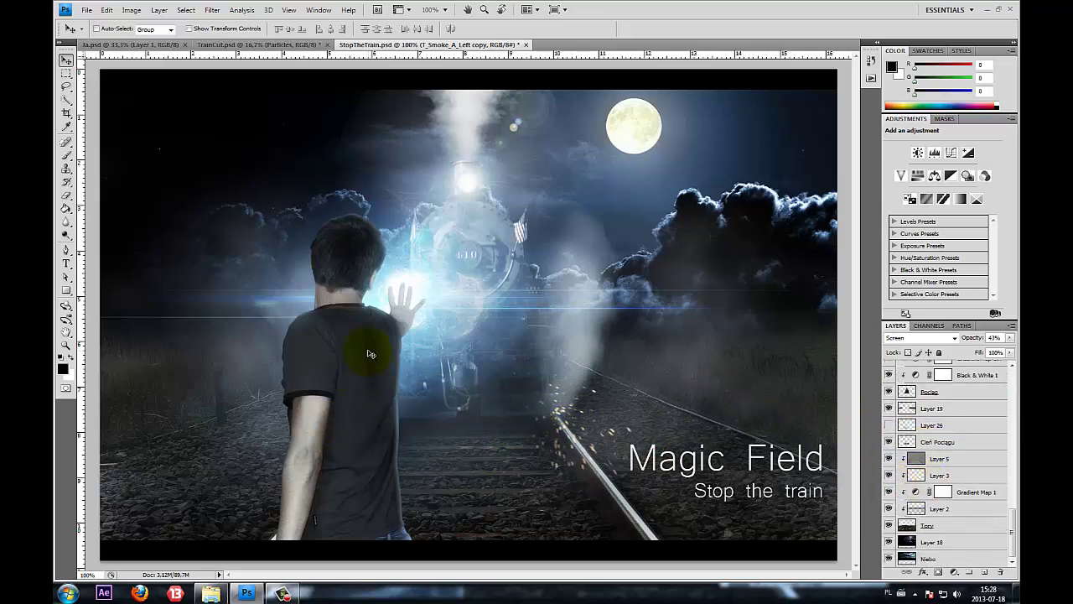
Close StopTheTrain.psd without saving, switch to Ja.psd, and bring up the Stop The train folder
{"action": "left_click", "coordinate": [526, 45]}
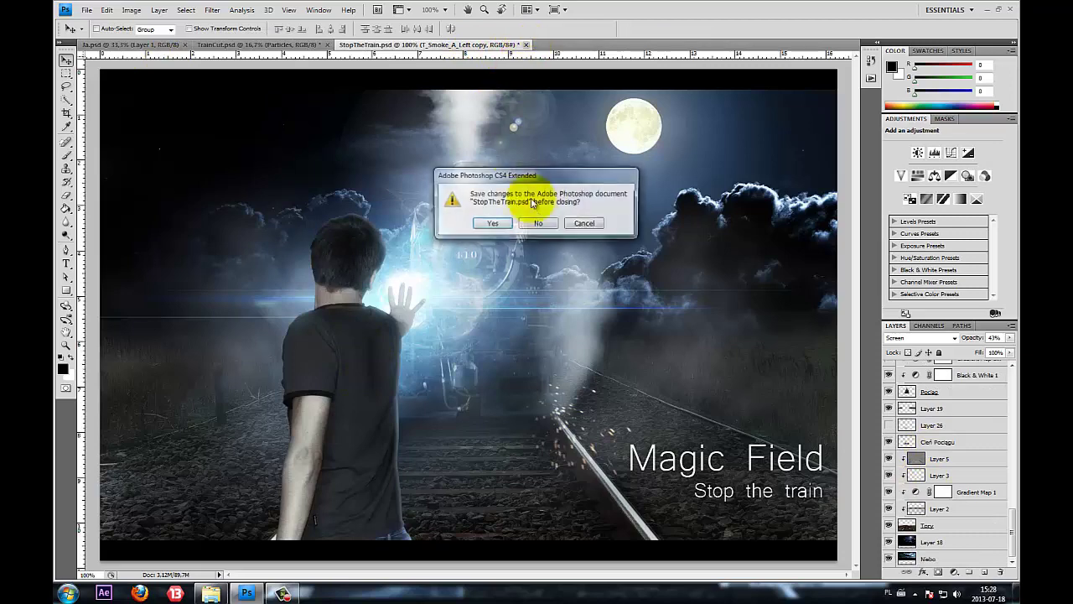
{"action": "left_click", "coordinate": [541, 223]}
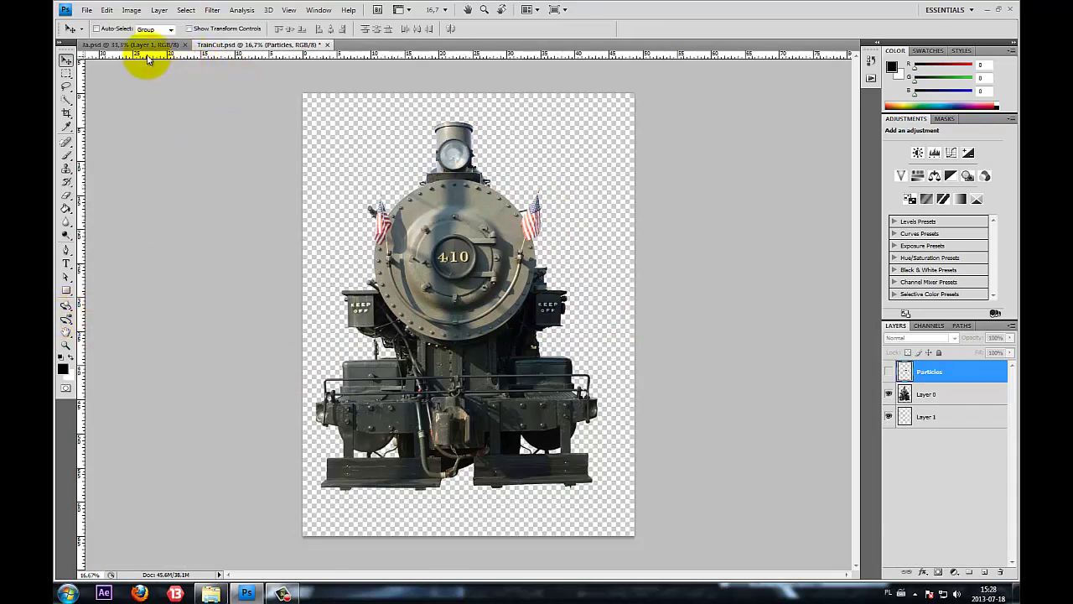
{"action": "left_click", "coordinate": [148, 47]}
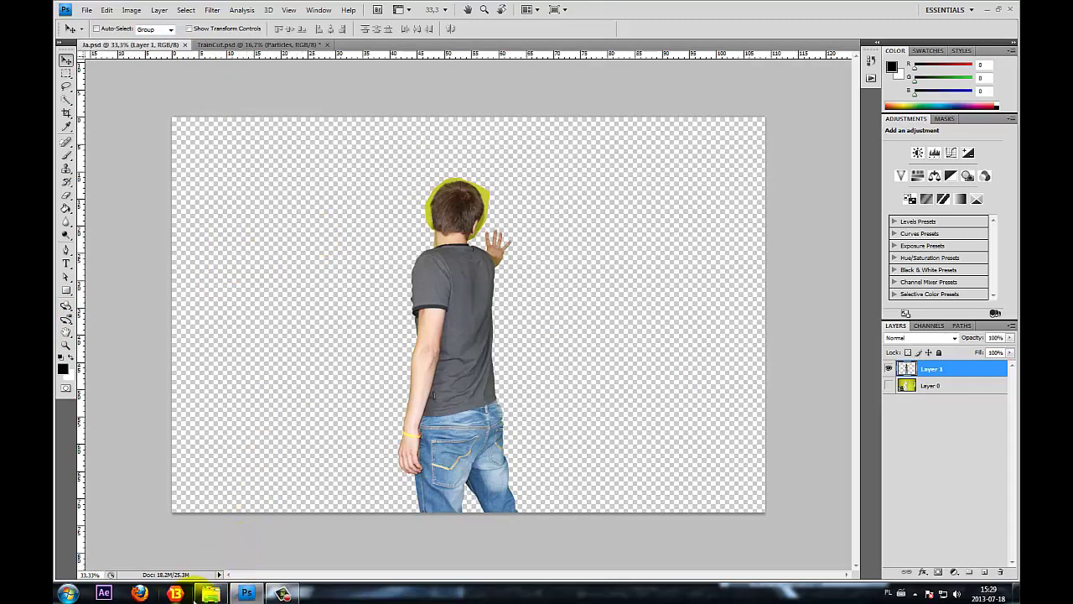
{"action": "left_click", "coordinate": [198, 596]}
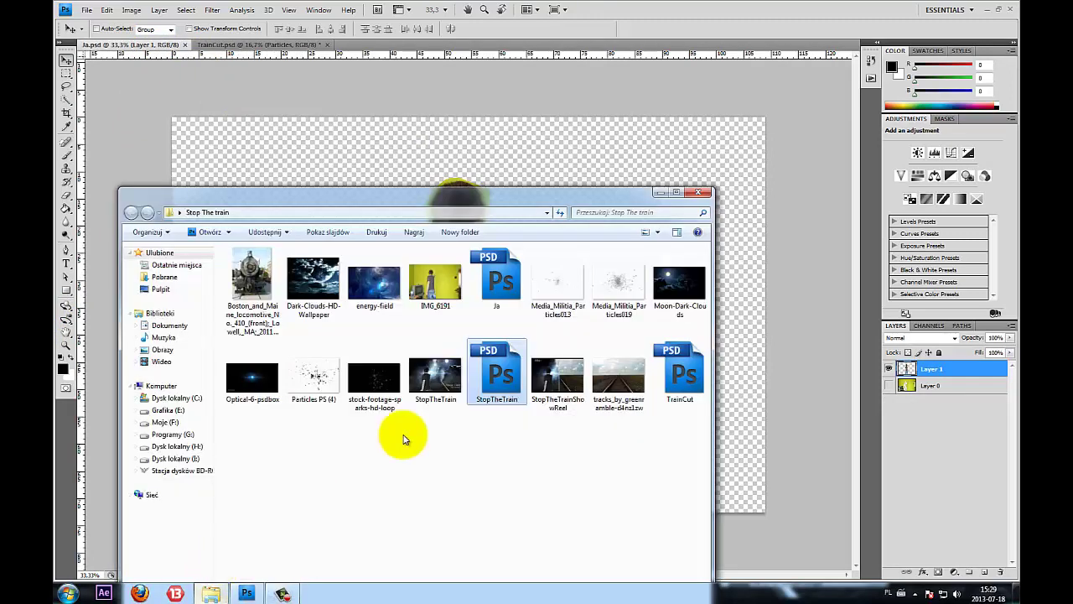
Drag the tracks_by_greenramble photo from the Stop The train folder into Photoshop
{"action": "left_click", "coordinate": [426, 530]}
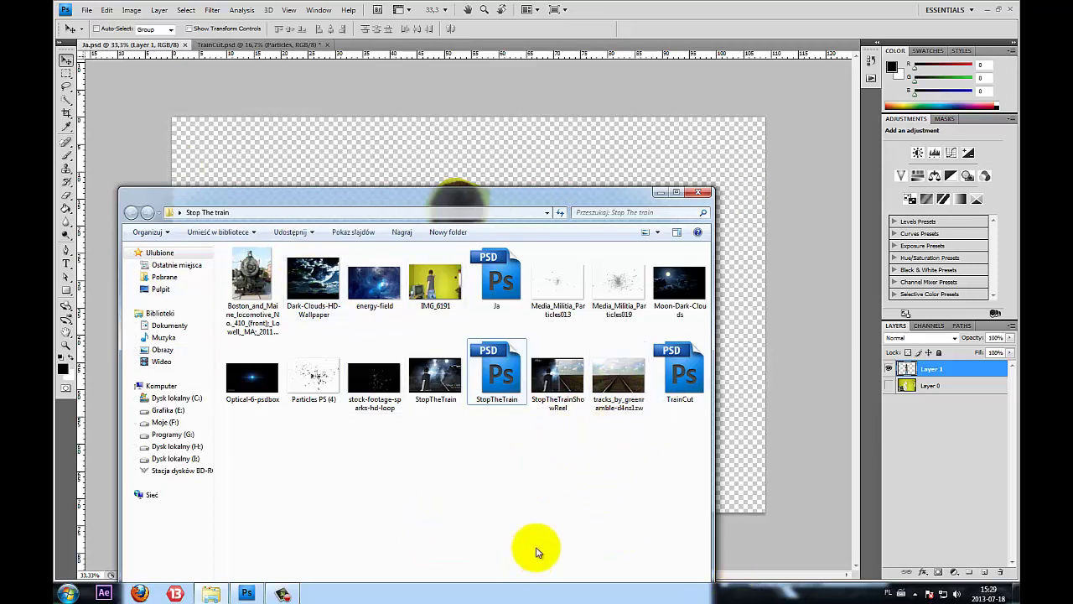
{"action": "mouse_move", "coordinate": [549, 518]}
{"action": "left_mouse_down"}
{"action": "mouse_move", "coordinate": [303, 394]}
{"action": "mouse_move", "coordinate": [403, 493]}
{"action": "left_mouse_up"}
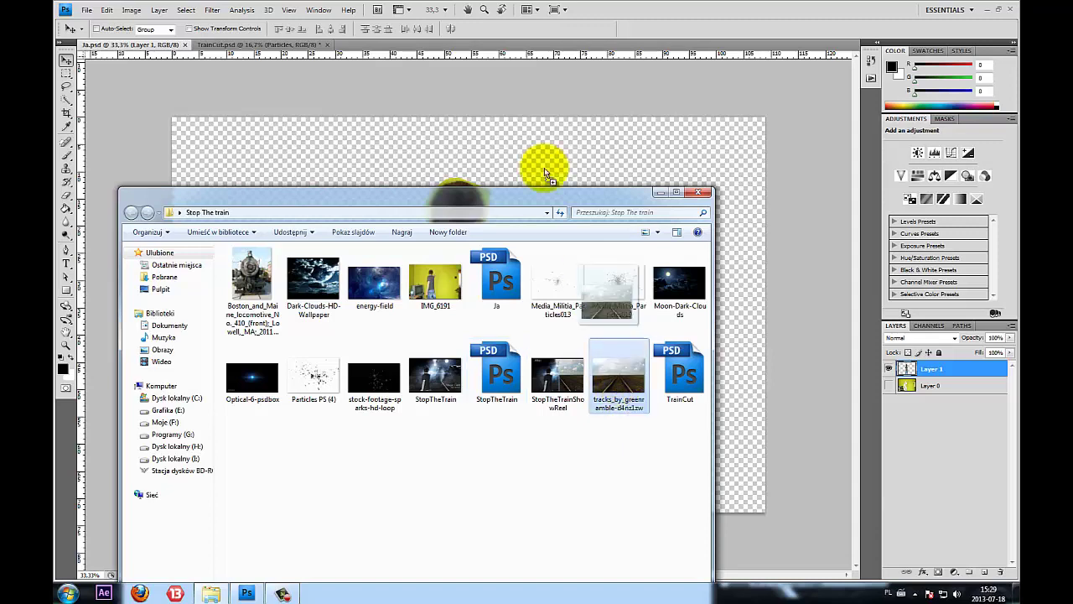
{"action": "left_click_drag", "start_coordinate": [622, 385], "coordinate": [491, 65]}
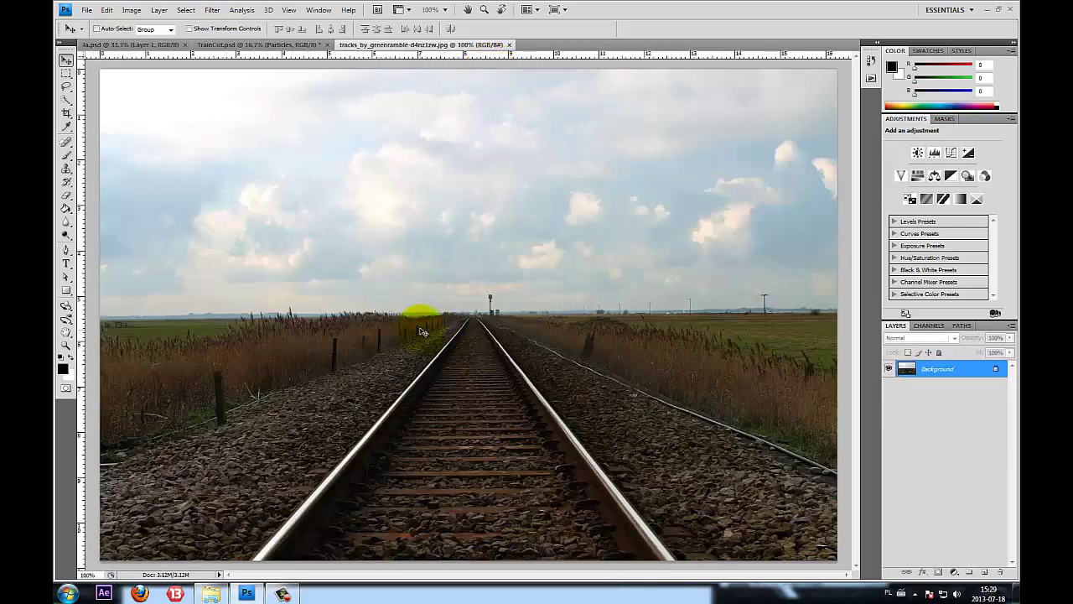
Fit the tracks photo in the window and convert its Background into Layer 0
{"action": "key", "text": "ctrl+0"}
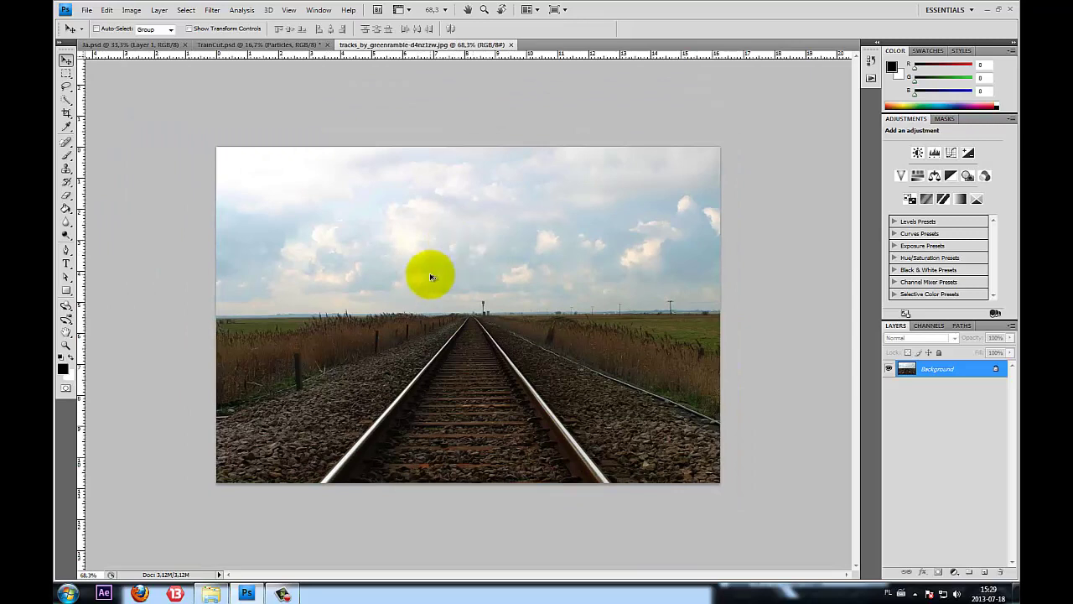
{"action": "scroll", "coordinate": [475, 293], "scroll_direction": "up", "scroll_amount": 1}
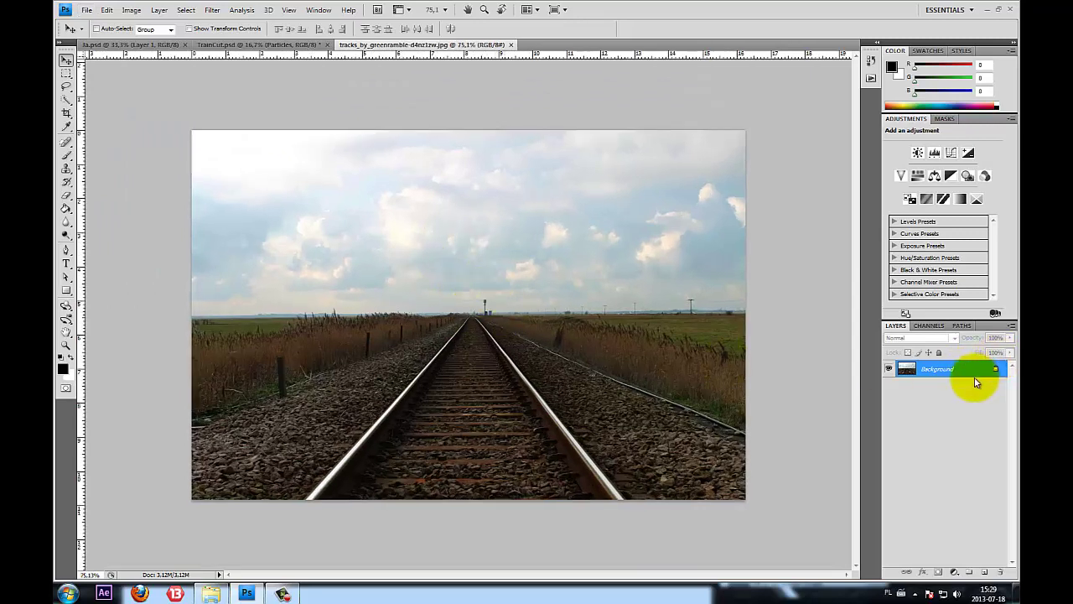
{"action": "double_click", "coordinate": [976, 379]}
{"action": "left_click", "coordinate": [635, 189]}
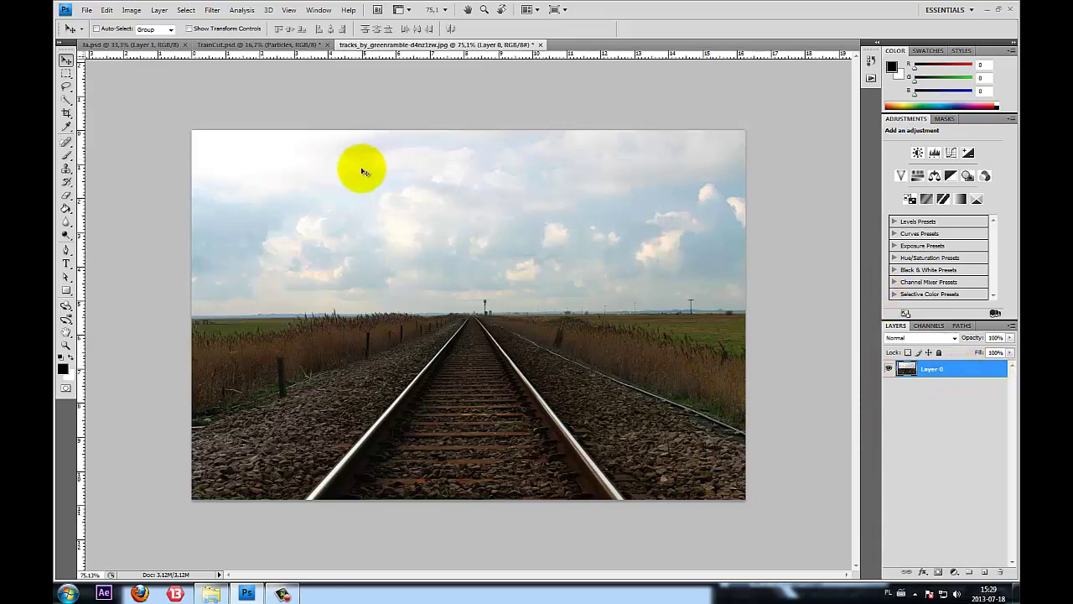
{"action": "scroll", "coordinate": [362, 180], "scroll_direction": "up", "scroll_amount": 1}
{"action": "scroll", "coordinate": [362, 180], "scroll_direction": "down", "scroll_amount": 3}
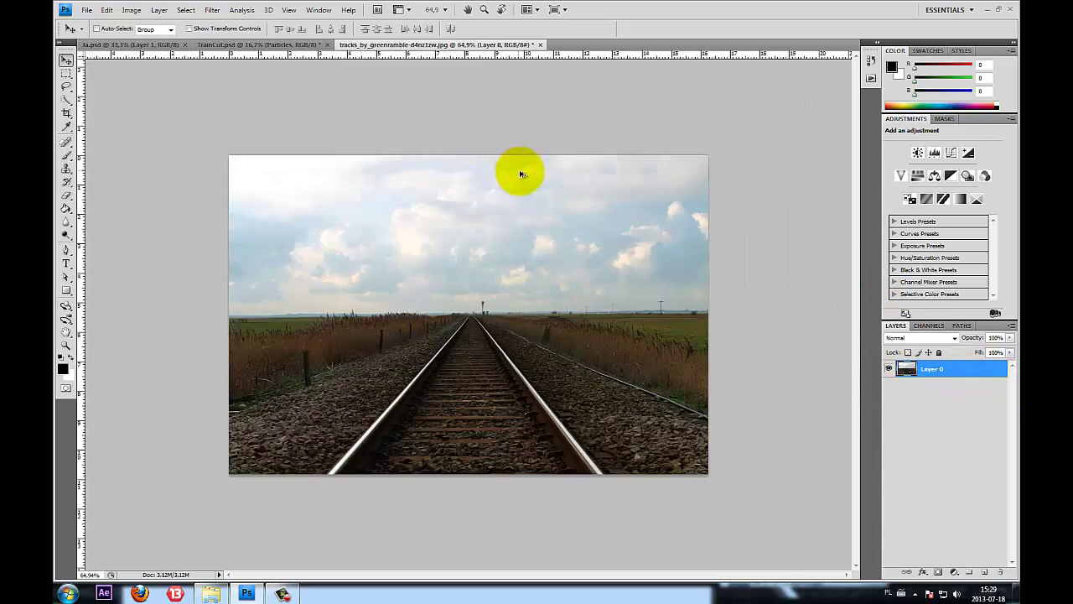
{"action": "scroll", "coordinate": [509, 168], "scroll_direction": "up", "scroll_amount": 1}
{"action": "scroll", "coordinate": [491, 189], "scroll_direction": "up", "scroll_amount": 1}
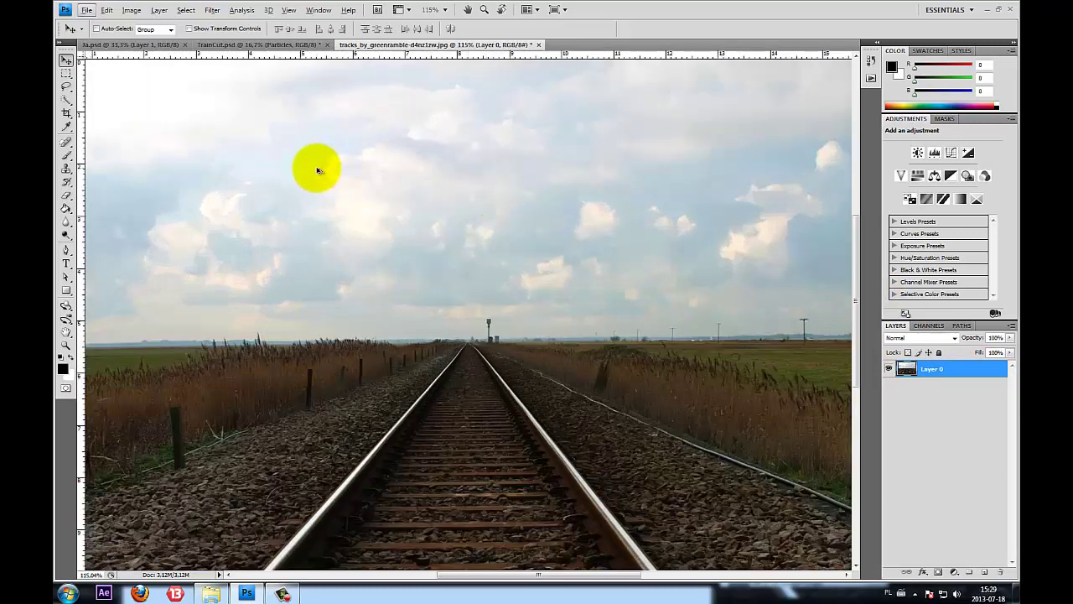
{"action": "scroll", "coordinate": [317, 170], "scroll_direction": "down", "scroll_amount": 1}
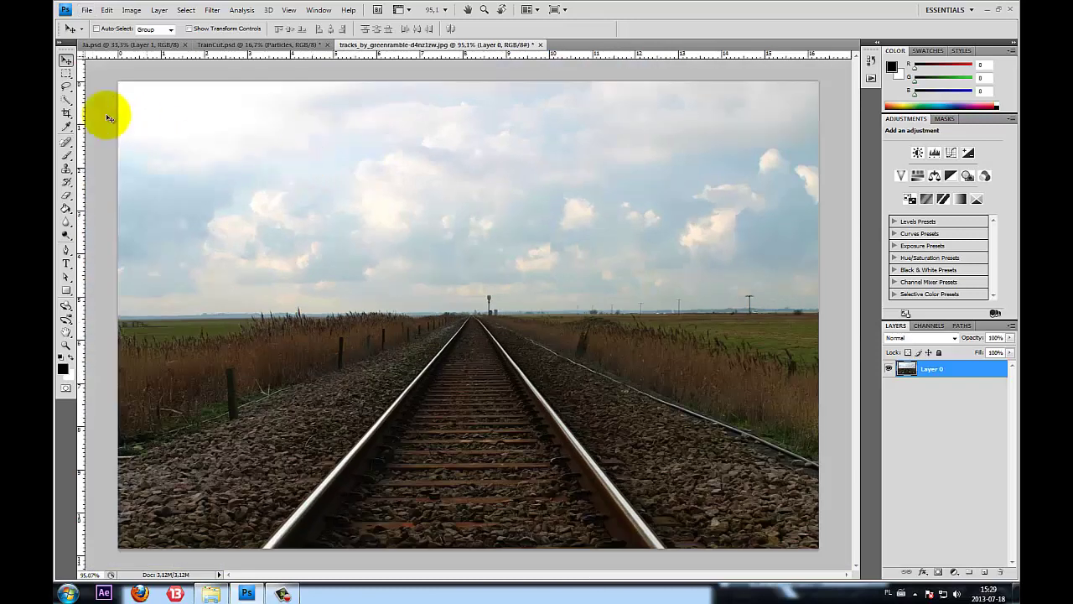
Select the sky down to the horizon with Quick Selection and delete it to transparency
{"action": "left_click", "coordinate": [66, 103]}
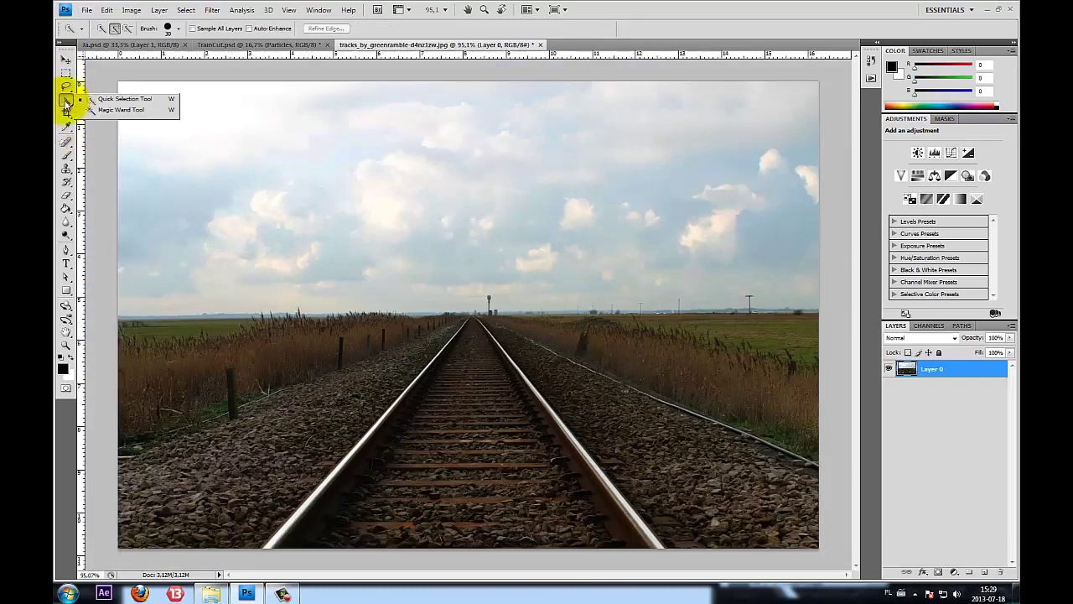
{"action": "left_click", "coordinate": [109, 101]}
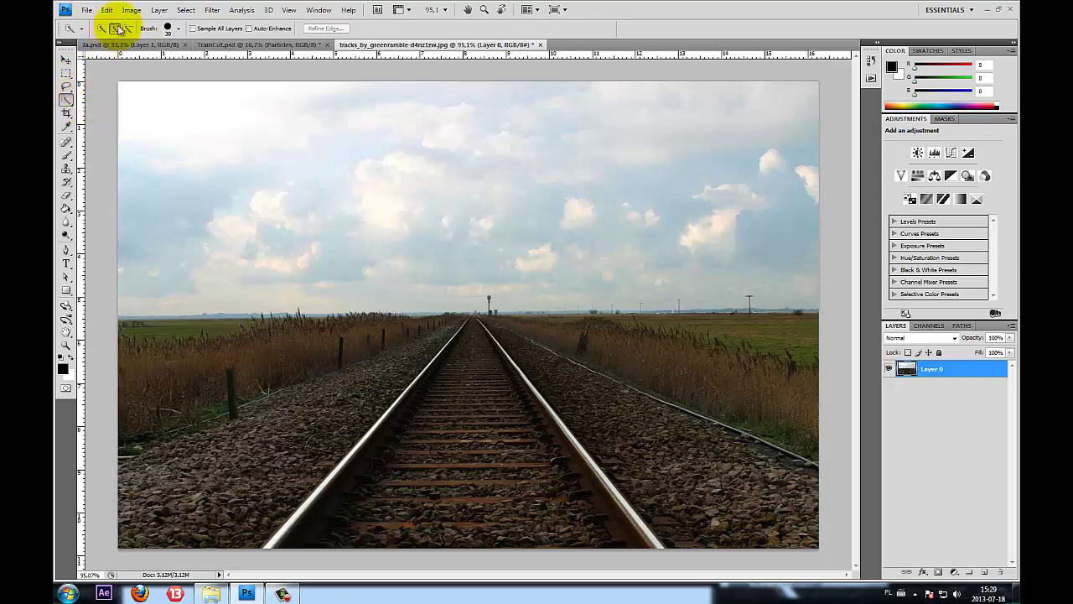
{"action": "mouse_move", "coordinate": [153, 78]}
{"action": "left_mouse_down"}
{"action": "mouse_move", "coordinate": [609, 177]}
{"action": "mouse_move", "coordinate": [435, 234]}
{"action": "left_mouse_up"}
{"action": "scroll", "coordinate": [253, 349], "scroll_direction": "up", "scroll_amount": 3}
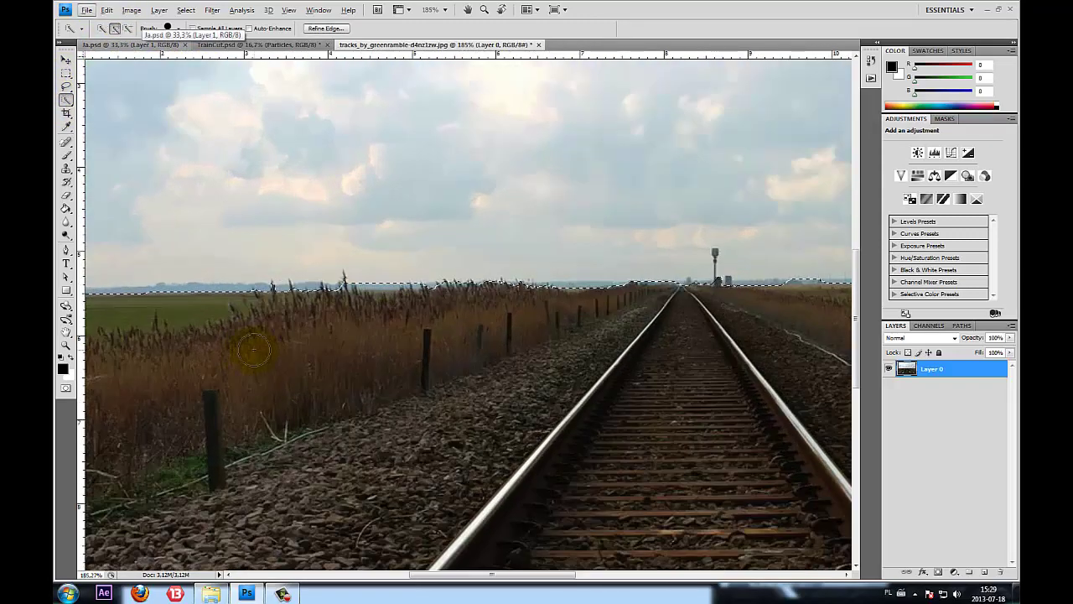
{"action": "key", "text": "Delete"}
{"action": "scroll", "coordinate": [249, 328], "scroll_direction": "down", "scroll_amount": 4}
{"action": "scroll", "coordinate": [224, 436], "scroll_direction": "up", "scroll_amount": 1}
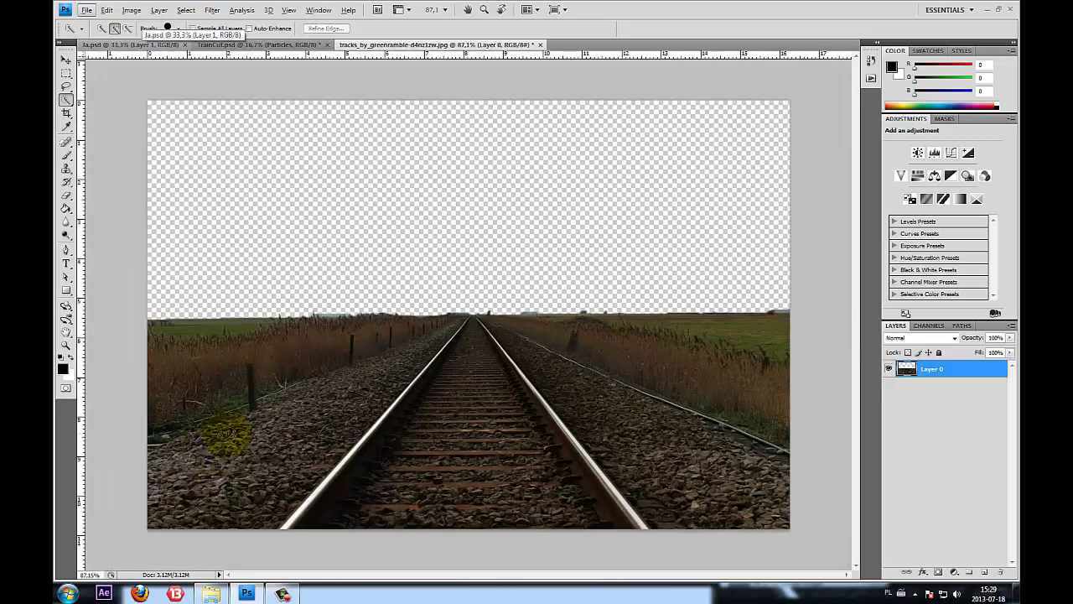
{"action": "scroll", "coordinate": [282, 366], "scroll_direction": "up", "scroll_amount": 1}
{"action": "scroll", "coordinate": [278, 372], "scroll_direction": "up", "scroll_amount": 1}
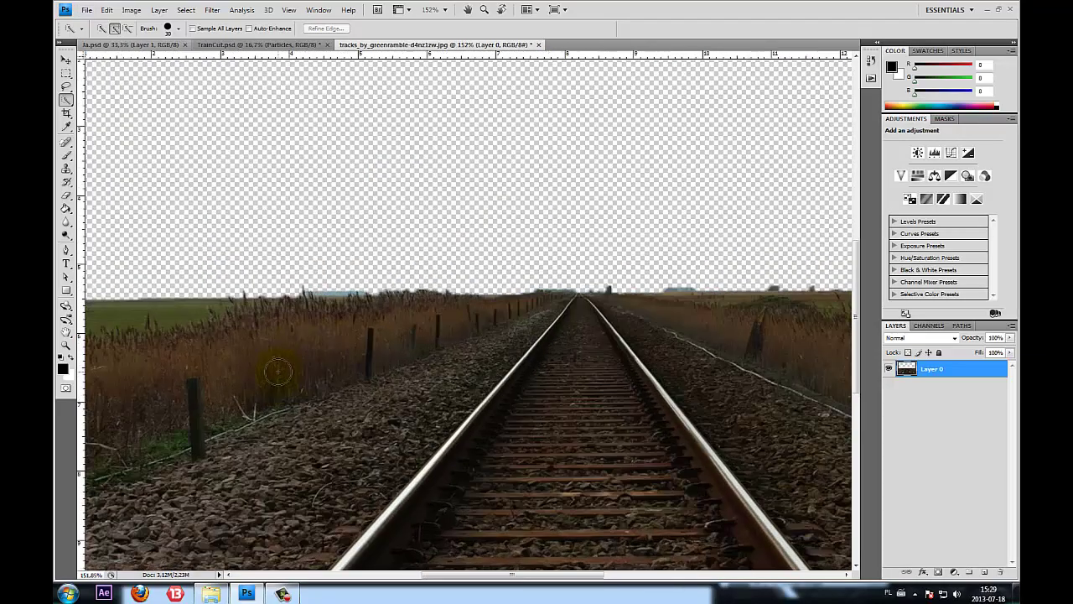
{"action": "scroll", "coordinate": [282, 361], "scroll_direction": "up", "scroll_amount": 3}
{"action": "scroll", "coordinate": [352, 143], "scroll_direction": "down", "scroll_amount": 3}
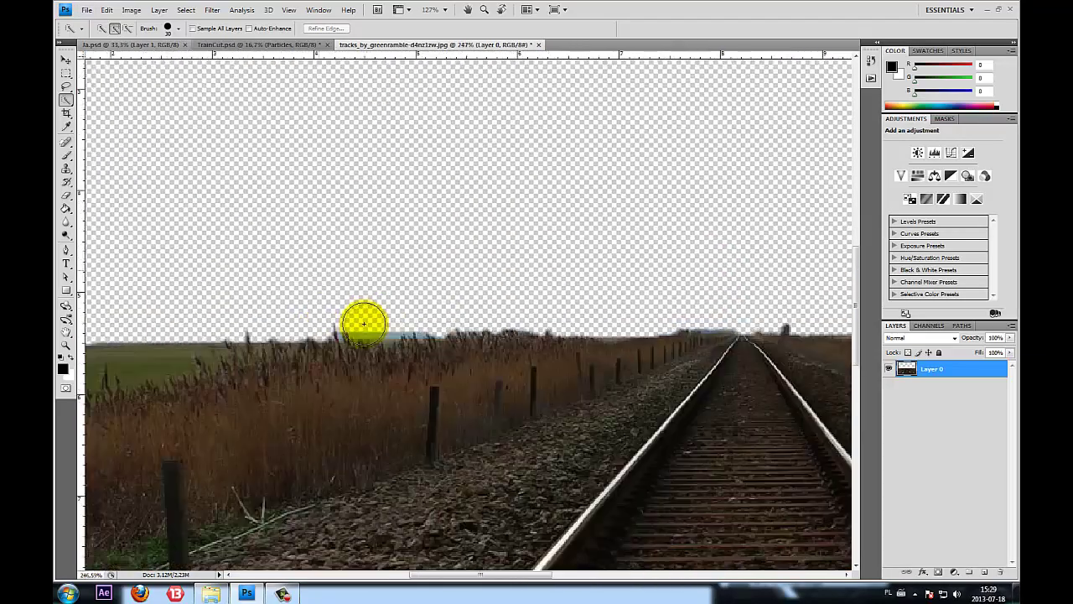
{"action": "scroll", "coordinate": [317, 400], "scroll_direction": "up", "scroll_amount": 3}
{"action": "scroll", "coordinate": [317, 400], "scroll_direction": "up", "scroll_amount": 1}
{"action": "scroll", "coordinate": [361, 336], "scroll_direction": "down", "scroll_amount": 2}
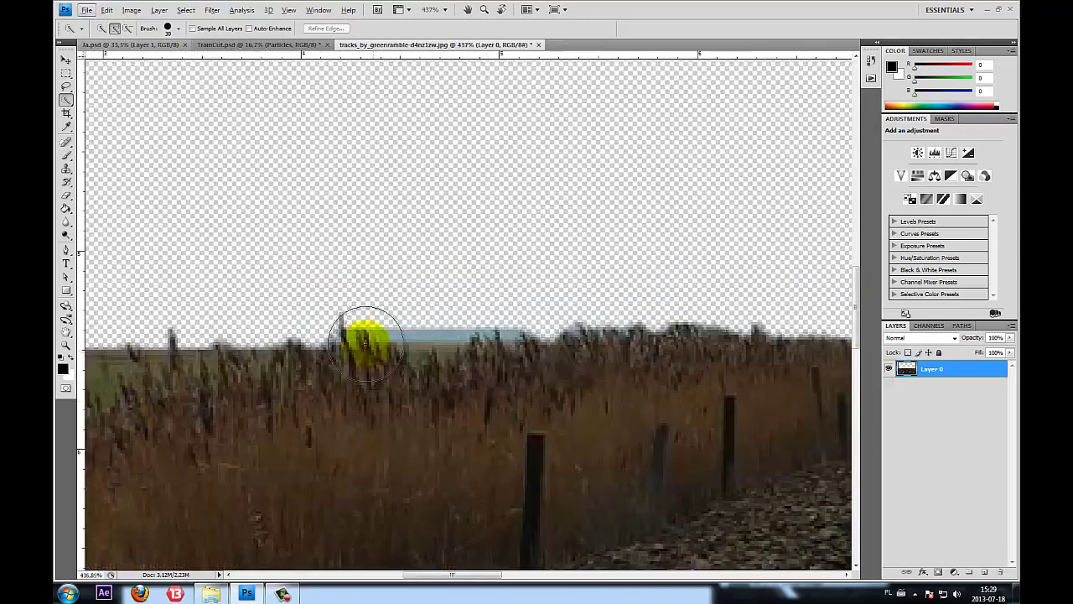
Magic-erase horizon leftovers, undoing the erase that wiped out the grass
{"action": "left_click", "coordinate": [67, 198]}
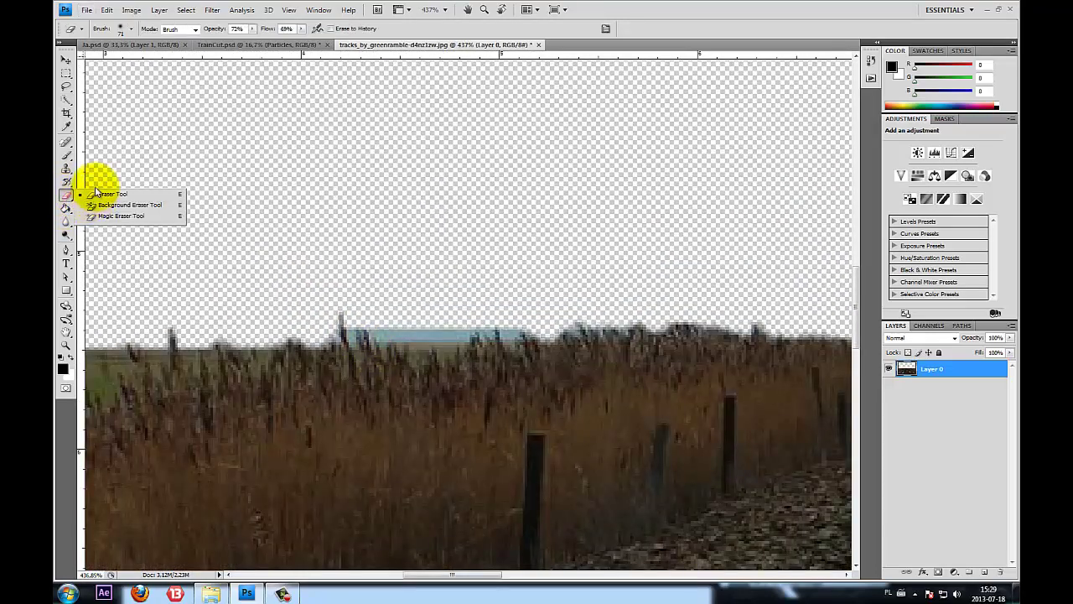
{"action": "left_click", "coordinate": [120, 216]}
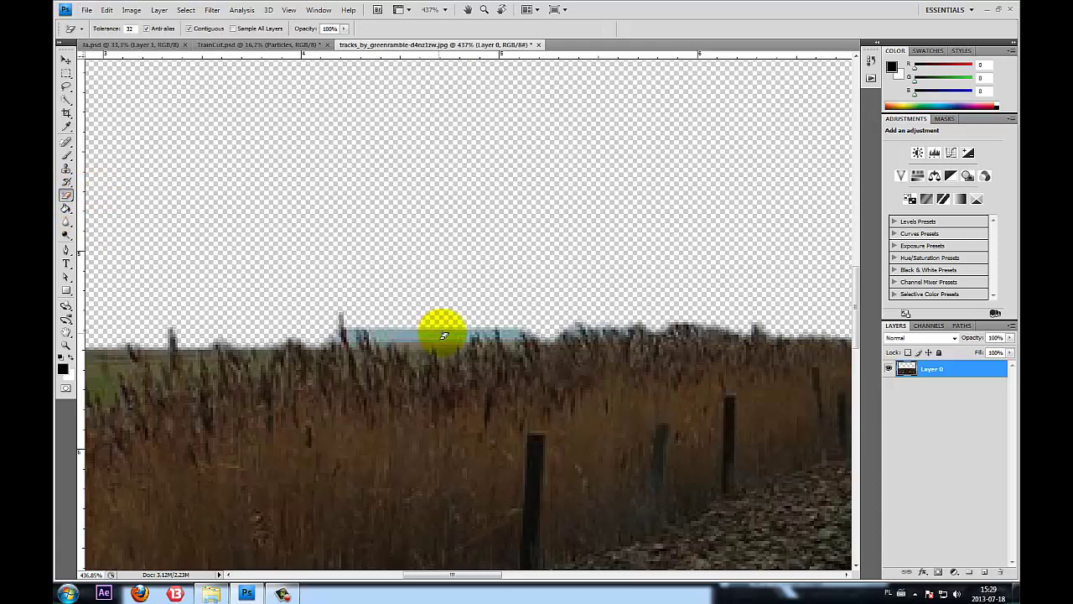
{"action": "scroll", "coordinate": [411, 307], "scroll_direction": "down", "scroll_amount": 2}
{"action": "scroll", "coordinate": [443, 467], "scroll_direction": "down", "scroll_amount": 1}
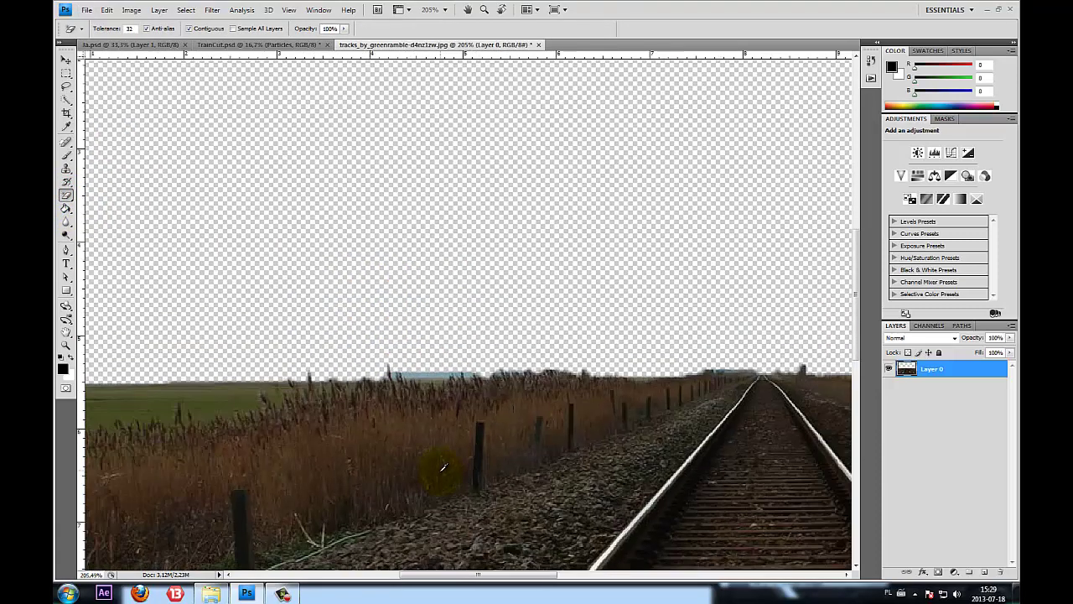
{"action": "scroll", "coordinate": [439, 463], "scroll_direction": "down", "scroll_amount": 1}
{"action": "scroll", "coordinate": [456, 285], "scroll_direction": "up", "scroll_amount": 1}
{"action": "scroll", "coordinate": [487, 366], "scroll_direction": "down", "scroll_amount": 1}
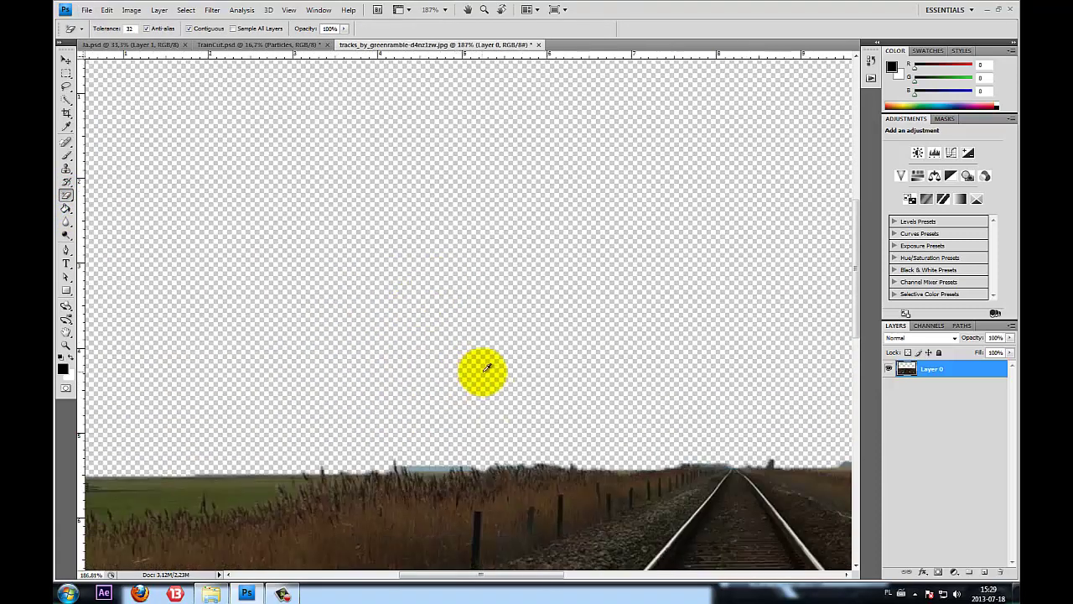
{"action": "scroll", "coordinate": [420, 495], "scroll_direction": "up", "scroll_amount": 1}
{"action": "scroll", "coordinate": [166, 464], "scroll_direction": "up", "scroll_amount": 1}
{"action": "left_click", "coordinate": [148, 514]}
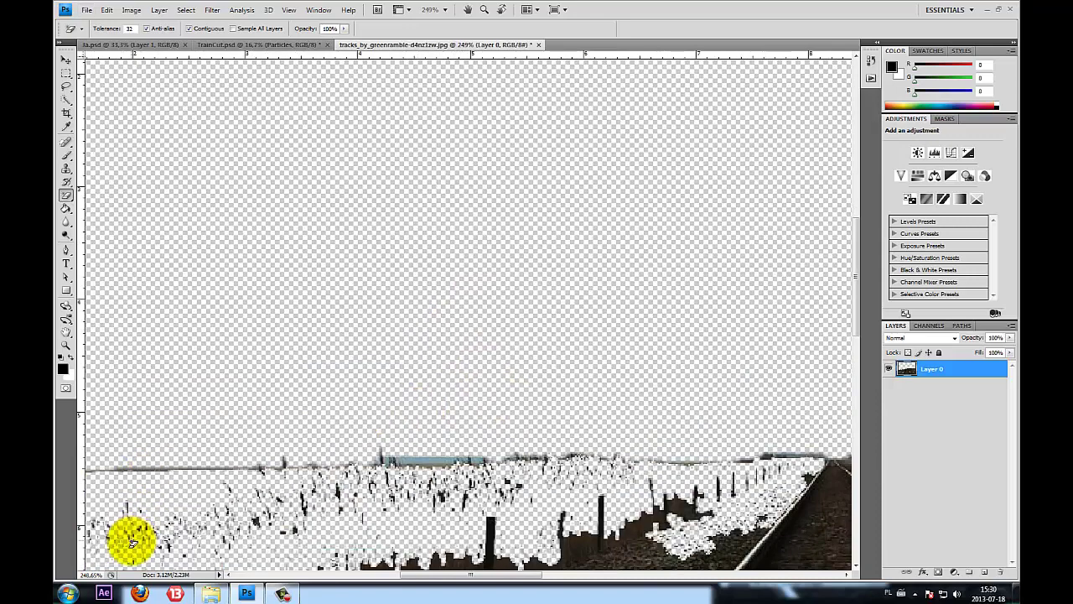
{"action": "scroll", "coordinate": [228, 510], "scroll_direction": "down", "scroll_amount": 2}
{"action": "scroll", "coordinate": [230, 510], "scroll_direction": "down", "scroll_amount": 2}
{"action": "key", "text": "ctrl+z"}
Erase the bluish sky patch along the horizon with the Magic Eraser
{"action": "scroll", "coordinate": [231, 339], "scroll_direction": "up", "scroll_amount": 2}
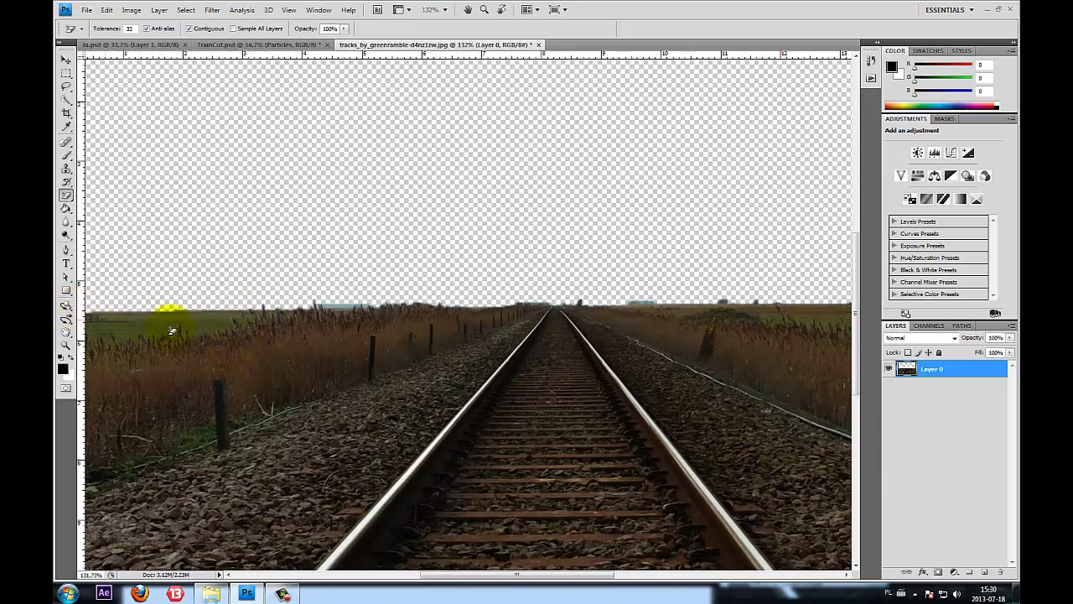
{"action": "scroll", "coordinate": [343, 292], "scroll_direction": "up", "scroll_amount": 2}
{"action": "scroll", "coordinate": [351, 295], "scroll_direction": "up", "scroll_amount": 3}
{"action": "scroll", "coordinate": [351, 295], "scroll_direction": "up", "scroll_amount": 1}
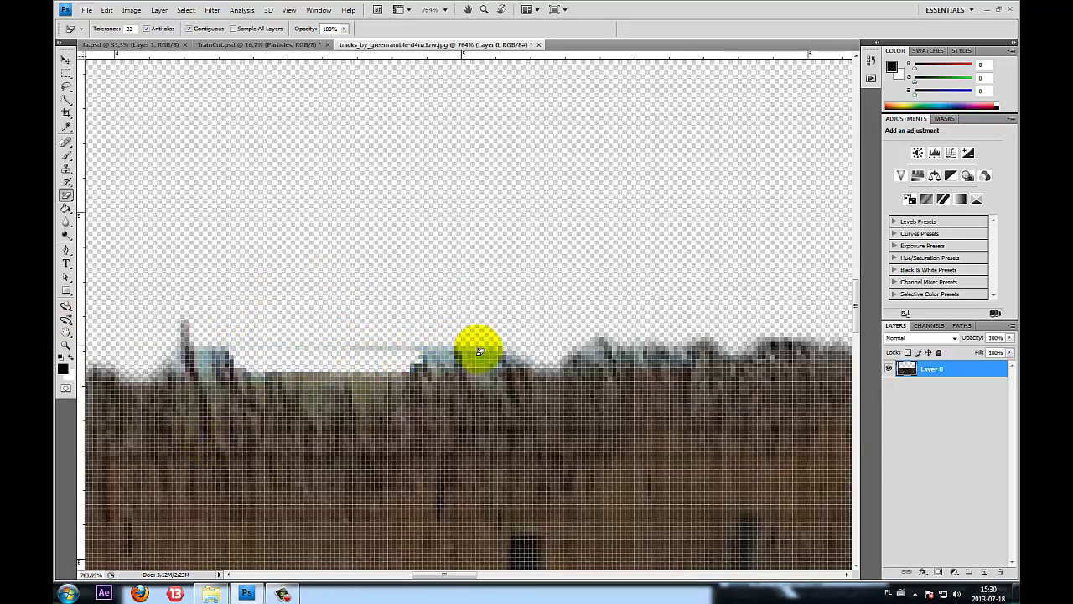
{"action": "left_click", "coordinate": [453, 361]}
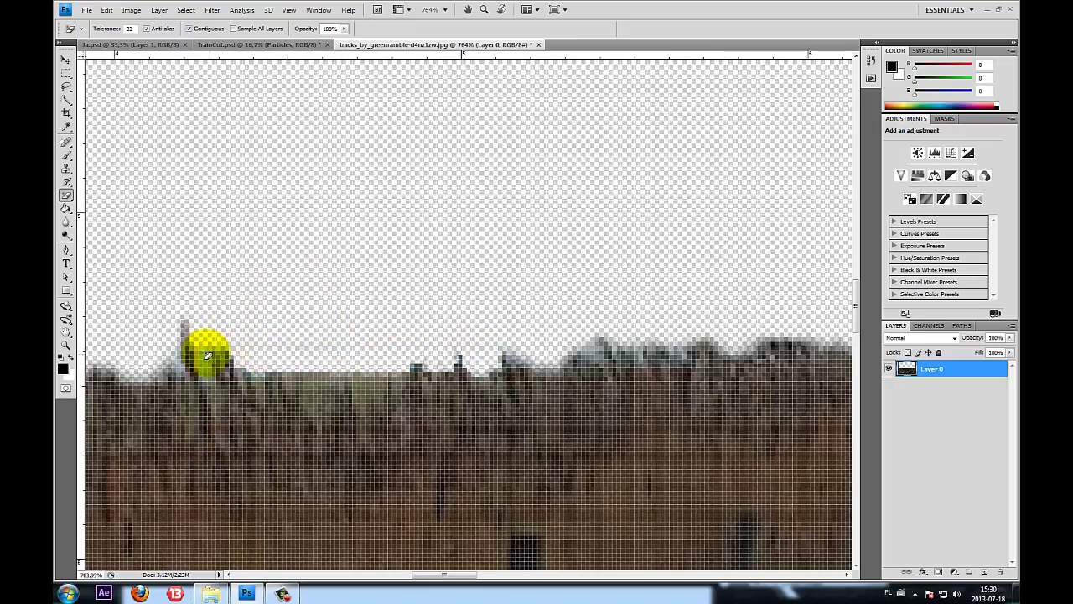
{"action": "scroll", "coordinate": [419, 344], "scroll_direction": "down", "scroll_amount": 4}
{"action": "scroll", "coordinate": [420, 344], "scroll_direction": "down", "scroll_amount": 2}
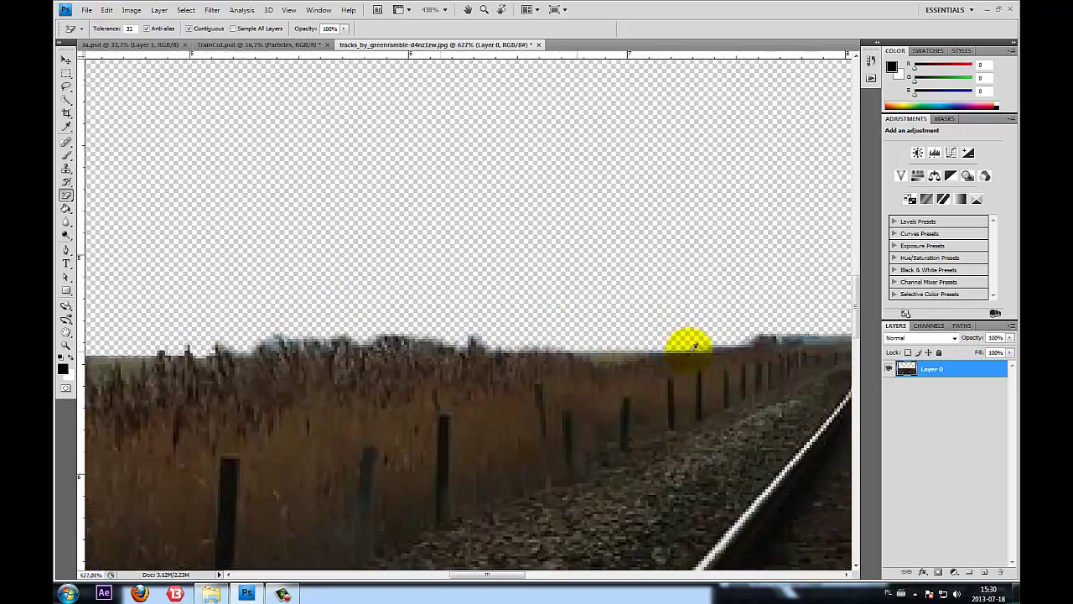
{"action": "scroll", "coordinate": [561, 312], "scroll_direction": "down", "scroll_amount": 2}
{"action": "scroll", "coordinate": [486, 287], "scroll_direction": "down", "scroll_amount": 2}
{"action": "scroll", "coordinate": [718, 276], "scroll_direction": "up", "scroll_amount": 2}
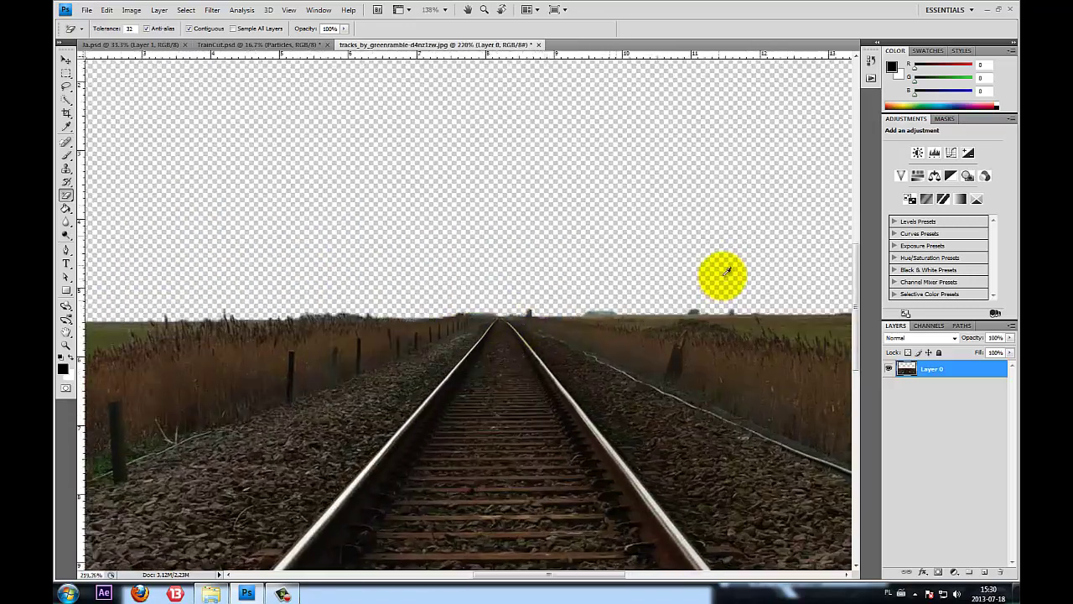
{"action": "scroll", "coordinate": [556, 335], "scroll_direction": "up", "scroll_amount": 3}
{"action": "scroll", "coordinate": [501, 359], "scroll_direction": "up", "scroll_amount": 6}
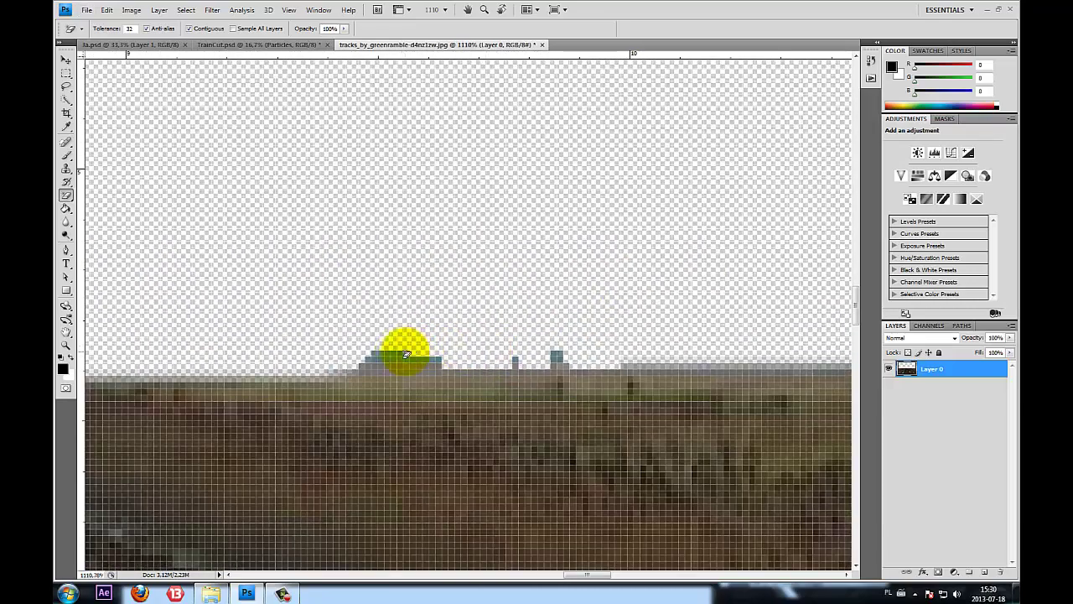
{"action": "scroll", "coordinate": [320, 355], "scroll_direction": "down", "scroll_amount": 5}
{"action": "scroll", "coordinate": [651, 354], "scroll_direction": "up", "scroll_amount": 5}
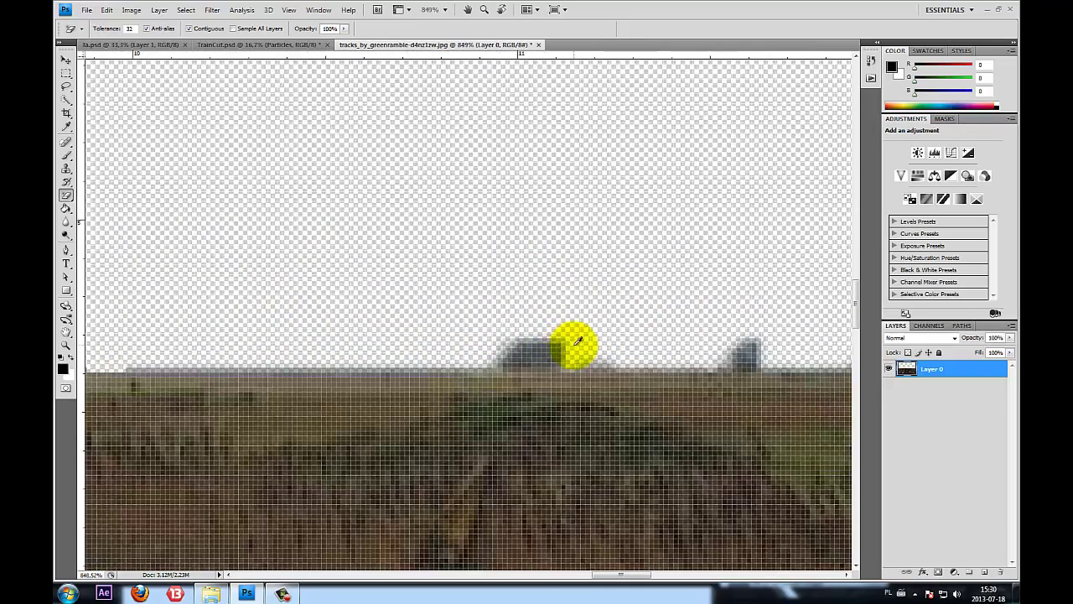
{"action": "scroll", "coordinate": [232, 265], "scroll_direction": "down", "scroll_amount": 4}
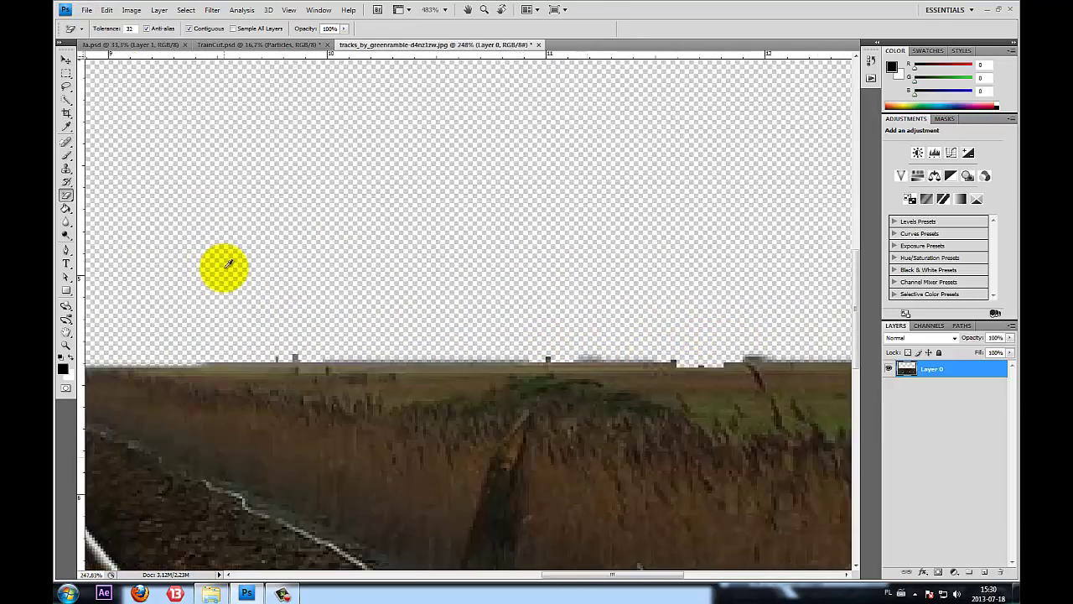
Fit the whole railway image in view, check the horizon, and reopen the Stop The train folder
{"action": "key", "text": "ctrl+0"}
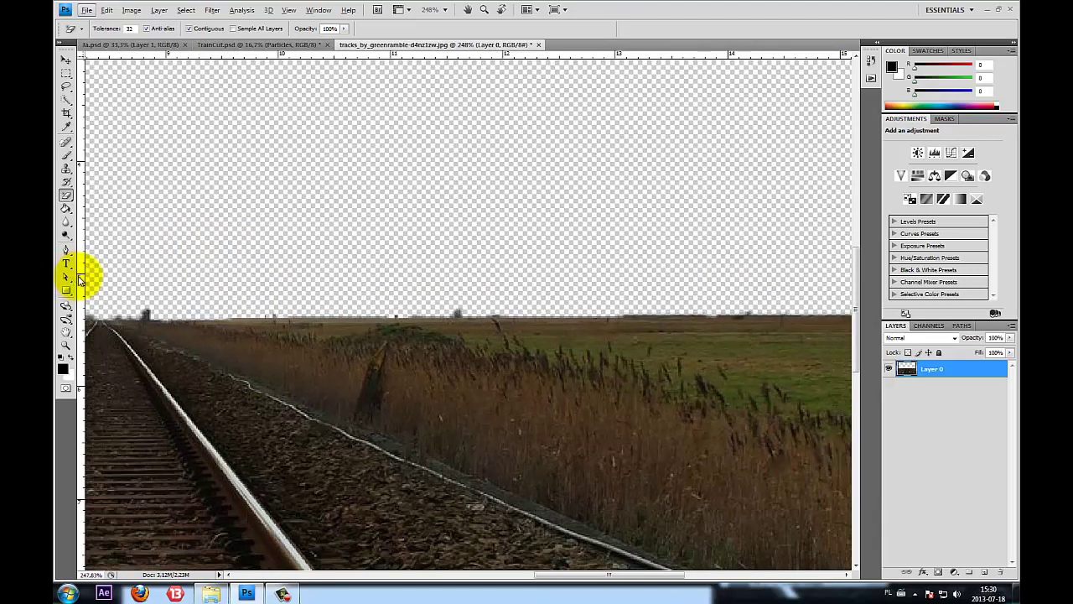
{"action": "scroll", "coordinate": [781, 293], "scroll_direction": "up", "scroll_amount": 2}
{"action": "scroll", "coordinate": [625, 538], "scroll_direction": "up", "scroll_amount": 2}
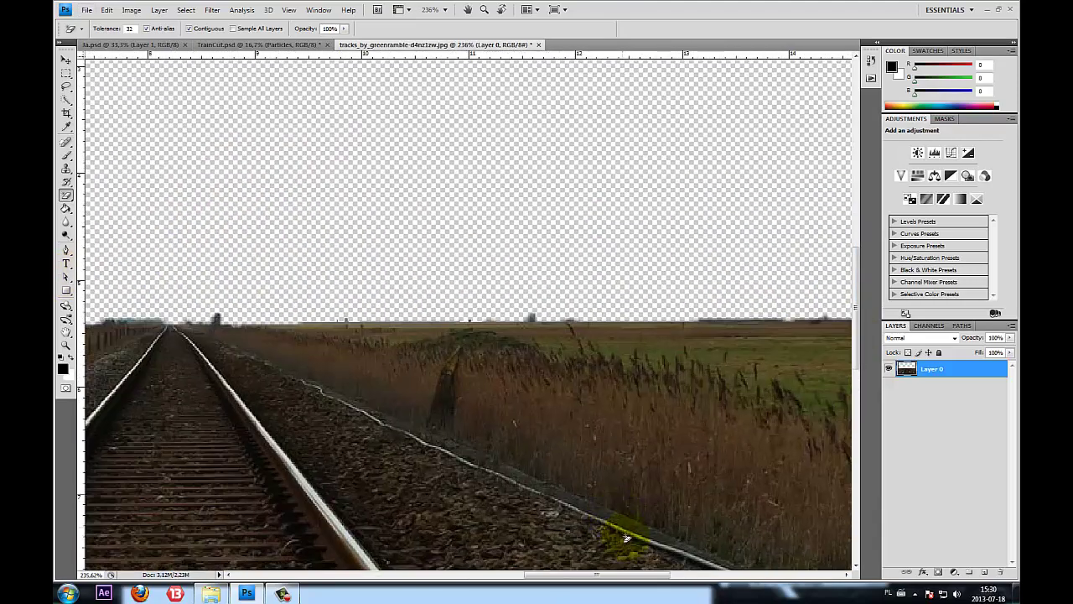
{"action": "scroll", "coordinate": [677, 313], "scroll_direction": "up", "scroll_amount": 2}
{"action": "scroll", "coordinate": [414, 293], "scroll_direction": "up", "scroll_amount": 2}
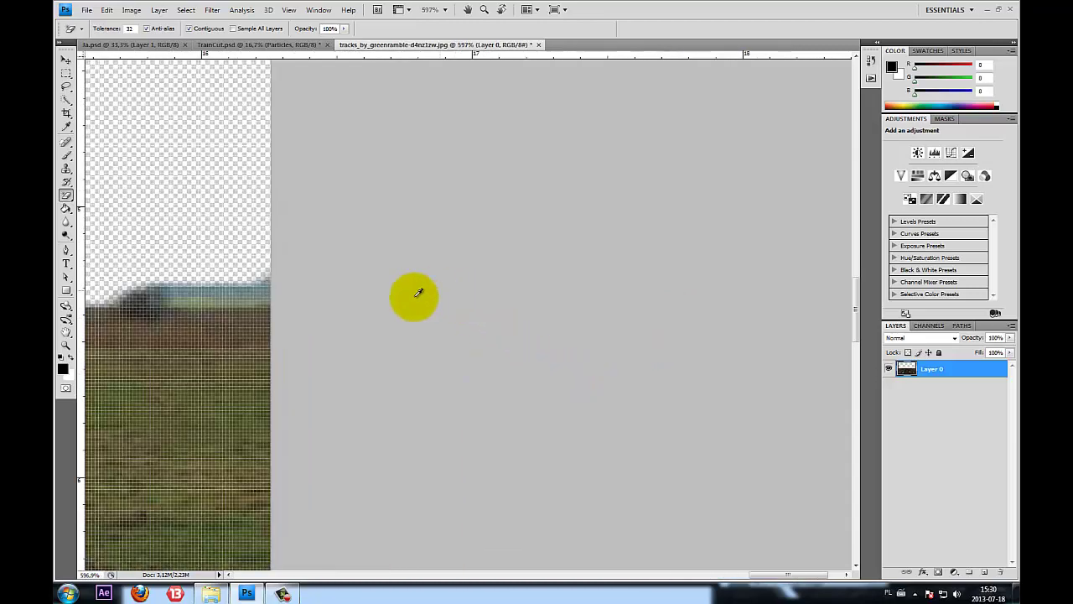
{"action": "scroll", "coordinate": [232, 283], "scroll_direction": "down", "scroll_amount": 2}
{"action": "scroll", "coordinate": [187, 359], "scroll_direction": "down", "scroll_amount": 2}
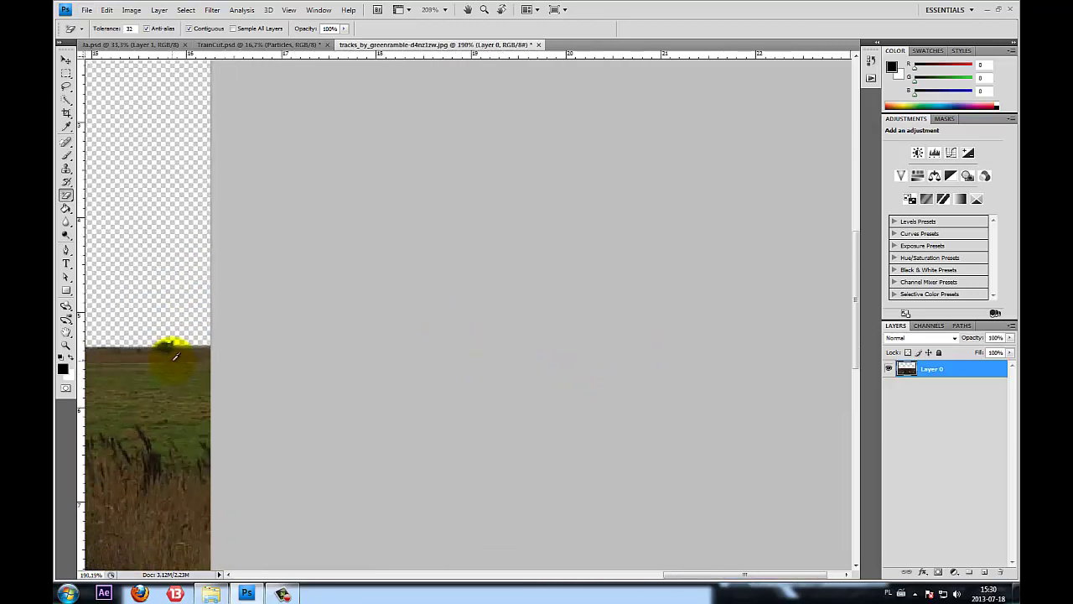
{"action": "scroll", "coordinate": [168, 347], "scroll_direction": "down", "scroll_amount": 2}
{"action": "scroll", "coordinate": [269, 467], "scroll_direction": "down", "scroll_amount": 3}
{"action": "scroll", "coordinate": [330, 288], "scroll_direction": "up", "scroll_amount": 1}
{"action": "scroll", "coordinate": [364, 371], "scroll_direction": "up", "scroll_amount": 1}
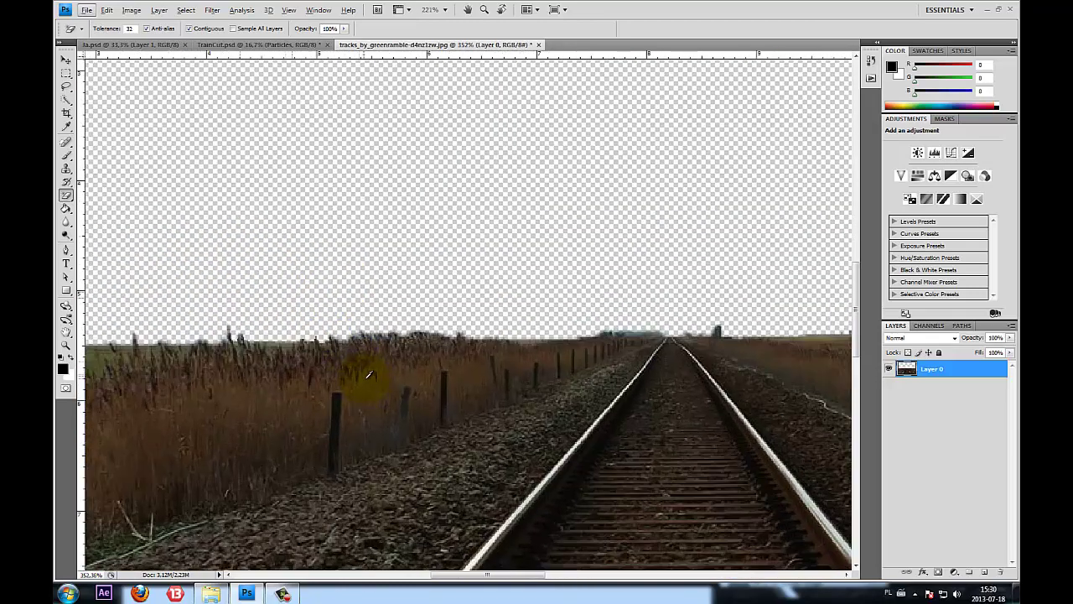
{"action": "scroll", "coordinate": [372, 318], "scroll_direction": "up", "scroll_amount": 1}
{"action": "scroll", "coordinate": [383, 327], "scroll_direction": "up", "scroll_amount": 1}
{"action": "scroll", "coordinate": [442, 318], "scroll_direction": "down", "scroll_amount": 3}
{"action": "scroll", "coordinate": [379, 292], "scroll_direction": "down", "scroll_amount": 2}
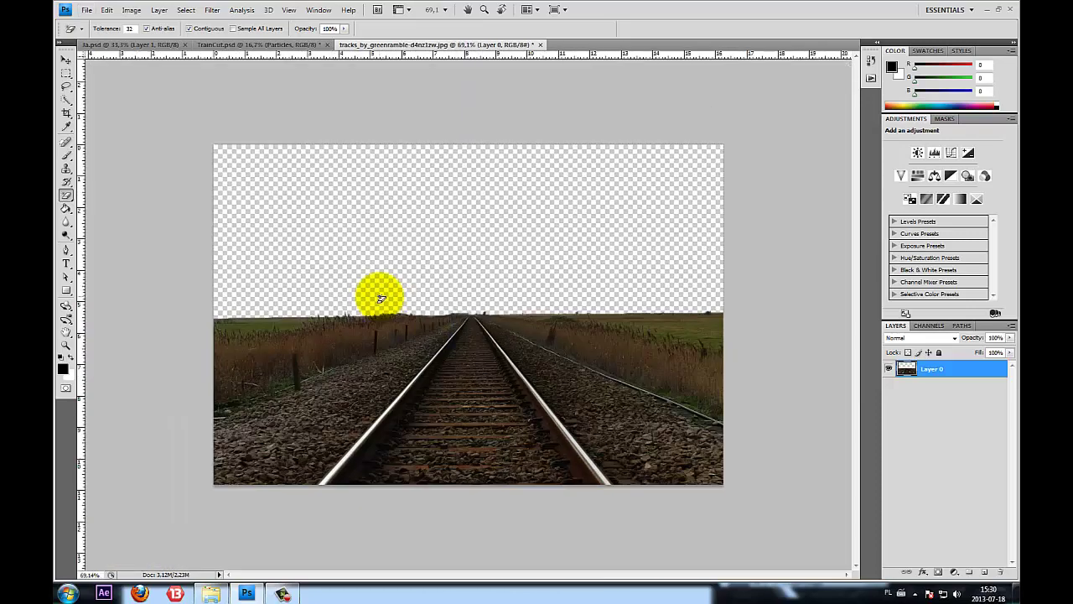
{"action": "scroll", "coordinate": [590, 276], "scroll_direction": "up", "scroll_amount": 1}
{"action": "scroll", "coordinate": [578, 319], "scroll_direction": "down", "scroll_amount": 1}
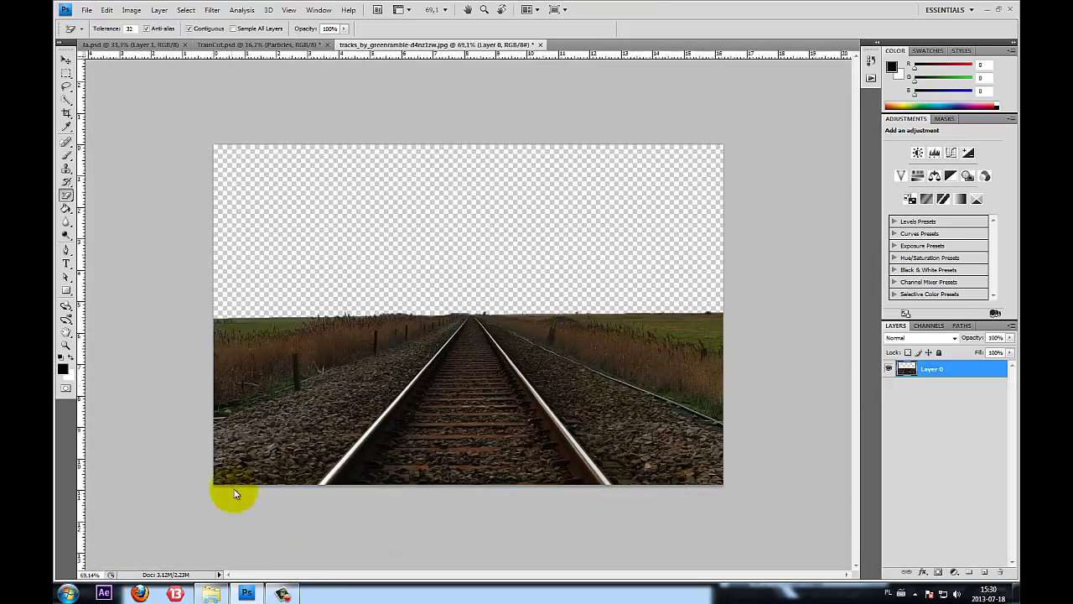
{"action": "left_click", "coordinate": [210, 592]}
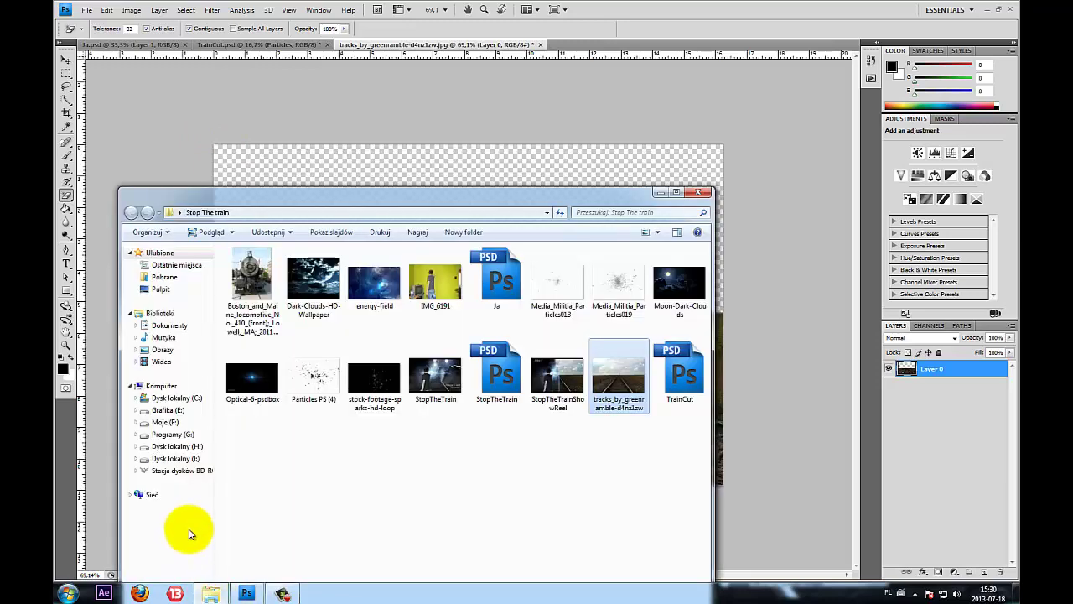
Preview Dark-Clouds-HD-Wallpaper in Windows Photo Viewer and move its window lower on screen
{"action": "left_click", "coordinate": [310, 270]}
{"action": "double_click", "coordinate": [309, 270]}
{"action": "scroll", "coordinate": [372, 276], "scroll_direction": "up", "scroll_amount": 3}
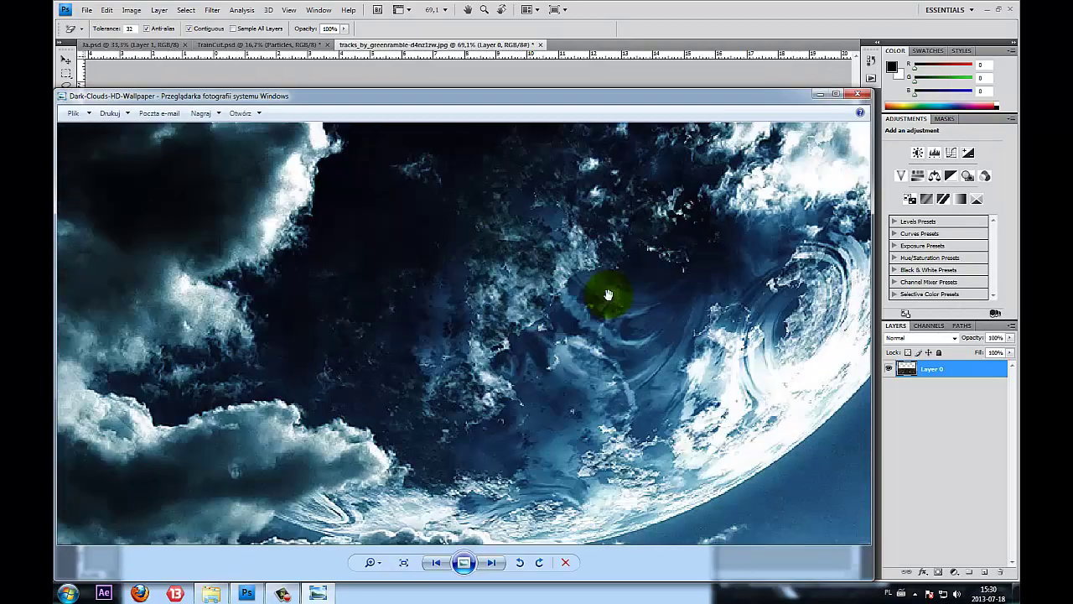
{"action": "scroll", "coordinate": [604, 292], "scroll_direction": "up", "scroll_amount": 3}
{"action": "scroll", "coordinate": [422, 226], "scroll_direction": "down", "scroll_amount": 3}
{"action": "scroll", "coordinate": [527, 285], "scroll_direction": "down", "scroll_amount": 2}
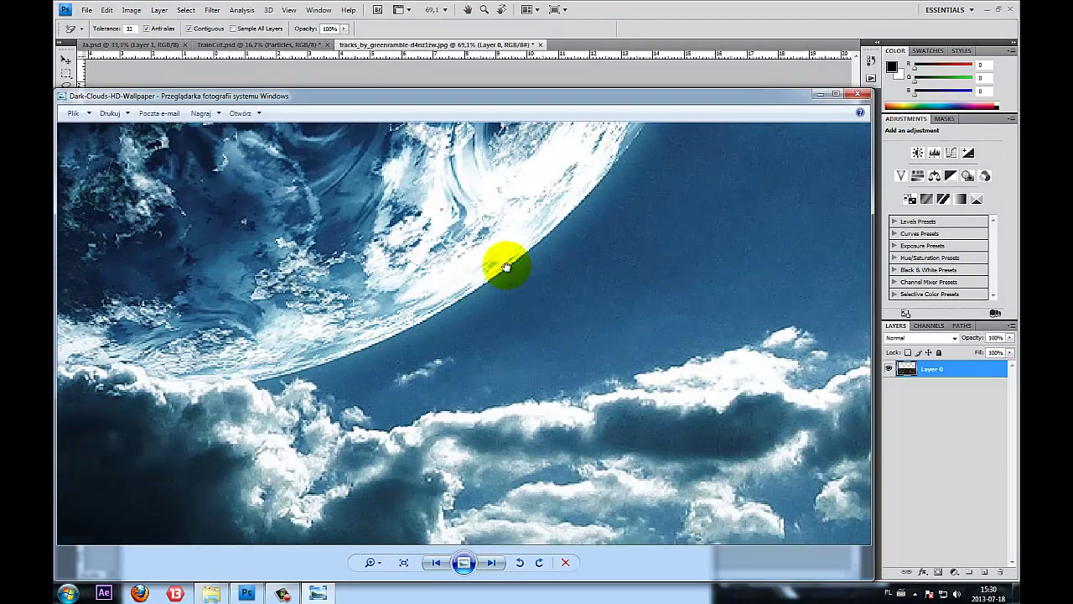
{"action": "scroll", "coordinate": [531, 310], "scroll_direction": "down", "scroll_amount": 2}
{"action": "scroll", "coordinate": [531, 311], "scroll_direction": "down", "scroll_amount": 2}
{"action": "scroll", "coordinate": [517, 354], "scroll_direction": "up", "scroll_amount": 2}
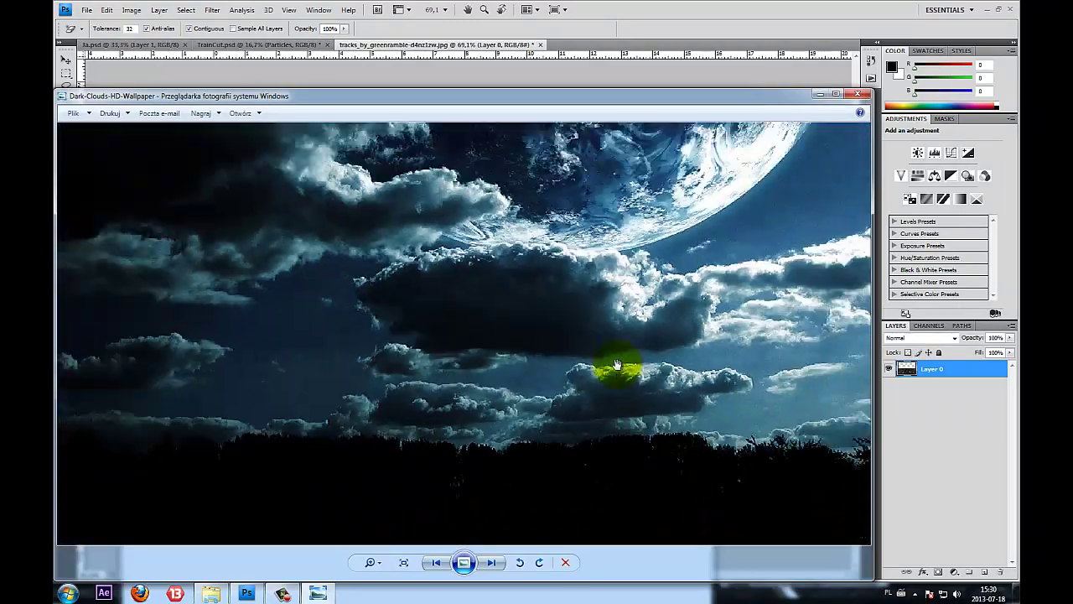
{"action": "scroll", "coordinate": [554, 344], "scroll_direction": "up", "scroll_amount": 1}
{"action": "scroll", "coordinate": [498, 318], "scroll_direction": "up", "scroll_amount": 1}
{"action": "scroll", "coordinate": [420, 268], "scroll_direction": "up", "scroll_amount": 2}
{"action": "mouse_move", "coordinate": [488, 317]}
{"action": "left_mouse_down"}
{"action": "mouse_move", "coordinate": [564, 118]}
{"action": "mouse_move", "coordinate": [599, 282]}
{"action": "mouse_move", "coordinate": [659, 187]}
{"action": "mouse_move", "coordinate": [582, 287]}
{"action": "mouse_move", "coordinate": [604, 518]}
{"action": "left_mouse_up"}
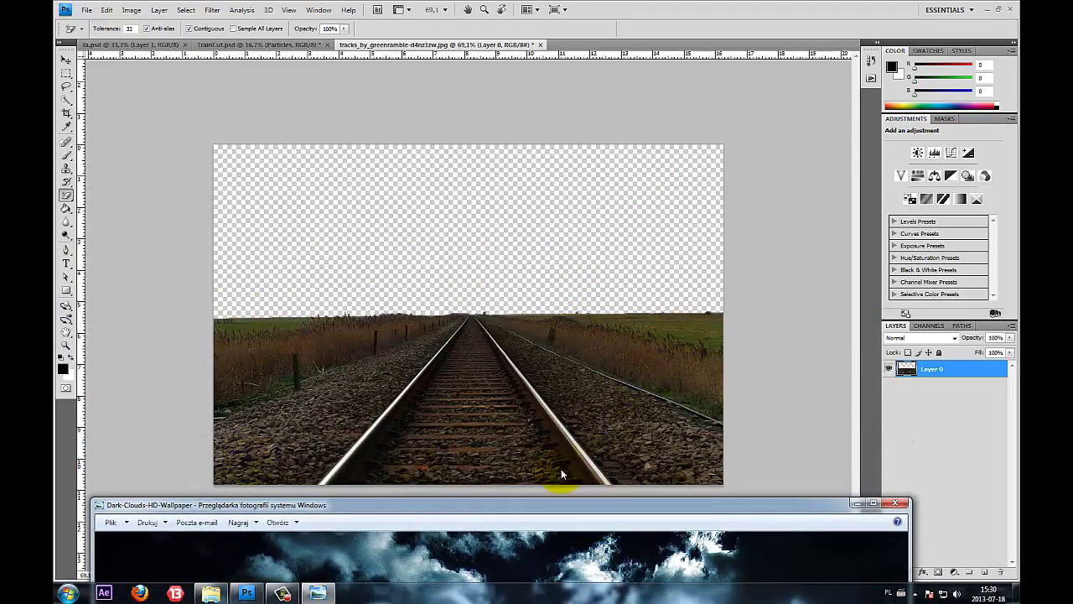
Bring the railway image to the front and zoom in to inspect its horizon
{"action": "left_click", "coordinate": [804, 371]}
{"action": "scroll", "coordinate": [722, 452], "scroll_direction": "up", "scroll_amount": 1}
{"action": "scroll", "coordinate": [734, 445], "scroll_direction": "up", "scroll_amount": 1}
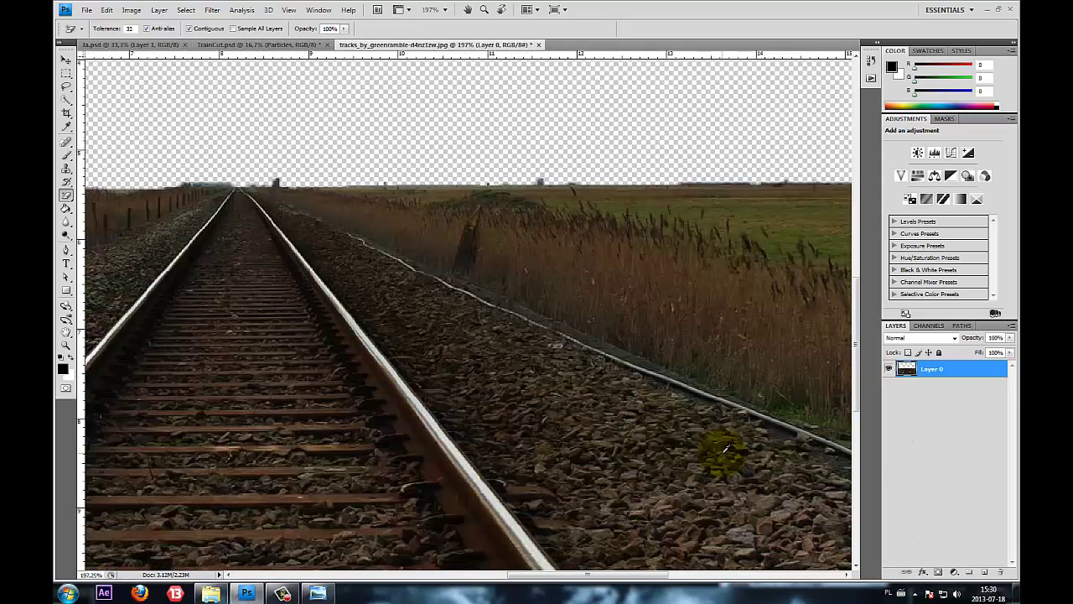
{"action": "scroll", "coordinate": [754, 430], "scroll_direction": "up", "scroll_amount": 1}
{"action": "scroll", "coordinate": [709, 335], "scroll_direction": "up", "scroll_amount": 1}
{"action": "scroll", "coordinate": [702, 242], "scroll_direction": "up", "scroll_amount": 2}
{"action": "scroll", "coordinate": [671, 336], "scroll_direction": "up", "scroll_amount": 1}
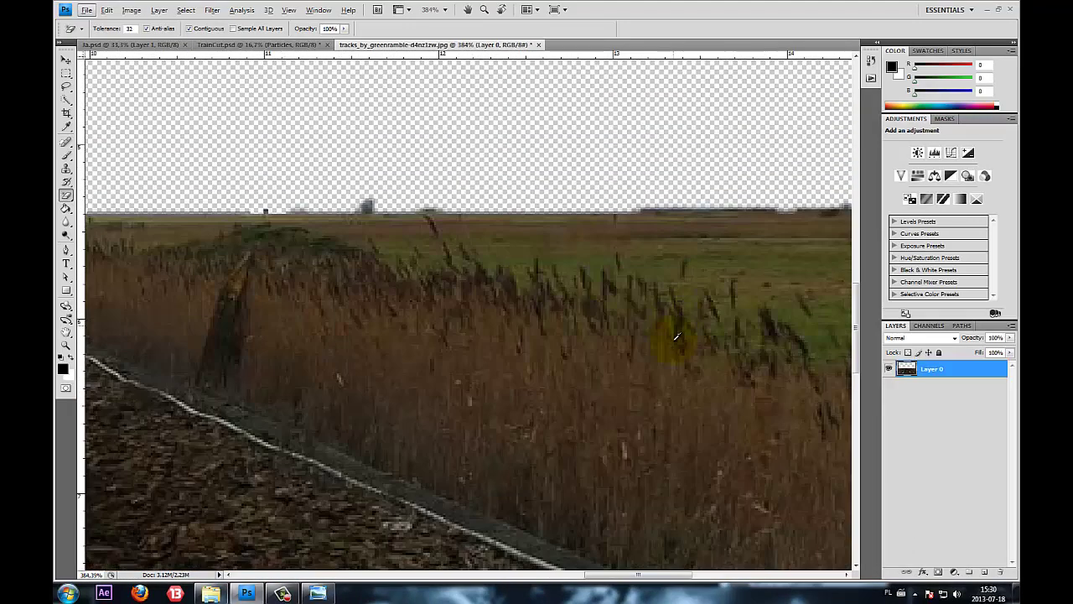
{"action": "scroll", "coordinate": [674, 354], "scroll_direction": "down", "scroll_amount": 1}
{"action": "scroll", "coordinate": [674, 354], "scroll_direction": "down", "scroll_amount": 10}
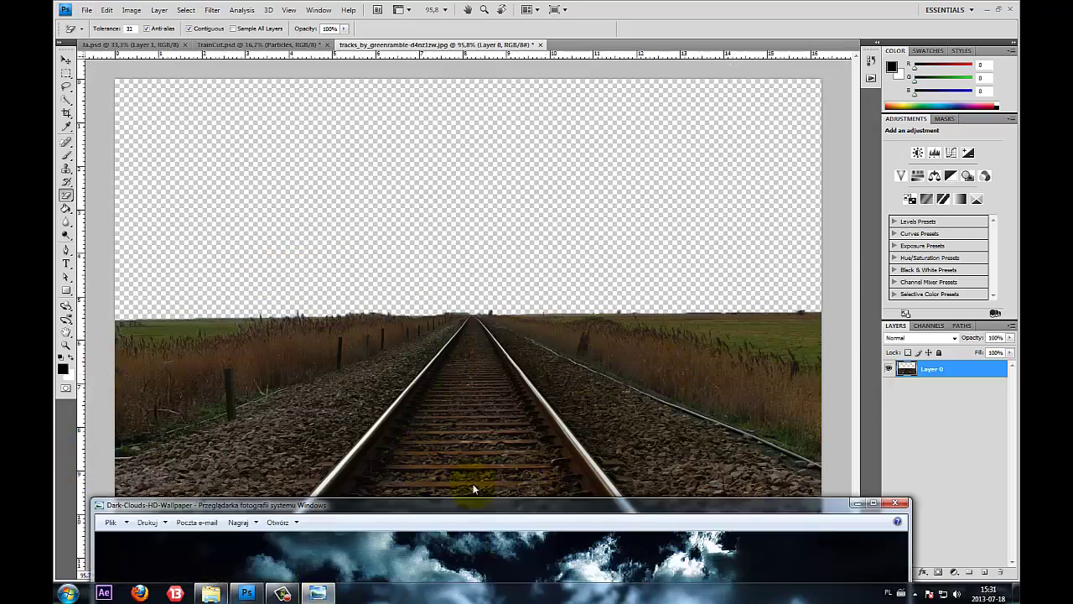
Dismiss the wallpaper preview and drag Moon-Dark-Clouds from the folder into Photoshop
{"action": "mouse_move", "coordinate": [475, 506]}
{"action": "left_mouse_down"}
{"action": "mouse_move", "coordinate": [445, 210]}
{"action": "mouse_move", "coordinate": [451, 89]}
{"action": "left_mouse_up"}
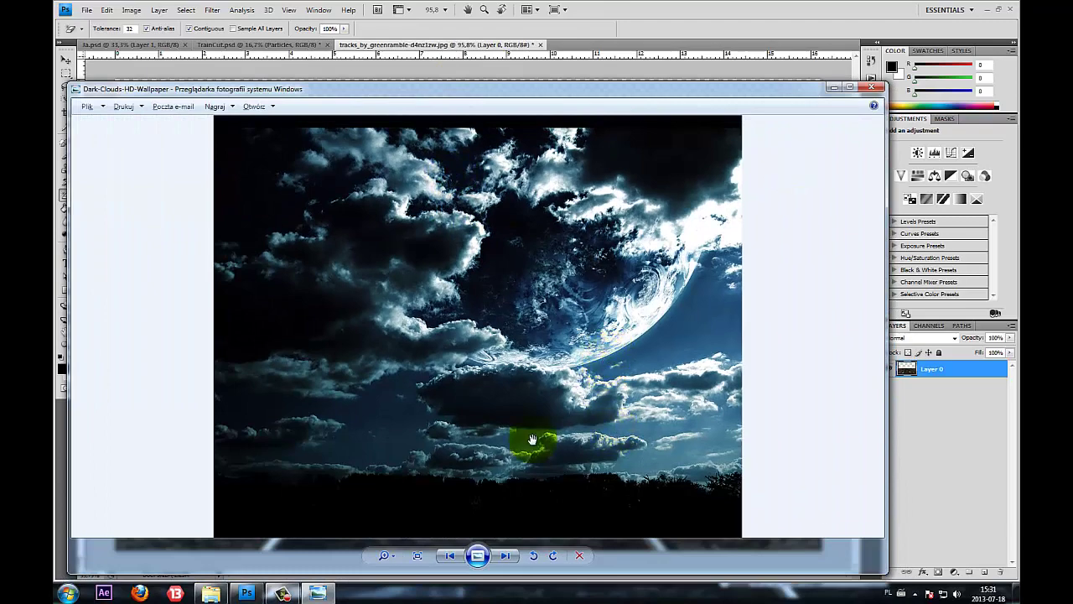
{"action": "left_click", "coordinate": [210, 593]}
{"action": "left_click_drag", "start_coordinate": [680, 283], "coordinate": [719, 192]}
Move the moon-and-clouds image into the tracks document as a layer below the tracks
{"action": "left_click", "coordinate": [68, 59]}
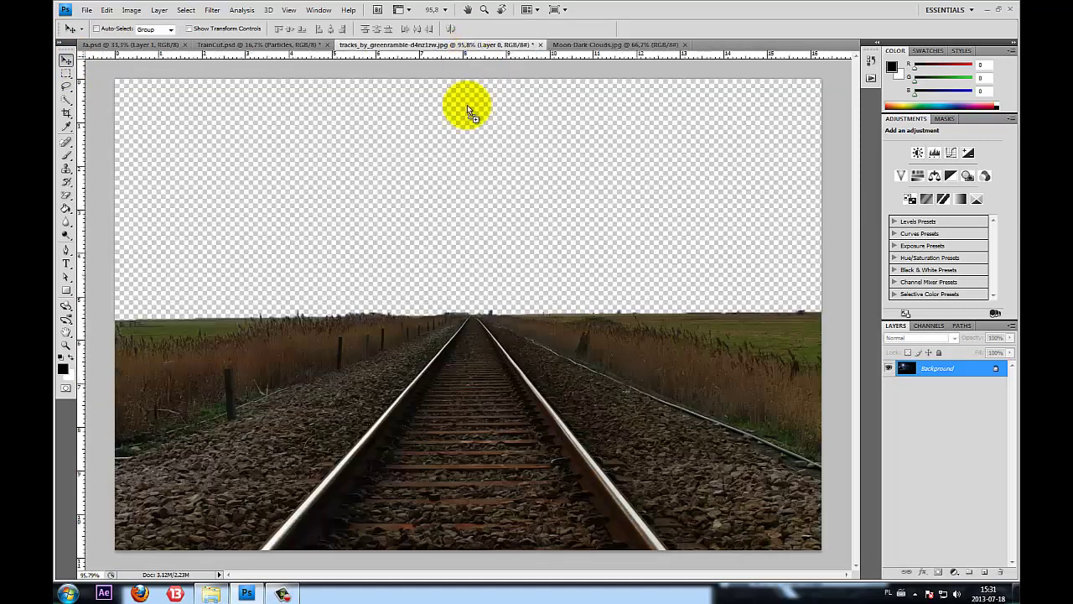
{"action": "left_click_drag", "start_coordinate": [469, 53], "coordinate": [457, 188]}
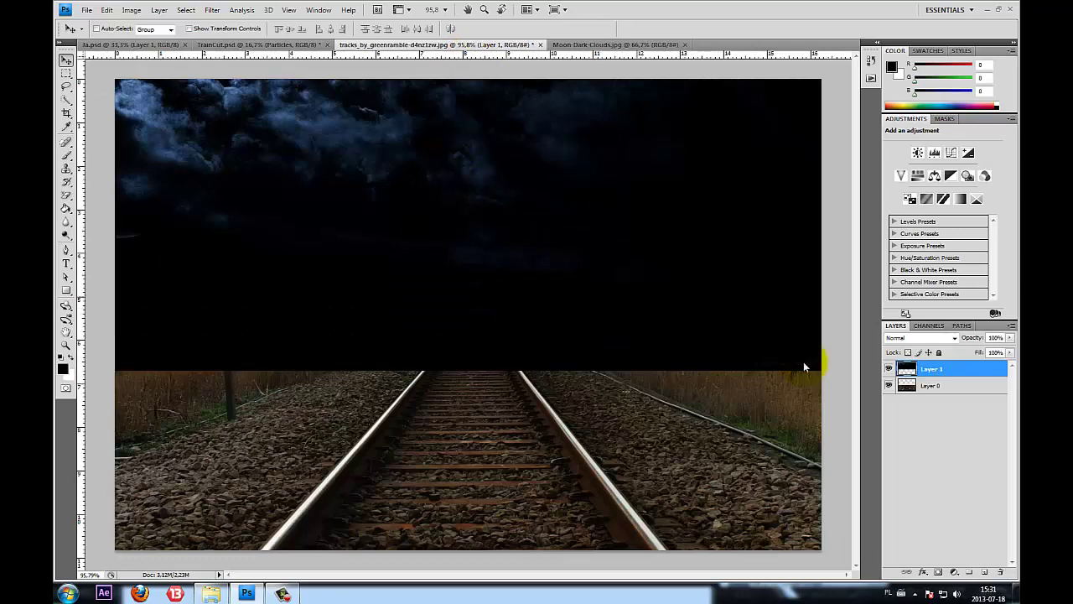
{"action": "key", "text": "ctrl+minus"}
{"action": "key", "text": "ctrl+0"}
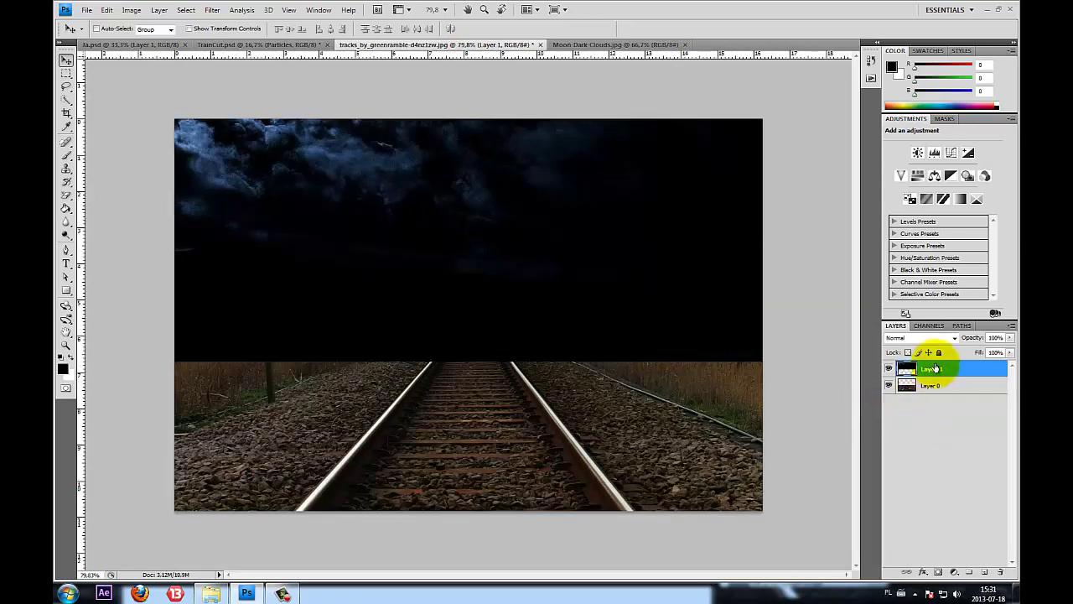
{"action": "left_click_drag", "start_coordinate": [931, 369], "coordinate": [941, 400]}
{"action": "key", "text": "ctrl+minus"}
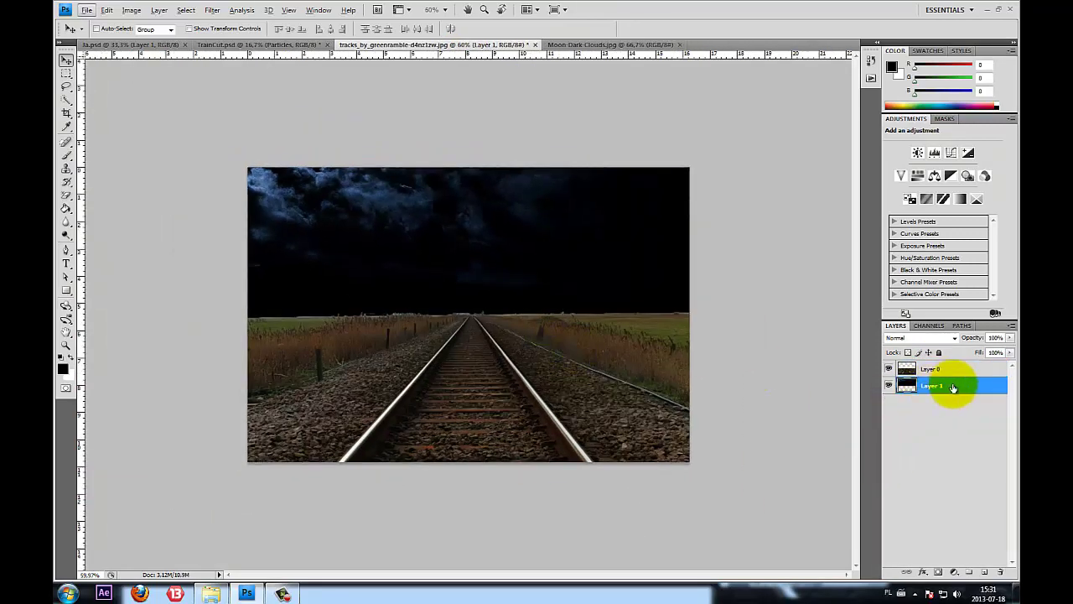
Name the clouds layer Chmury and the tracks layer Tory Kolejowe, undoing an accidental move
{"action": "double_click", "coordinate": [953, 387]}
{"action": "left_click", "coordinate": [818, 163]}
{"action": "type", "text": "Chmury"}
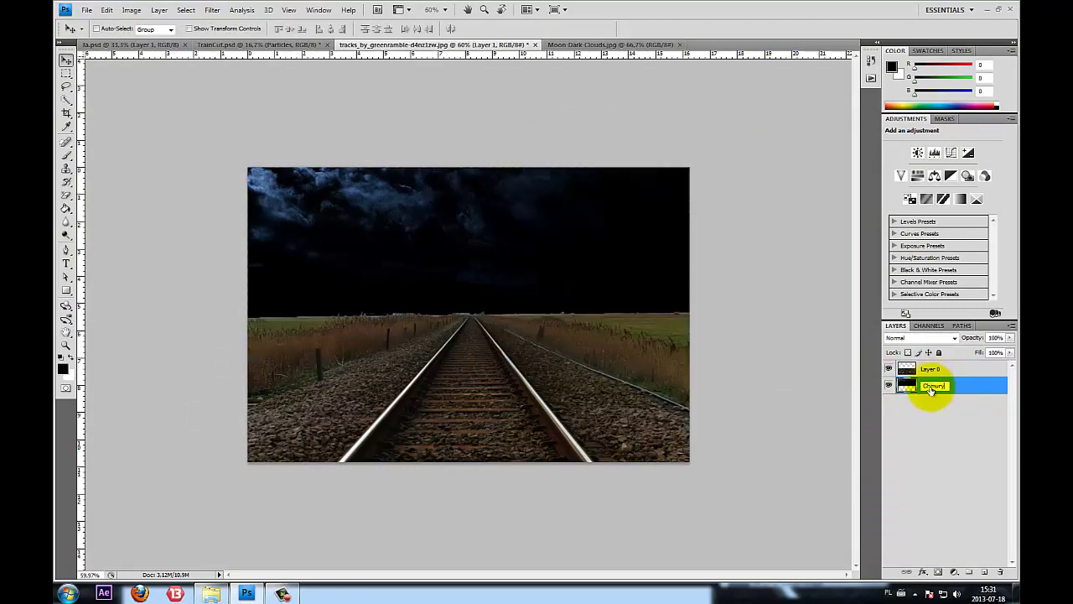
{"action": "key", "text": "Return"}
{"action": "double_click", "coordinate": [931, 369]}
{"action": "type", "text": "Tory Kolejow"}
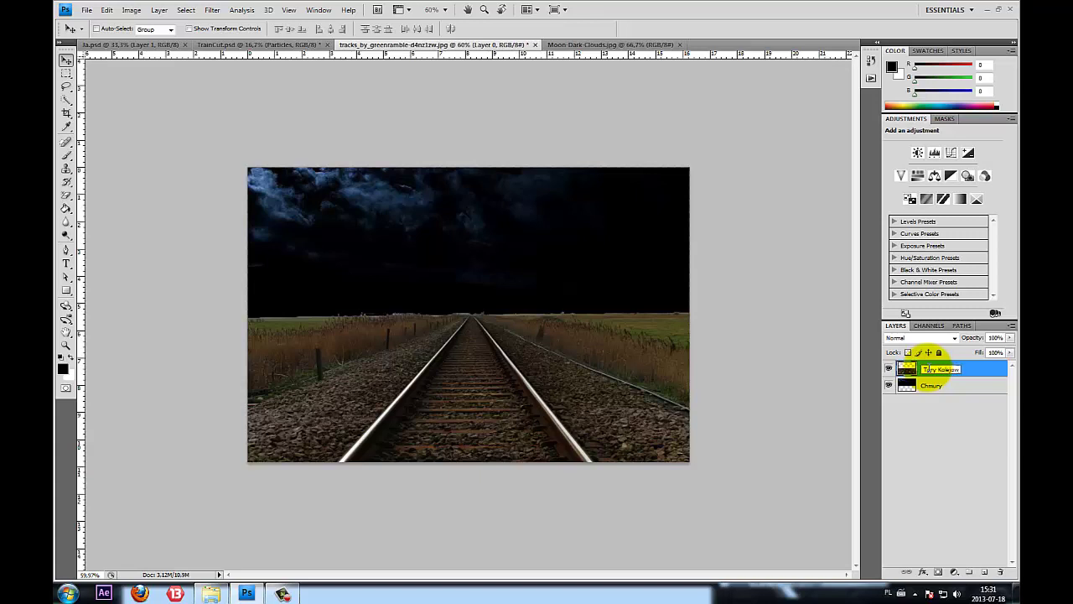
{"action": "type", "text": "e"}
{"action": "key", "text": "Return"}
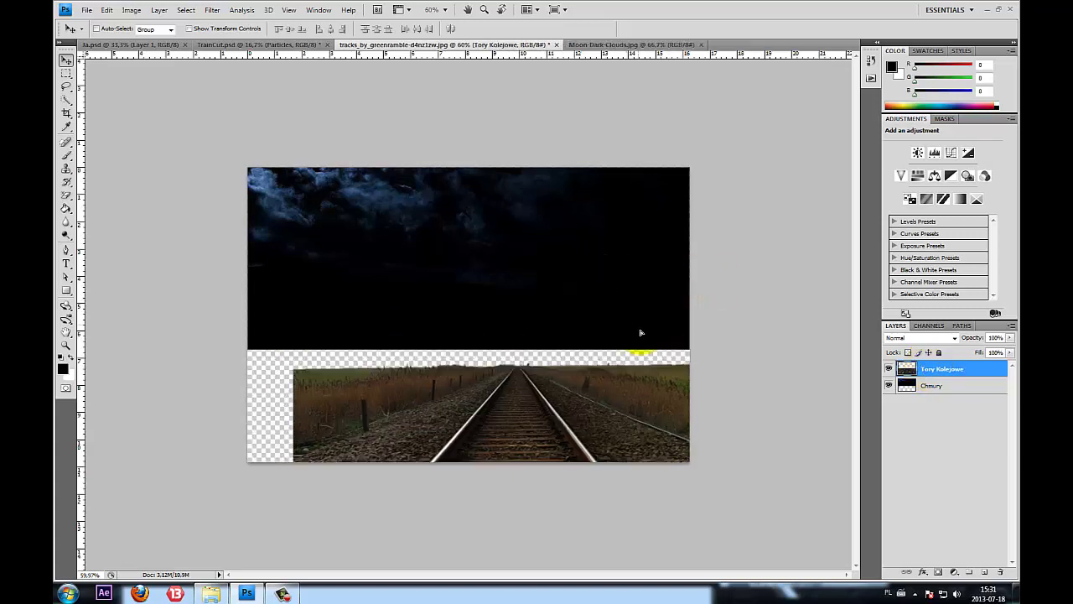
{"action": "left_click_drag", "start_coordinate": [627, 303], "coordinate": [643, 343]}
{"action": "key", "text": "ctrl+z"}
Select the Chmury layer and drag the clouds so the moon shows
{"action": "left_click", "coordinate": [943, 389]}
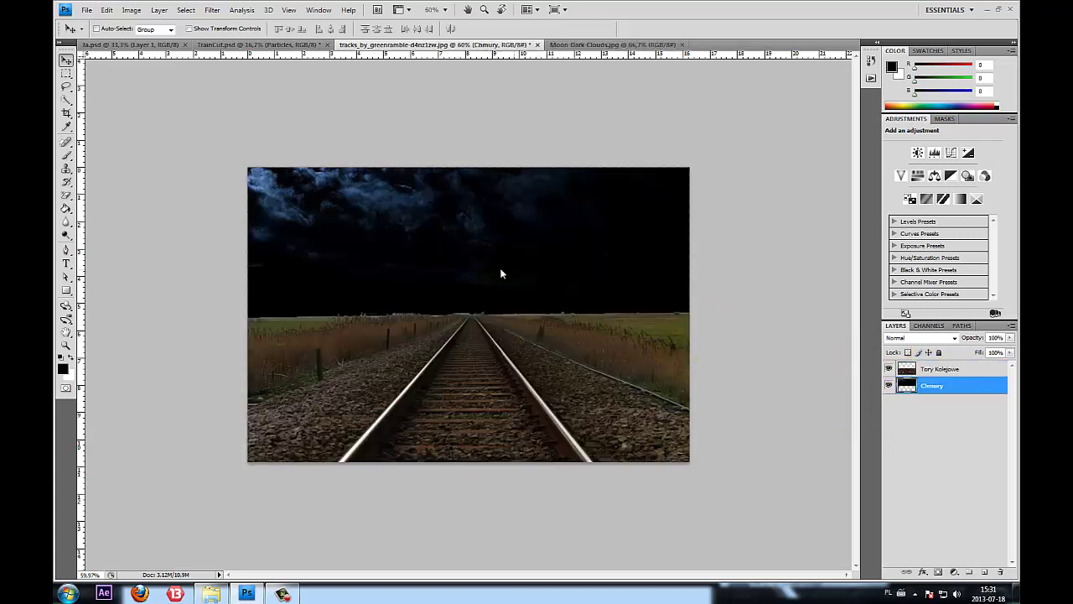
{"action": "mouse_move", "coordinate": [501, 271]}
{"action": "left_mouse_down"}
{"action": "mouse_move", "coordinate": [750, 455]}
{"action": "mouse_move", "coordinate": [707, 434]}
{"action": "left_mouse_up"}
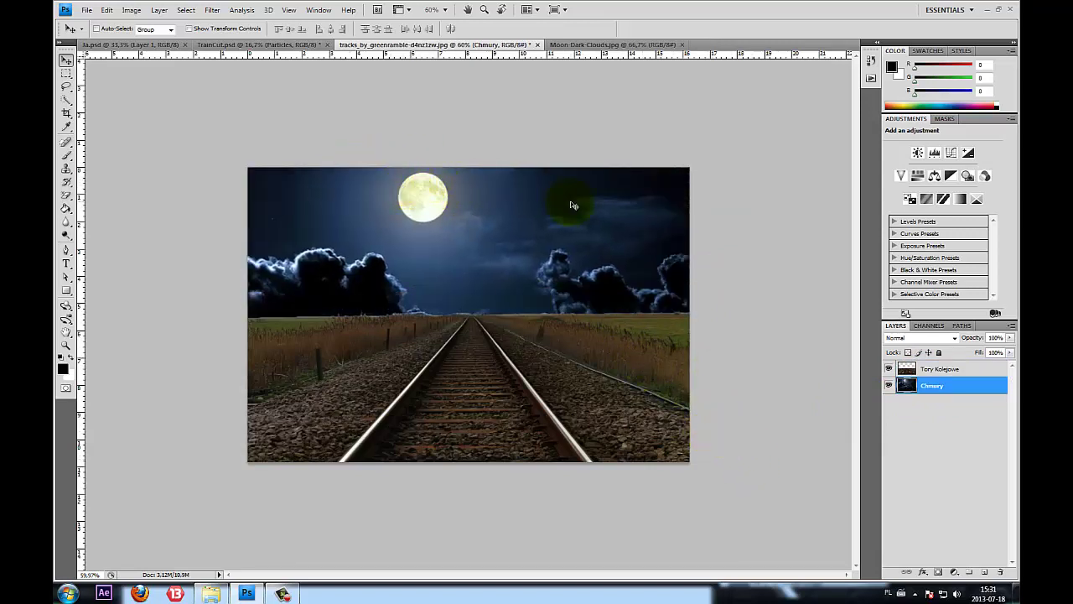
{"action": "left_click", "coordinate": [537, 260]}
{"action": "key", "text": "ctrl+t"}
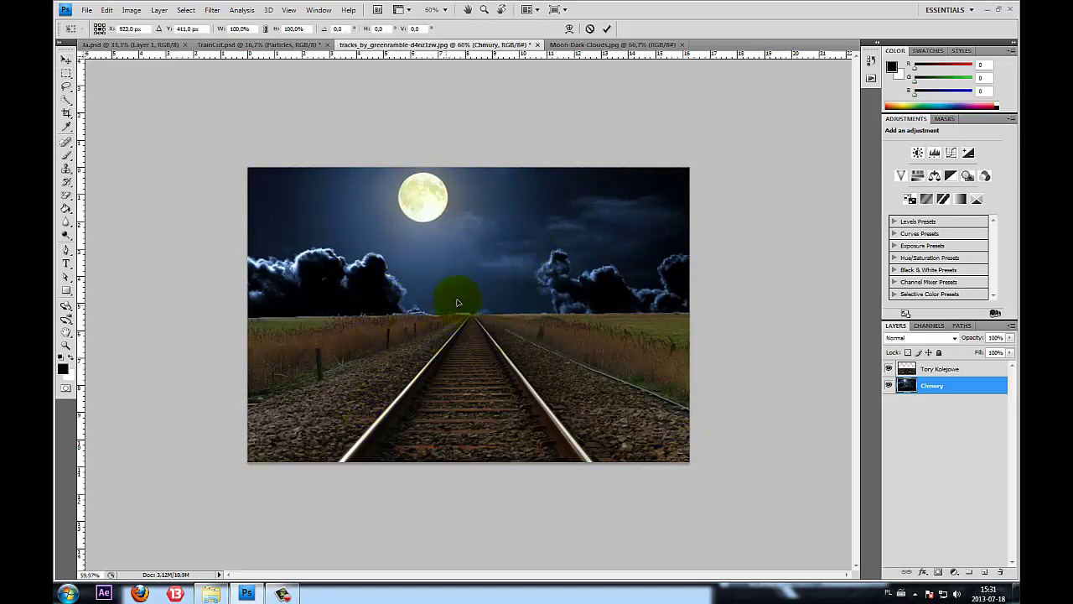
{"action": "scroll", "coordinate": [450, 336], "scroll_direction": "down", "scroll_amount": 2}
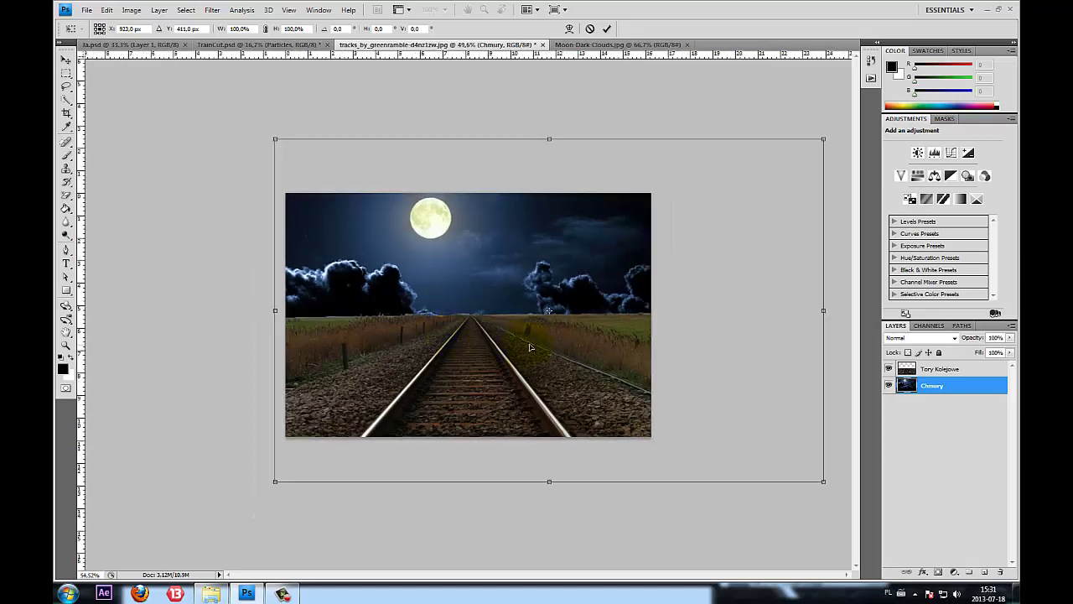
{"action": "scroll", "coordinate": [297, 363], "scroll_direction": "up", "scroll_amount": 1}
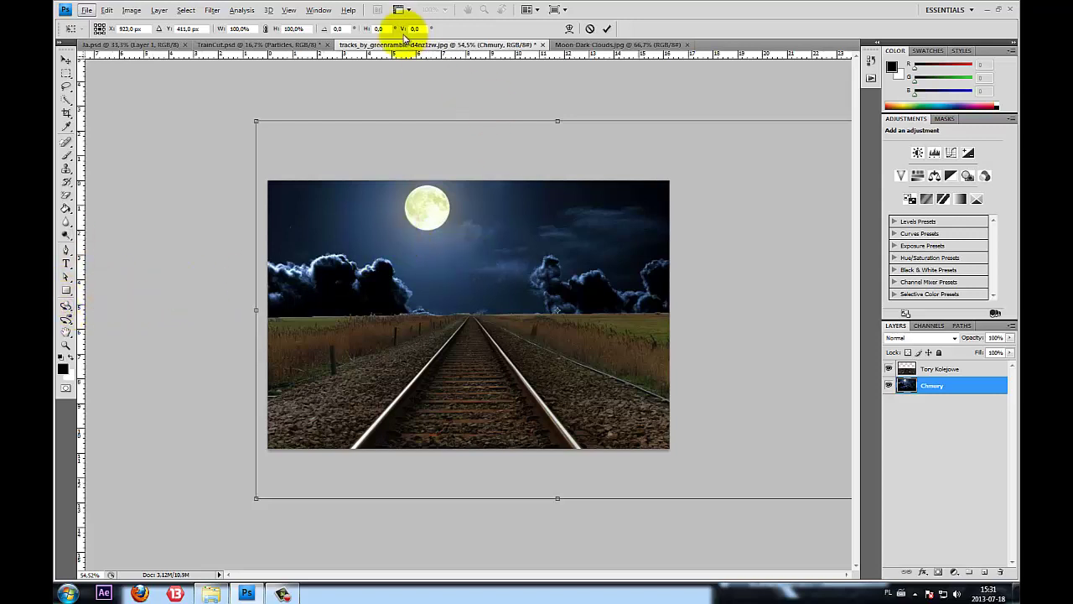
{"action": "left_click", "coordinate": [590, 29]}
Start an Edit > Free Transform on the clouds and flip them horizontally
{"action": "left_click", "coordinate": [106, 9]}
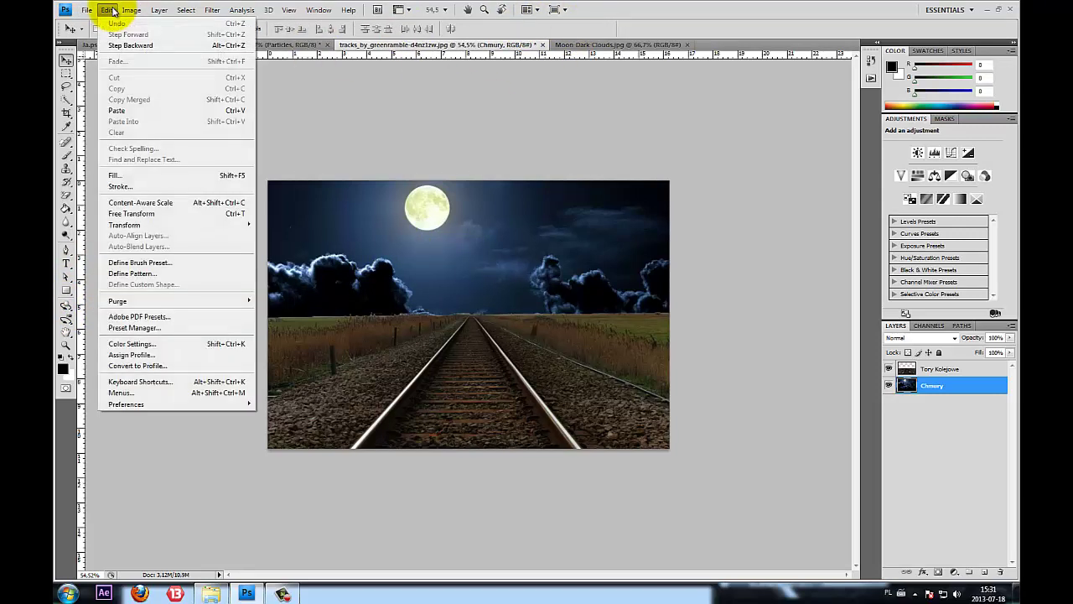
{"action": "left_click", "coordinate": [431, 280]}
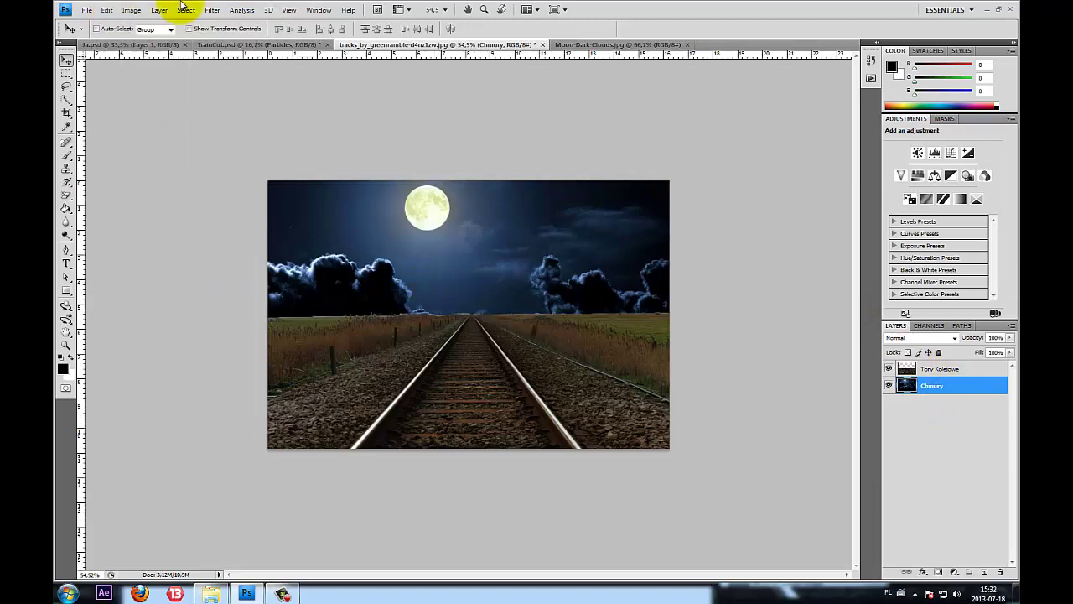
{"action": "left_click", "coordinate": [108, 11]}
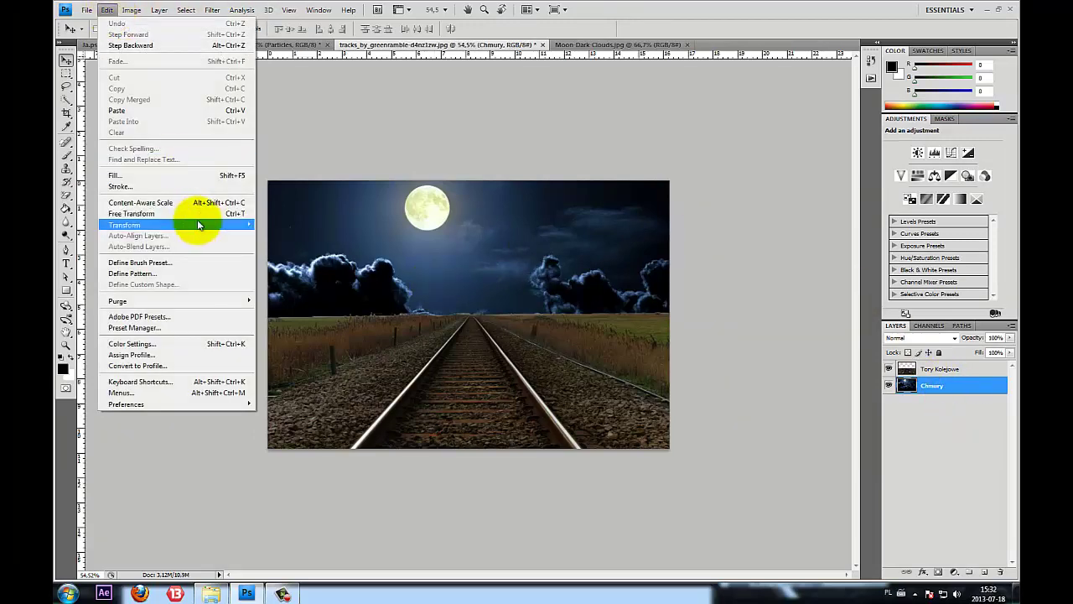
{"action": "left_click", "coordinate": [250, 218]}
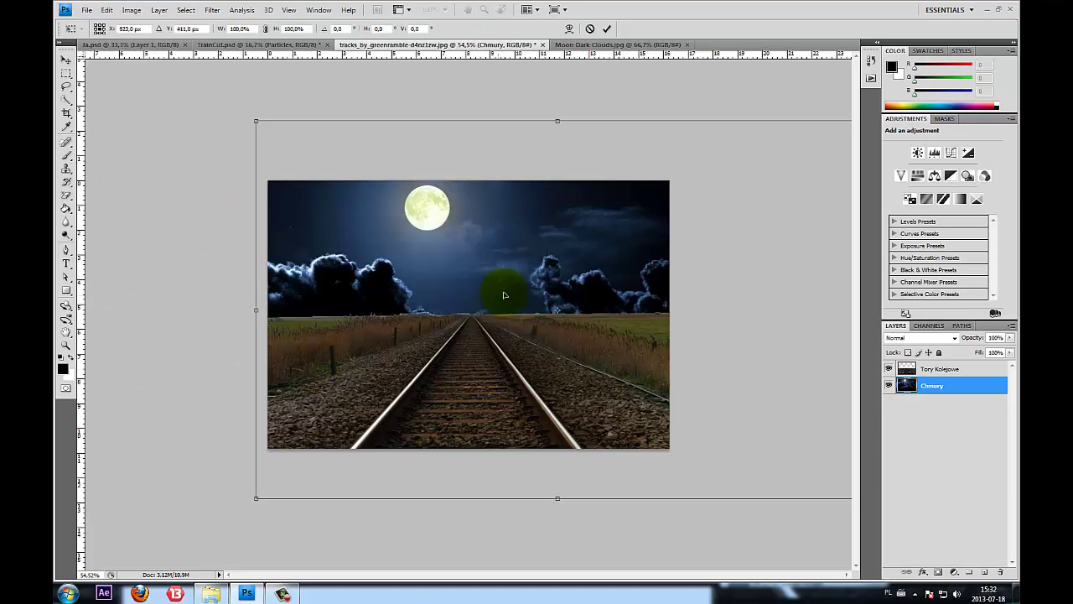
{"action": "right_click", "coordinate": [452, 248]}
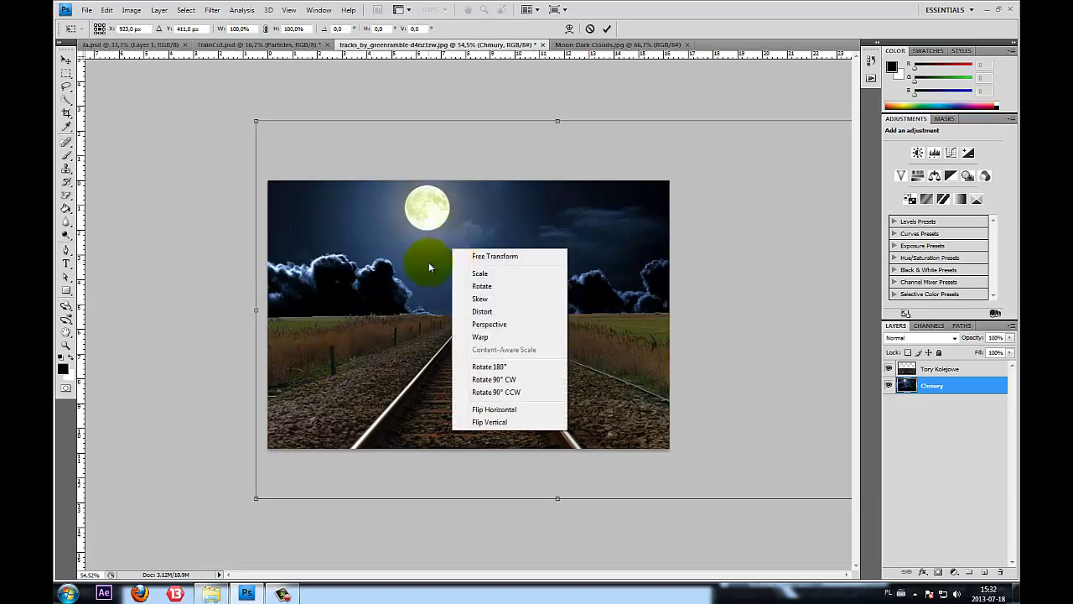
{"action": "left_click", "coordinate": [524, 409]}
Scale the clouds to about 64%, position them above the horizon, and commit
{"action": "left_click_drag", "start_coordinate": [674, 357], "coordinate": [547, 371]}
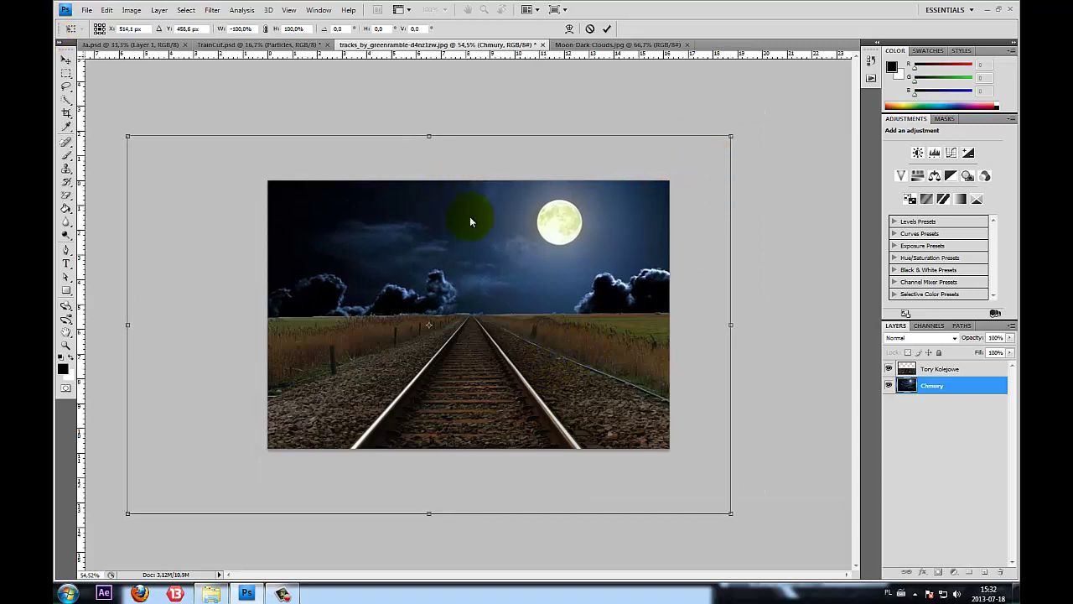
{"action": "key", "text": "ctrl+minus"}
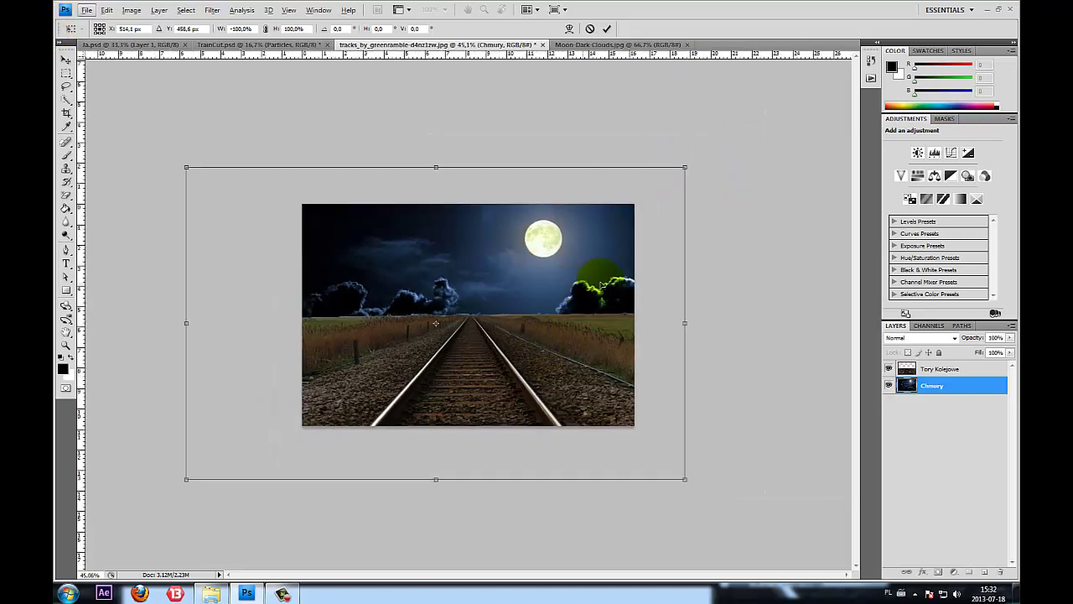
{"action": "mouse_move", "coordinate": [684, 167]}
{"action": "left_mouse_down"}
{"action": "mouse_move", "coordinate": [547, 274]}
{"action": "mouse_move", "coordinate": [635, 195]}
{"action": "left_mouse_up"}
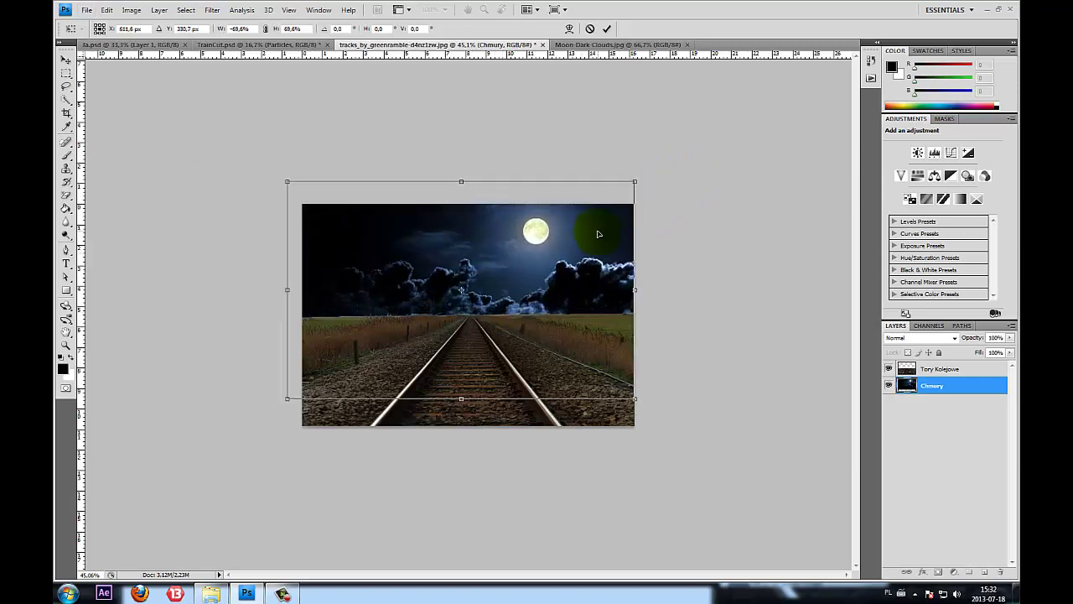
{"action": "left_click_drag", "start_coordinate": [635, 181], "coordinate": [620, 193]}
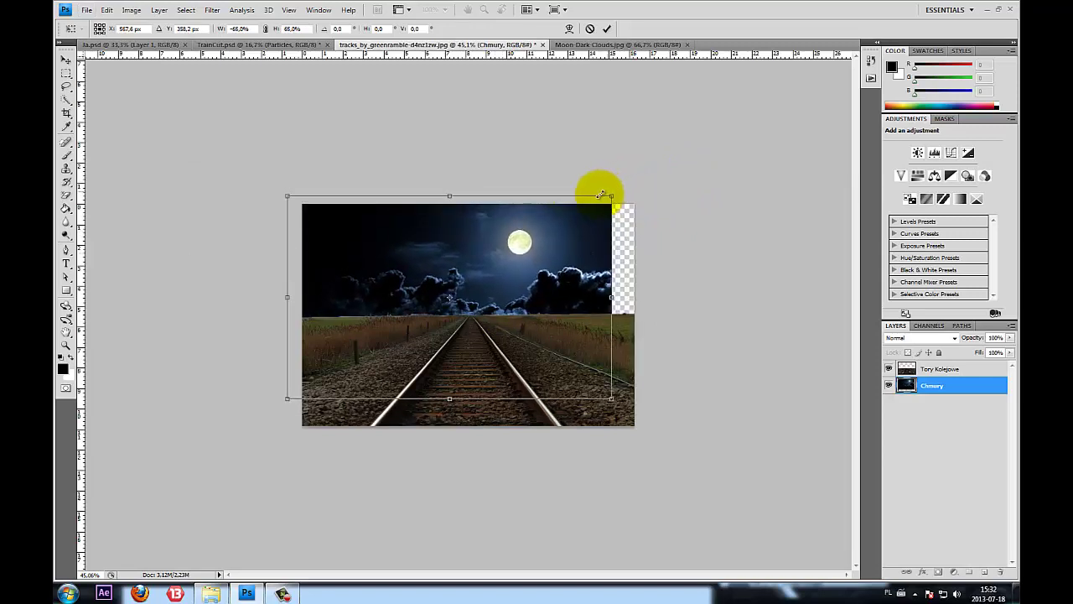
{"action": "left_click_drag", "start_coordinate": [512, 179], "coordinate": [525, 173]}
{"action": "left_click_drag", "start_coordinate": [317, 285], "coordinate": [295, 287]}
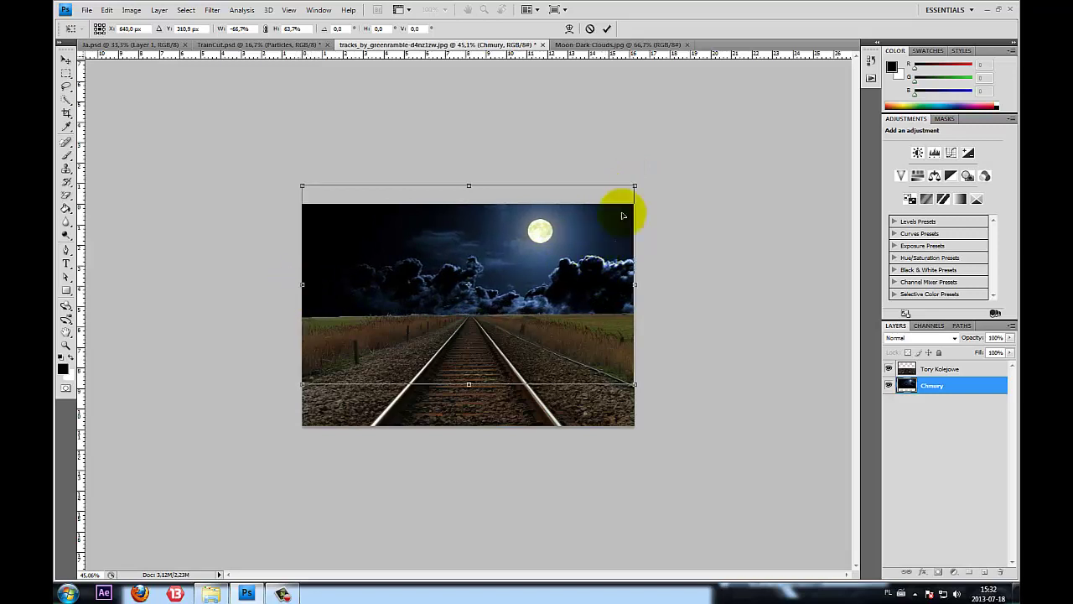
{"action": "left_click_drag", "start_coordinate": [602, 272], "coordinate": [602, 264]}
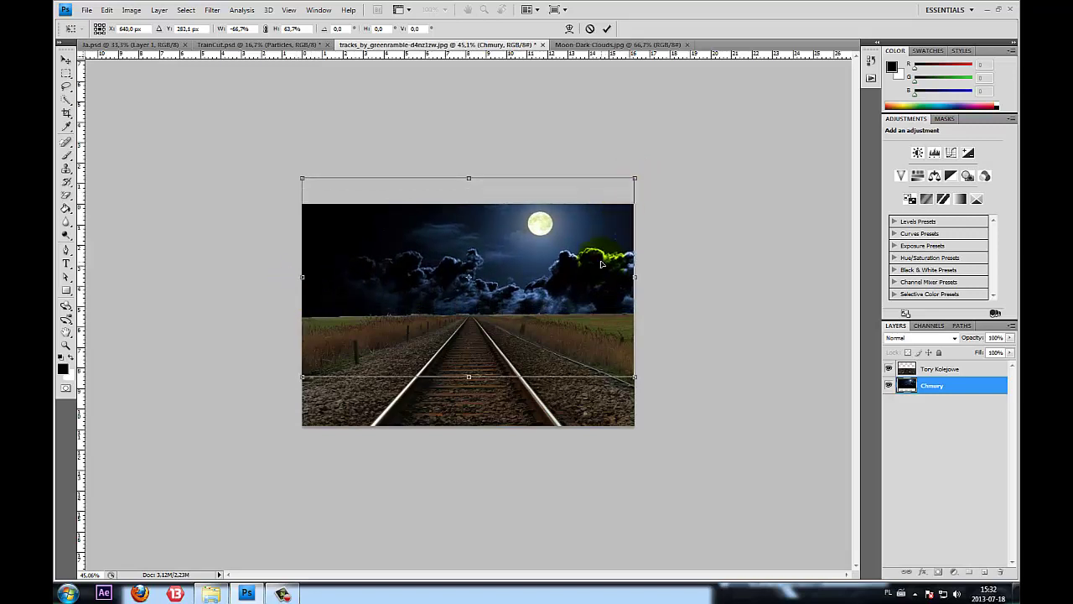
{"action": "key", "text": "ctrl+0"}
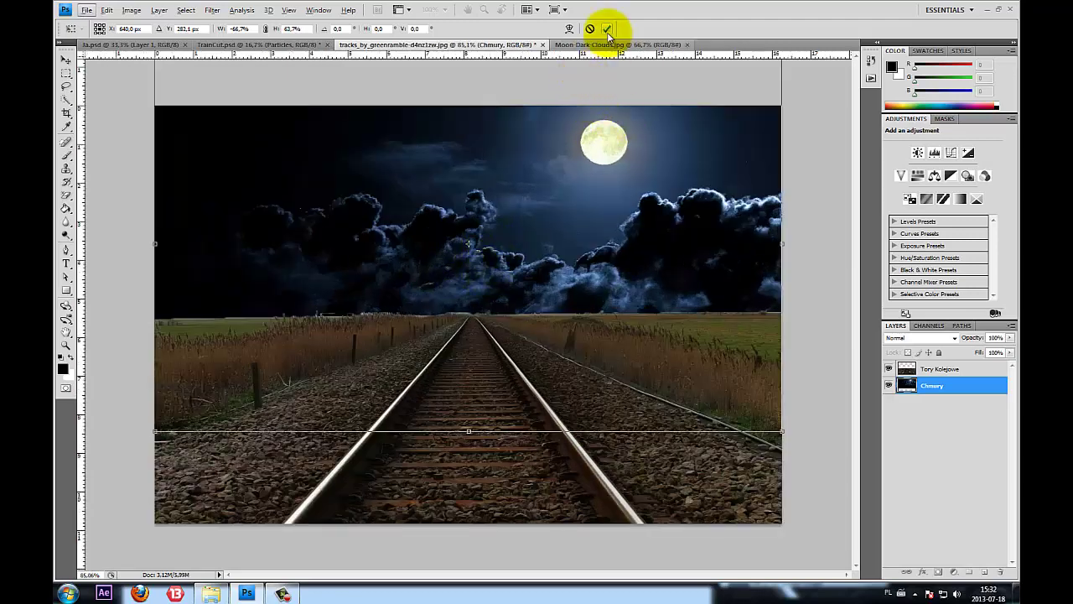
{"action": "left_click", "coordinate": [607, 29]}
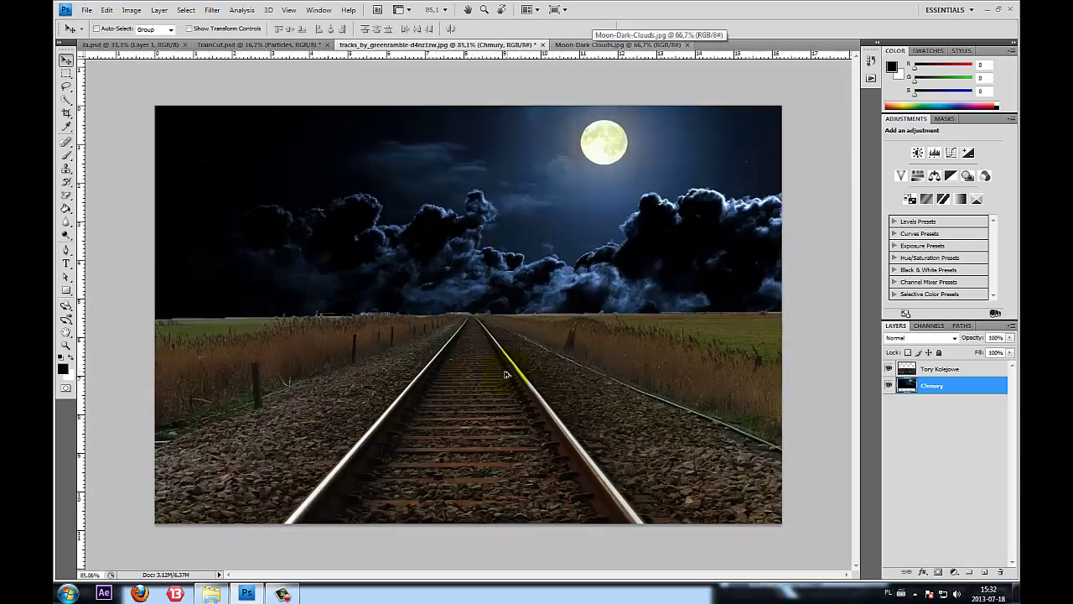
Select the Tory Kolejowe layer and switch to the Eraser at about 41 px
{"action": "scroll", "coordinate": [431, 389], "scroll_direction": "up", "scroll_amount": 3}
{"action": "scroll", "coordinate": [431, 389], "scroll_direction": "up", "scroll_amount": 2}
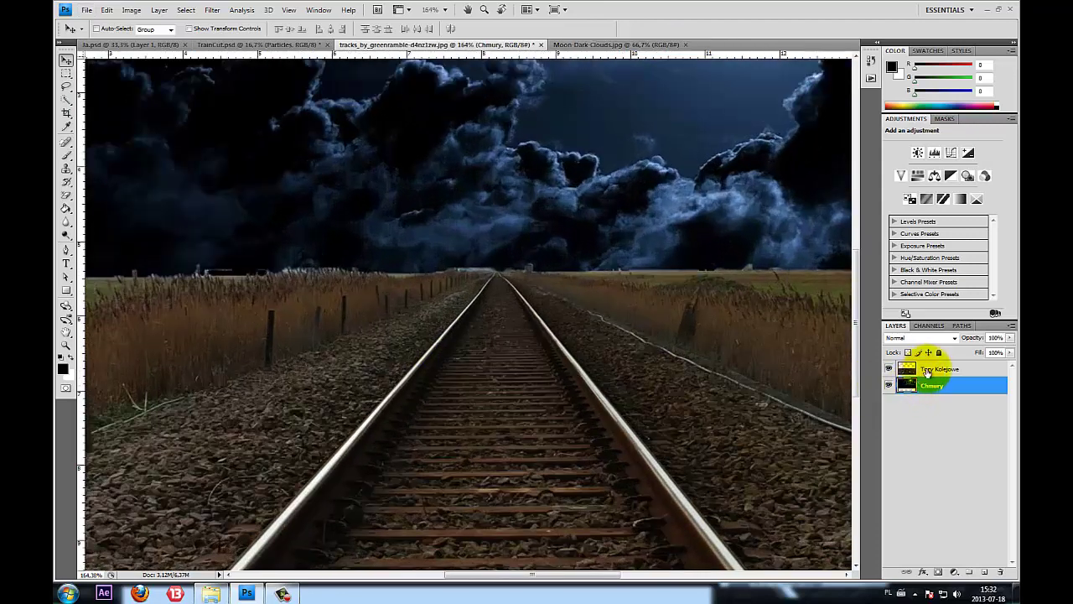
{"action": "left_click", "coordinate": [941, 369]}
{"action": "scroll", "coordinate": [241, 162], "scroll_direction": "up", "scroll_amount": 2}
{"action": "scroll", "coordinate": [277, 201], "scroll_direction": "up", "scroll_amount": 2}
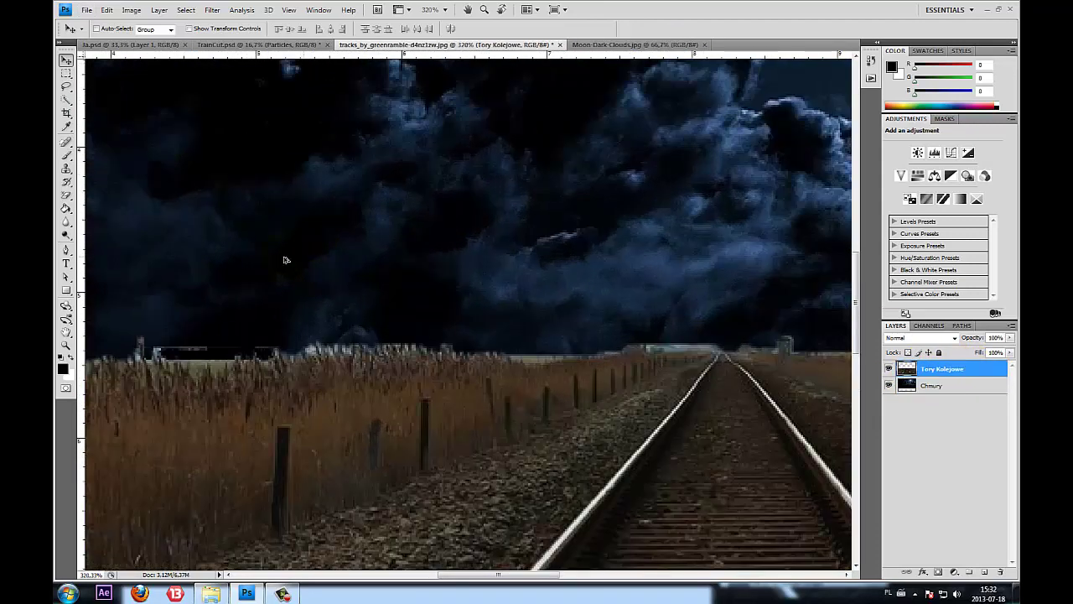
{"action": "left_click_drag", "start_coordinate": [67, 196], "coordinate": [107, 195]}
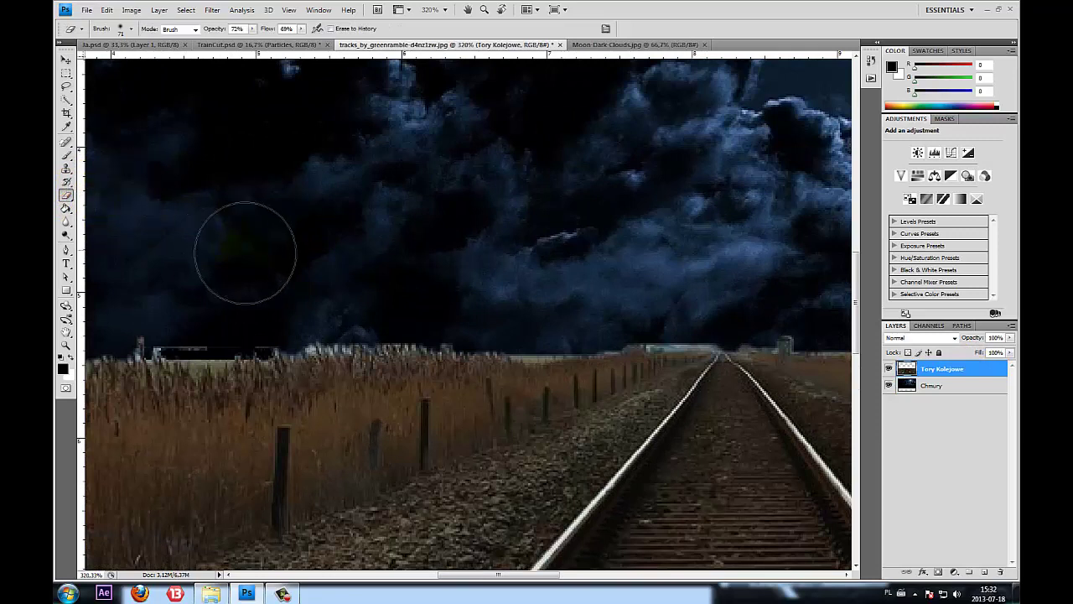
{"action": "left_click", "coordinate": [122, 29]}
{"action": "left_click", "coordinate": [88, 62]}
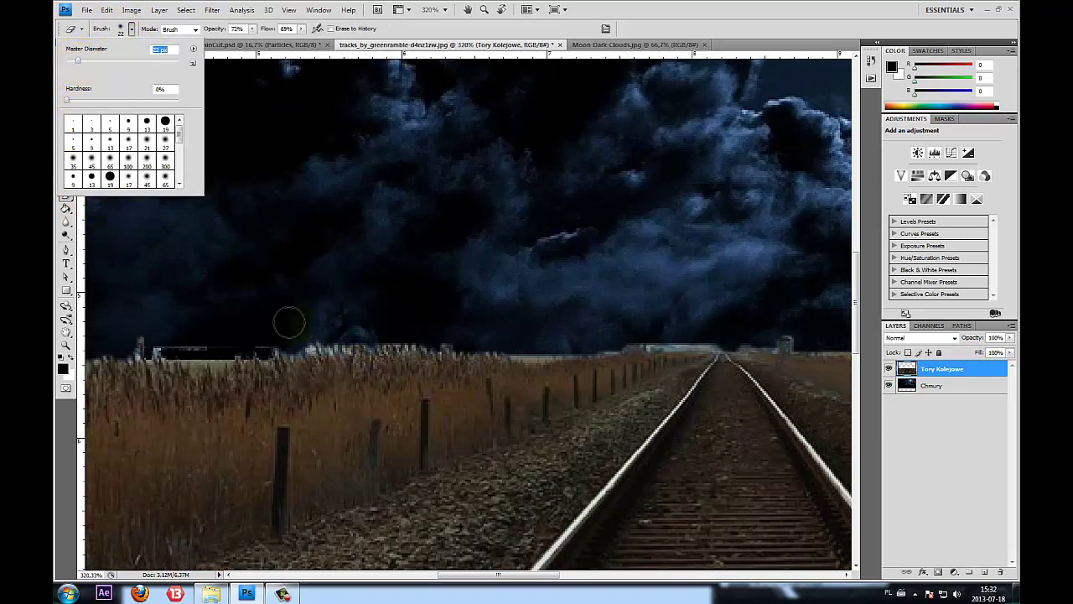
{"action": "left_click", "coordinate": [93, 68]}
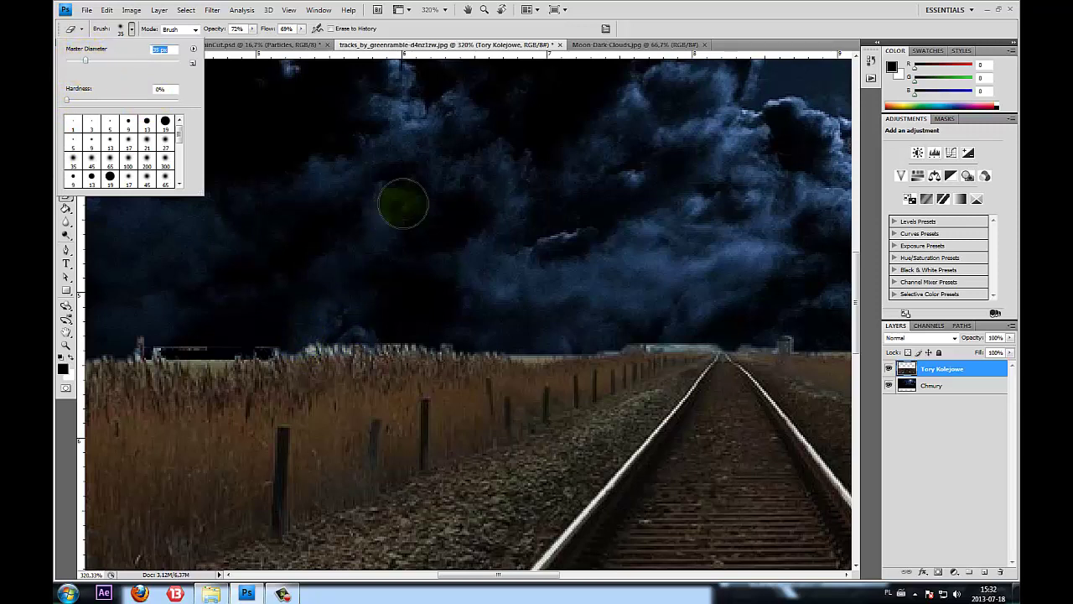
{"action": "left_click", "coordinate": [373, 193]}
{"action": "left_click", "coordinate": [251, 28]}
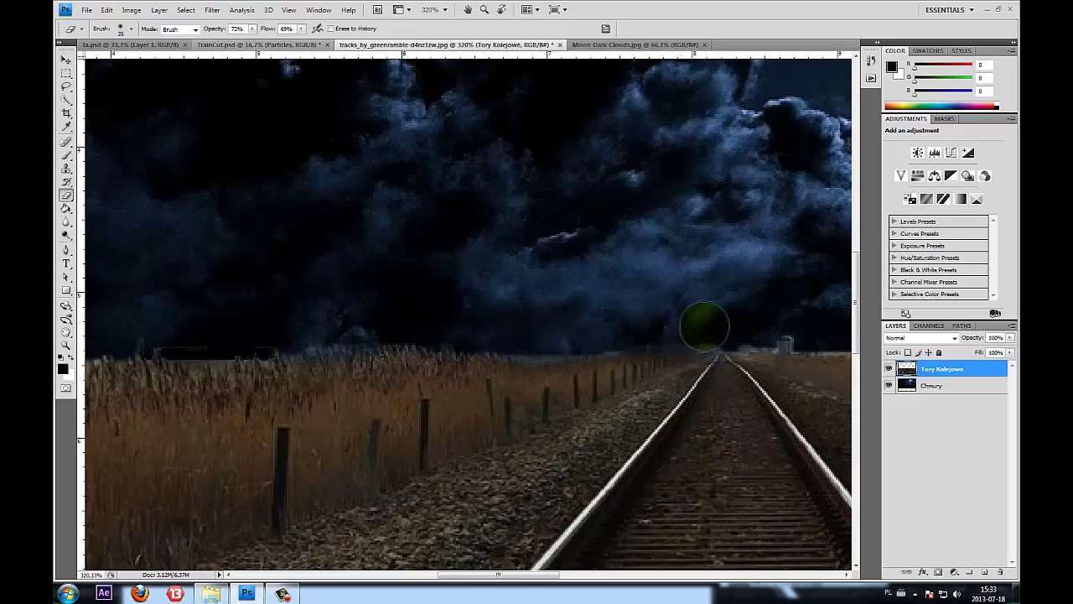
Set the eraser to 30 px and erase the sky edge along the horizon
{"action": "mouse_move", "coordinate": [747, 326]}
{"action": "left_mouse_down"}
{"action": "mouse_move", "coordinate": [206, 307]}
{"action": "mouse_move", "coordinate": [142, 340]}
{"action": "left_mouse_up"}
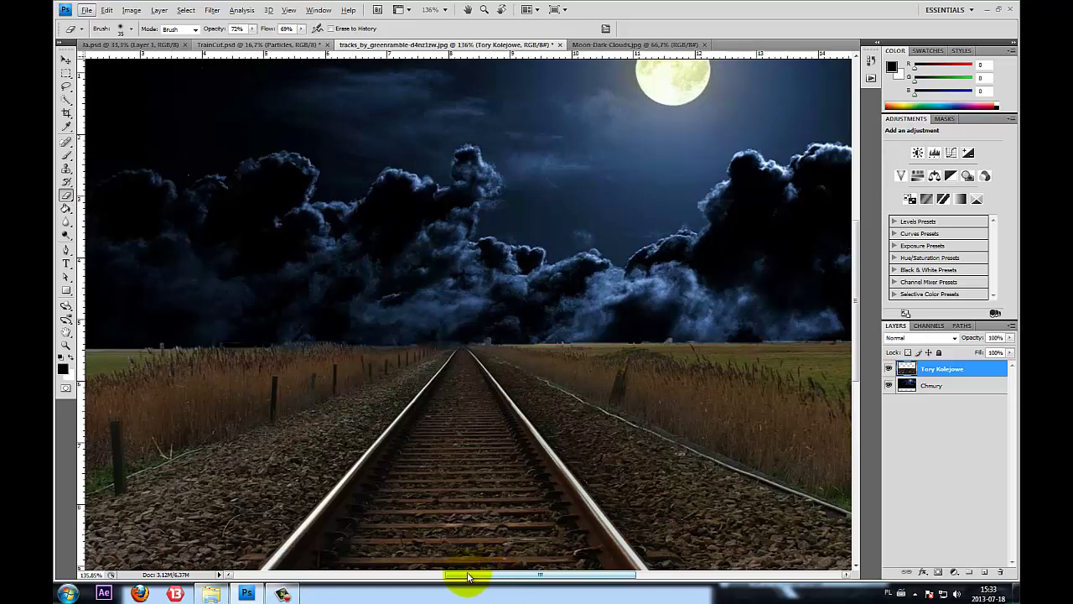
{"action": "mouse_move", "coordinate": [467, 570]}
{"action": "left_mouse_down"}
{"action": "mouse_move", "coordinate": [438, 570]}
{"action": "mouse_move", "coordinate": [113, 363]}
{"action": "mouse_move", "coordinate": [181, 311]}
{"action": "mouse_move", "coordinate": [456, 313]}
{"action": "mouse_move", "coordinate": [442, 319]}
{"action": "left_mouse_up"}
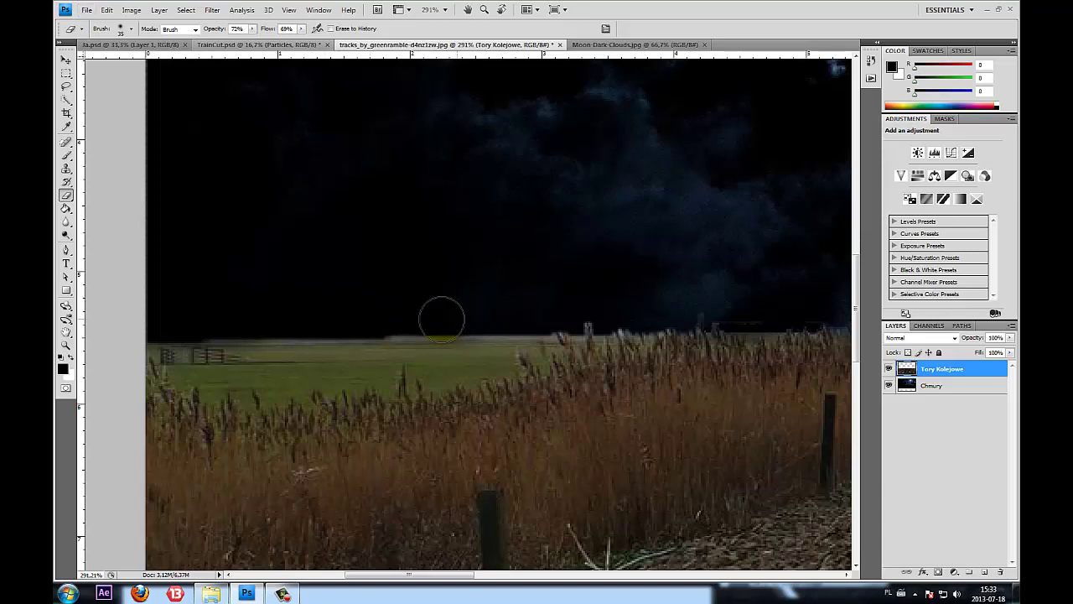
{"action": "left_click", "coordinate": [126, 30]}
{"action": "left_click", "coordinate": [159, 50]}
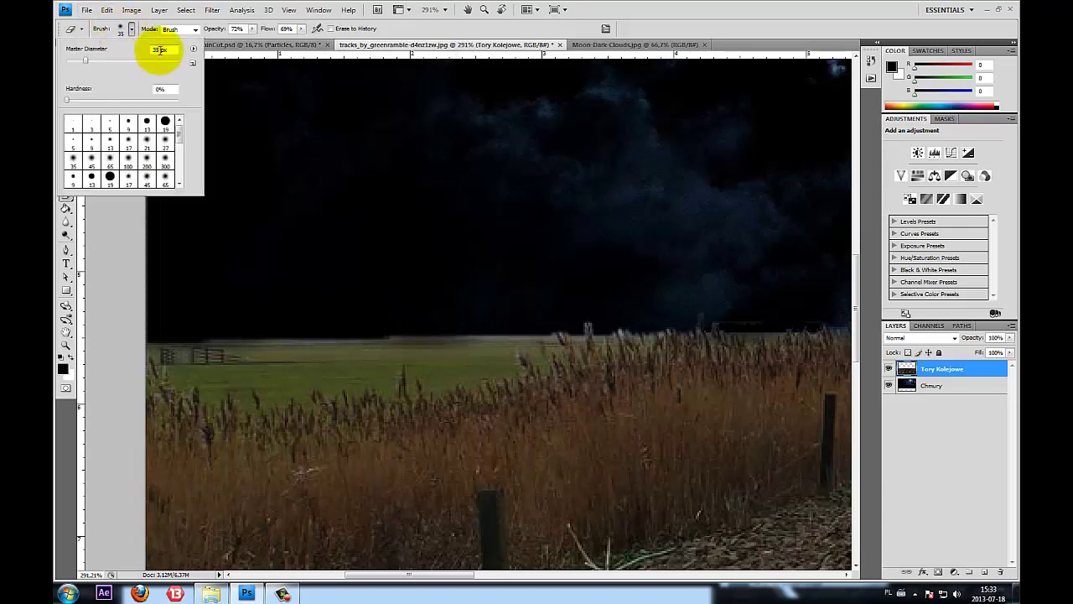
{"action": "left_click_drag", "start_coordinate": [159, 49], "coordinate": [114, 42]}
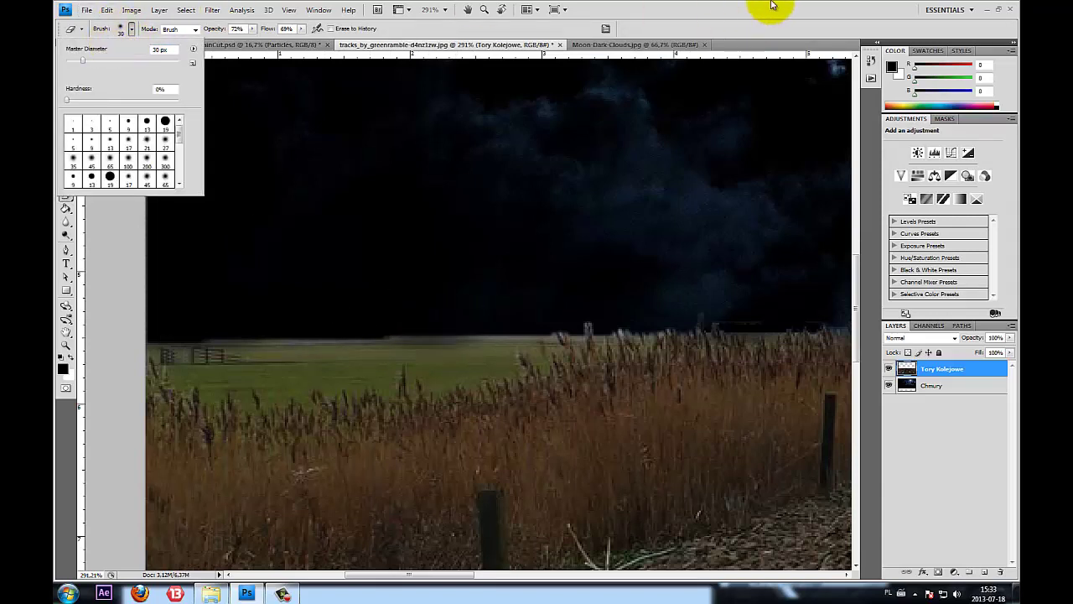
{"action": "left_click", "coordinate": [609, 453]}
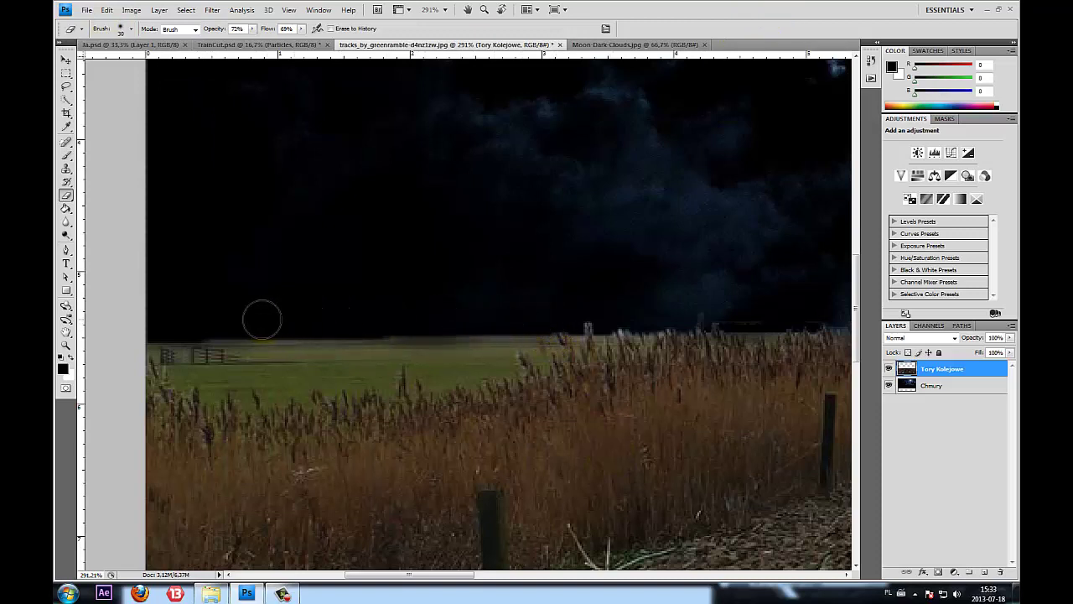
{"action": "left_click_drag", "start_coordinate": [536, 318], "coordinate": [637, 317]}
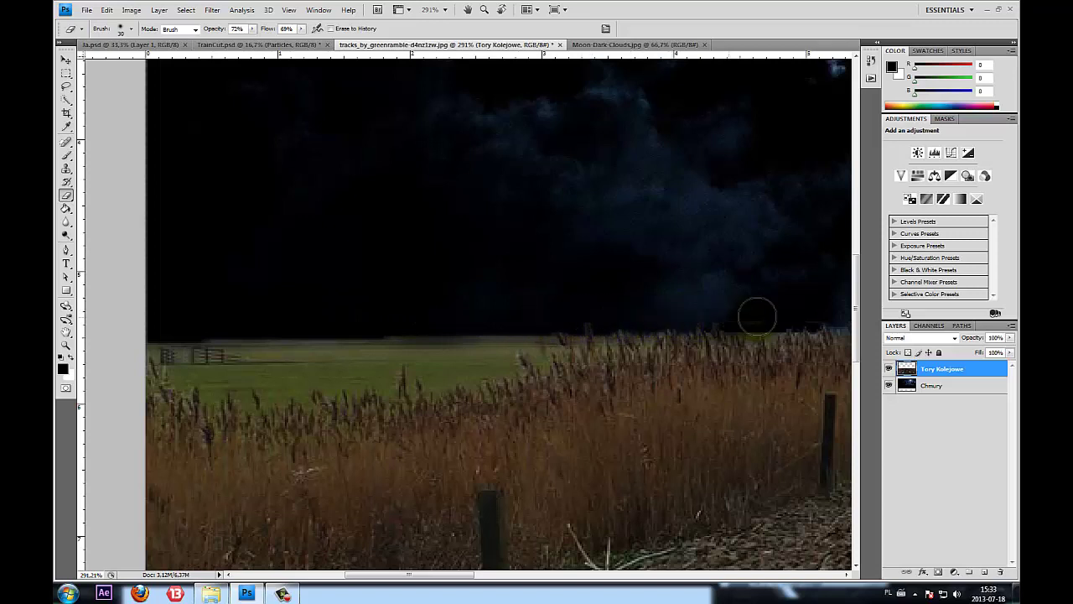
{"action": "left_click_drag", "start_coordinate": [667, 315], "coordinate": [442, 322]}
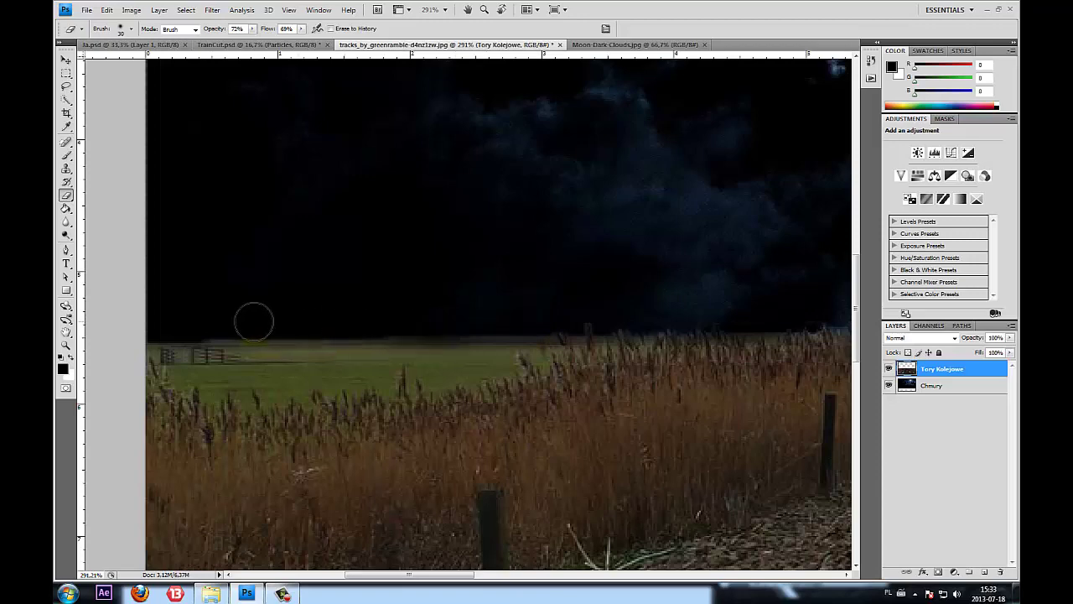
{"action": "left_click_drag", "start_coordinate": [143, 324], "coordinate": [654, 423]}
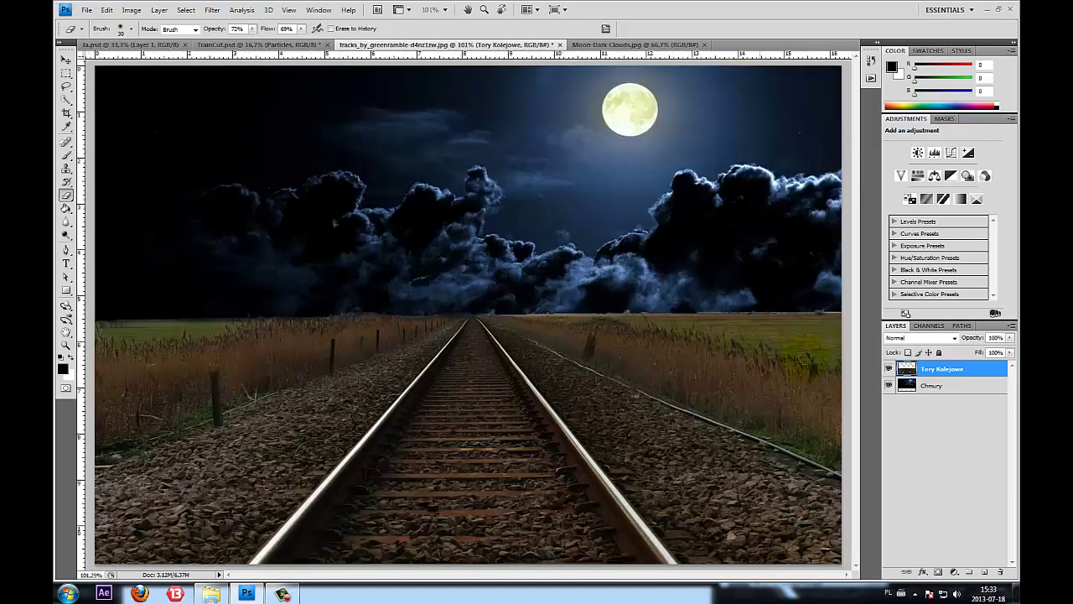
Zoom in and erase the horizon's sky edge across to the right side
{"action": "left_click_drag", "start_coordinate": [654, 423], "coordinate": [648, 512]}
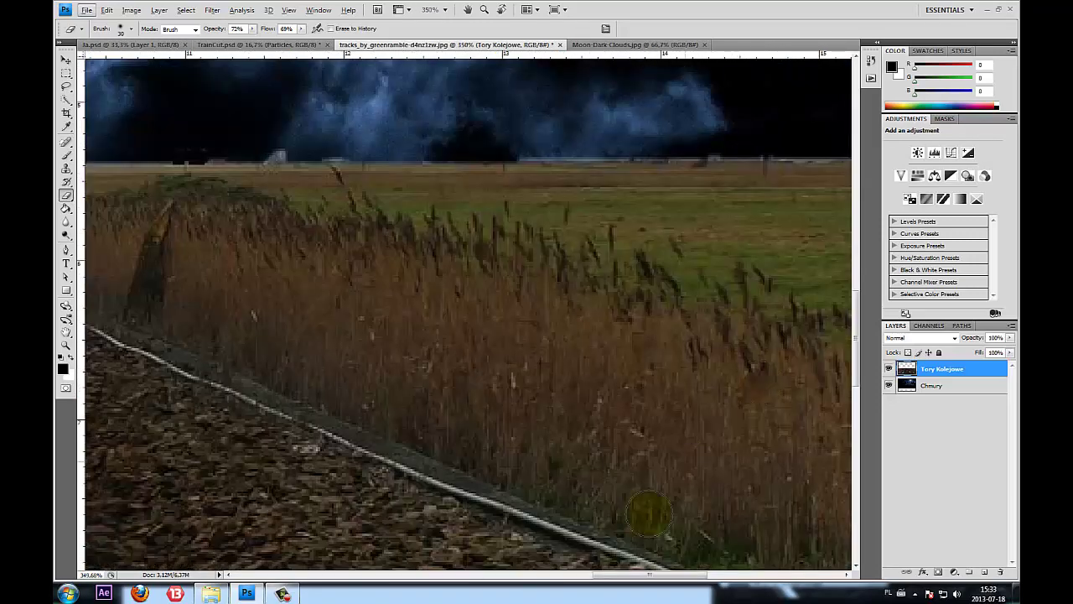
{"action": "left_click_drag", "start_coordinate": [623, 575], "coordinate": [683, 577]}
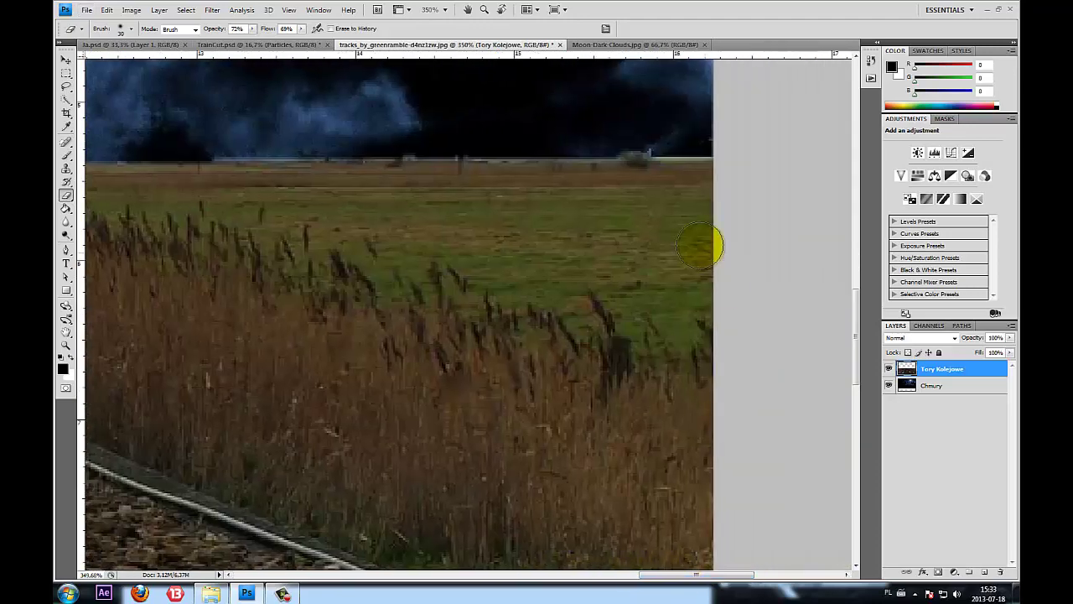
{"action": "scroll", "coordinate": [700, 246], "scroll_direction": "up", "scroll_amount": 3}
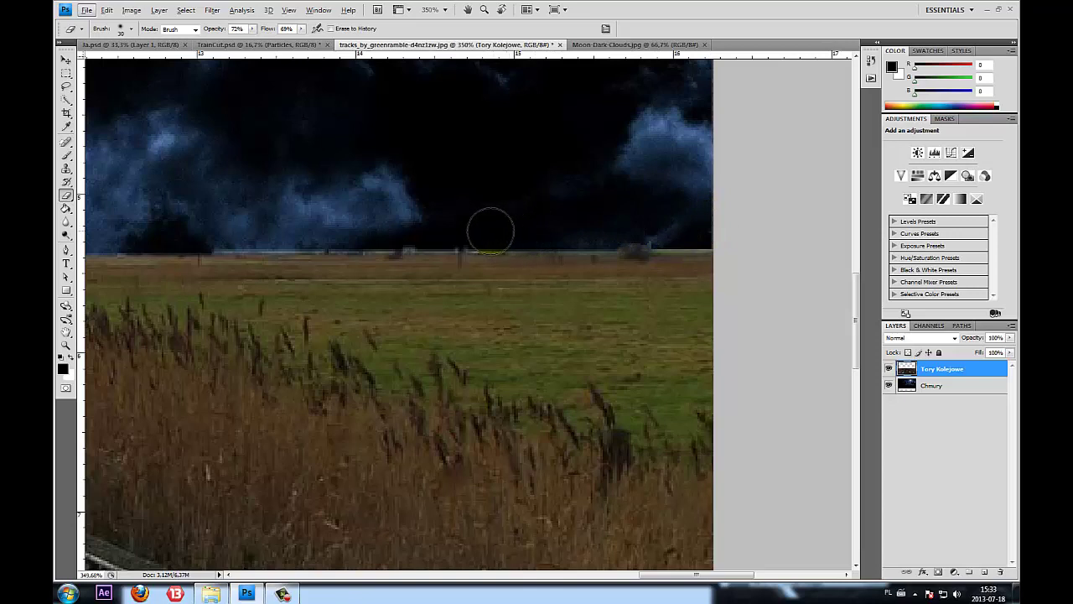
{"action": "mouse_move", "coordinate": [451, 227]}
{"action": "left_mouse_down"}
{"action": "mouse_move", "coordinate": [242, 231]}
{"action": "mouse_move", "coordinate": [437, 228]}
{"action": "left_mouse_up"}
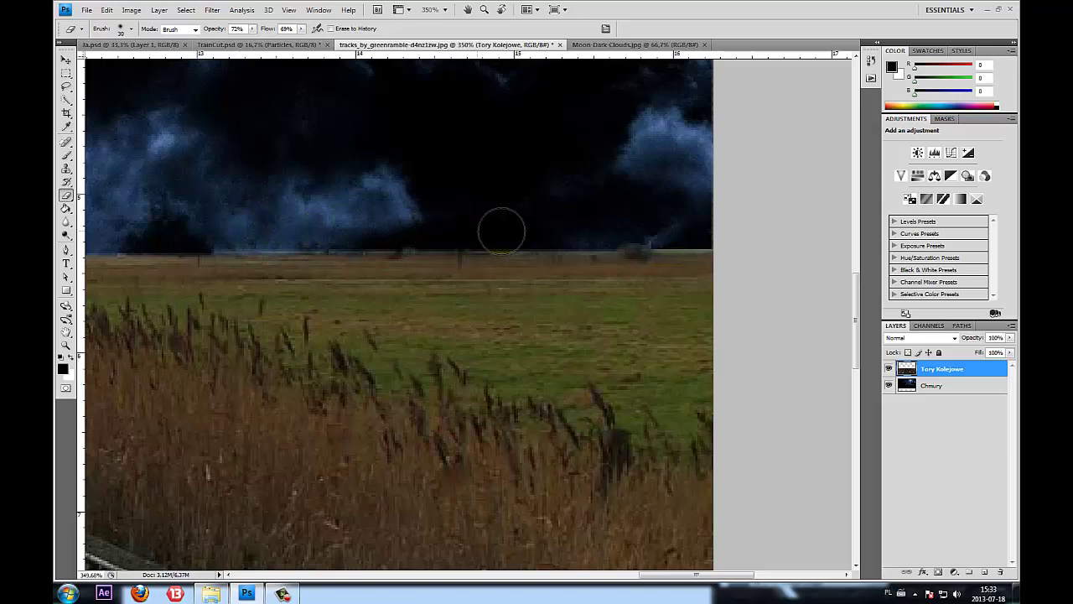
{"action": "mouse_move", "coordinate": [604, 226]}
{"action": "left_mouse_down"}
{"action": "mouse_move", "coordinate": [714, 227]}
{"action": "mouse_move", "coordinate": [666, 225]}
{"action": "left_mouse_up"}
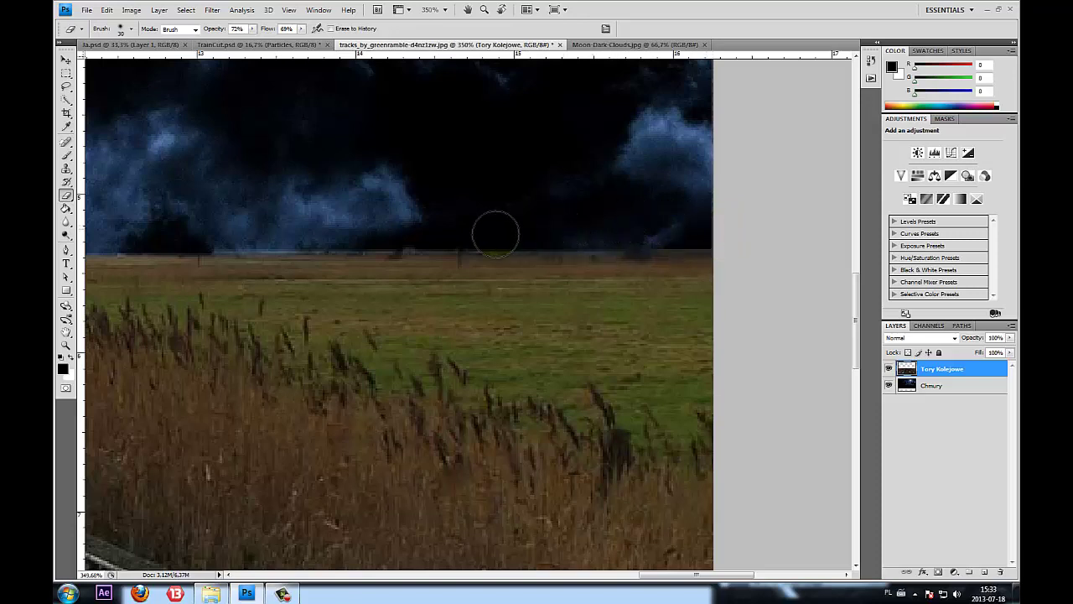
{"action": "mouse_move", "coordinate": [496, 234]}
{"action": "left_mouse_down"}
{"action": "mouse_move", "coordinate": [260, 230]}
{"action": "mouse_move", "coordinate": [338, 228]}
{"action": "left_mouse_up"}
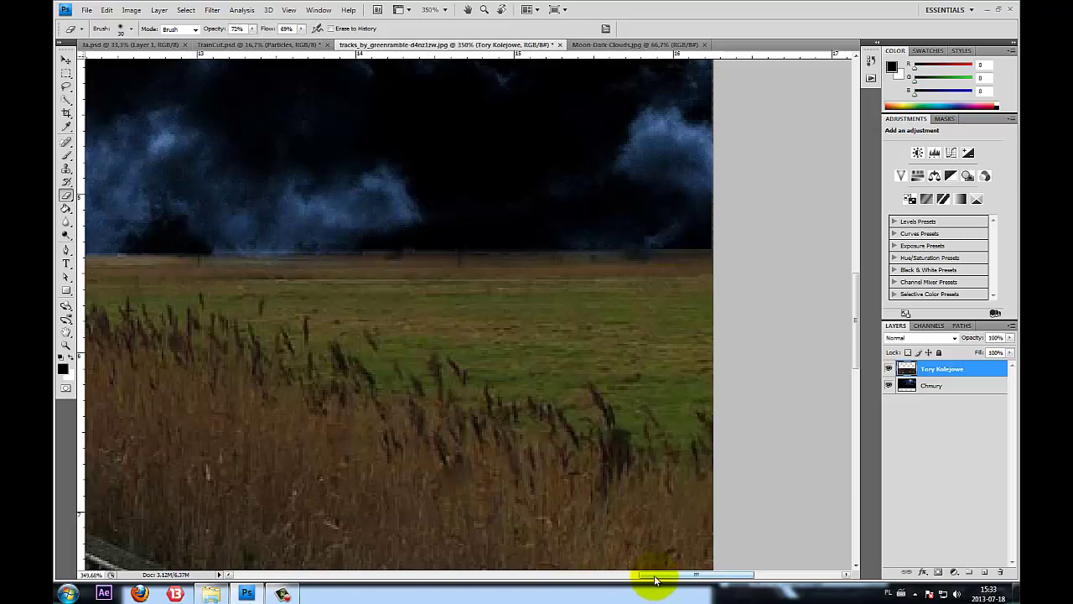
Erase the remaining dark horizon details on the left and beside the tracks
{"action": "left_click_drag", "start_coordinate": [655, 578], "coordinate": [590, 577]}
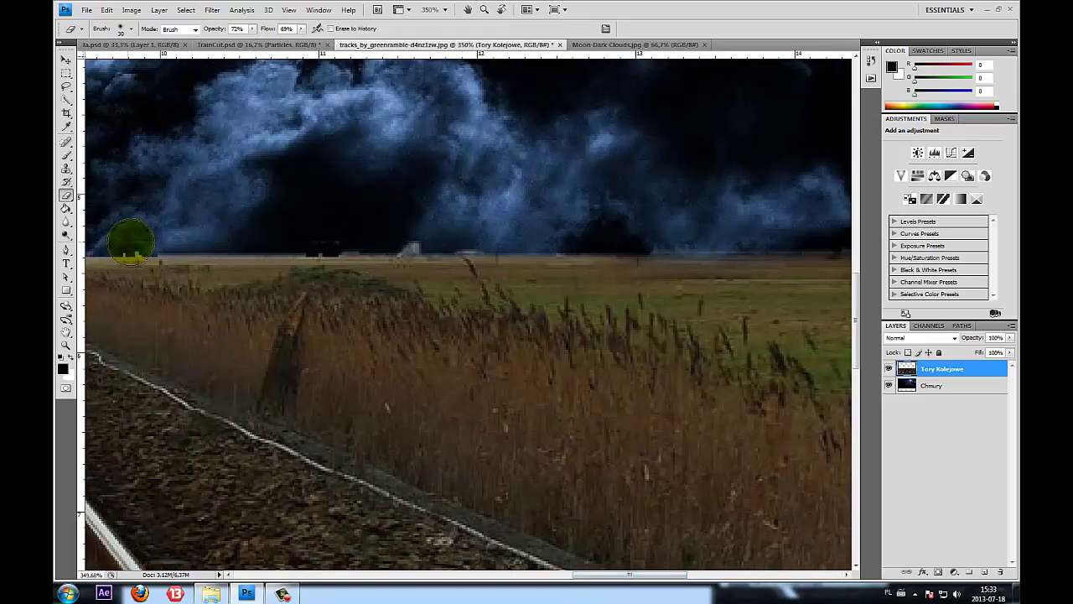
{"action": "mouse_move", "coordinate": [130, 242]}
{"action": "left_mouse_down"}
{"action": "mouse_move", "coordinate": [544, 230]}
{"action": "mouse_move", "coordinate": [136, 230]}
{"action": "mouse_move", "coordinate": [162, 270]}
{"action": "left_mouse_up"}
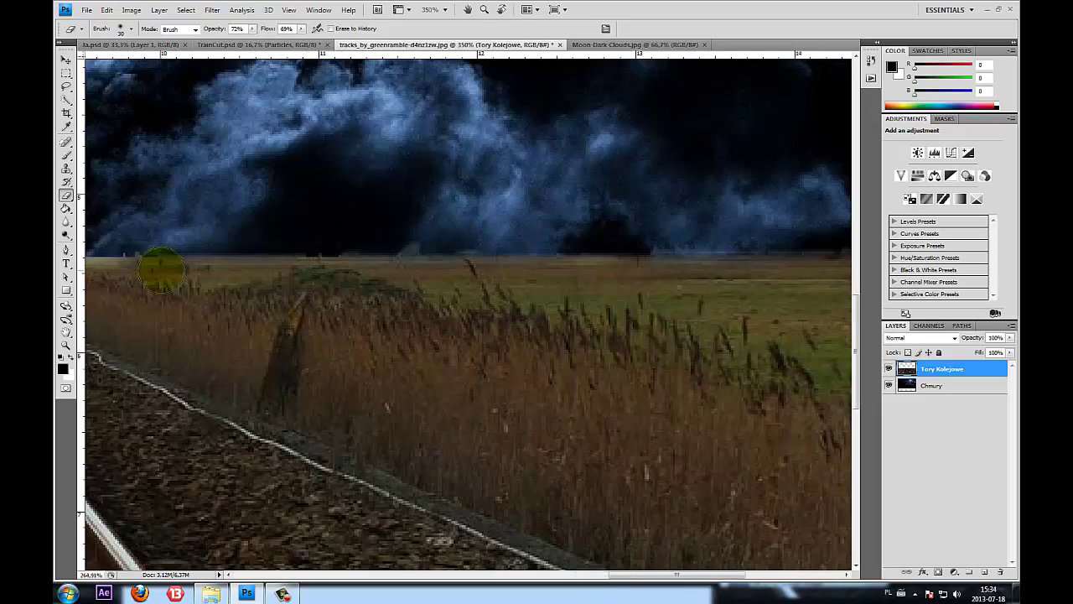
{"action": "scroll", "coordinate": [162, 270], "scroll_direction": "down", "scroll_amount": 5}
{"action": "scroll", "coordinate": [810, 374], "scroll_direction": "up", "scroll_amount": 3}
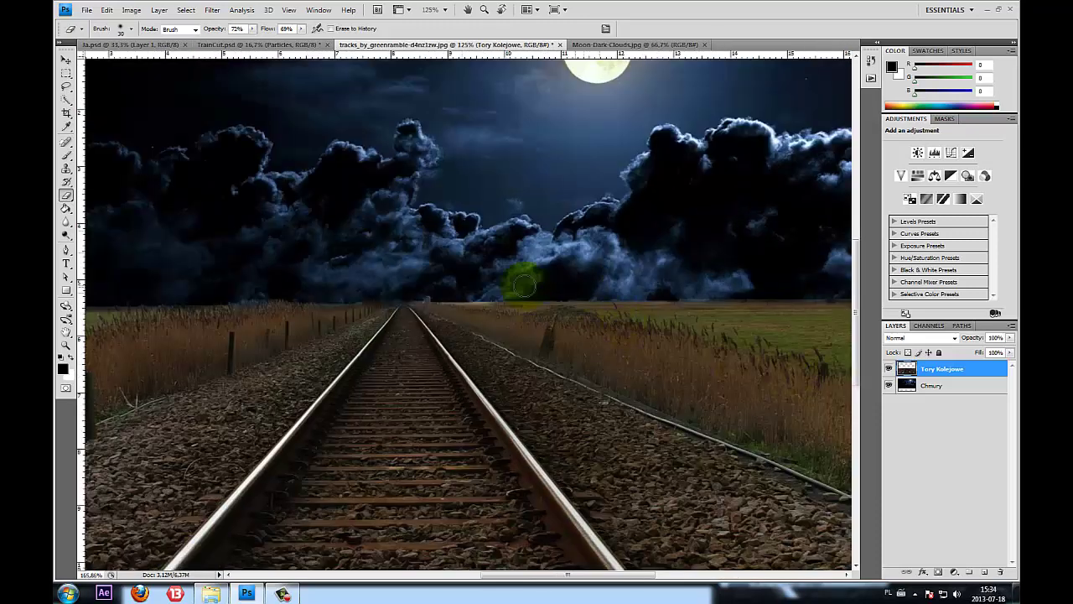
{"action": "scroll", "coordinate": [521, 286], "scroll_direction": "up", "scroll_amount": 5}
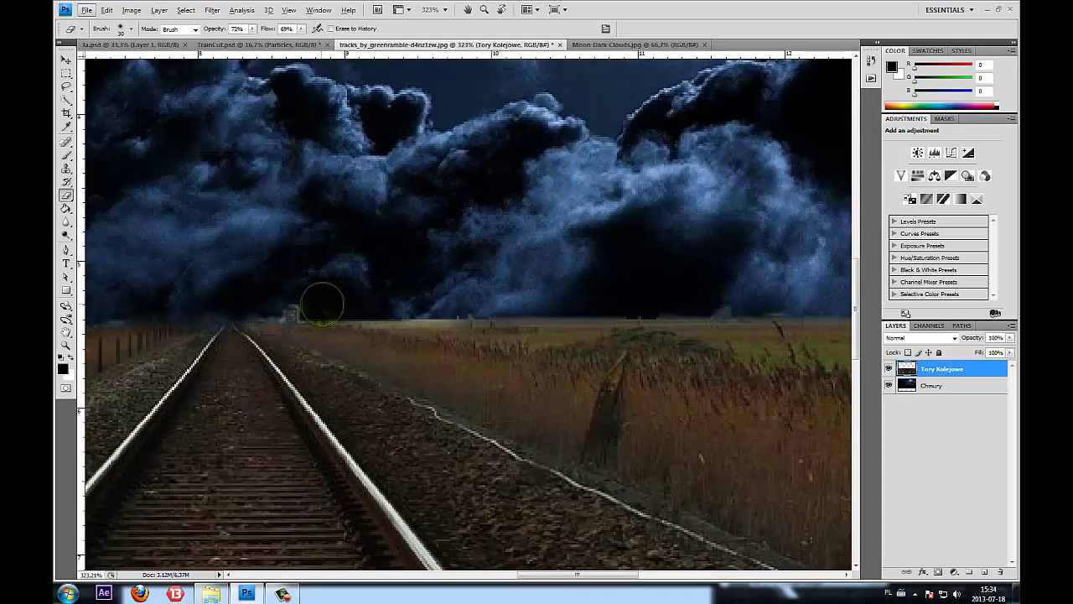
{"action": "left_click_drag", "start_coordinate": [374, 303], "coordinate": [449, 303]}
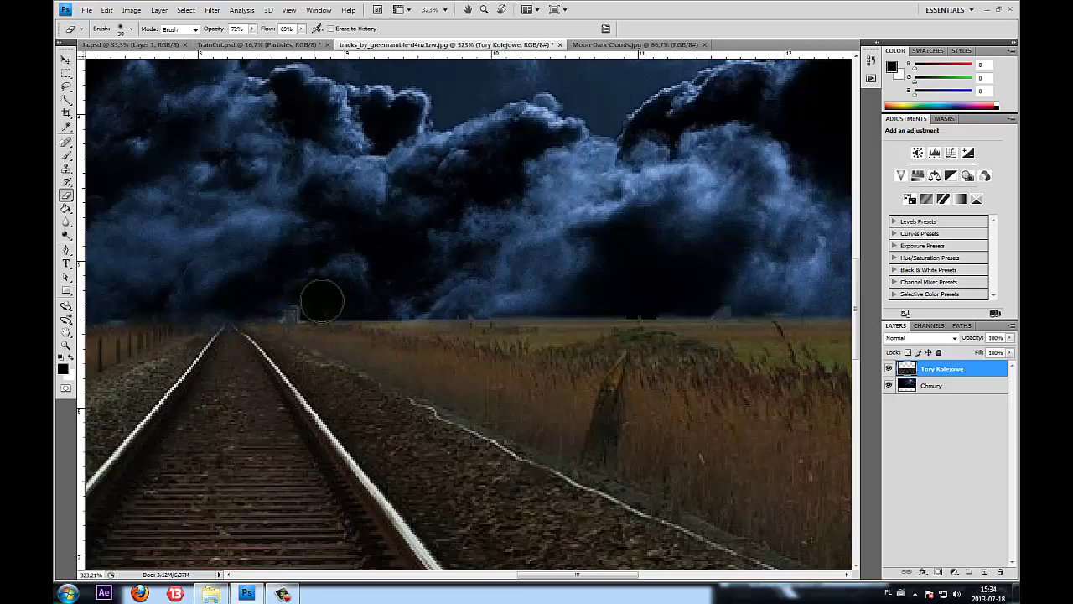
{"action": "scroll", "coordinate": [302, 278], "scroll_direction": "down", "scroll_amount": 3}
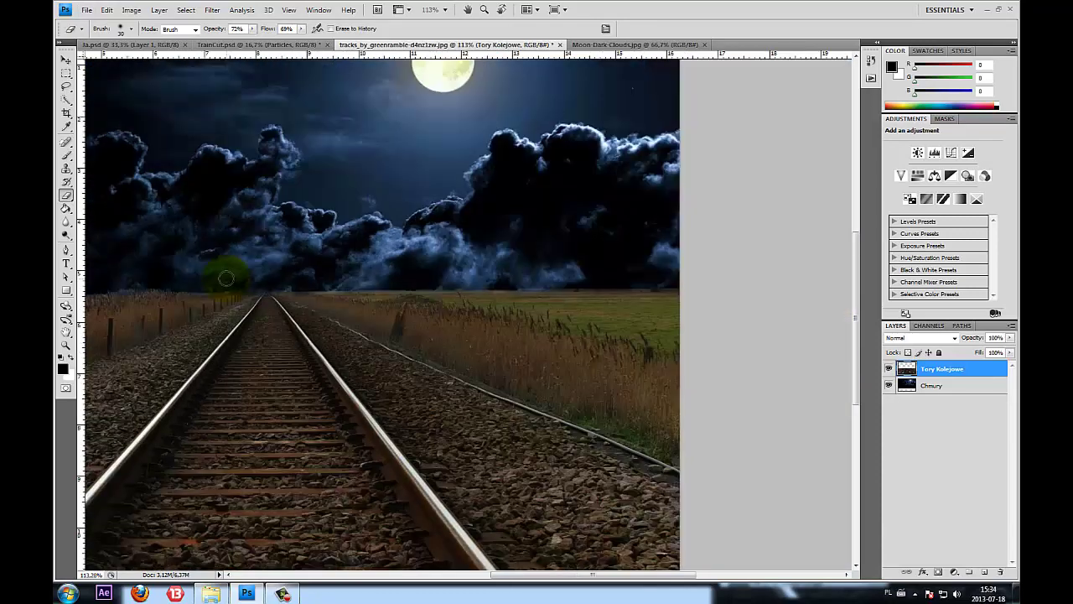
{"action": "scroll", "coordinate": [223, 271], "scroll_direction": "down", "scroll_amount": 2}
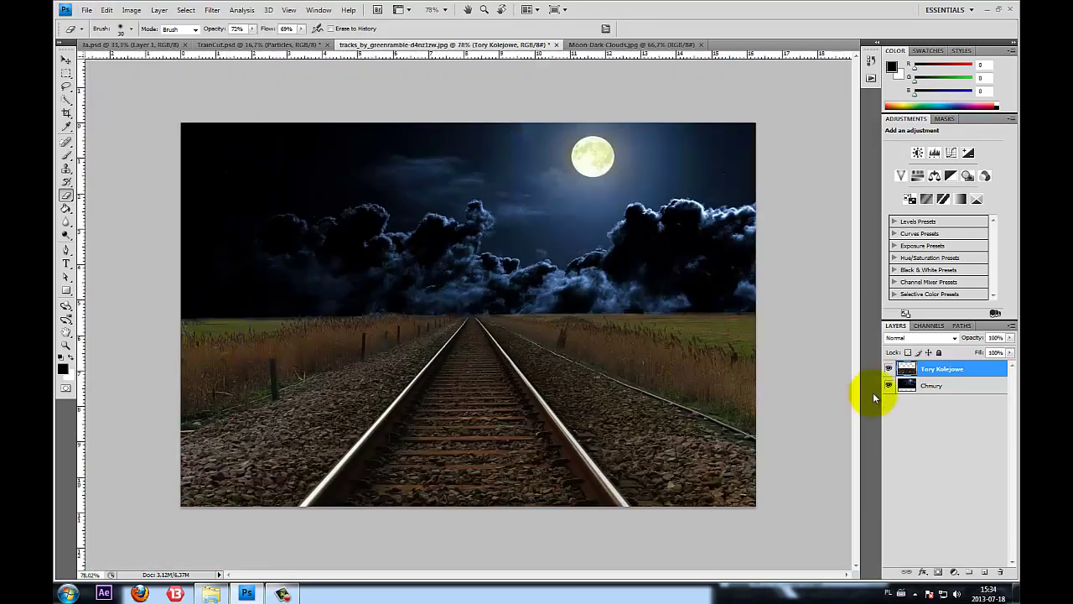
Add a Black & White adjustment layer, undoing a stray Color Balance, at 63% opacity
{"action": "key", "text": "alt"}
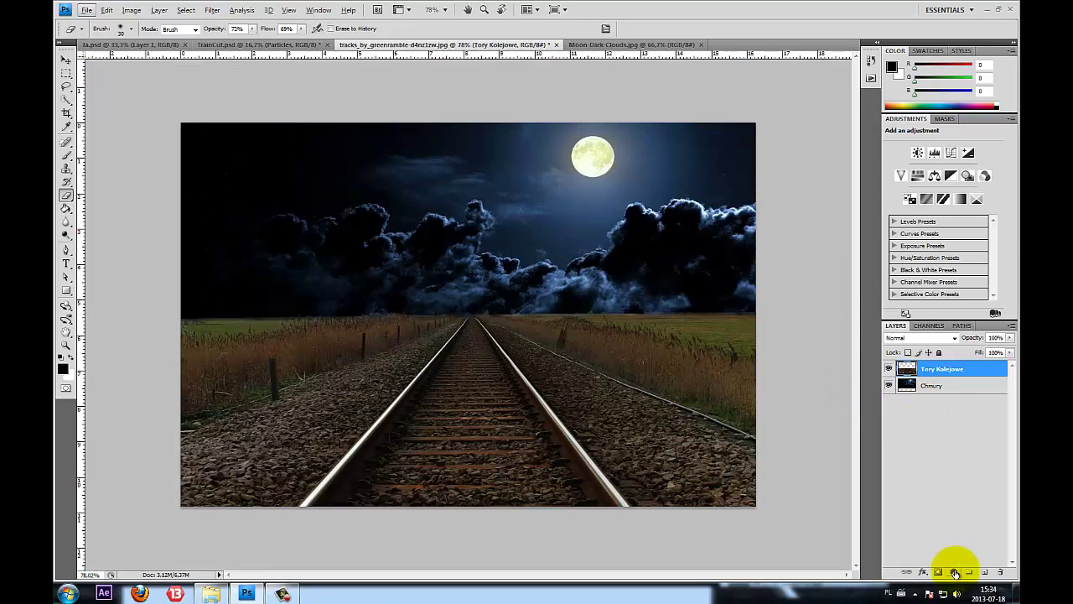
{"action": "left_click", "coordinate": [955, 573]}
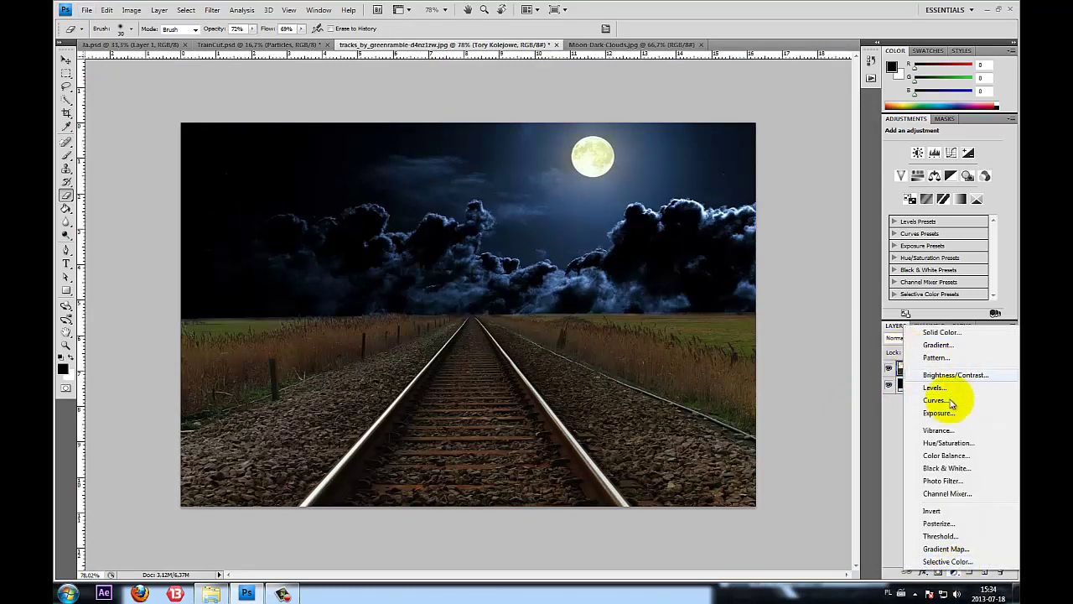
{"action": "left_click", "coordinate": [946, 455]}
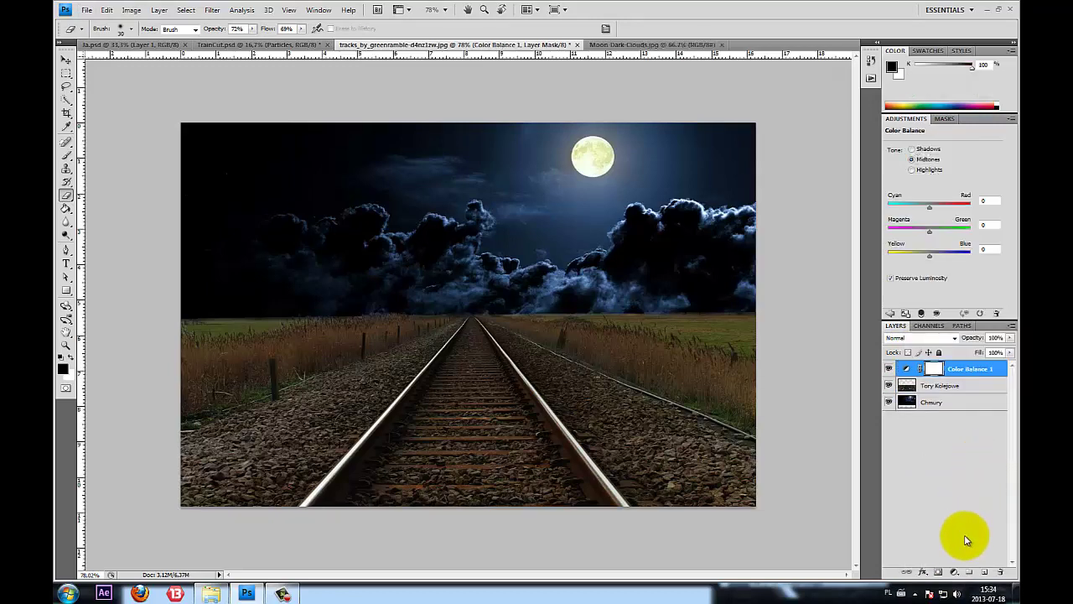
{"action": "key", "text": "ctrl+z"}
{"action": "left_click", "coordinate": [955, 573]}
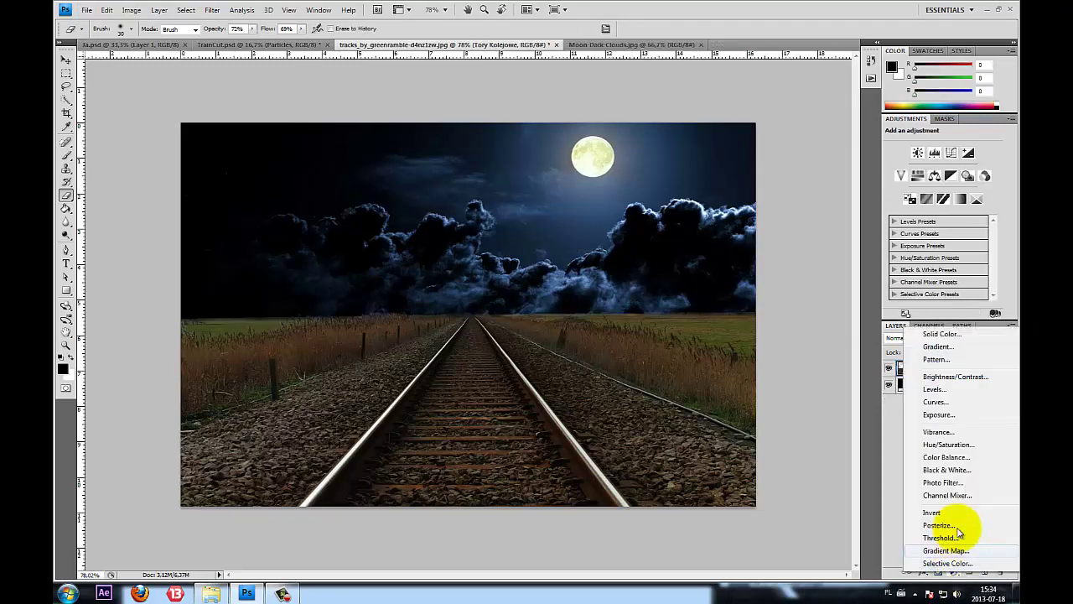
{"action": "left_click", "coordinate": [957, 467]}
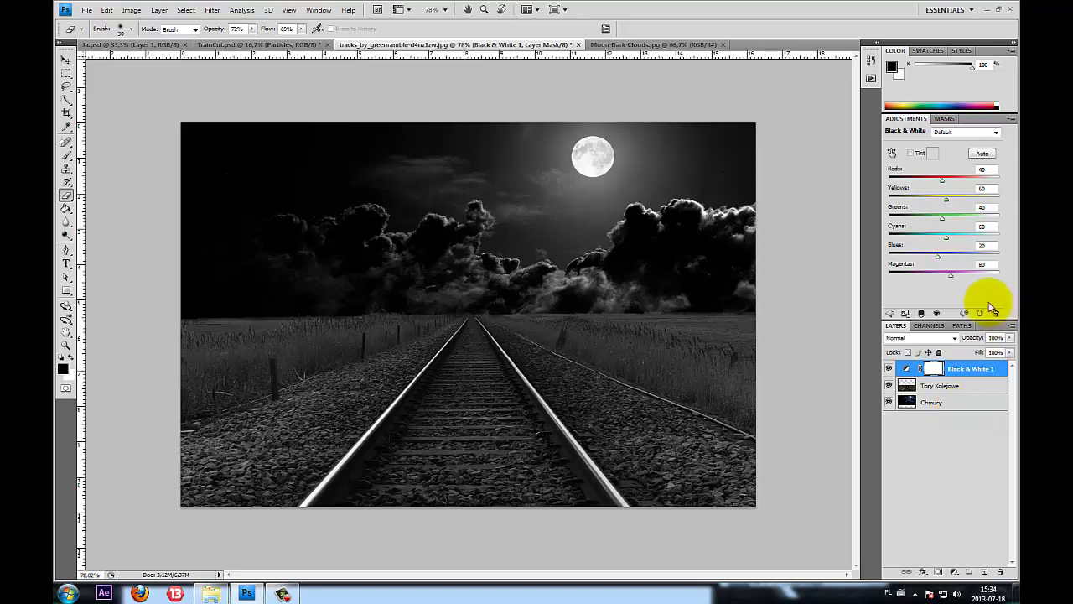
{"action": "mouse_move", "coordinate": [1010, 337]}
{"action": "left_mouse_down"}
{"action": "mouse_move", "coordinate": [998, 352]}
{"action": "mouse_move", "coordinate": [949, 356]}
{"action": "mouse_move", "coordinate": [963, 356]}
{"action": "left_mouse_up"}
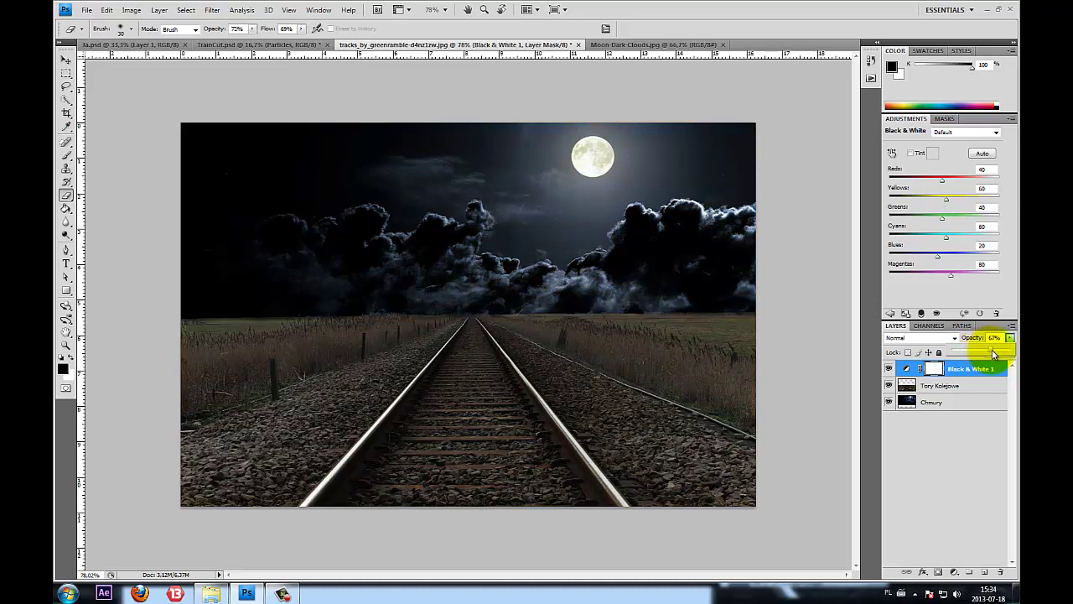
{"action": "left_click", "coordinate": [947, 509]}
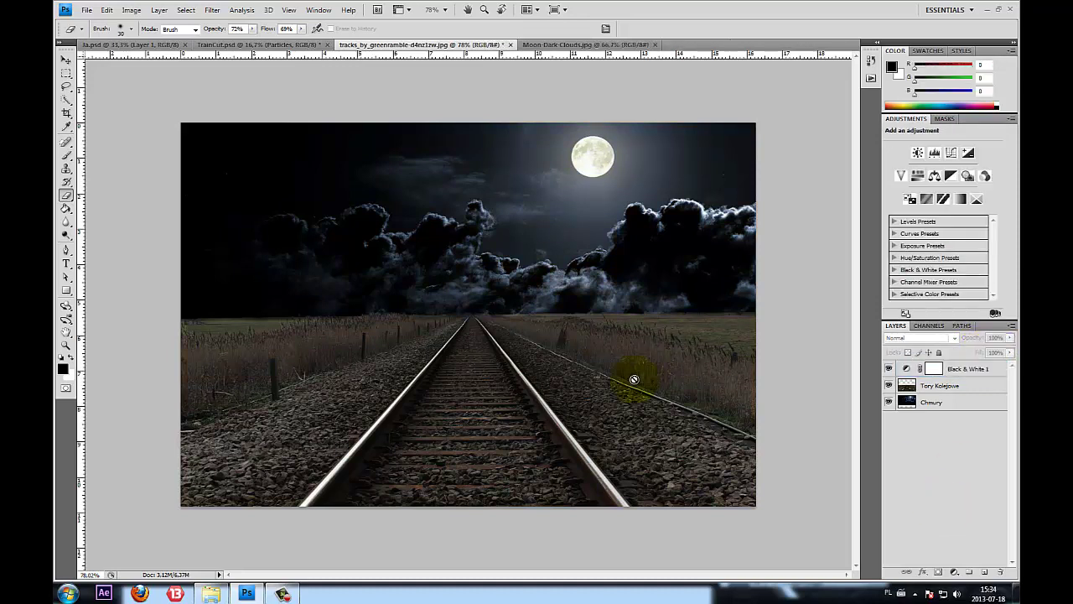
Add a Gradient Map adjustment layer clipped to the Tory Kolejowe layer
{"action": "left_click", "coordinate": [973, 386]}
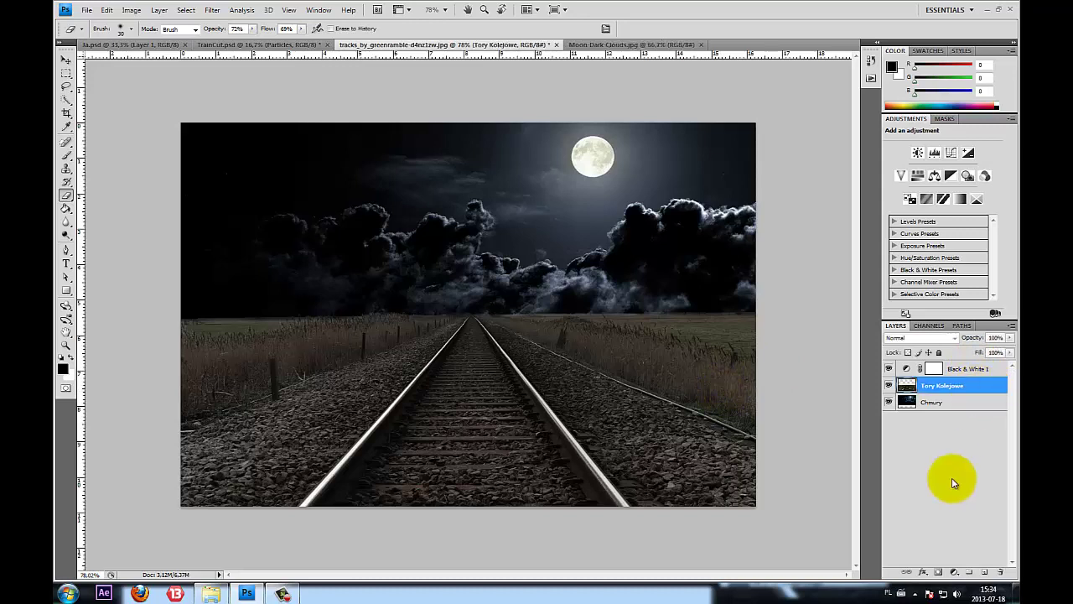
{"action": "left_click", "coordinate": [955, 573]}
{"action": "left_click", "coordinate": [965, 550]}
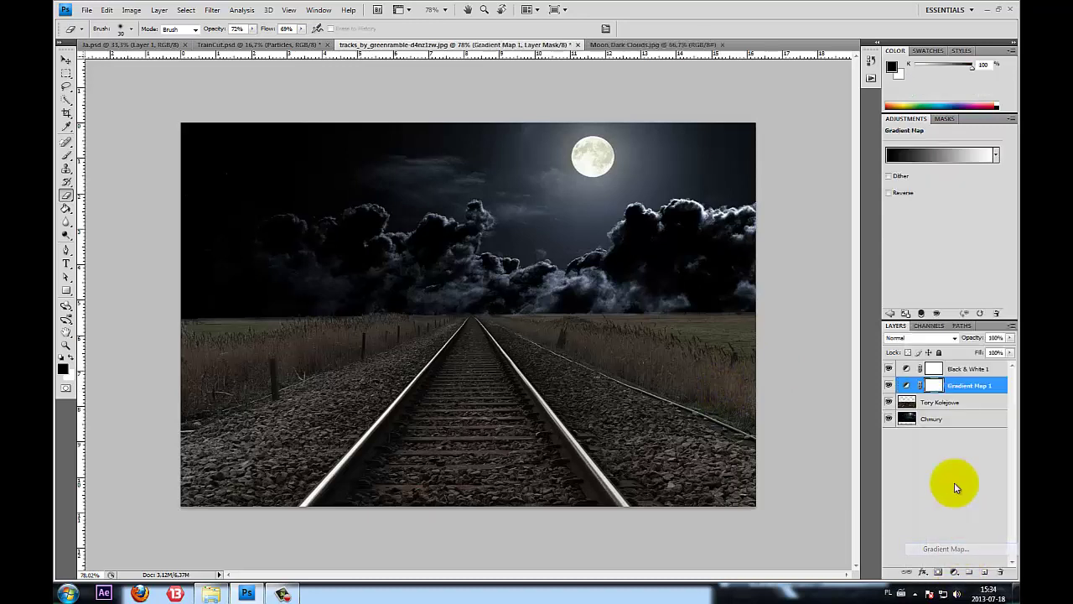
{"action": "right_click", "coordinate": [977, 388]}
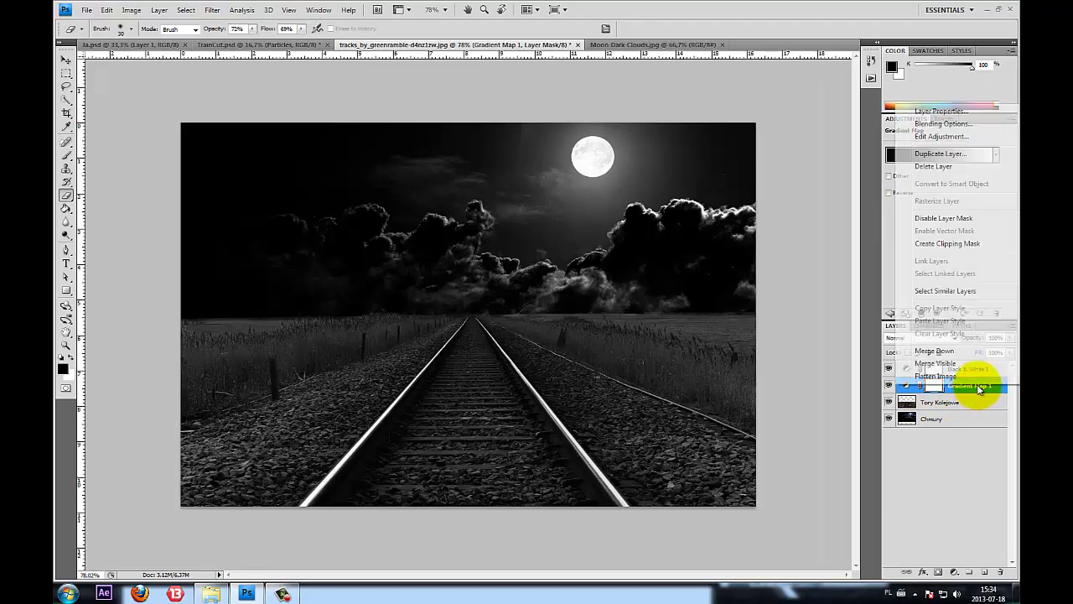
{"action": "left_click", "coordinate": [947, 243]}
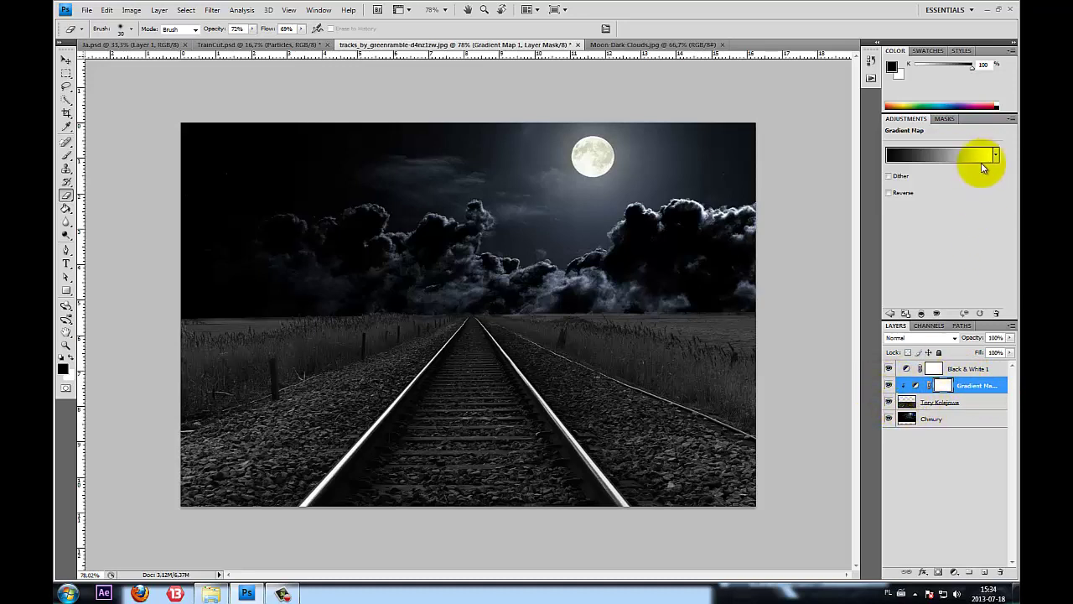
Set the Gradient Map layer's blend mode to Multiply
{"action": "left_click", "coordinate": [947, 338]}
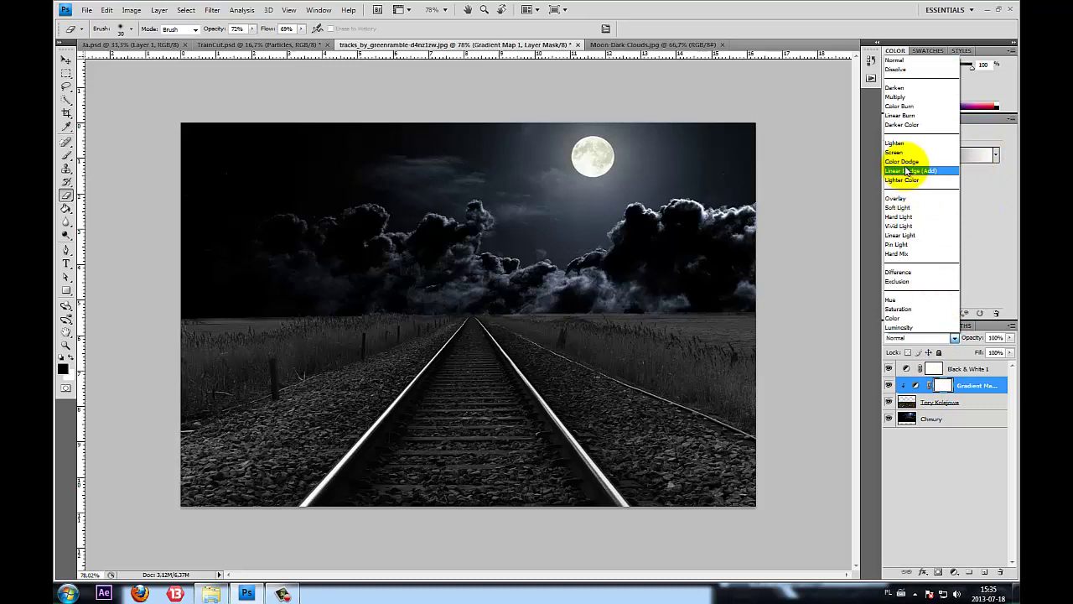
{"action": "left_click", "coordinate": [916, 96]}
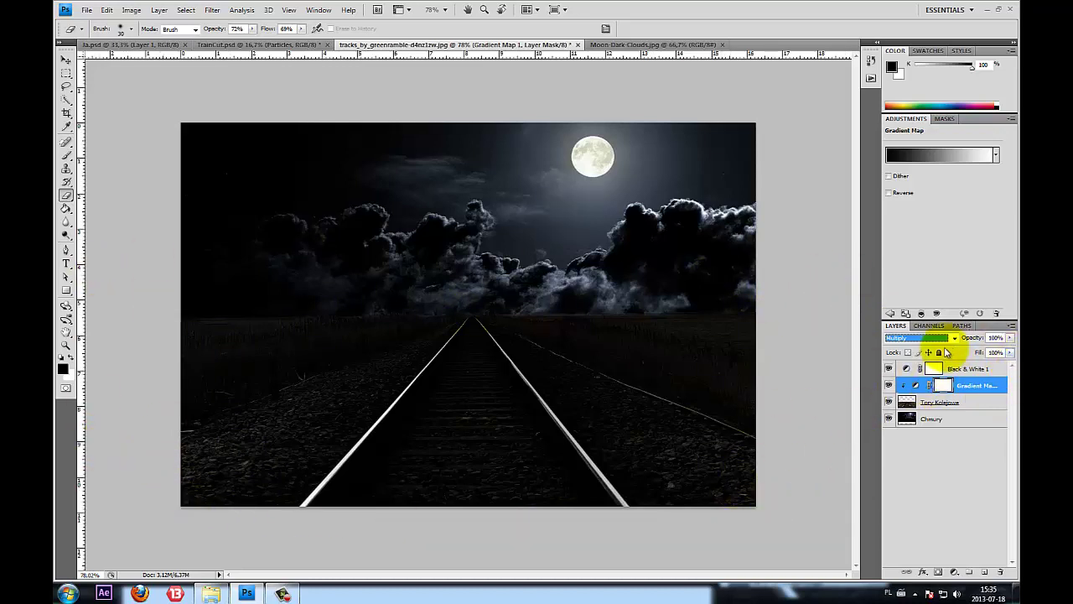
{"action": "left_click", "coordinate": [921, 337]}
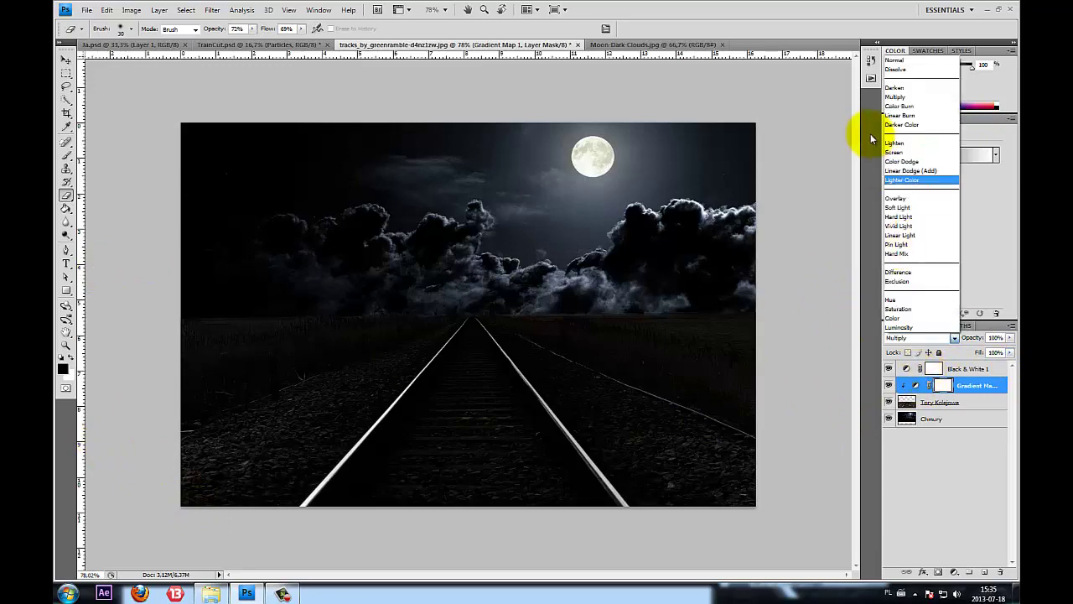
Switch the Gradient Map to Normal and make its gradient run black to mid blue
{"action": "left_click", "coordinate": [894, 61]}
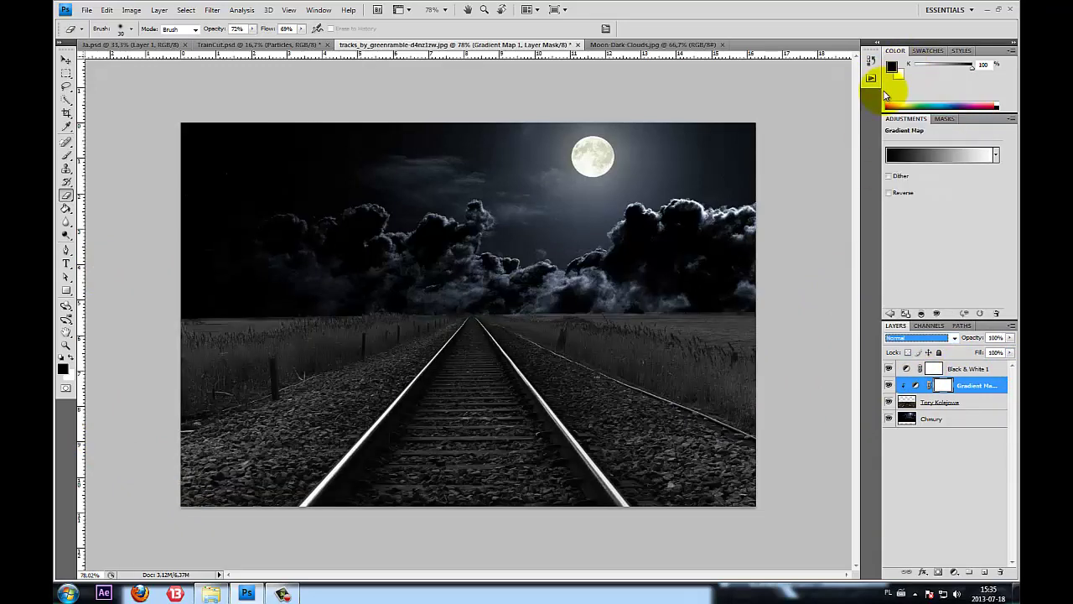
{"action": "left_click", "coordinate": [920, 156]}
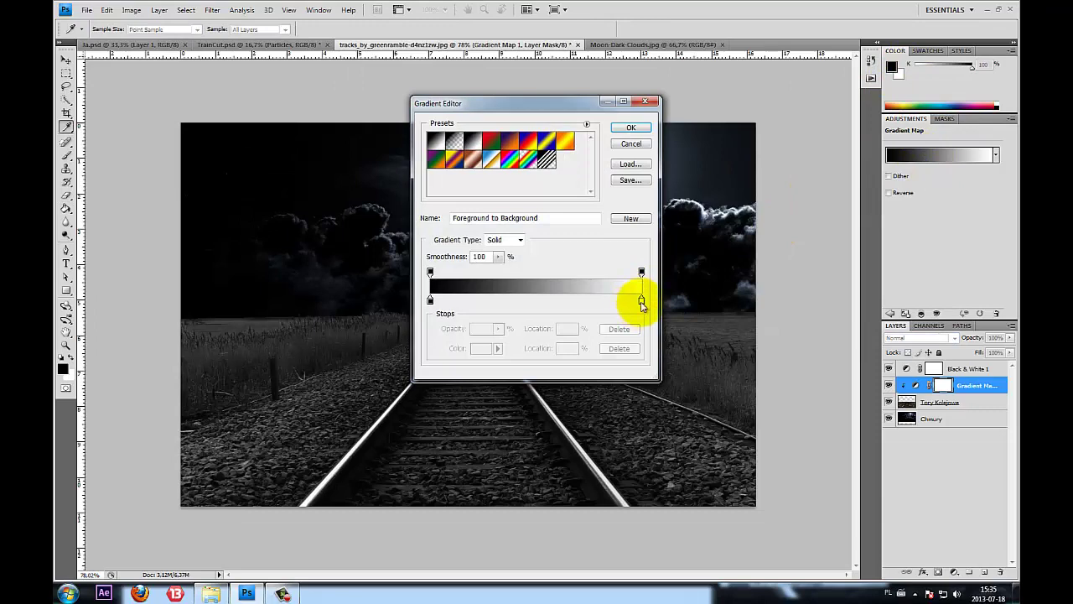
{"action": "double_click", "coordinate": [641, 302]}
{"action": "left_click_drag", "start_coordinate": [567, 126], "coordinate": [743, 209]}
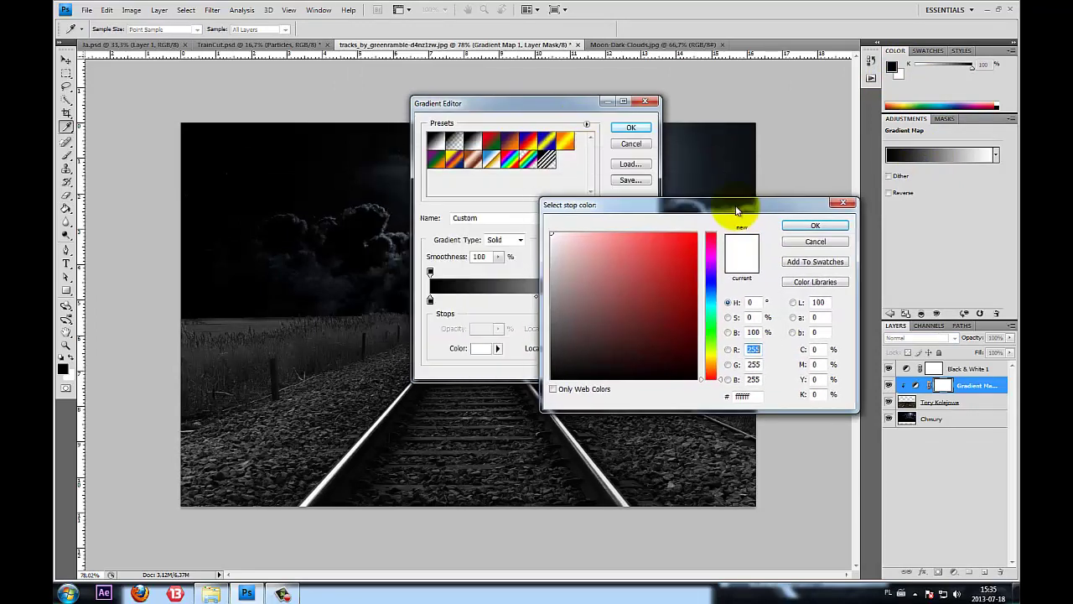
{"action": "left_click_drag", "start_coordinate": [707, 279], "coordinate": [710, 292]}
{"action": "left_click", "coordinate": [650, 272]}
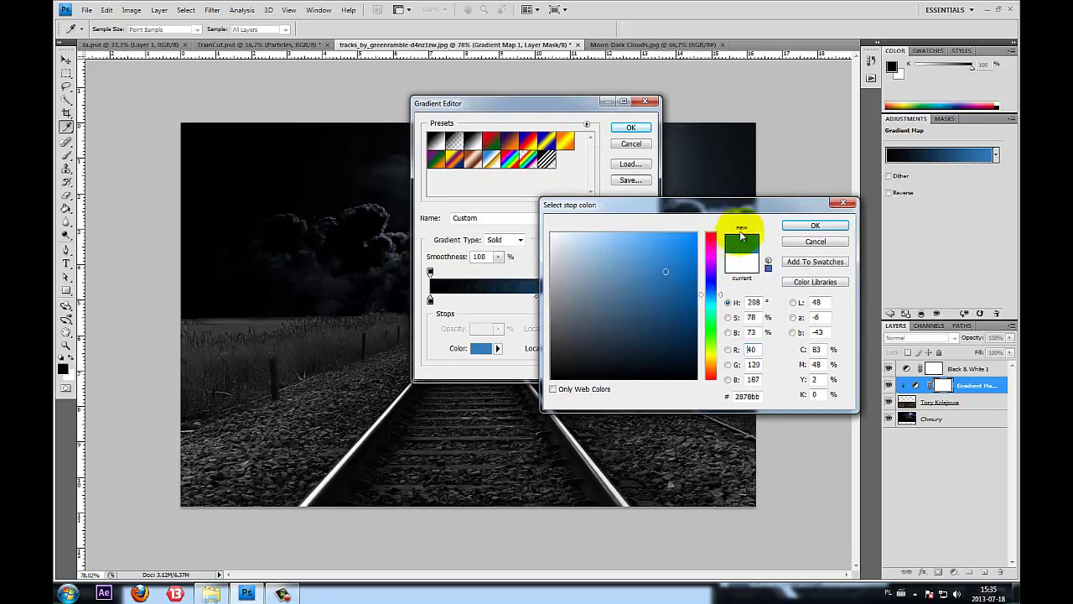
{"action": "left_click", "coordinate": [816, 226]}
{"action": "left_click", "coordinate": [632, 128]}
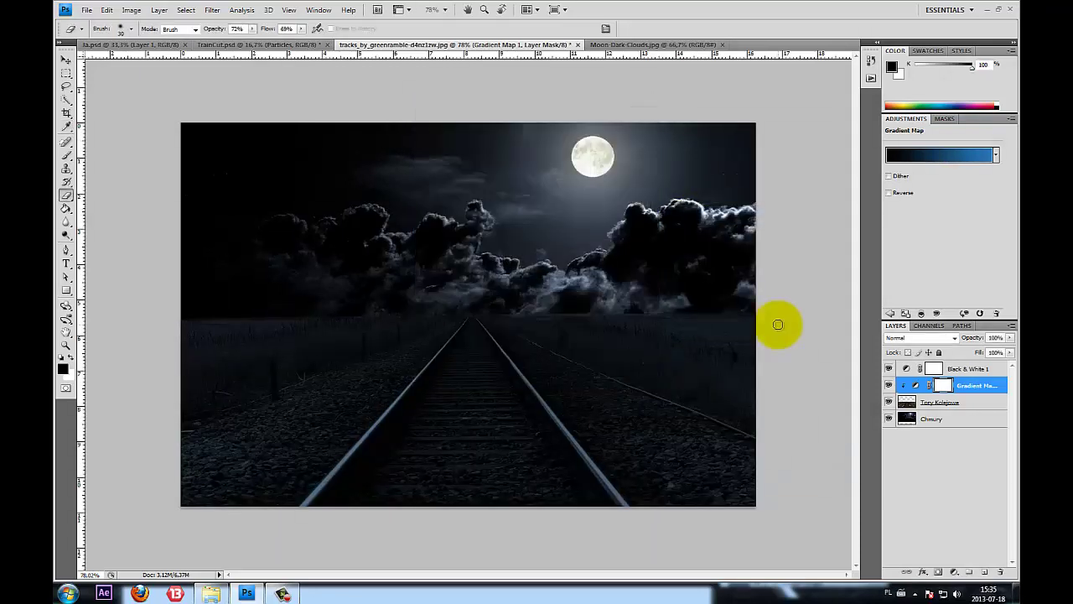
Set the Gradient Map to Multiply at 43% opacity and compare it on/off
{"action": "left_click", "coordinate": [920, 337]}
{"action": "left_click", "coordinate": [898, 96]}
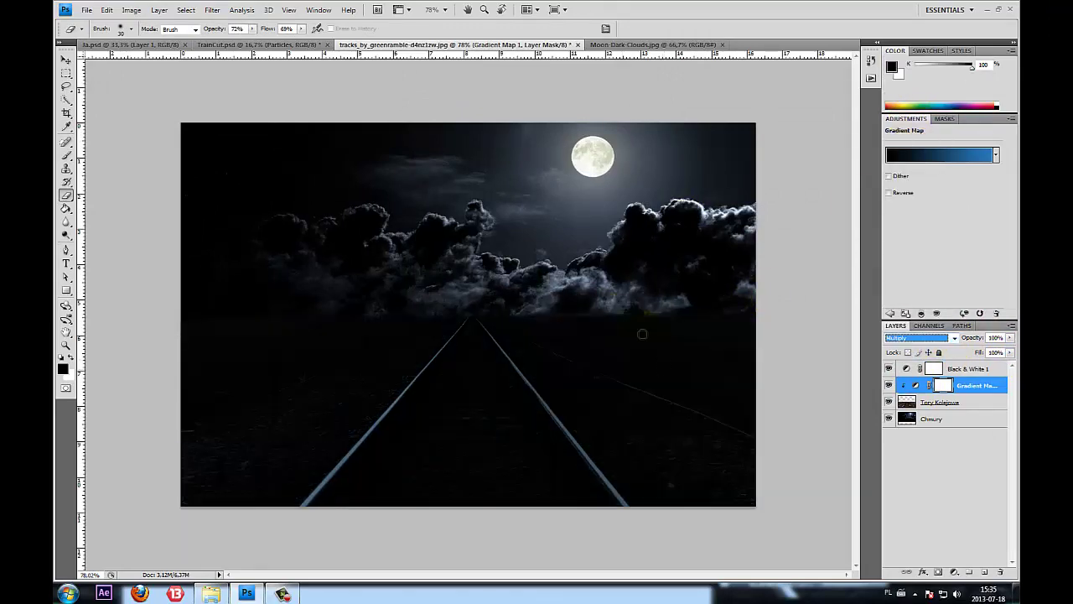
{"action": "mouse_move", "coordinate": [1009, 337]}
{"action": "left_mouse_down"}
{"action": "mouse_move", "coordinate": [975, 357]}
{"action": "mouse_move", "coordinate": [985, 356]}
{"action": "left_mouse_up"}
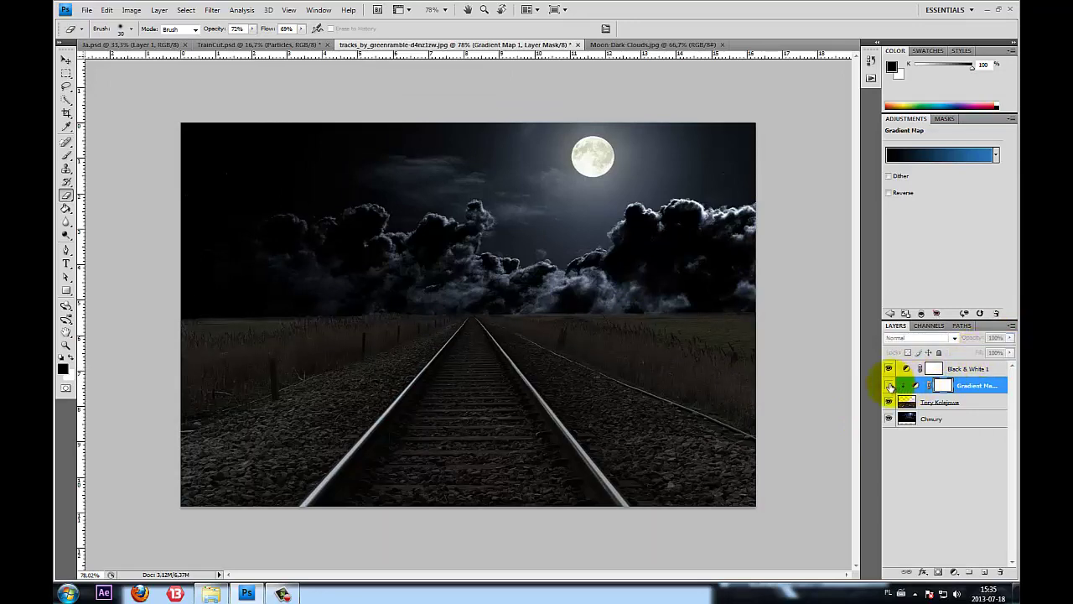
{"action": "left_click", "coordinate": [889, 385]}
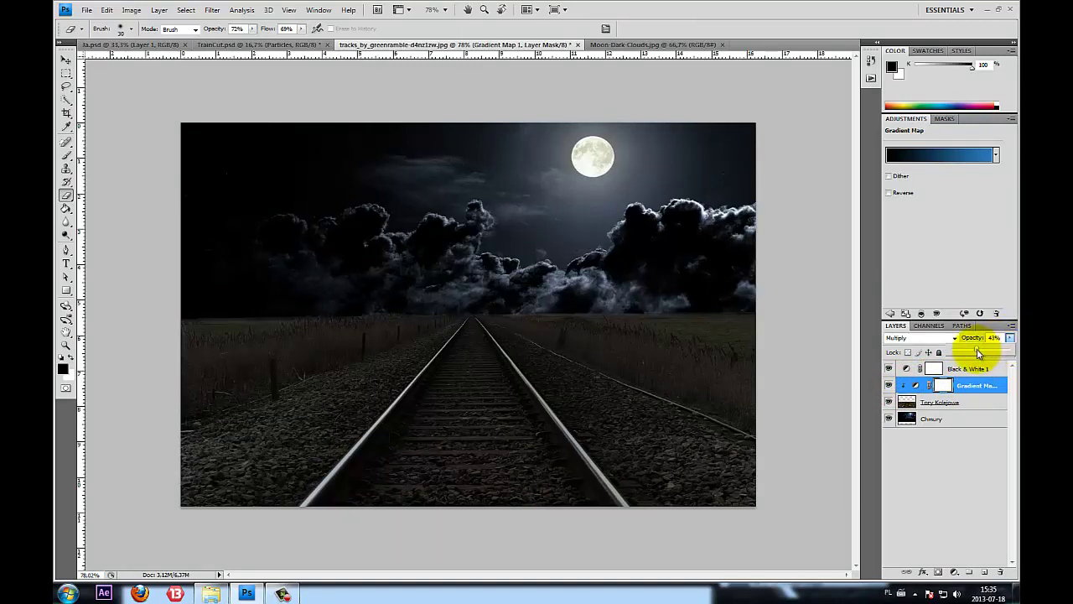
Add a Photo Filter layer clipped to the layer below, using Cooling Filter (80)
{"action": "left_click", "coordinate": [954, 573]}
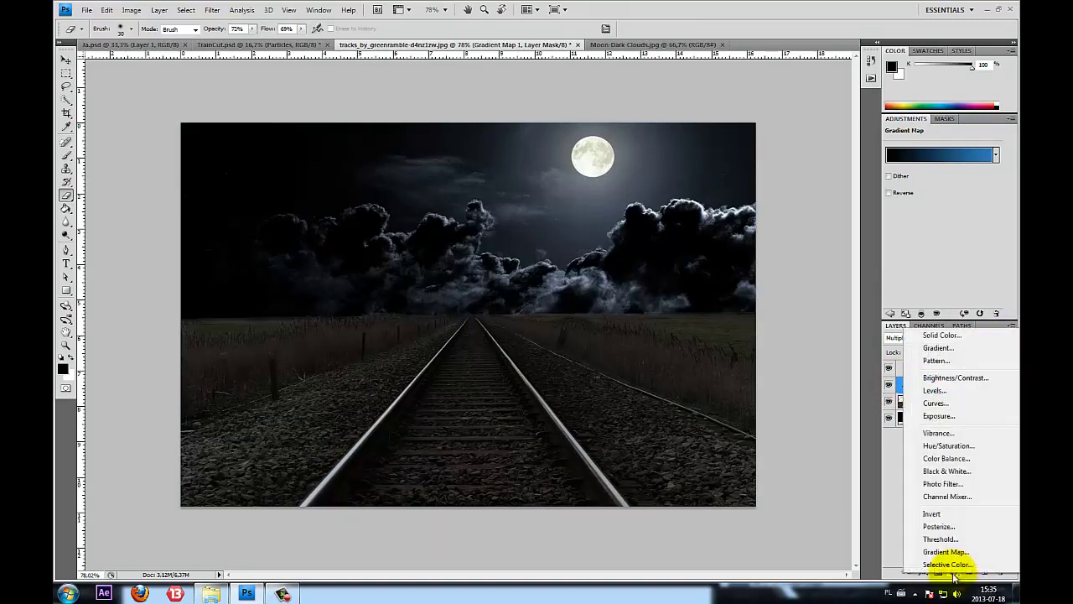
{"action": "left_click", "coordinate": [953, 484]}
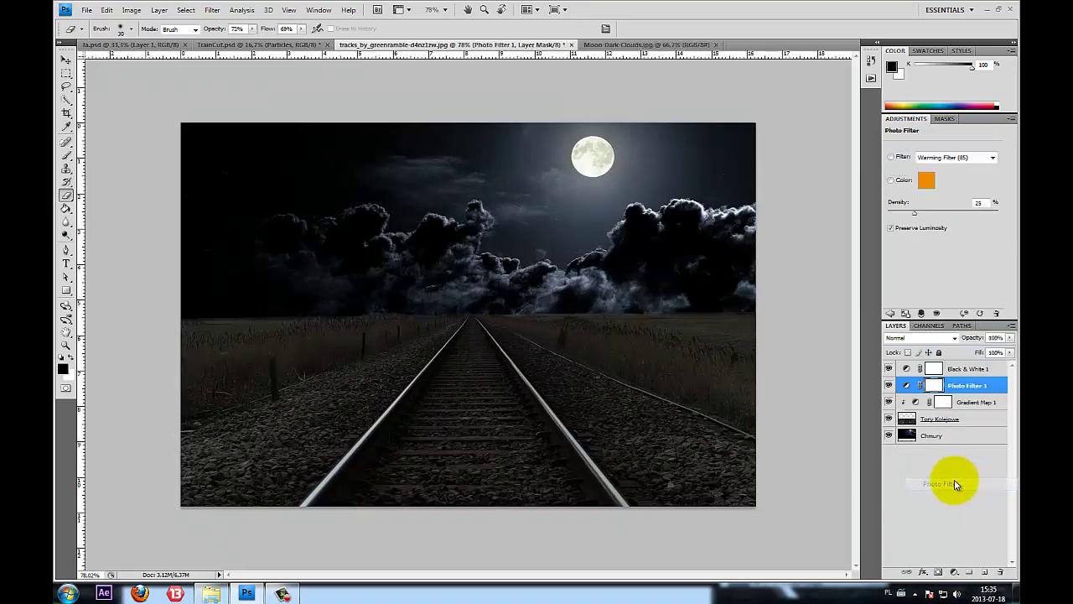
{"action": "right_click", "coordinate": [970, 385]}
{"action": "left_click", "coordinate": [976, 241]}
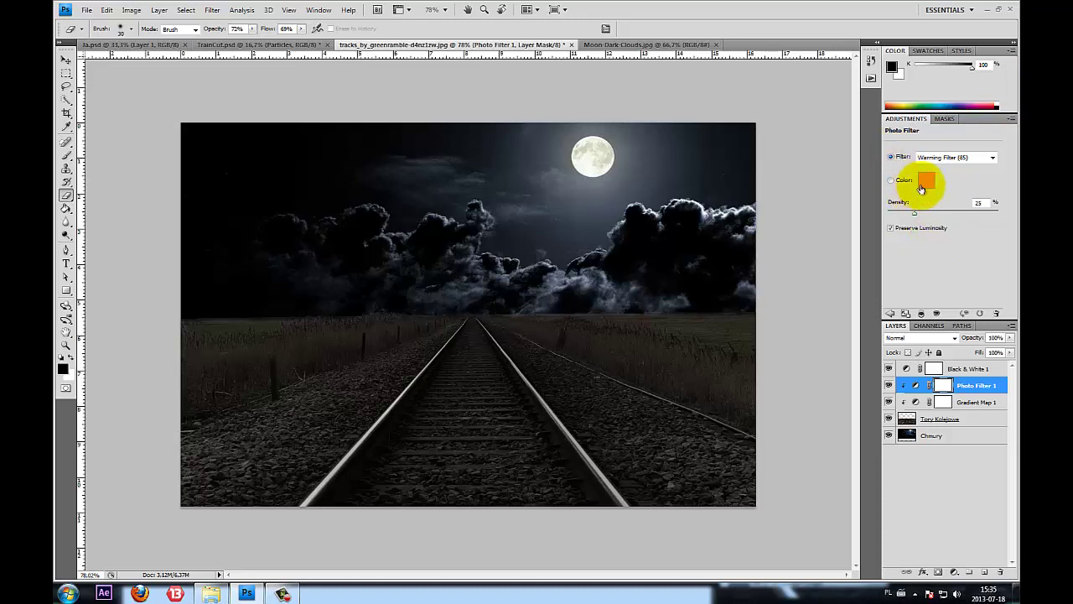
{"action": "left_click", "coordinate": [952, 159]}
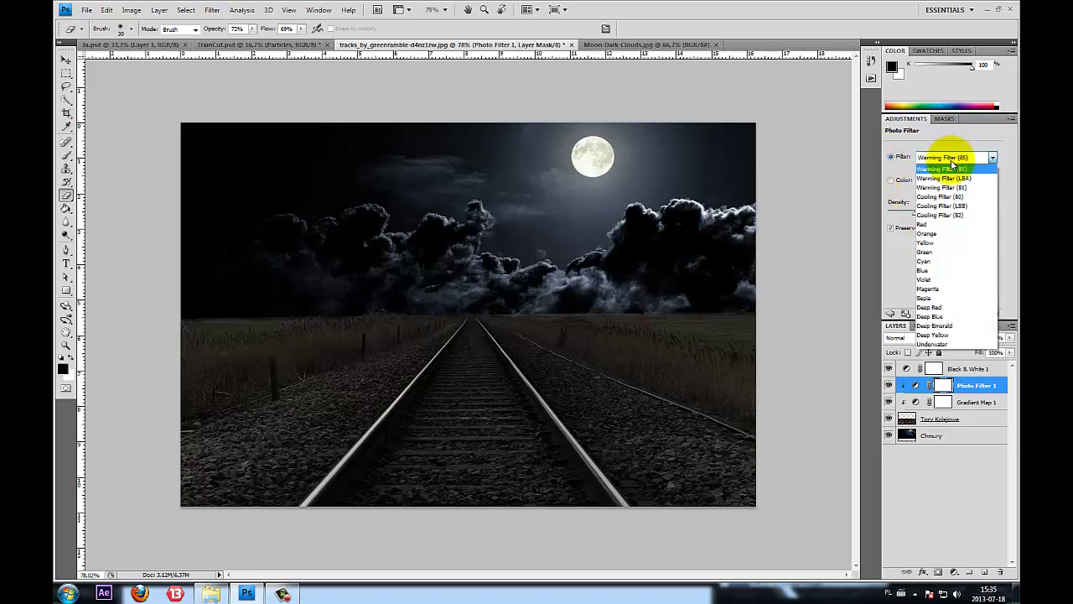
{"action": "left_click", "coordinate": [979, 198]}
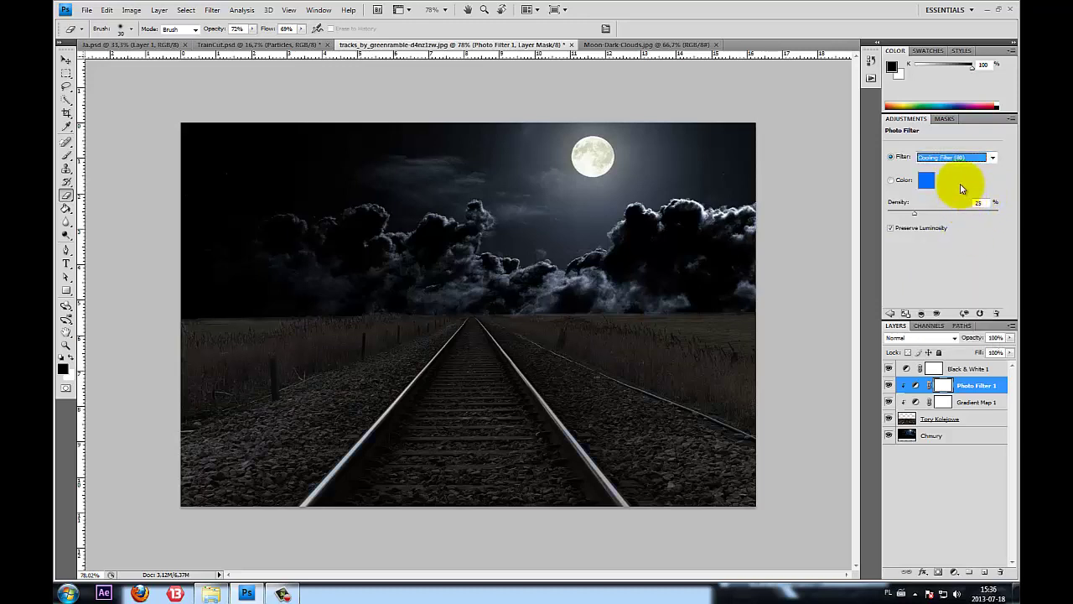
Compare Red and Cooling Filter (82) presets, then return to Cooling Filter (80)
{"action": "left_click", "coordinate": [888, 385]}
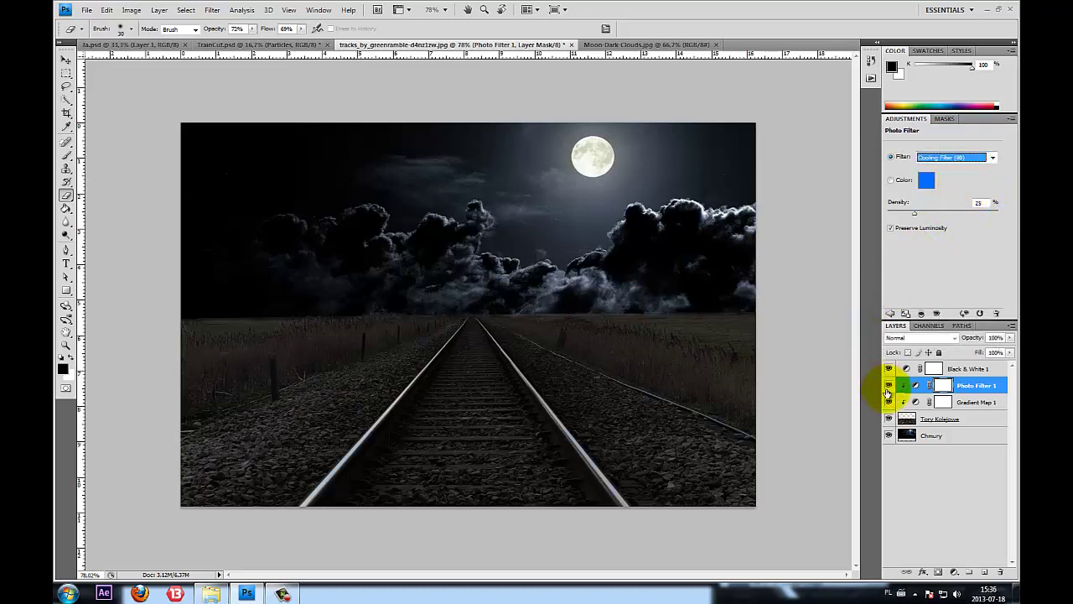
{"action": "left_click", "coordinate": [951, 157]}
{"action": "left_click", "coordinate": [965, 225]}
{"action": "left_click", "coordinate": [956, 157]}
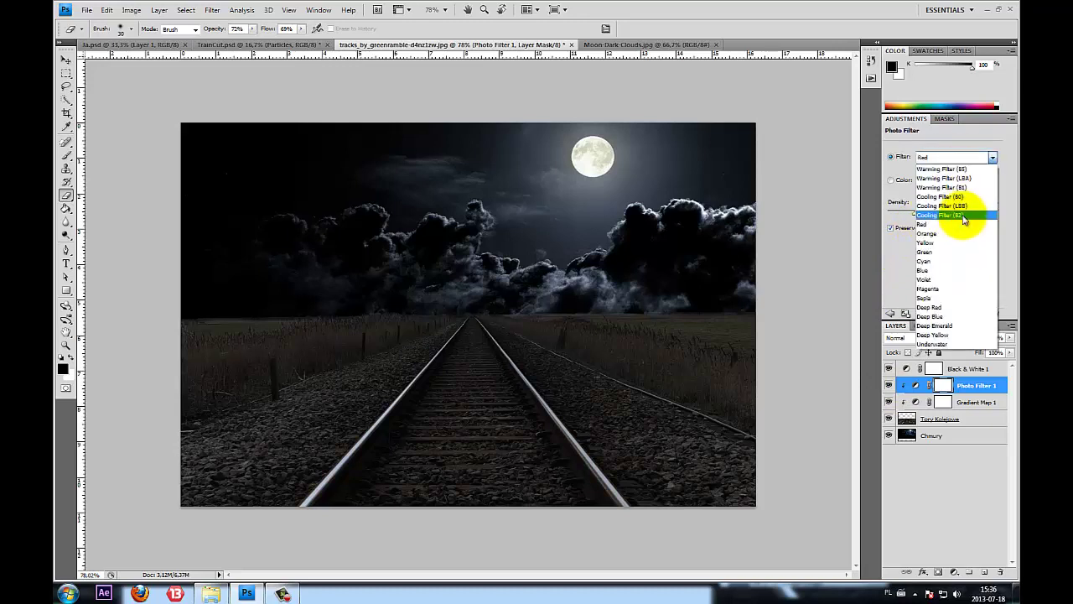
{"action": "left_click", "coordinate": [963, 215]}
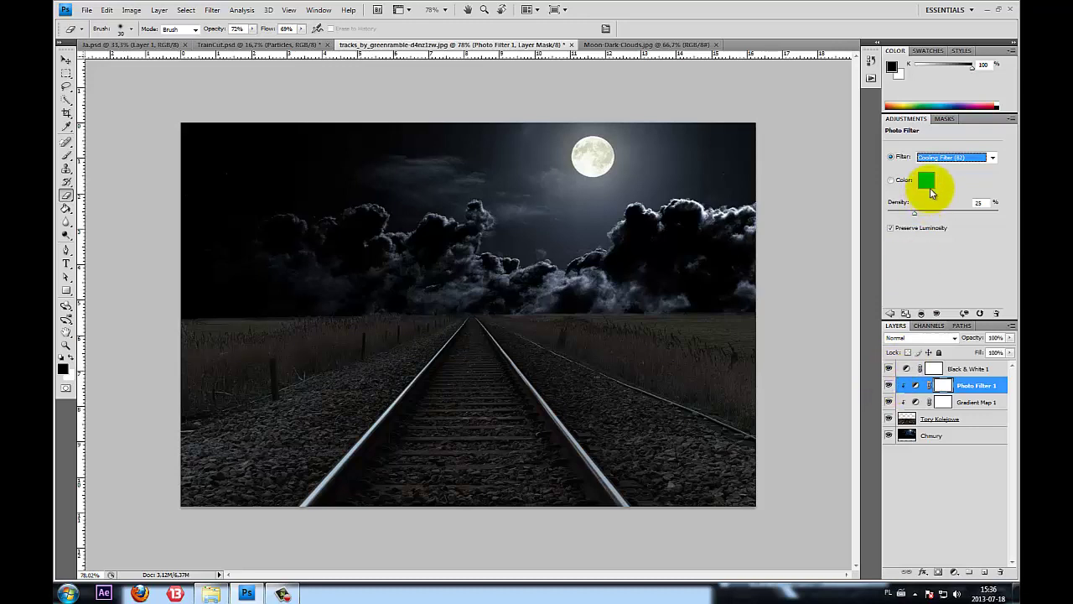
{"action": "left_click", "coordinate": [981, 157]}
{"action": "left_click", "coordinate": [961, 185]}
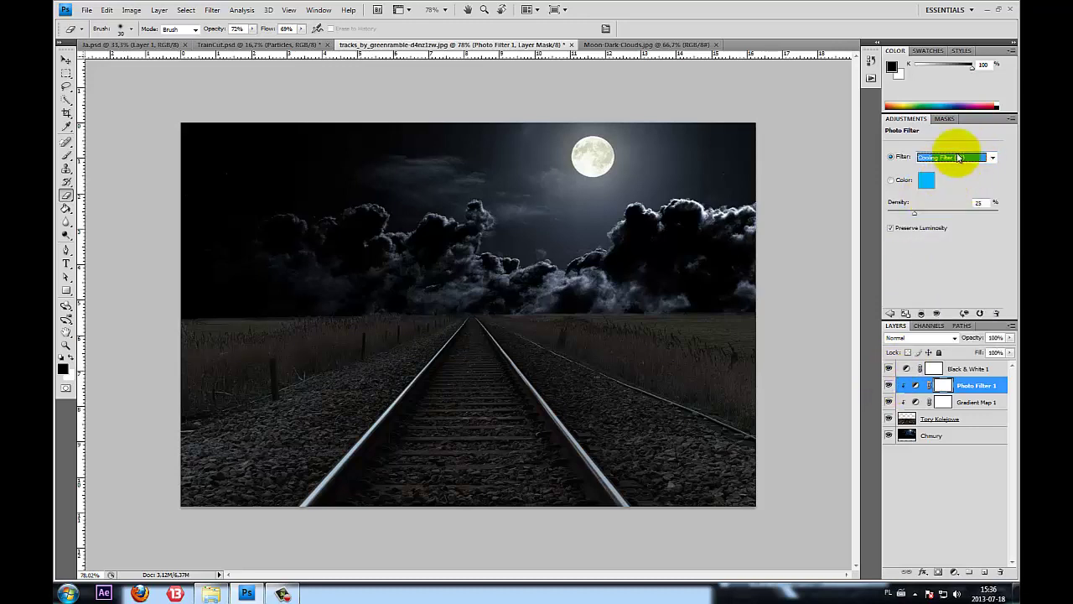
{"action": "left_click", "coordinate": [956, 157]}
{"action": "left_click", "coordinate": [953, 206]}
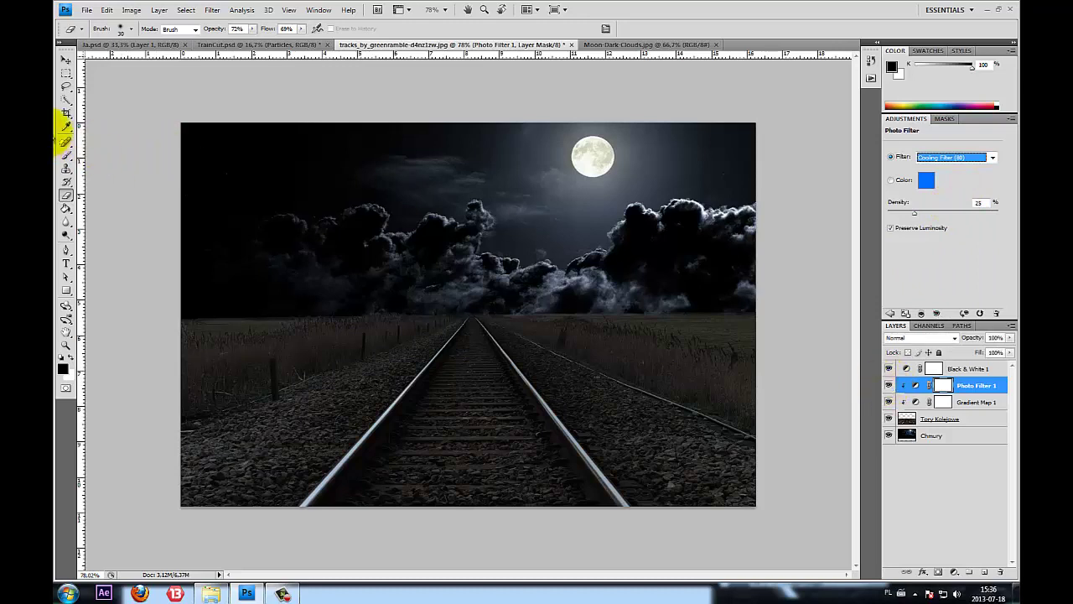
Switch to the Move tool and scroll around the canvas
{"action": "left_click", "coordinate": [66, 60]}
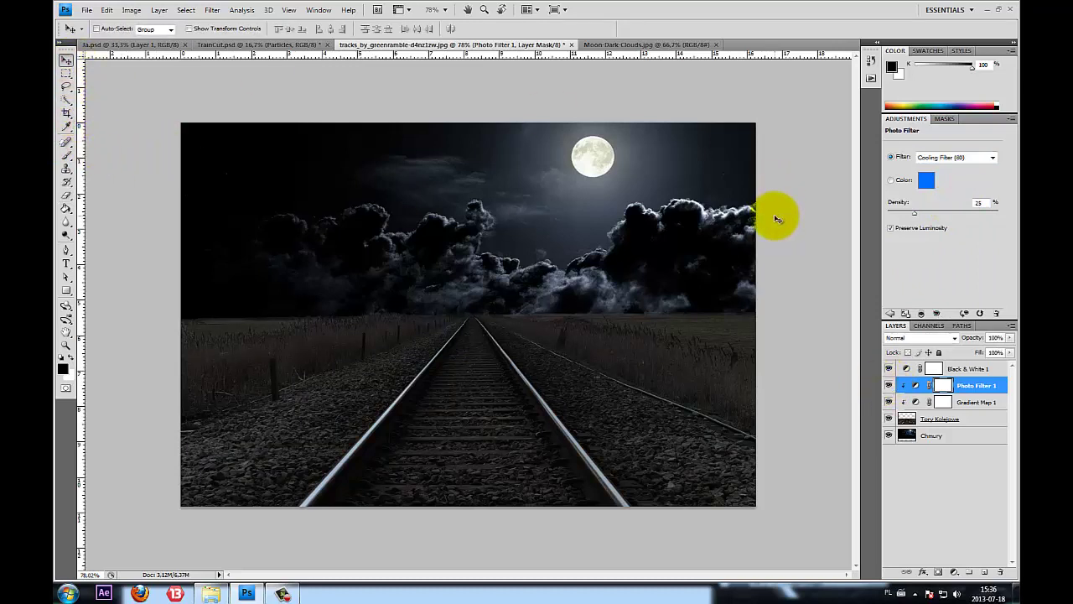
{"action": "scroll", "coordinate": [814, 242], "scroll_direction": "down", "scroll_amount": 1}
{"action": "scroll", "coordinate": [815, 241], "scroll_direction": "up", "scroll_amount": 2}
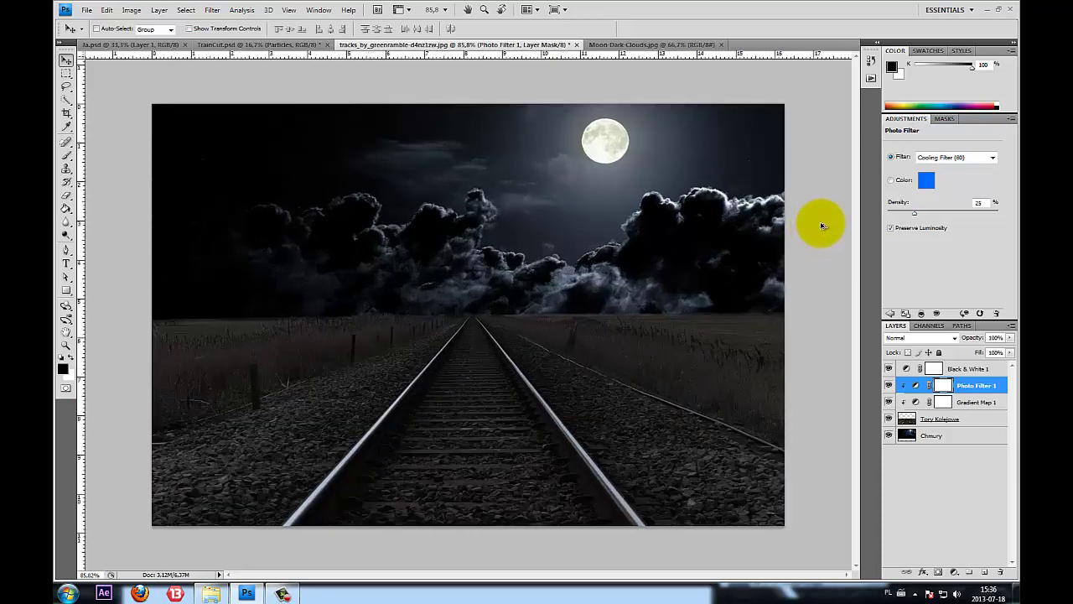
{"action": "scroll", "coordinate": [547, 321], "scroll_direction": "up", "scroll_amount": 1}
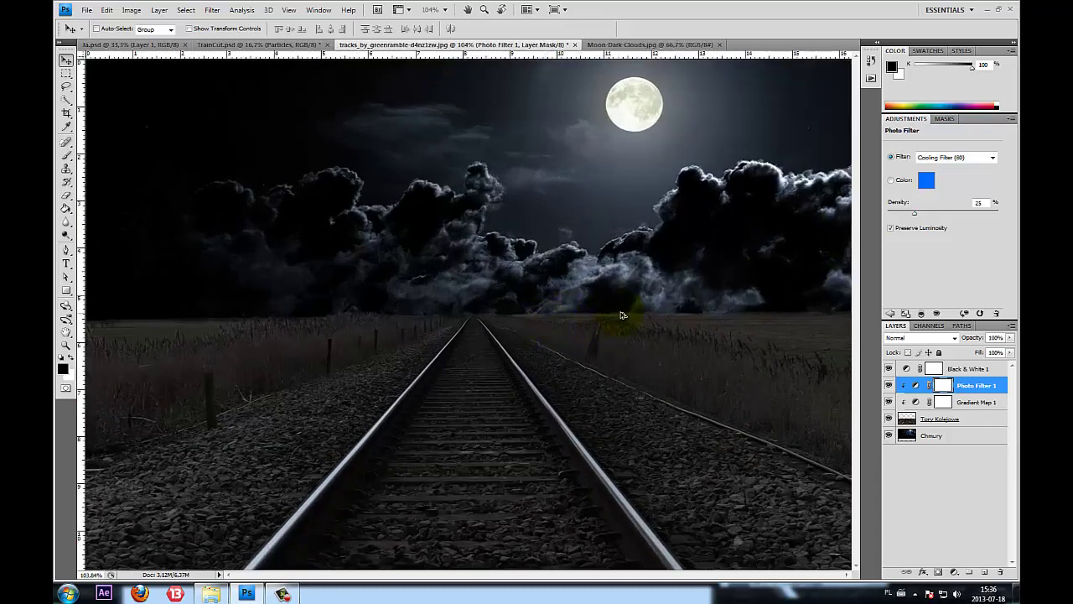
{"action": "scroll", "coordinate": [195, 308], "scroll_direction": "down", "scroll_amount": 3}
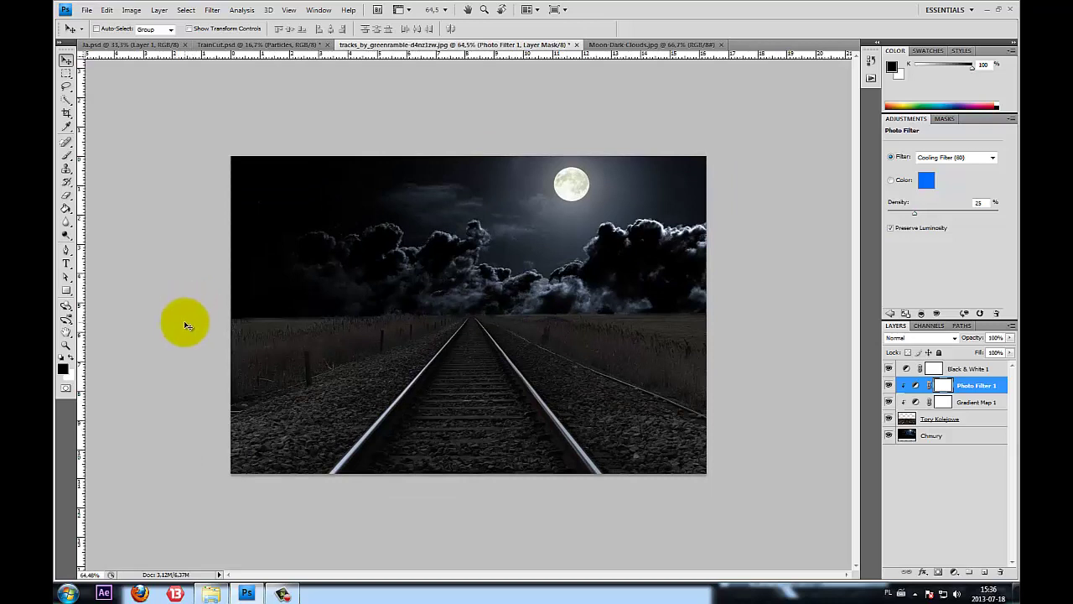
{"action": "key", "text": "alt"}
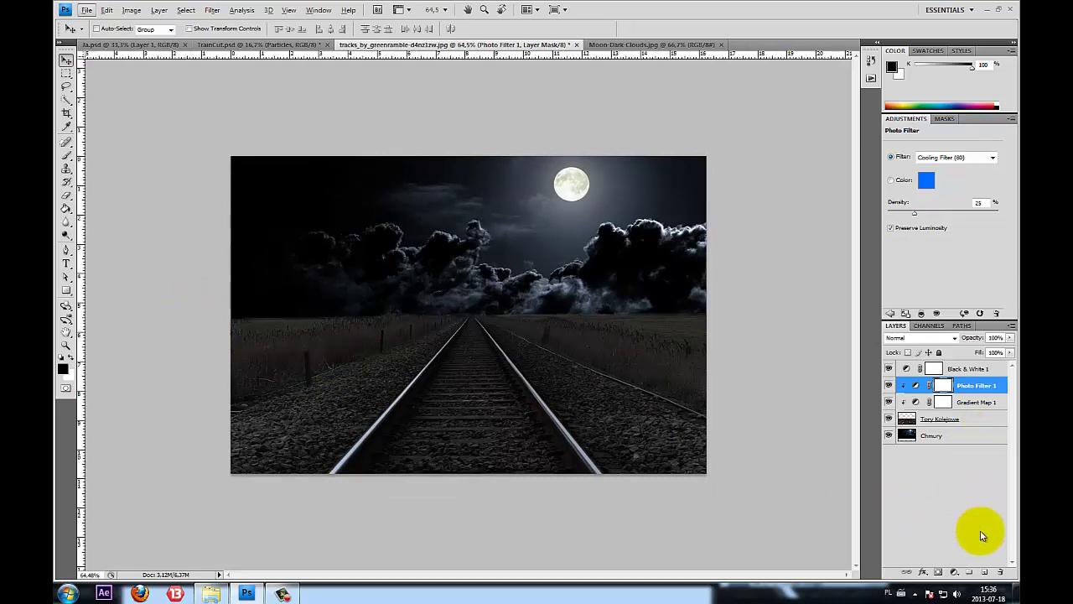
Add a new layer and set up a black brush at 39% opacity and flow
{"action": "left_click", "coordinate": [984, 571]}
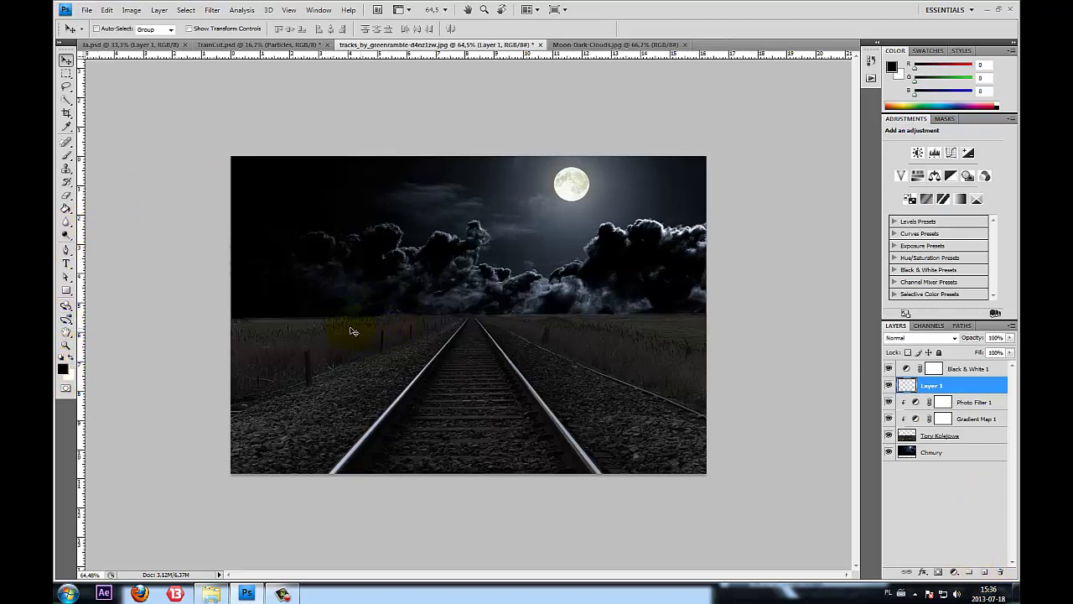
{"action": "left_click", "coordinate": [66, 156]}
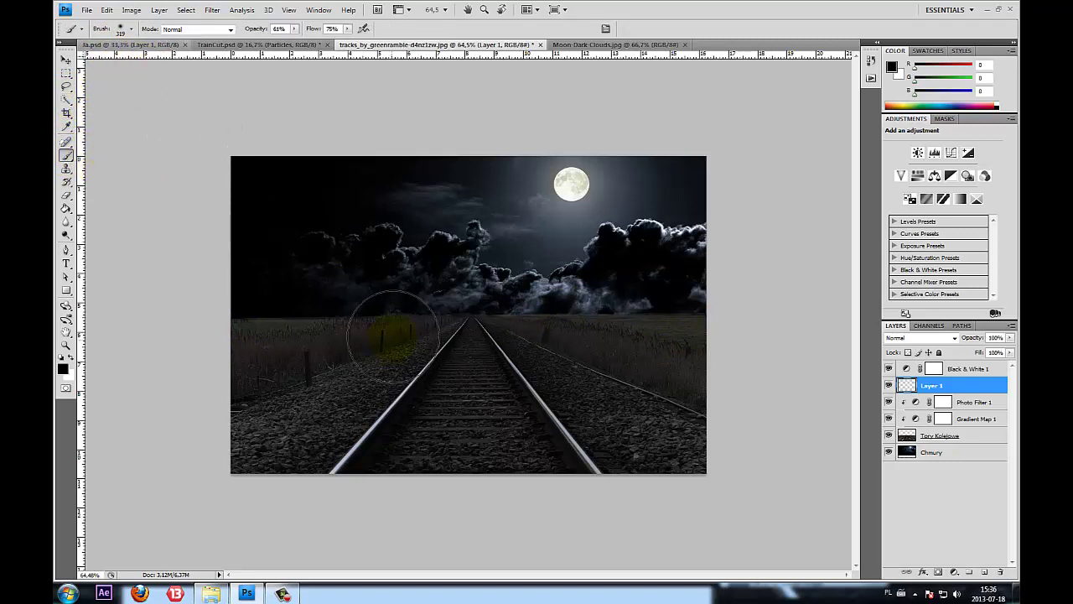
{"action": "left_click", "coordinate": [118, 32]}
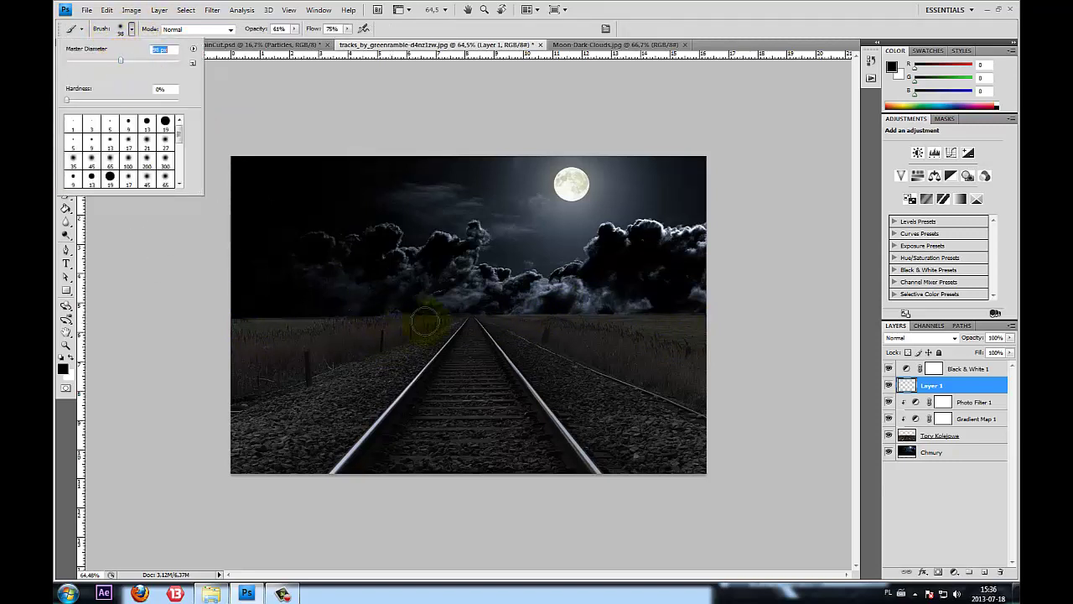
{"action": "left_click", "coordinate": [294, 29]}
{"action": "left_click_drag", "start_coordinate": [288, 49], "coordinate": [283, 43]}
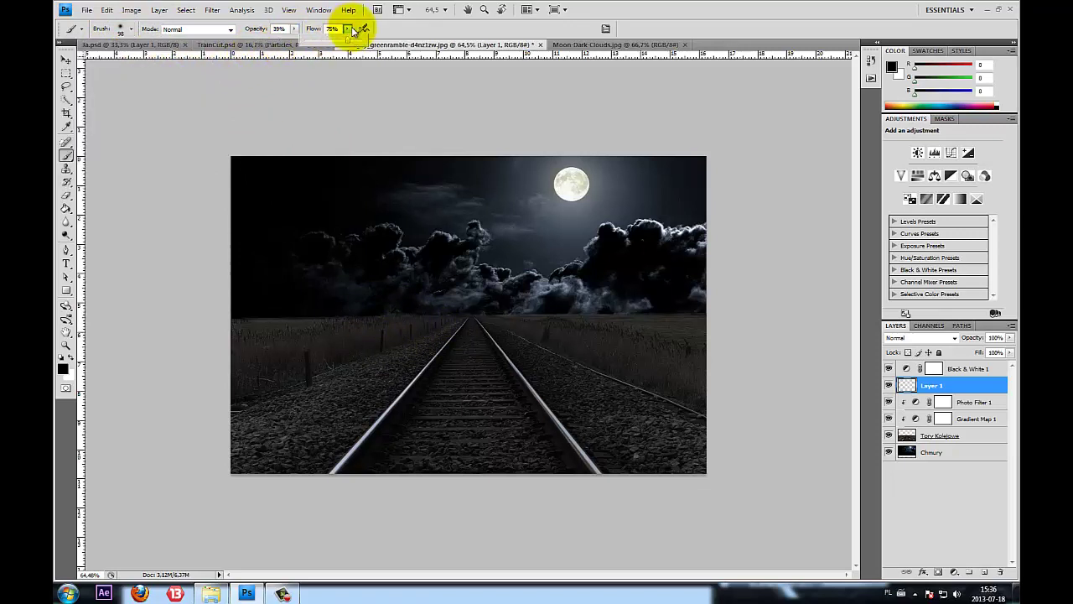
{"action": "left_click_drag", "start_coordinate": [347, 28], "coordinate": [338, 46]}
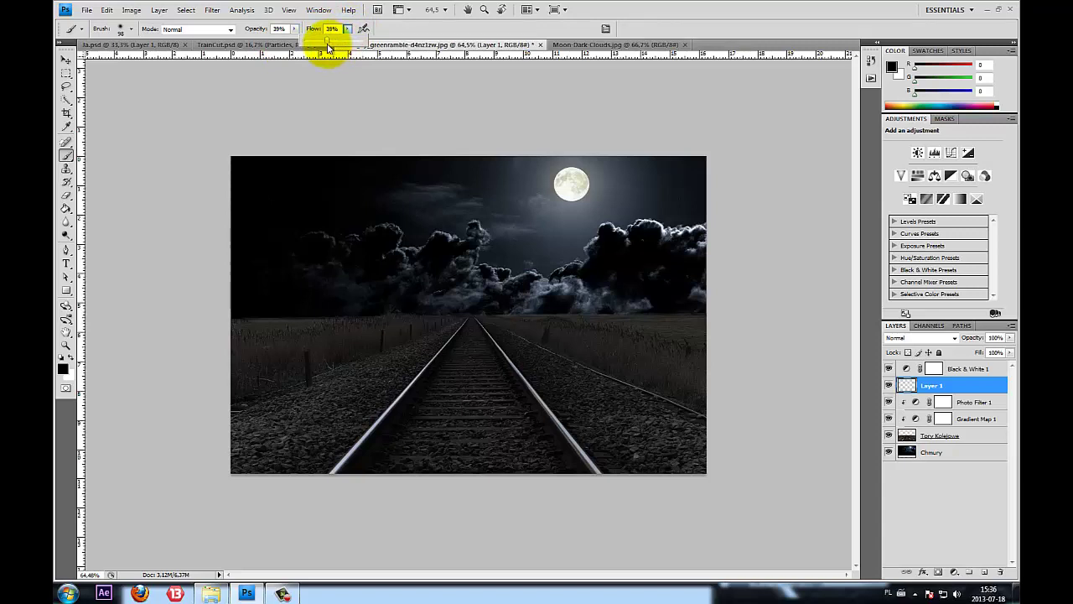
{"action": "left_click", "coordinate": [329, 46]}
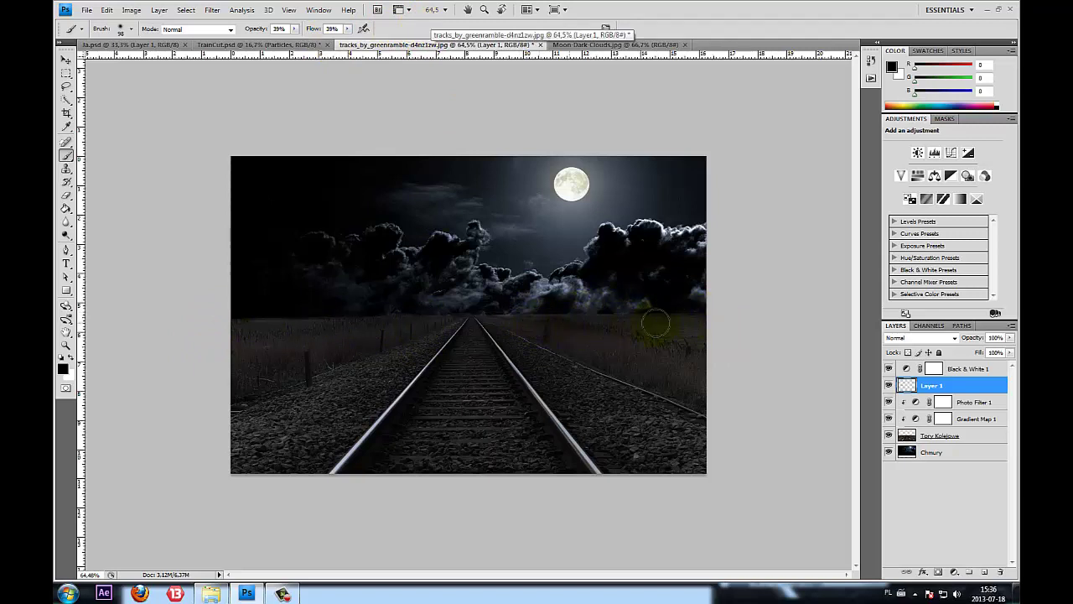
Paint soft shadow strokes over the fields and horizon, and clip Layer 1 to the layer below
{"action": "left_click_drag", "start_coordinate": [656, 322], "coordinate": [693, 329]}
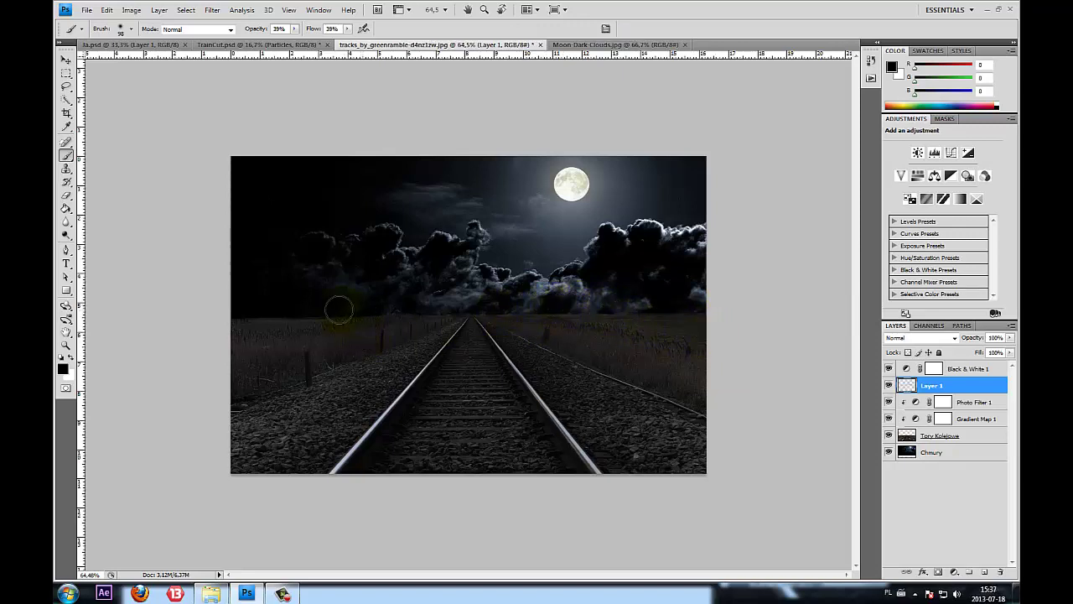
{"action": "left_click_drag", "start_coordinate": [256, 320], "coordinate": [238, 321]}
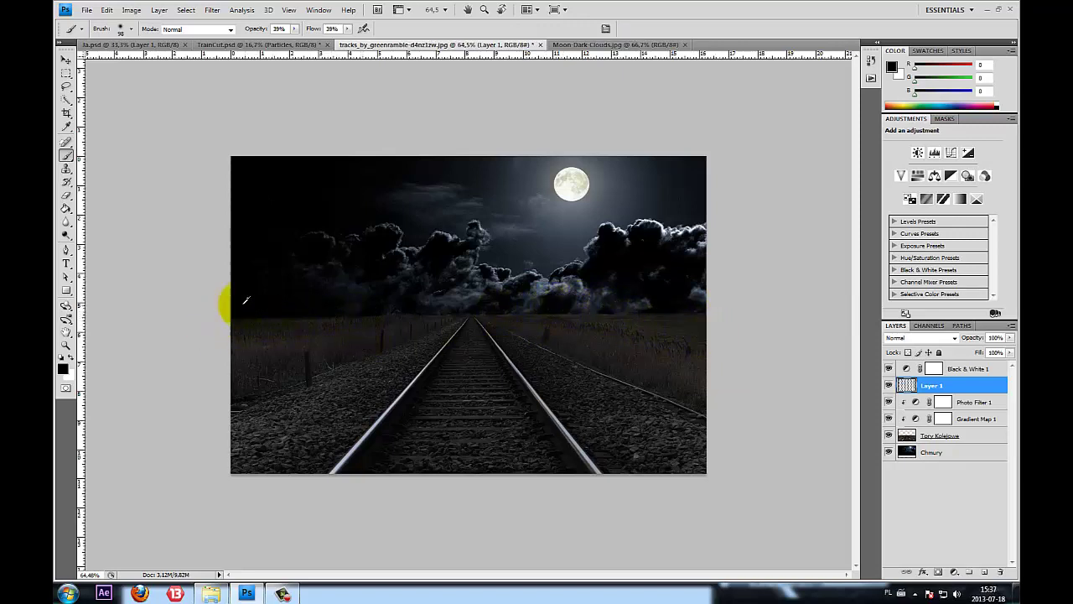
{"action": "scroll", "coordinate": [246, 299], "scroll_direction": "up", "scroll_amount": 5}
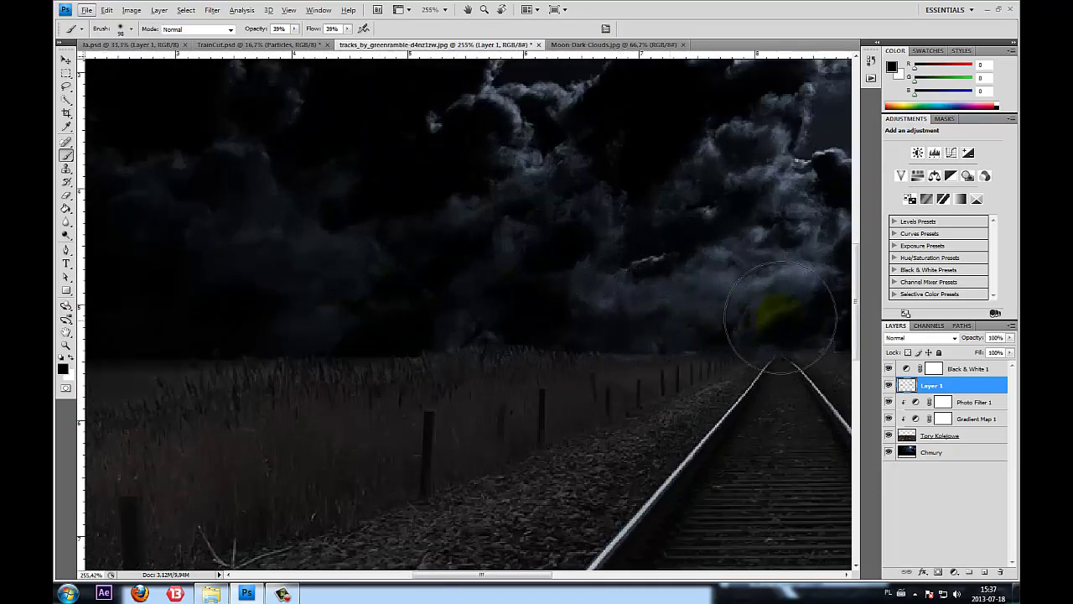
{"action": "left_click_drag", "start_coordinate": [780, 315], "coordinate": [647, 371]}
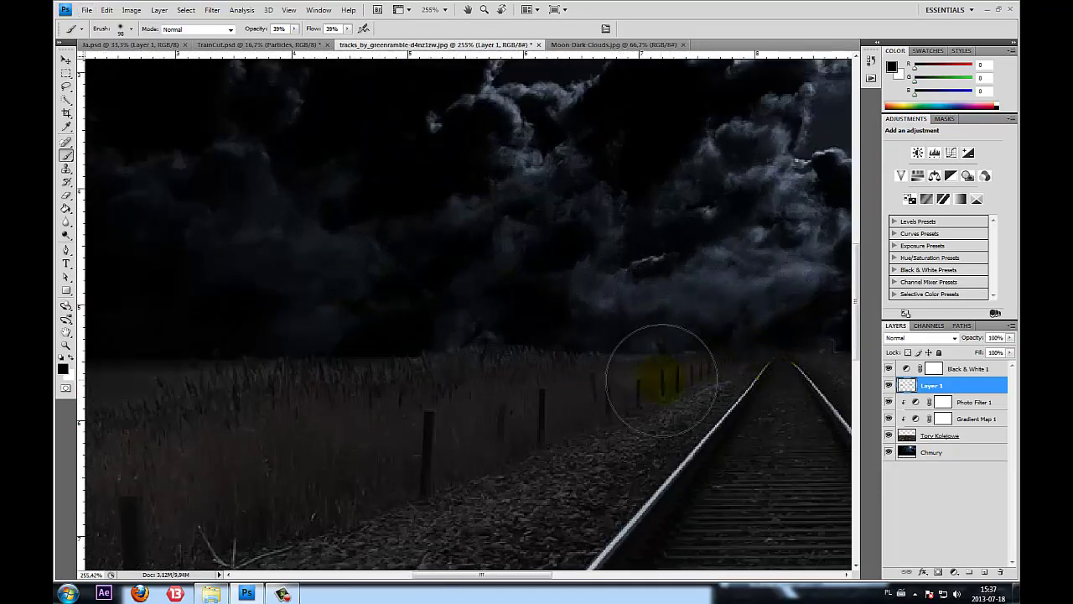
{"action": "right_click", "coordinate": [978, 390]}
{"action": "left_click", "coordinate": [935, 246]}
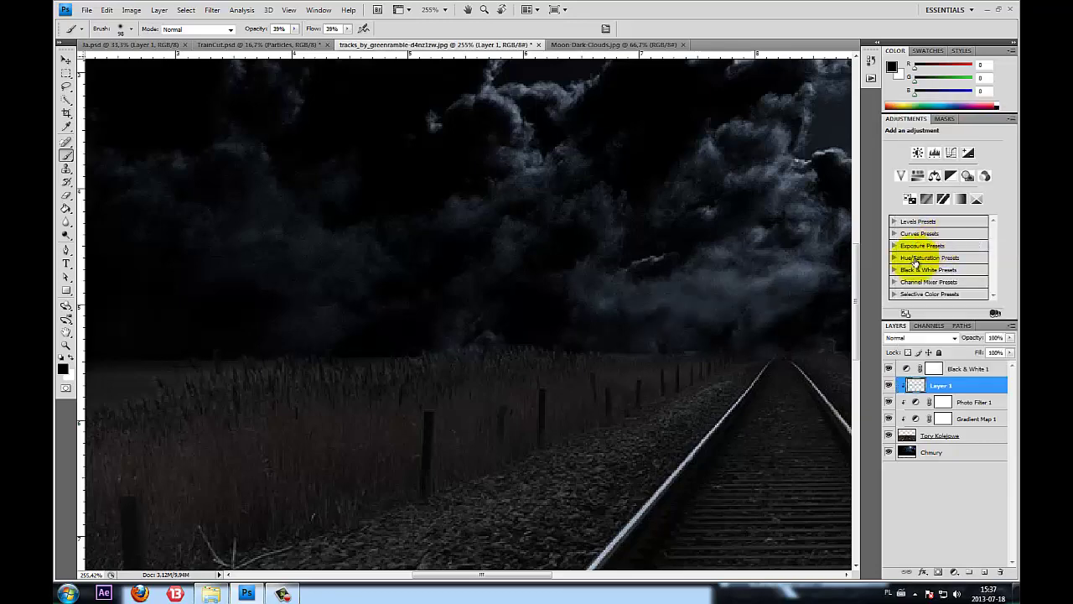
Darken the horizon and fields around the vanishing tracks with more soft strokes
{"action": "left_click_drag", "start_coordinate": [656, 308], "coordinate": [714, 359]}
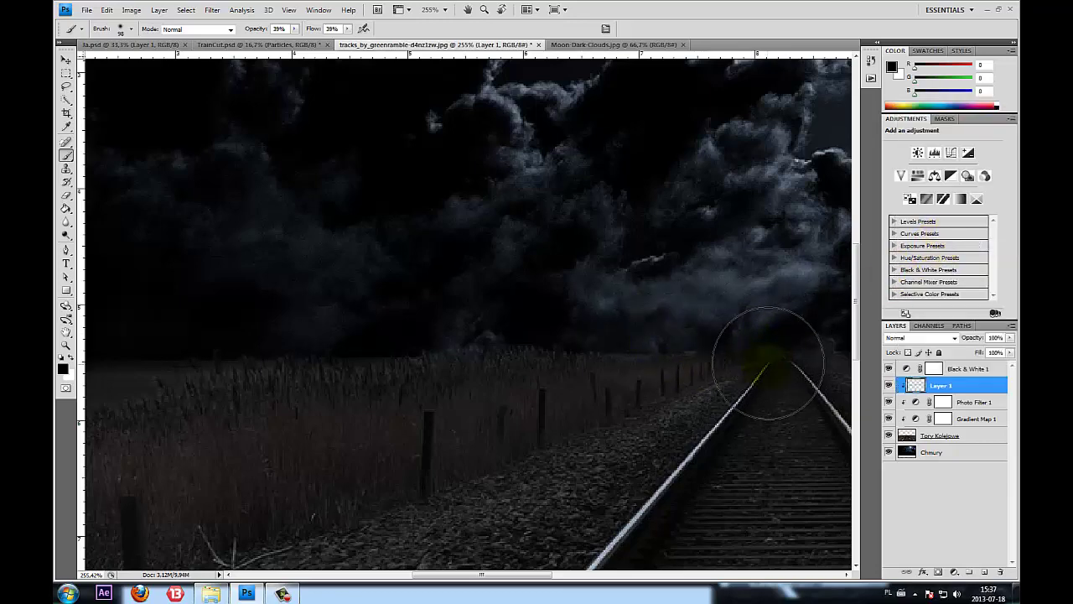
{"action": "scroll", "coordinate": [714, 359], "scroll_direction": "down", "scroll_amount": 2}
{"action": "scroll", "coordinate": [546, 364], "scroll_direction": "down", "scroll_amount": 2}
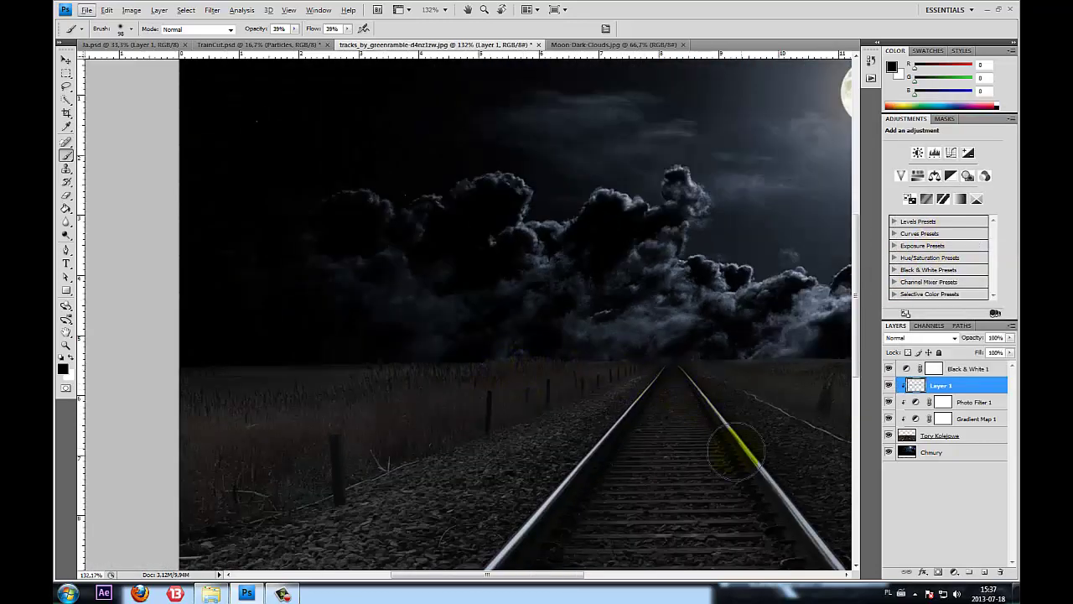
{"action": "left_click_drag", "start_coordinate": [599, 346], "coordinate": [611, 345]}
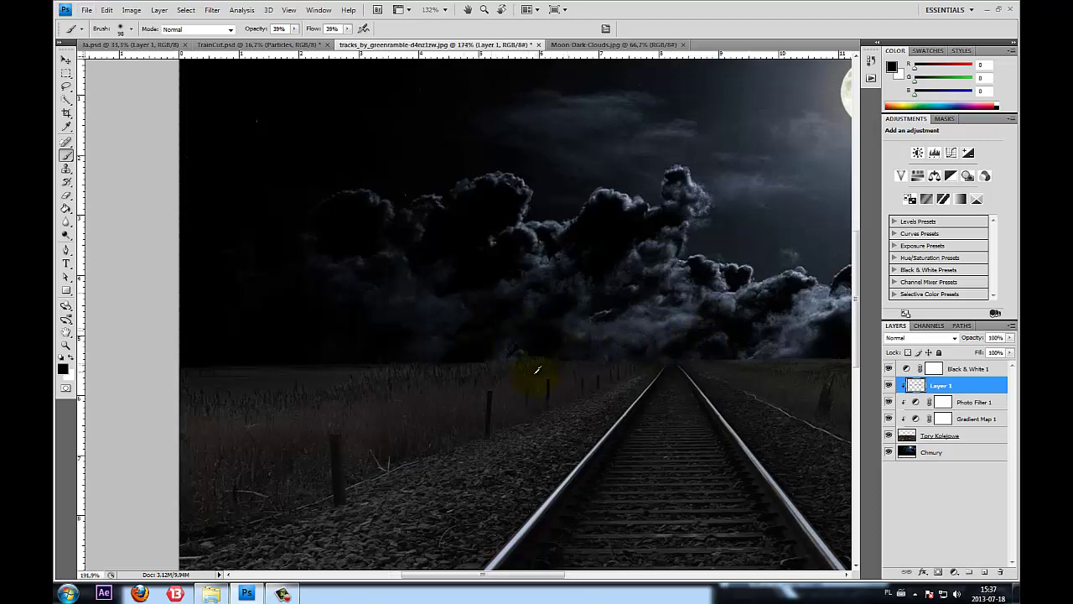
{"action": "scroll", "coordinate": [531, 376], "scroll_direction": "up", "scroll_amount": 2}
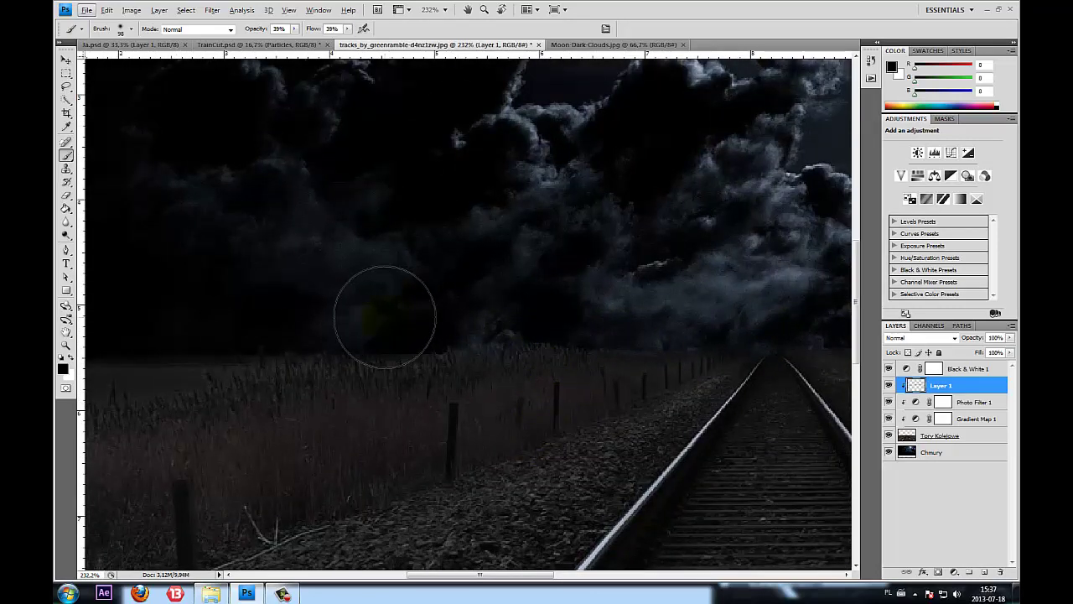
{"action": "scroll", "coordinate": [134, 332], "scroll_direction": "down", "scroll_amount": 1}
{"action": "scroll", "coordinate": [130, 334], "scroll_direction": "down", "scroll_amount": 2}
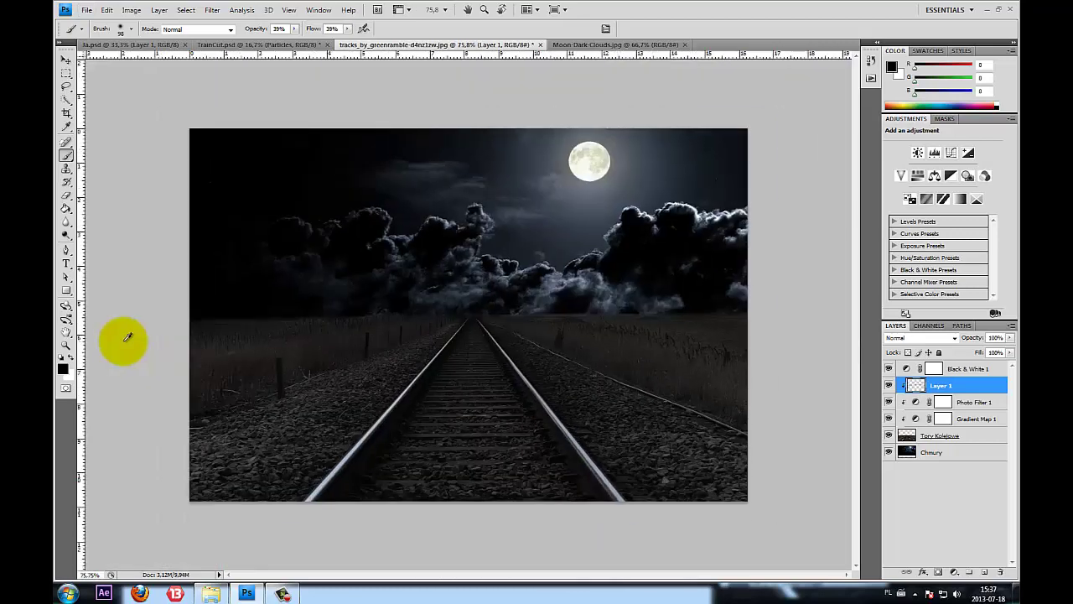
{"action": "left_click_drag", "start_coordinate": [772, 364], "coordinate": [661, 362]}
{"action": "scroll", "coordinate": [599, 283], "scroll_direction": "up", "scroll_amount": 1}
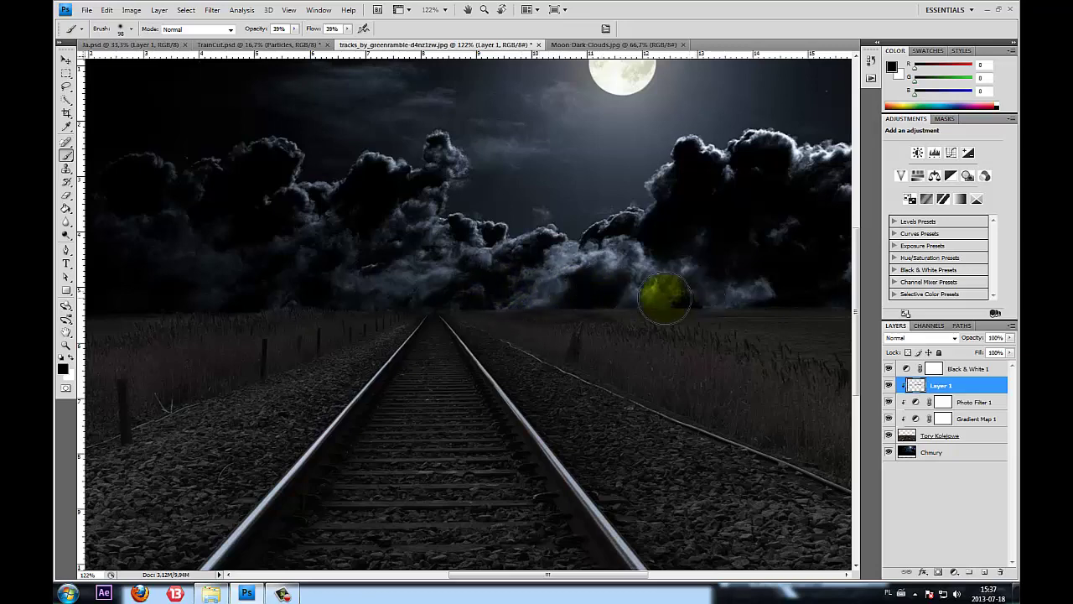
{"action": "scroll", "coordinate": [526, 329], "scroll_direction": "down", "scroll_amount": 2}
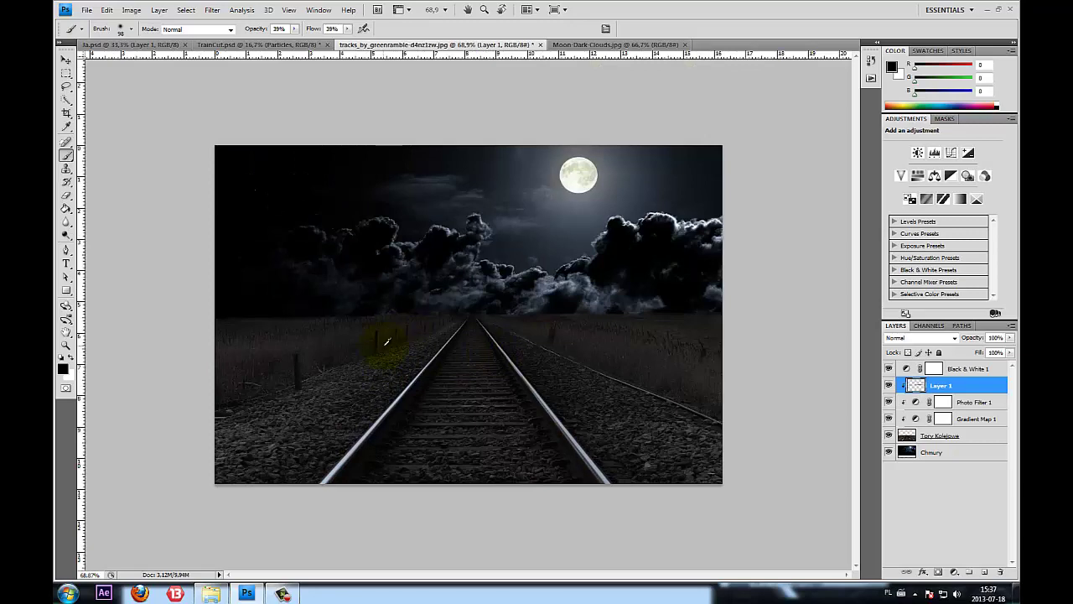
{"action": "scroll", "coordinate": [385, 340], "scroll_direction": "up", "scroll_amount": 1}
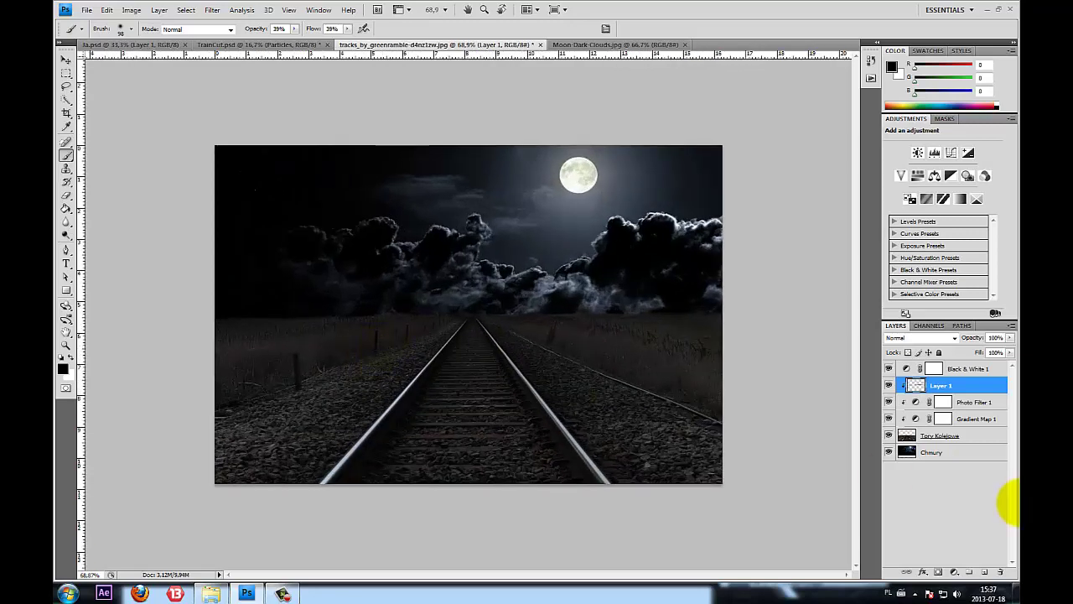
{"action": "scroll", "coordinate": [438, 381], "scroll_direction": "up", "scroll_amount": 1}
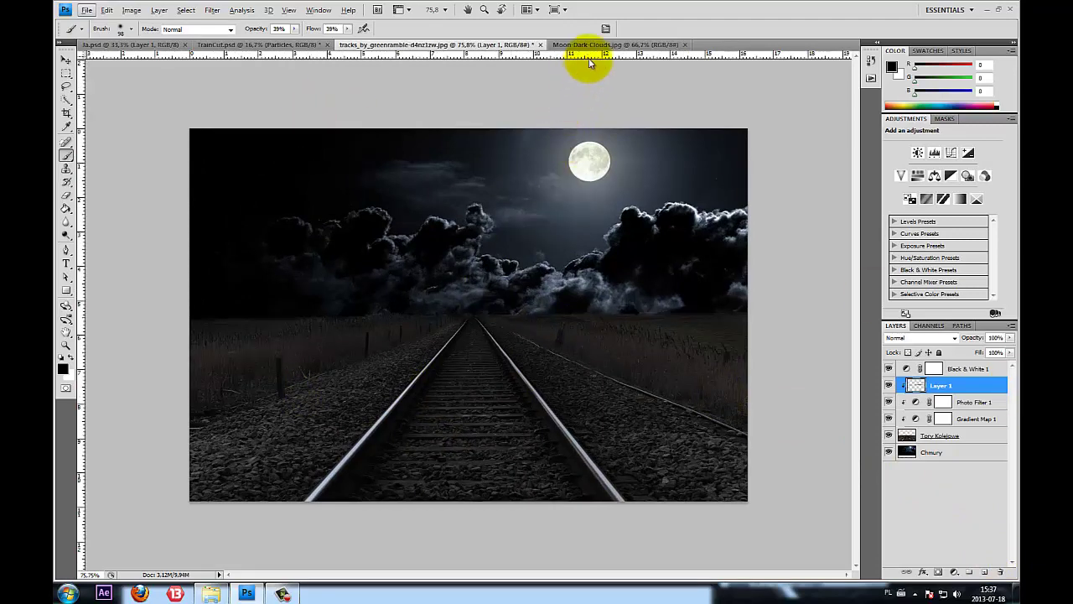
Drag the locomotive Layer 0 from TrainCut.psd into the tracks composite
{"action": "left_click", "coordinate": [283, 46]}
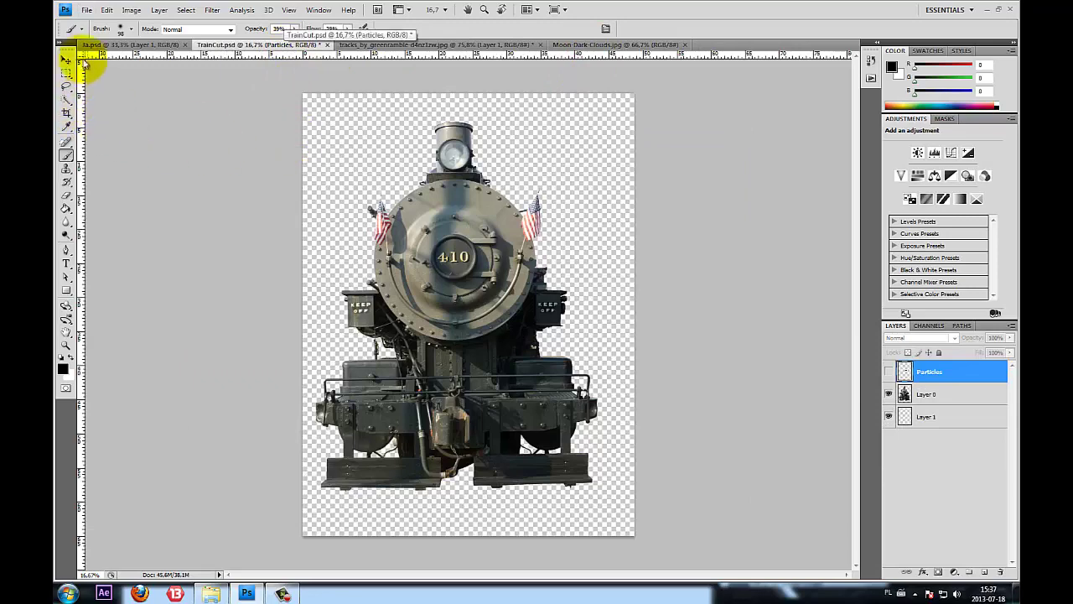
{"action": "left_click", "coordinate": [66, 60]}
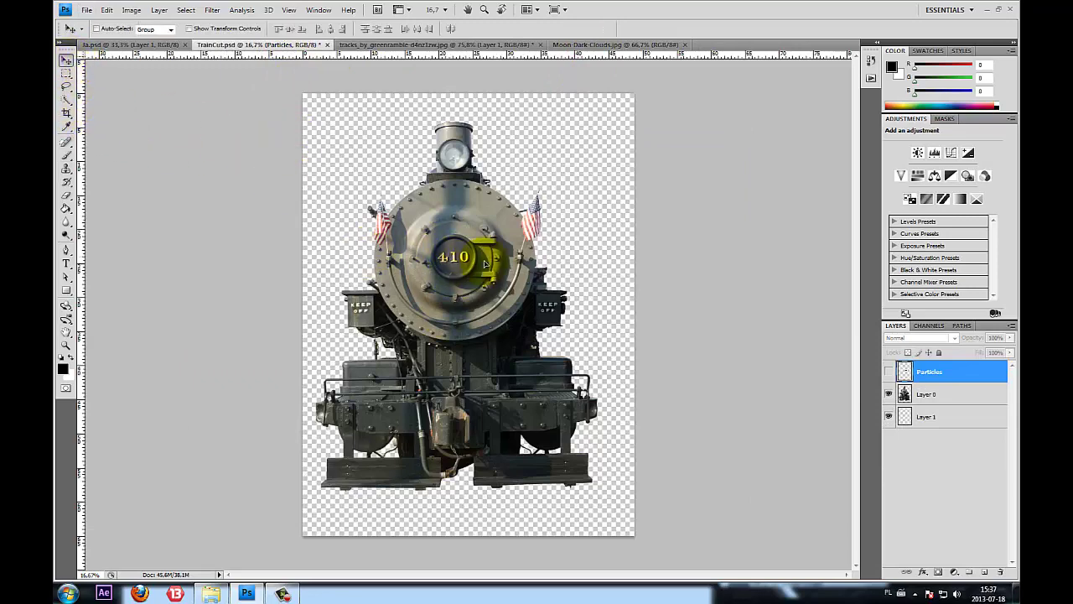
{"action": "left_click", "coordinate": [956, 393]}
{"action": "mouse_move", "coordinate": [493, 317]}
{"action": "left_mouse_down"}
{"action": "mouse_move", "coordinate": [474, 94]}
{"action": "mouse_move", "coordinate": [451, 52]}
{"action": "left_mouse_up"}
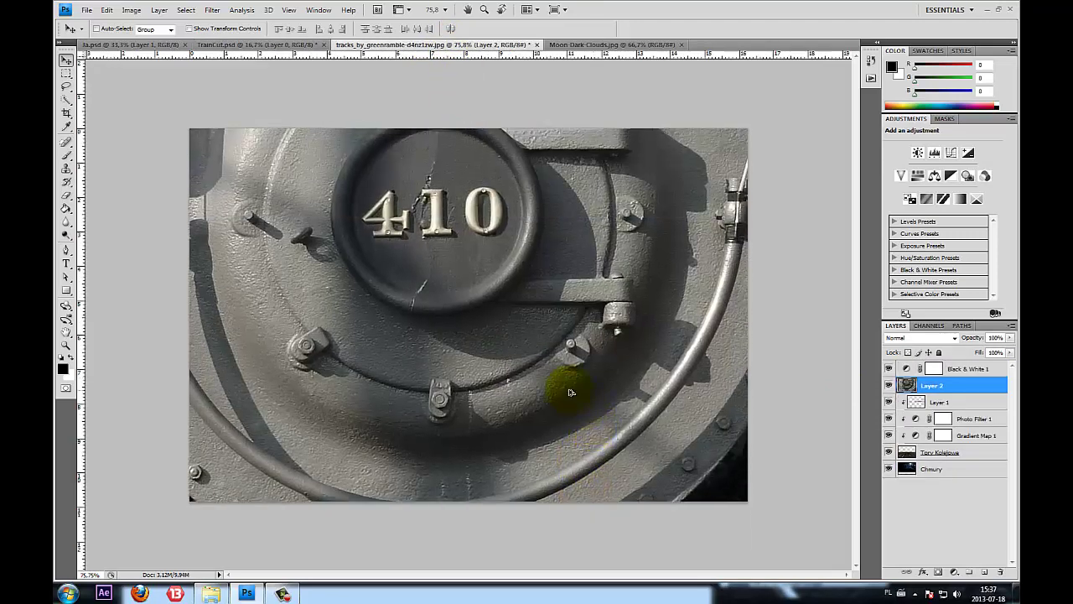
{"action": "scroll", "coordinate": [569, 393], "scroll_direction": "down", "scroll_amount": 3}
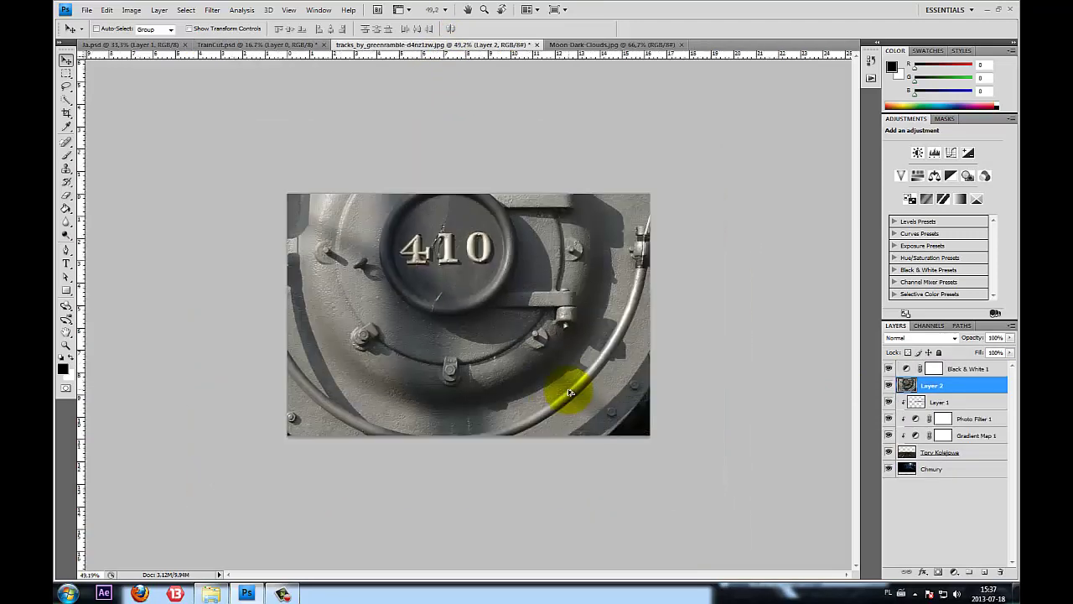
Free-transform the locomotive, shrinking it proportionally and moving it over the tracks scene
{"action": "key", "text": "ctrl+t"}
{"action": "scroll", "coordinate": [570, 386], "scroll_direction": "down", "scroll_amount": 1}
{"action": "scroll", "coordinate": [566, 383], "scroll_direction": "down", "scroll_amount": 1}
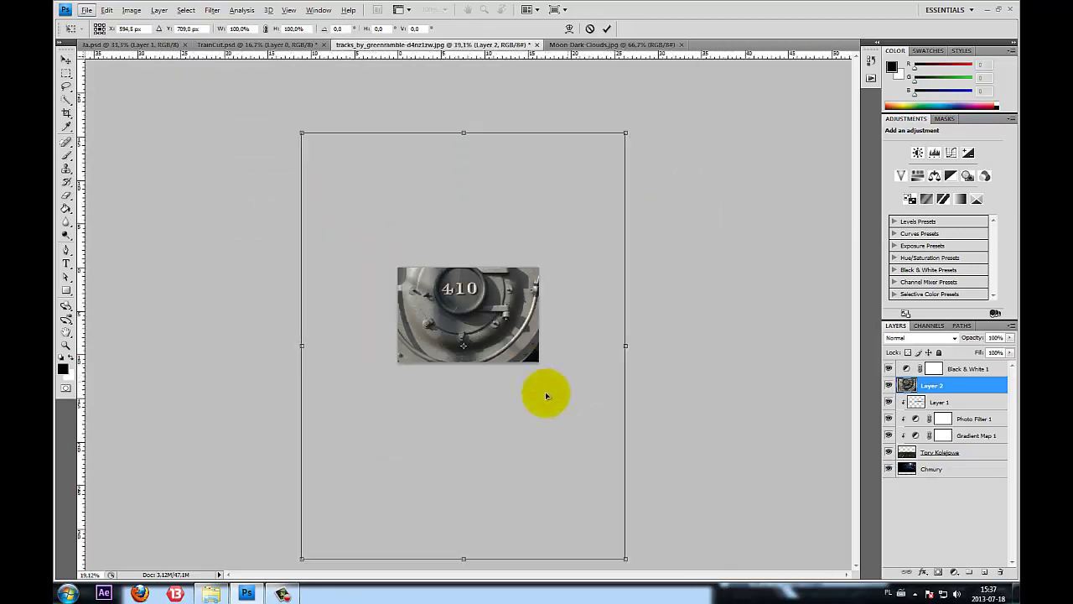
{"action": "scroll", "coordinate": [546, 391], "scroll_direction": "down", "scroll_amount": 1}
{"action": "scroll", "coordinate": [315, 499], "scroll_direction": "up", "scroll_amount": 1}
{"action": "scroll", "coordinate": [318, 499], "scroll_direction": "down", "scroll_amount": 2}
{"action": "scroll", "coordinate": [326, 494], "scroll_direction": "up", "scroll_amount": 1}
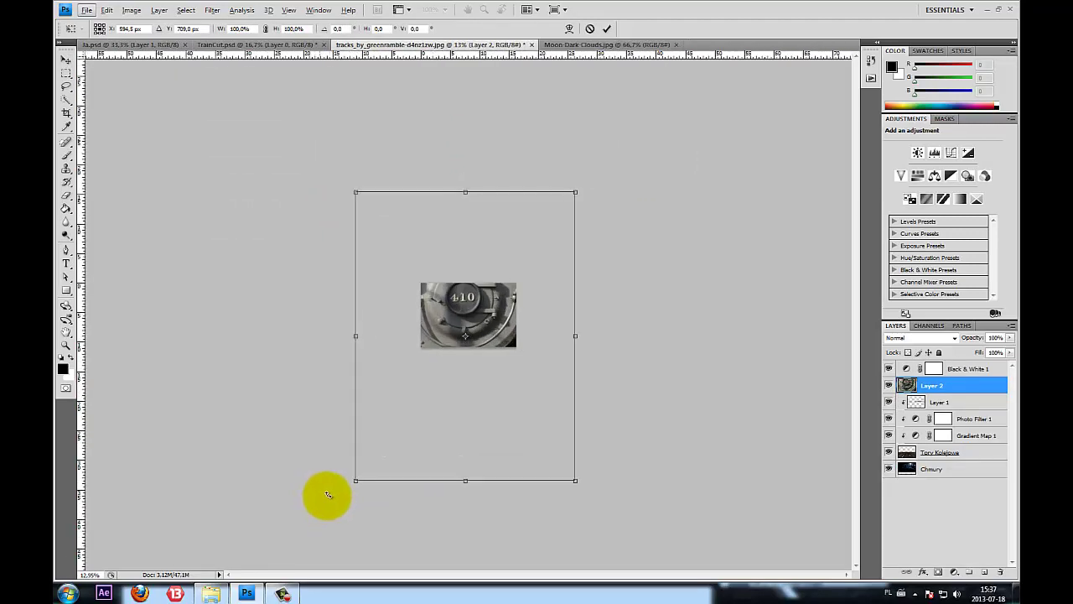
{"action": "left_click_drag", "start_coordinate": [356, 482], "coordinate": [550, 271]}
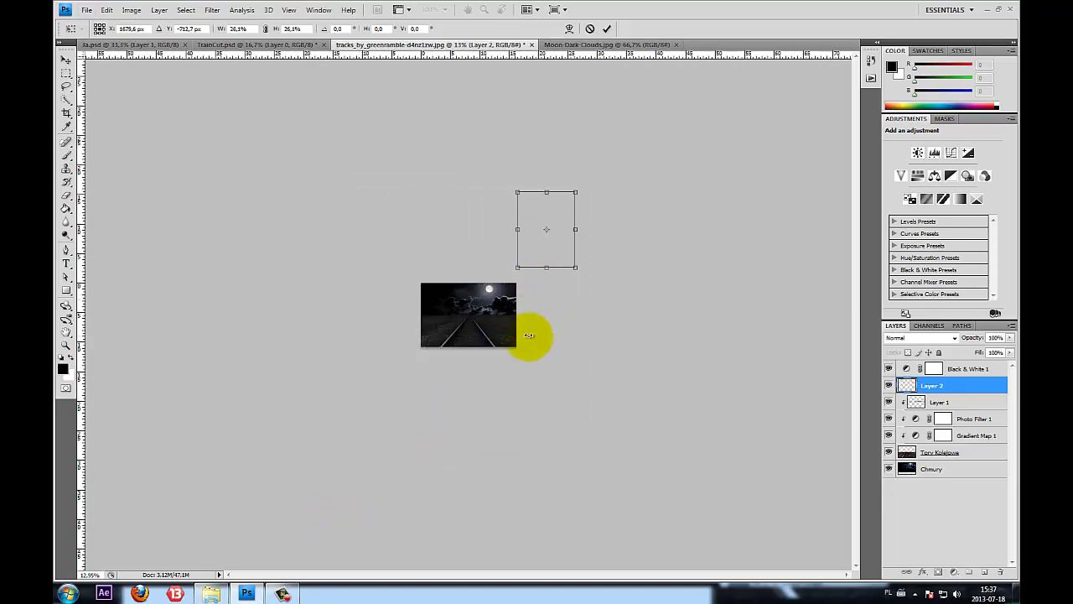
{"action": "scroll", "coordinate": [537, 342], "scroll_direction": "up", "scroll_amount": 3}
{"action": "left_click_drag", "start_coordinate": [633, 215], "coordinate": [441, 370]}
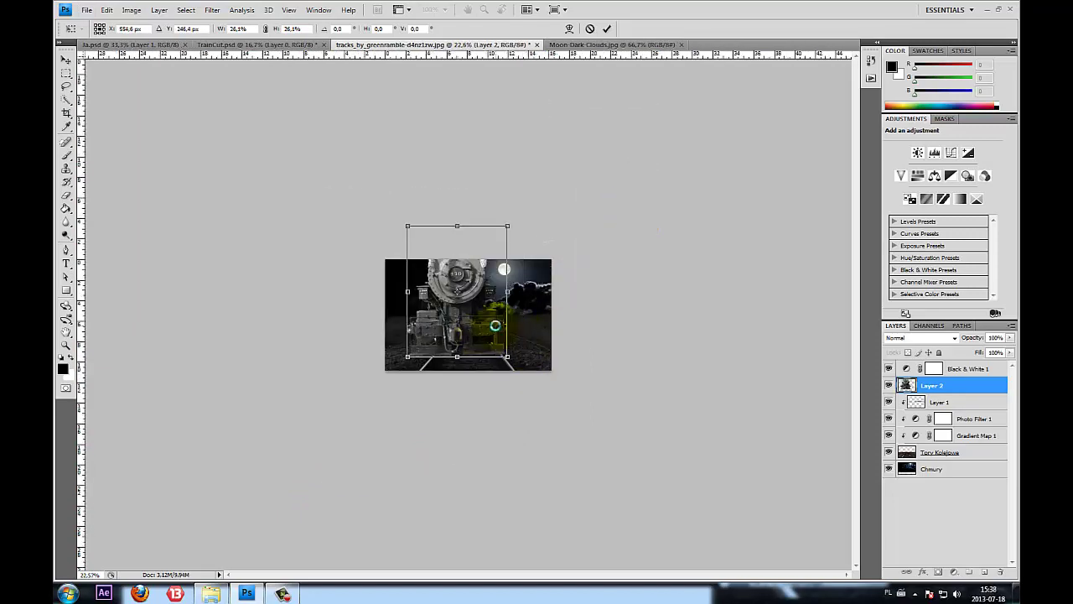
{"action": "scroll", "coordinate": [504, 419], "scroll_direction": "up", "scroll_amount": 5}
{"action": "scroll", "coordinate": [504, 419], "scroll_direction": "down", "scroll_amount": 3}
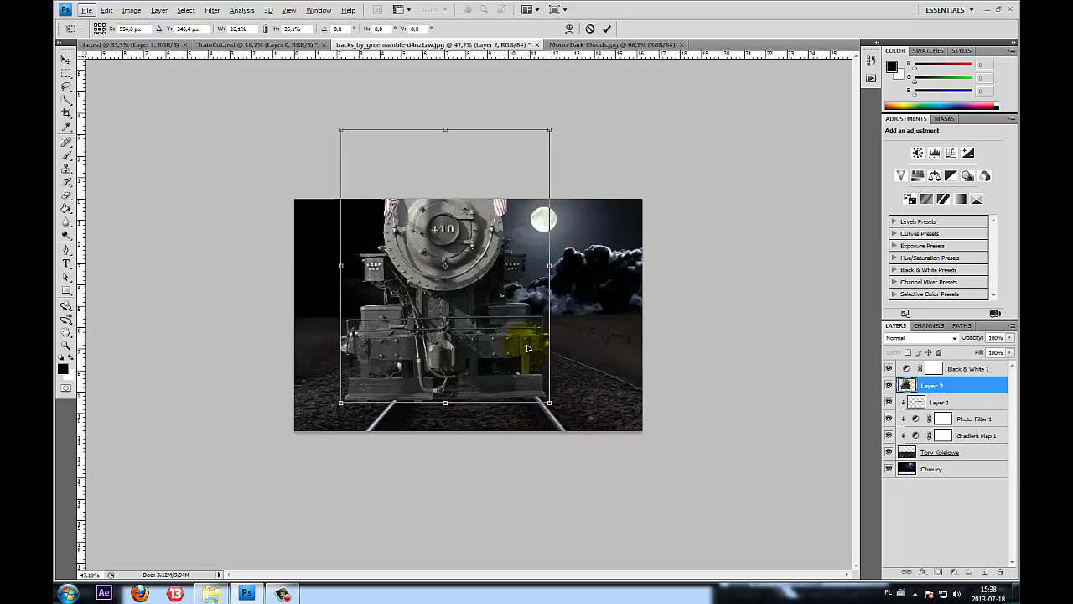
{"action": "left_click_drag", "start_coordinate": [504, 360], "coordinate": [525, 344]}
Shrink the locomotive further and lower it onto the rails
{"action": "scroll", "coordinate": [541, 394], "scroll_direction": "up", "scroll_amount": 1}
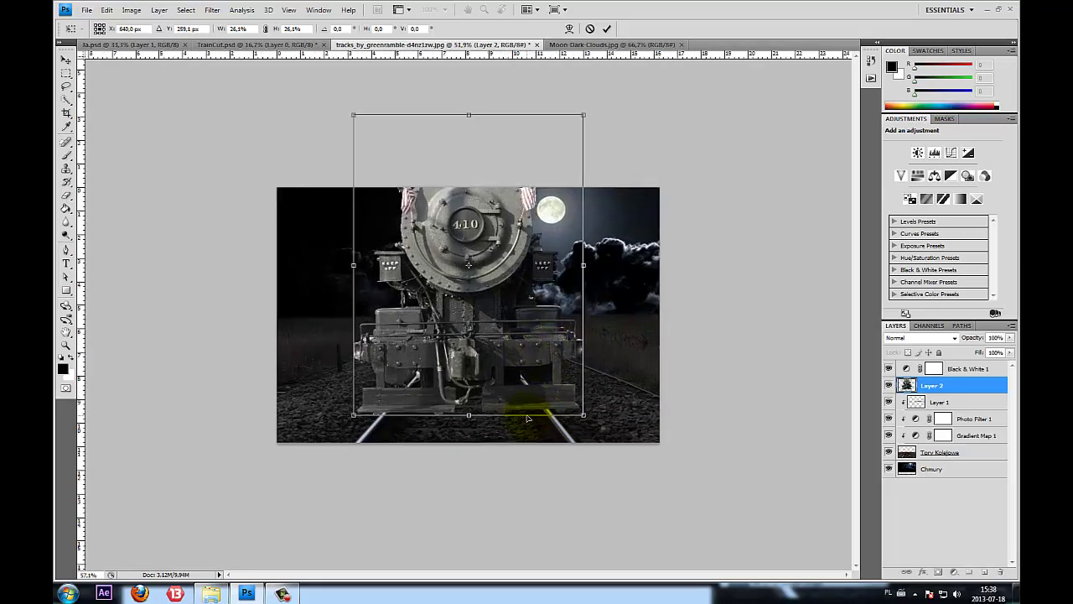
{"action": "scroll", "coordinate": [570, 419], "scroll_direction": "up", "scroll_amount": 1}
{"action": "left_click_drag", "start_coordinate": [594, 427], "coordinate": [545, 359]}
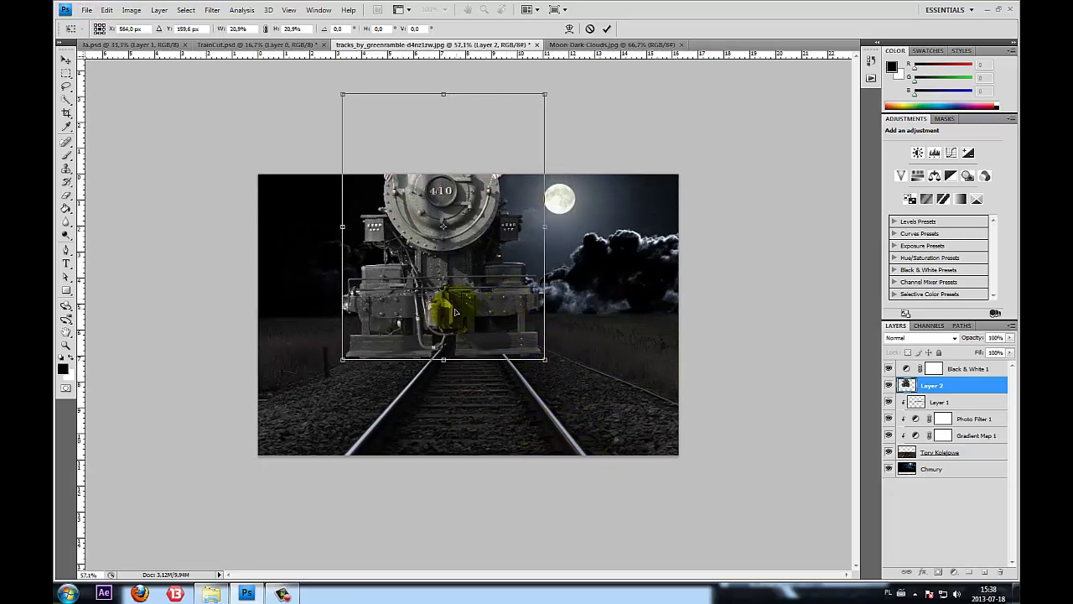
{"action": "left_click_drag", "start_coordinate": [456, 312], "coordinate": [484, 351]}
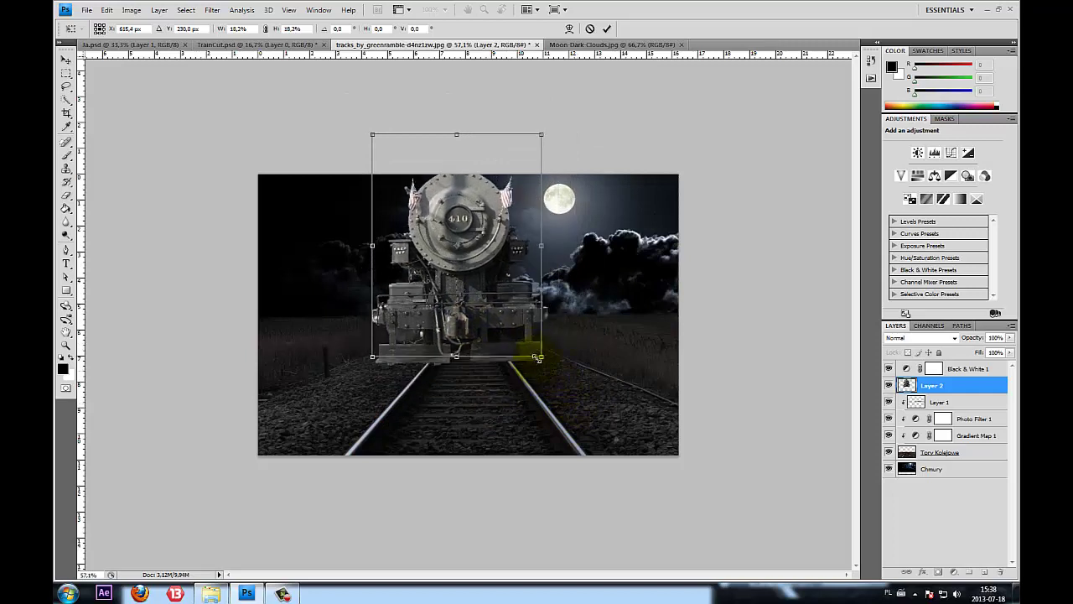
{"action": "left_click_drag", "start_coordinate": [576, 402], "coordinate": [546, 368]}
{"action": "left_click_drag", "start_coordinate": [500, 332], "coordinate": [501, 339]}
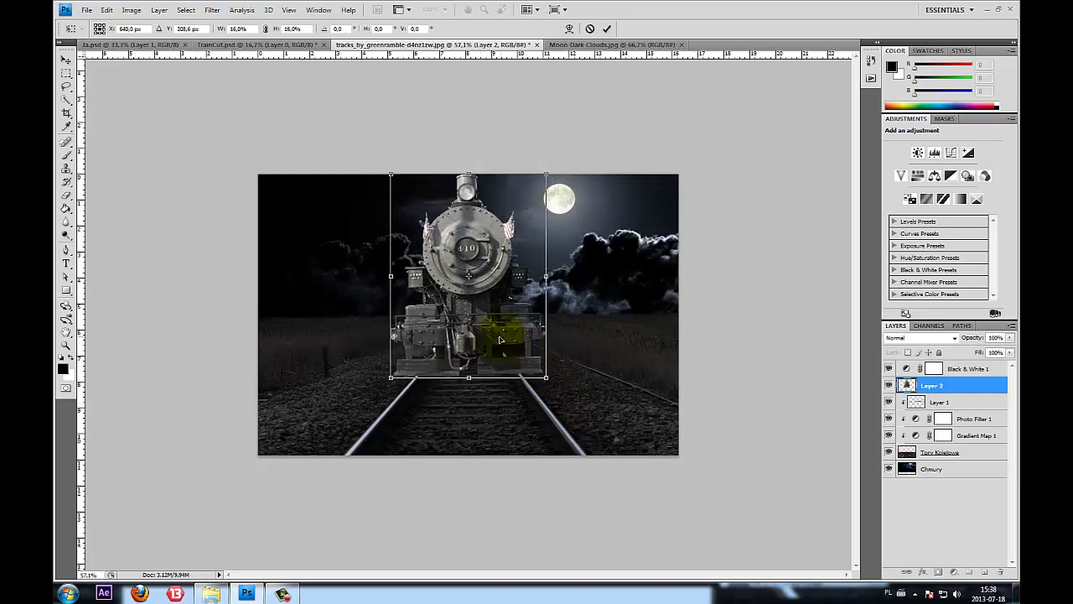
{"action": "left_click_drag", "start_coordinate": [545, 378], "coordinate": [534, 363]}
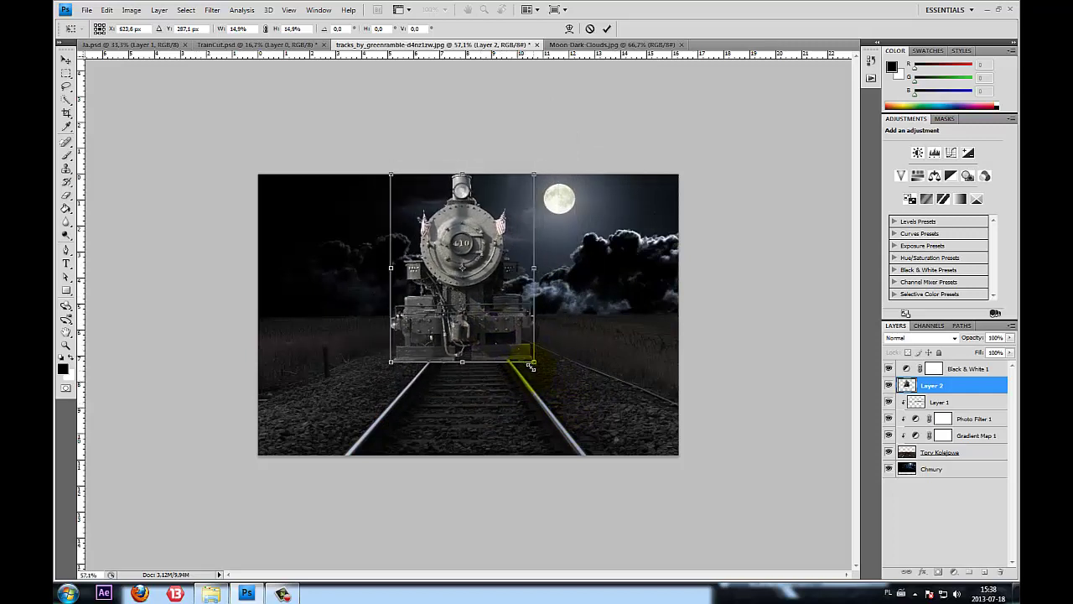
{"action": "left_click_drag", "start_coordinate": [494, 315], "coordinate": [500, 334]}
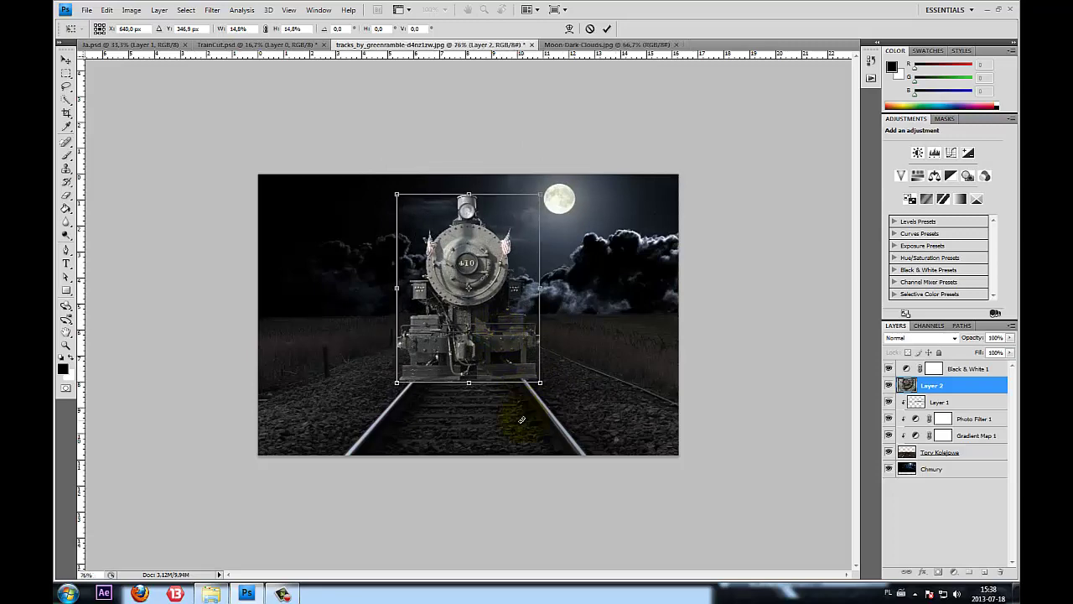
{"action": "scroll", "coordinate": [522, 419], "scroll_direction": "up", "scroll_amount": 2}
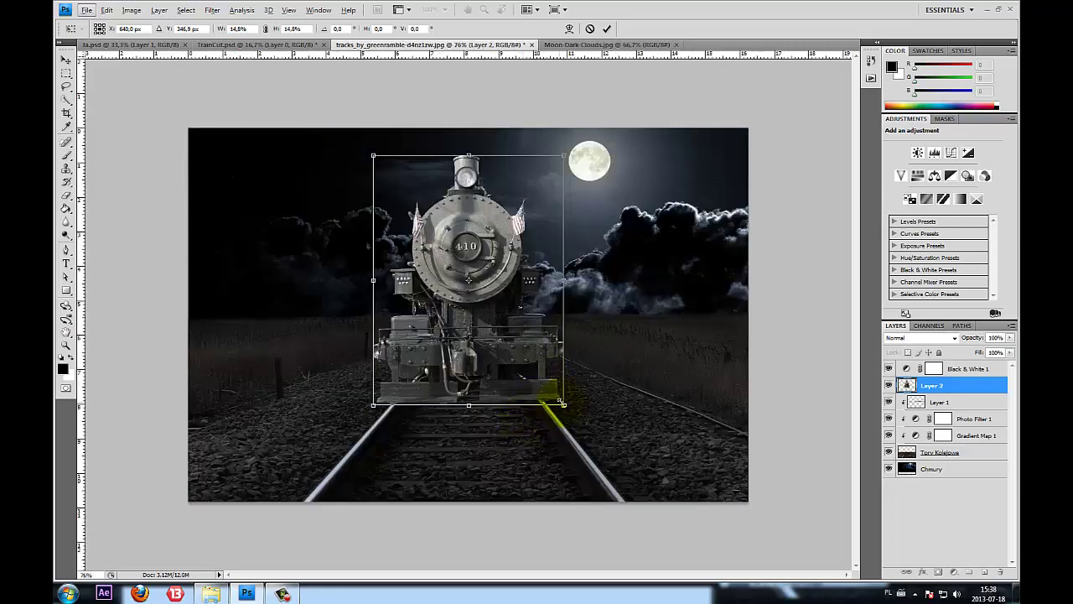
{"action": "mouse_move", "coordinate": [561, 403]}
{"action": "left_mouse_down"}
{"action": "mouse_move", "coordinate": [515, 355]}
{"action": "mouse_move", "coordinate": [546, 370]}
{"action": "left_mouse_up"}
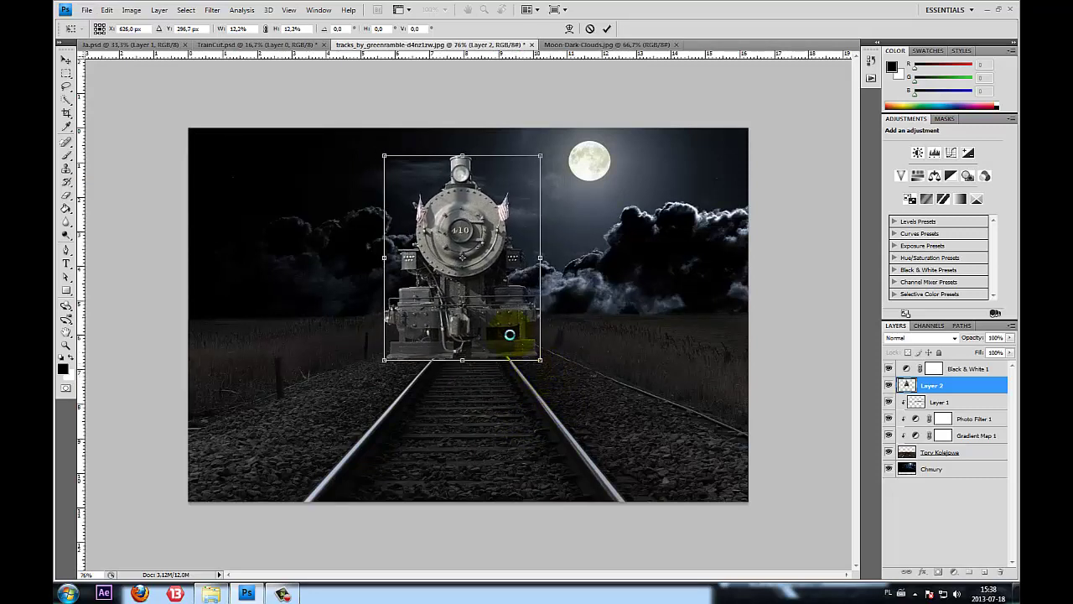
{"action": "left_click_drag", "start_coordinate": [487, 315], "coordinate": [490, 327]}
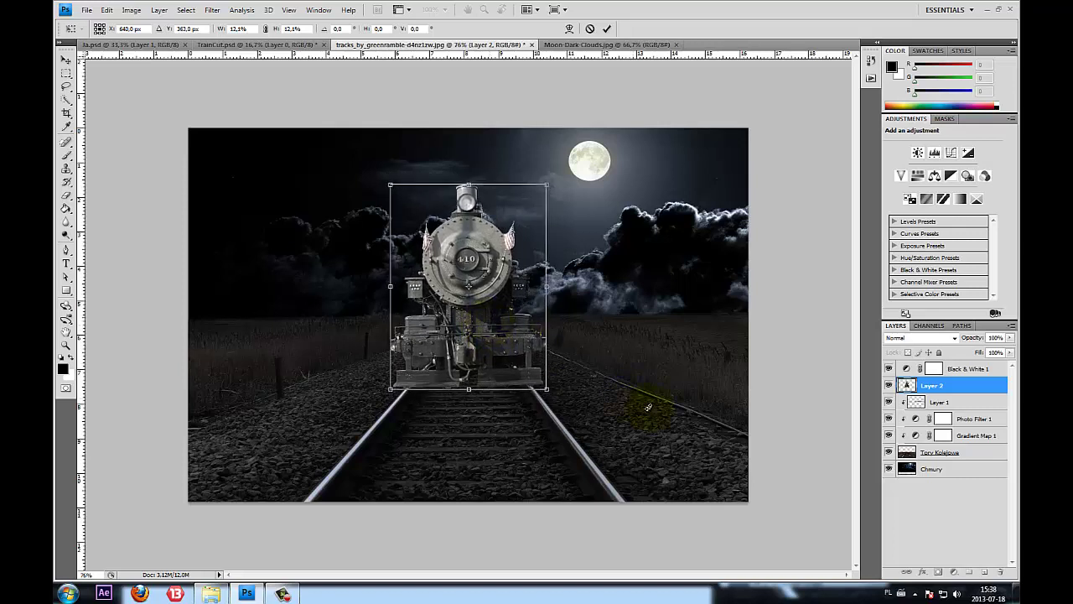
Apply a slight Perspective taper narrowing the locomotive's top, then commit the transform
{"action": "right_click", "coordinate": [489, 251]}
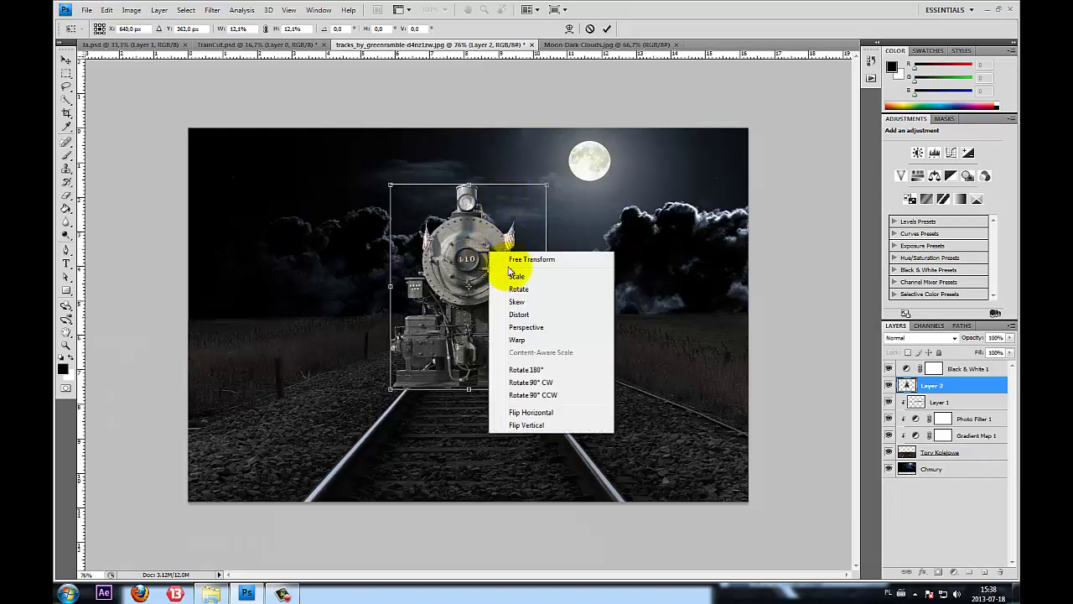
{"action": "left_click", "coordinate": [569, 328]}
{"action": "left_click_drag", "start_coordinate": [546, 186], "coordinate": [495, 204]}
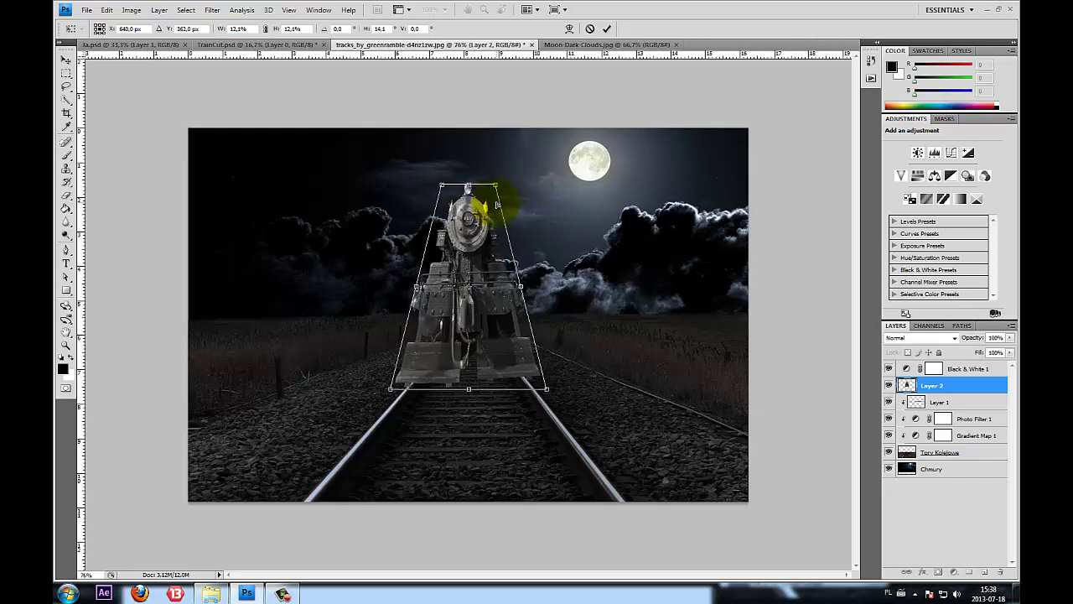
{"action": "key", "text": "ctrl+z"}
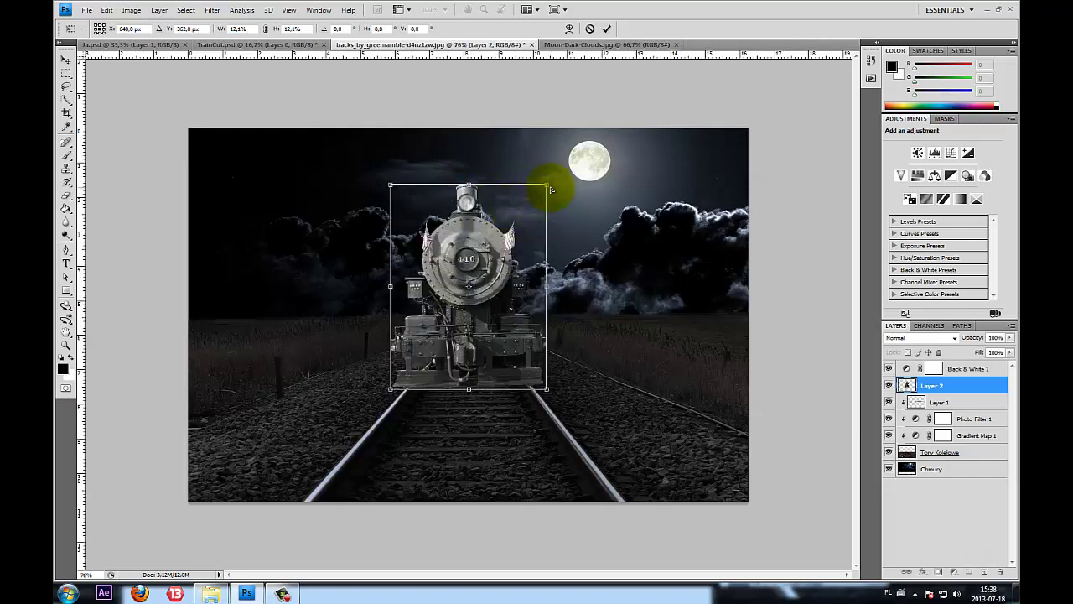
{"action": "left_click_drag", "start_coordinate": [551, 190], "coordinate": [544, 187]}
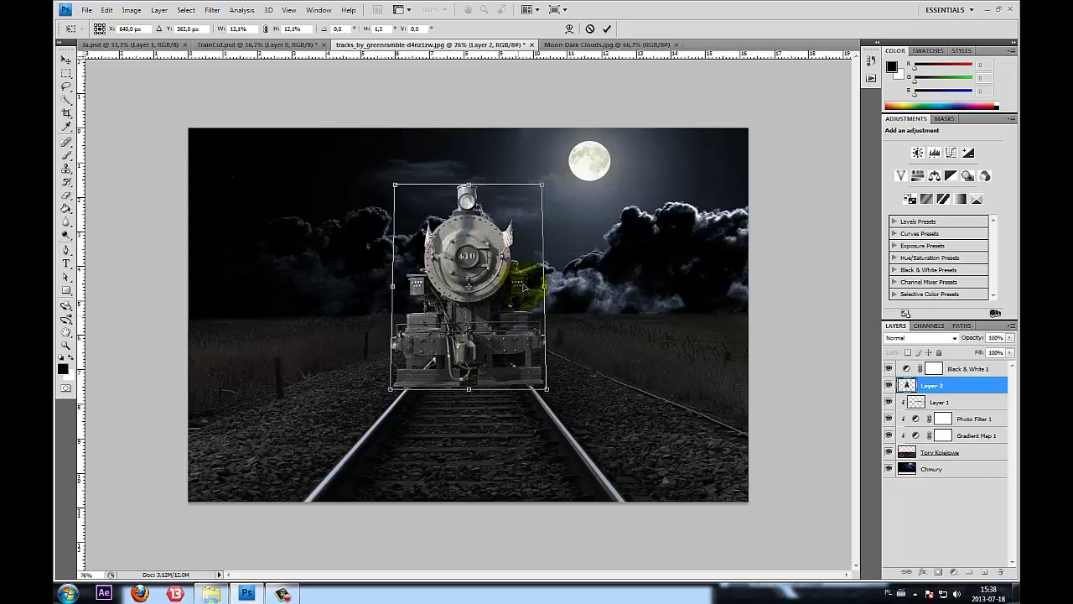
{"action": "left_click", "coordinate": [606, 29]}
Add a Black & White adjustment layer clipped to the locomotive layer at 43% opacity
{"action": "scroll", "coordinate": [457, 251], "scroll_direction": "up", "scroll_amount": 2}
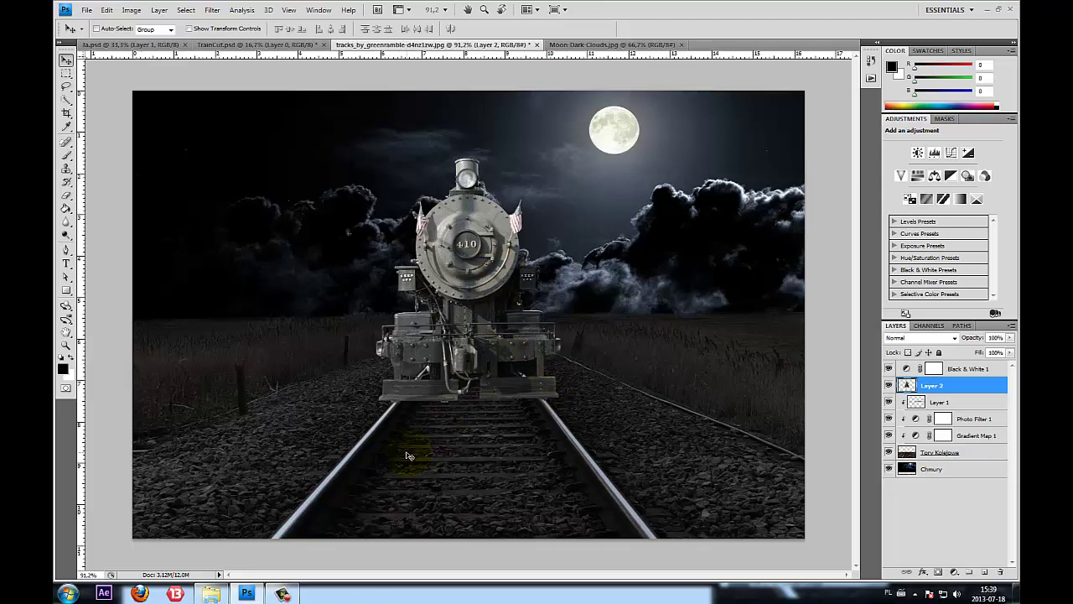
{"action": "left_click", "coordinate": [956, 572]}
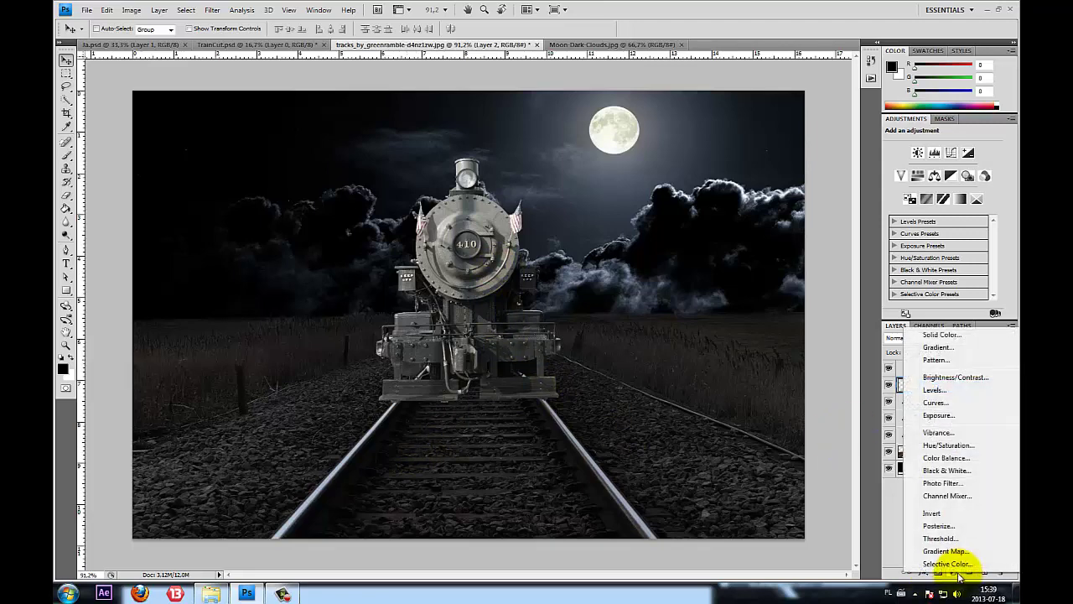
{"action": "left_click", "coordinate": [973, 470]}
{"action": "right_click", "coordinate": [959, 384]}
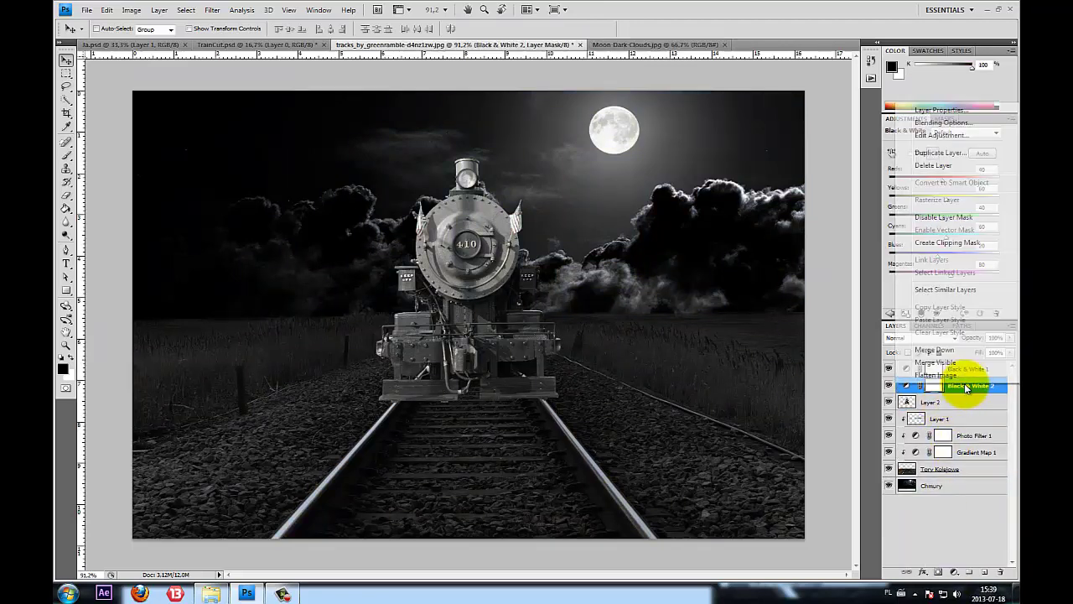
{"action": "left_click", "coordinate": [973, 243]}
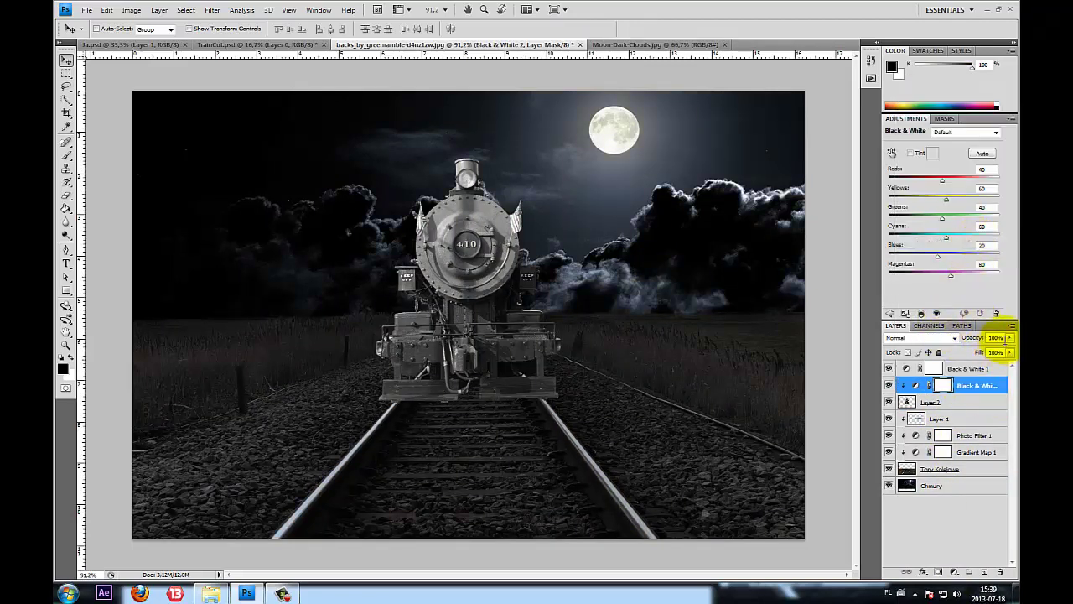
{"action": "left_click_drag", "start_coordinate": [1005, 337], "coordinate": [977, 354]}
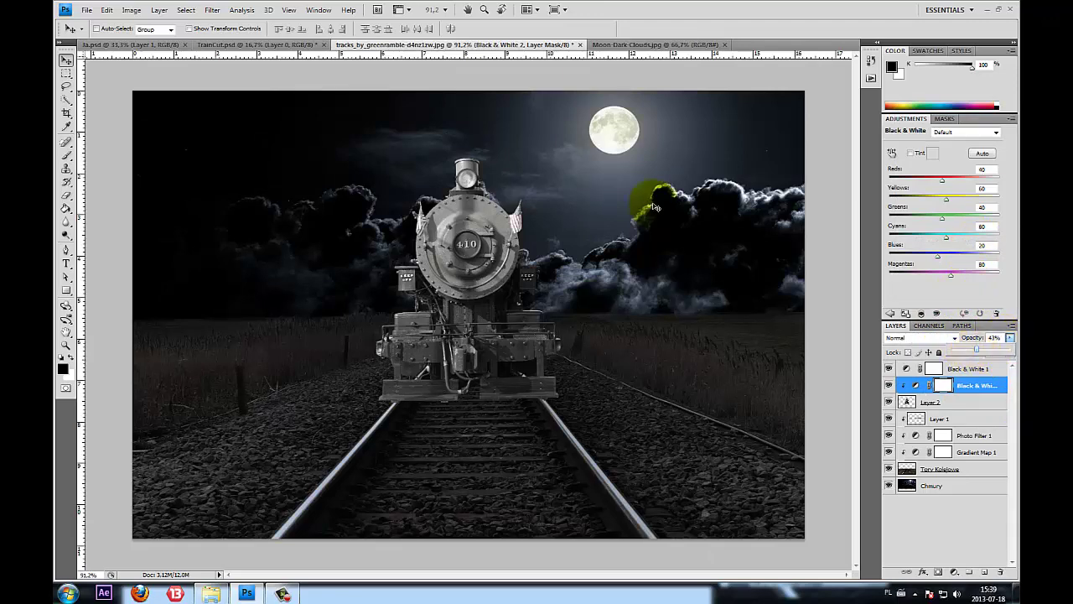
{"action": "left_click", "coordinate": [131, 10]}
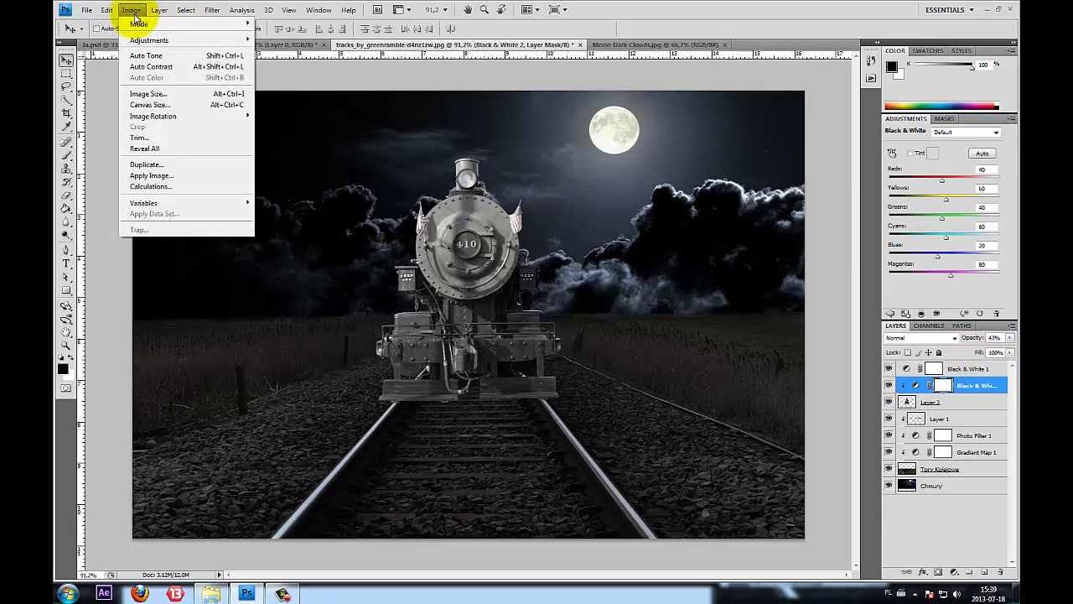
{"action": "mouse_move", "coordinate": [149, 39]}
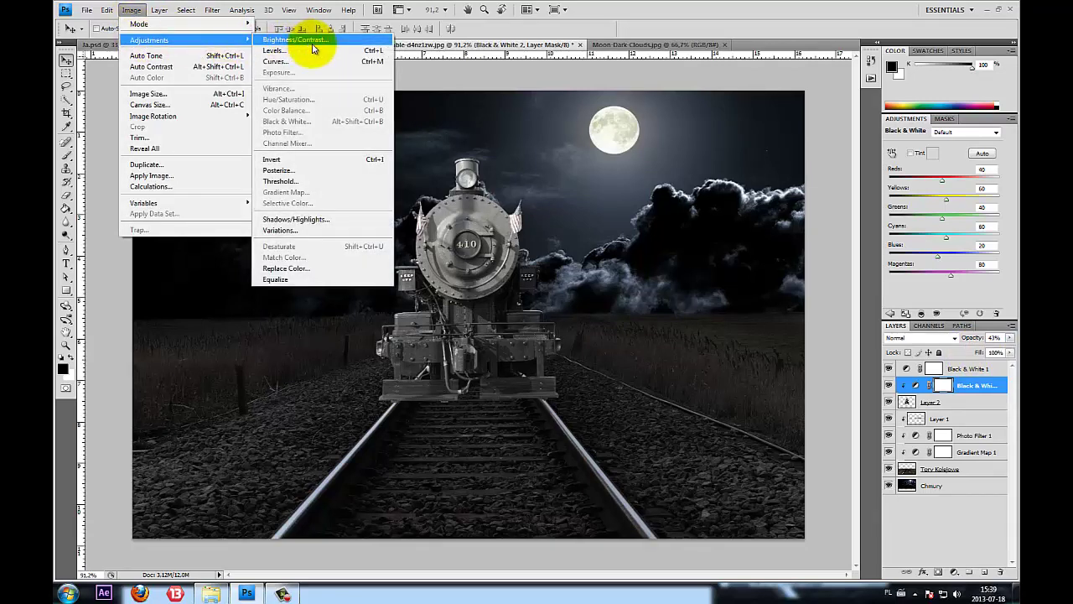
Darken the Layer 2 locomotive with Brightness/Contrast set to brightness -63
{"action": "left_click", "coordinate": [946, 404]}
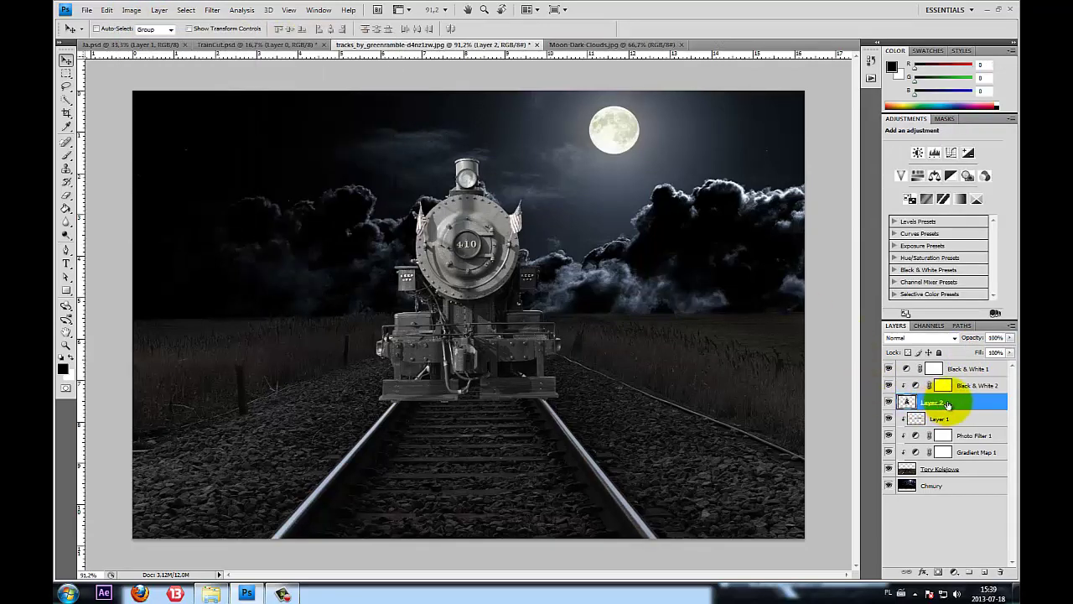
{"action": "left_click", "coordinate": [132, 10]}
{"action": "mouse_move", "coordinate": [149, 39]}
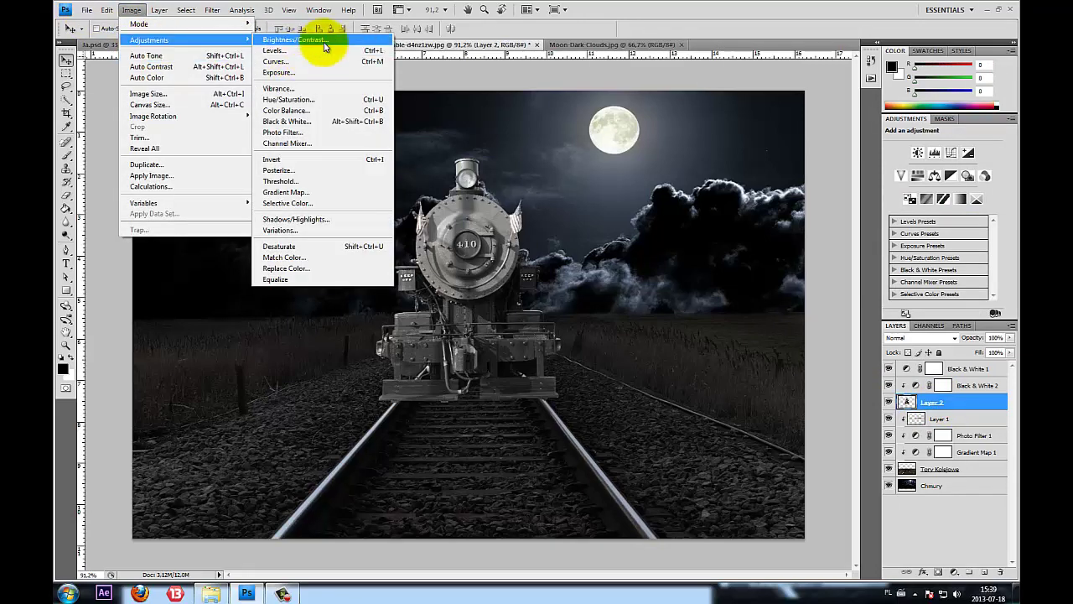
{"action": "left_click", "coordinate": [326, 41]}
{"action": "mouse_move", "coordinate": [598, 76]}
{"action": "left_mouse_down"}
{"action": "mouse_move", "coordinate": [678, 79]}
{"action": "mouse_move", "coordinate": [662, 117]}
{"action": "mouse_move", "coordinate": [640, 126]}
{"action": "mouse_move", "coordinate": [690, 142]}
{"action": "left_mouse_up"}
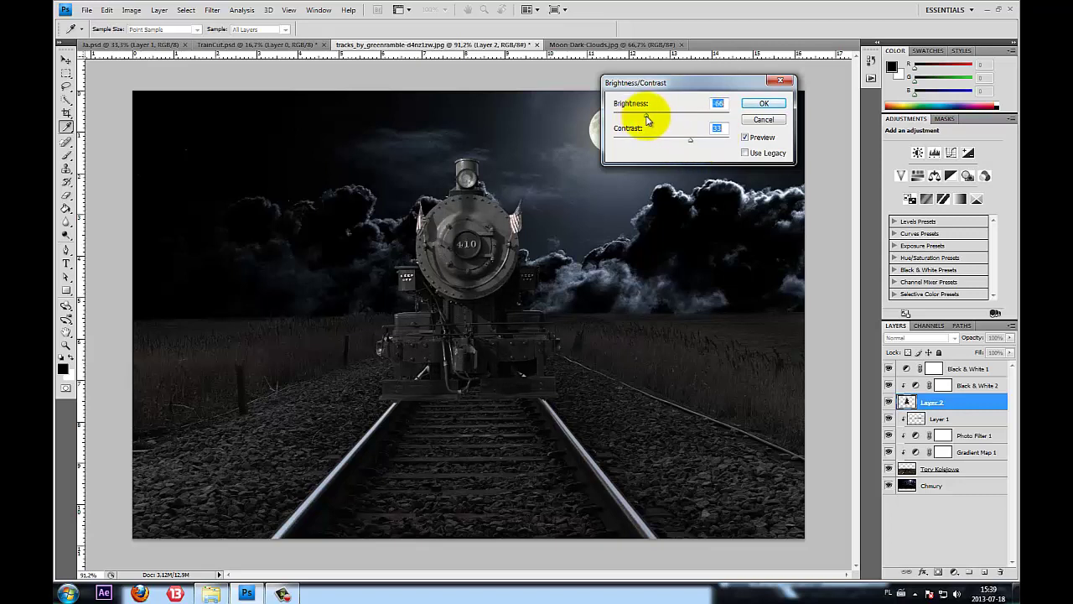
{"action": "mouse_move", "coordinate": [647, 120]}
{"action": "left_mouse_down"}
{"action": "mouse_move", "coordinate": [678, 139]}
{"action": "mouse_move", "coordinate": [615, 143]}
{"action": "mouse_move", "coordinate": [694, 149]}
{"action": "left_mouse_up"}
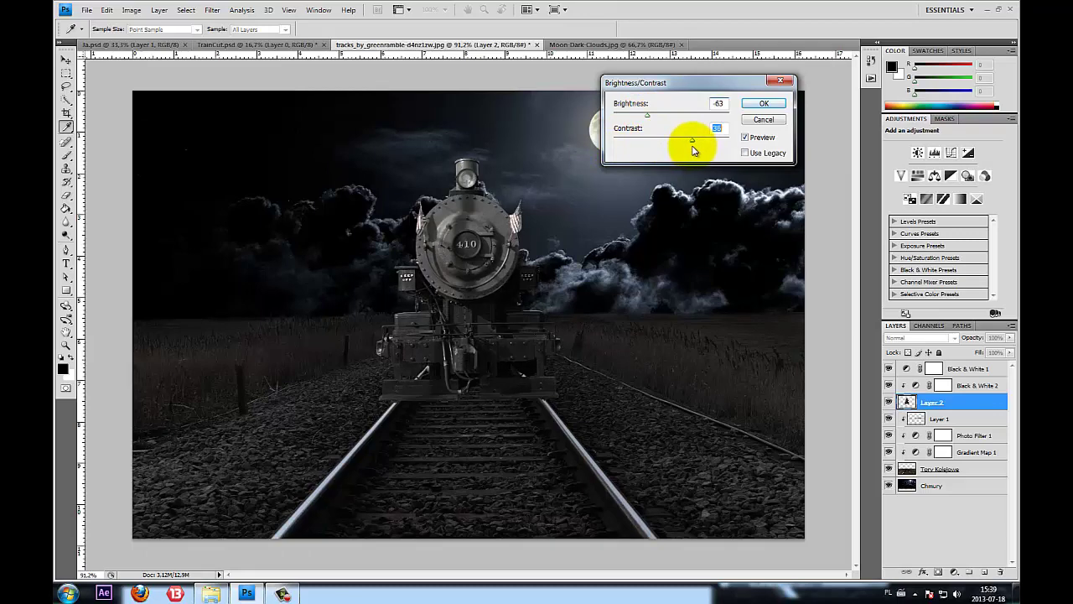
{"action": "left_click", "coordinate": [764, 103]}
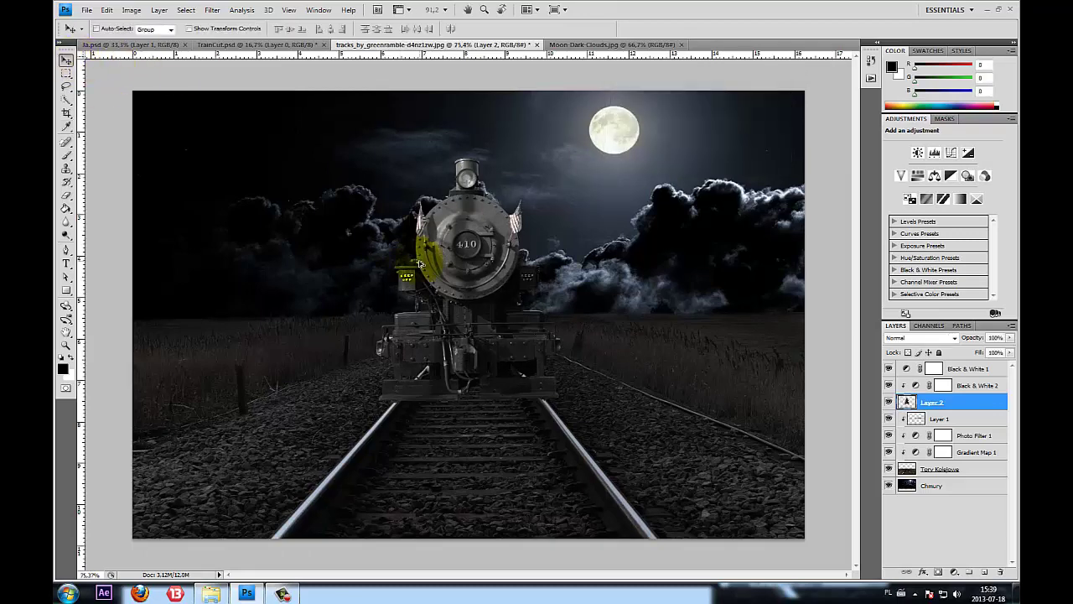
Alt-drag a copy of Gradient Map 1 above Black & White 2 and clip it to the locomotive
{"action": "key", "text": "ctrl+minus"}
{"action": "key", "text": "ctrl+plus"}
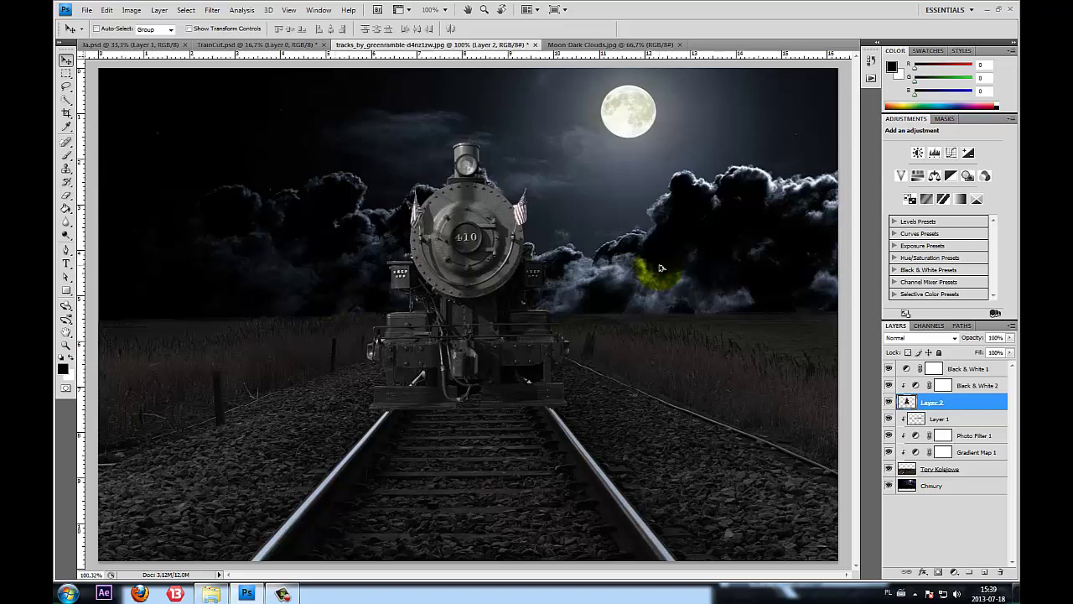
{"action": "key", "text": "alt"}
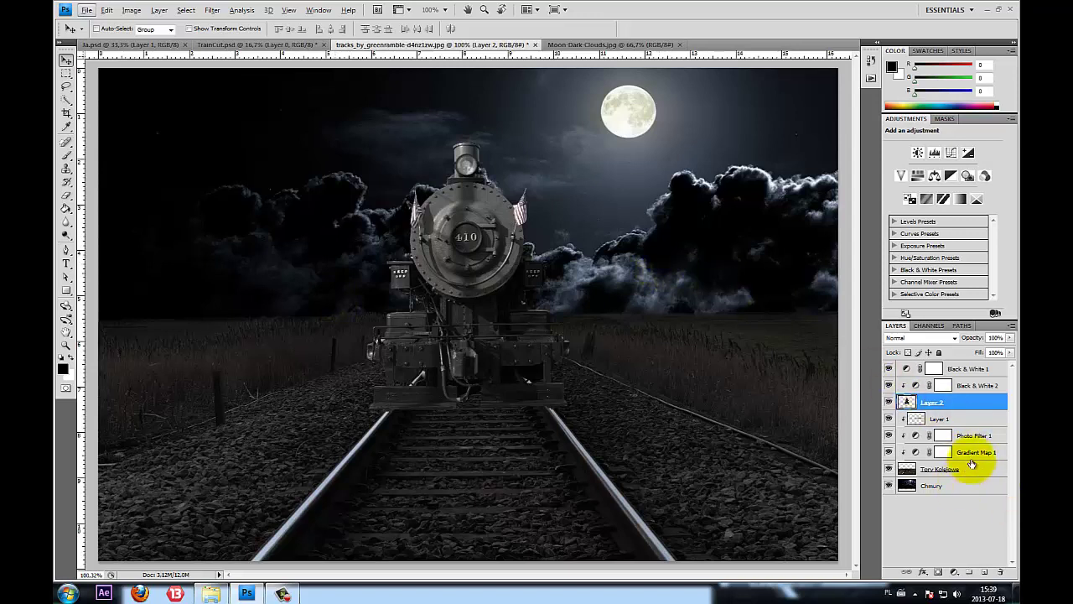
{"action": "left_click", "coordinate": [973, 454]}
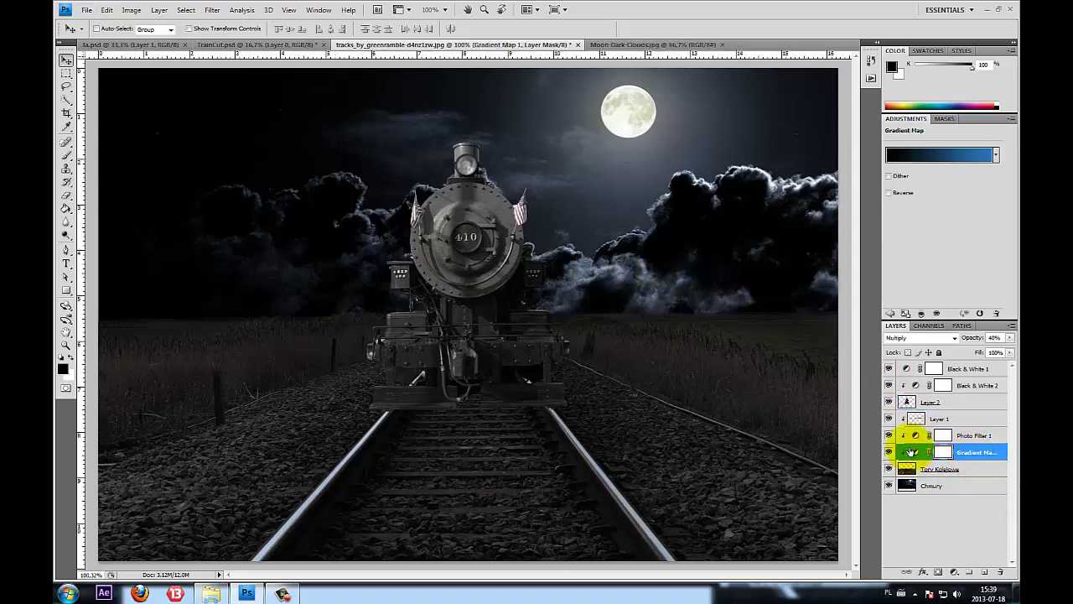
{"action": "left_click_drag", "start_coordinate": [912, 453], "coordinate": [961, 378]}
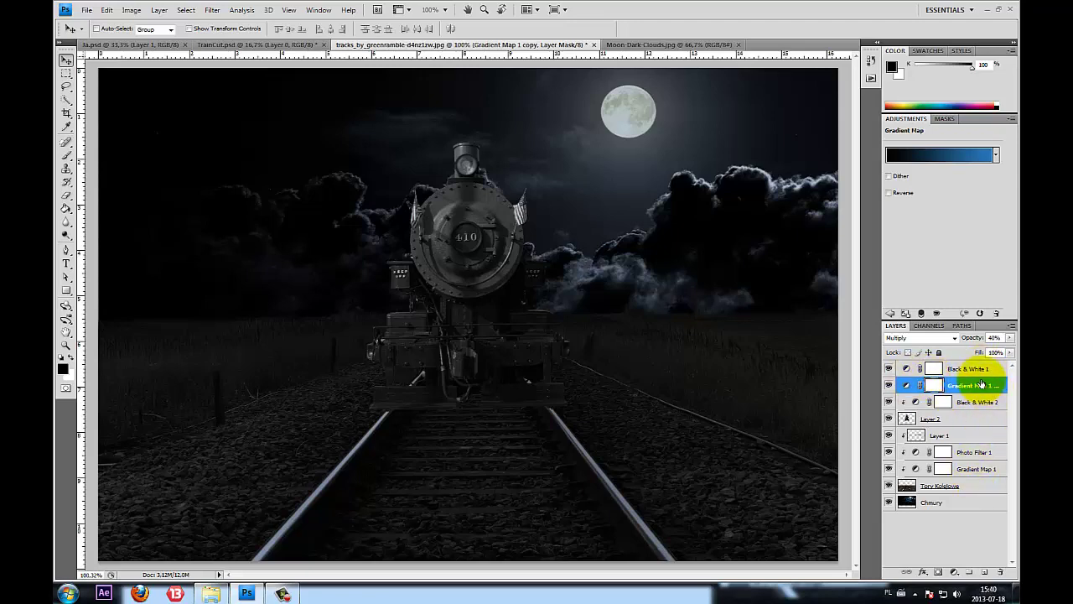
{"action": "right_click", "coordinate": [982, 384]}
{"action": "left_click", "coordinate": [987, 238]}
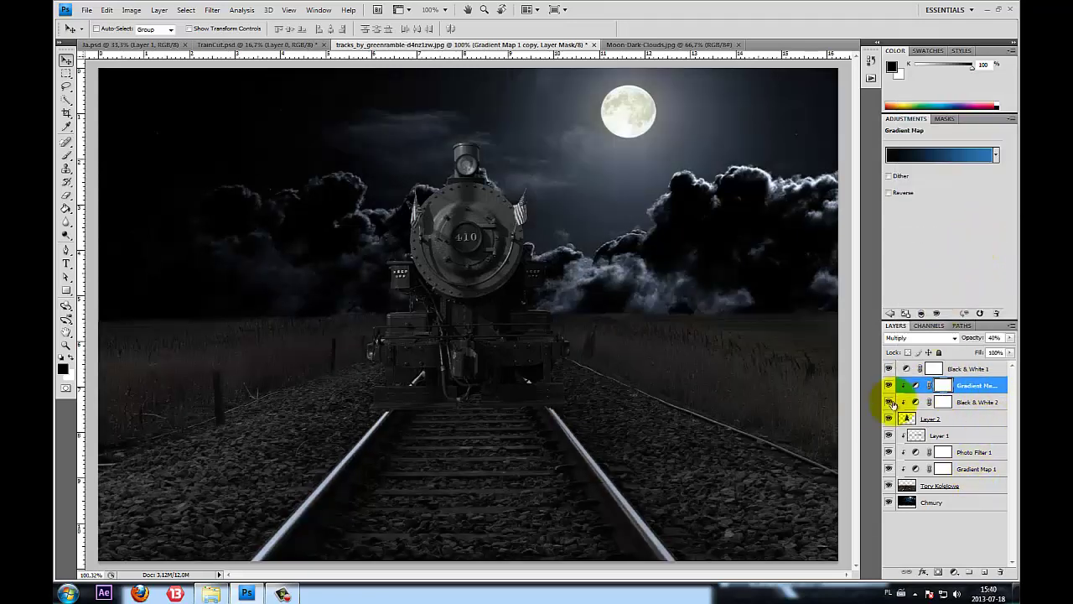
Set the gradient map copy to 25% opacity in Darken mode and toggle it to compare
{"action": "left_click_drag", "start_coordinate": [1010, 338], "coordinate": [965, 359]}
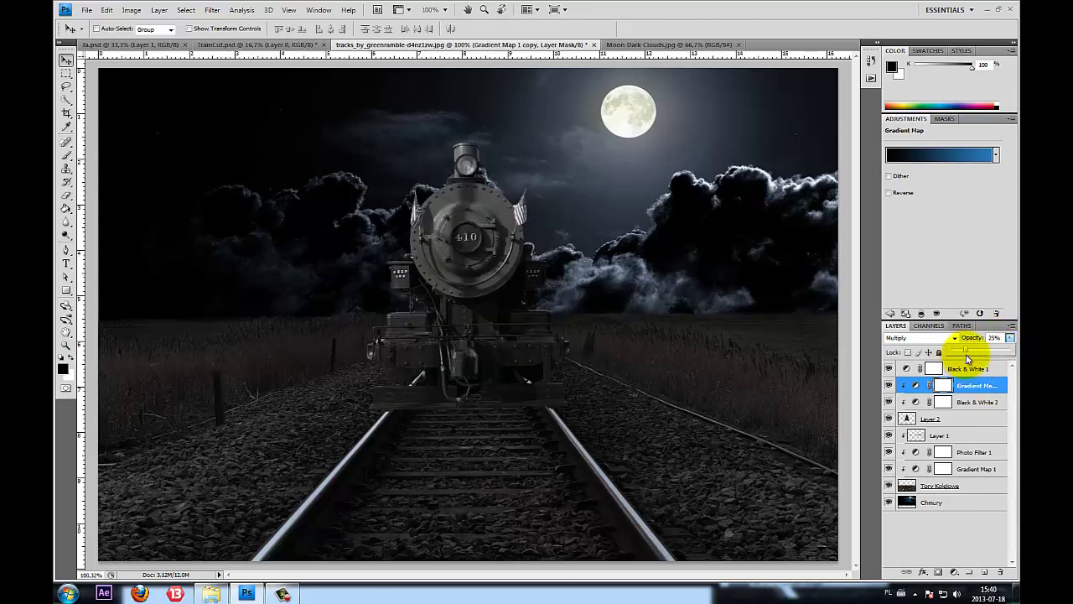
{"action": "left_click_drag", "start_coordinate": [968, 357], "coordinate": [966, 358]}
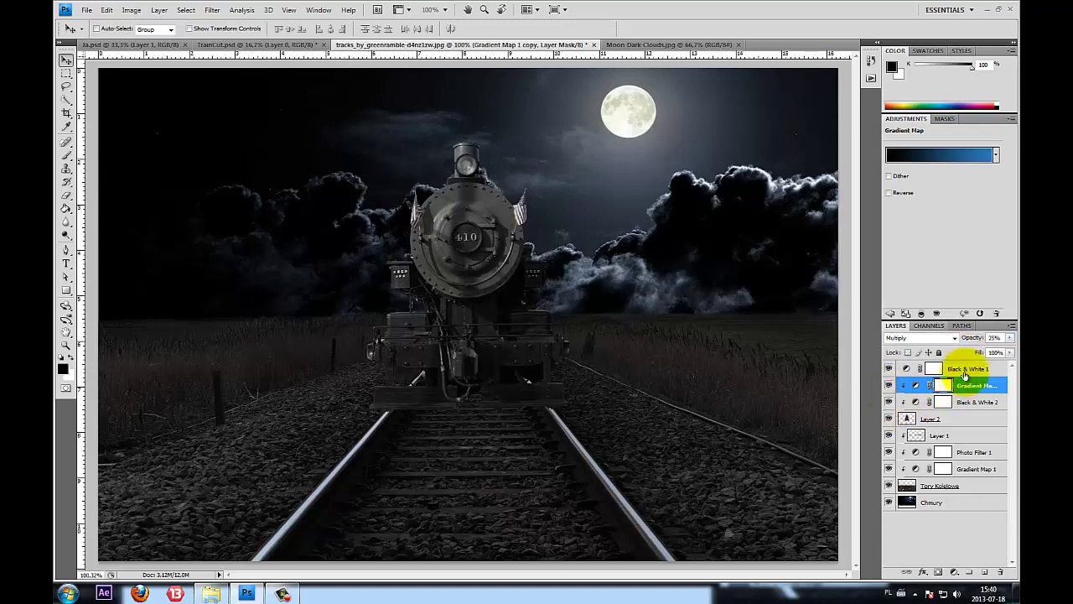
{"action": "left_click", "coordinate": [951, 337]}
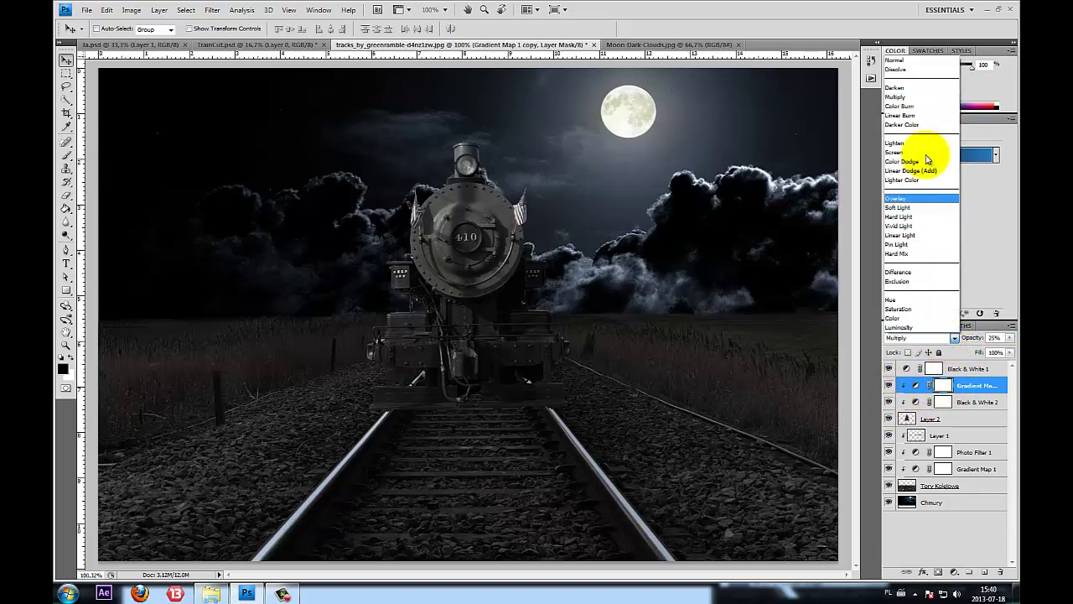
{"action": "left_click", "coordinate": [921, 92]}
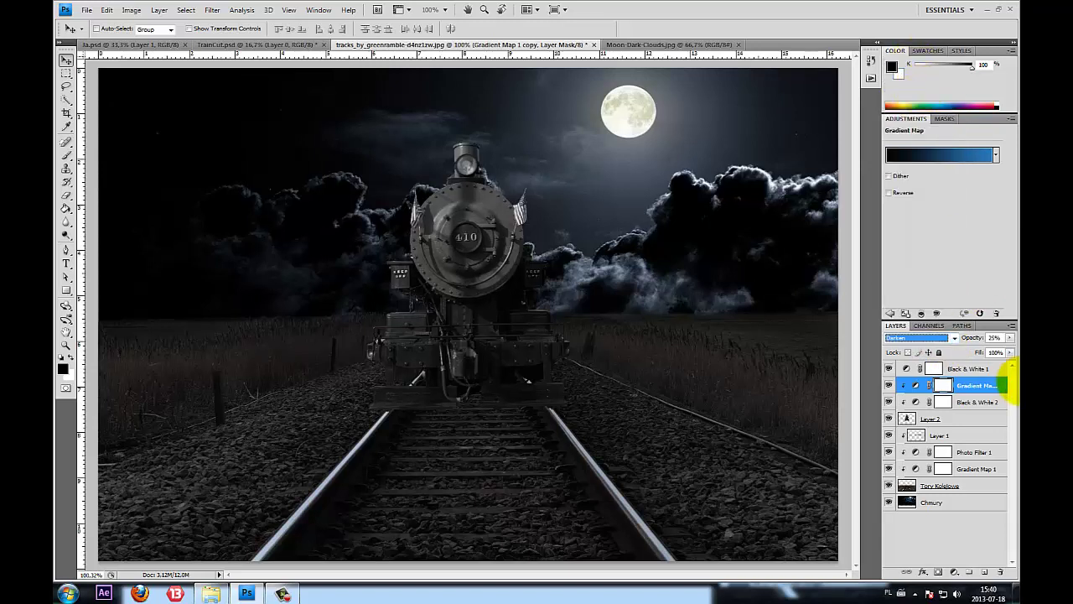
{"action": "left_click", "coordinate": [889, 385]}
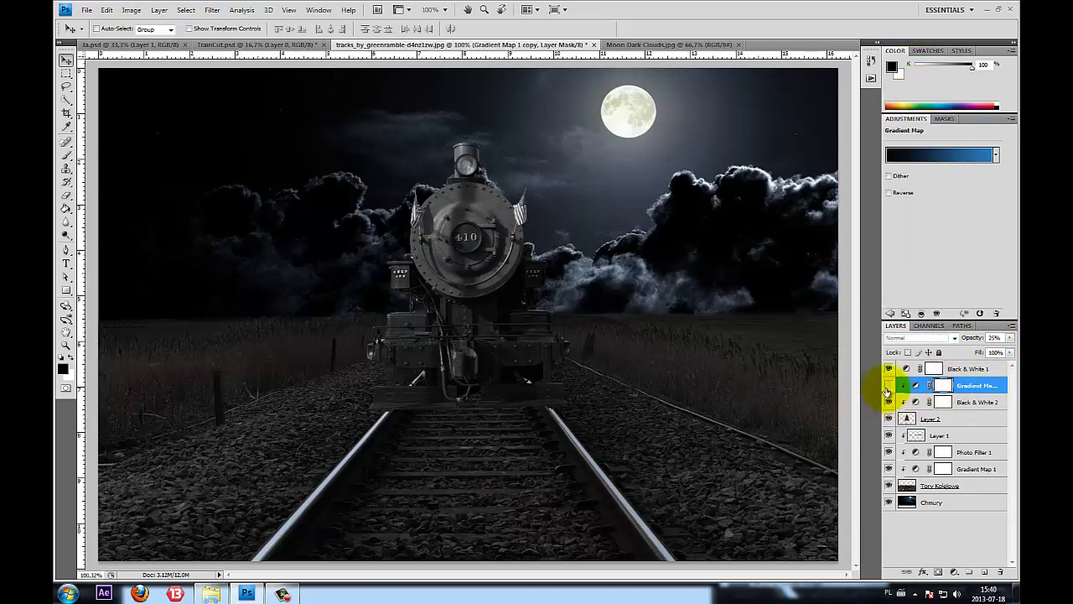
Select the locomotive's Layer 2 and switch to the Eraser tool
{"action": "scroll", "coordinate": [210, 349], "scroll_direction": "down", "scroll_amount": 2}
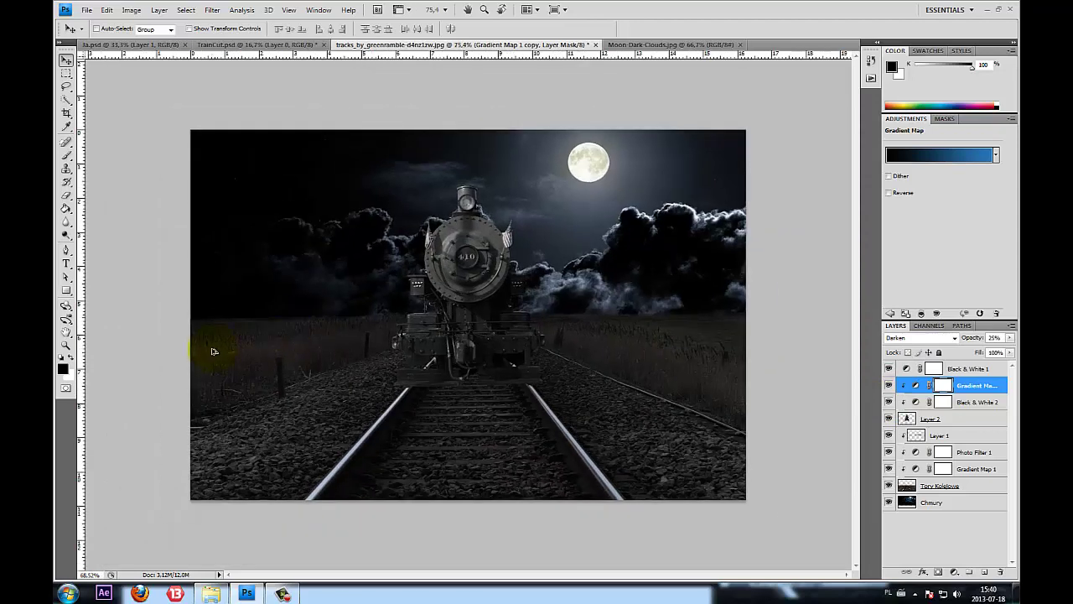
{"action": "scroll", "coordinate": [211, 350], "scroll_direction": "down", "scroll_amount": 1}
{"action": "scroll", "coordinate": [206, 349], "scroll_direction": "up", "scroll_amount": 1}
{"action": "scroll", "coordinate": [214, 352], "scroll_direction": "up", "scroll_amount": 1}
{"action": "scroll", "coordinate": [211, 351], "scroll_direction": "up", "scroll_amount": 1}
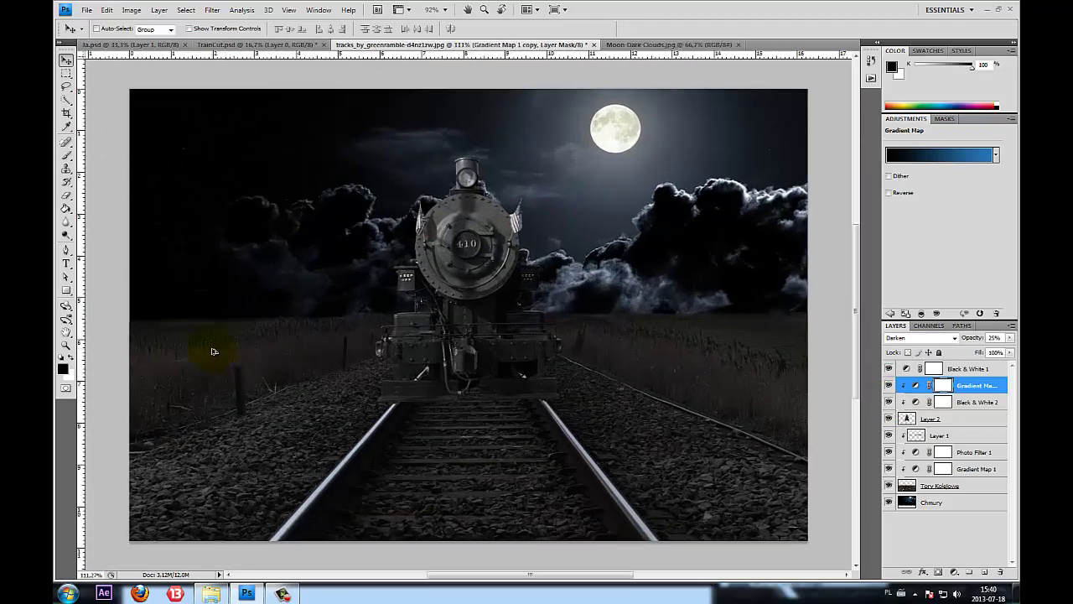
{"action": "scroll", "coordinate": [210, 352], "scroll_direction": "up", "scroll_amount": 1}
{"action": "scroll", "coordinate": [635, 347], "scroll_direction": "up", "scroll_amount": 1}
{"action": "scroll", "coordinate": [518, 208], "scroll_direction": "up", "scroll_amount": 3}
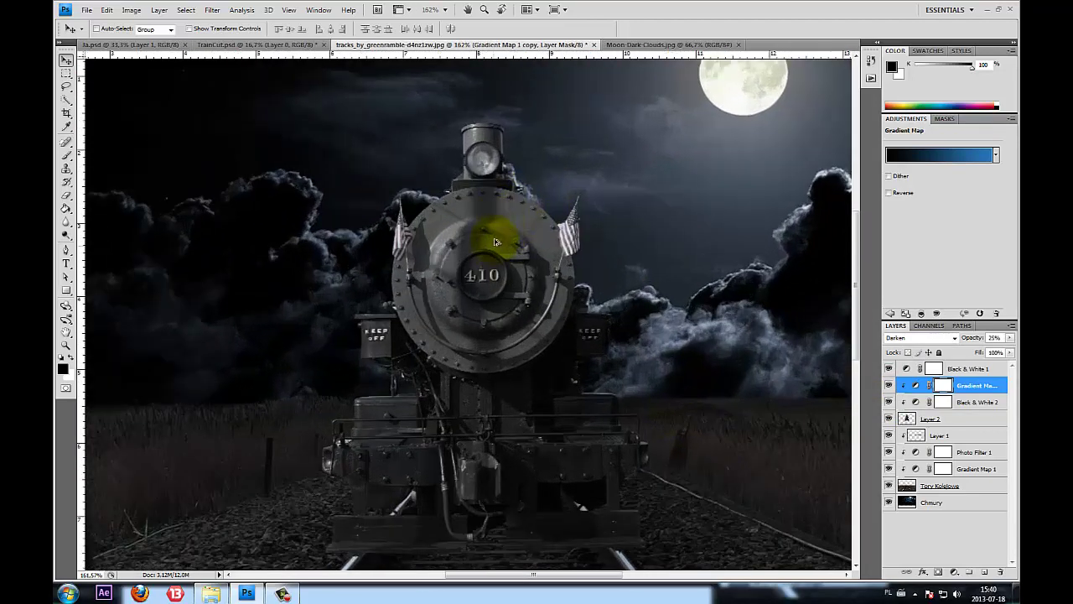
{"action": "scroll", "coordinate": [378, 194], "scroll_direction": "up", "scroll_amount": 2}
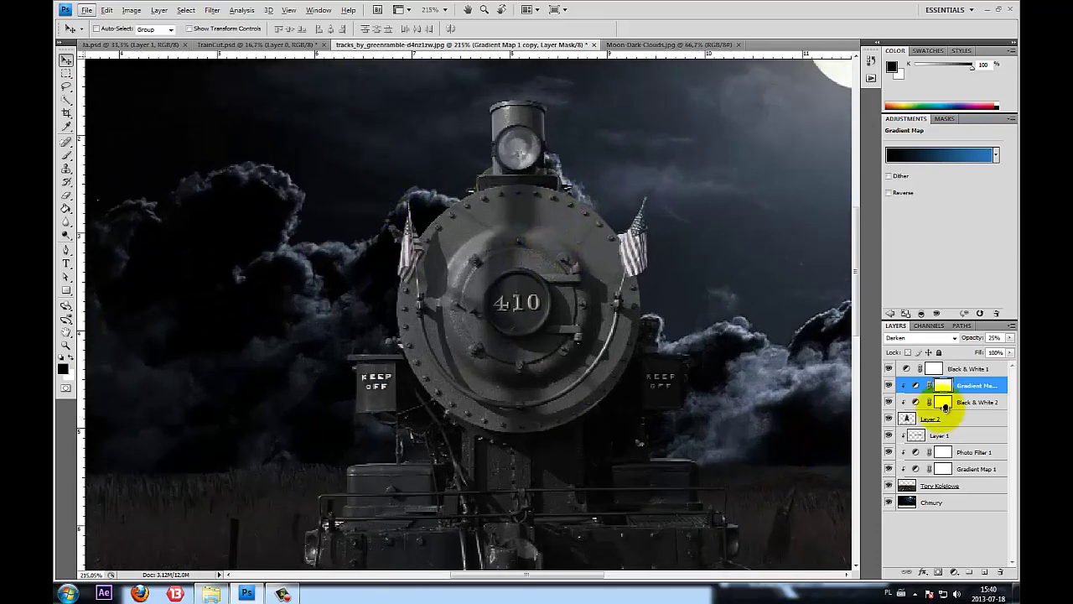
{"action": "left_click", "coordinate": [983, 426]}
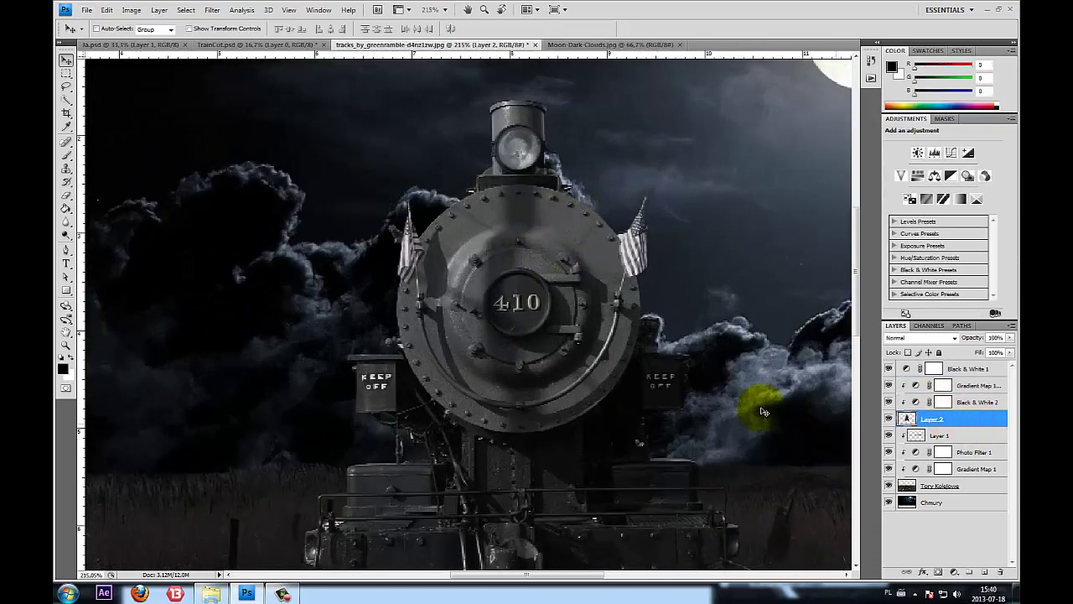
{"action": "left_click", "coordinate": [67, 195]}
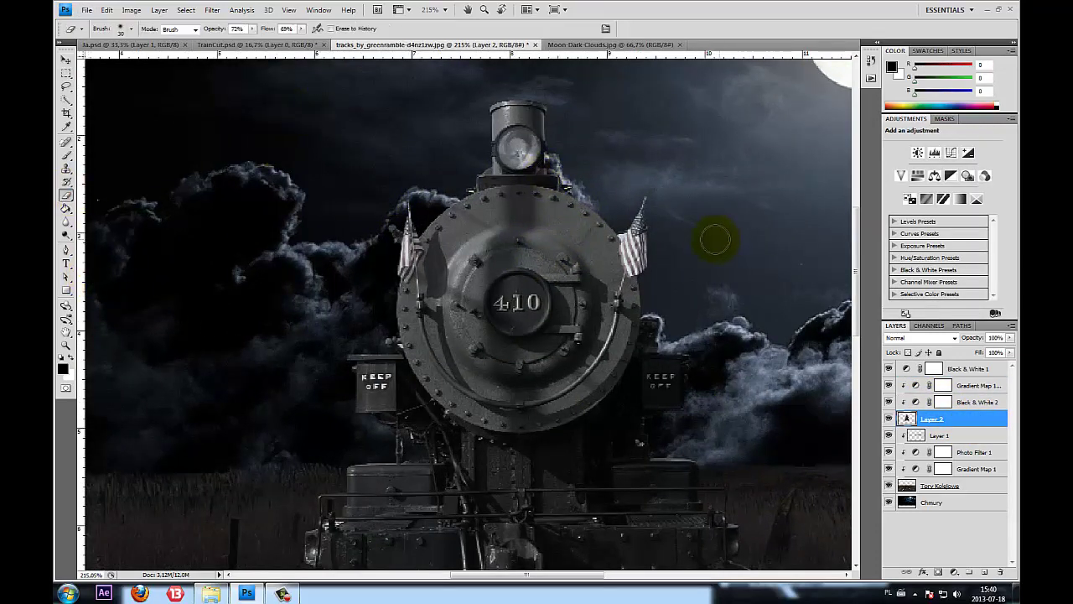
Set the eraser to 28% opacity, 30% flow and brush size 25
{"action": "scroll", "coordinate": [446, 205], "scroll_direction": "up", "scroll_amount": 1}
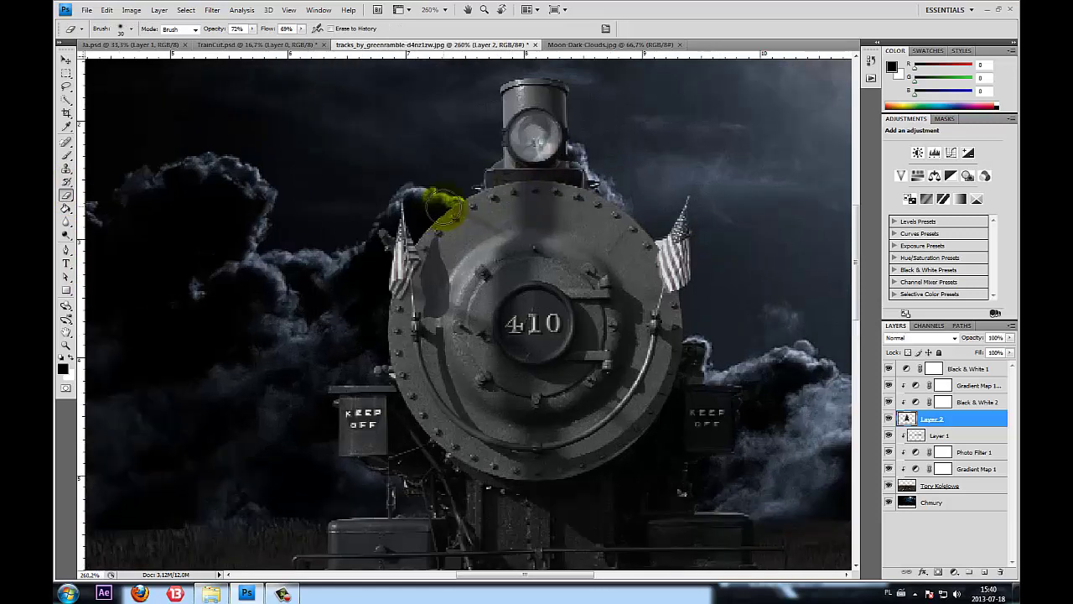
{"action": "scroll", "coordinate": [421, 165], "scroll_direction": "up", "scroll_amount": 1}
{"action": "scroll", "coordinate": [568, 232], "scroll_direction": "up", "scroll_amount": 3}
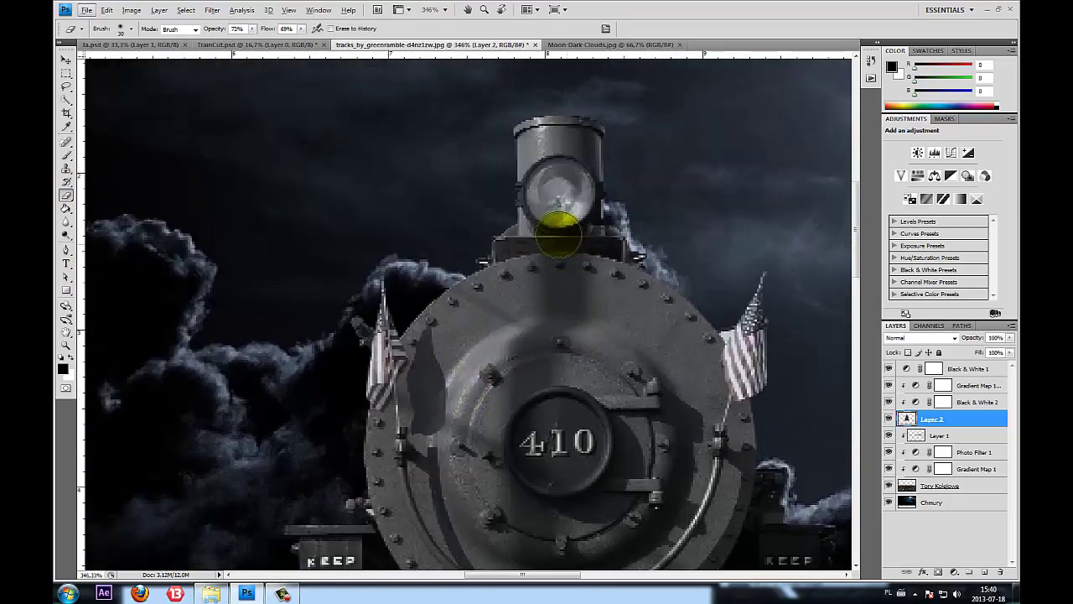
{"action": "left_click", "coordinate": [252, 29]}
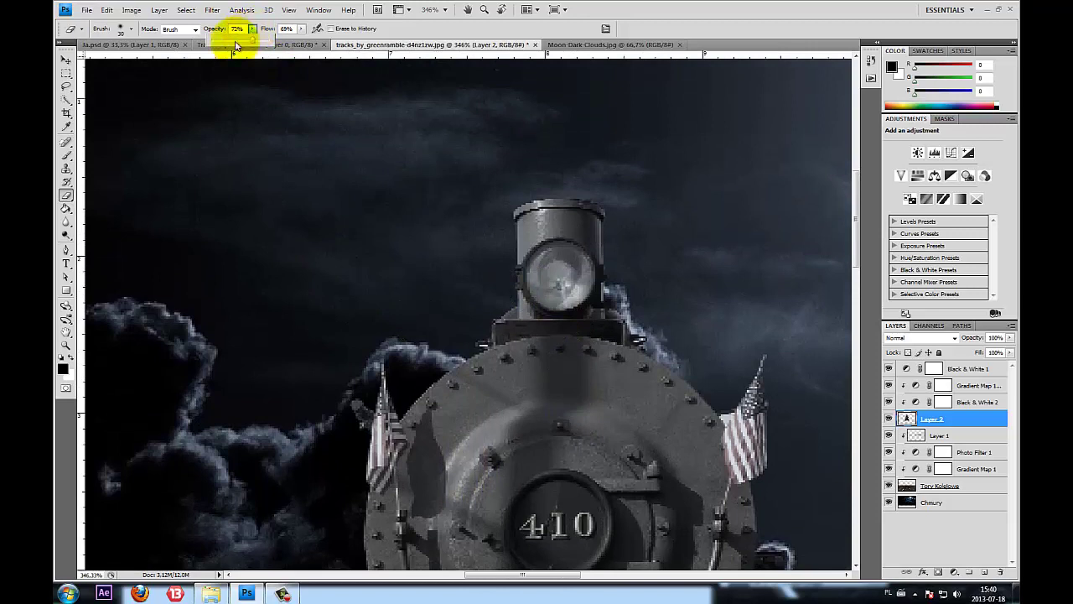
{"action": "left_click_drag", "start_coordinate": [230, 47], "coordinate": [279, 44]}
{"action": "left_click", "coordinate": [302, 29]}
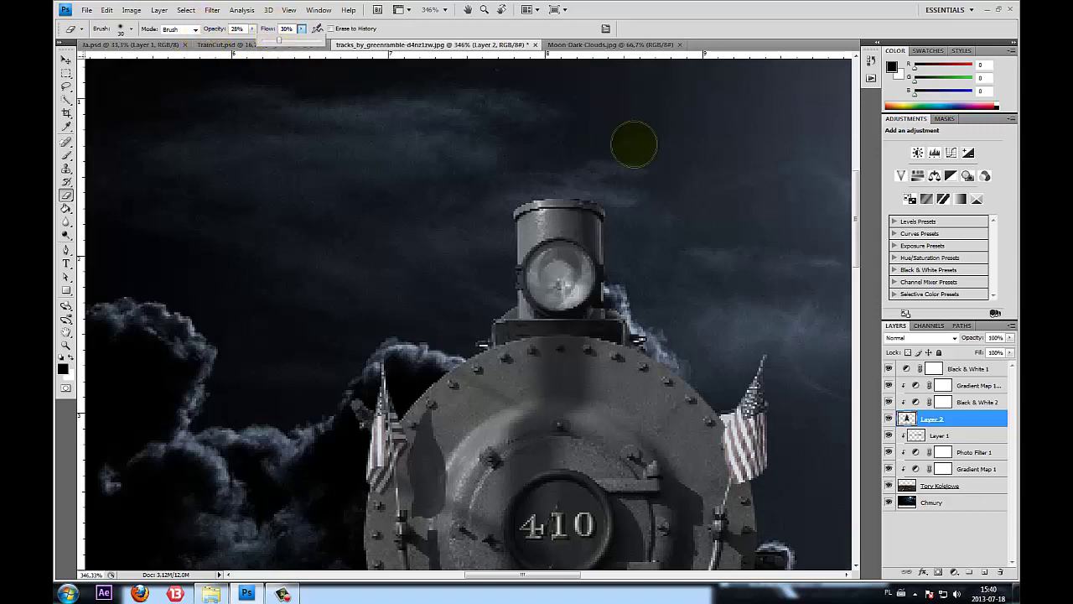
{"action": "left_click", "coordinate": [700, 26]}
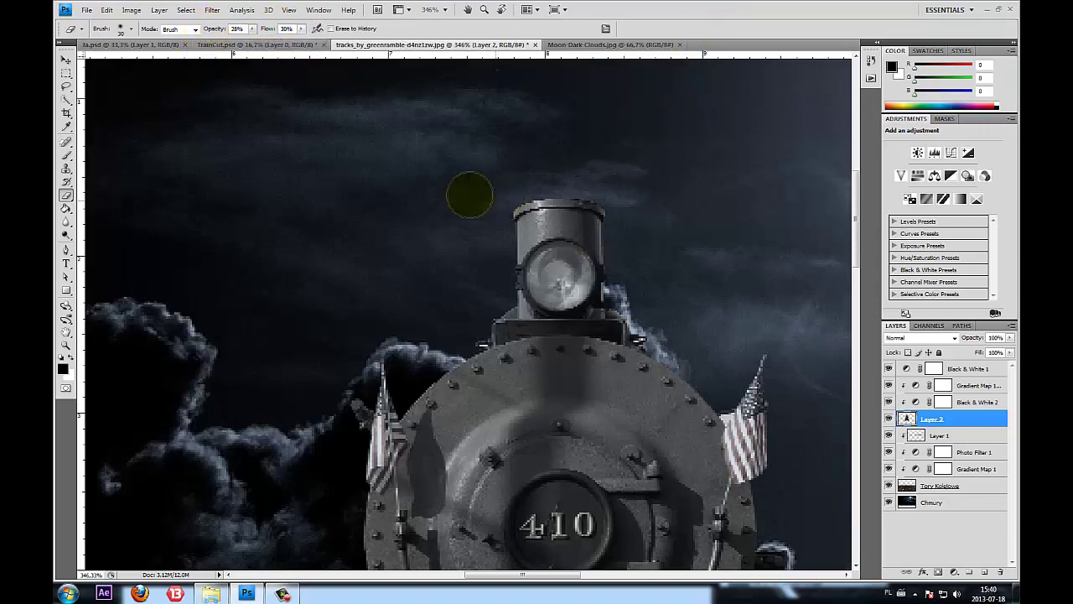
{"action": "left_click", "coordinate": [130, 29]}
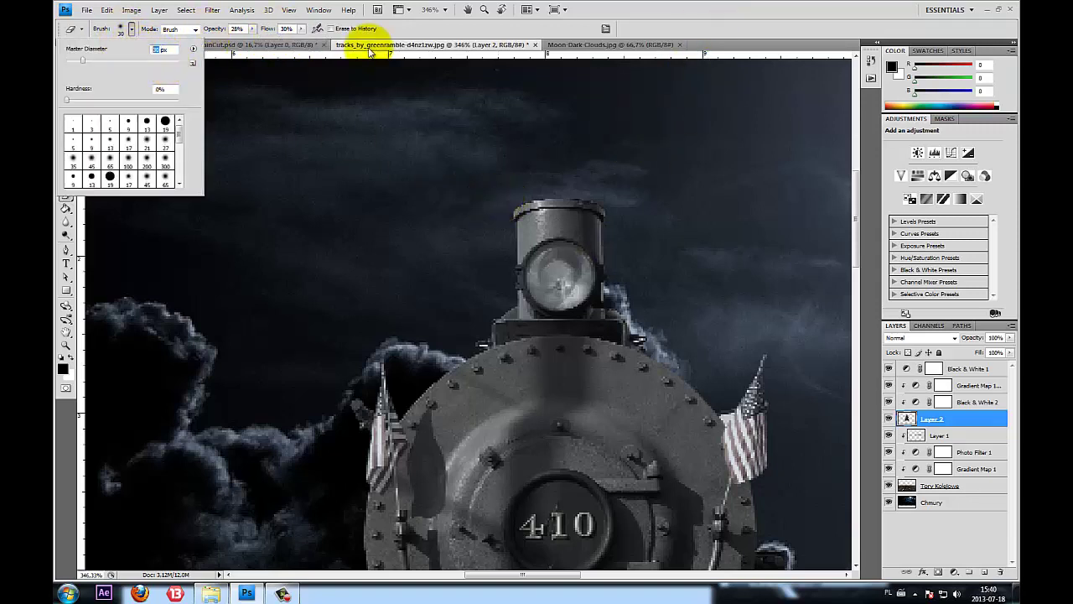
{"action": "type", "text": "25"}
{"action": "key", "text": "Return"}
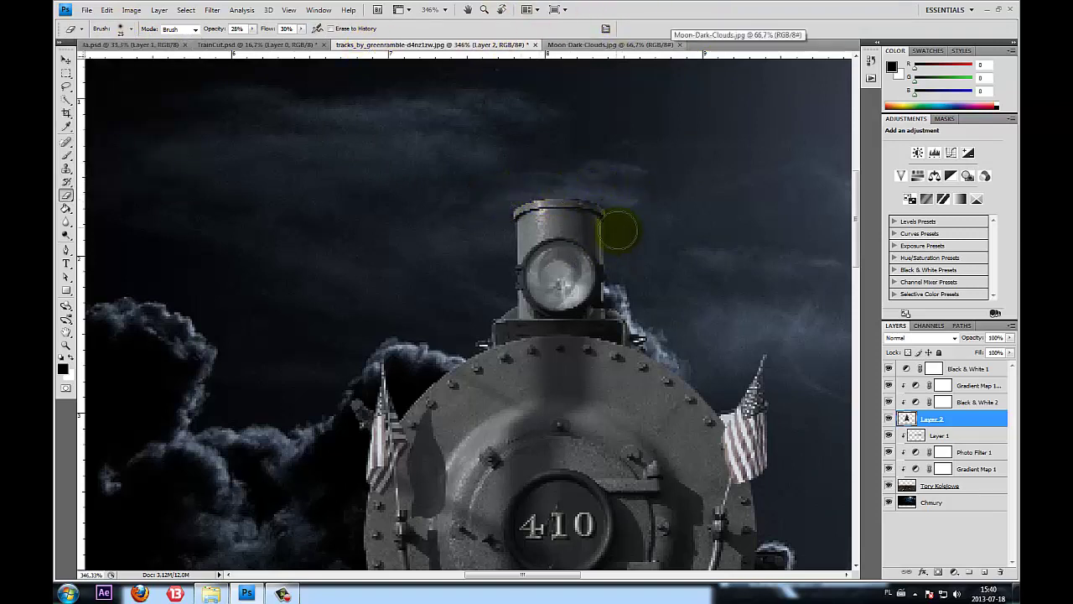
Softly erase the smokestack rim, the boiler's edges and the left flag
{"action": "mouse_move", "coordinate": [618, 201]}
{"action": "left_mouse_down"}
{"action": "mouse_move", "coordinate": [584, 182]}
{"action": "mouse_move", "coordinate": [516, 197]}
{"action": "left_mouse_up"}
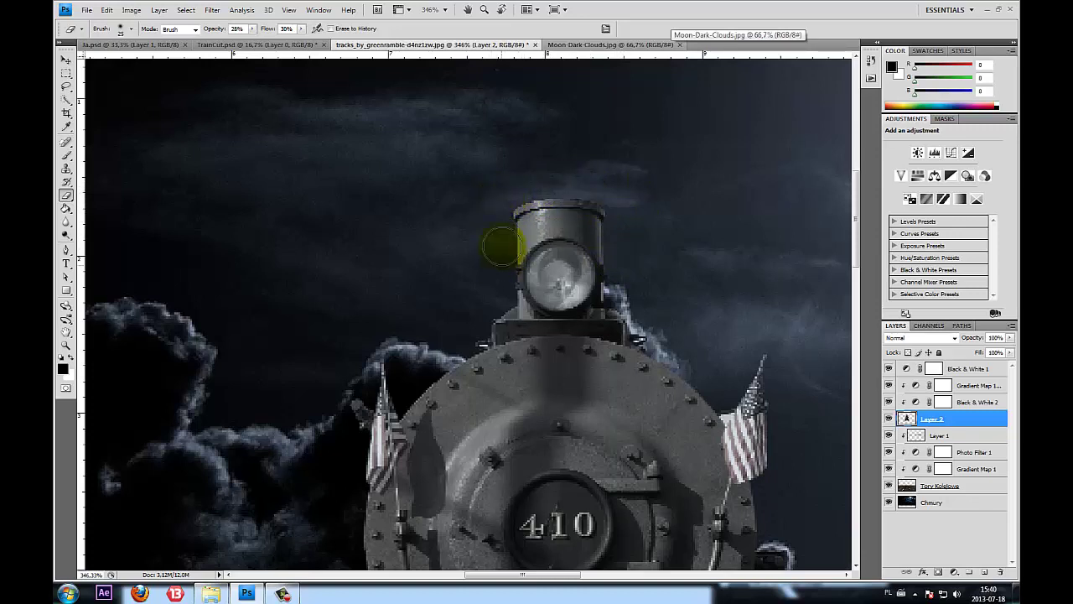
{"action": "left_click_drag", "start_coordinate": [502, 246], "coordinate": [501, 289]}
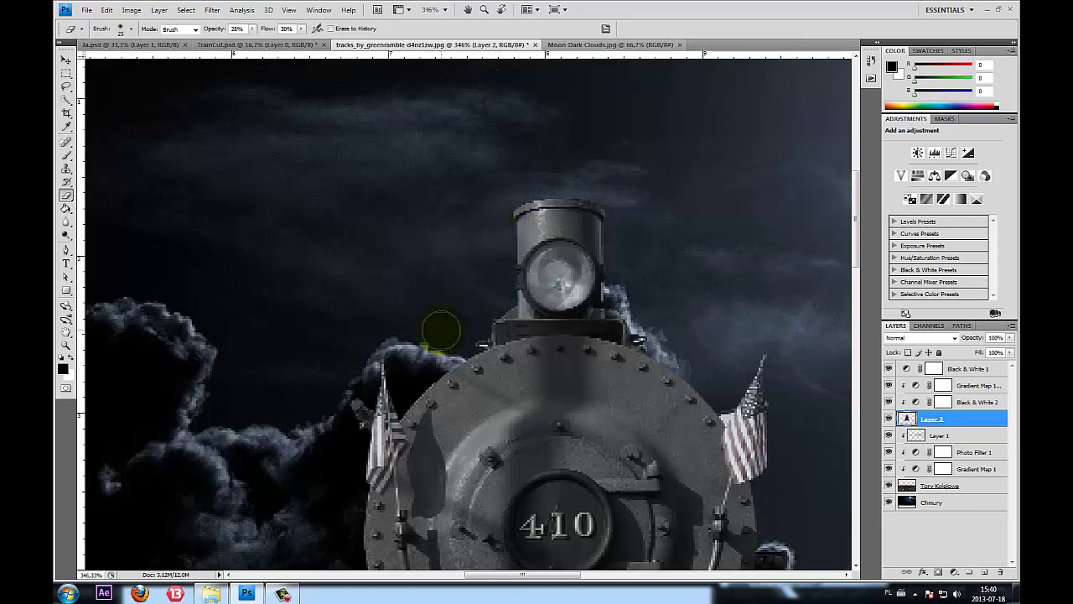
{"action": "scroll", "coordinate": [479, 408], "scroll_direction": "down", "scroll_amount": 1}
{"action": "scroll", "coordinate": [427, 276], "scroll_direction": "down", "scroll_amount": 2}
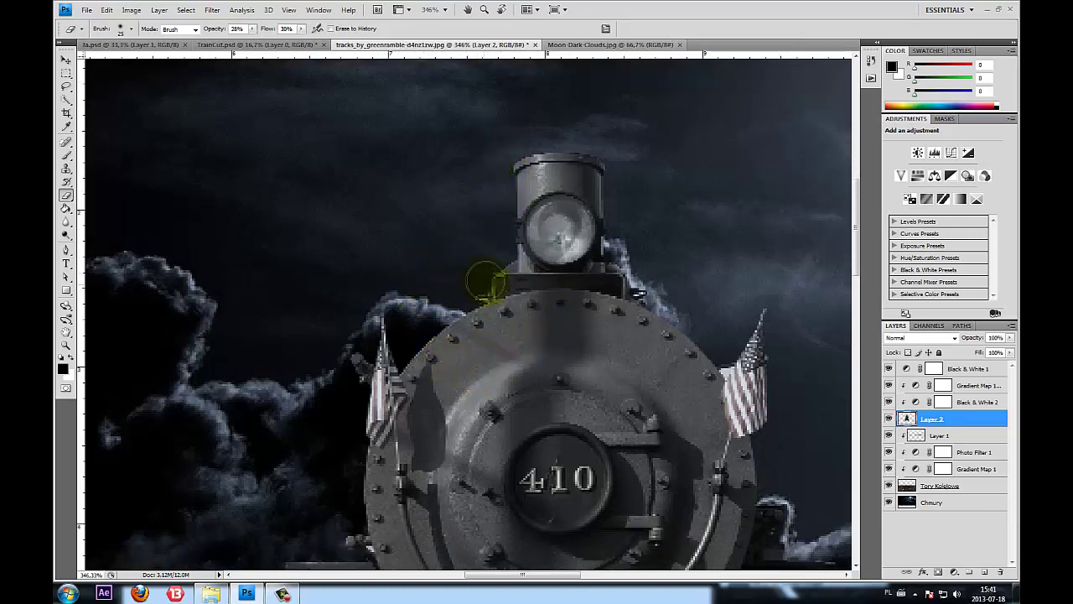
{"action": "left_click_drag", "start_coordinate": [450, 307], "coordinate": [433, 325]}
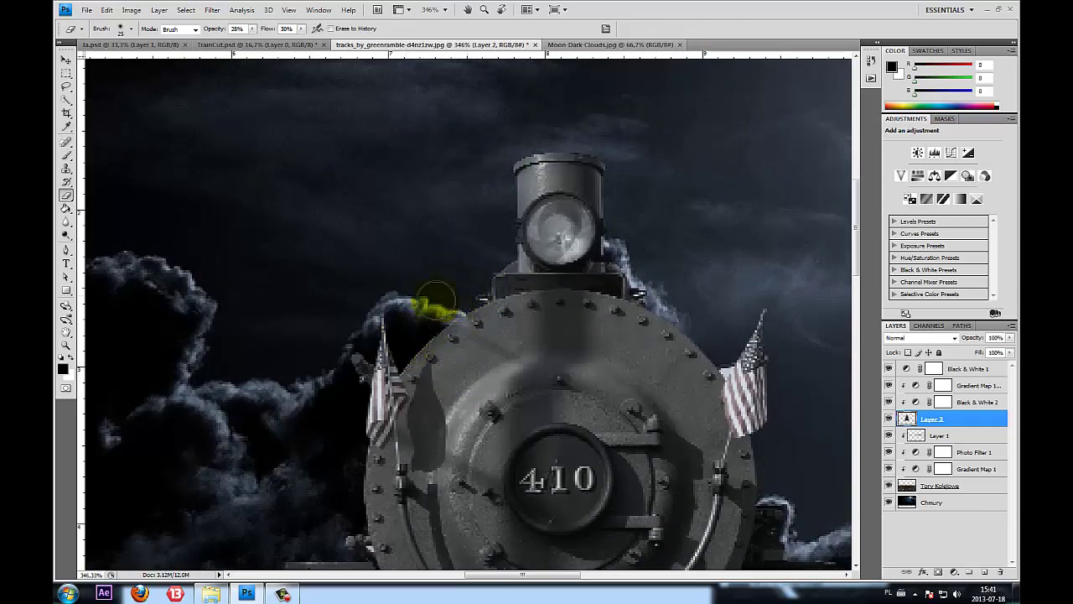
{"action": "mouse_move", "coordinate": [403, 321]}
{"action": "left_mouse_down"}
{"action": "mouse_move", "coordinate": [479, 298]}
{"action": "mouse_move", "coordinate": [383, 359]}
{"action": "mouse_move", "coordinate": [412, 334]}
{"action": "left_mouse_up"}
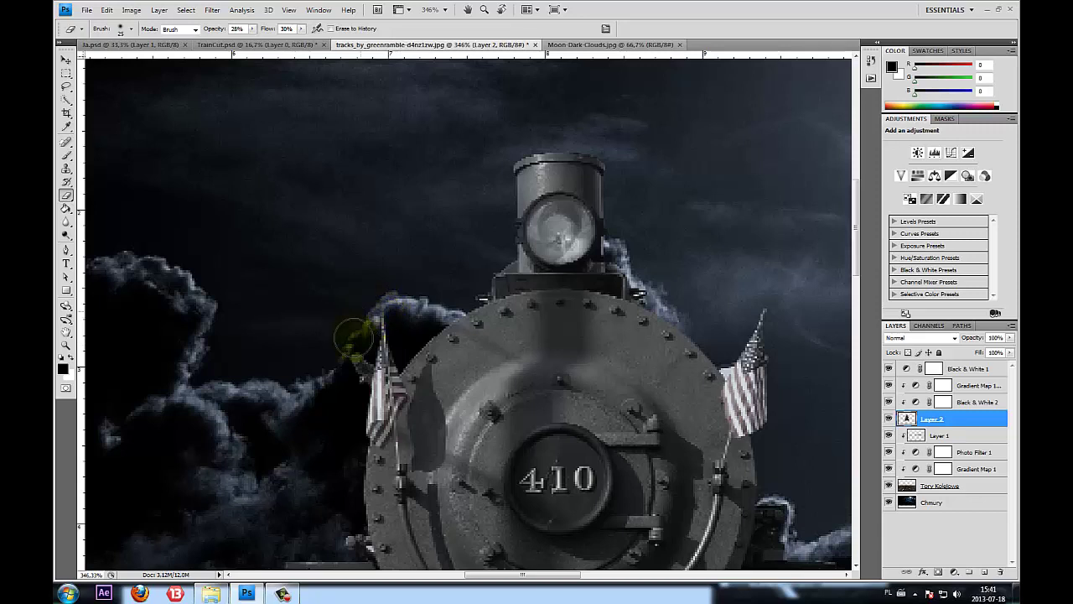
{"action": "mouse_move", "coordinate": [353, 337]}
{"action": "left_mouse_down"}
{"action": "mouse_move", "coordinate": [372, 383]}
{"action": "mouse_move", "coordinate": [347, 450]}
{"action": "left_mouse_up"}
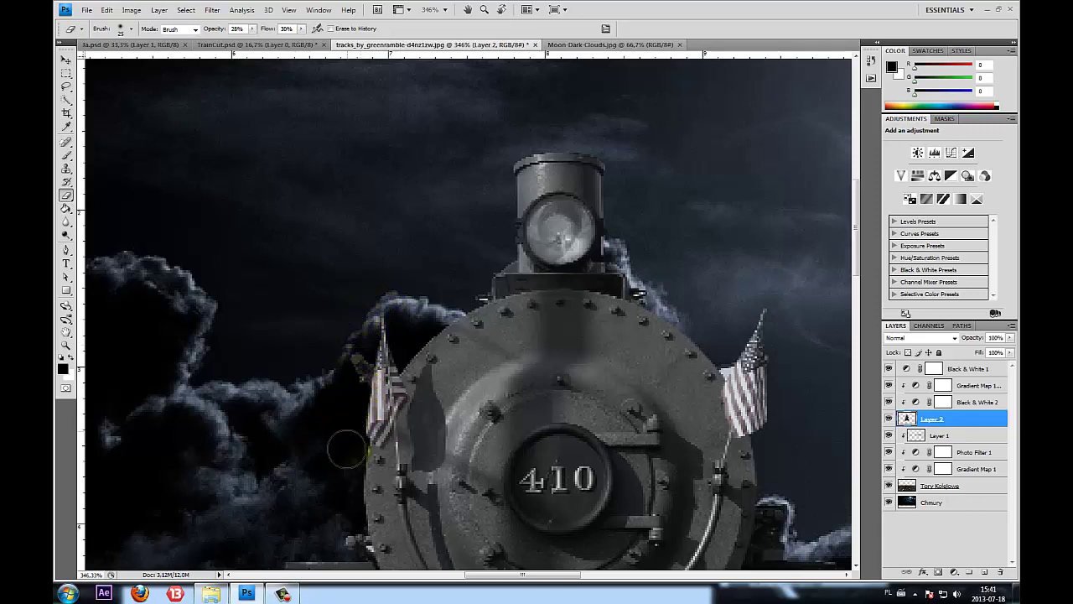
Erase the glow along the locomotive's lower left edge and zoom out
{"action": "scroll", "coordinate": [293, 436], "scroll_direction": "down", "scroll_amount": 2}
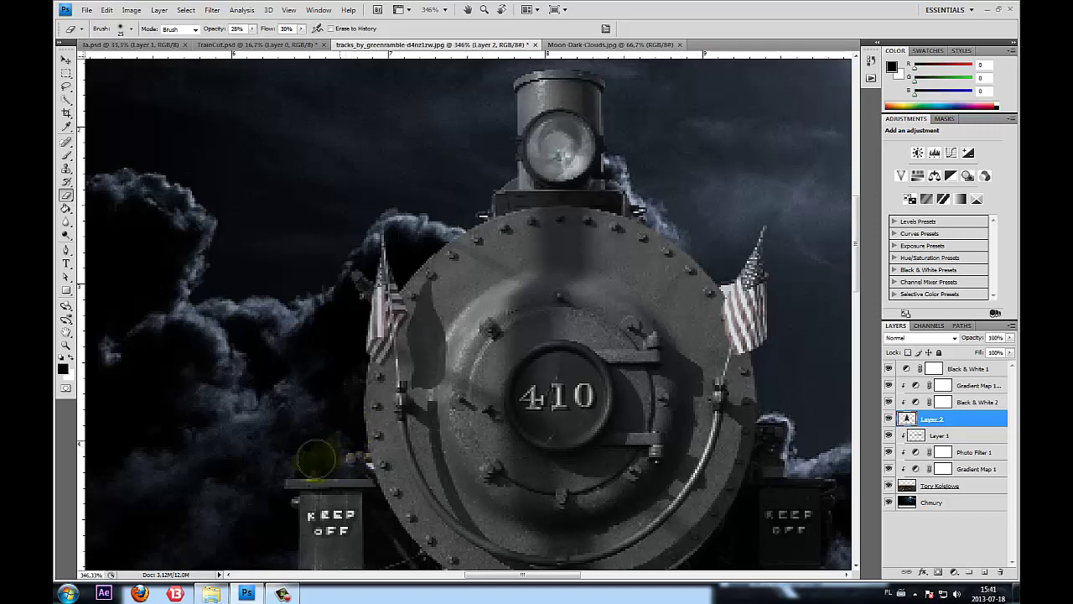
{"action": "scroll", "coordinate": [257, 457], "scroll_direction": "down", "scroll_amount": 2}
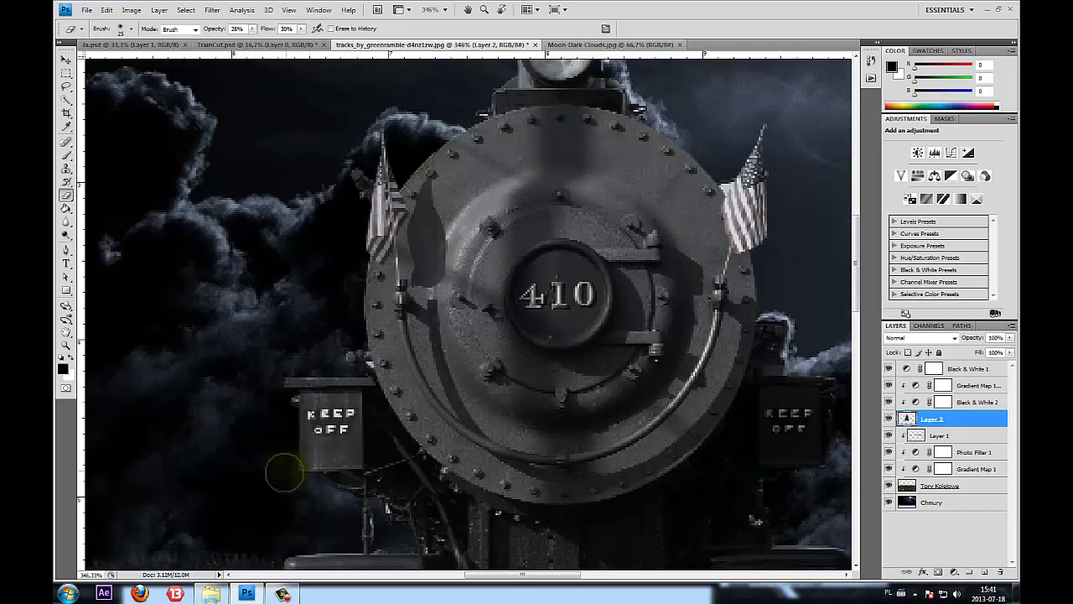
{"action": "scroll", "coordinate": [283, 495], "scroll_direction": "down", "scroll_amount": 1}
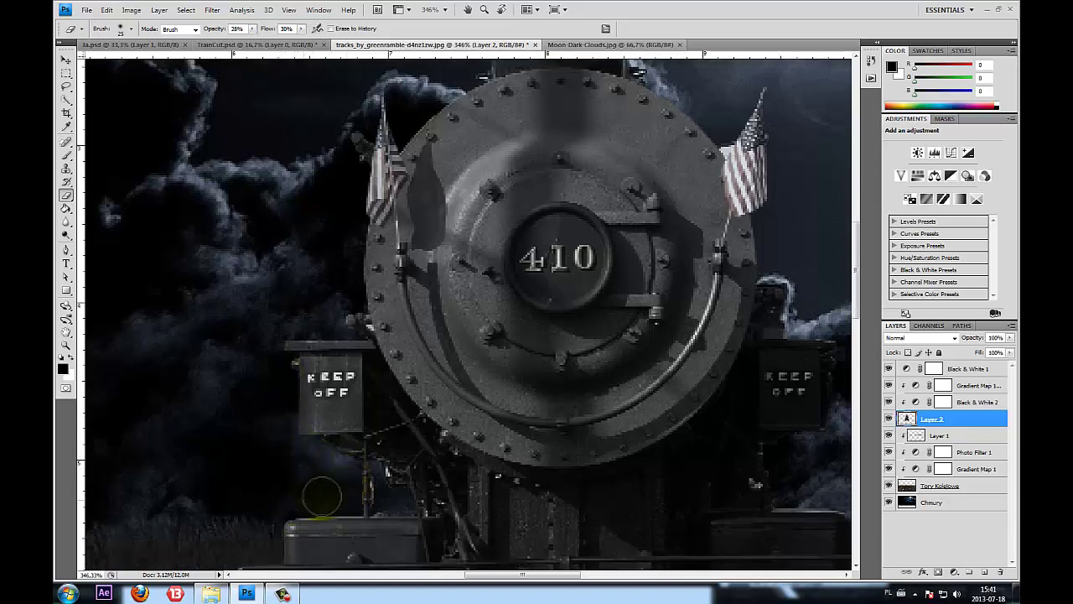
{"action": "scroll", "coordinate": [325, 481], "scroll_direction": "down", "scroll_amount": 2}
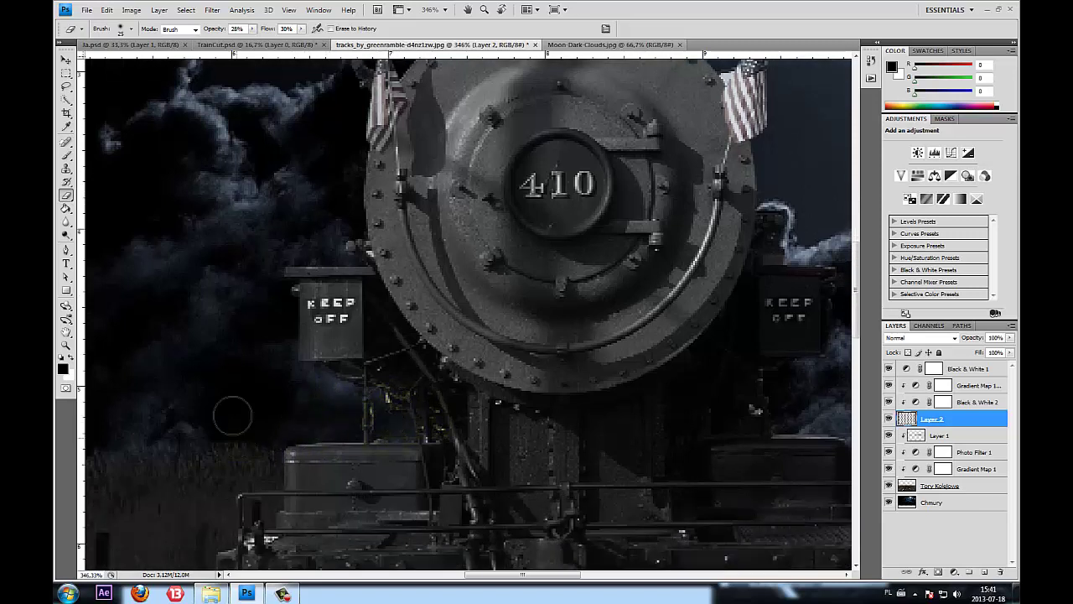
{"action": "scroll", "coordinate": [230, 414], "scroll_direction": "down", "scroll_amount": 2}
{"action": "left_click_drag", "start_coordinate": [267, 377], "coordinate": [255, 407]}
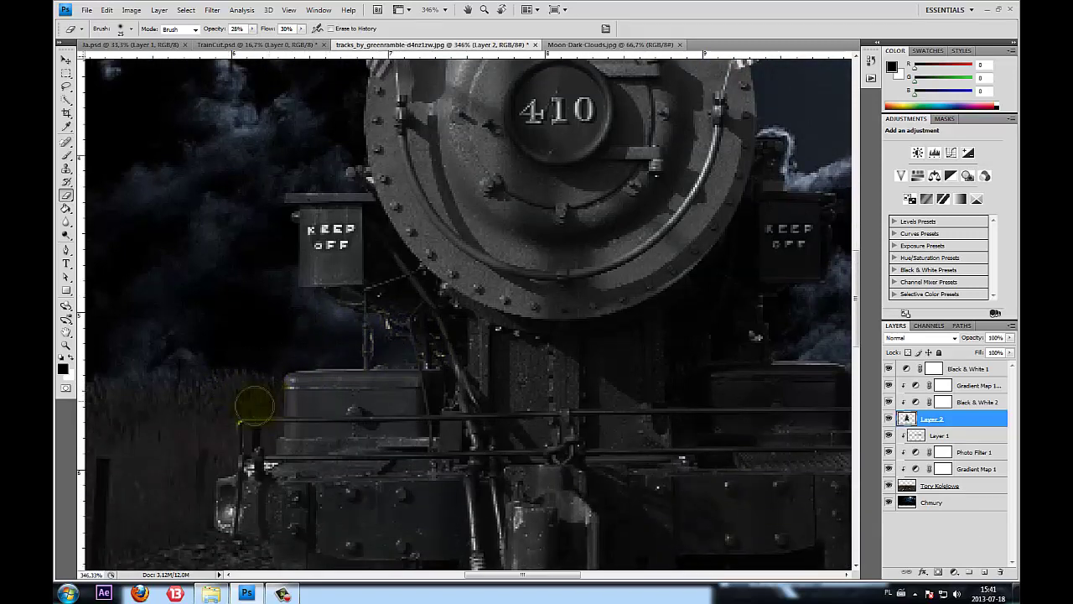
{"action": "scroll", "coordinate": [212, 410], "scroll_direction": "down", "scroll_amount": 1}
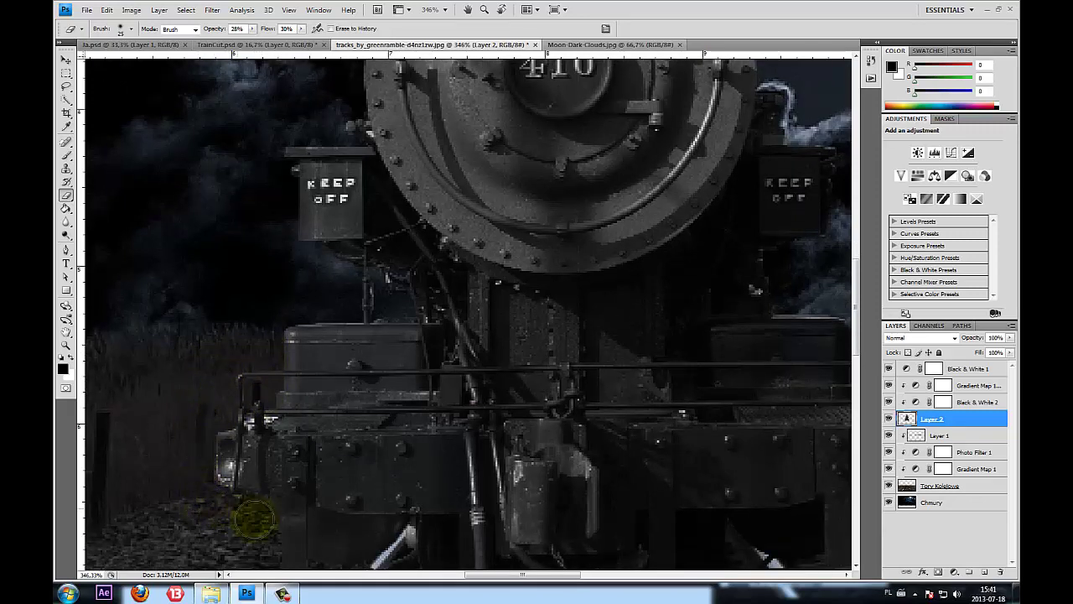
{"action": "scroll", "coordinate": [255, 520], "scroll_direction": "down", "scroll_amount": 2}
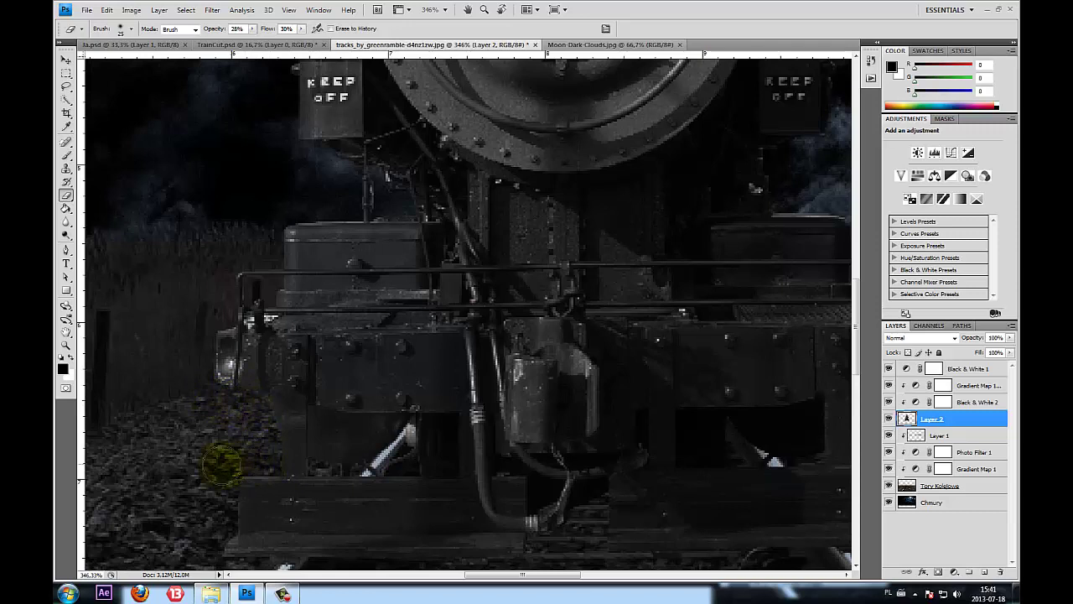
{"action": "scroll", "coordinate": [221, 463], "scroll_direction": "down", "scroll_amount": 1}
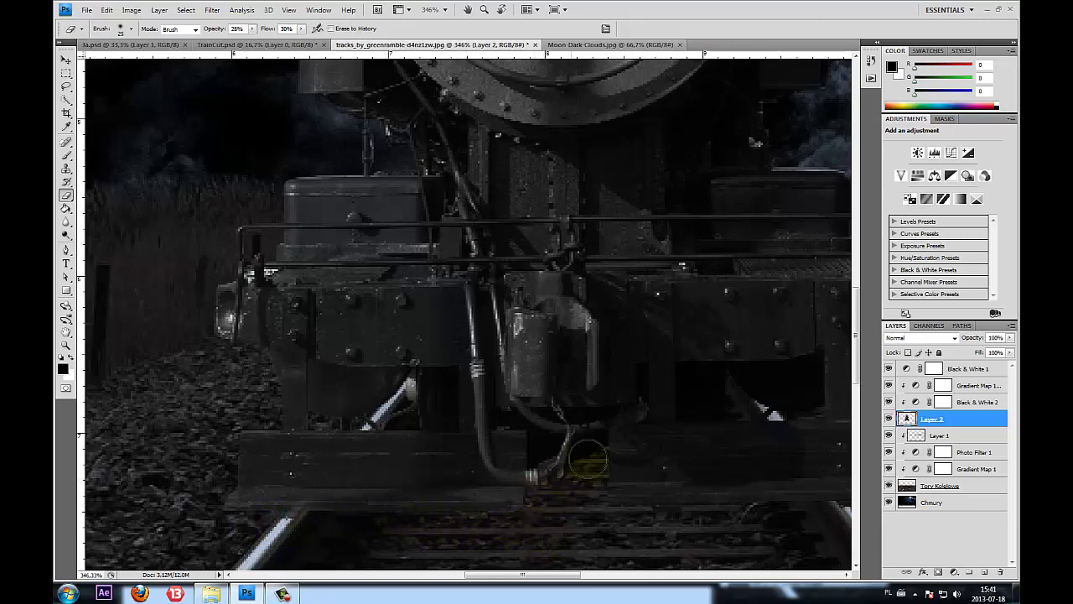
{"action": "key", "text": "ctrl+minus"}
{"action": "key", "text": "ctrl+minus"}
{"action": "key", "text": "ctrl+minus"}
{"action": "key", "text": "ctrl+minus"}
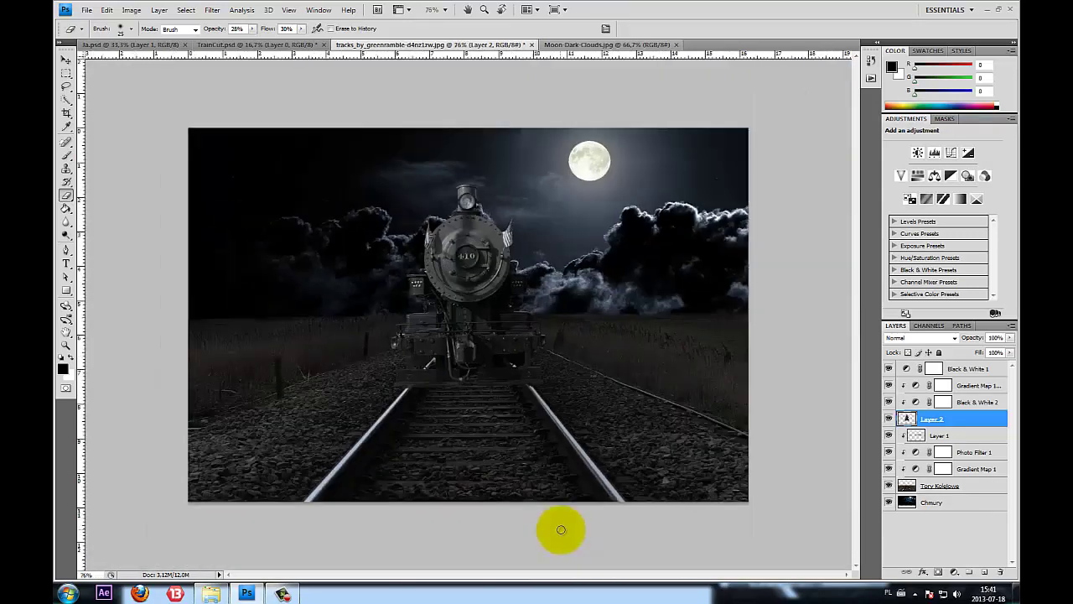
Fit the image on screen and compare the Blending Change state against the latest eraser state in History
{"action": "key", "text": "ctrl+0"}
{"action": "left_click", "coordinate": [871, 67]}
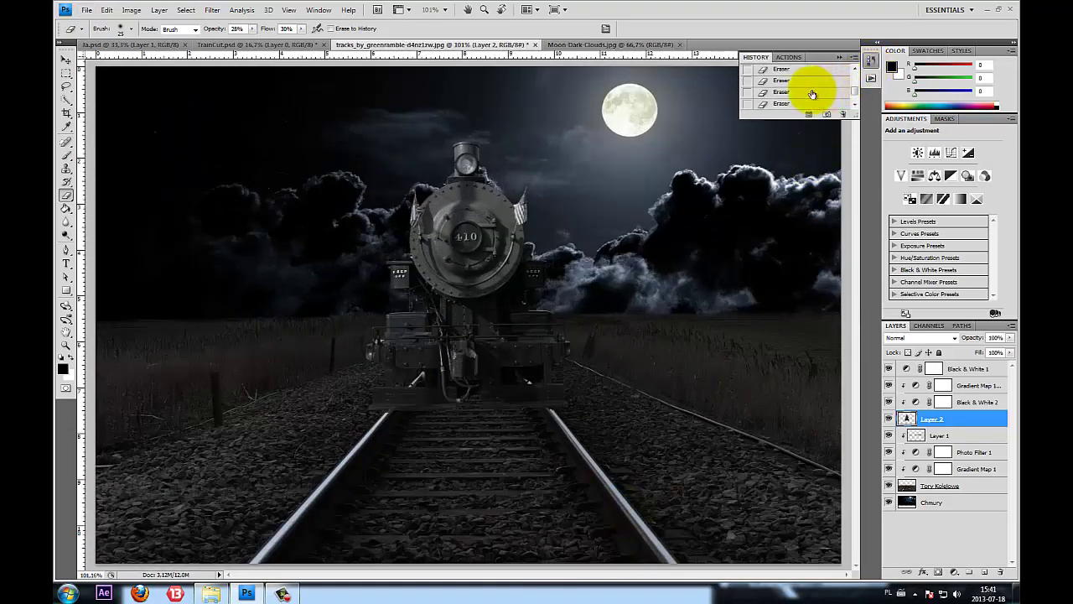
{"action": "scroll", "coordinate": [796, 94], "scroll_direction": "down", "scroll_amount": 1}
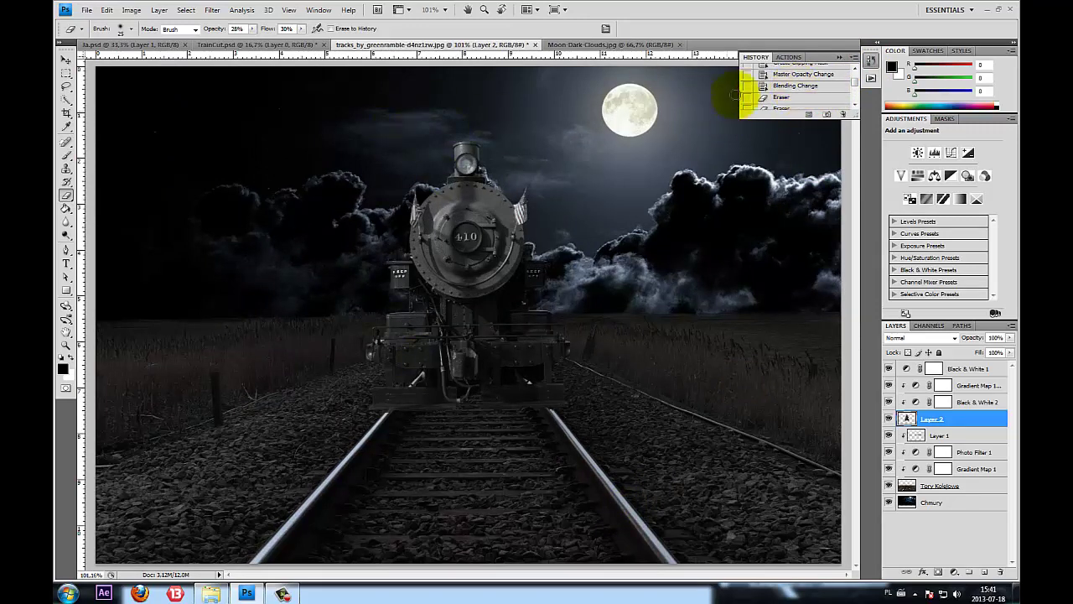
{"action": "left_click", "coordinate": [780, 87]}
{"action": "scroll", "coordinate": [789, 94], "scroll_direction": "down", "scroll_amount": 2}
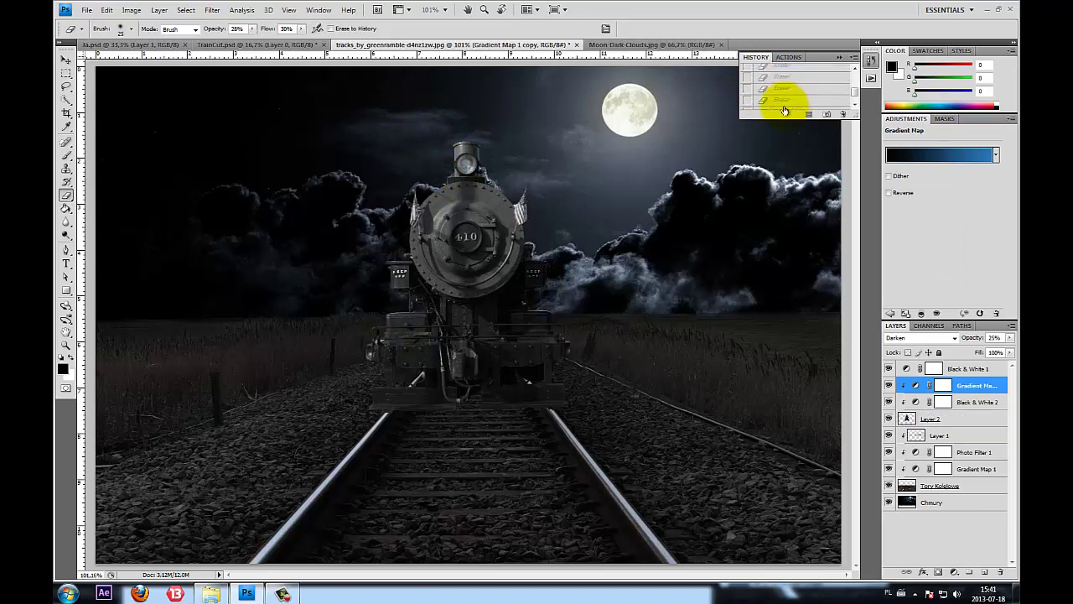
{"action": "left_click", "coordinate": [782, 104]}
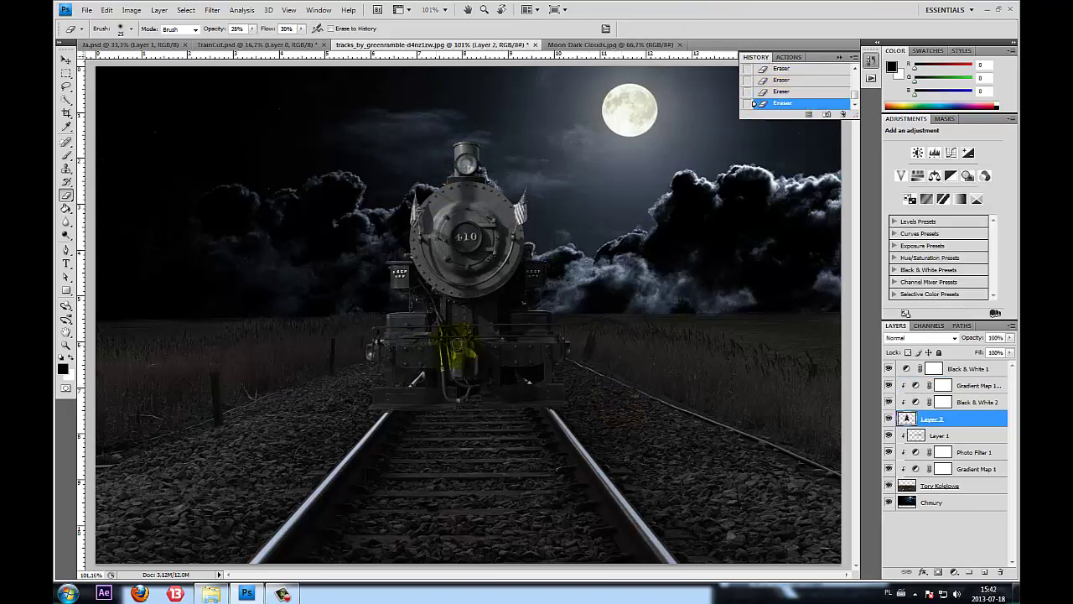
Scroll over the locomotive's top, headlamp and flags to check the erased edges
{"action": "scroll", "coordinate": [602, 356], "scroll_direction": "up", "scroll_amount": 2}
{"action": "scroll", "coordinate": [587, 383], "scroll_direction": "up", "scroll_amount": 2}
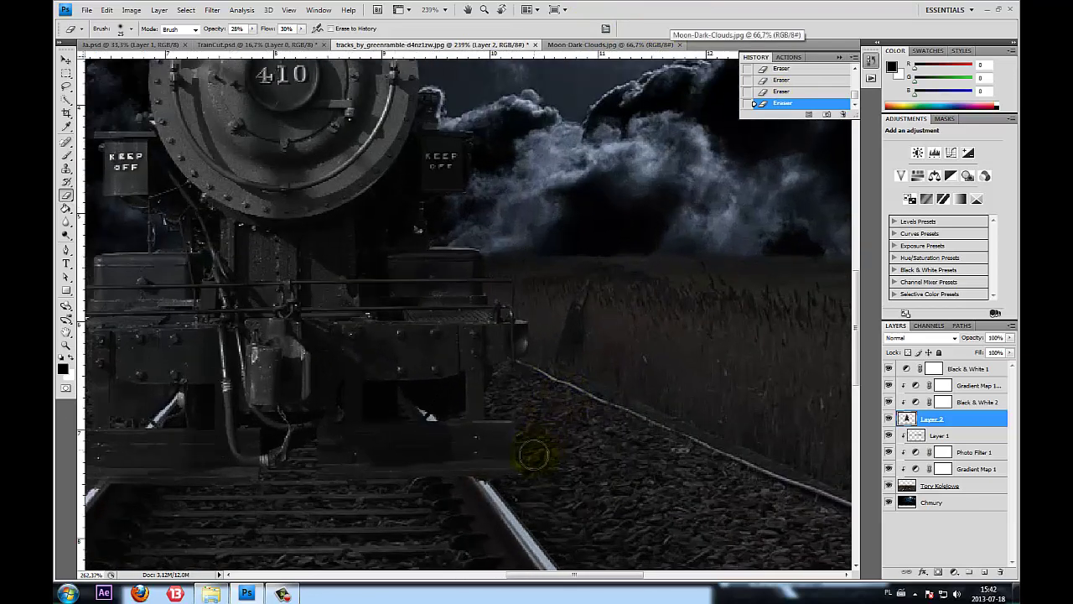
{"action": "scroll", "coordinate": [534, 454], "scroll_direction": "up", "scroll_amount": 1}
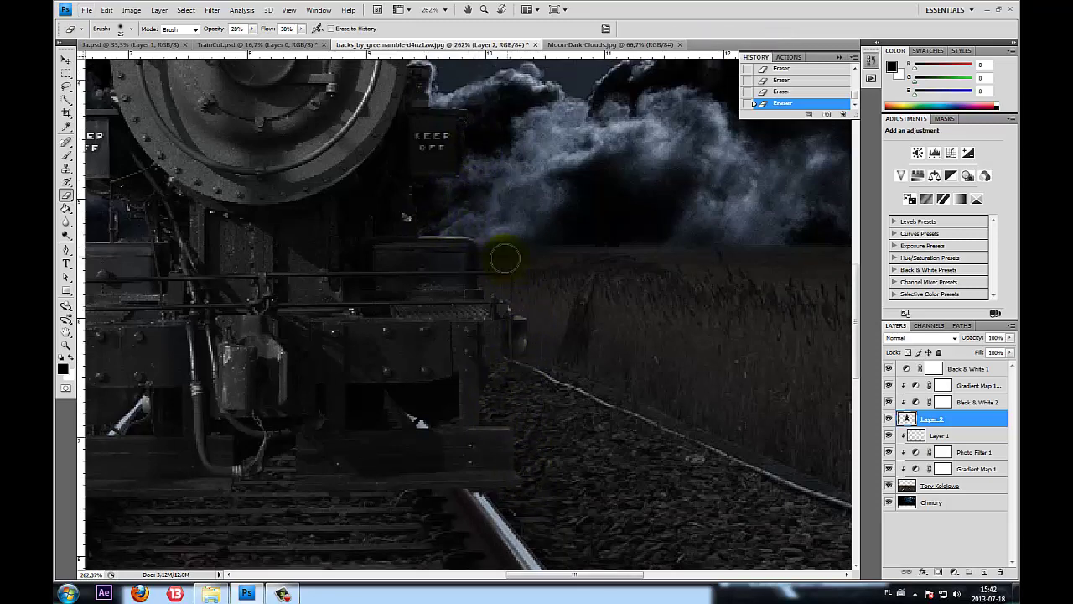
{"action": "scroll", "coordinate": [503, 256], "scroll_direction": "up", "scroll_amount": 2}
{"action": "scroll", "coordinate": [479, 293], "scroll_direction": "up", "scroll_amount": 1}
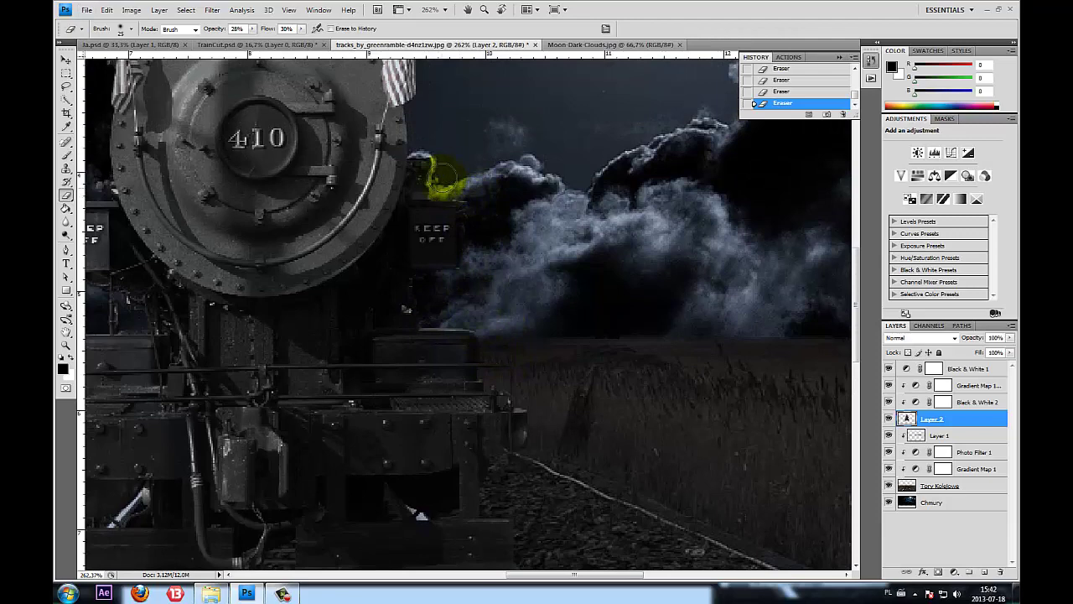
{"action": "scroll", "coordinate": [449, 132], "scroll_direction": "up", "scroll_amount": 2}
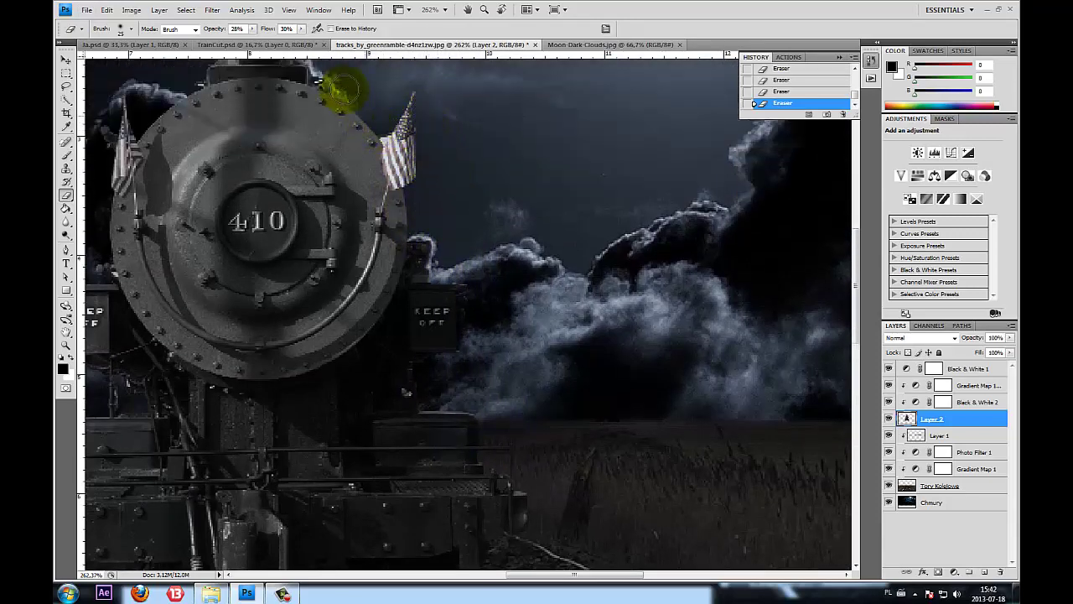
{"action": "scroll", "coordinate": [234, 156], "scroll_direction": "up", "scroll_amount": 1}
{"action": "scroll", "coordinate": [234, 156], "scroll_direction": "up", "scroll_amount": 1}
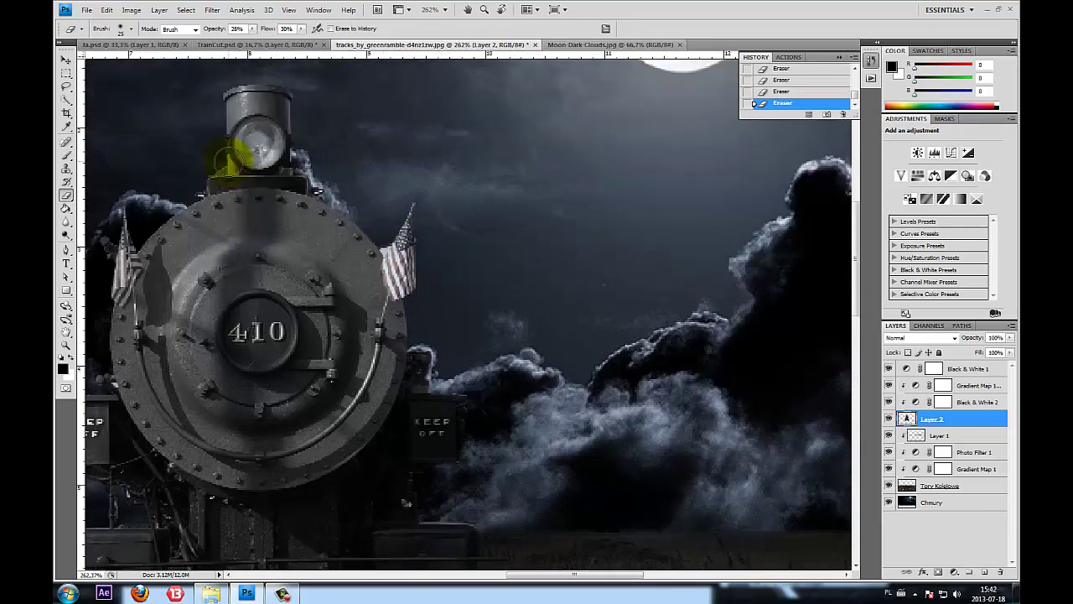
{"action": "scroll", "coordinate": [239, 156], "scroll_direction": "up", "scroll_amount": 2}
{"action": "scroll", "coordinate": [252, 120], "scroll_direction": "up", "scroll_amount": 1}
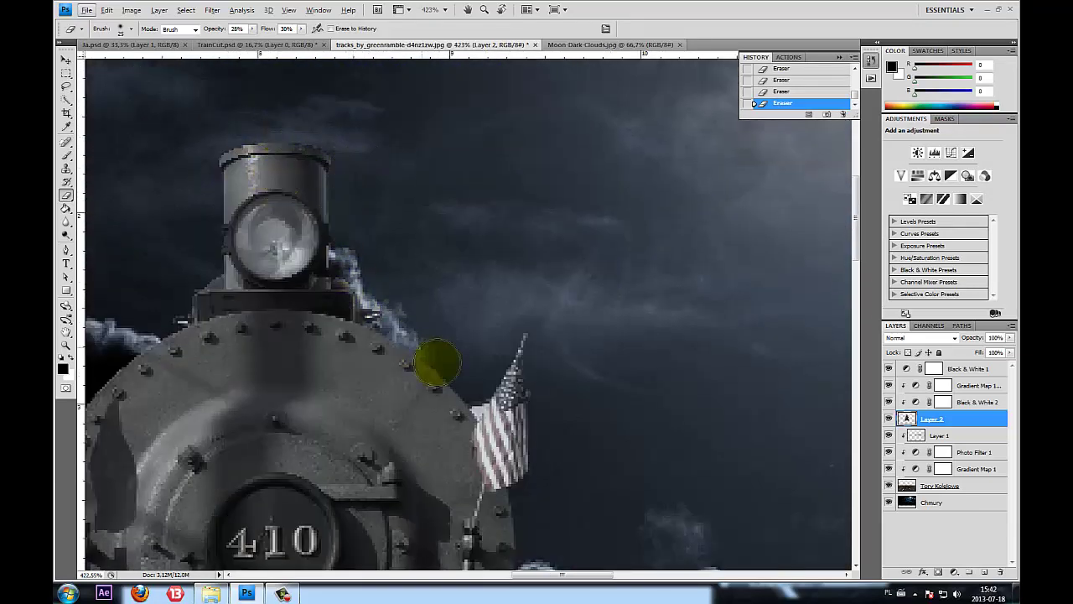
{"action": "scroll", "coordinate": [447, 347], "scroll_direction": "down", "scroll_amount": 8}
{"action": "scroll", "coordinate": [223, 311], "scroll_direction": "down", "scroll_amount": 7}
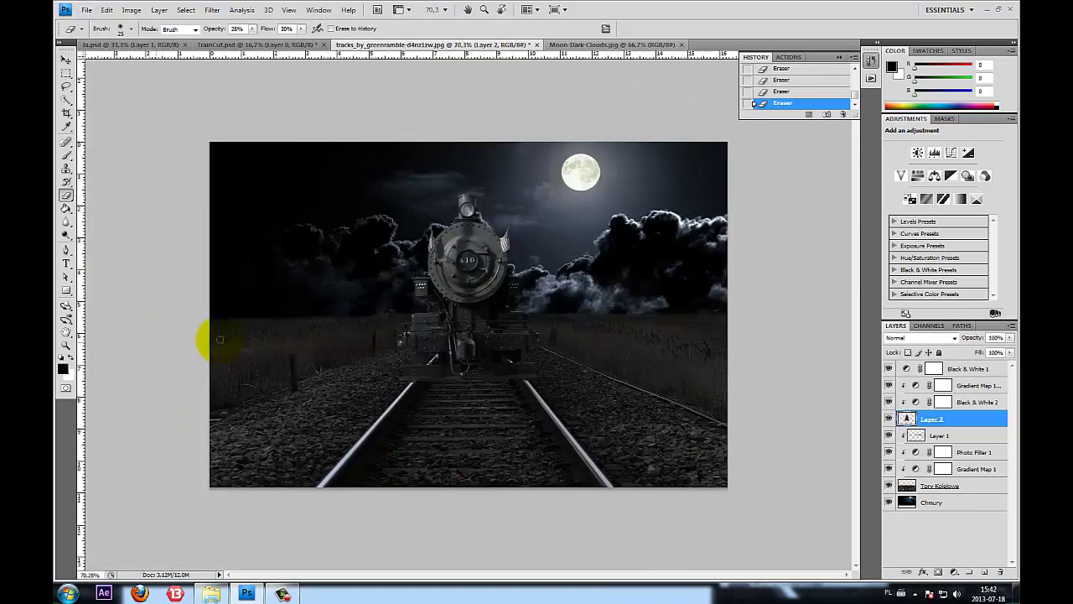
{"action": "scroll", "coordinate": [223, 338], "scroll_direction": "up", "scroll_amount": 2}
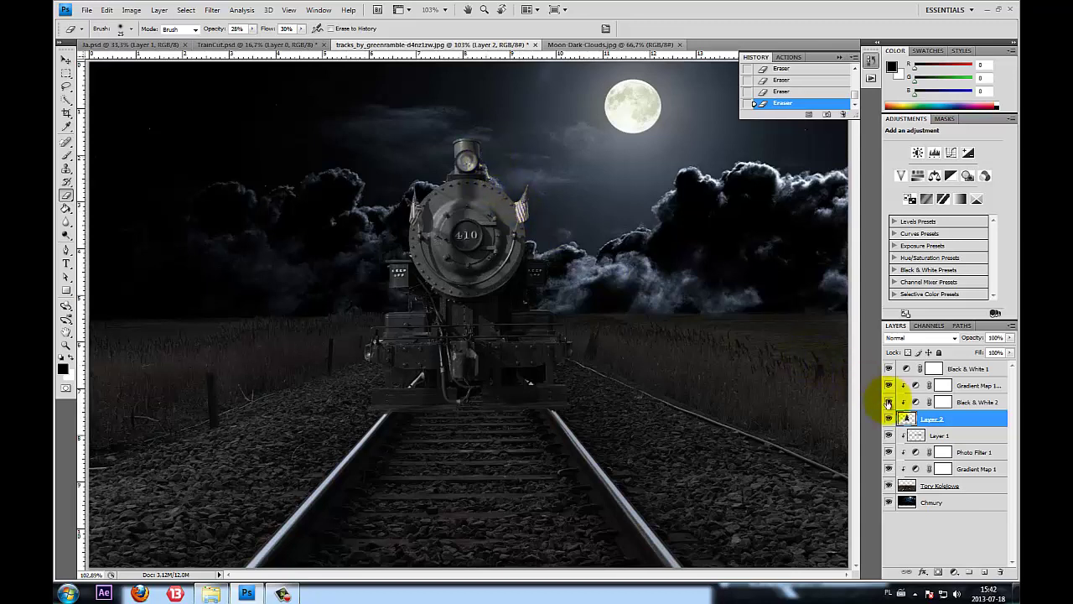
Add a new layer above Layer 1 and paint soft 133 px shadow beneath the locomotive
{"action": "left_click", "coordinate": [939, 435]}
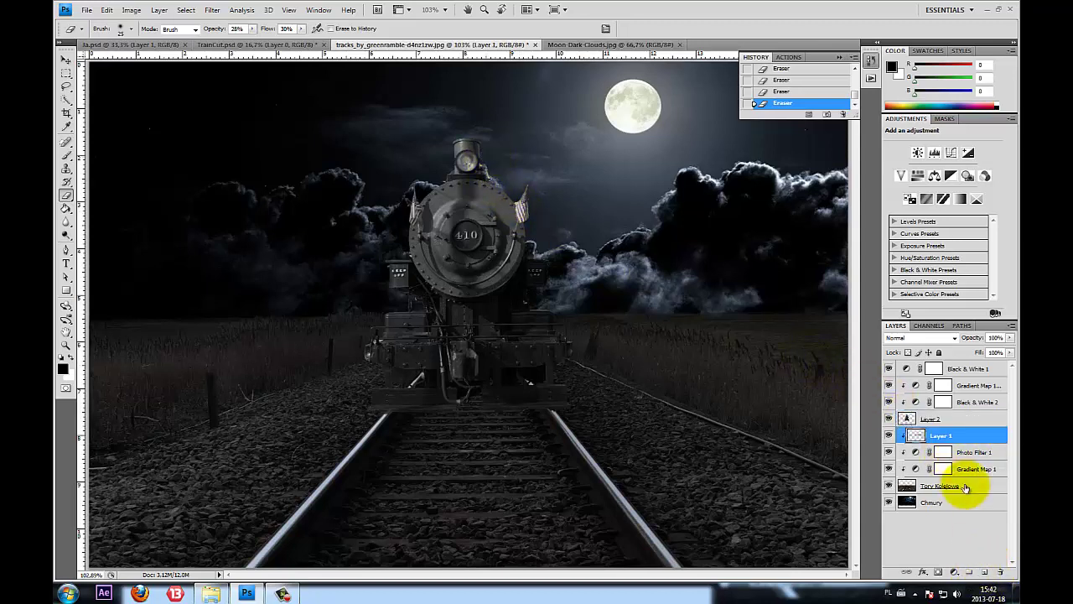
{"action": "left_click", "coordinate": [985, 572]}
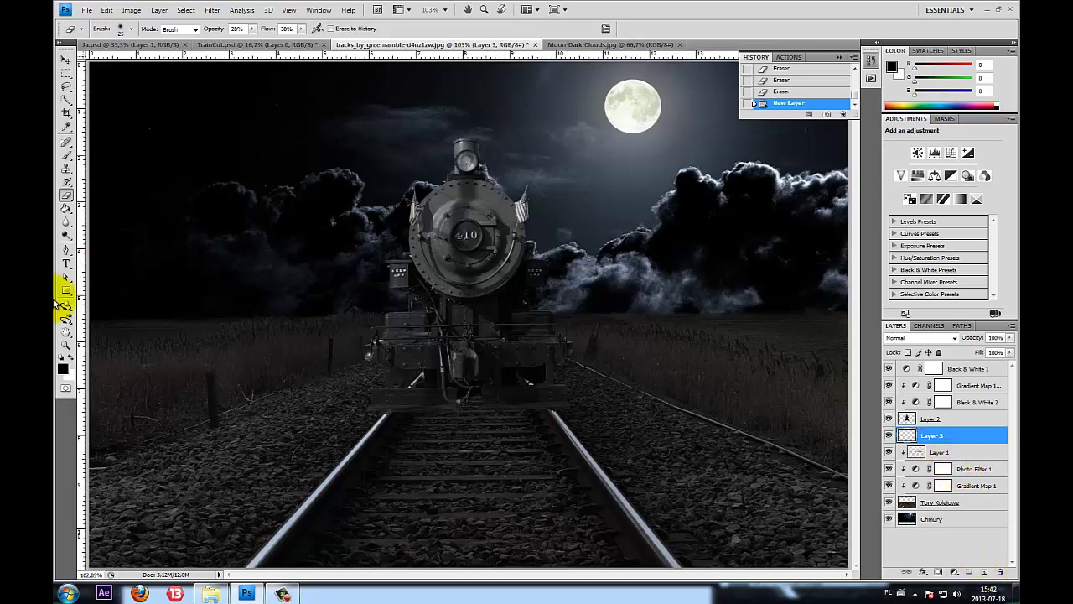
{"action": "left_click", "coordinate": [66, 155]}
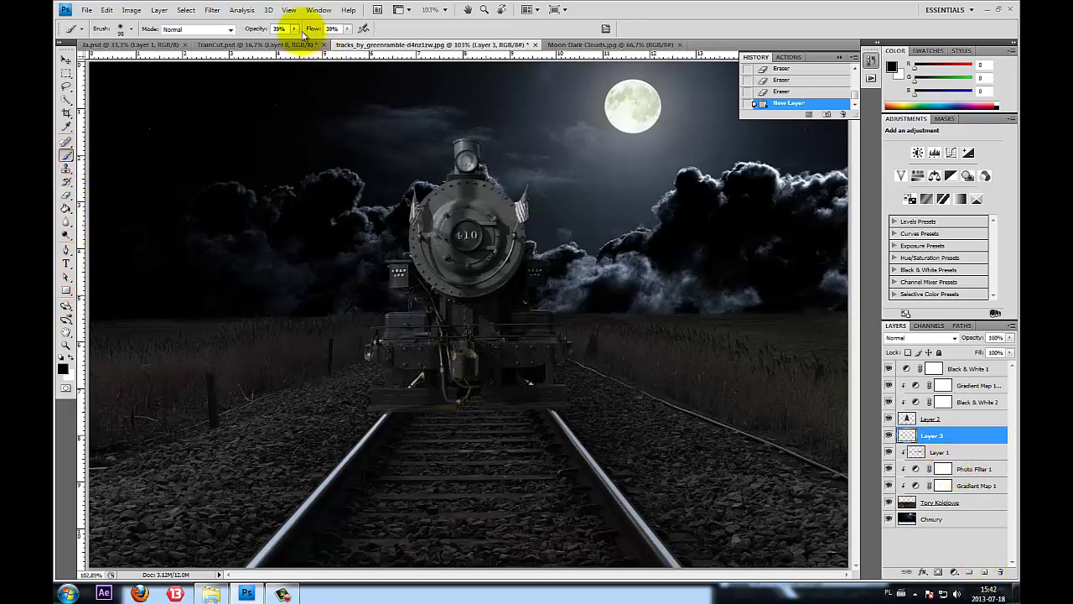
{"action": "left_click", "coordinate": [122, 29]}
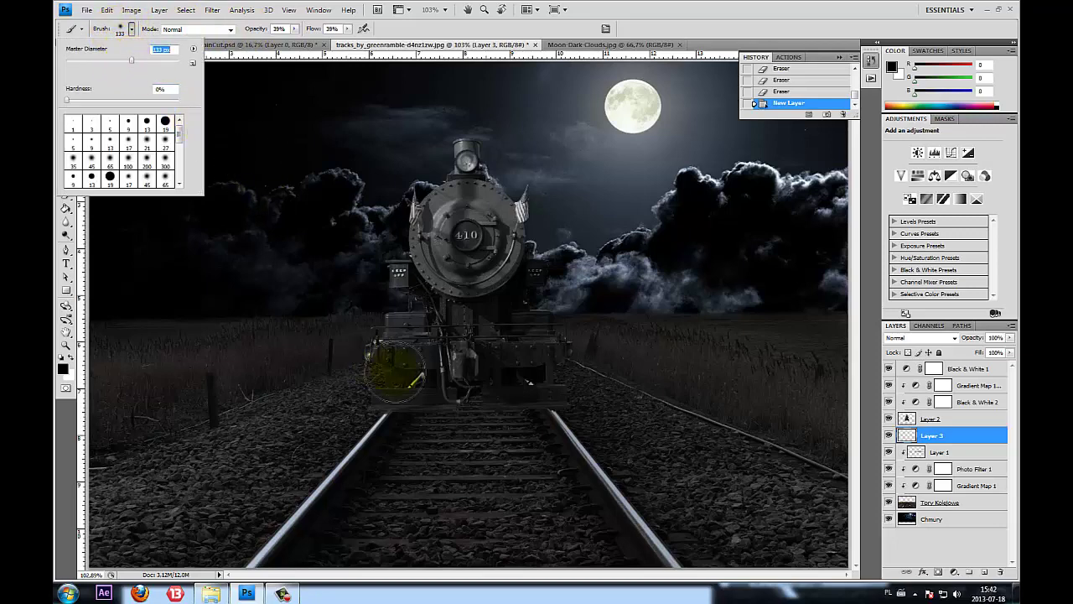
{"action": "left_click", "coordinate": [403, 369]}
{"action": "left_click_drag", "start_coordinate": [424, 372], "coordinate": [408, 383]}
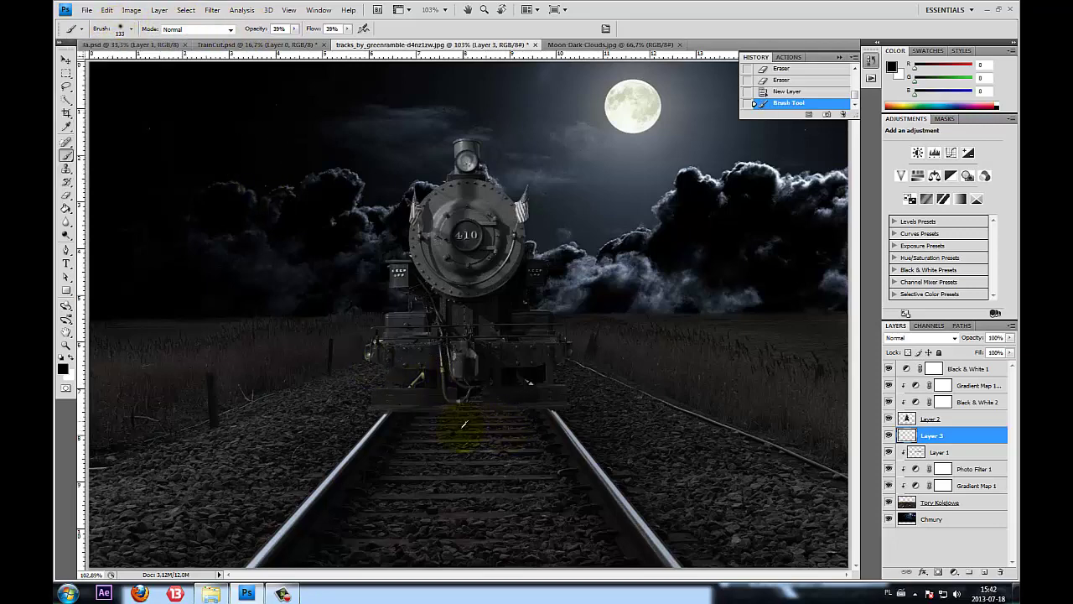
{"action": "scroll", "coordinate": [464, 424], "scroll_direction": "up", "scroll_amount": 3}
{"action": "scroll", "coordinate": [470, 428], "scroll_direction": "up", "scroll_amount": 2}
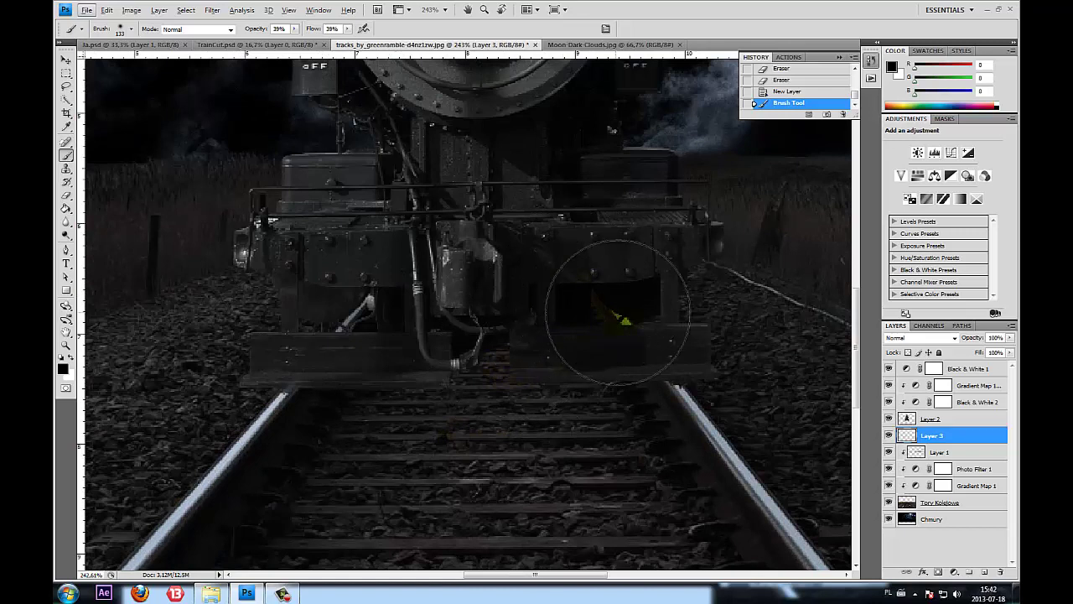
{"action": "left_click_drag", "start_coordinate": [618, 312], "coordinate": [587, 290]}
{"action": "mouse_move", "coordinate": [357, 312]}
{"action": "left_mouse_down"}
{"action": "mouse_move", "coordinate": [251, 340]}
{"action": "mouse_move", "coordinate": [299, 276]}
{"action": "mouse_move", "coordinate": [391, 311]}
{"action": "left_mouse_up"}
Shrink the brush to 68 px and paint shadow across the buffer beam onto the tracks
{"action": "left_click", "coordinate": [123, 27]}
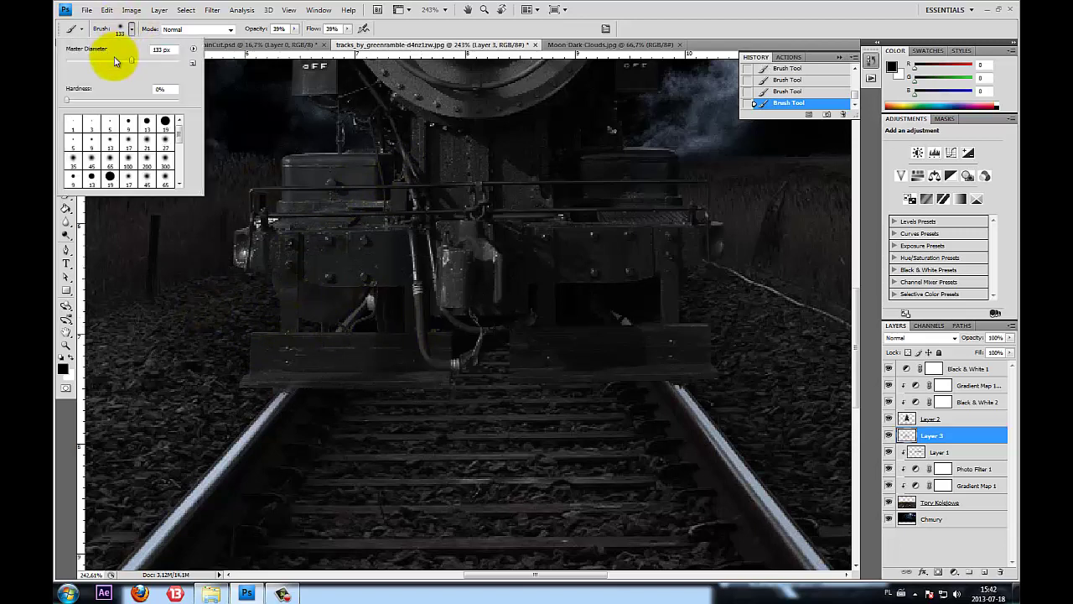
{"action": "left_click_drag", "start_coordinate": [116, 61], "coordinate": [108, 60]}
{"action": "left_click", "coordinate": [402, 381]}
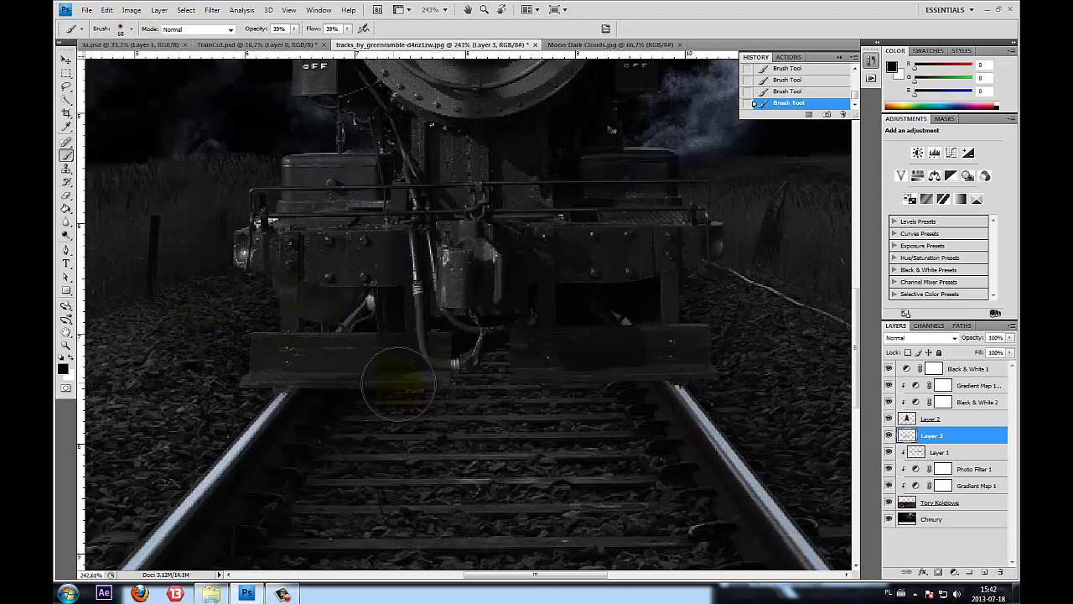
{"action": "left_click_drag", "start_coordinate": [398, 383], "coordinate": [434, 383]}
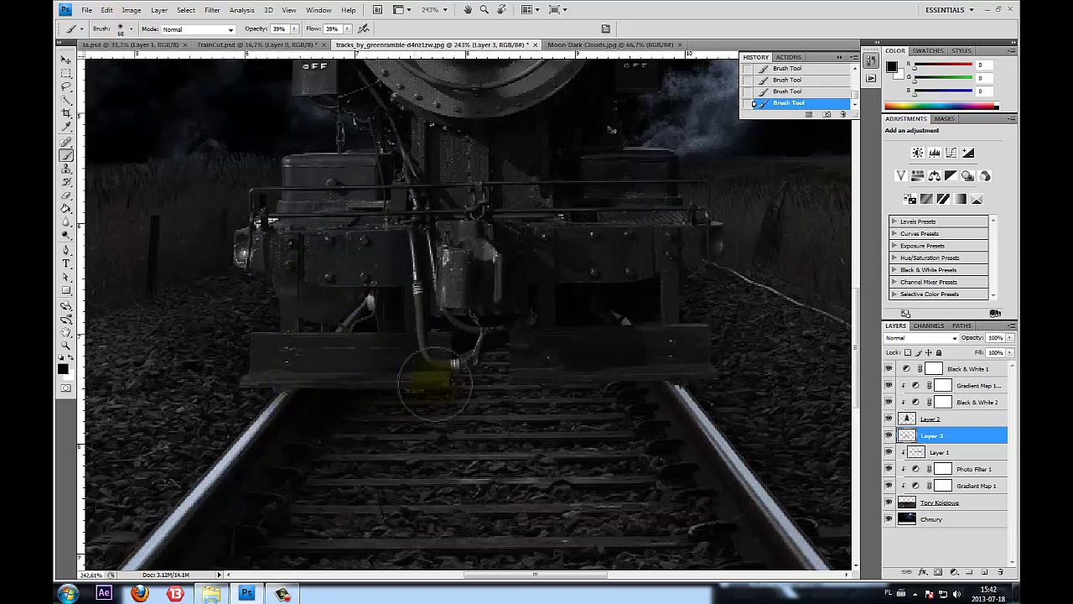
{"action": "mouse_move", "coordinate": [434, 384]}
{"action": "left_mouse_down"}
{"action": "mouse_move", "coordinate": [635, 383]}
{"action": "mouse_move", "coordinate": [532, 377]}
{"action": "mouse_move", "coordinate": [628, 378]}
{"action": "mouse_move", "coordinate": [533, 383]}
{"action": "mouse_move", "coordinate": [711, 352]}
{"action": "mouse_move", "coordinate": [575, 364]}
{"action": "mouse_move", "coordinate": [403, 319]}
{"action": "mouse_move", "coordinate": [575, 299]}
{"action": "mouse_move", "coordinate": [650, 343]}
{"action": "mouse_move", "coordinate": [673, 324]}
{"action": "mouse_move", "coordinate": [377, 312]}
{"action": "mouse_move", "coordinate": [371, 299]}
{"action": "mouse_move", "coordinate": [342, 355]}
{"action": "mouse_move", "coordinate": [307, 360]}
{"action": "mouse_move", "coordinate": [432, 379]}
{"action": "mouse_move", "coordinate": [300, 373]}
{"action": "mouse_move", "coordinate": [679, 379]}
{"action": "mouse_move", "coordinate": [492, 371]}
{"action": "mouse_move", "coordinate": [592, 372]}
{"action": "mouse_move", "coordinate": [513, 350]}
{"action": "mouse_move", "coordinate": [402, 352]}
{"action": "mouse_move", "coordinate": [371, 411]}
{"action": "left_mouse_up"}
Toggle the shadow layer on and off and zoom to compare the painted shadow
{"action": "key", "text": "ctrl+minus"}
{"action": "key", "text": "ctrl+minus"}
{"action": "key", "text": "ctrl+minus"}
{"action": "key", "text": "ctrl+plus"}
{"action": "left_click", "coordinate": [889, 442]}
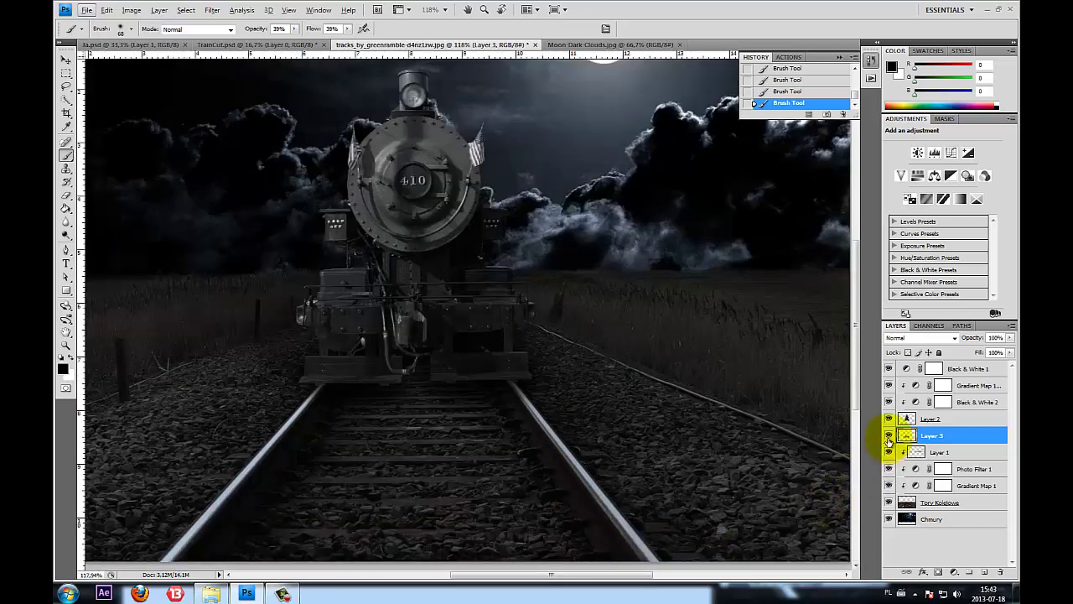
{"action": "left_click", "coordinate": [889, 438]}
{"action": "left_click", "coordinate": [124, 320]}
{"action": "scroll", "coordinate": [302, 384], "scroll_direction": "up", "scroll_amount": 2}
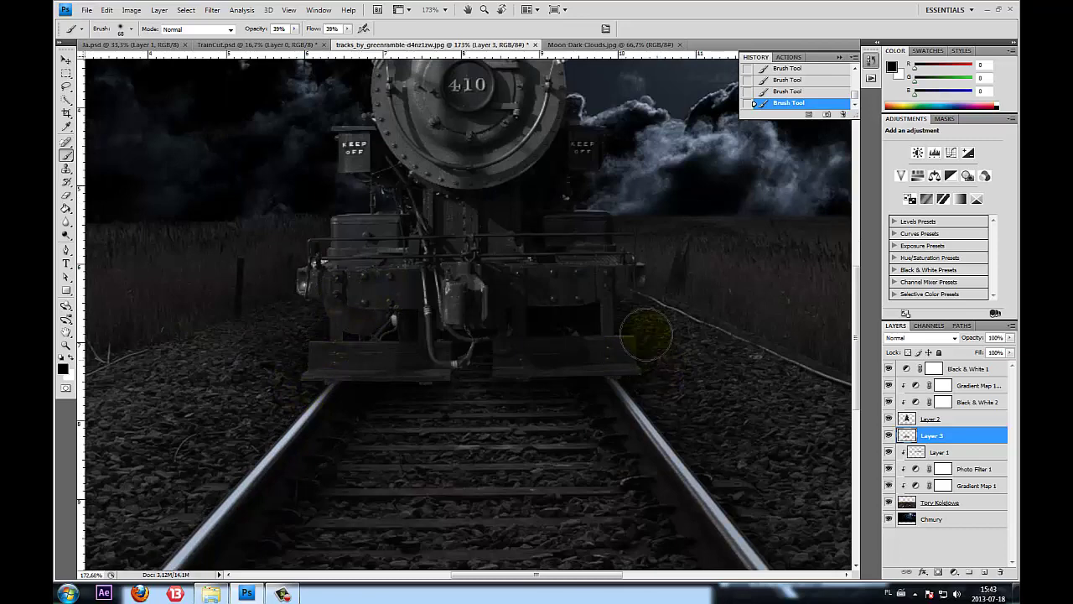
{"action": "left_click", "coordinate": [889, 433]}
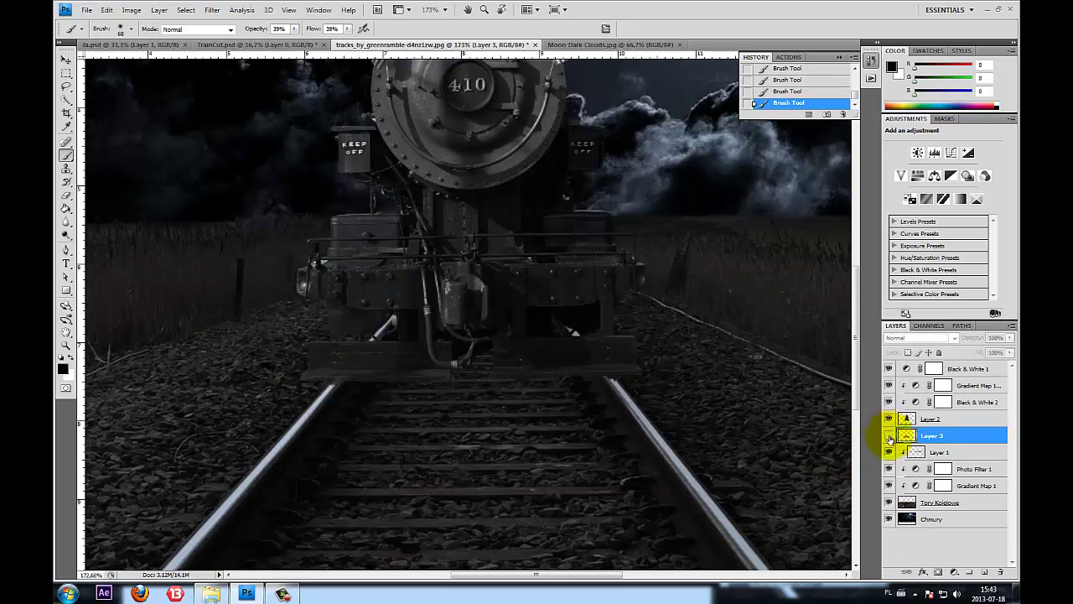
{"action": "scroll", "coordinate": [240, 337], "scroll_direction": "down", "scroll_amount": 3}
{"action": "scroll", "coordinate": [239, 346], "scroll_direction": "down", "scroll_amount": 2}
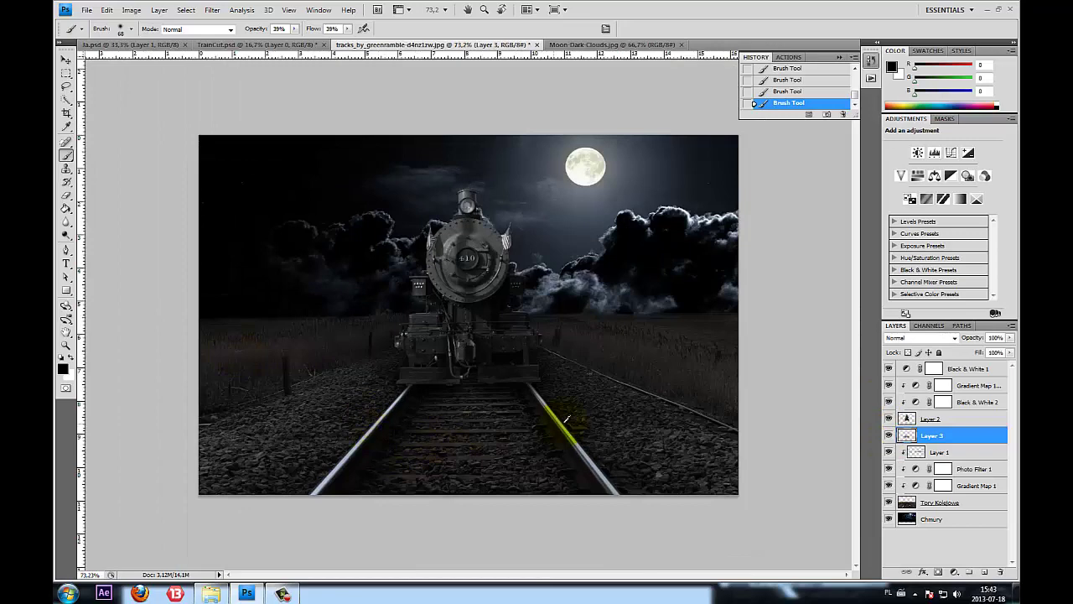
{"action": "scroll", "coordinate": [567, 417], "scroll_direction": "up", "scroll_amount": 1}
{"action": "scroll", "coordinate": [566, 419], "scroll_direction": "up", "scroll_amount": 3}
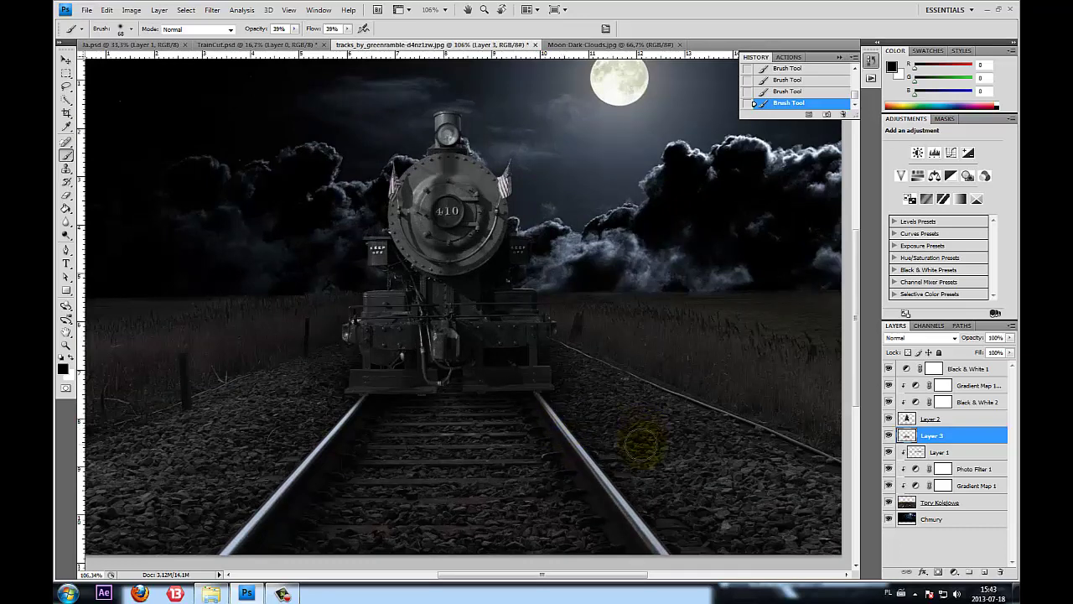
{"action": "scroll", "coordinate": [495, 439], "scroll_direction": "down", "scroll_amount": 2}
{"action": "scroll", "coordinate": [453, 438], "scroll_direction": "down", "scroll_amount": 1}
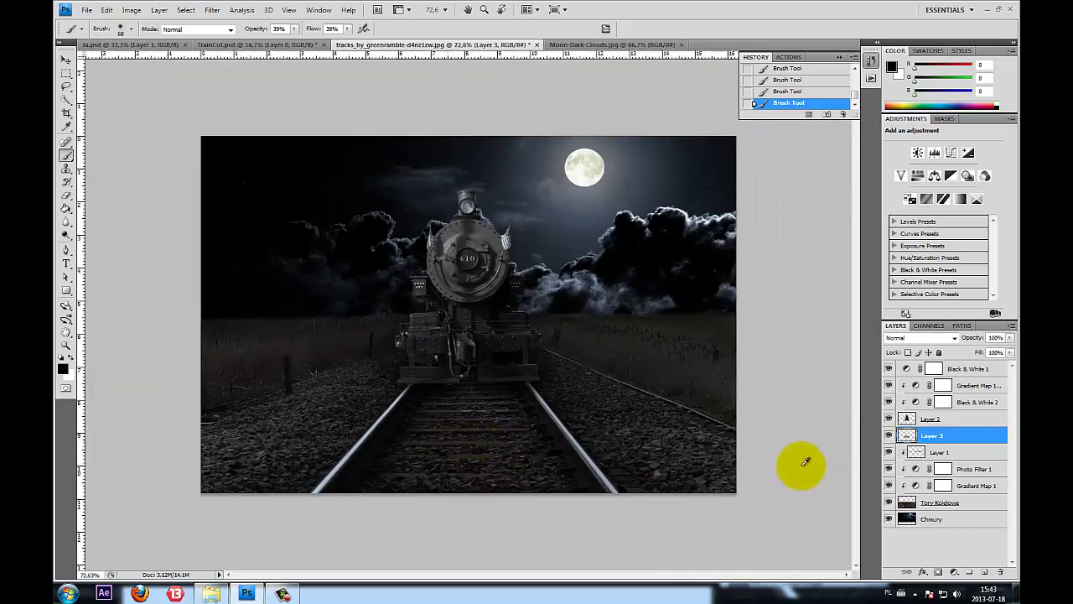
Add a new Layer 4 above the top Gradient Map layer, clipped to the locomotive
{"action": "left_click", "coordinate": [973, 386]}
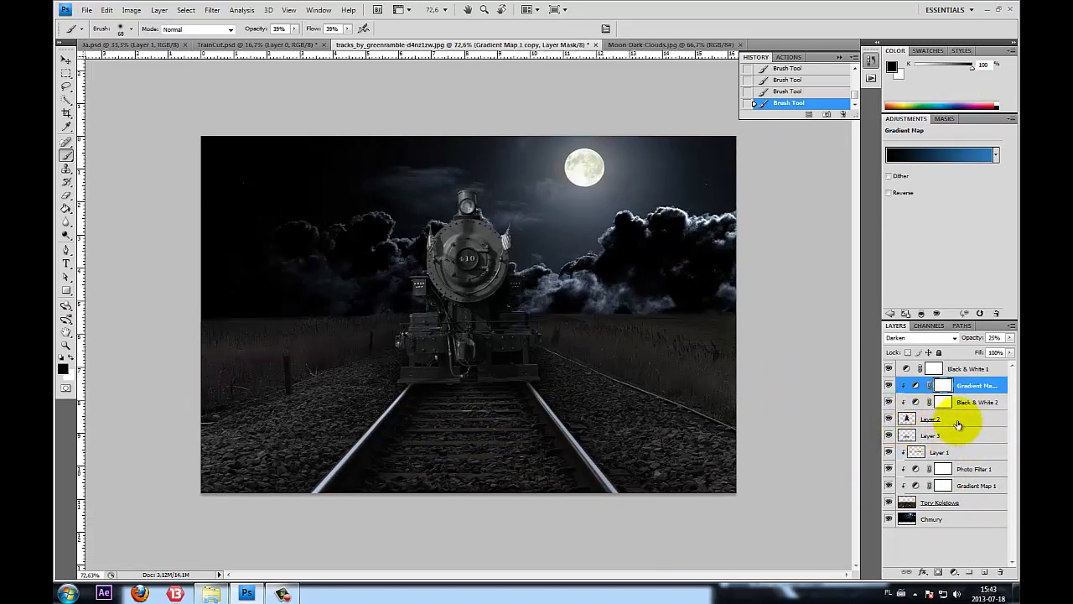
{"action": "left_click", "coordinate": [985, 572]}
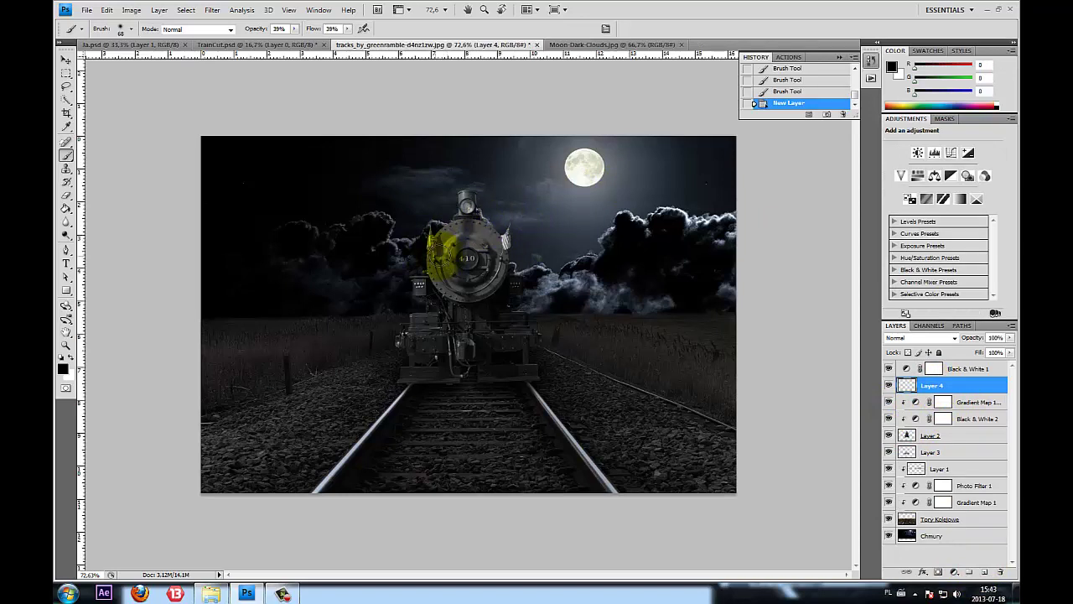
{"action": "right_click", "coordinate": [978, 386]}
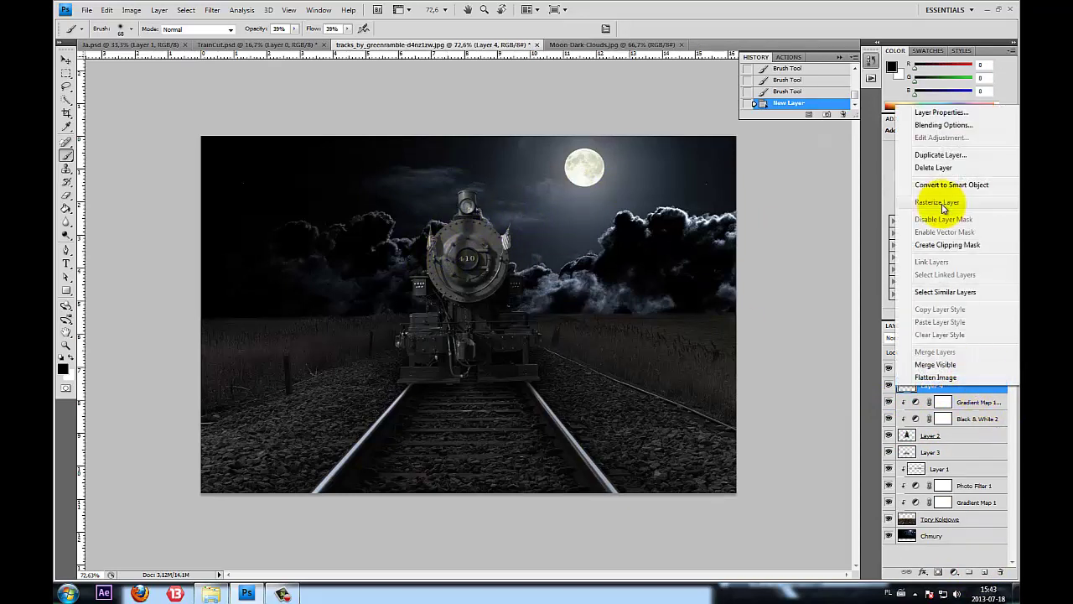
{"action": "left_click", "coordinate": [948, 244]}
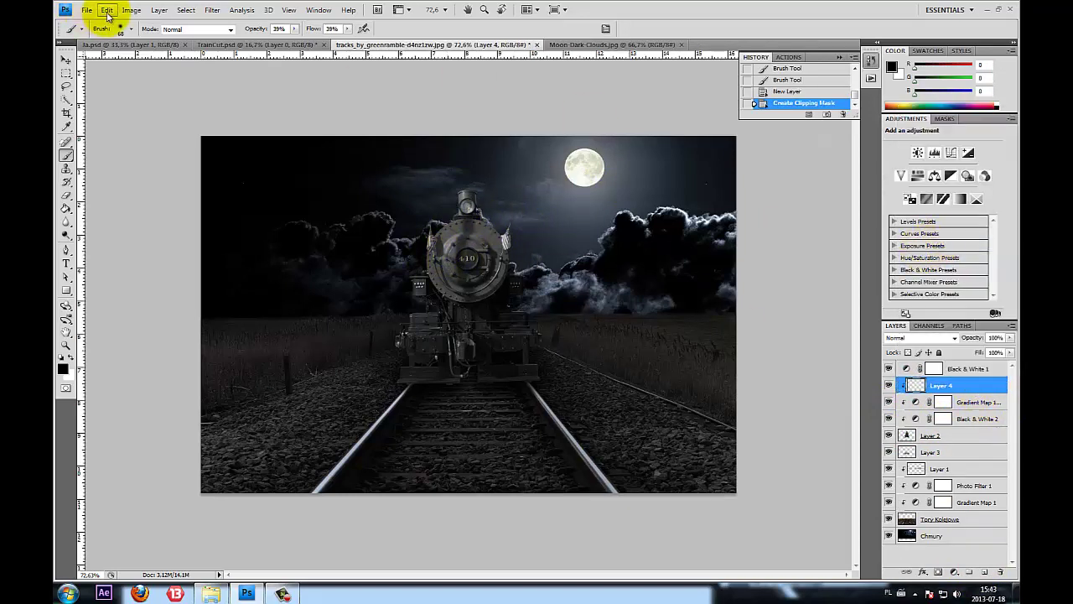
Fill Layer 4 with 50% gray and set its blend mode to Overlay
{"action": "left_click", "coordinate": [107, 10]}
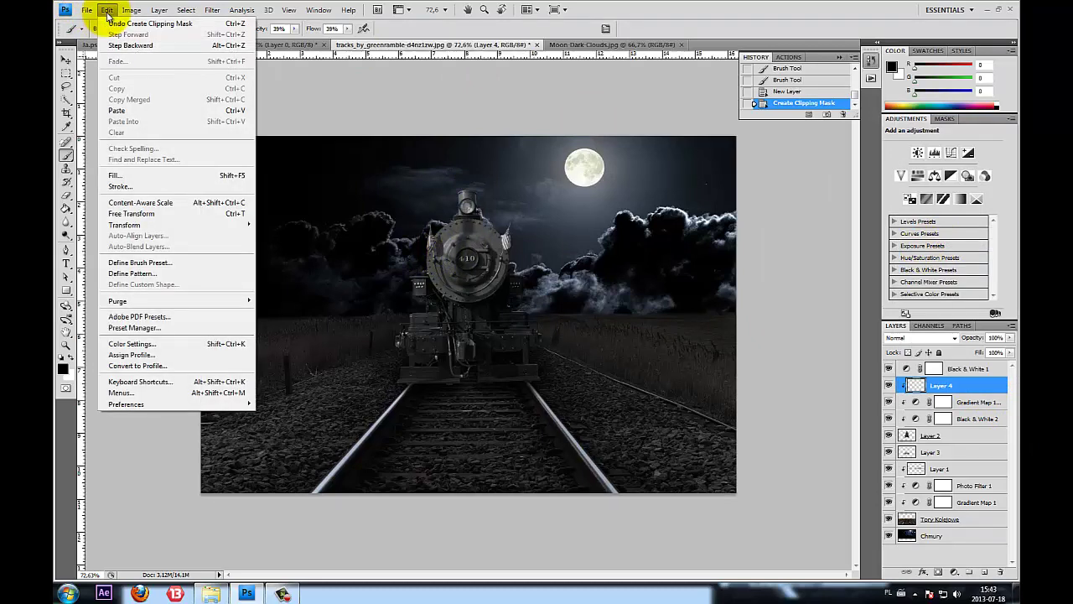
{"action": "left_click", "coordinate": [147, 177]}
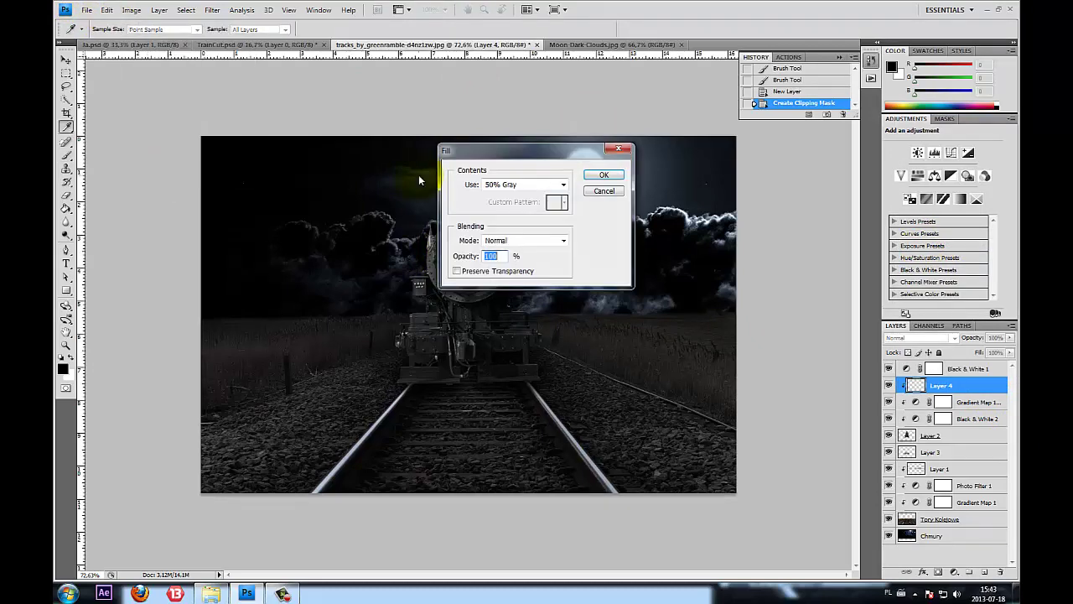
{"action": "left_click", "coordinate": [603, 175]}
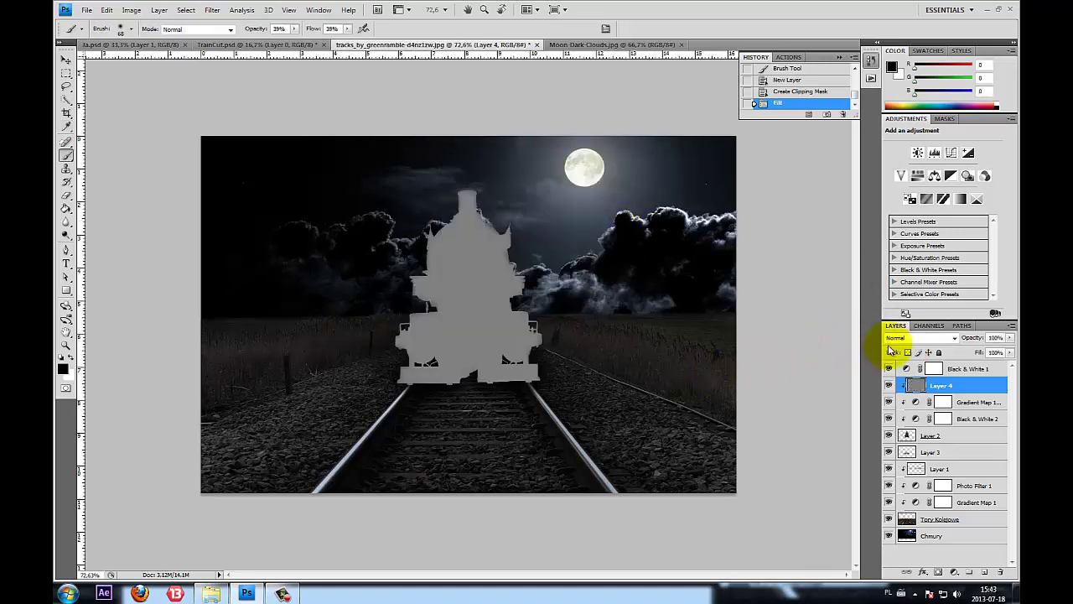
{"action": "left_click", "coordinate": [898, 340]}
{"action": "left_click", "coordinate": [897, 199]}
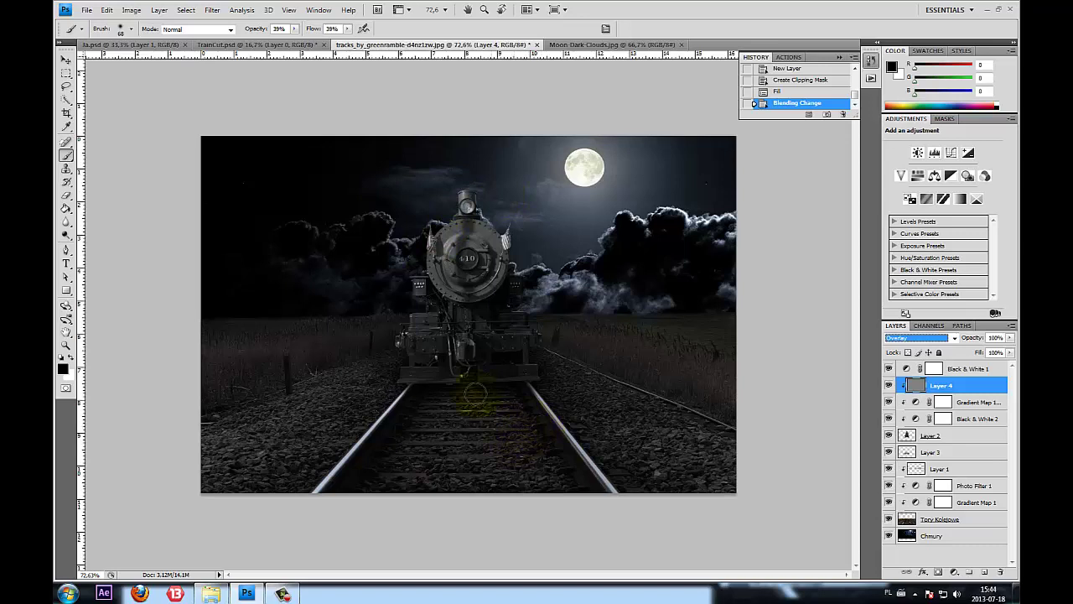
Rename the gray Overlay Layer 4 to 'Dodge & Burn' and make it the active layer
{"action": "right_click", "coordinate": [933, 385]}
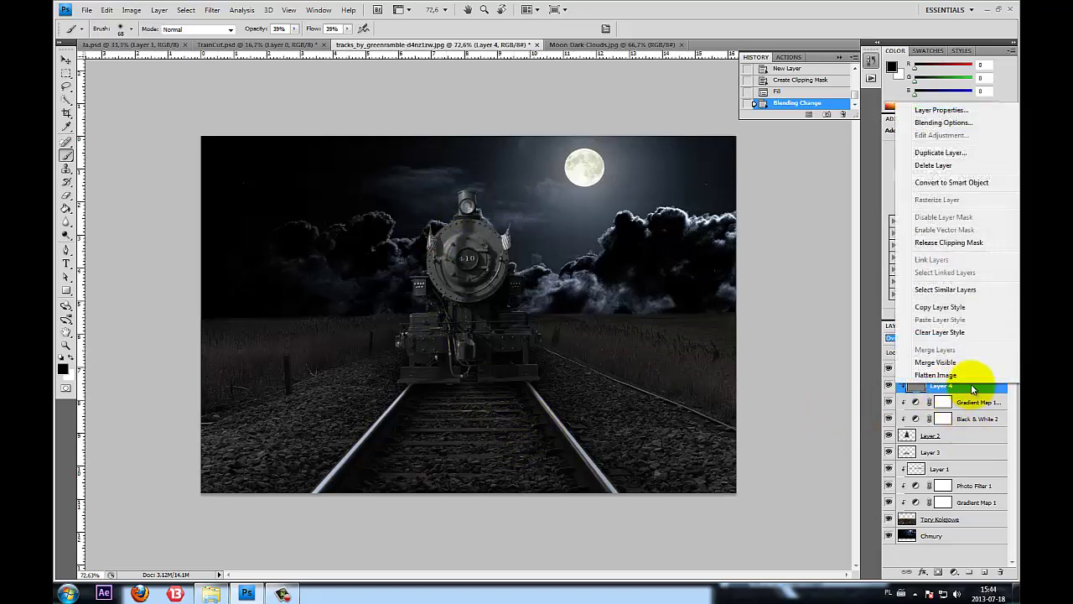
{"action": "left_click", "coordinate": [966, 398]}
{"action": "double_click", "coordinate": [943, 384]}
{"action": "type", "text": "Dodge & Burn"}
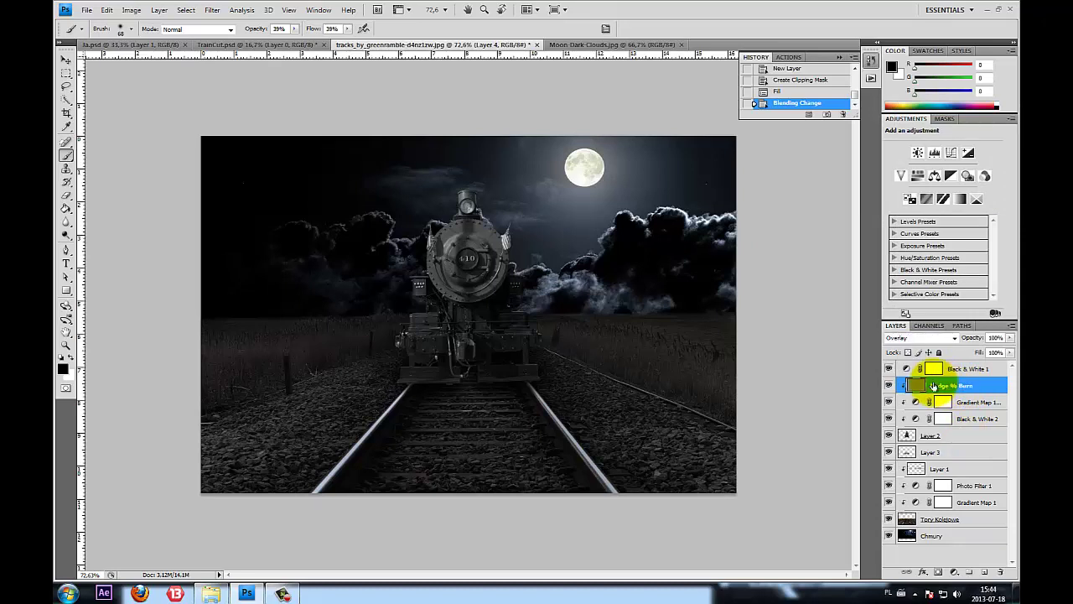
{"action": "key", "text": "Return"}
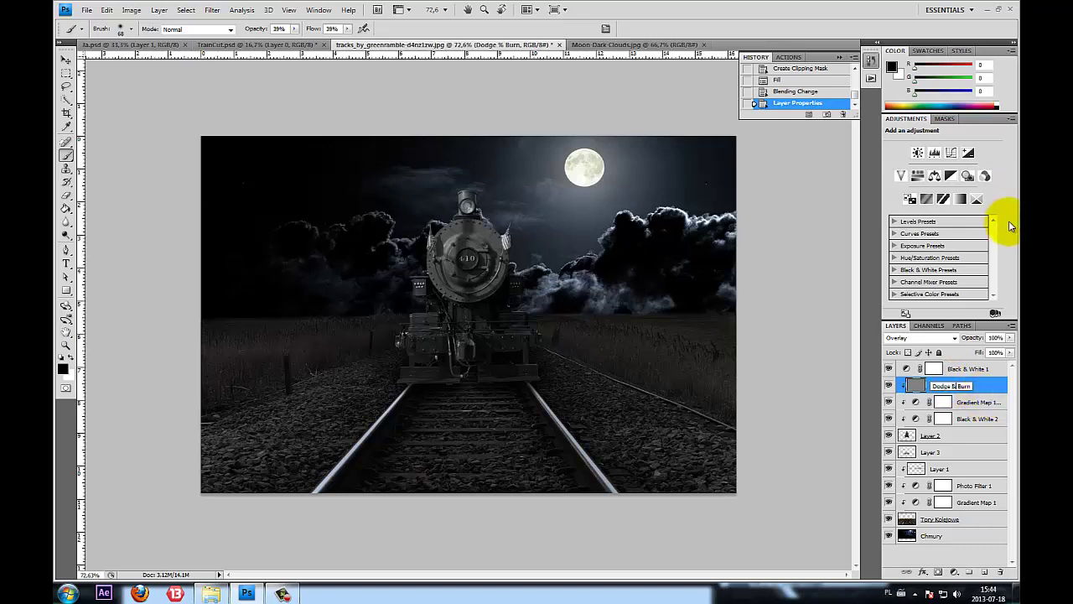
{"action": "left_click", "coordinate": [980, 402]}
{"action": "left_click", "coordinate": [974, 385]}
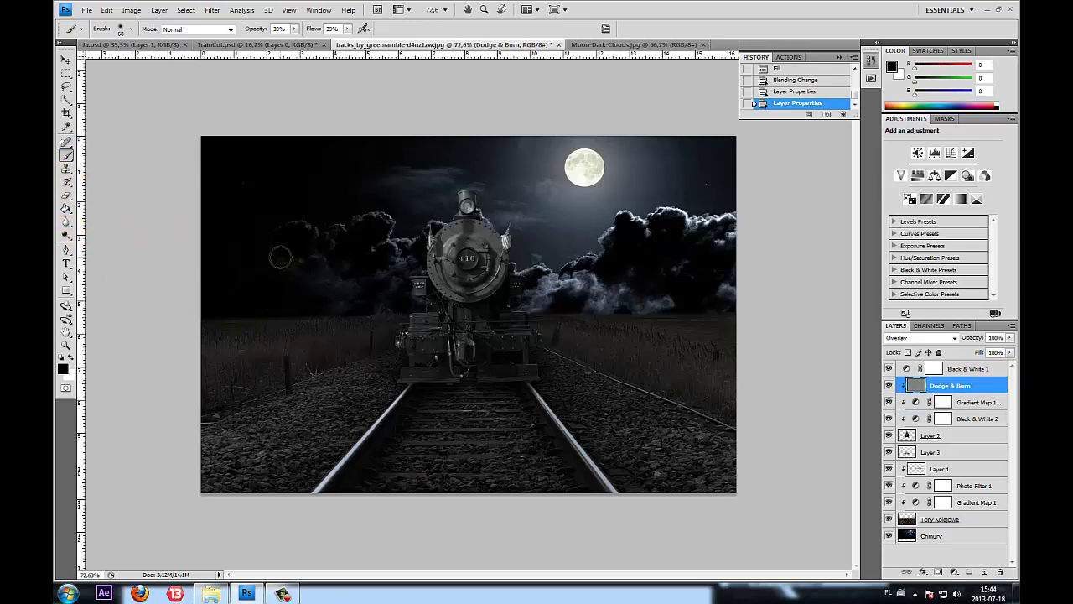
{"action": "scroll", "coordinate": [358, 265], "scroll_direction": "up", "scroll_amount": 2}
{"action": "scroll", "coordinate": [570, 290], "scroll_direction": "up", "scroll_amount": 2}
{"action": "scroll", "coordinate": [311, 185], "scroll_direction": "up", "scroll_amount": 1}
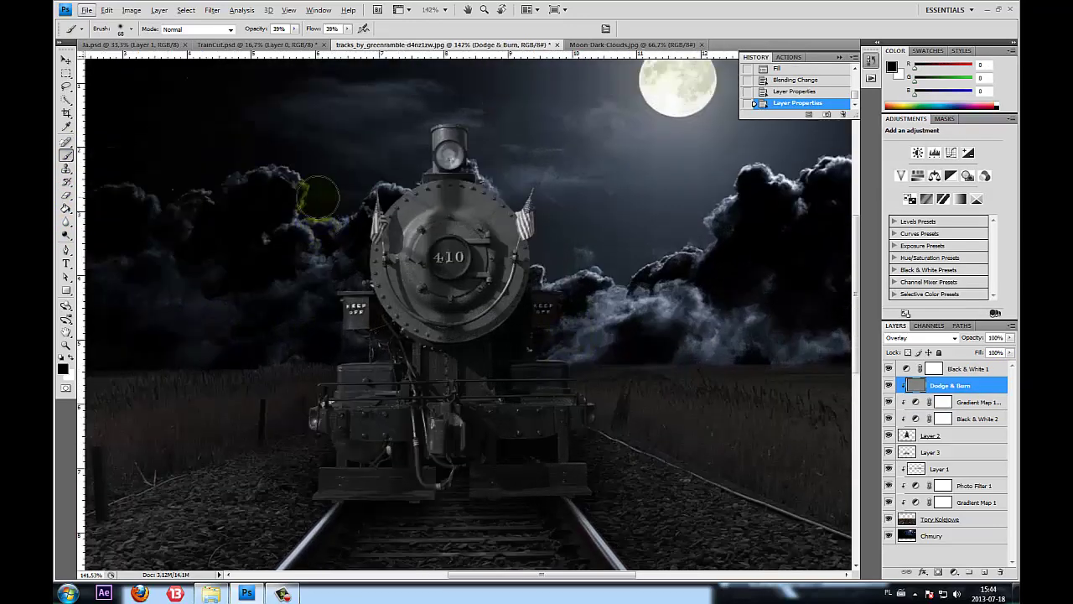
Lighten the smokestack headlamp with the Dodge tool at a 17 px brush
{"action": "left_click", "coordinate": [67, 234]}
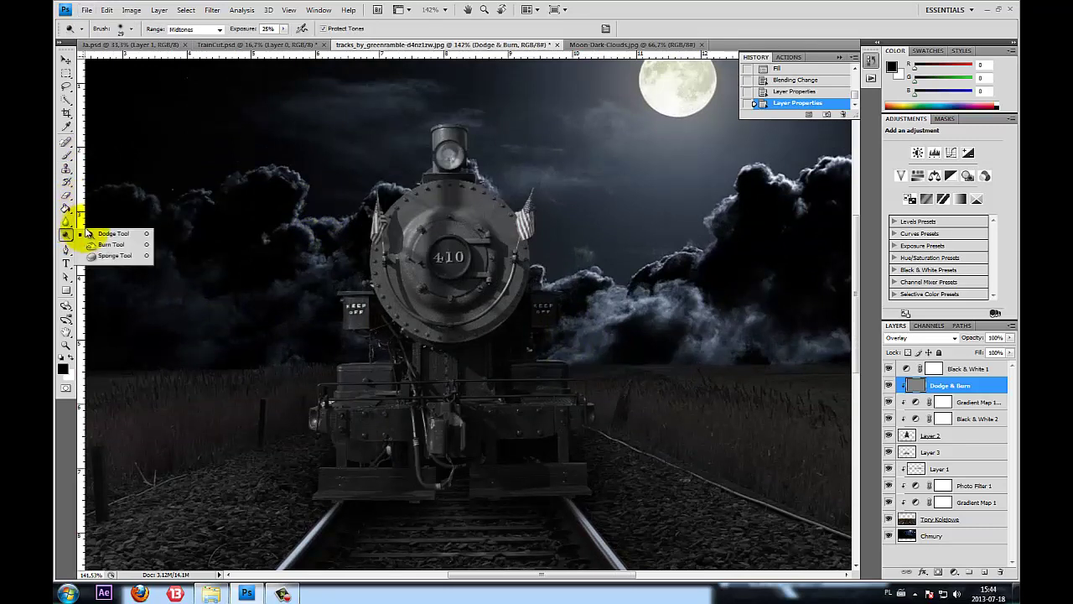
{"action": "left_click", "coordinate": [112, 234]}
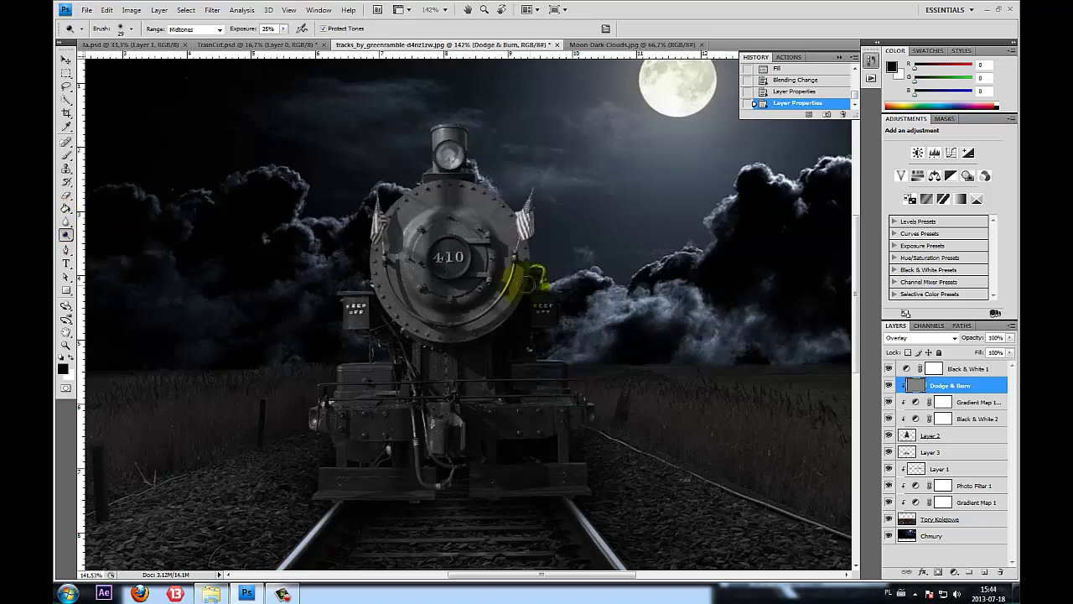
{"action": "scroll", "coordinate": [503, 108], "scroll_direction": "up", "scroll_amount": 2}
{"action": "scroll", "coordinate": [467, 228], "scroll_direction": "up", "scroll_amount": 1}
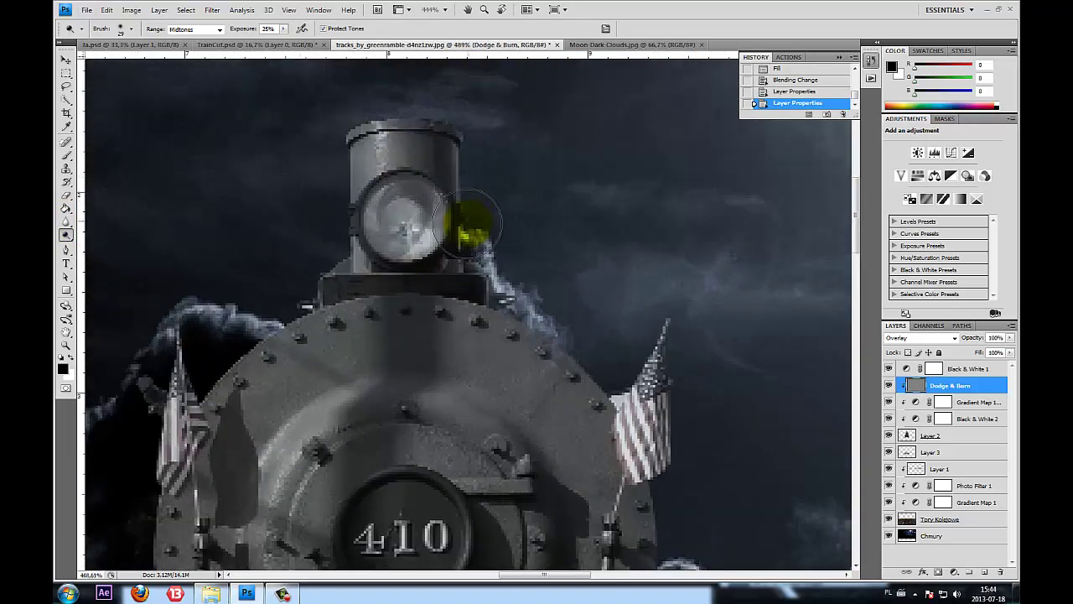
{"action": "scroll", "coordinate": [447, 228], "scroll_direction": "up", "scroll_amount": 1}
{"action": "scroll", "coordinate": [447, 228], "scroll_direction": "down", "scroll_amount": 1}
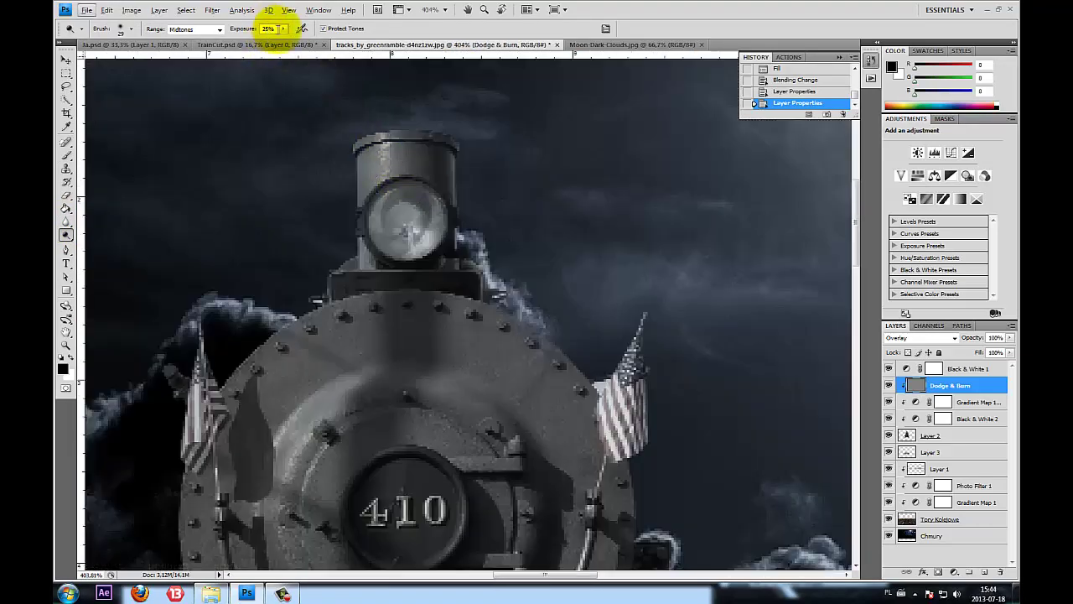
{"action": "left_click", "coordinate": [125, 28]}
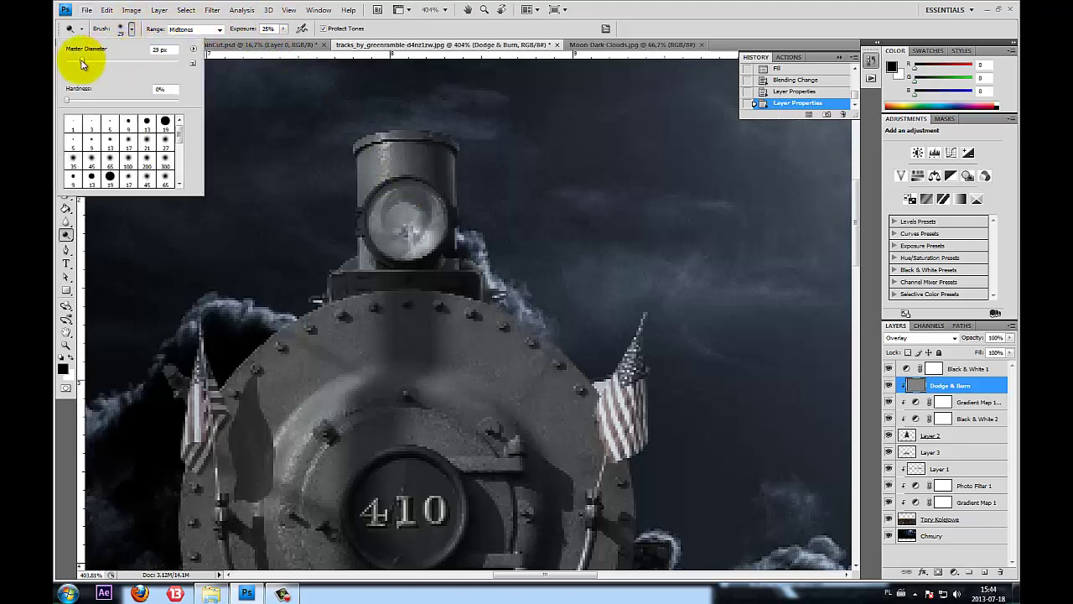
{"action": "left_click", "coordinate": [409, 225]}
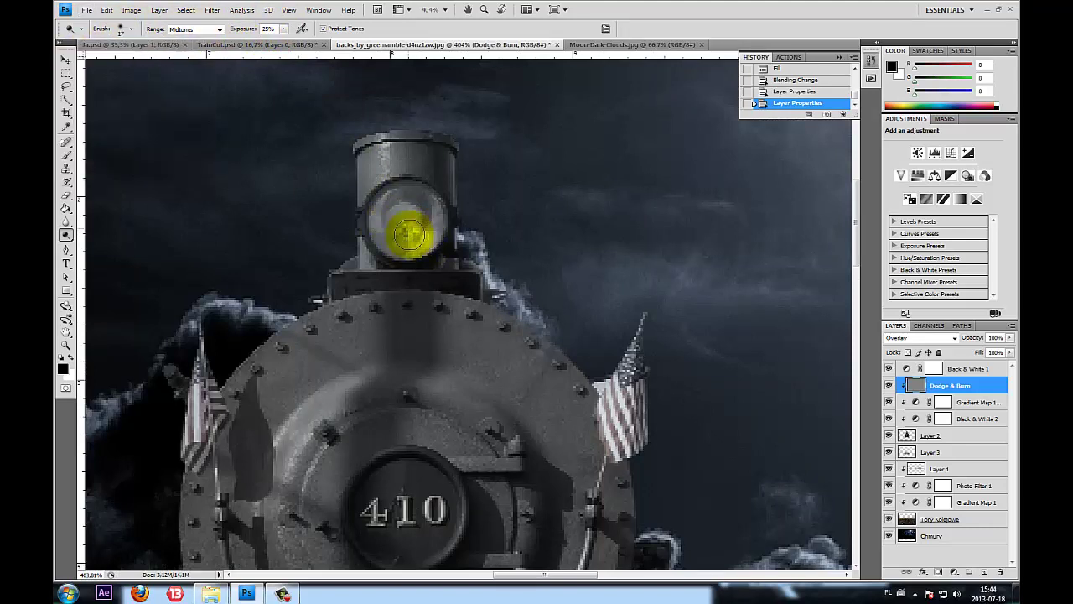
{"action": "left_click_drag", "start_coordinate": [395, 214], "coordinate": [402, 224]}
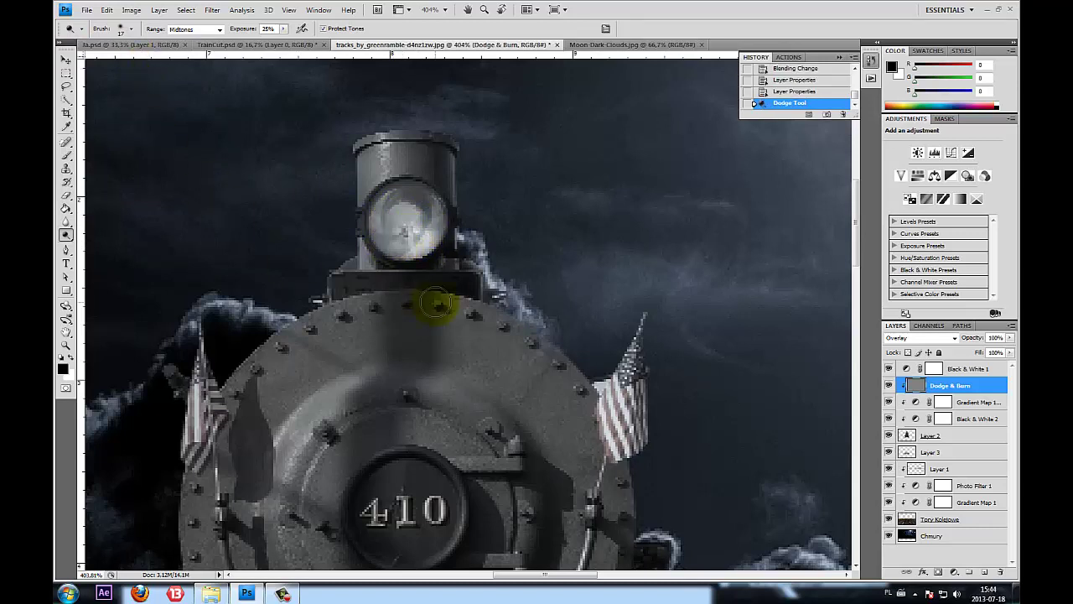
Dodge the right flag, then lighten the boiler face with a 25 px brush
{"action": "scroll", "coordinate": [433, 304], "scroll_direction": "down", "scroll_amount": 2}
{"action": "scroll", "coordinate": [487, 315], "scroll_direction": "down", "scroll_amount": 1}
{"action": "scroll", "coordinate": [621, 336], "scroll_direction": "down", "scroll_amount": 1}
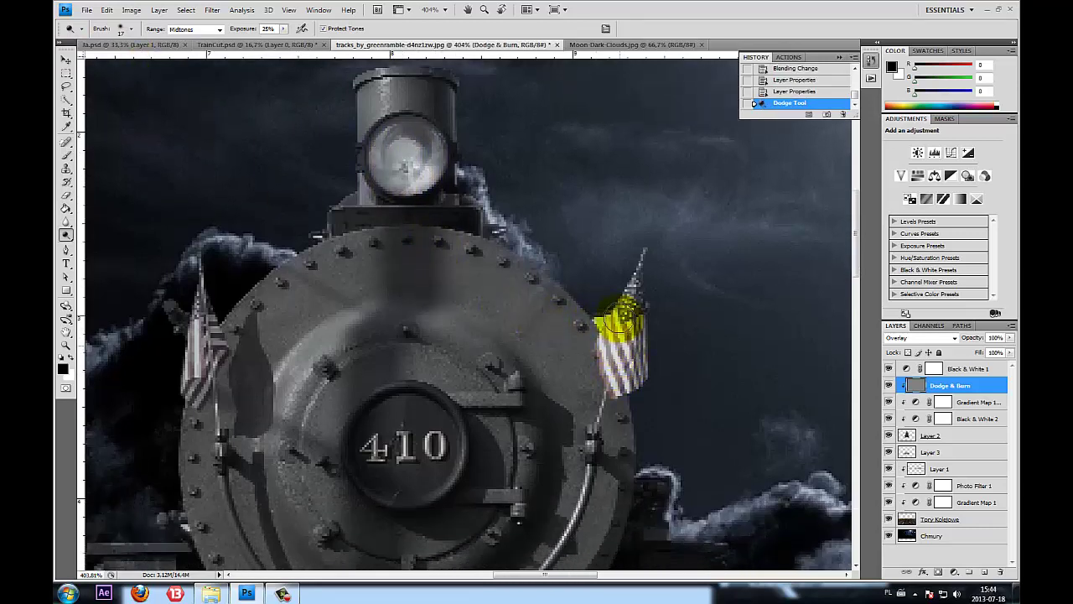
{"action": "left_click_drag", "start_coordinate": [612, 327], "coordinate": [627, 293]}
{"action": "scroll", "coordinate": [628, 292], "scroll_direction": "down", "scroll_amount": 2}
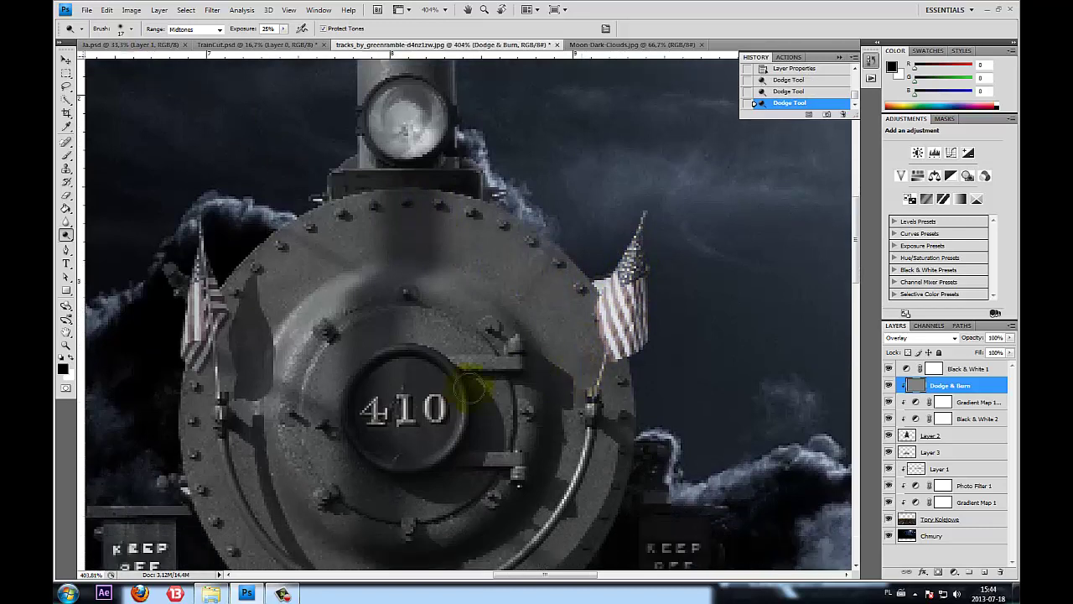
{"action": "left_click", "coordinate": [125, 30]}
{"action": "left_click_drag", "start_coordinate": [75, 61], "coordinate": [81, 60]}
{"action": "left_click", "coordinate": [288, 348]}
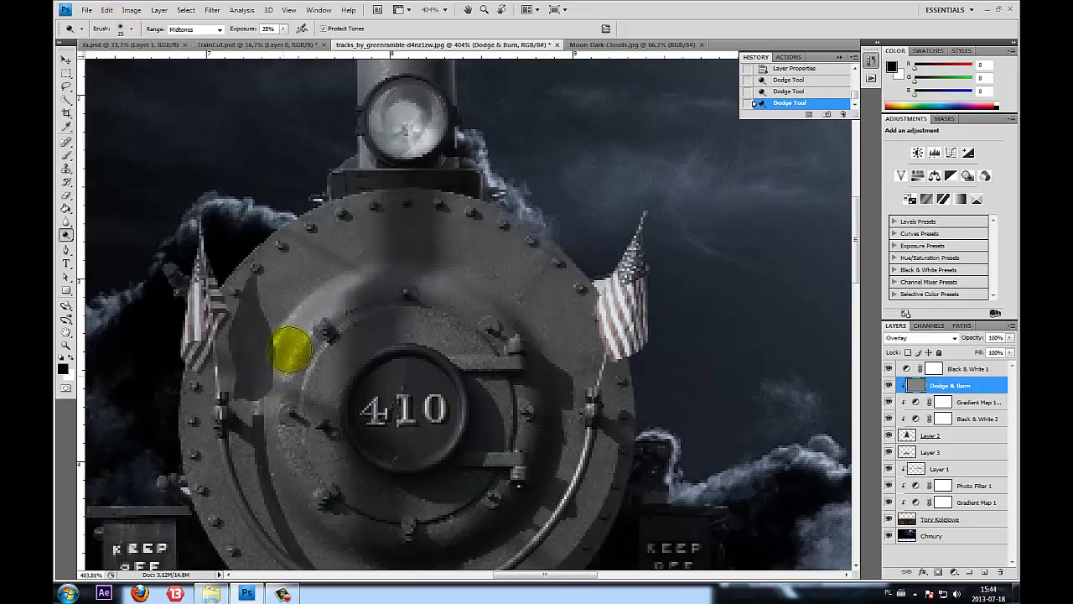
{"action": "mouse_move", "coordinate": [364, 282]}
{"action": "left_mouse_down"}
{"action": "mouse_move", "coordinate": [297, 330]}
{"action": "mouse_move", "coordinate": [269, 402]}
{"action": "left_mouse_up"}
Brighten the 410 number and the curved boiler-rim pipe, then shrink the brush to 14 px
{"action": "scroll", "coordinate": [268, 402], "scroll_direction": "down", "scroll_amount": 2}
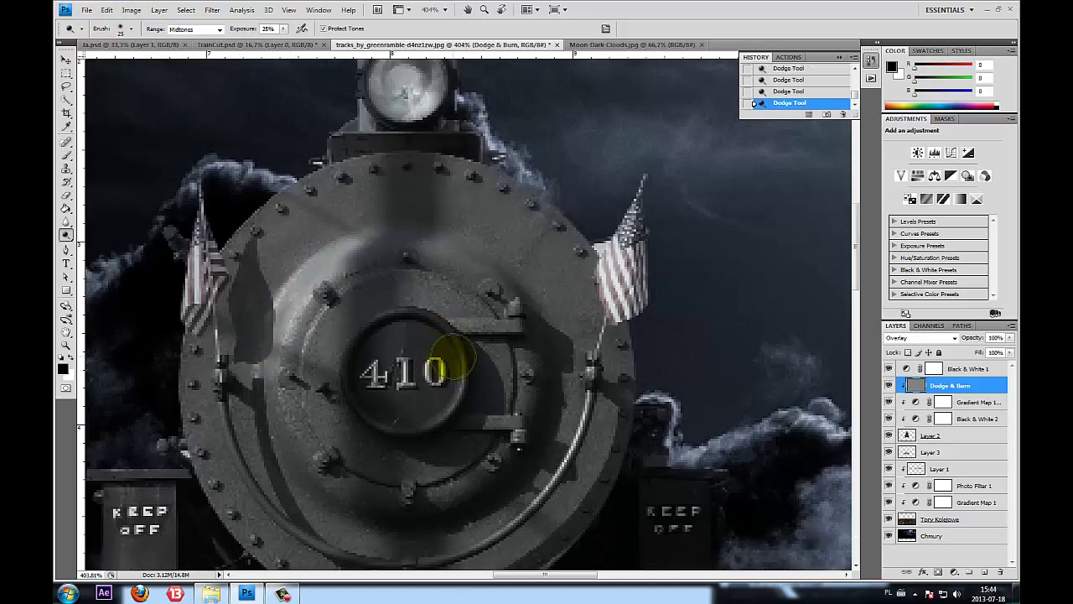
{"action": "mouse_move", "coordinate": [417, 361]}
{"action": "left_mouse_down"}
{"action": "mouse_move", "coordinate": [377, 371]}
{"action": "mouse_move", "coordinate": [419, 371]}
{"action": "left_mouse_up"}
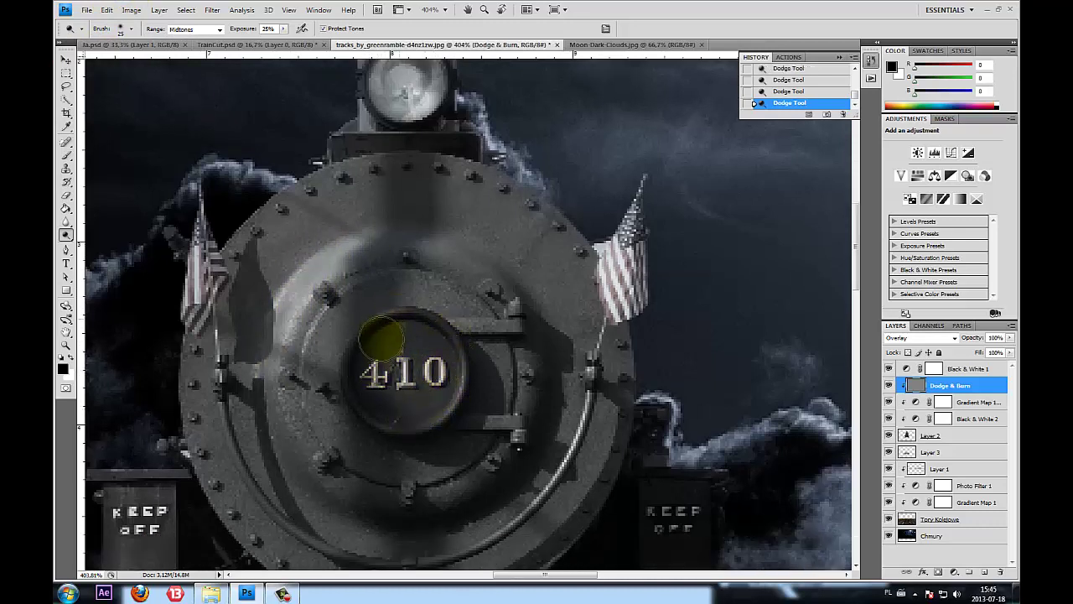
{"action": "scroll", "coordinate": [444, 395], "scroll_direction": "down", "scroll_amount": 5}
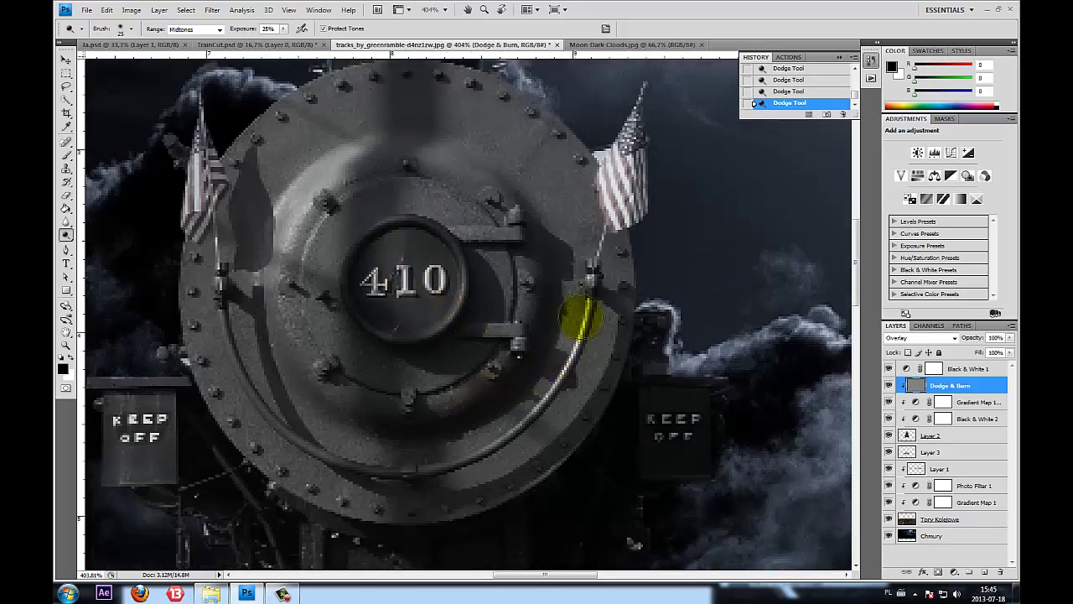
{"action": "mouse_move", "coordinate": [582, 316]}
{"action": "left_mouse_down"}
{"action": "mouse_move", "coordinate": [551, 403]}
{"action": "mouse_move", "coordinate": [470, 452]}
{"action": "mouse_move", "coordinate": [503, 467]}
{"action": "left_mouse_up"}
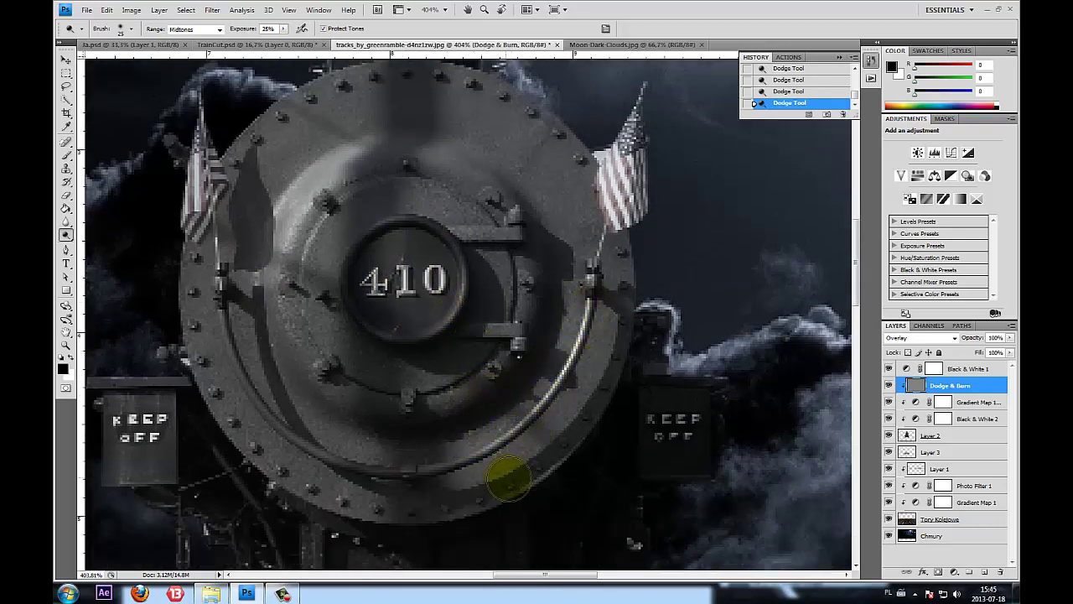
{"action": "left_click", "coordinate": [131, 29]}
{"action": "left_click_drag", "start_coordinate": [78, 60], "coordinate": [74, 60]}
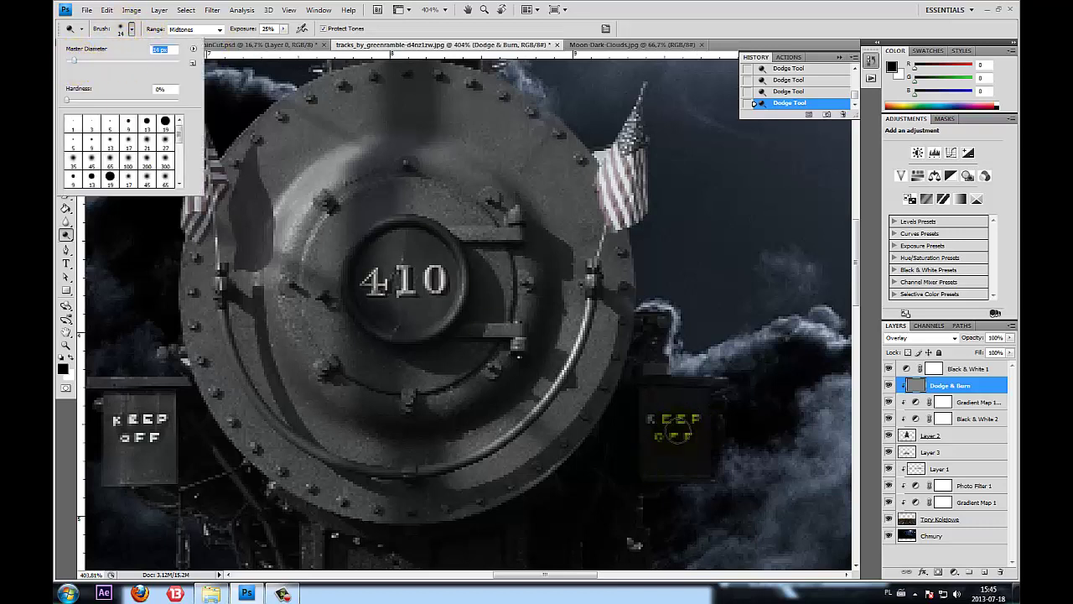
{"action": "left_click", "coordinate": [674, 421]}
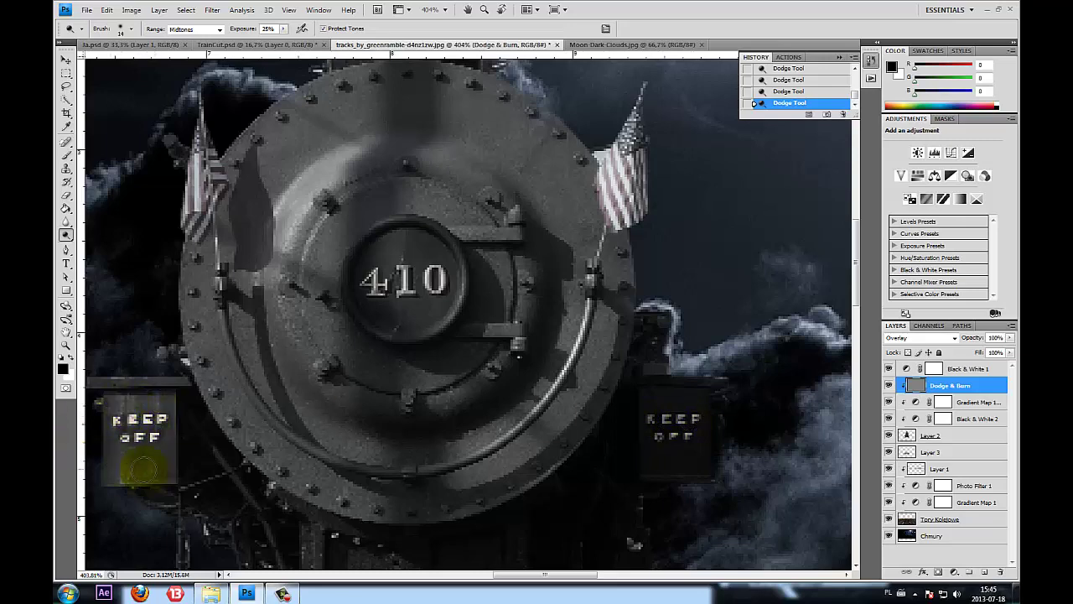
{"action": "scroll", "coordinate": [162, 475], "scroll_direction": "down", "scroll_amount": 5}
{"action": "scroll", "coordinate": [278, 455], "scroll_direction": "down", "scroll_amount": 3}
{"action": "scroll", "coordinate": [302, 461], "scroll_direction": "down", "scroll_amount": 2}
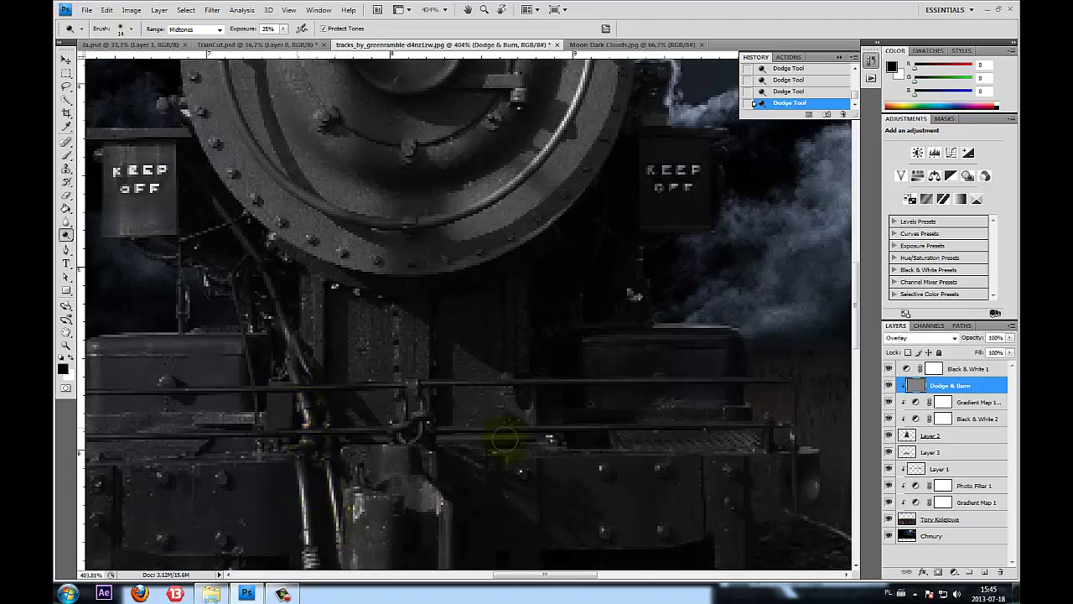
{"action": "scroll", "coordinate": [524, 457], "scroll_direction": "down", "scroll_amount": 1}
{"action": "scroll", "coordinate": [531, 470], "scroll_direction": "down", "scroll_amount": 4}
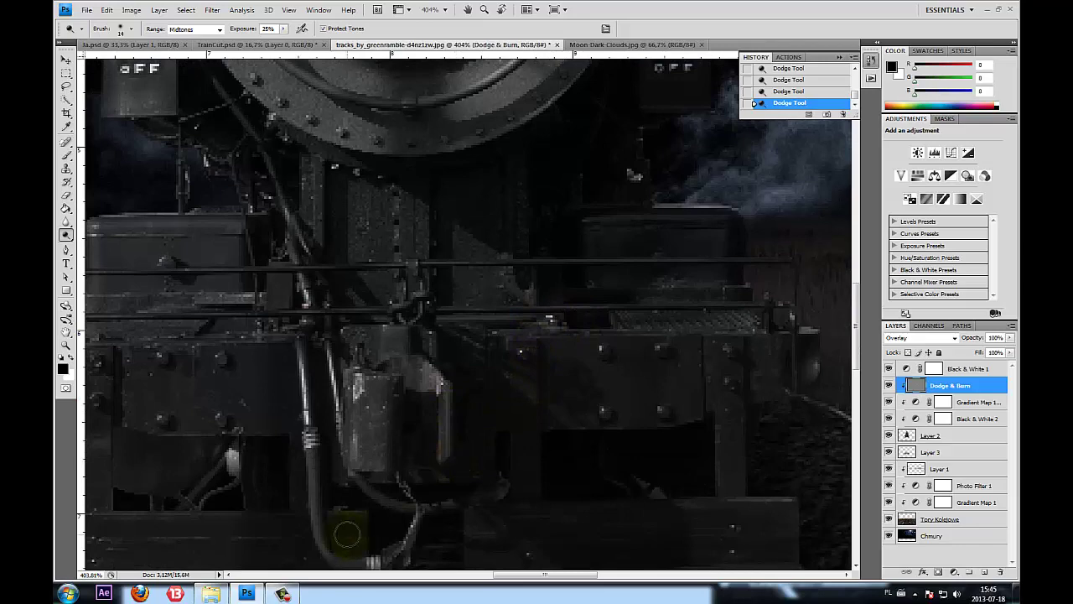
{"action": "scroll", "coordinate": [347, 533], "scroll_direction": "down", "scroll_amount": 2}
{"action": "scroll", "coordinate": [696, 385], "scroll_direction": "down", "scroll_amount": 2}
{"action": "scroll", "coordinate": [709, 488], "scroll_direction": "up", "scroll_amount": 2}
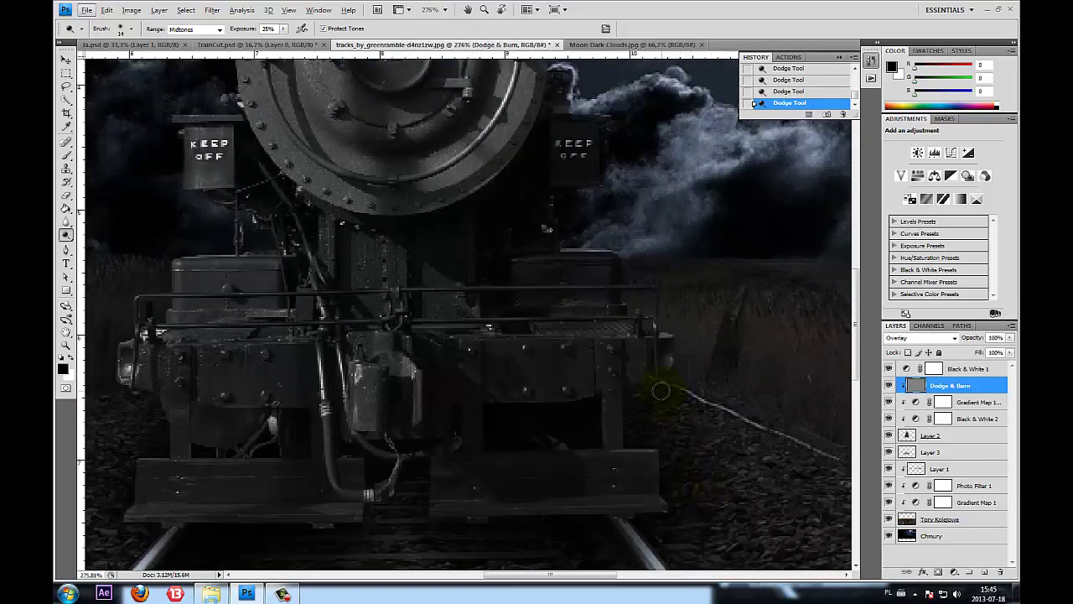
{"action": "scroll", "coordinate": [661, 390], "scroll_direction": "down", "scroll_amount": 2}
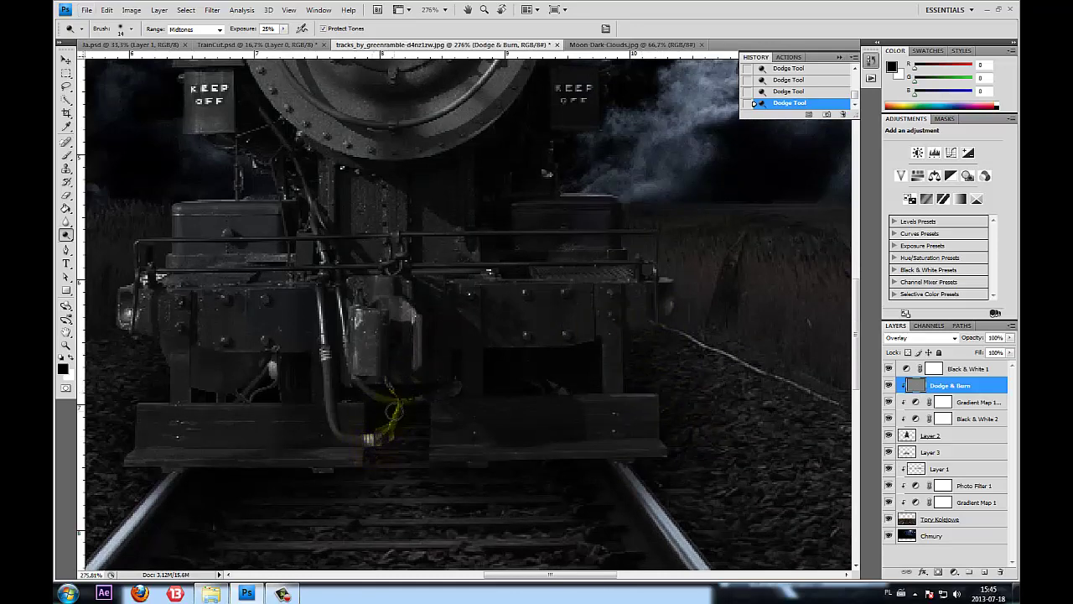
{"action": "scroll", "coordinate": [412, 312], "scroll_direction": "up", "scroll_amount": 2}
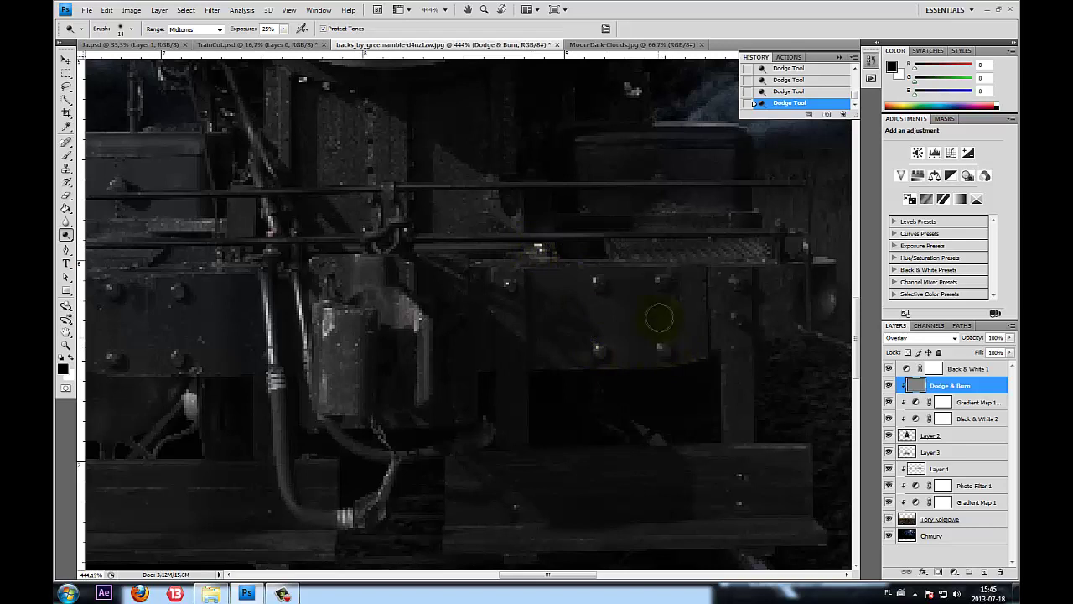
{"action": "scroll", "coordinate": [739, 307], "scroll_direction": "down", "scroll_amount": 1}
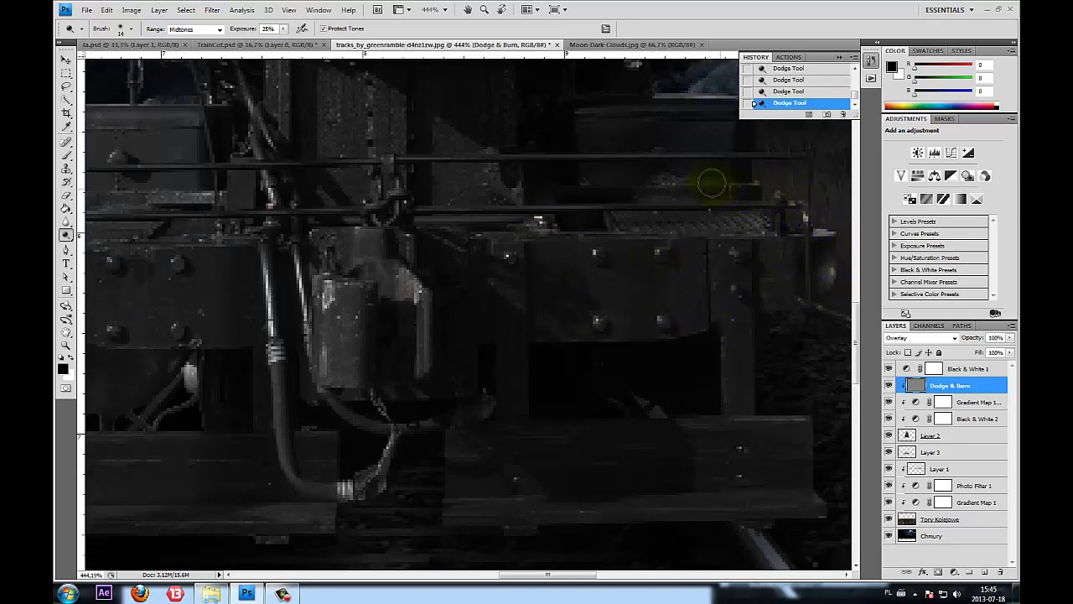
{"action": "scroll", "coordinate": [656, 230], "scroll_direction": "down", "scroll_amount": 1}
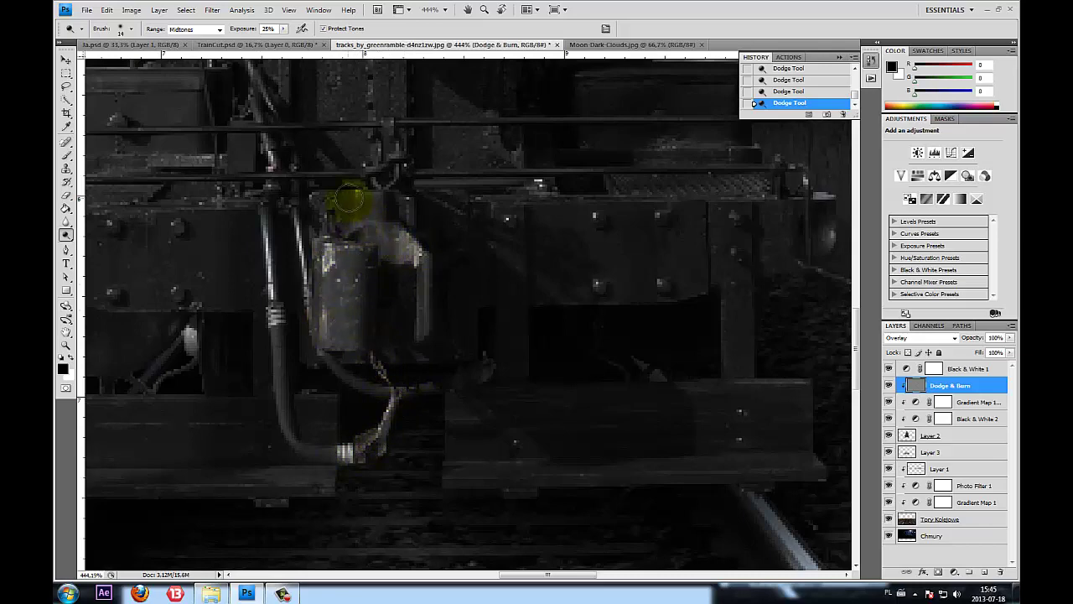
{"action": "key", "text": "ctrl+0"}
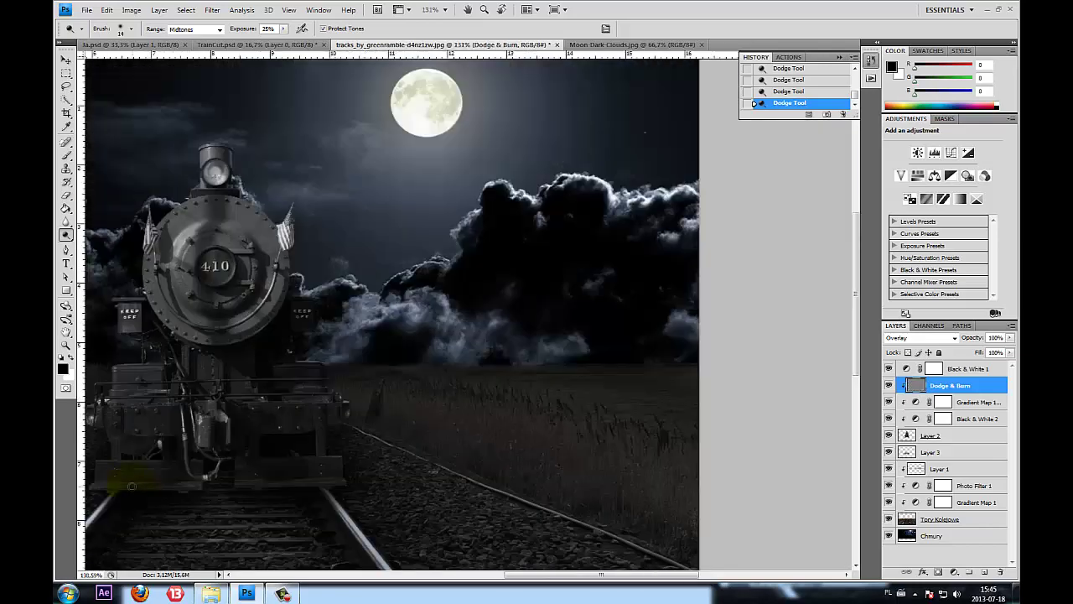
{"action": "scroll", "coordinate": [130, 481], "scroll_direction": "up", "scroll_amount": 2}
{"action": "scroll", "coordinate": [264, 408], "scroll_direction": "up", "scroll_amount": 2}
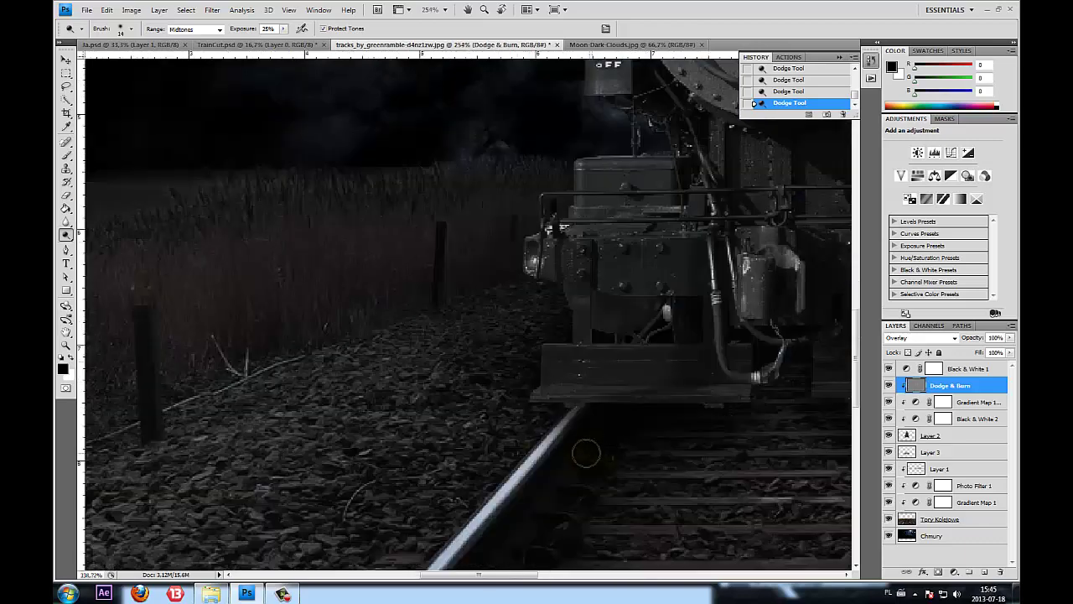
{"action": "scroll", "coordinate": [582, 448], "scroll_direction": "up", "scroll_amount": 2}
{"action": "scroll", "coordinate": [510, 163], "scroll_direction": "up", "scroll_amount": 1}
{"action": "scroll", "coordinate": [503, 182], "scroll_direction": "down", "scroll_amount": 2}
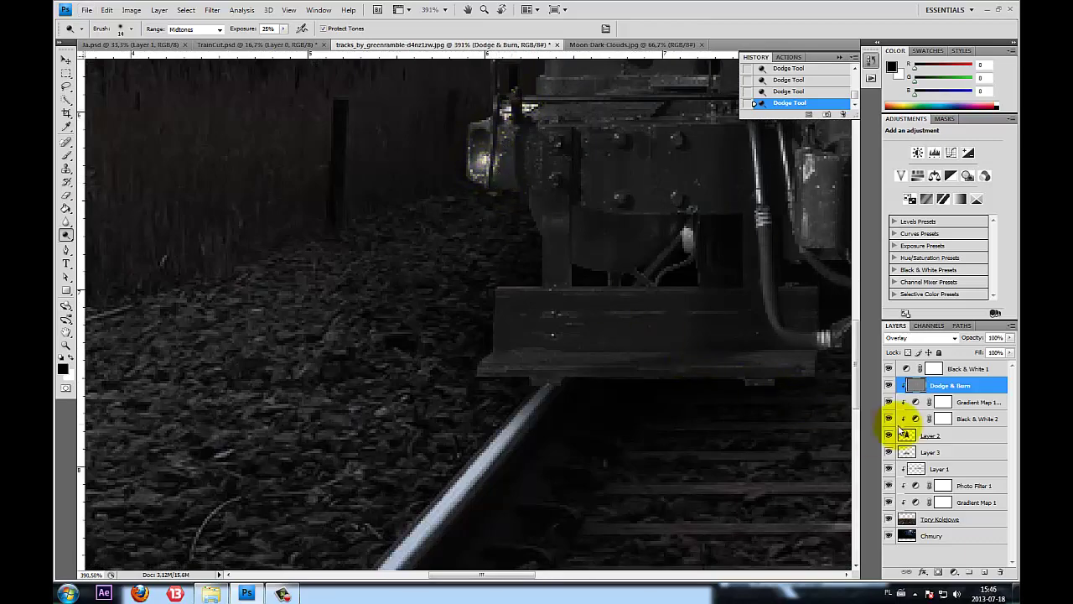
{"action": "scroll", "coordinate": [843, 414], "scroll_direction": "down", "scroll_amount": 2}
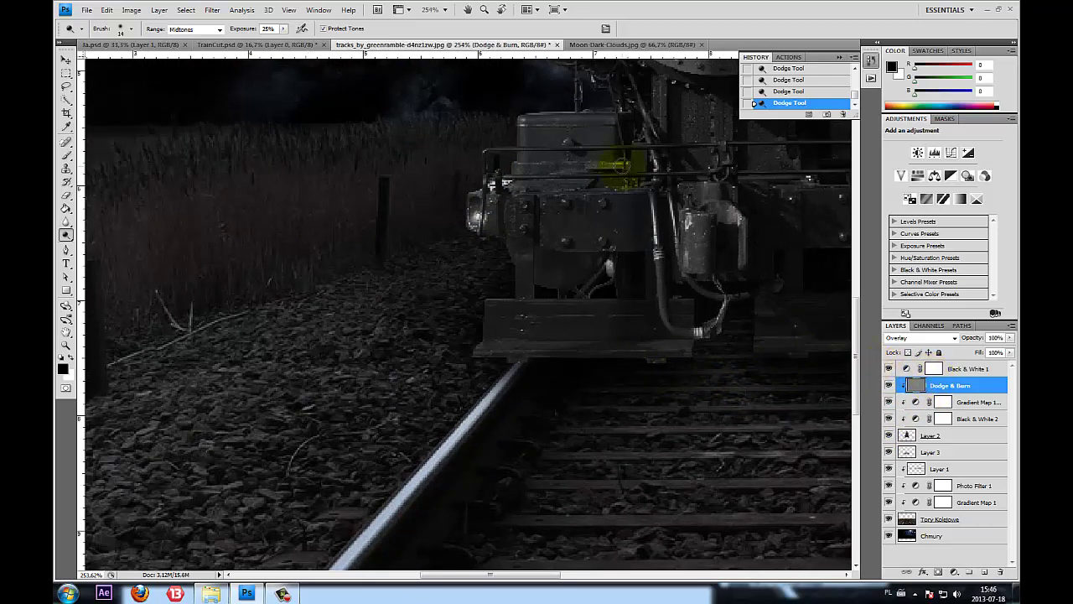
{"action": "scroll", "coordinate": [446, 428], "scroll_direction": "up", "scroll_amount": 1}
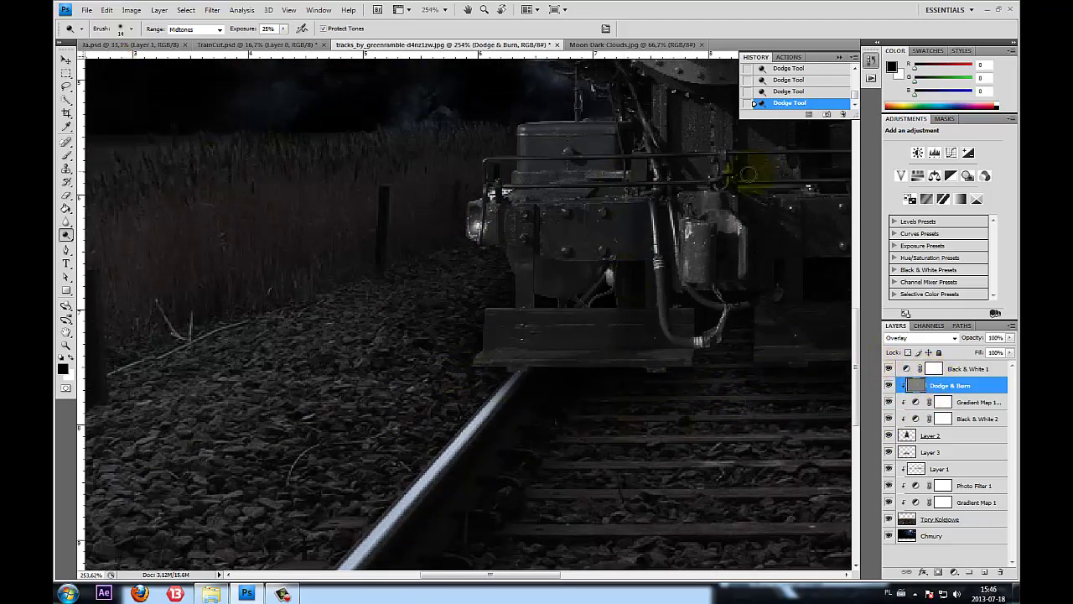
{"action": "scroll", "coordinate": [695, 180], "scroll_direction": "down", "scroll_amount": 1}
{"action": "scroll", "coordinate": [575, 100], "scroll_direction": "up", "scroll_amount": 3}
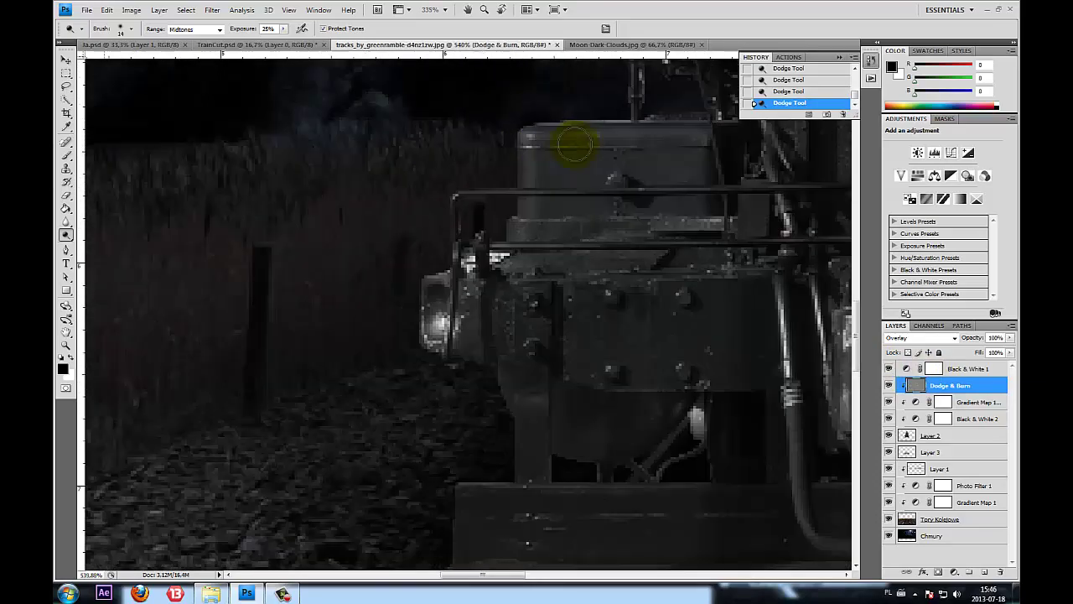
{"action": "scroll", "coordinate": [573, 144], "scroll_direction": "up", "scroll_amount": 3}
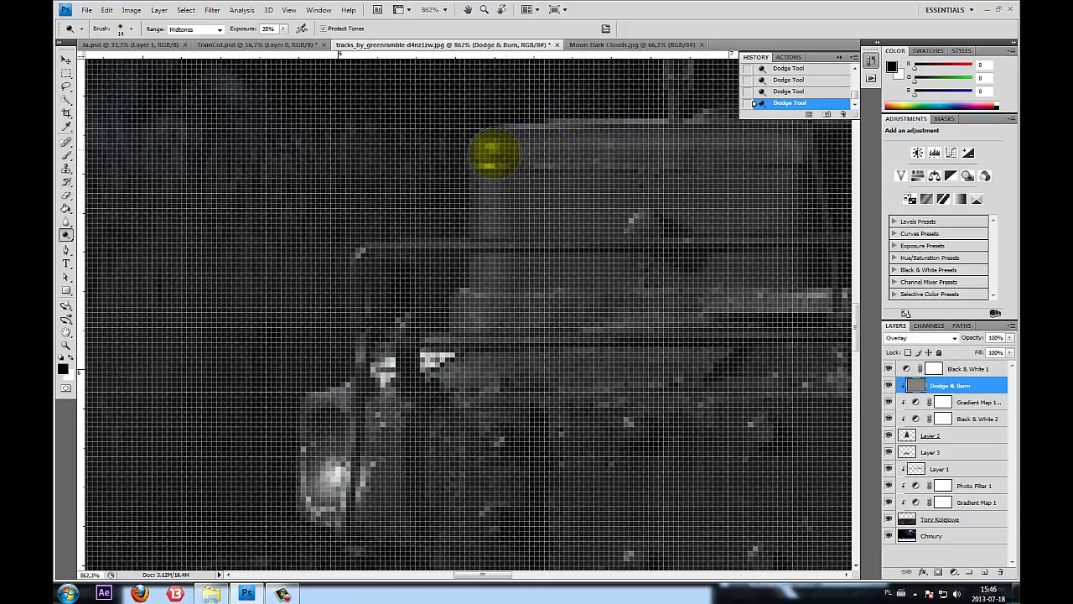
{"action": "scroll", "coordinate": [484, 170], "scroll_direction": "down", "scroll_amount": 3}
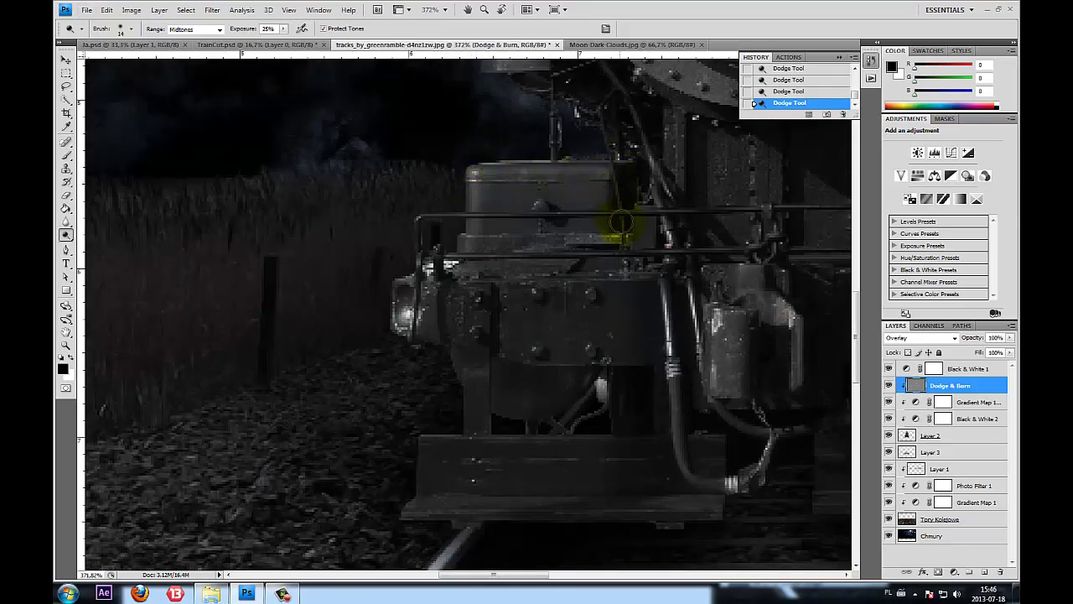
{"action": "scroll", "coordinate": [621, 221], "scroll_direction": "down", "scroll_amount": 2}
{"action": "scroll", "coordinate": [602, 239], "scroll_direction": "down", "scroll_amount": 2}
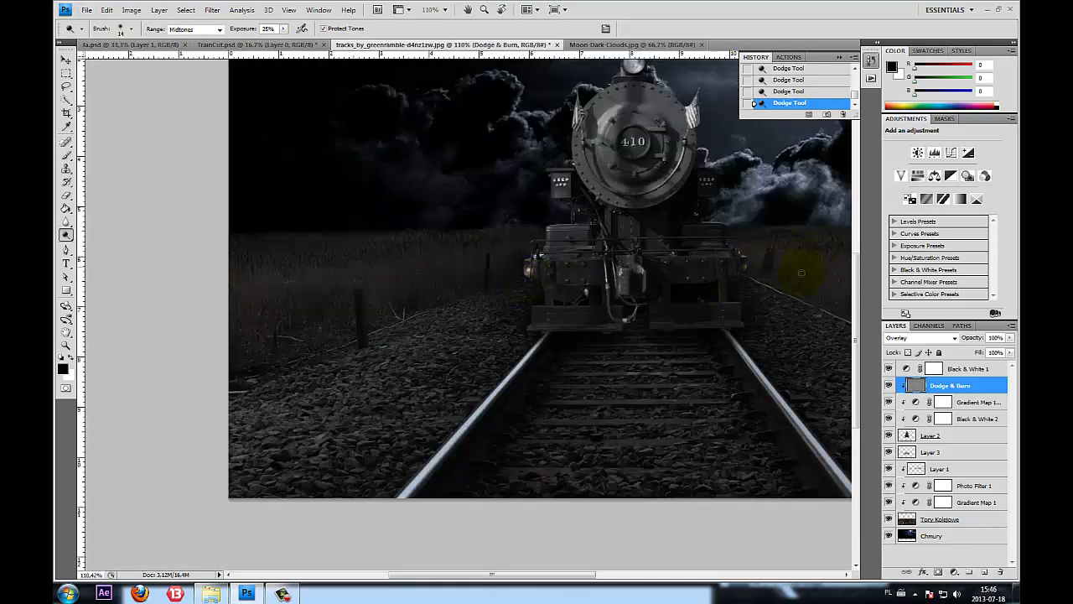
{"action": "scroll", "coordinate": [780, 293], "scroll_direction": "up", "scroll_amount": 2}
{"action": "scroll", "coordinate": [755, 319], "scroll_direction": "up", "scroll_amount": 2}
{"action": "scroll", "coordinate": [712, 298], "scroll_direction": "up", "scroll_amount": 1}
{"action": "scroll", "coordinate": [646, 202], "scroll_direction": "up", "scroll_amount": 1}
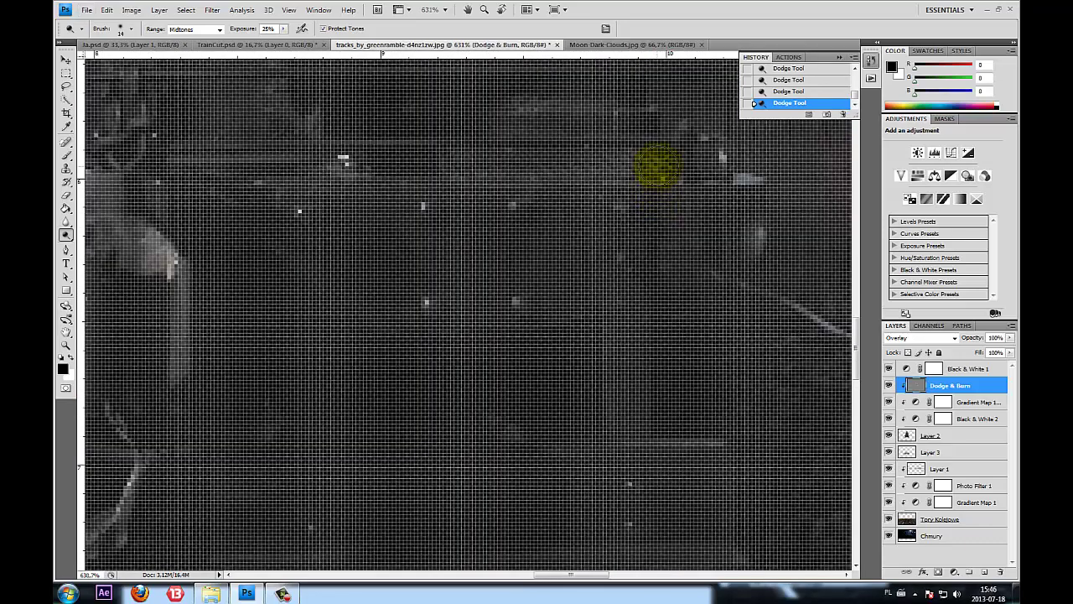
{"action": "scroll", "coordinate": [725, 292], "scroll_direction": "down", "scroll_amount": 2}
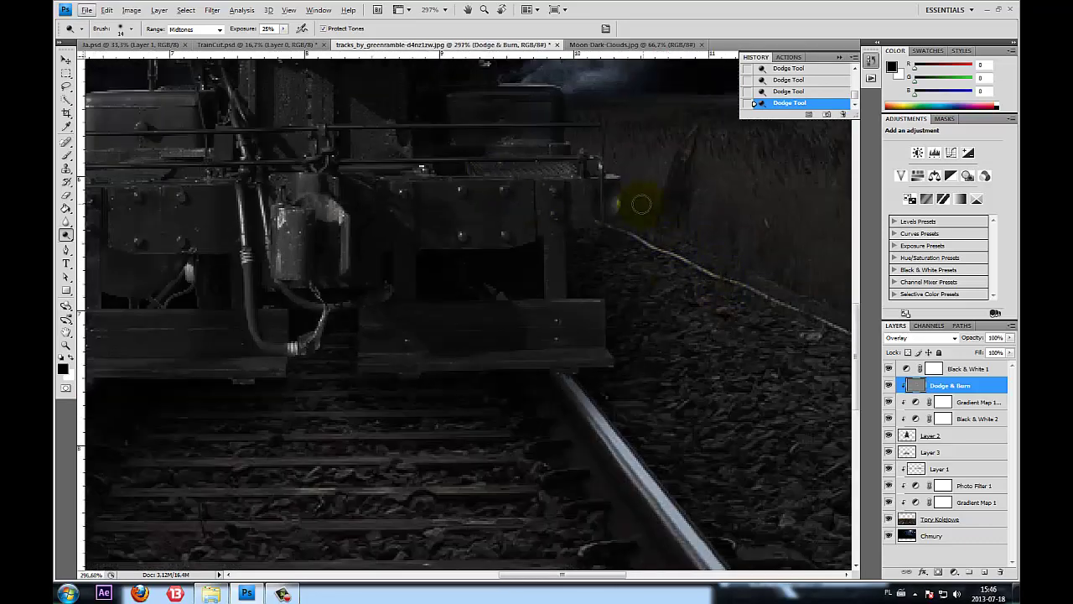
{"action": "scroll", "coordinate": [300, 240], "scroll_direction": "up", "scroll_amount": 2}
{"action": "scroll", "coordinate": [288, 100], "scroll_direction": "up", "scroll_amount": 2}
{"action": "scroll", "coordinate": [282, 162], "scroll_direction": "up", "scroll_amount": 2}
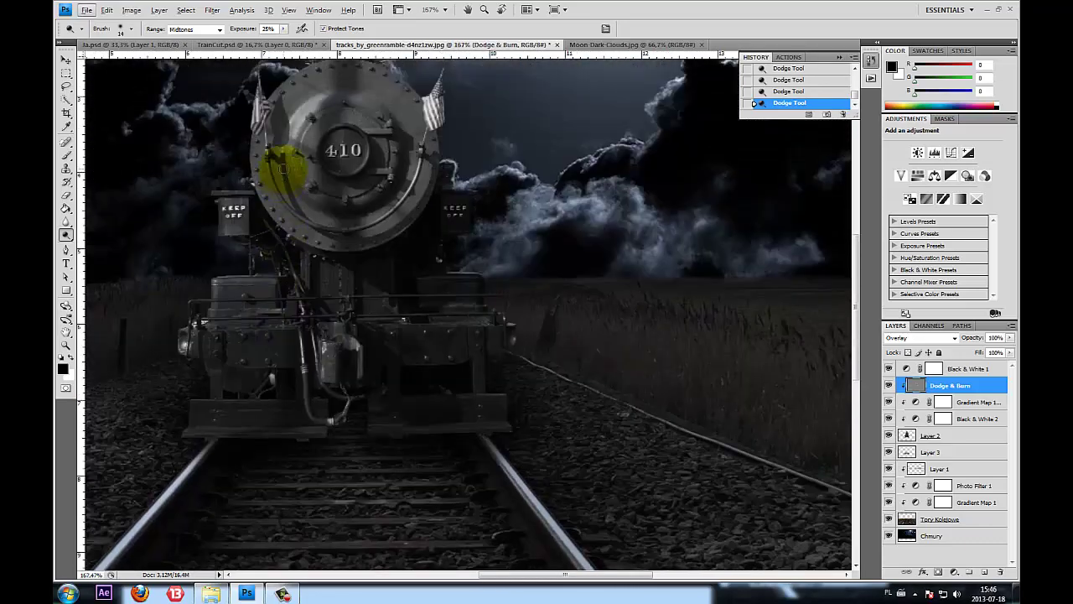
{"action": "scroll", "coordinate": [217, 155], "scroll_direction": "up", "scroll_amount": 2}
{"action": "scroll", "coordinate": [408, 149], "scroll_direction": "up", "scroll_amount": 1}
{"action": "scroll", "coordinate": [420, 126], "scroll_direction": "up", "scroll_amount": 2}
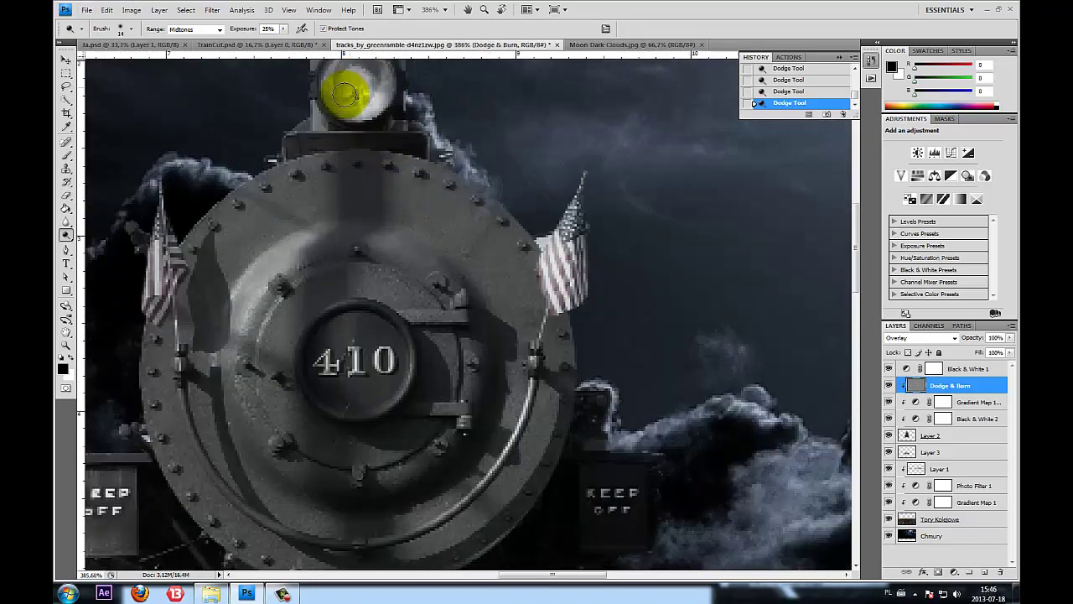
{"action": "scroll", "coordinate": [355, 114], "scroll_direction": "up", "scroll_amount": 1}
{"action": "scroll", "coordinate": [354, 113], "scroll_direction": "up", "scroll_amount": 3}
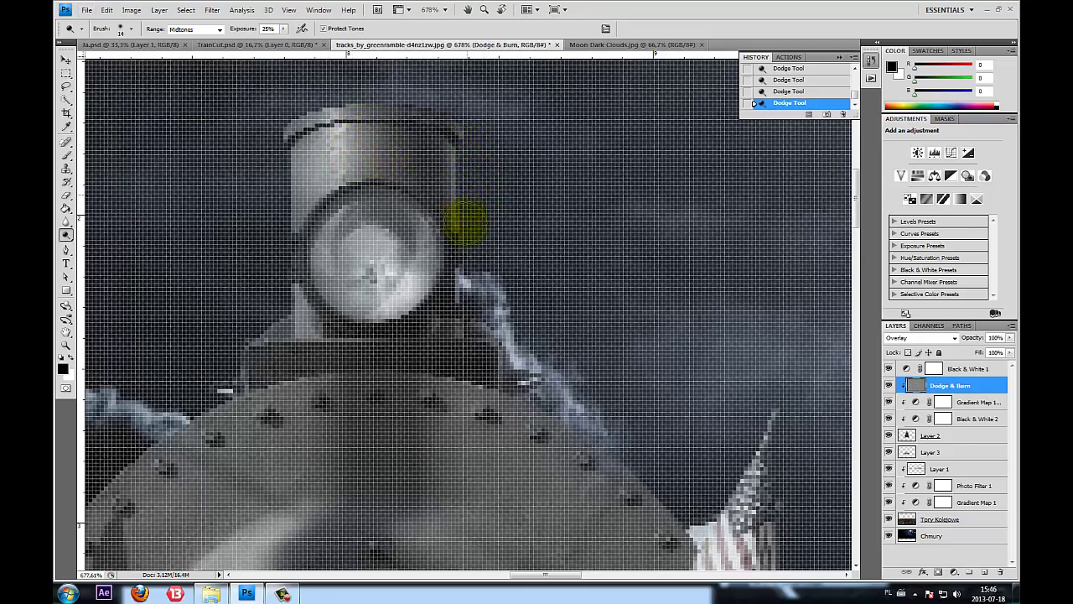
{"action": "scroll", "coordinate": [210, 276], "scroll_direction": "down", "scroll_amount": 5}
{"action": "scroll", "coordinate": [202, 285], "scroll_direction": "down", "scroll_amount": 3}
{"action": "scroll", "coordinate": [143, 319], "scroll_direction": "down", "scroll_amount": 3}
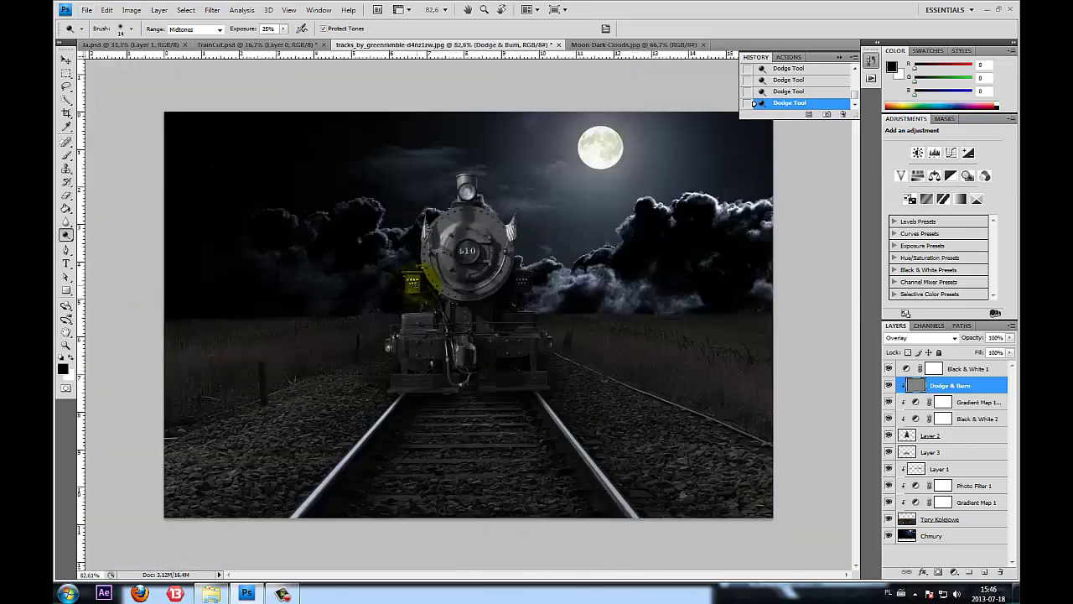
{"action": "scroll", "coordinate": [411, 286], "scroll_direction": "up", "scroll_amount": 3}
Burn at lower exposure left of the 410 plate and around the lower and right boiler ring
{"action": "left_click", "coordinate": [86, 9]}
{"action": "left_click", "coordinate": [120, 38]}
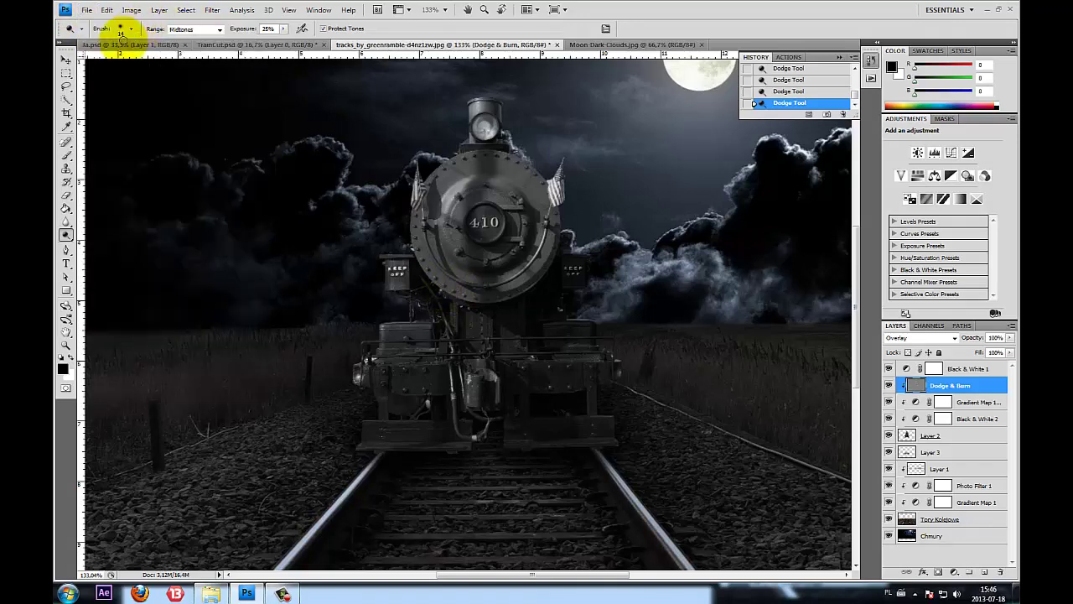
{"action": "left_click_drag", "start_coordinate": [66, 235], "coordinate": [104, 242]}
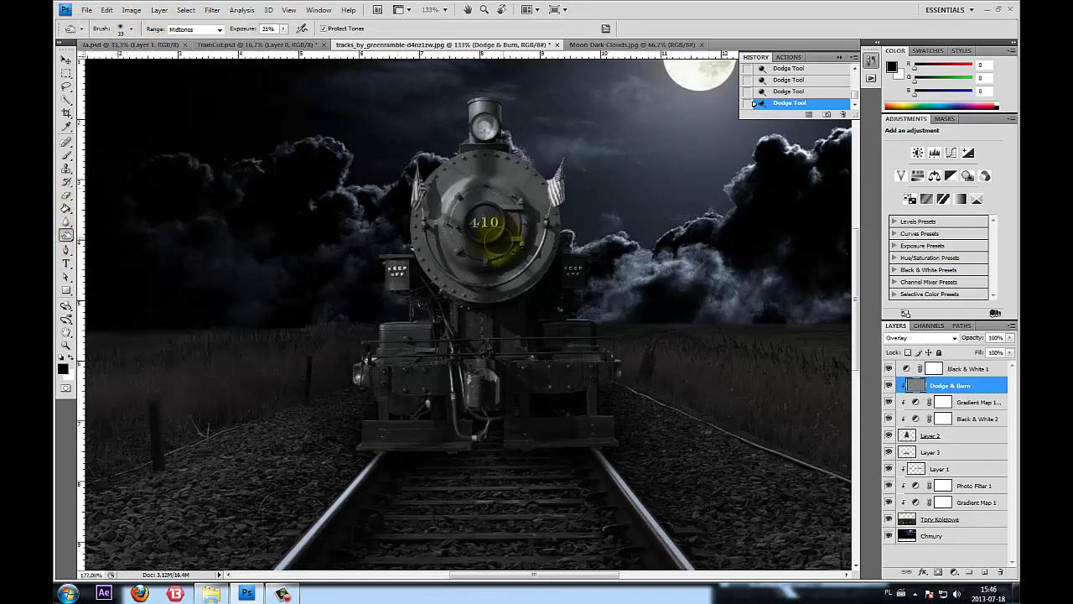
{"action": "scroll", "coordinate": [495, 235], "scroll_direction": "up", "scroll_amount": 3}
{"action": "scroll", "coordinate": [468, 120], "scroll_direction": "up", "scroll_amount": 1}
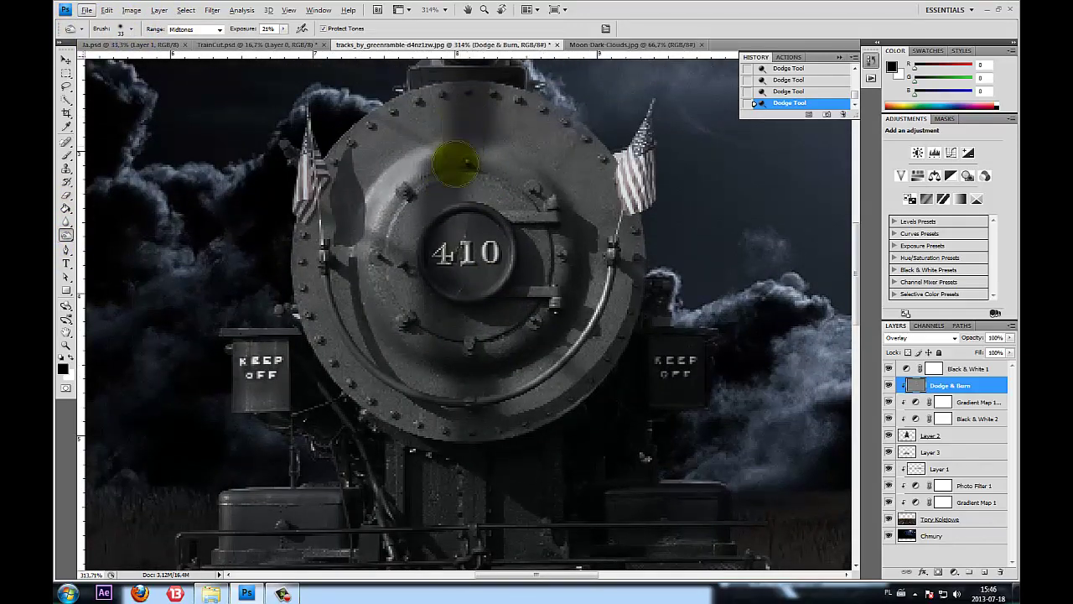
{"action": "left_click_drag", "start_coordinate": [442, 202], "coordinate": [421, 294]}
{"action": "left_click_drag", "start_coordinate": [459, 361], "coordinate": [502, 359]}
{"action": "left_click_drag", "start_coordinate": [551, 333], "coordinate": [574, 292]}
{"action": "left_click_drag", "start_coordinate": [577, 231], "coordinate": [545, 239]}
{"action": "scroll", "coordinate": [503, 336], "scroll_direction": "down", "scroll_amount": 1}
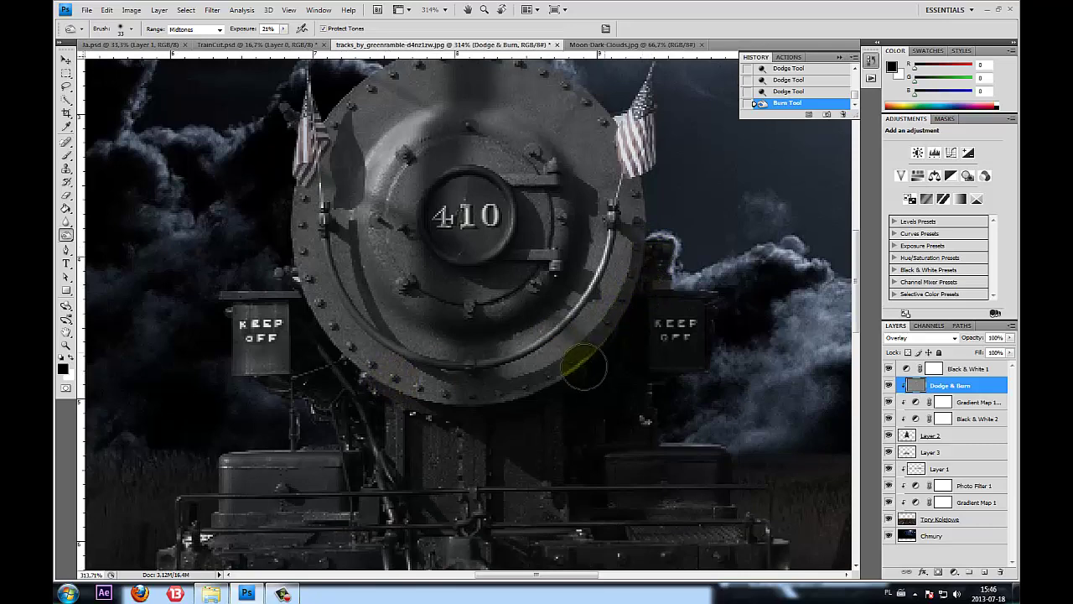
{"action": "left_click_drag", "start_coordinate": [584, 366], "coordinate": [455, 390]}
With a 17 px brush, darken the boiler face below the 410 plate and the flag shadow
{"action": "scroll", "coordinate": [456, 173], "scroll_direction": "up", "scroll_amount": 2}
{"action": "left_click", "coordinate": [158, 10]}
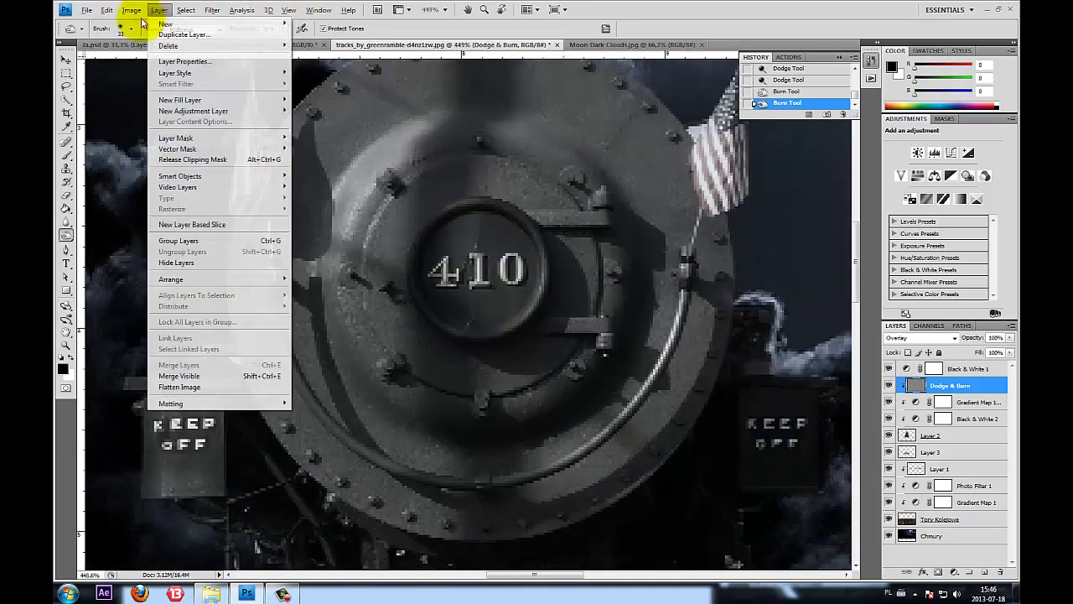
{"action": "left_click", "coordinate": [131, 11]}
{"action": "left_click", "coordinate": [125, 28]}
{"action": "left_click_drag", "start_coordinate": [79, 60], "coordinate": [75, 60]}
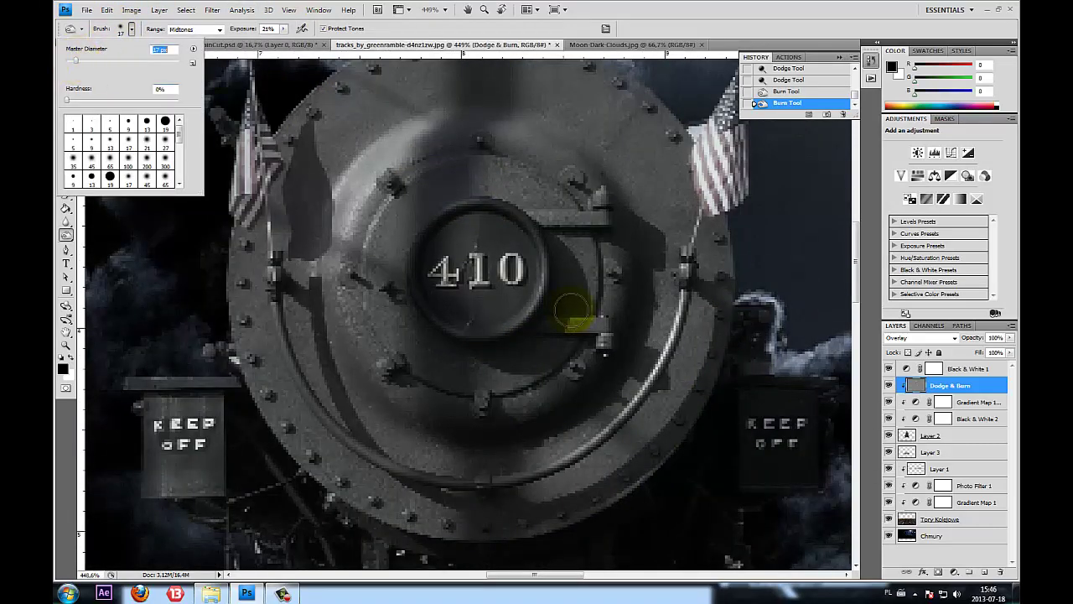
{"action": "left_click", "coordinate": [520, 243]}
{"action": "left_click_drag", "start_coordinate": [486, 263], "coordinate": [456, 321]}
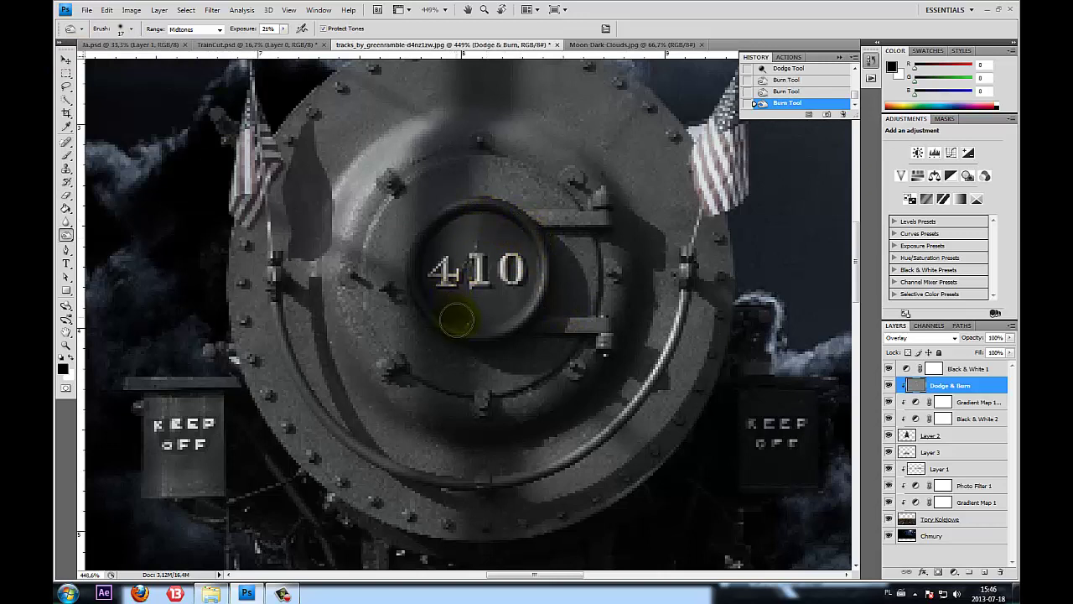
{"action": "left_click_drag", "start_coordinate": [311, 233], "coordinate": [312, 145]}
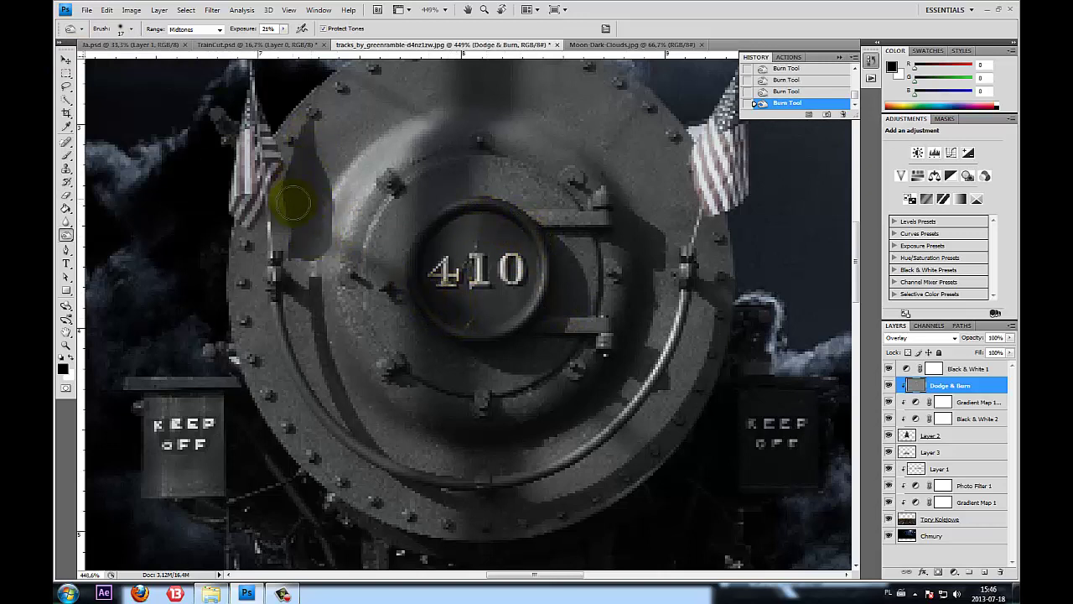
Darken the area beside the locomotive near the smoke cloud, then zoom out
{"action": "scroll", "coordinate": [740, 293], "scroll_direction": "down", "scroll_amount": 2}
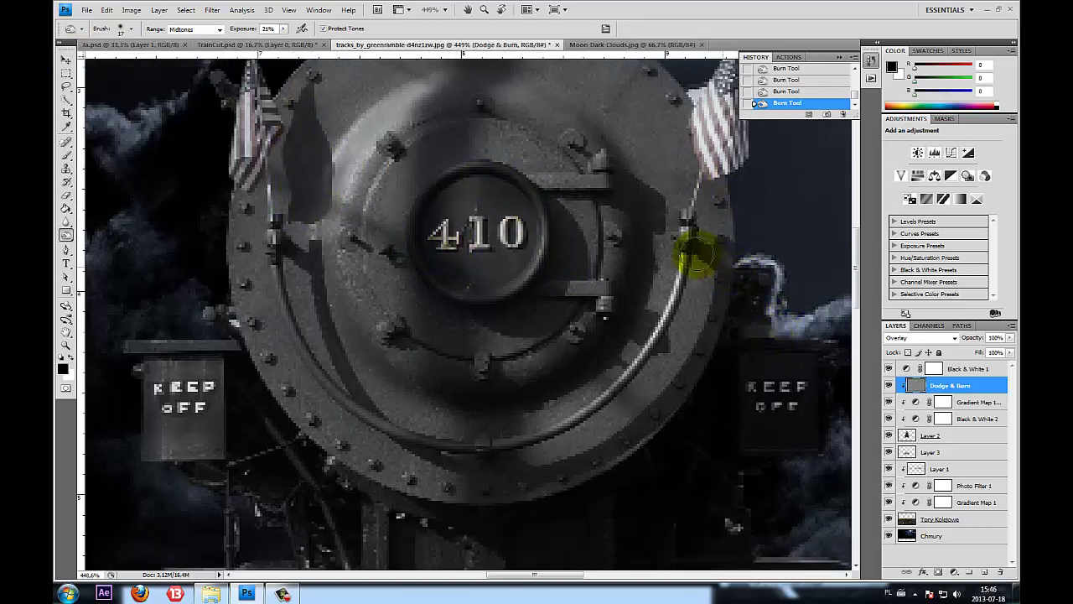
{"action": "scroll", "coordinate": [288, 300], "scroll_direction": "down", "scroll_amount": 6}
{"action": "scroll", "coordinate": [262, 293], "scroll_direction": "down", "scroll_amount": 3}
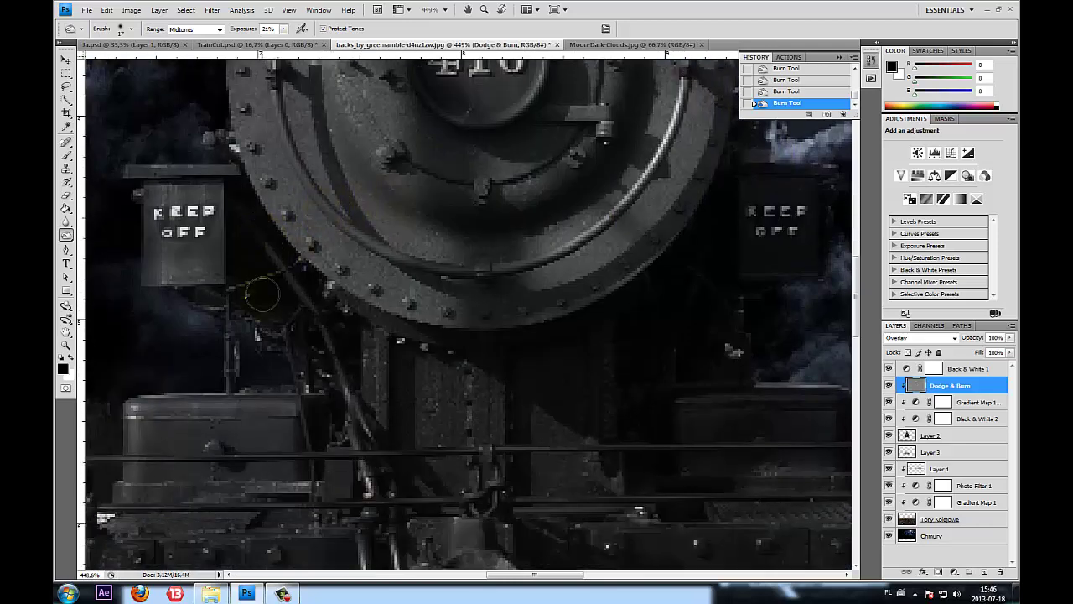
{"action": "scroll", "coordinate": [378, 319], "scroll_direction": "down", "scroll_amount": 3}
{"action": "scroll", "coordinate": [461, 348], "scroll_direction": "down", "scroll_amount": 5}
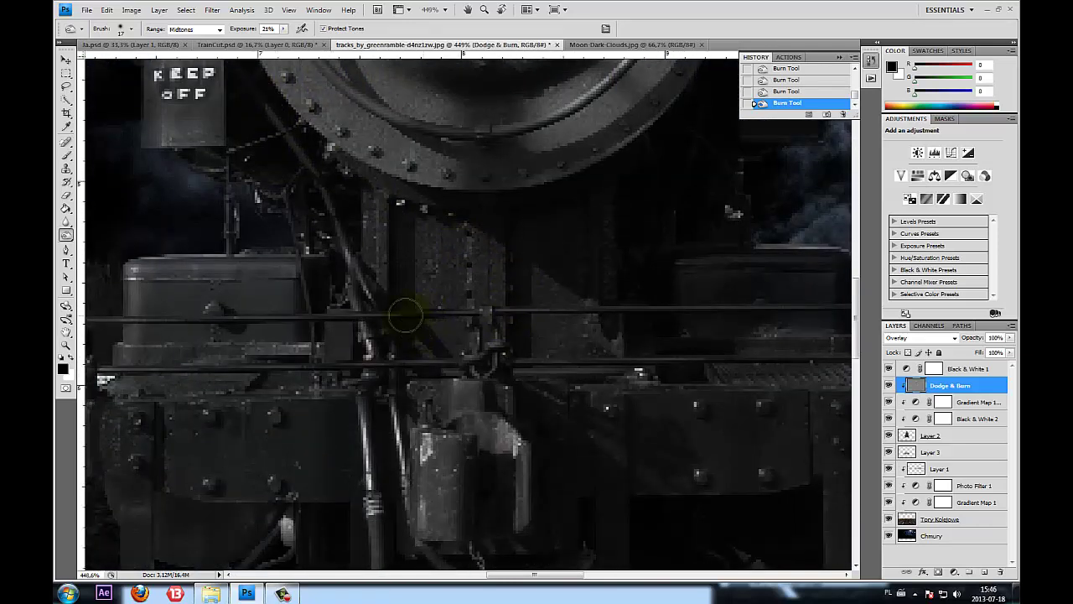
{"action": "scroll", "coordinate": [378, 313], "scroll_direction": "down", "scroll_amount": 2}
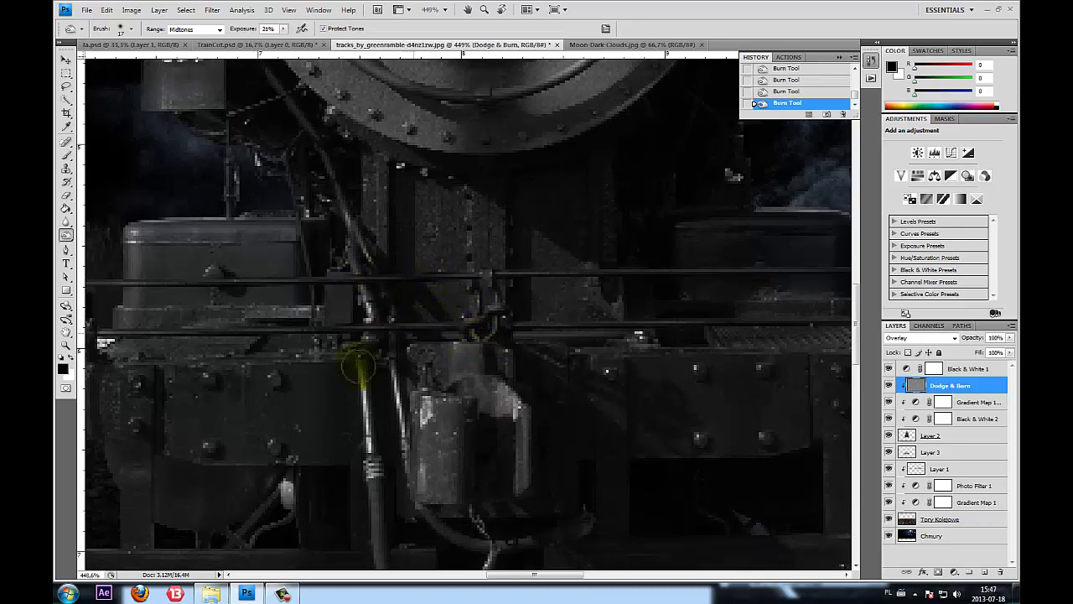
{"action": "scroll", "coordinate": [358, 366], "scroll_direction": "down", "scroll_amount": 2}
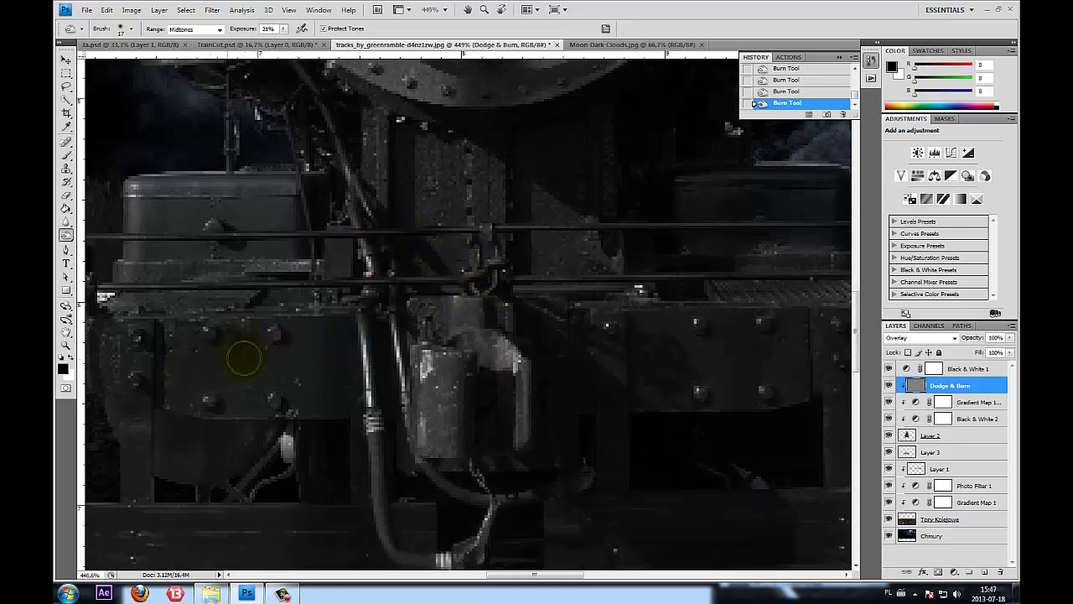
{"action": "scroll", "coordinate": [302, 406], "scroll_direction": "down", "scroll_amount": 2}
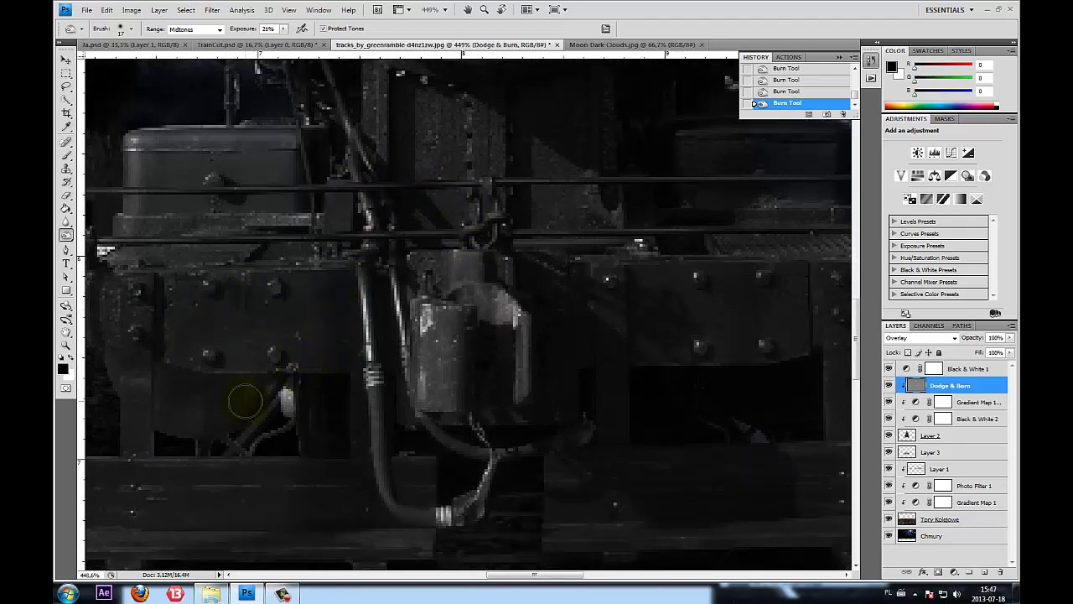
{"action": "scroll", "coordinate": [218, 379], "scroll_direction": "down", "scroll_amount": 3}
{"action": "scroll", "coordinate": [394, 394], "scroll_direction": "down", "scroll_amount": 2}
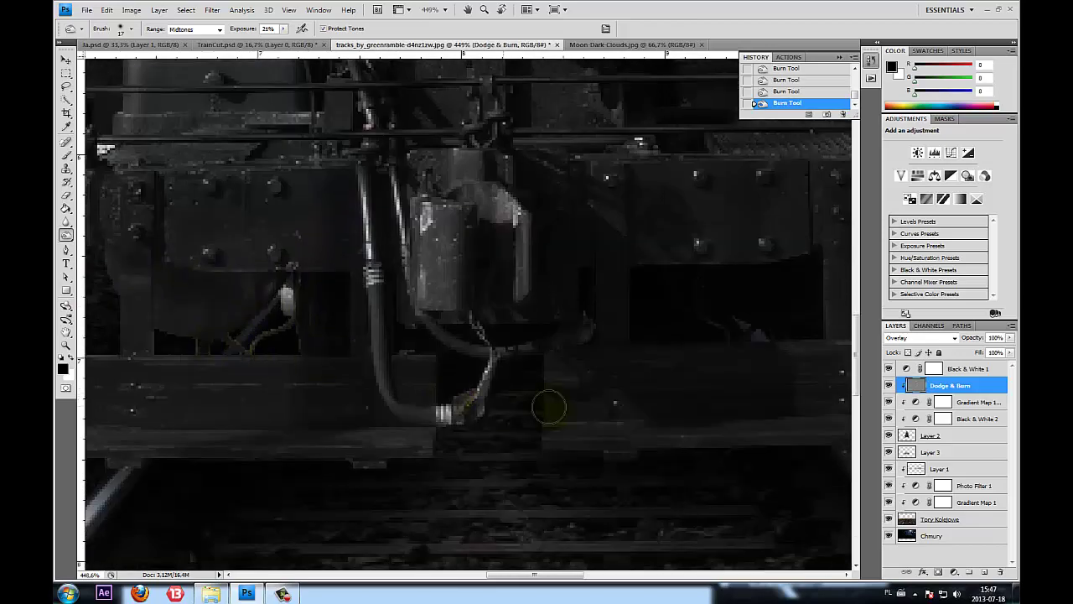
{"action": "scroll", "coordinate": [721, 408], "scroll_direction": "down", "scroll_amount": 5}
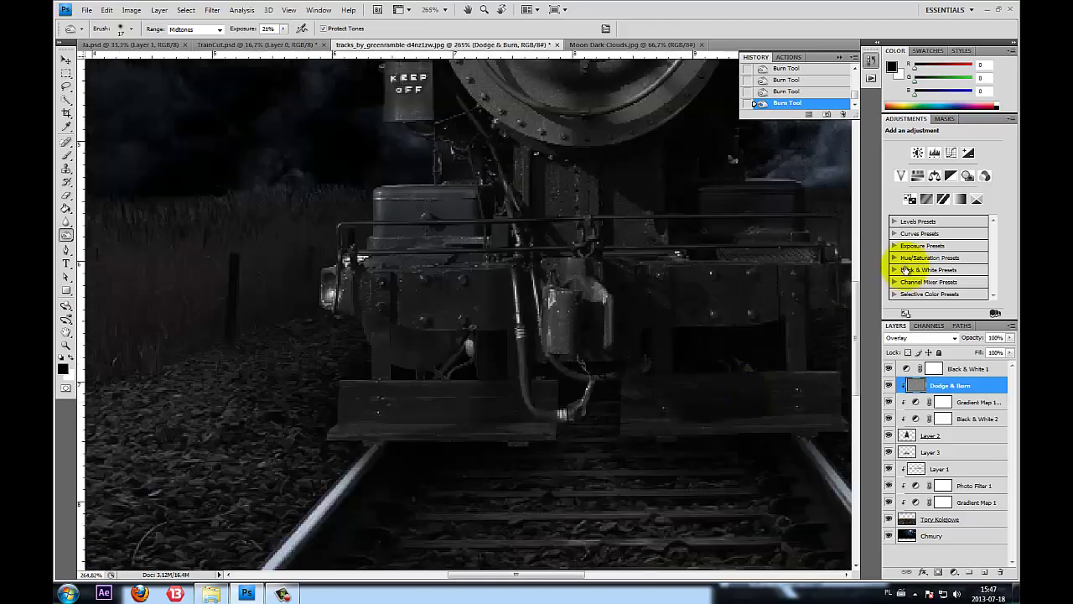
{"action": "scroll", "coordinate": [759, 289], "scroll_direction": "up", "scroll_amount": 2}
{"action": "scroll", "coordinate": [579, 249], "scroll_direction": "up", "scroll_amount": 2}
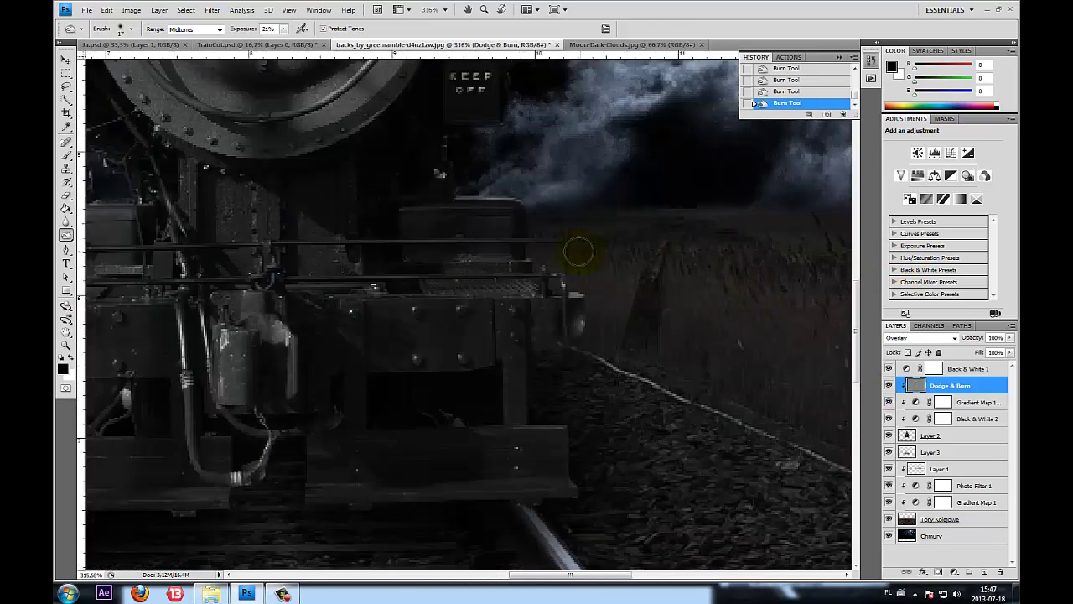
{"action": "scroll", "coordinate": [568, 307], "scroll_direction": "up", "scroll_amount": 3}
{"action": "scroll", "coordinate": [585, 325], "scroll_direction": "down", "scroll_amount": 3}
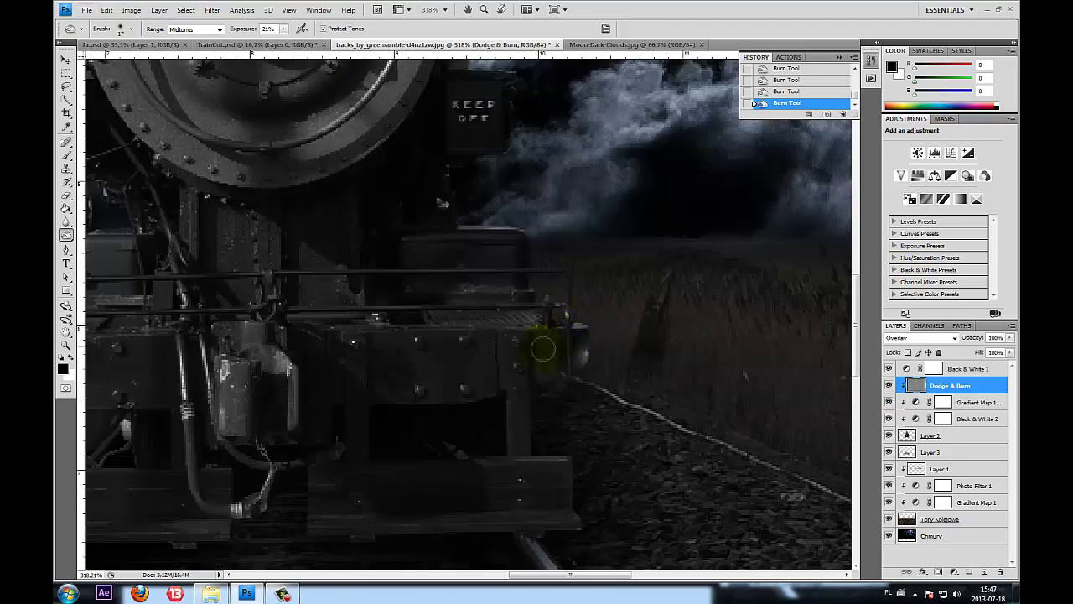
{"action": "scroll", "coordinate": [495, 248], "scroll_direction": "up", "scroll_amount": 1}
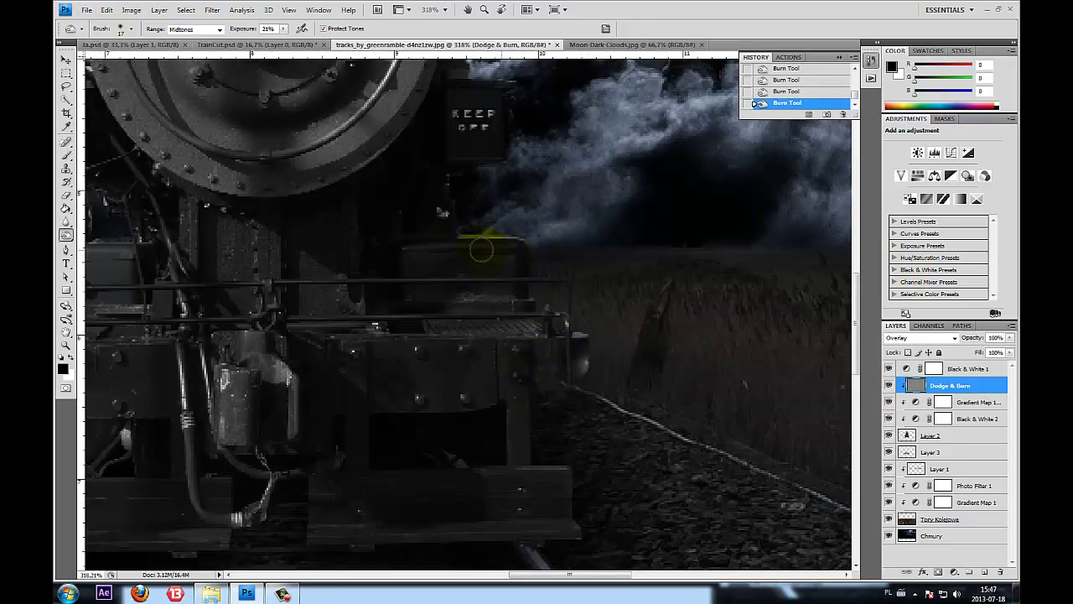
{"action": "left_click_drag", "start_coordinate": [412, 267], "coordinate": [526, 258]}
{"action": "scroll", "coordinate": [528, 263], "scroll_direction": "up", "scroll_amount": 3}
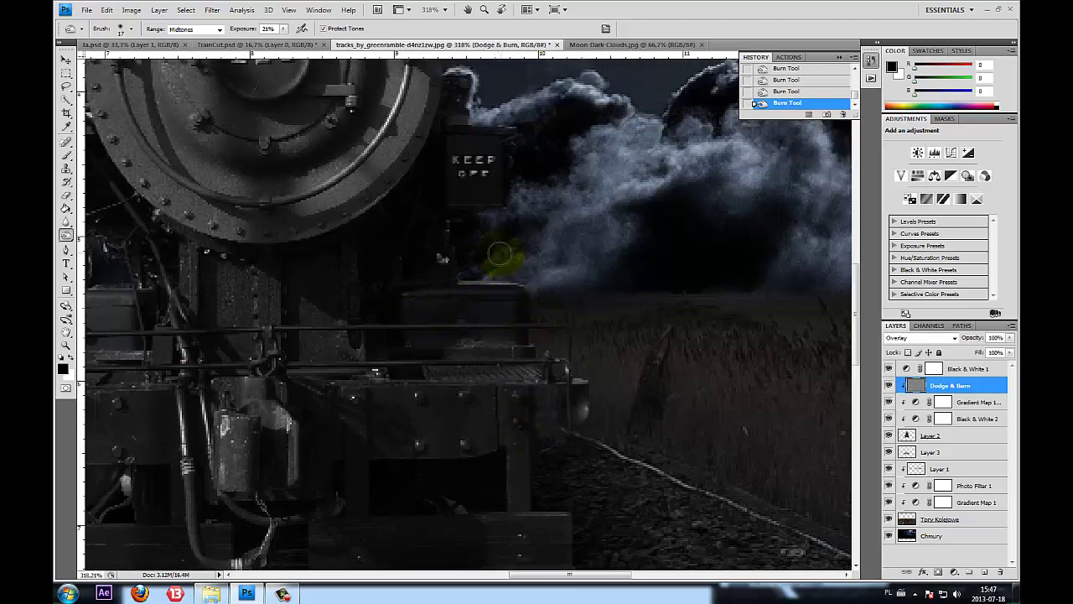
{"action": "scroll", "coordinate": [444, 285], "scroll_direction": "up", "scroll_amount": 3}
{"action": "scroll", "coordinate": [469, 310], "scroll_direction": "up", "scroll_amount": 3}
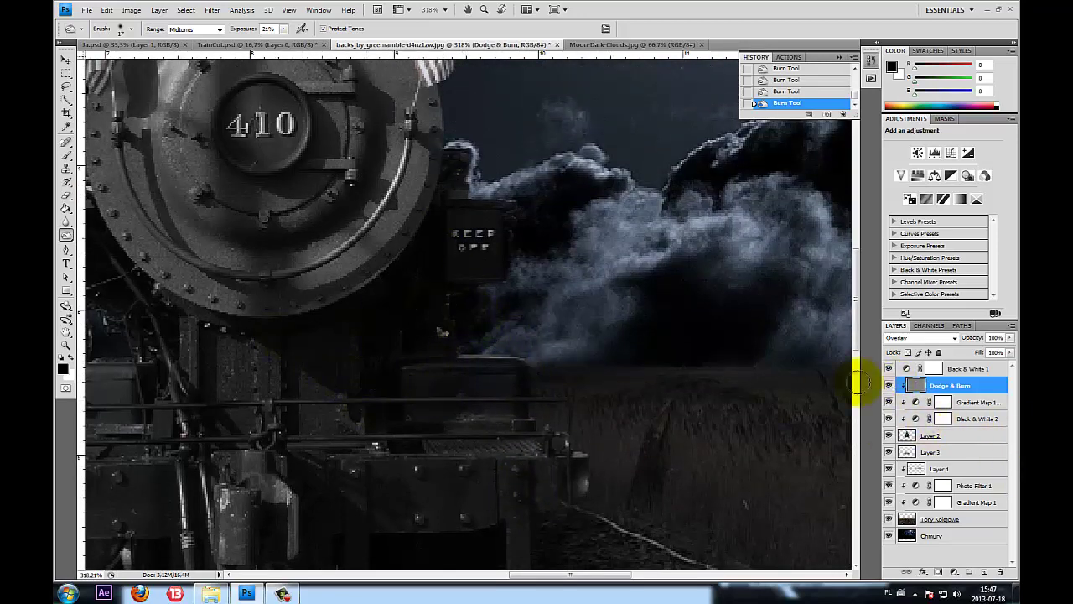
{"action": "scroll", "coordinate": [847, 369], "scroll_direction": "down", "scroll_amount": 5}
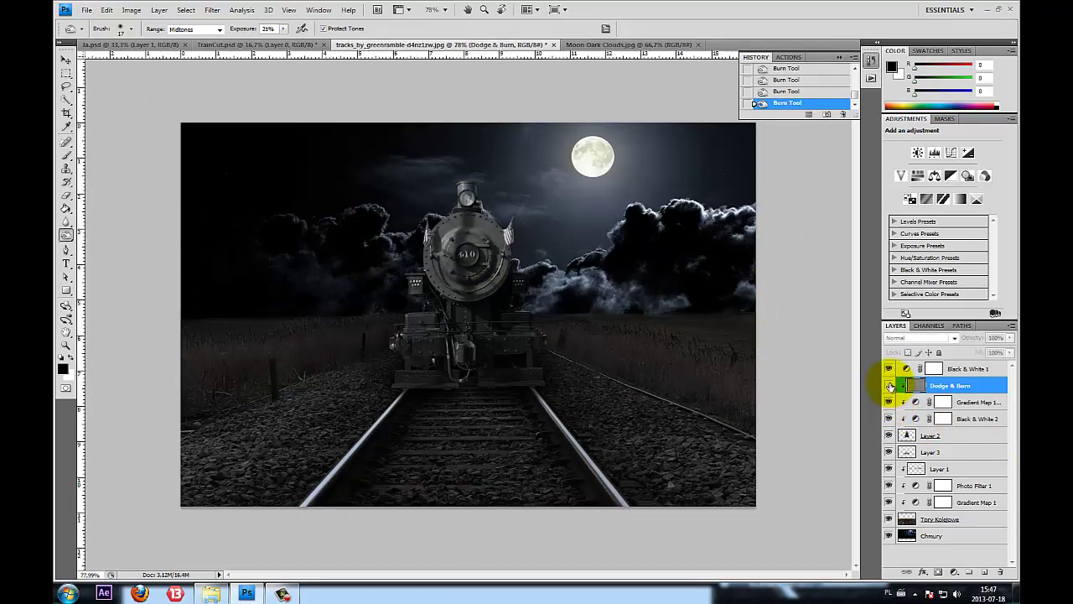
Duplicate the Dodge & Burn layer and compare the image with and without it
{"action": "left_click", "coordinate": [891, 386]}
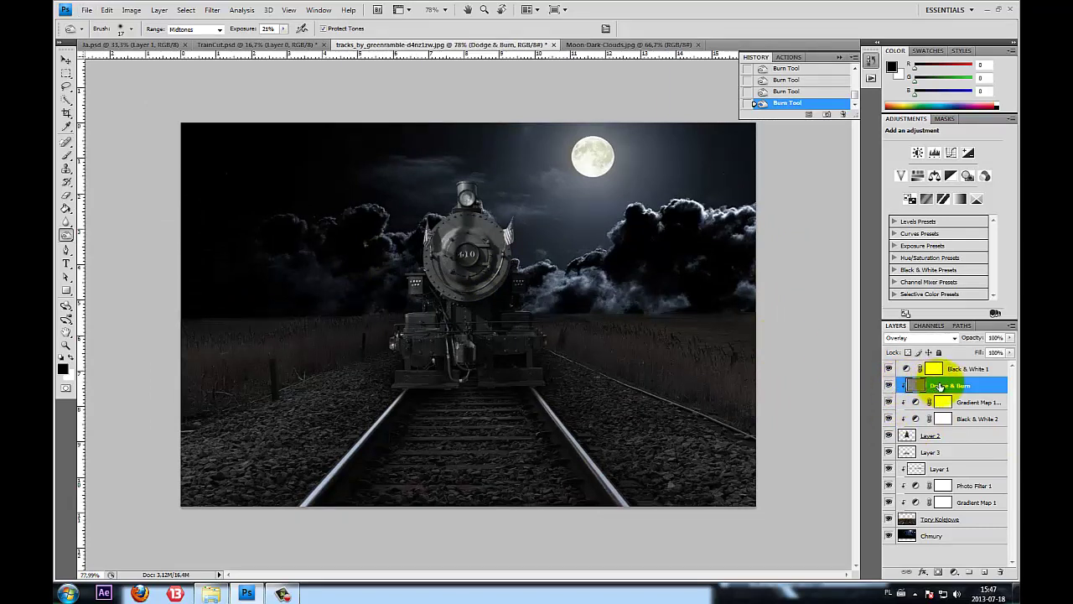
{"action": "left_click_drag", "start_coordinate": [941, 386], "coordinate": [937, 392]}
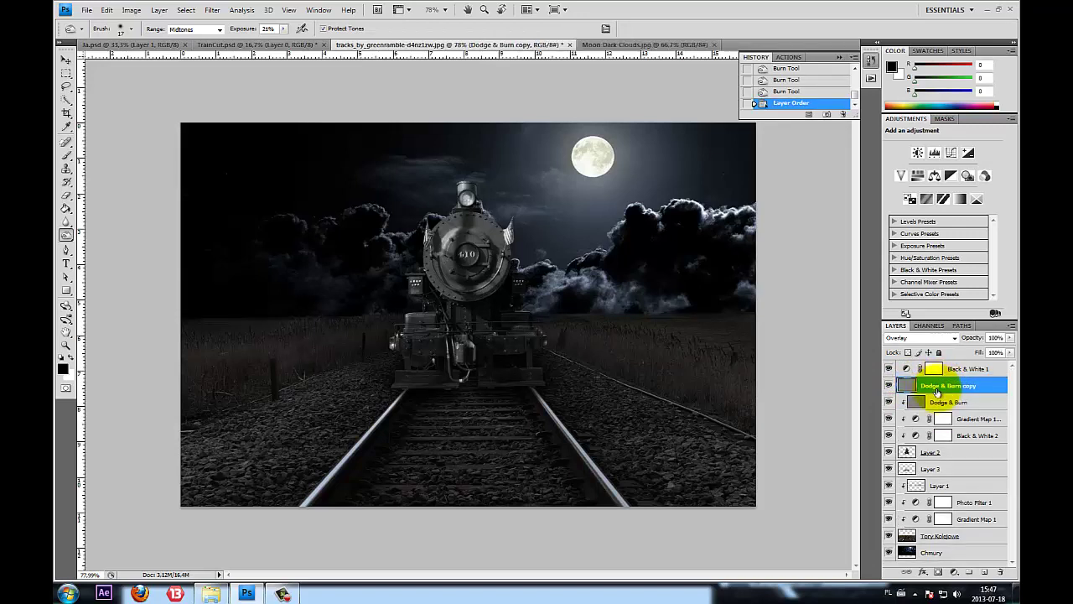
{"action": "left_click", "coordinate": [889, 385]}
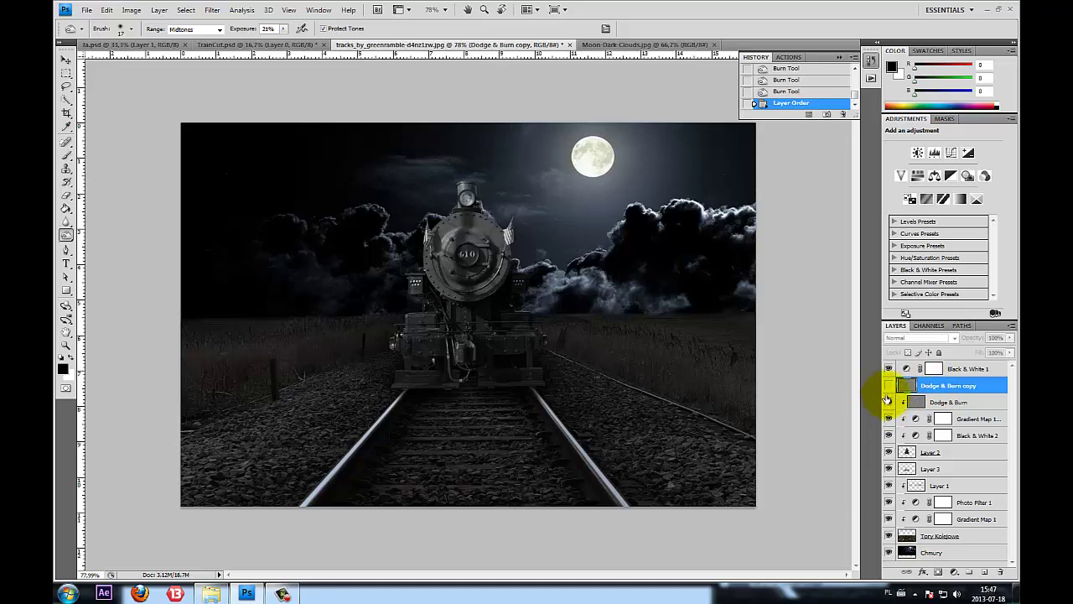
Clip the Dodge & Burn copy to the layer below as a clipping mask
{"action": "right_click", "coordinate": [937, 390]}
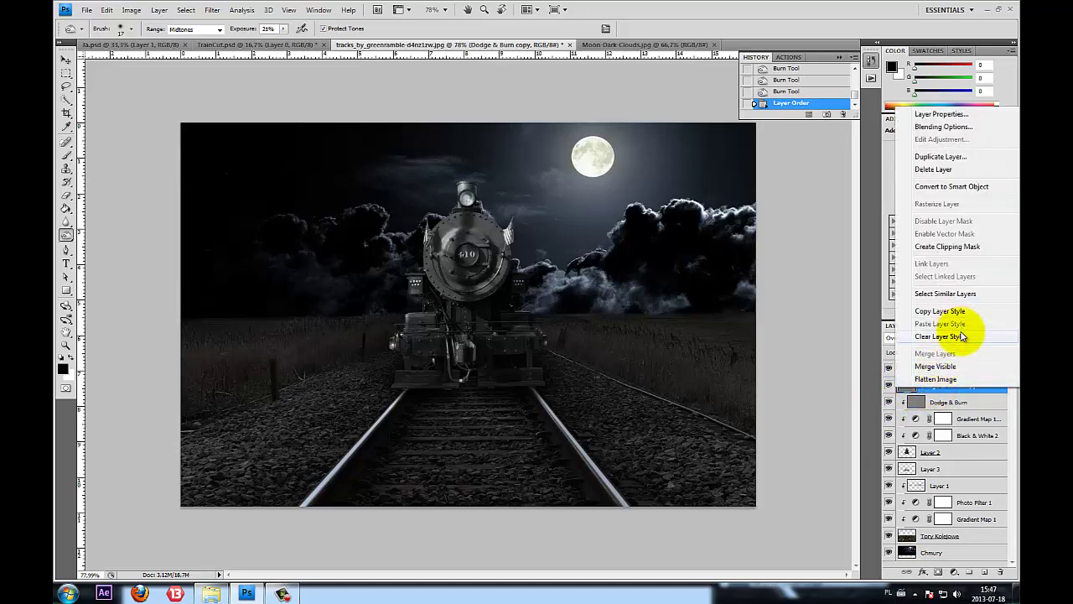
{"action": "left_click", "coordinate": [926, 337]}
{"action": "key", "text": "ctrl+z"}
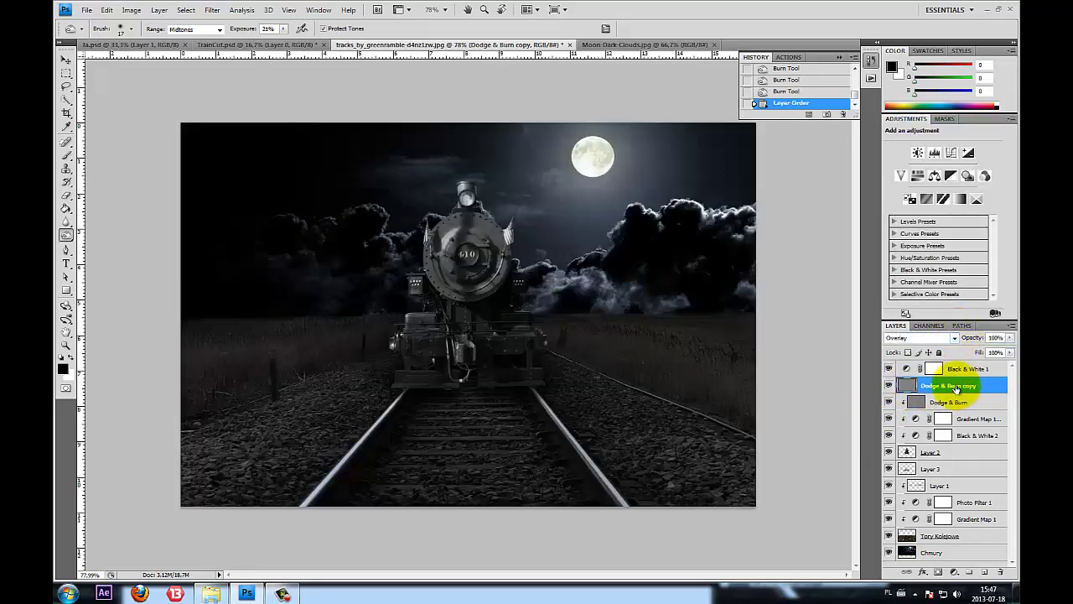
{"action": "right_click", "coordinate": [956, 386]}
{"action": "left_click", "coordinate": [965, 243]}
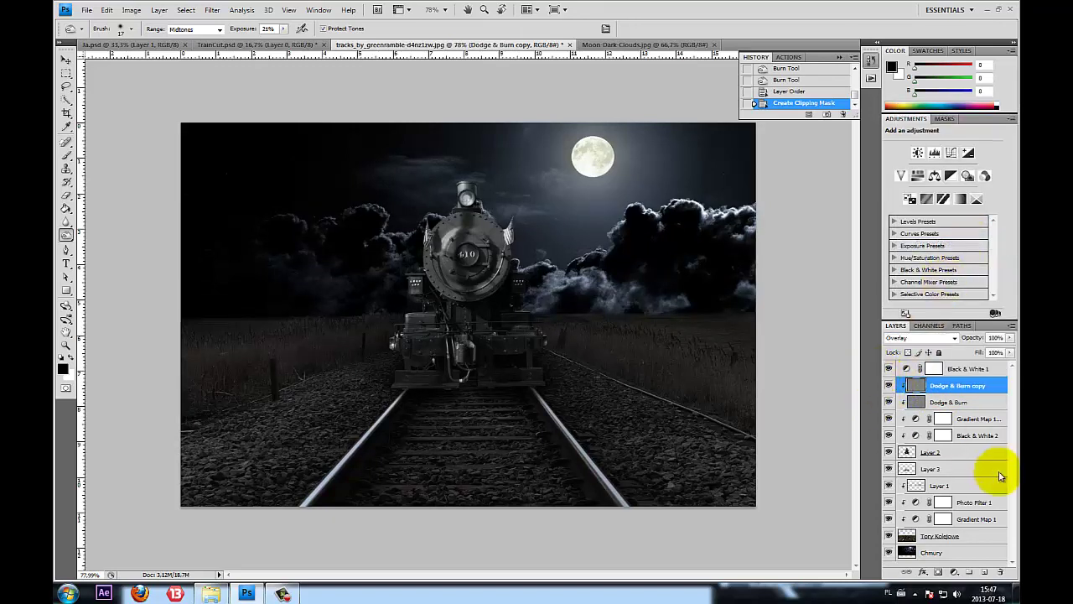
{"action": "left_click", "coordinate": [953, 553]}
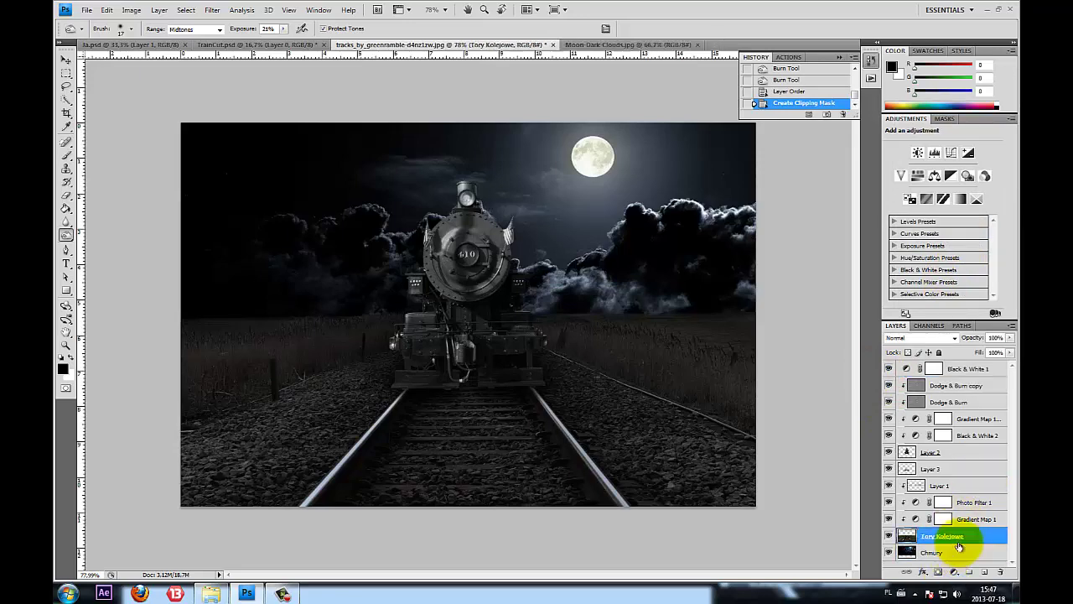
Add a new Layer 4 above Tory Kolejowe and fill it with grey
{"action": "left_click", "coordinate": [984, 573]}
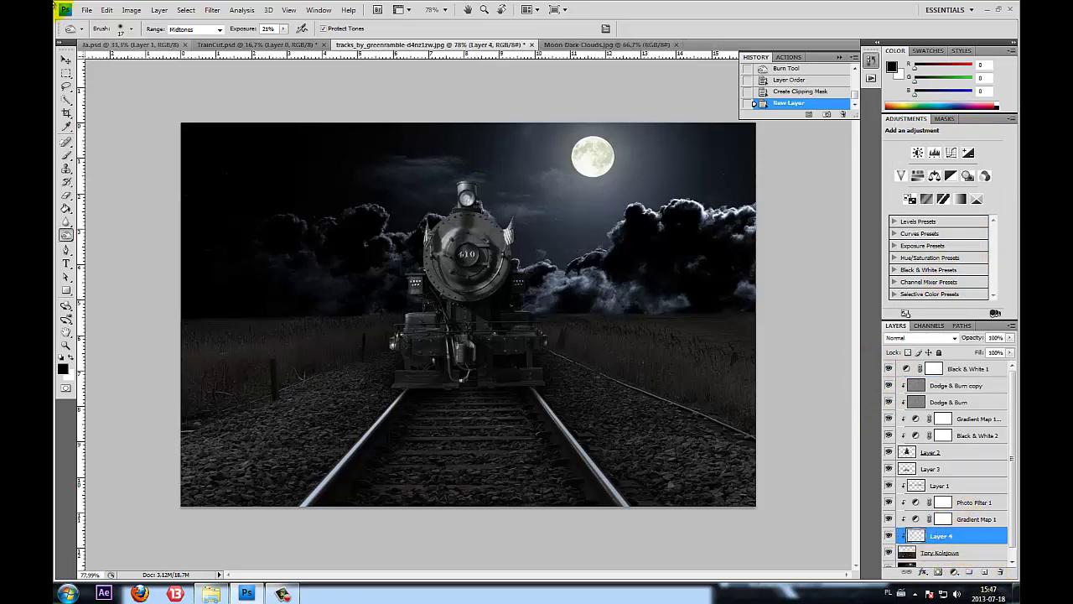
{"action": "left_click", "coordinate": [107, 10]}
{"action": "left_click", "coordinate": [177, 175]}
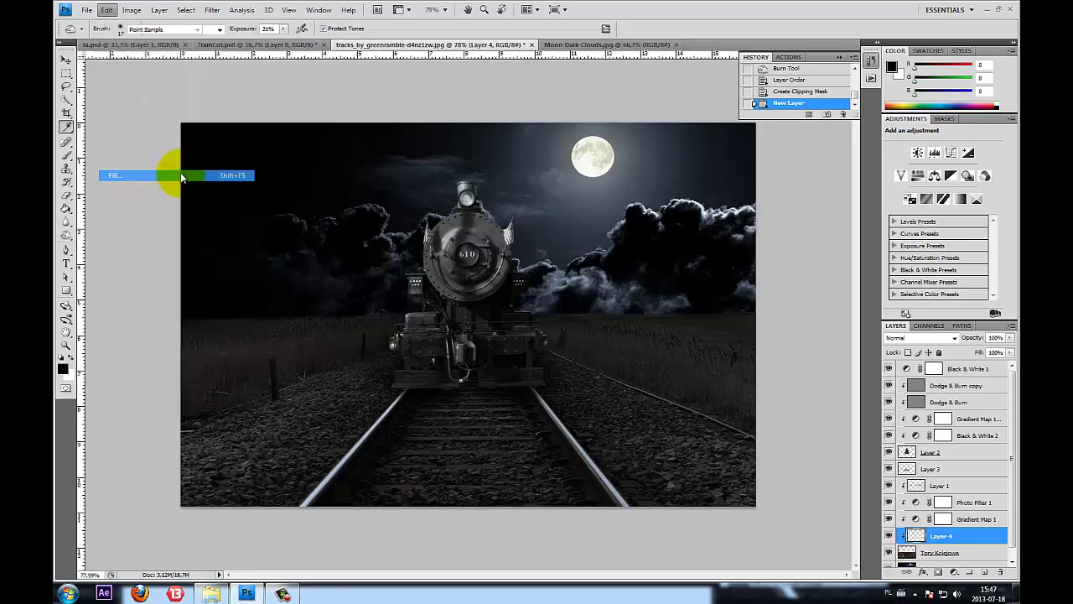
{"action": "left_click", "coordinate": [617, 173]}
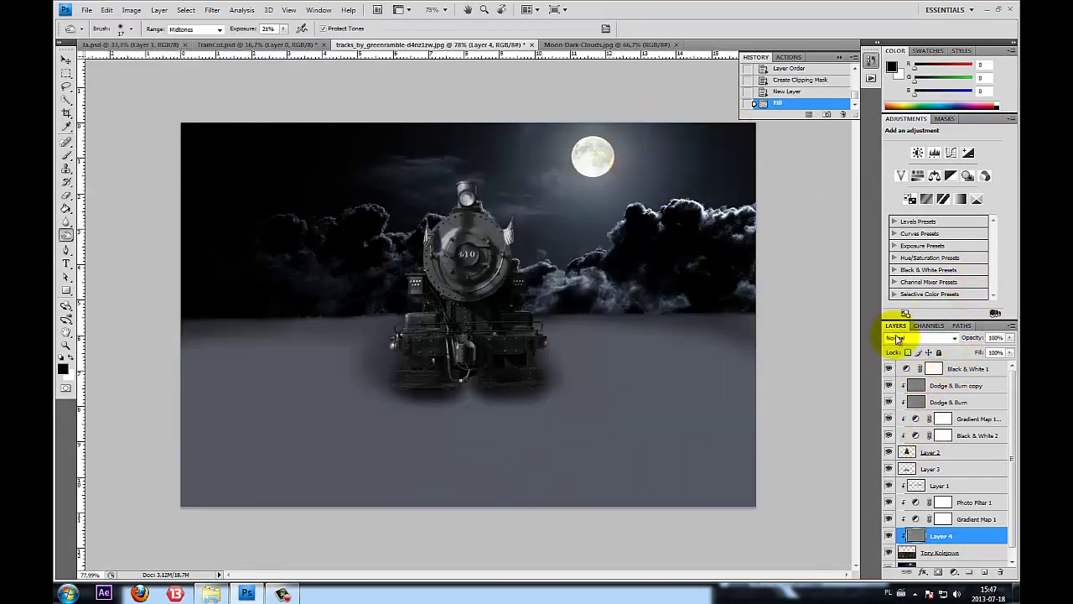
Set Layer 4's blend mode to Overlay after trying a few other modes
{"action": "left_click", "coordinate": [898, 336]}
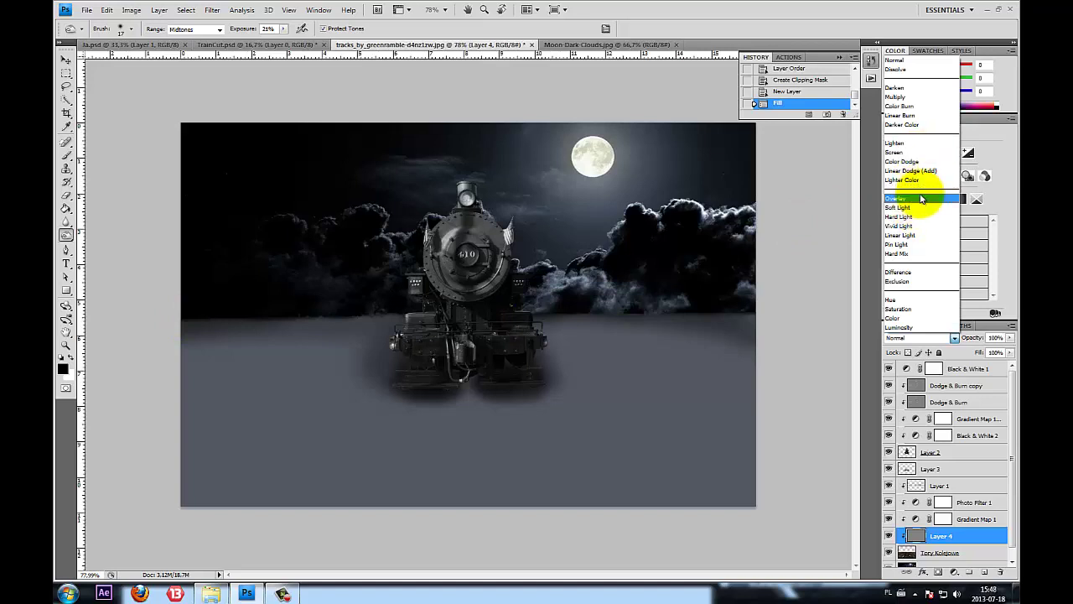
{"action": "left_click", "coordinate": [897, 198]}
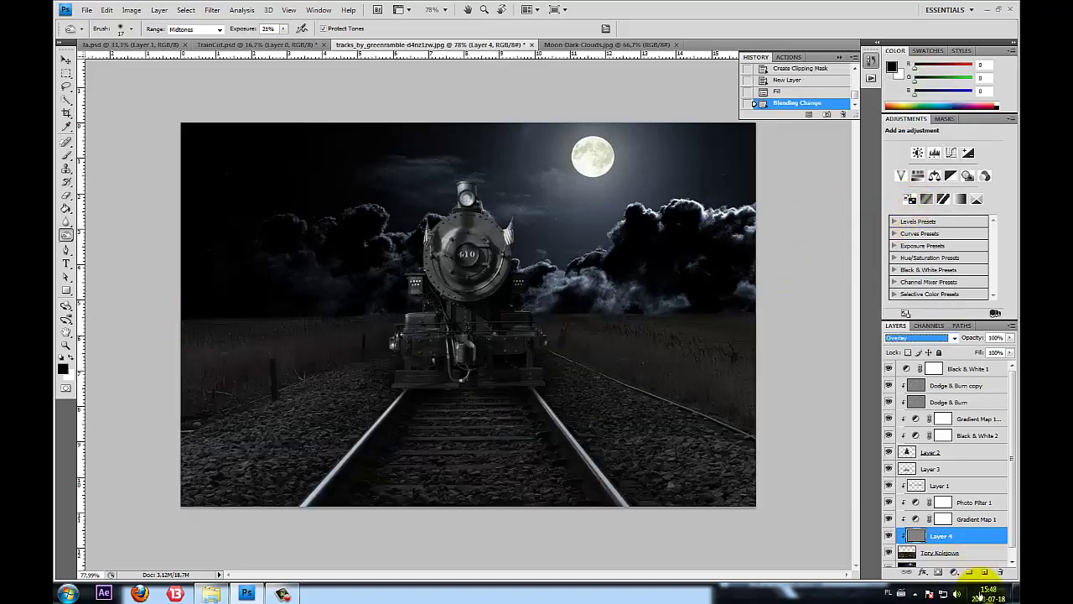
{"action": "scroll", "coordinate": [970, 548], "scroll_direction": "down", "scroll_amount": 1}
{"action": "scroll", "coordinate": [947, 503], "scroll_direction": "up", "scroll_amount": 1}
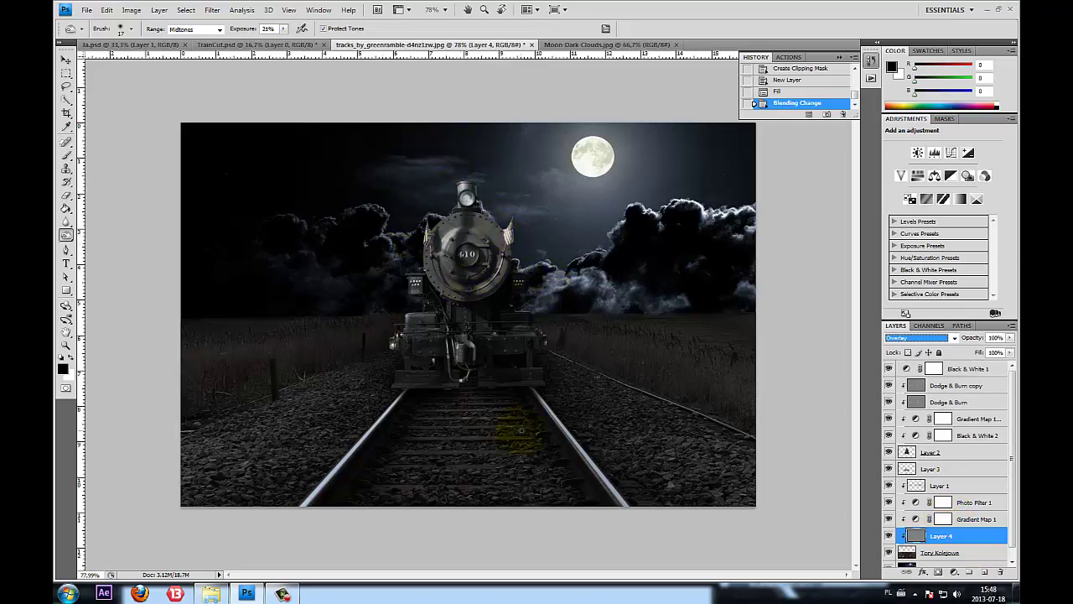
{"action": "key", "text": "Down"}
{"action": "key", "text": "Down"}
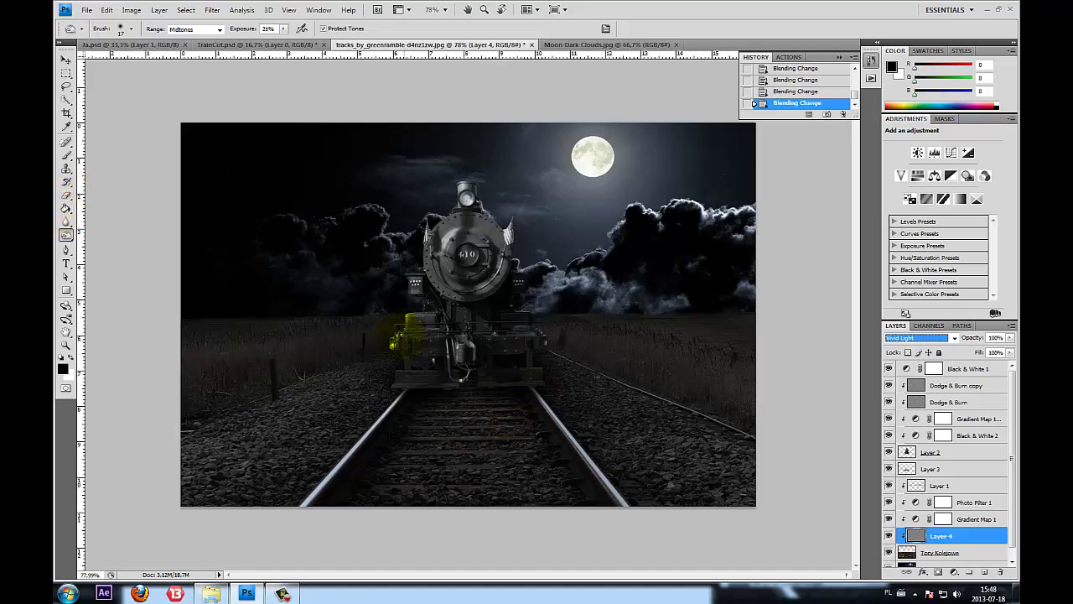
{"action": "key", "text": "Up"}
{"action": "key", "text": "Up"}
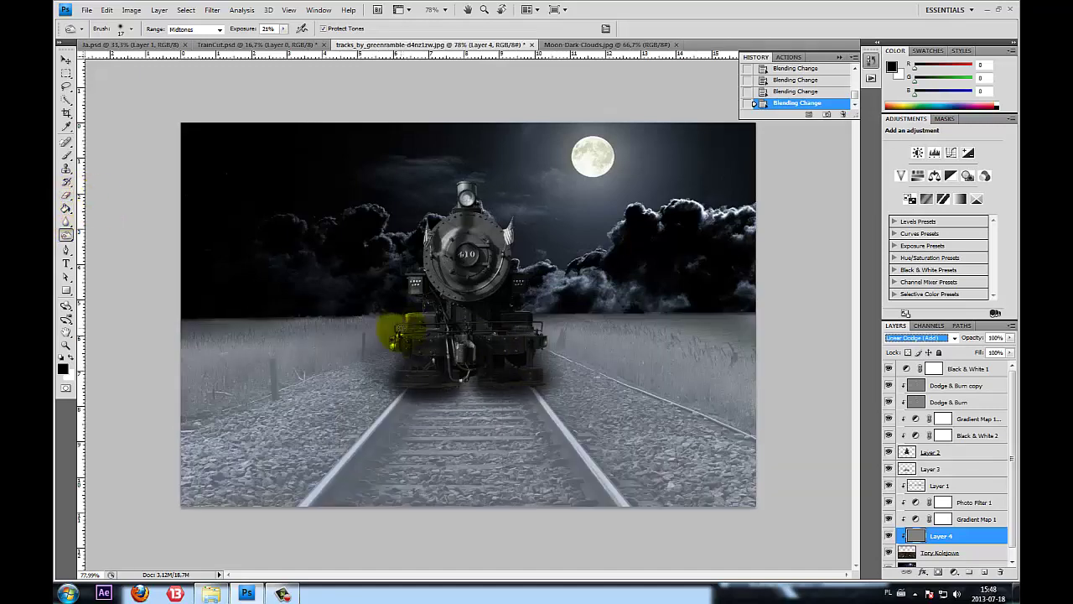
{"action": "key", "text": "Down"}
{"action": "left_click", "coordinate": [895, 342]}
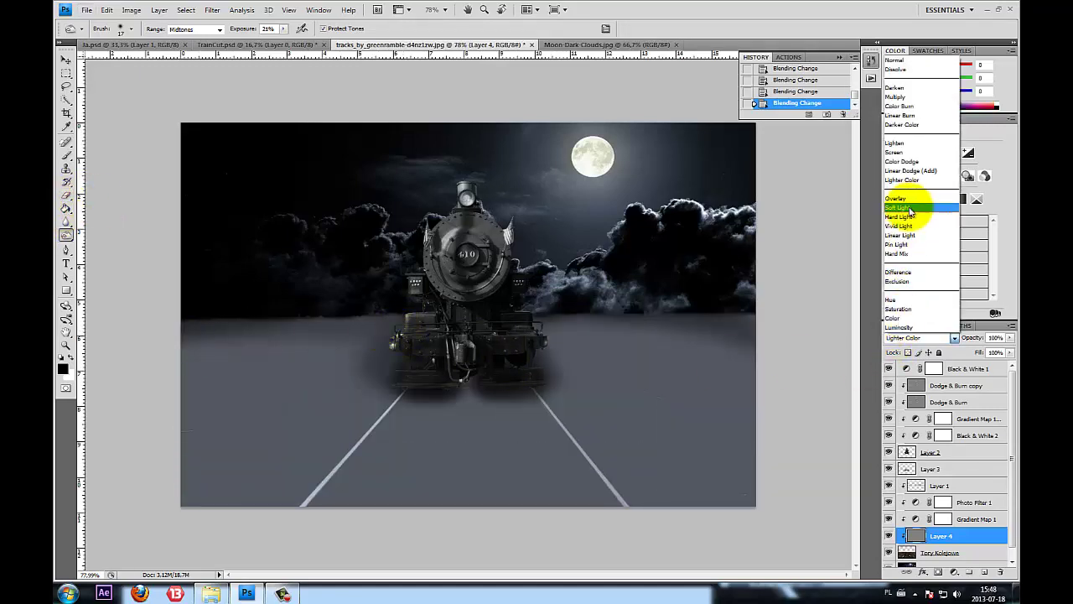
{"action": "left_click", "coordinate": [909, 210]}
Burn the ground beside the locomotive's left side darker
{"action": "left_click", "coordinate": [161, 391]}
{"action": "scroll", "coordinate": [160, 391], "scroll_direction": "up", "scroll_amount": 2}
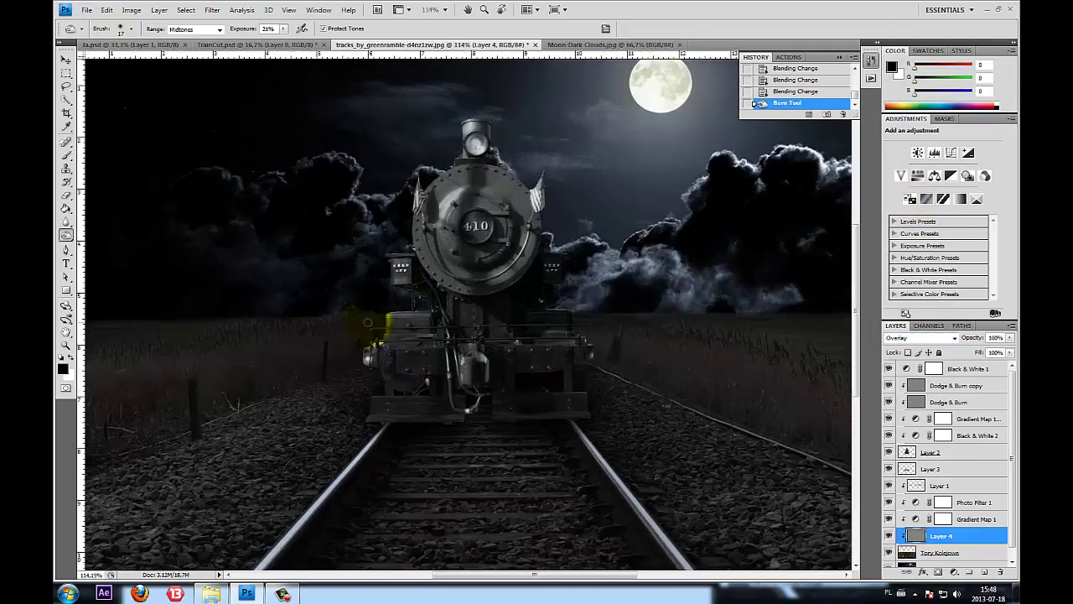
{"action": "scroll", "coordinate": [351, 327], "scroll_direction": "up", "scroll_amount": 3}
{"action": "left_click_drag", "start_coordinate": [411, 314], "coordinate": [392, 336]}
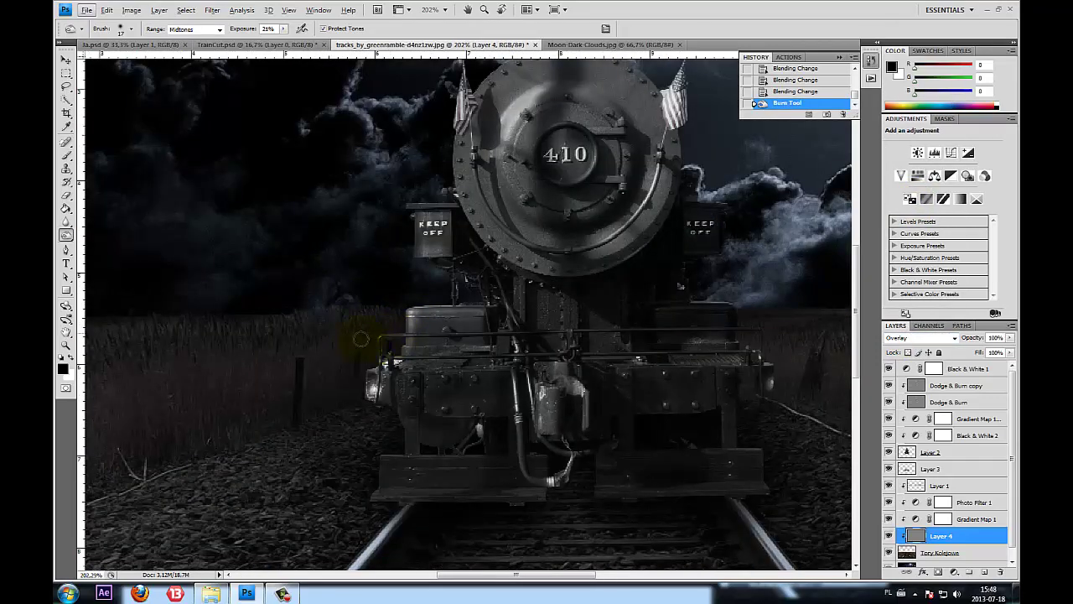
{"action": "scroll", "coordinate": [384, 290], "scroll_direction": "down", "scroll_amount": 3}
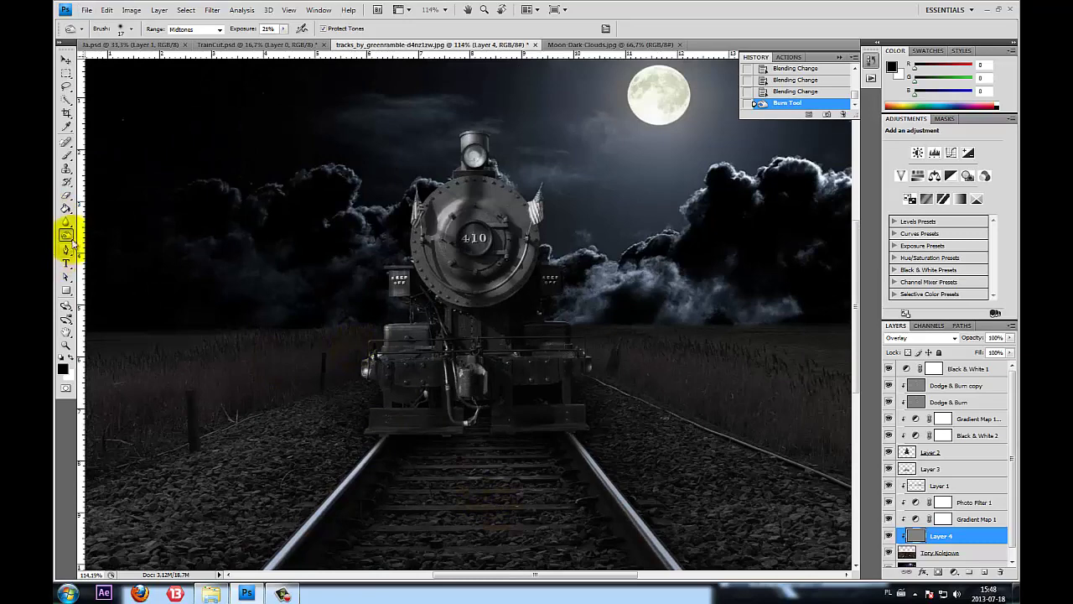
Switch to the Dodge tool and brighten the left rail of the track
{"action": "left_click", "coordinate": [67, 242]}
{"action": "left_click", "coordinate": [97, 232]}
{"action": "scroll", "coordinate": [215, 412], "scroll_direction": "up", "scroll_amount": 4}
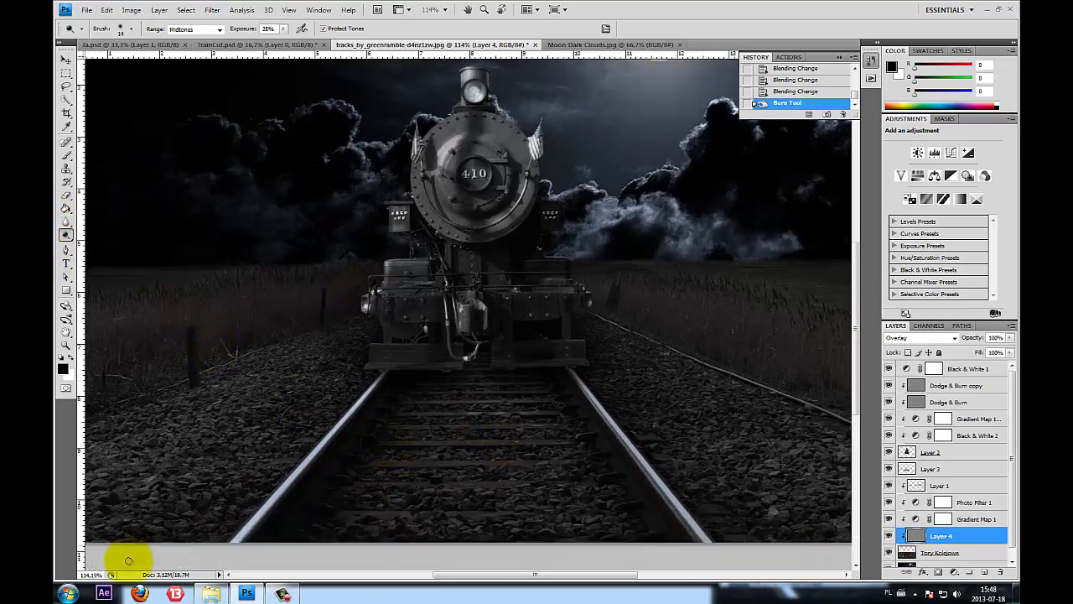
{"action": "mouse_move", "coordinate": [329, 438]}
{"action": "left_mouse_down"}
{"action": "mouse_move", "coordinate": [399, 417]}
{"action": "mouse_move", "coordinate": [528, 264]}
{"action": "mouse_move", "coordinate": [276, 556]}
{"action": "mouse_move", "coordinate": [335, 467]}
{"action": "mouse_move", "coordinate": [431, 379]}
{"action": "mouse_move", "coordinate": [515, 268]}
{"action": "left_mouse_up"}
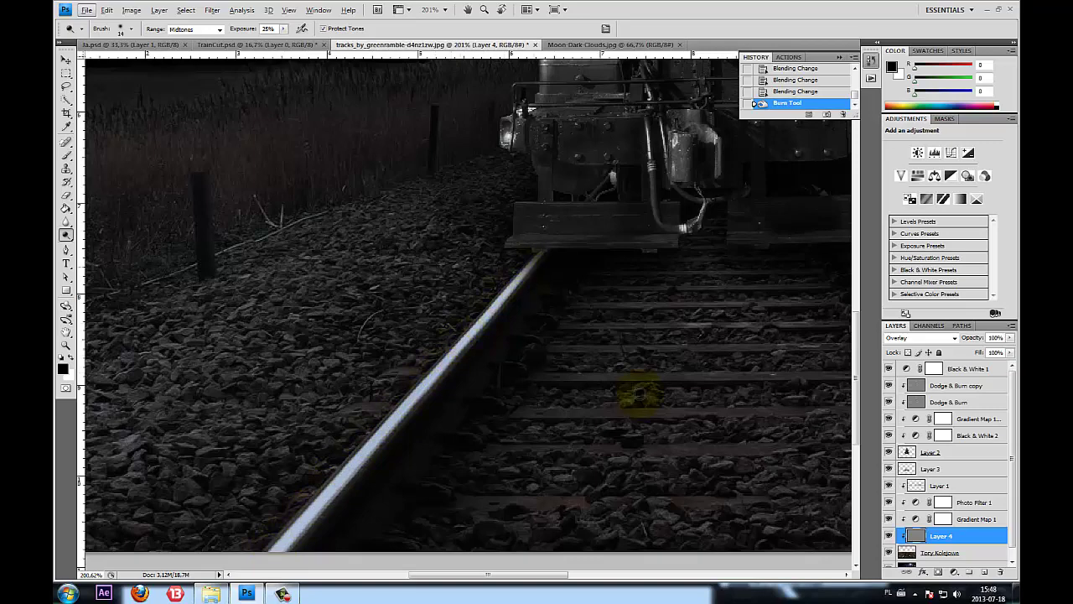
{"action": "scroll", "coordinate": [806, 461], "scroll_direction": "down", "scroll_amount": 3}
{"action": "scroll", "coordinate": [807, 462], "scroll_direction": "down", "scroll_amount": 2}
{"action": "scroll", "coordinate": [678, 503], "scroll_direction": "up", "scroll_amount": 2}
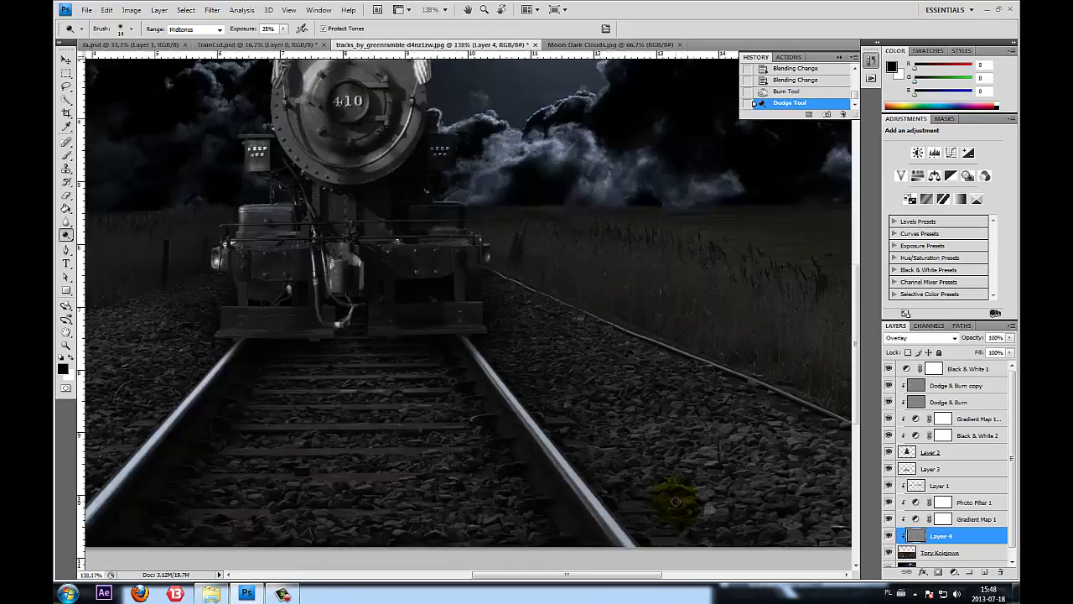
{"action": "scroll", "coordinate": [643, 478], "scroll_direction": "up", "scroll_amount": 1}
{"action": "scroll", "coordinate": [644, 478], "scroll_direction": "down", "scroll_amount": 1}
{"action": "mouse_move", "coordinate": [604, 496]}
{"action": "left_mouse_down"}
{"action": "mouse_move", "coordinate": [359, 179]}
{"action": "mouse_move", "coordinate": [612, 501]}
{"action": "mouse_move", "coordinate": [328, 142]}
{"action": "mouse_move", "coordinate": [613, 496]}
{"action": "mouse_move", "coordinate": [377, 199]}
{"action": "mouse_move", "coordinate": [210, 263]}
{"action": "left_mouse_up"}
Set the Dodge brush Master Diameter to 13 px
{"action": "key", "text": "ctrl+0"}
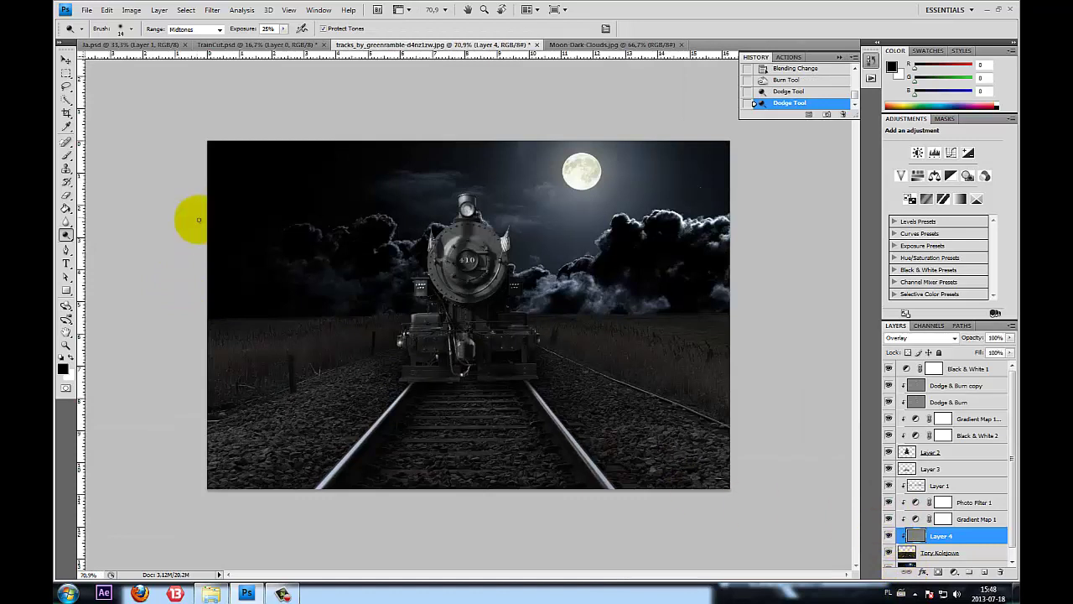
{"action": "left_click", "coordinate": [121, 29]}
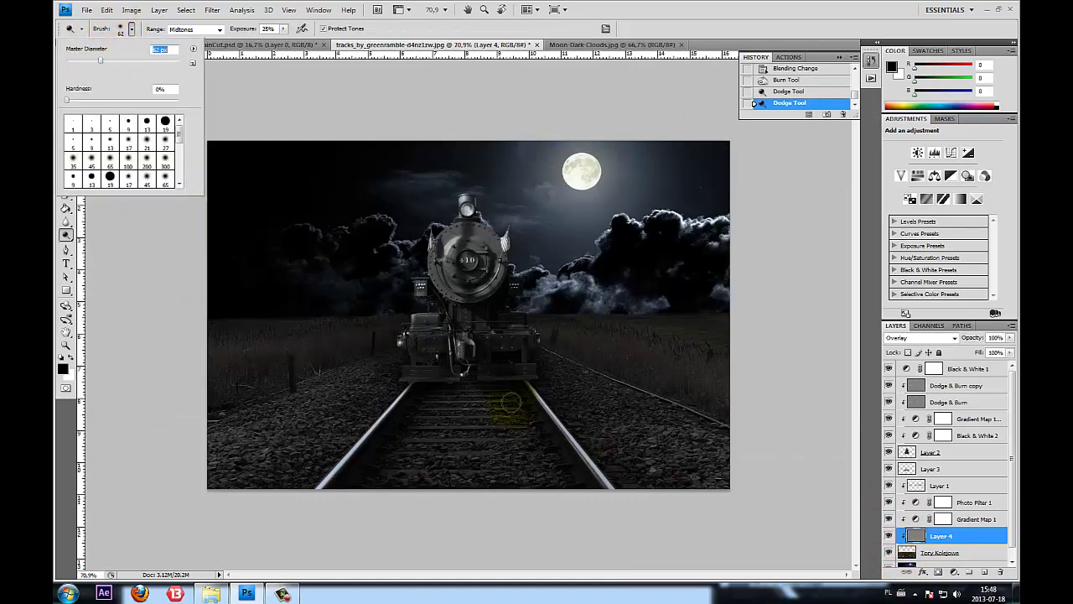
{"action": "type", "text": "31"}
{"action": "key", "text": "Return"}
{"action": "scroll", "coordinate": [532, 523], "scroll_direction": "up", "scroll_amount": 2}
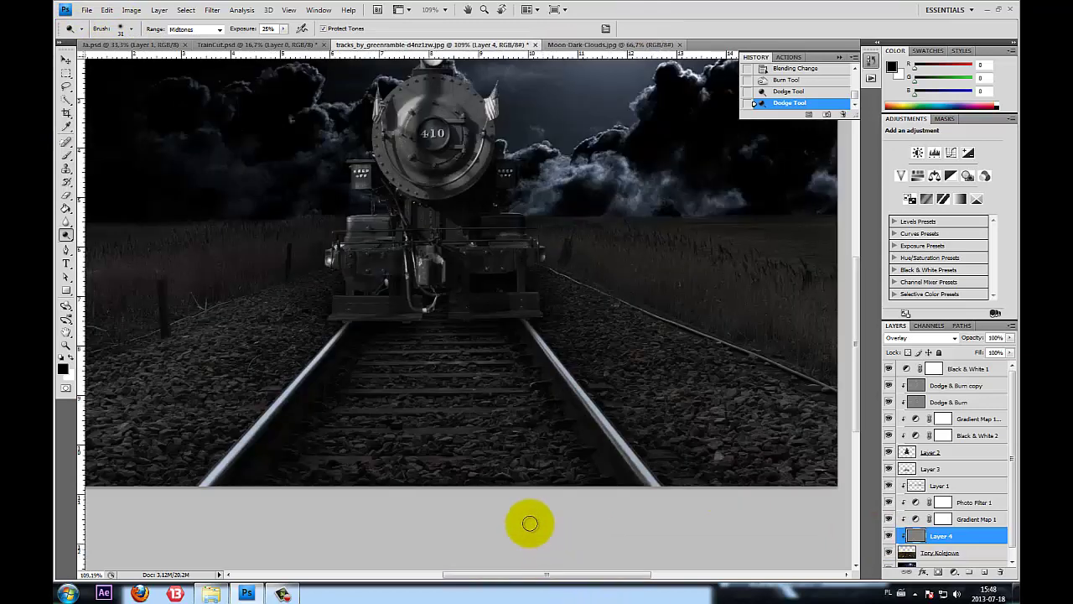
{"action": "scroll", "coordinate": [481, 411], "scroll_direction": "up", "scroll_amount": 2}
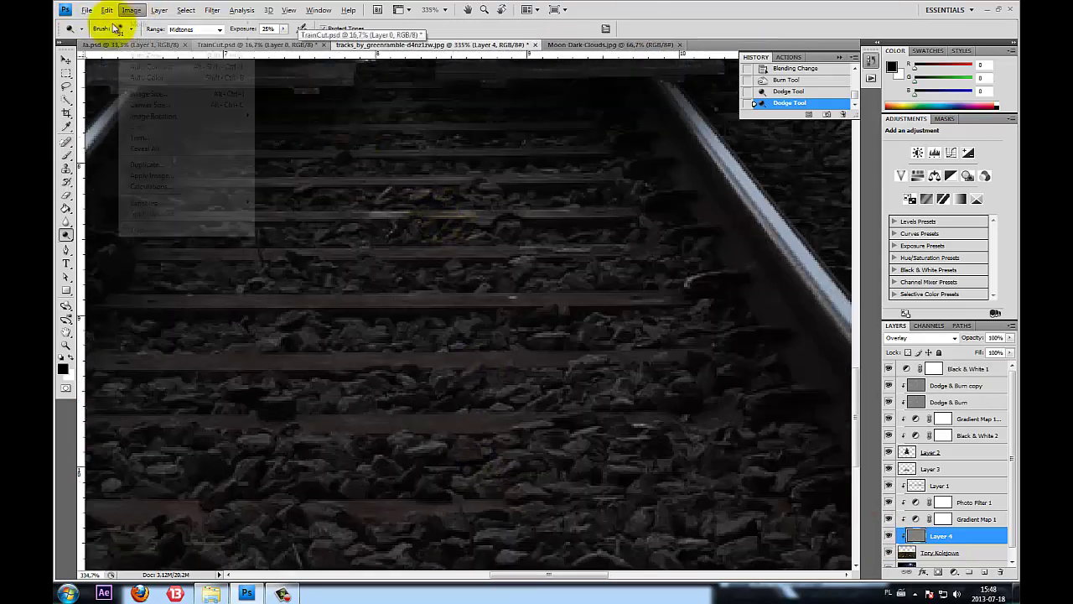
{"action": "left_click", "coordinate": [132, 9]}
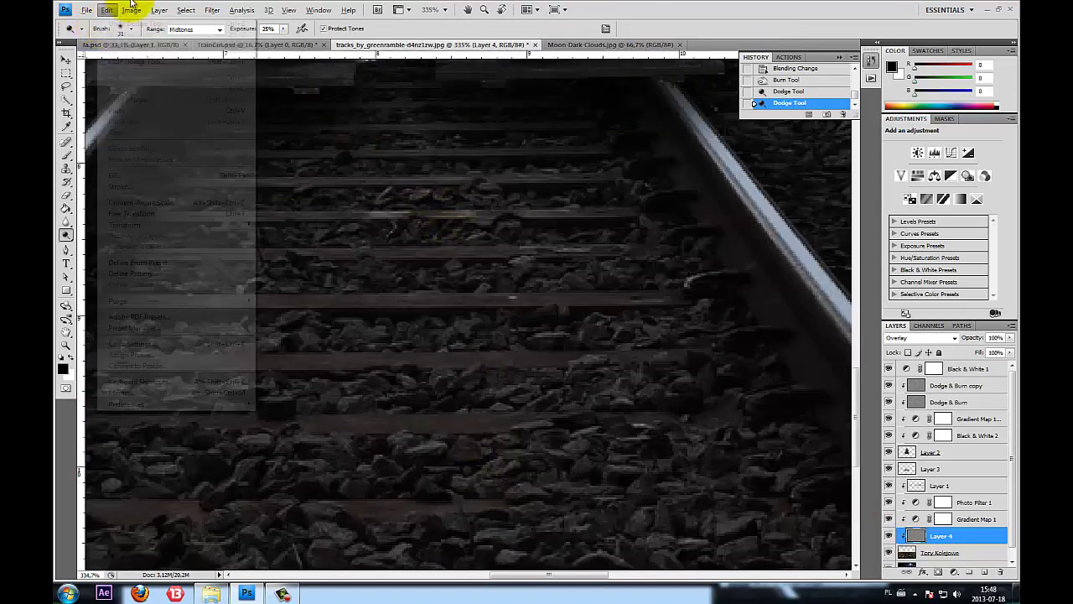
{"action": "left_click", "coordinate": [126, 29]}
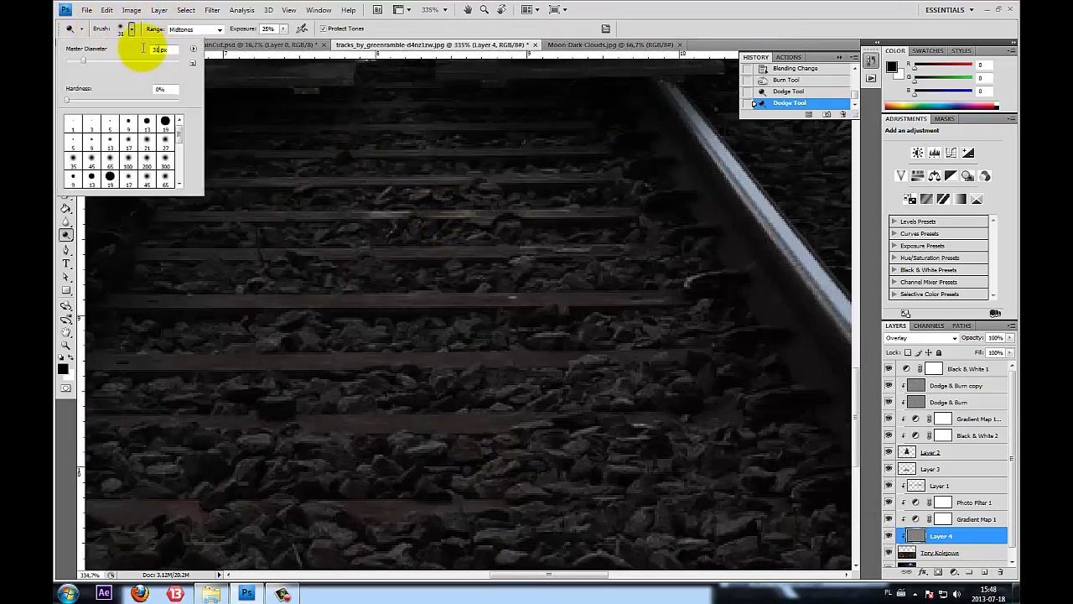
{"action": "left_click", "coordinate": [679, 29]}
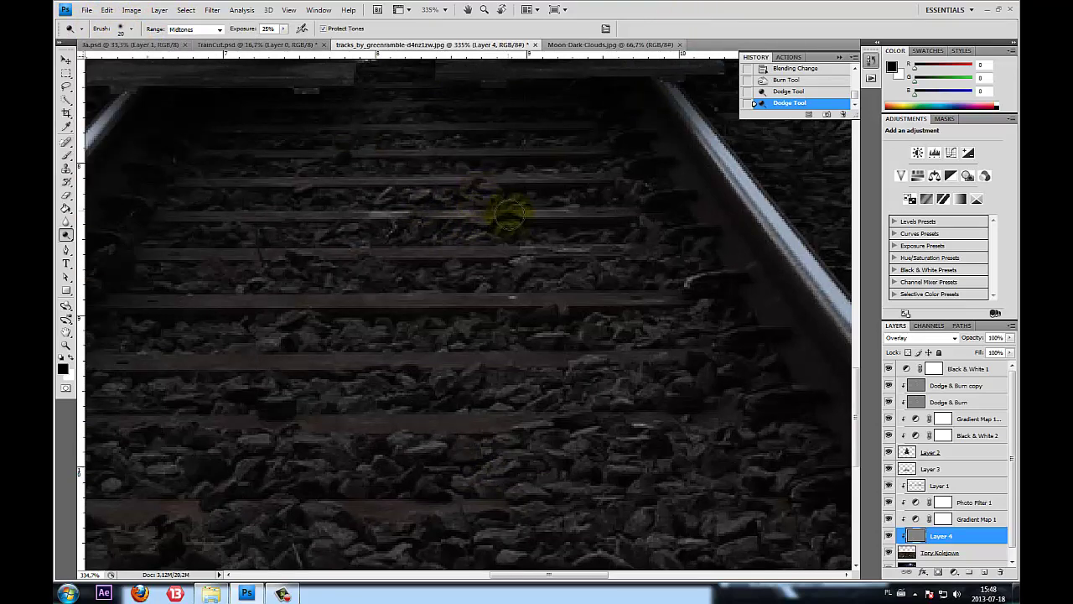
{"action": "left_click", "coordinate": [126, 28]}
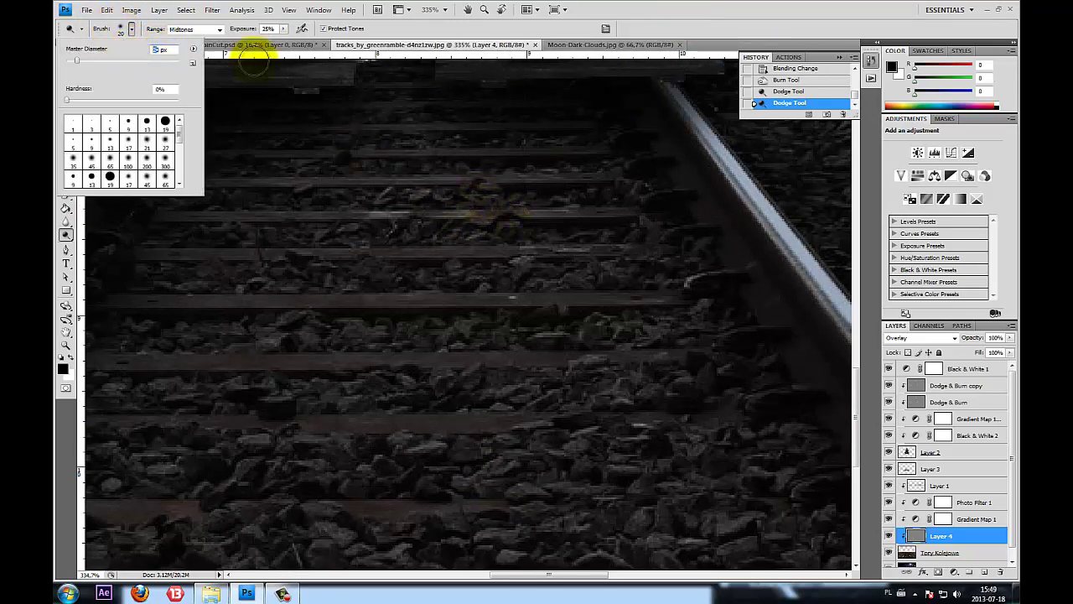
{"action": "type", "text": "13"}
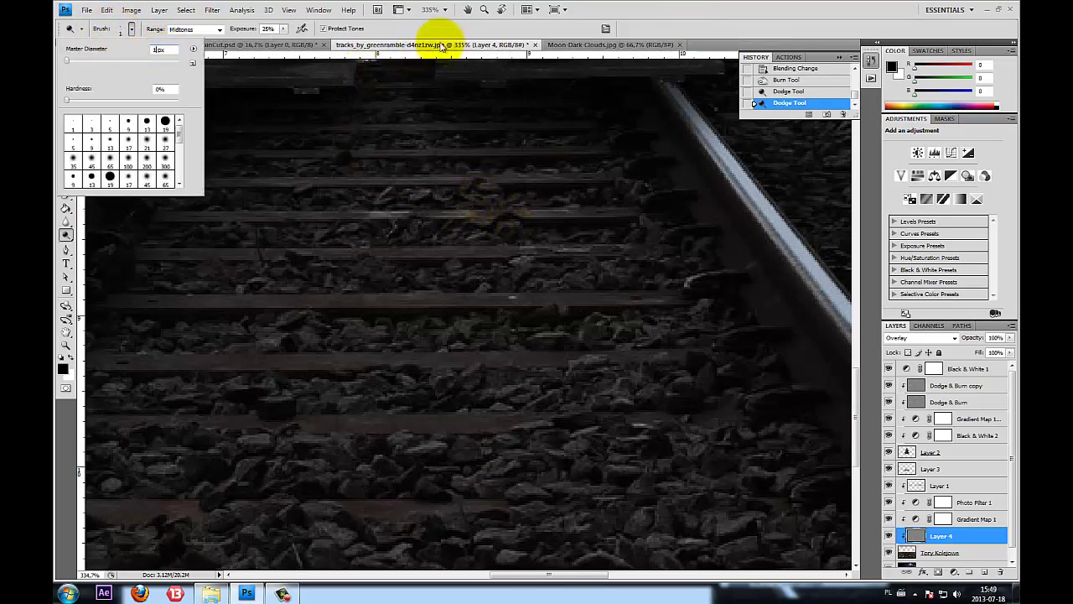
{"action": "key", "text": "Return"}
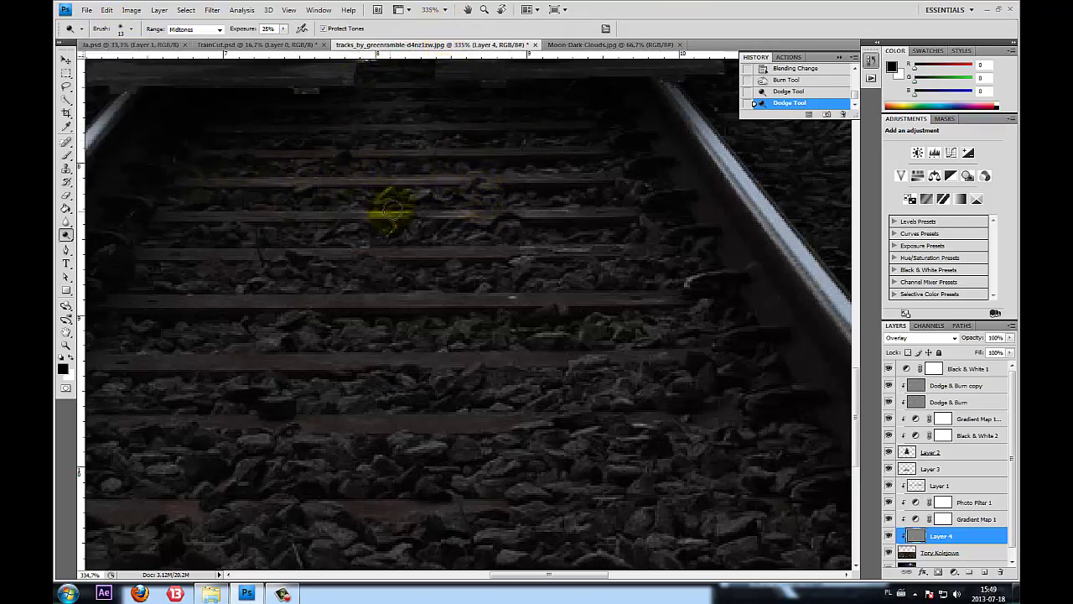
Dodge the sleepers near the image centre and the ballast between them
{"action": "left_click_drag", "start_coordinate": [388, 210], "coordinate": [549, 209]}
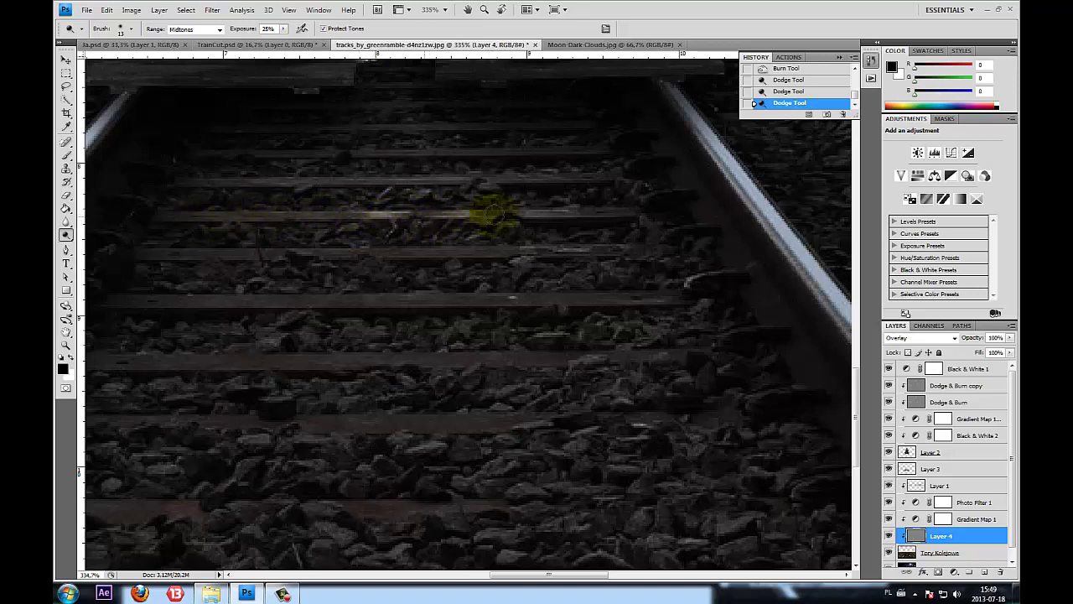
{"action": "mouse_move", "coordinate": [606, 214]}
{"action": "left_mouse_down"}
{"action": "mouse_move", "coordinate": [530, 254]}
{"action": "mouse_move", "coordinate": [372, 247]}
{"action": "left_mouse_up"}
{"action": "left_click_drag", "start_coordinate": [528, 299], "coordinate": [396, 299]}
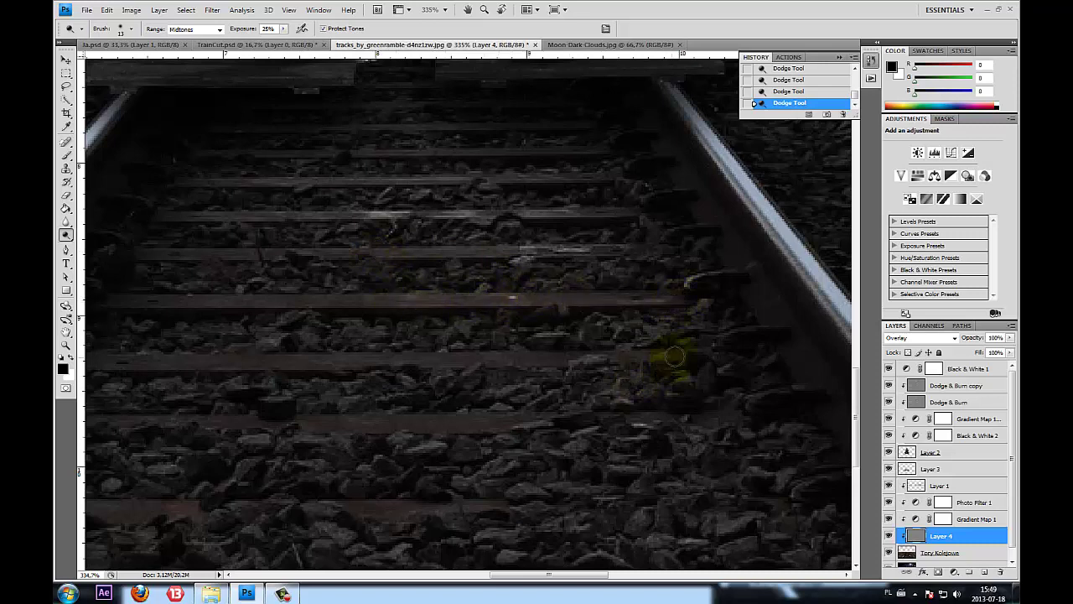
{"action": "left_click_drag", "start_coordinate": [643, 426], "coordinate": [658, 412]}
{"action": "left_click_drag", "start_coordinate": [546, 576], "coordinate": [498, 576]}
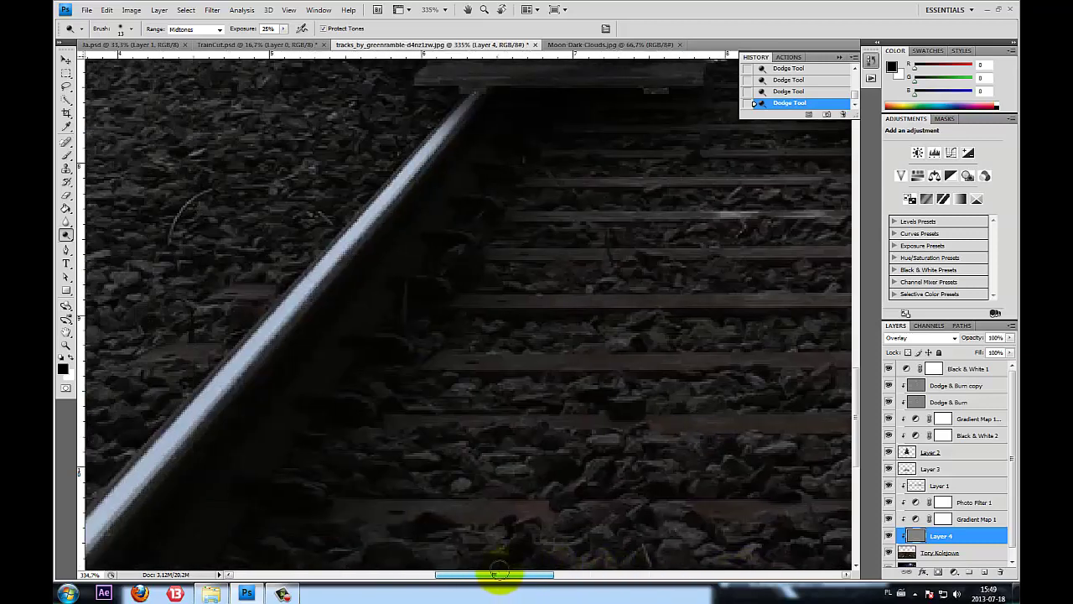
Lighten the sleepers beneath the train car and the stones in the lower track
{"action": "scroll", "coordinate": [589, 277], "scroll_direction": "up", "scroll_amount": 3}
{"action": "left_click_drag", "start_coordinate": [587, 287], "coordinate": [643, 283]}
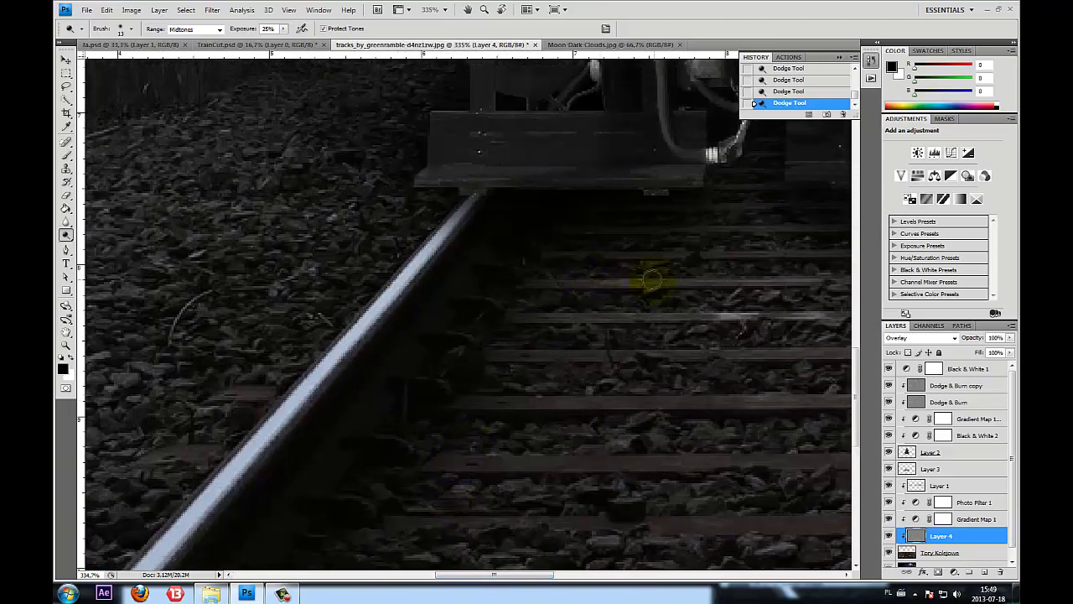
{"action": "left_click_drag", "start_coordinate": [773, 290], "coordinate": [750, 289]}
{"action": "left_click_drag", "start_coordinate": [719, 346], "coordinate": [754, 355]}
{"action": "mouse_move", "coordinate": [554, 403]}
{"action": "left_mouse_down"}
{"action": "mouse_move", "coordinate": [827, 391]}
{"action": "mouse_move", "coordinate": [671, 404]}
{"action": "left_mouse_up"}
{"action": "mouse_move", "coordinate": [477, 461]}
{"action": "left_mouse_down"}
{"action": "mouse_move", "coordinate": [616, 465]}
{"action": "mouse_move", "coordinate": [492, 457]}
{"action": "left_mouse_up"}
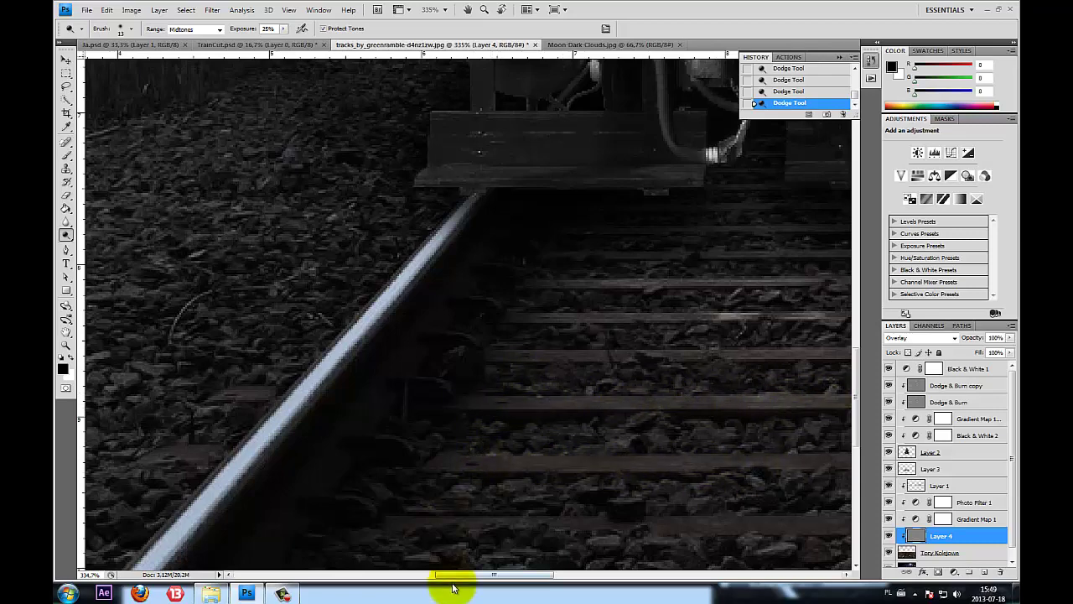
{"action": "left_click_drag", "start_coordinate": [451, 575], "coordinate": [490, 576]}
{"action": "scroll", "coordinate": [604, 516], "scroll_direction": "down", "scroll_amount": 3}
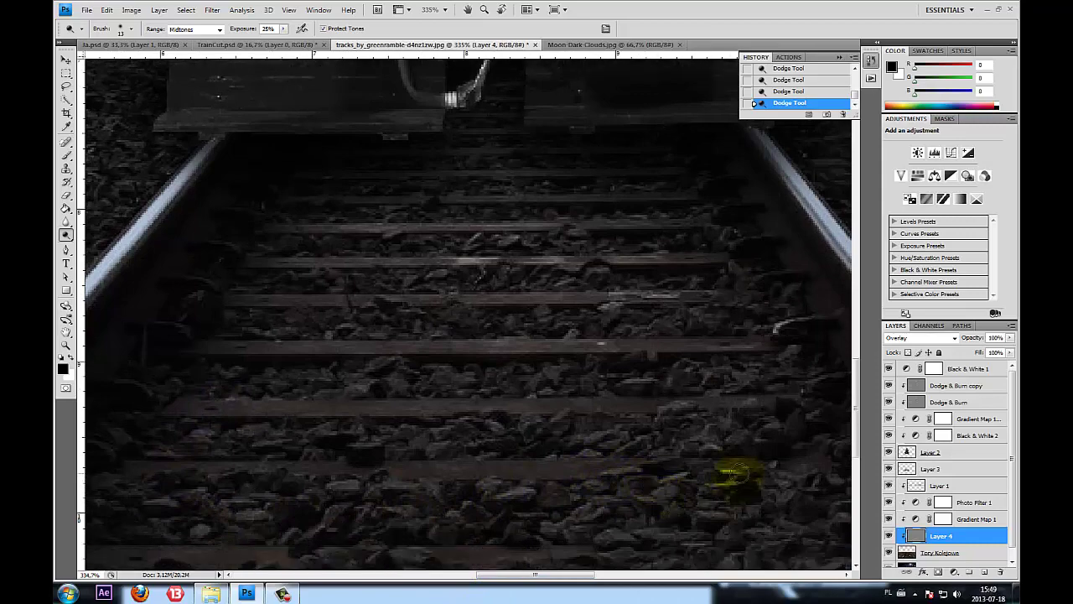
{"action": "mouse_move", "coordinate": [723, 473]}
{"action": "left_mouse_down"}
{"action": "mouse_move", "coordinate": [731, 431]}
{"action": "mouse_move", "coordinate": [710, 426]}
{"action": "mouse_move", "coordinate": [725, 486]}
{"action": "left_mouse_up"}
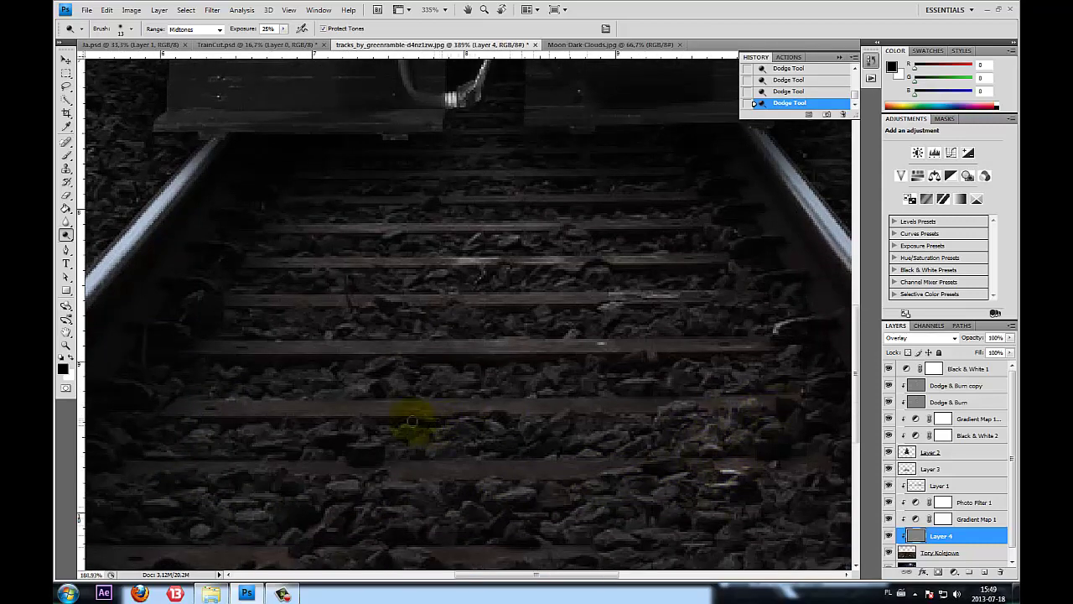
Dodge two more sleepers across the track and the ballast rocks
{"action": "scroll", "coordinate": [408, 419], "scroll_direction": "down", "scroll_amount": 3}
{"action": "scroll", "coordinate": [431, 438], "scroll_direction": "down", "scroll_amount": 2}
{"action": "scroll", "coordinate": [503, 478], "scroll_direction": "up", "scroll_amount": 3}
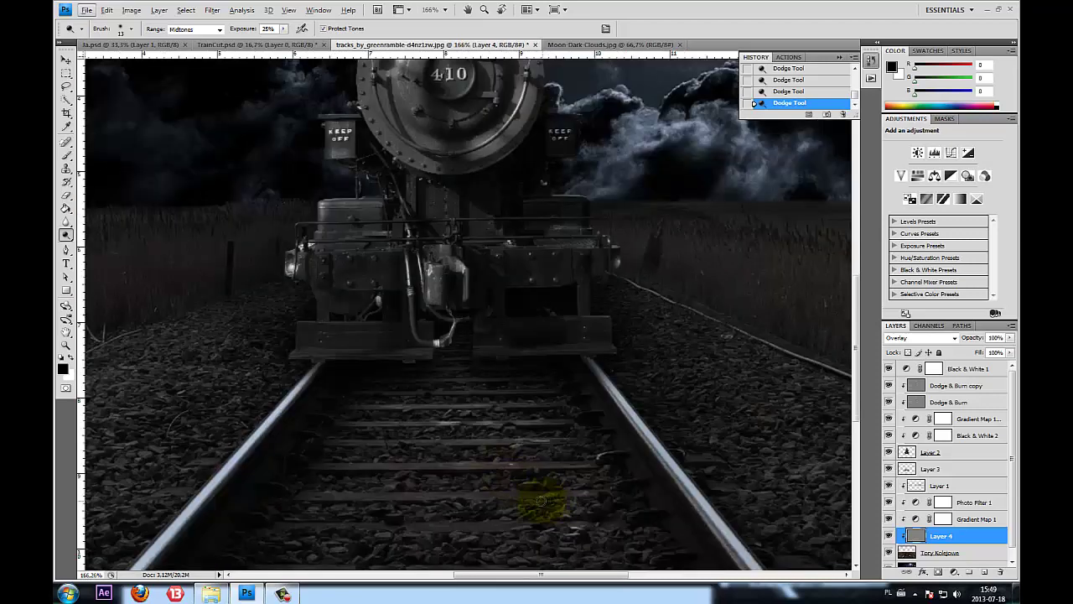
{"action": "scroll", "coordinate": [546, 503], "scroll_direction": "up", "scroll_amount": 2}
{"action": "scroll", "coordinate": [491, 503], "scroll_direction": "up", "scroll_amount": 2}
{"action": "scroll", "coordinate": [486, 470], "scroll_direction": "up", "scroll_amount": 1}
{"action": "scroll", "coordinate": [537, 407], "scroll_direction": "up", "scroll_amount": 2}
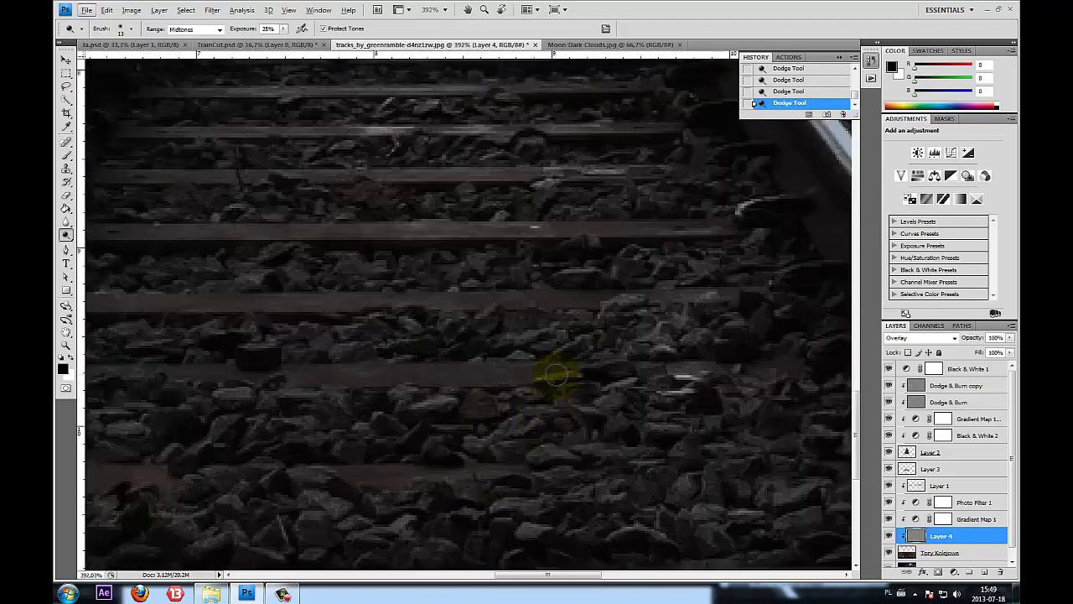
{"action": "mouse_move", "coordinate": [556, 359]}
{"action": "left_mouse_down"}
{"action": "mouse_move", "coordinate": [249, 367]}
{"action": "mouse_move", "coordinate": [234, 322]}
{"action": "left_mouse_up"}
{"action": "left_click_drag", "start_coordinate": [192, 288], "coordinate": [107, 298]}
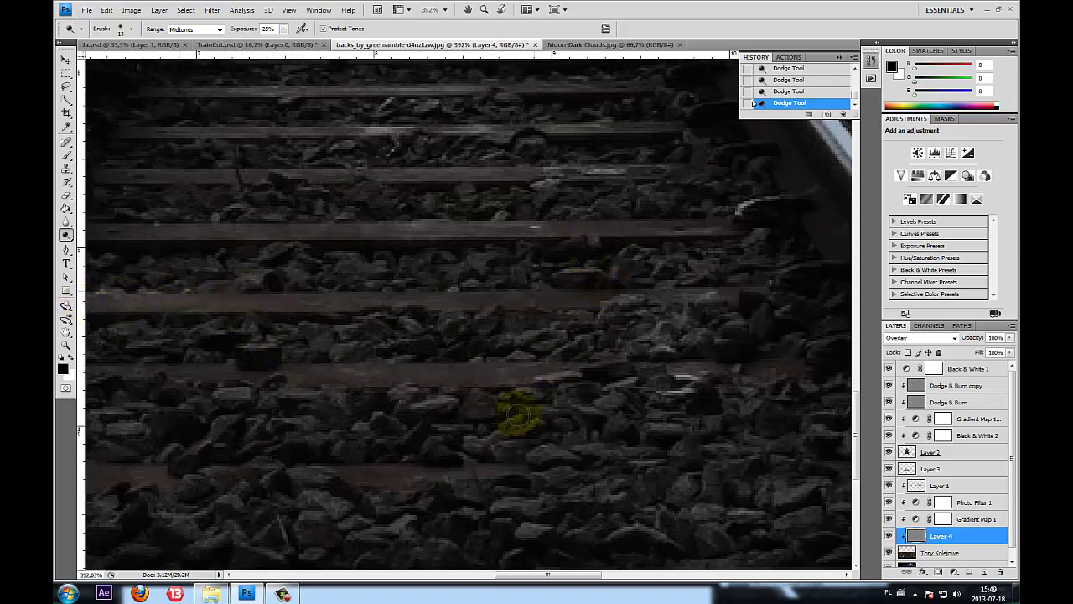
{"action": "scroll", "coordinate": [665, 476], "scroll_direction": "down", "scroll_amount": 2}
{"action": "left_click_drag", "start_coordinate": [668, 470], "coordinate": [711, 451]}
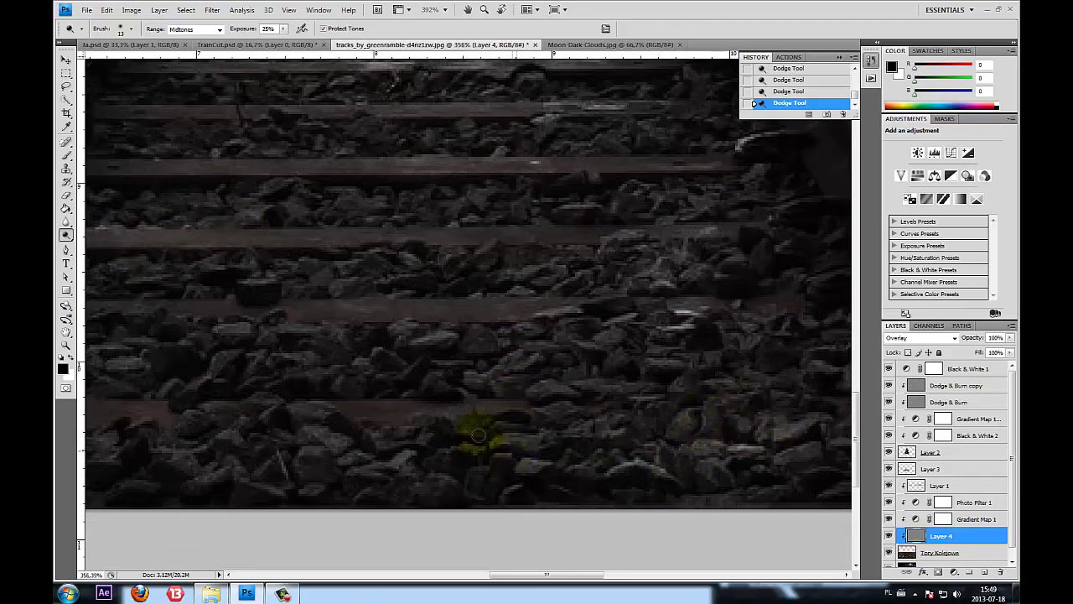
Brighten the thin line running beside the right rail
{"action": "scroll", "coordinate": [479, 435], "scroll_direction": "down", "scroll_amount": 5}
{"action": "scroll", "coordinate": [773, 505], "scroll_direction": "up", "scroll_amount": 3}
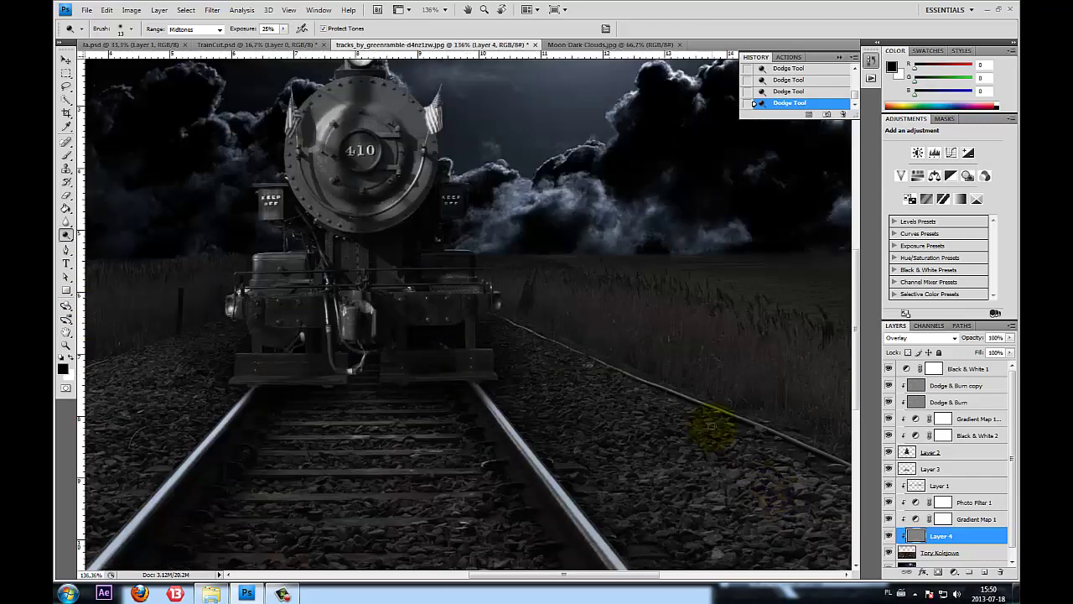
{"action": "scroll", "coordinate": [711, 426], "scroll_direction": "up", "scroll_amount": 2}
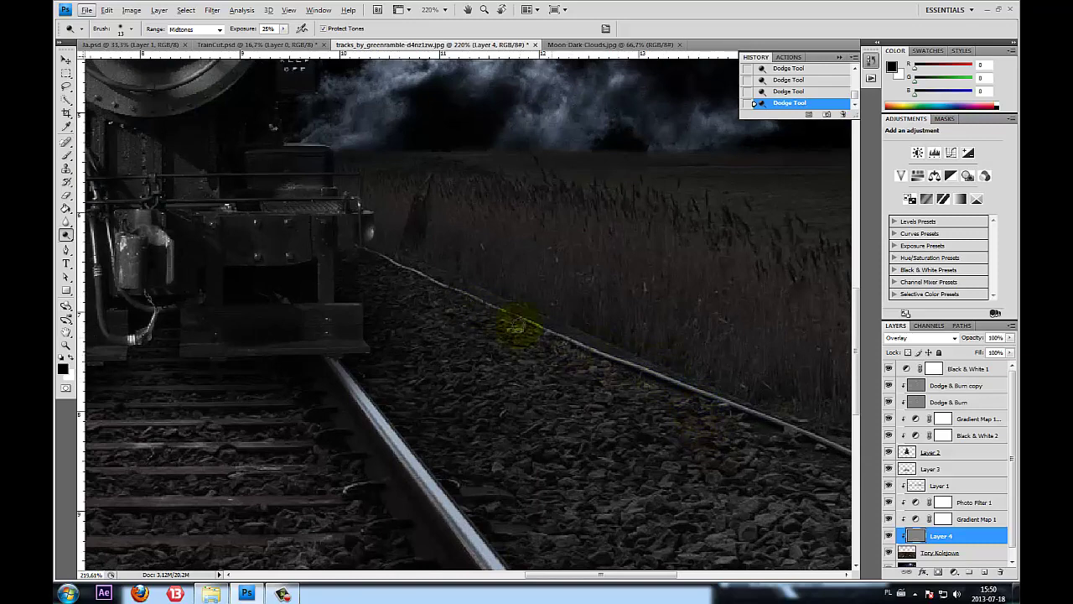
{"action": "left_click_drag", "start_coordinate": [430, 283], "coordinate": [664, 382]}
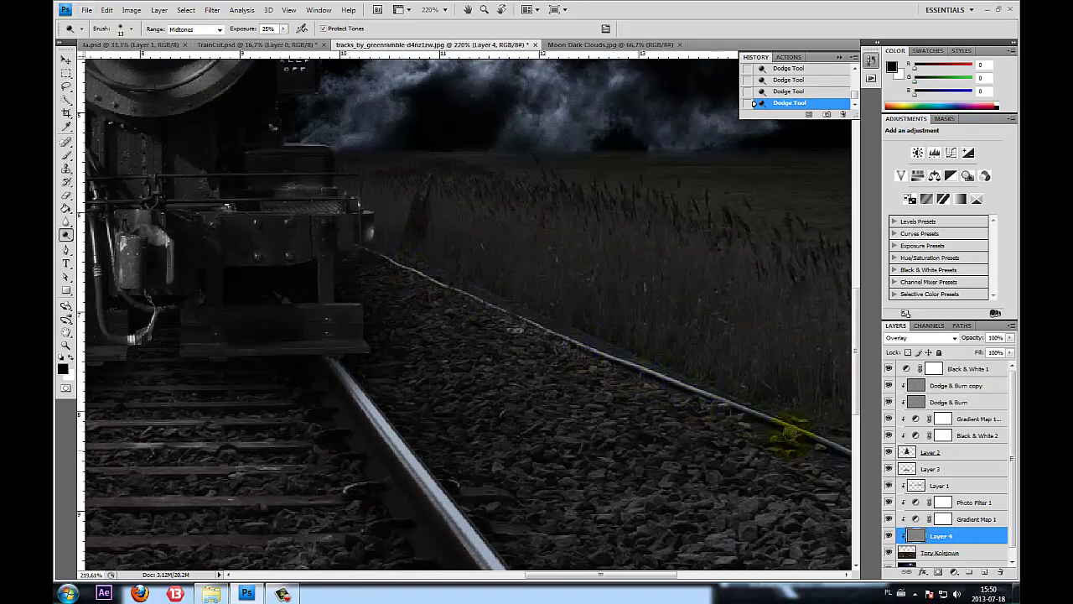
{"action": "scroll", "coordinate": [702, 498], "scroll_direction": "up", "scroll_amount": 3}
{"action": "scroll", "coordinate": [597, 360], "scroll_direction": "down", "scroll_amount": 2}
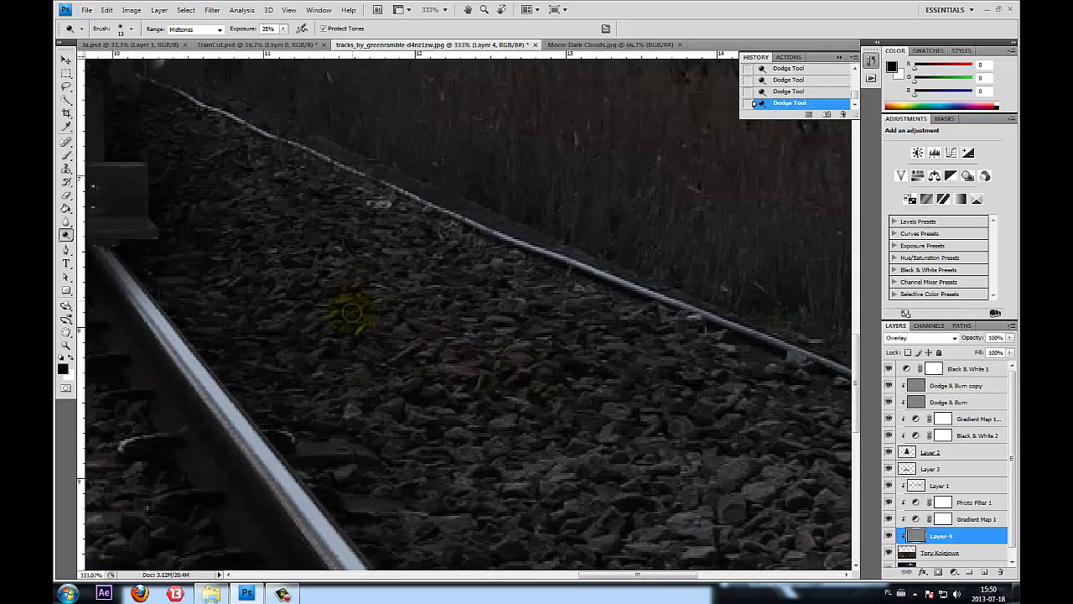
{"action": "scroll", "coordinate": [351, 312], "scroll_direction": "up", "scroll_amount": 1}
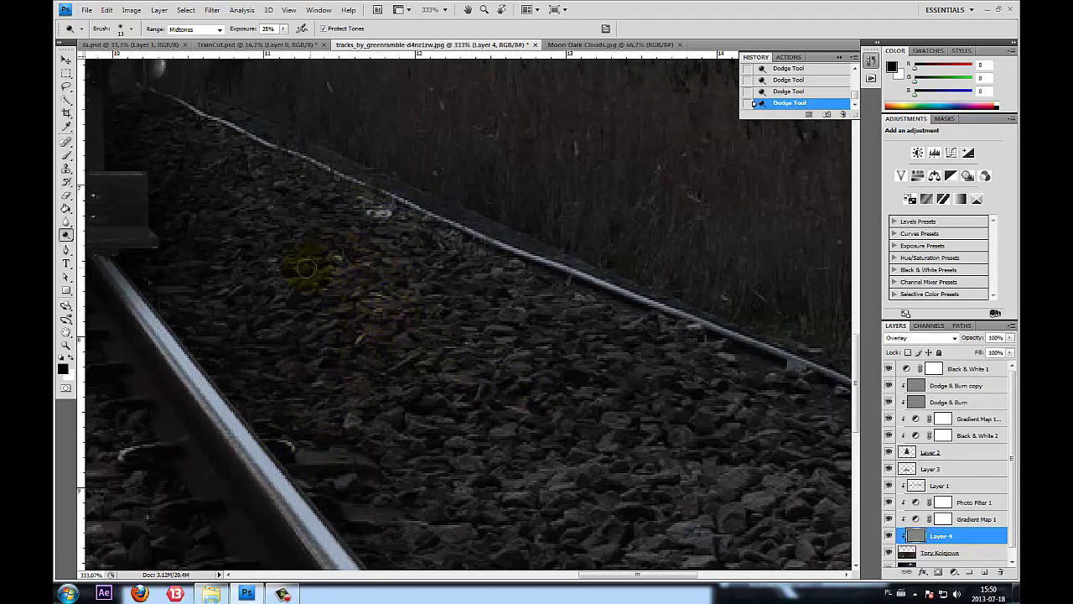
{"action": "scroll", "coordinate": [618, 426], "scroll_direction": "down", "scroll_amount": 2}
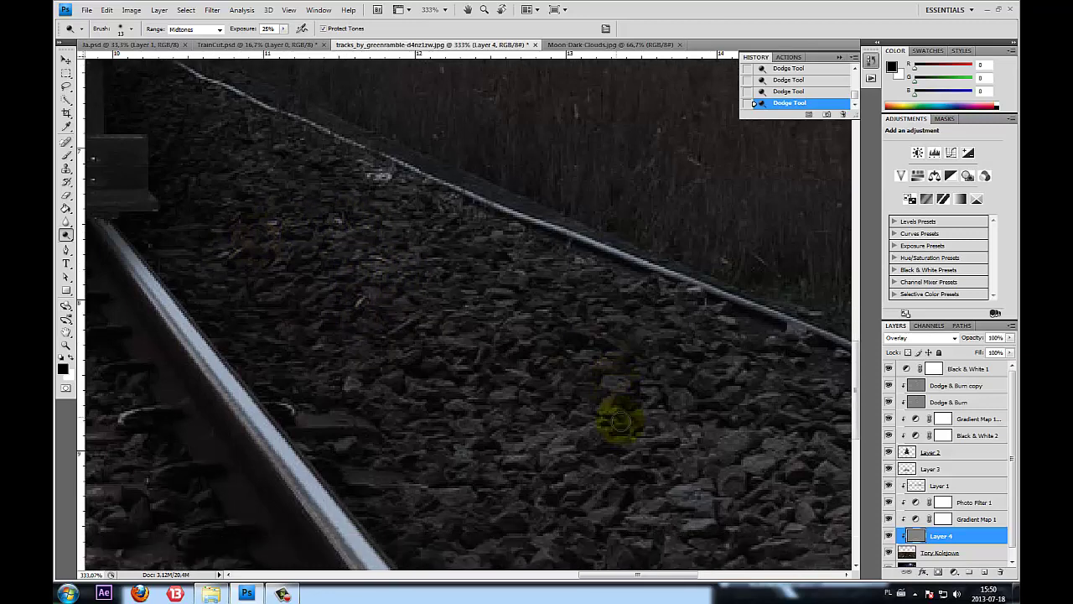
{"action": "scroll", "coordinate": [671, 467], "scroll_direction": "down", "scroll_amount": 2}
{"action": "scroll", "coordinate": [773, 493], "scroll_direction": "down", "scroll_amount": 2}
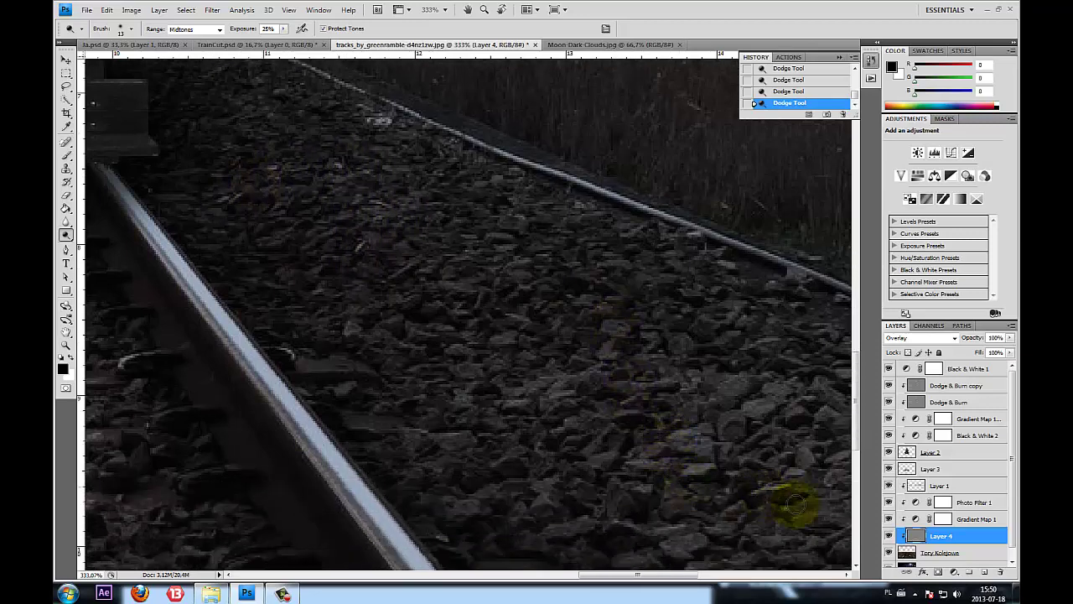
Lighten the ballast left of the track and fit the image on screen
{"action": "key", "text": "ctrl+0"}
{"action": "scroll", "coordinate": [183, 336], "scroll_direction": "up", "scroll_amount": 2}
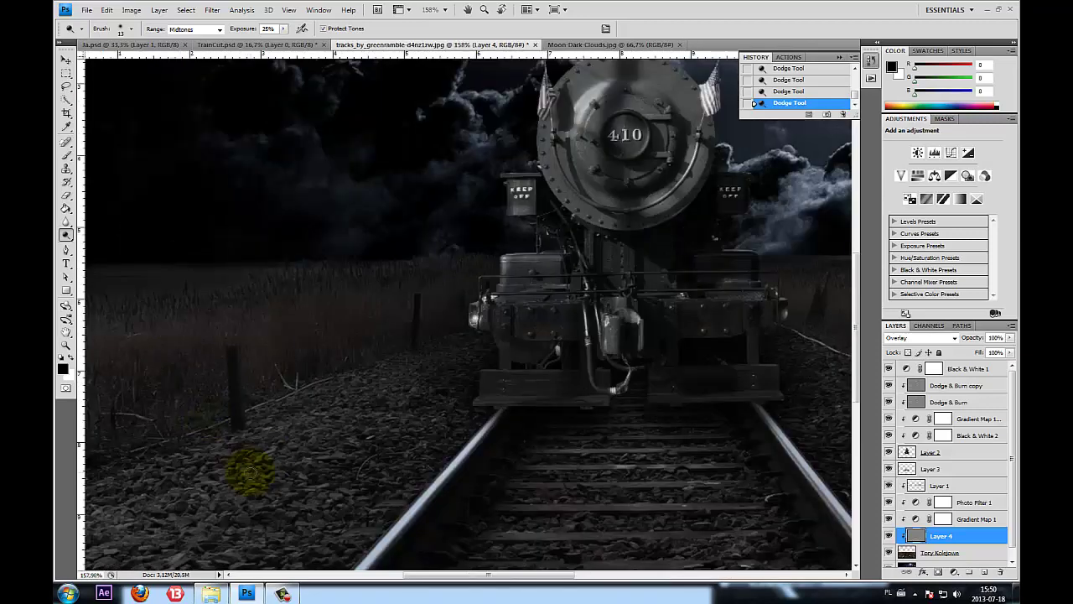
{"action": "scroll", "coordinate": [251, 462], "scroll_direction": "up", "scroll_amount": 2}
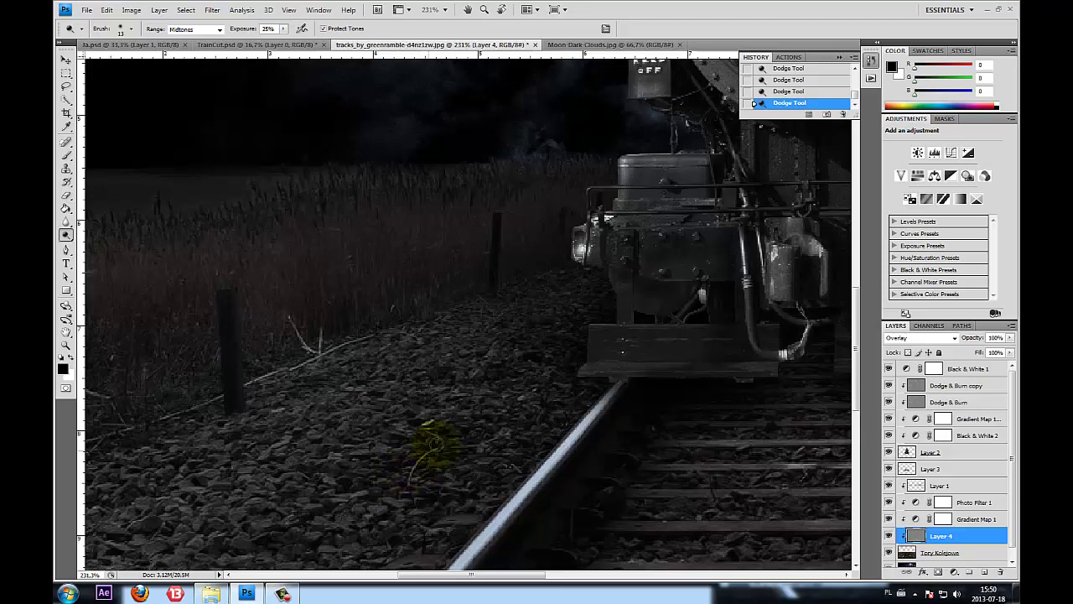
{"action": "left_click_drag", "start_coordinate": [416, 457], "coordinate": [511, 377]}
{"action": "key", "text": "ctrl+0"}
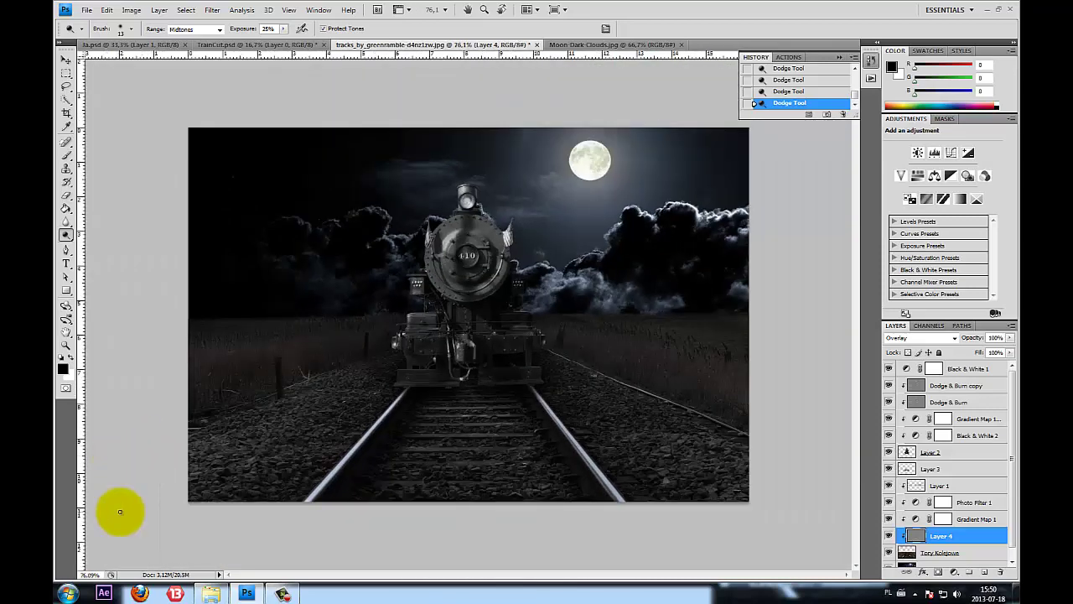
Duplicate Layer 4 as Layer 4 copy at 62% opacity
{"action": "key", "text": "ctrl+plus"}
{"action": "key", "text": "ctrl+0"}
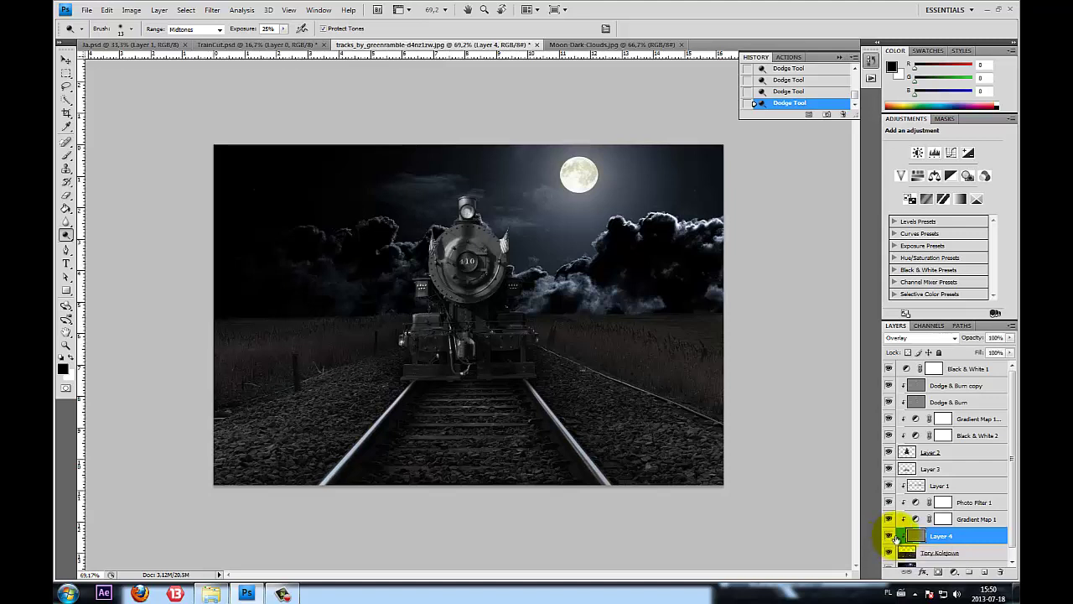
{"action": "left_click_drag", "start_coordinate": [962, 530], "coordinate": [899, 543]}
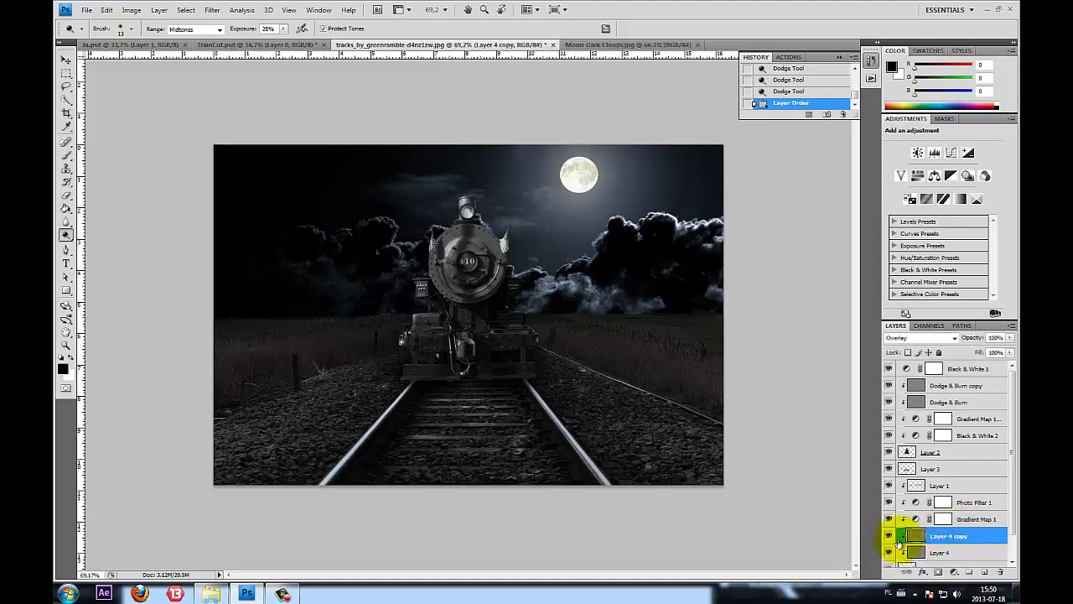
{"action": "left_click", "coordinate": [1011, 337]}
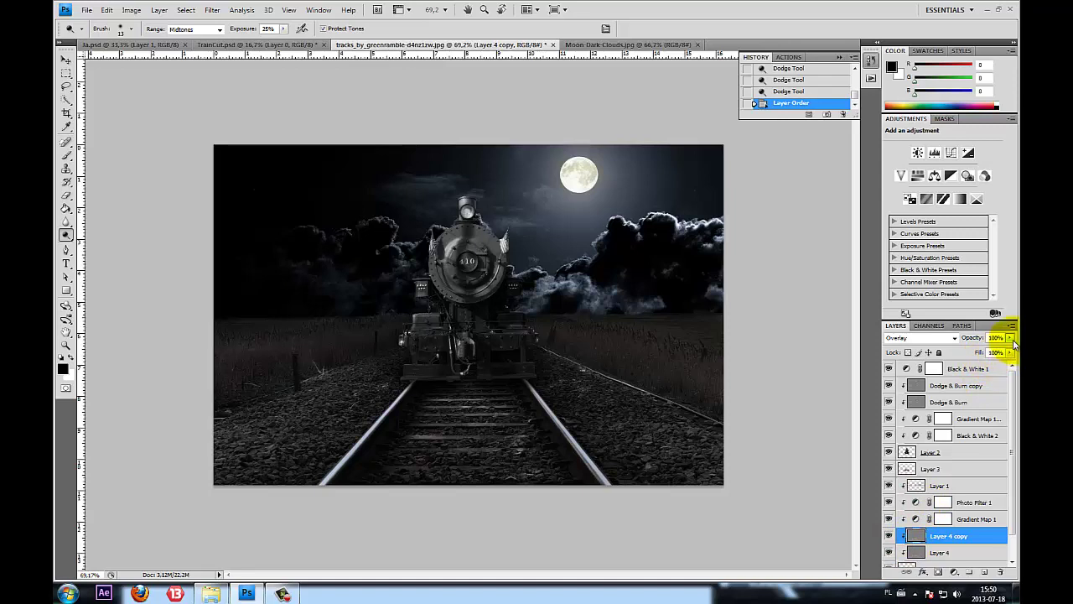
{"action": "left_click", "coordinate": [995, 353]}
{"action": "left_click_drag", "start_coordinate": [984, 349], "coordinate": [992, 349]}
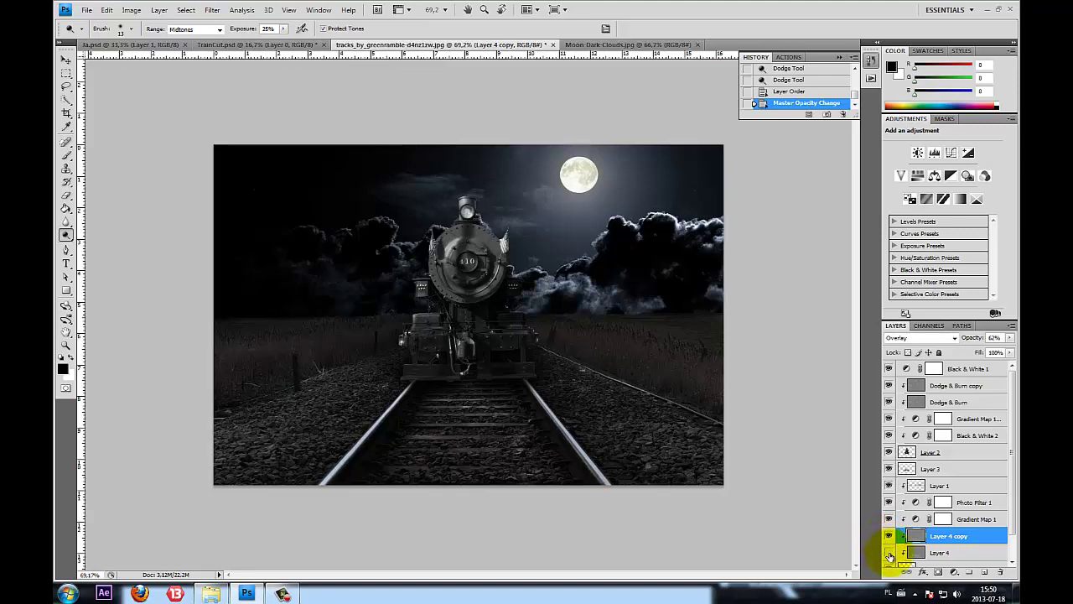
{"action": "left_click", "coordinate": [65, 60]}
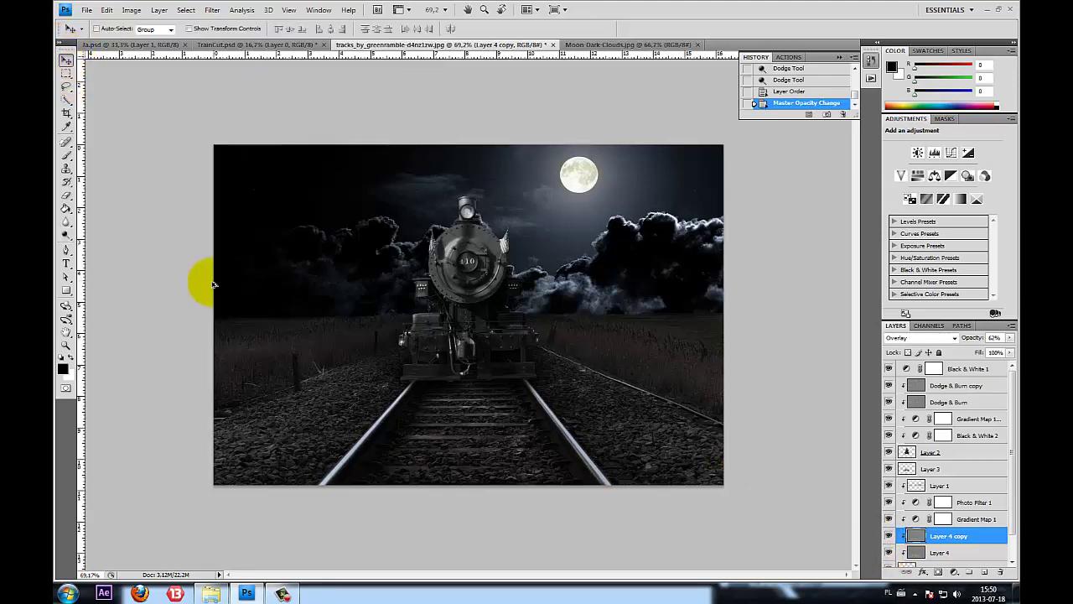
{"action": "scroll", "coordinate": [210, 283], "scroll_direction": "down", "scroll_amount": 3}
{"action": "scroll", "coordinate": [210, 282], "scroll_direction": "up", "scroll_amount": 3}
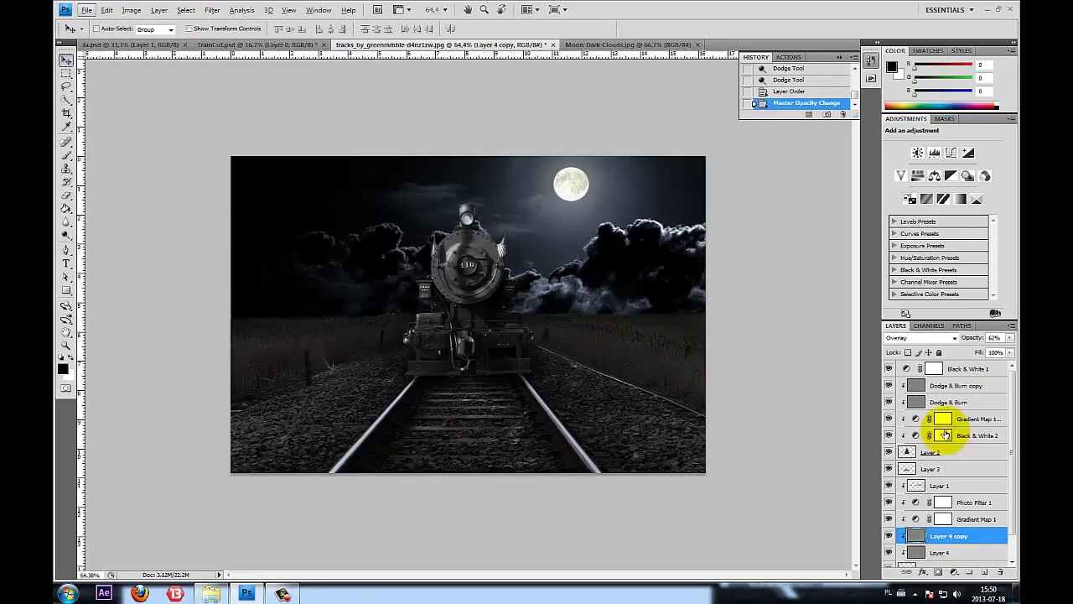
Add a new empty layer named Światło Lokomotywy above Black & White 1
{"action": "left_click", "coordinate": [972, 368]}
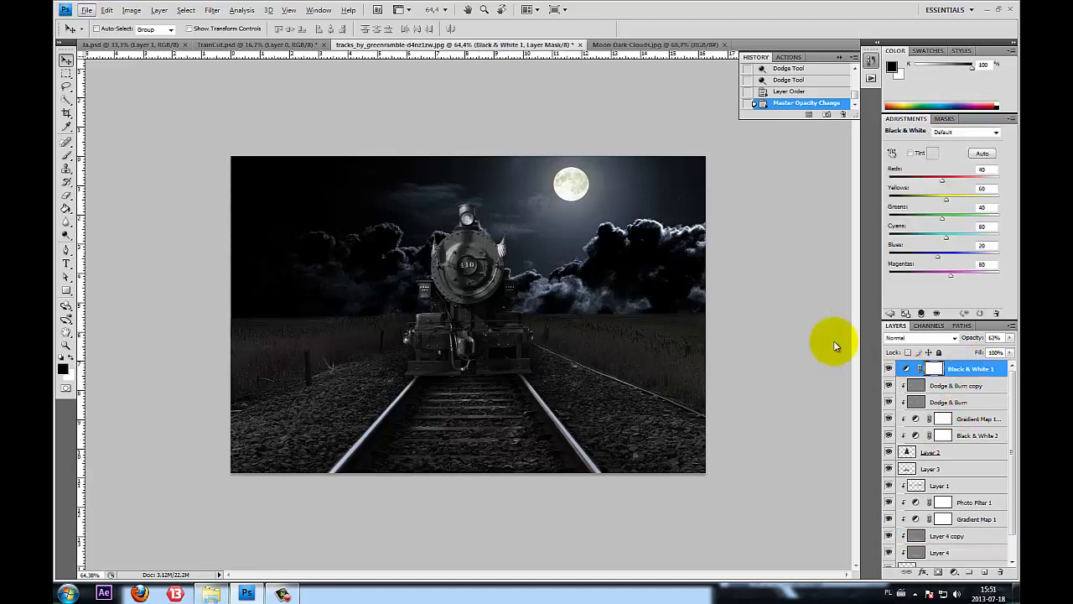
{"action": "left_click", "coordinate": [985, 571]}
{"action": "type", "text": "Swiatlo Lokomotywy"}
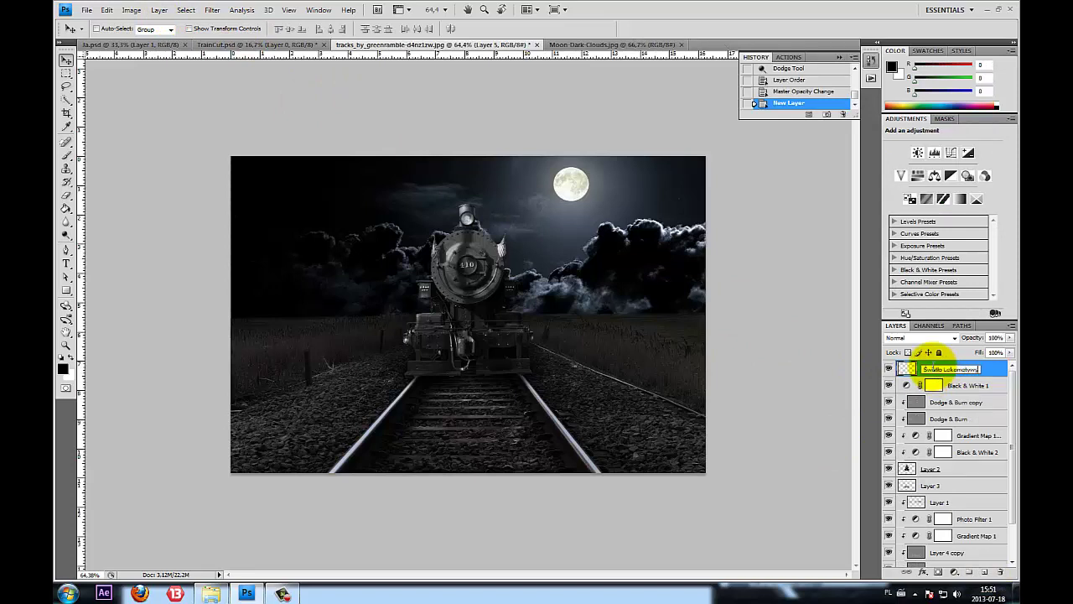
{"action": "left_click", "coordinate": [936, 474]}
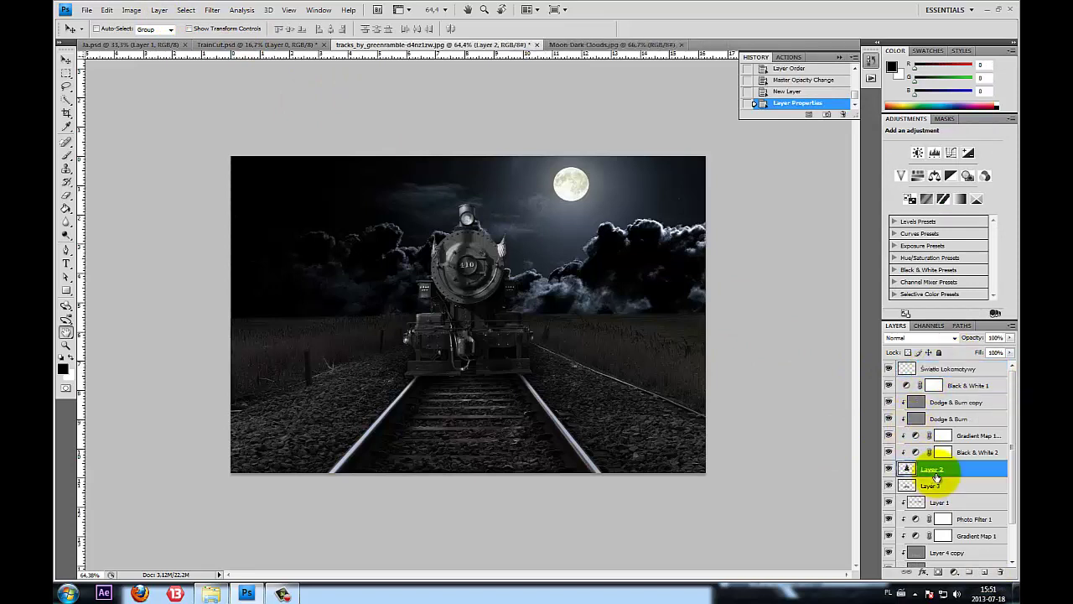
Rename Layer 2 to Lokomotywa and Layer 3 to Cień Loko
{"action": "double_click", "coordinate": [936, 477]}
{"action": "left_click", "coordinate": [816, 144]}
{"action": "type", "text": "Lokomoty"}
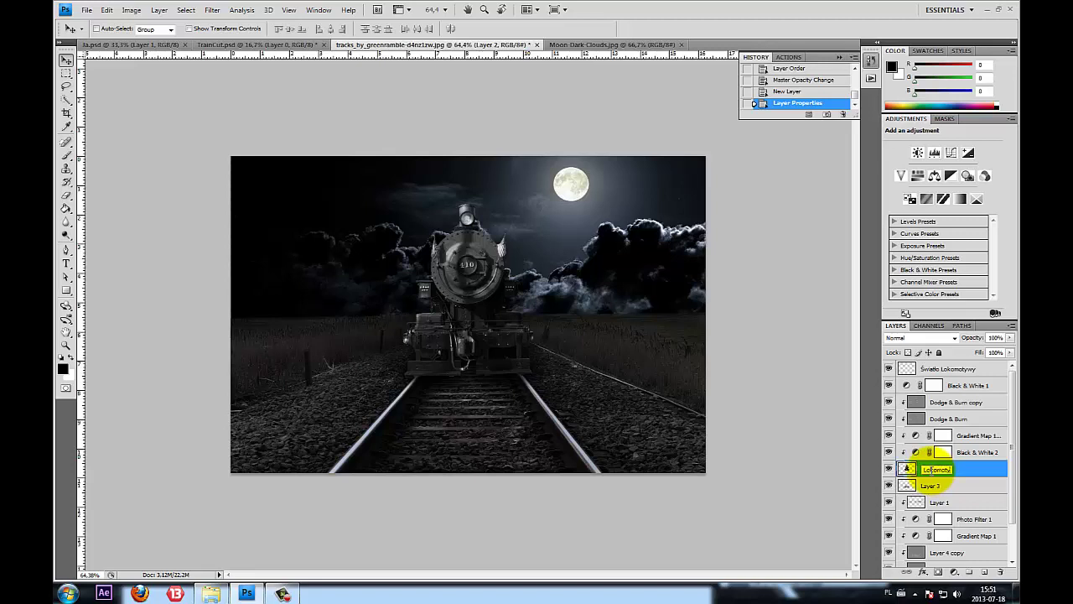
{"action": "key", "text": "Return"}
{"action": "double_click", "coordinate": [933, 485]}
{"action": "type", "text": "Cień Loko"}
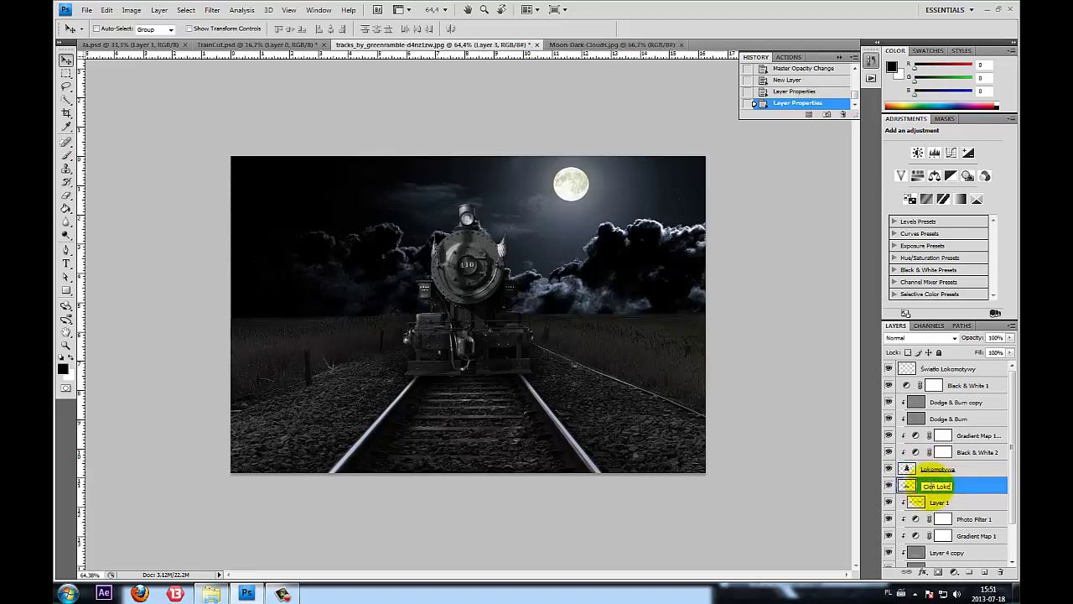
{"action": "left_click", "coordinate": [952, 468]}
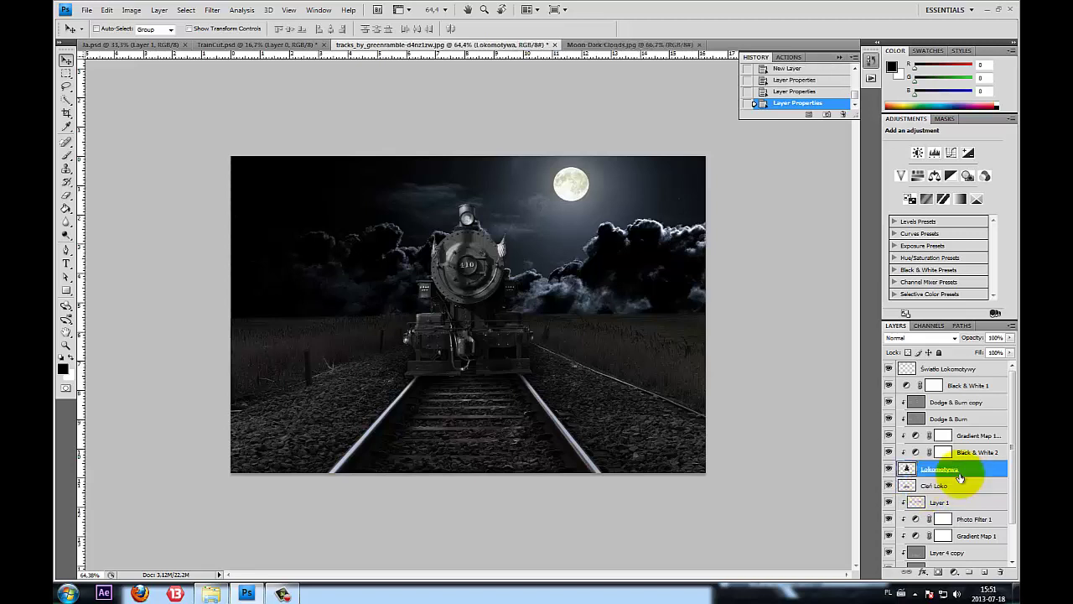
{"action": "scroll", "coordinate": [961, 495], "scroll_direction": "down", "scroll_amount": 1}
{"action": "scroll", "coordinate": [968, 507], "scroll_direction": "down", "scroll_amount": 1}
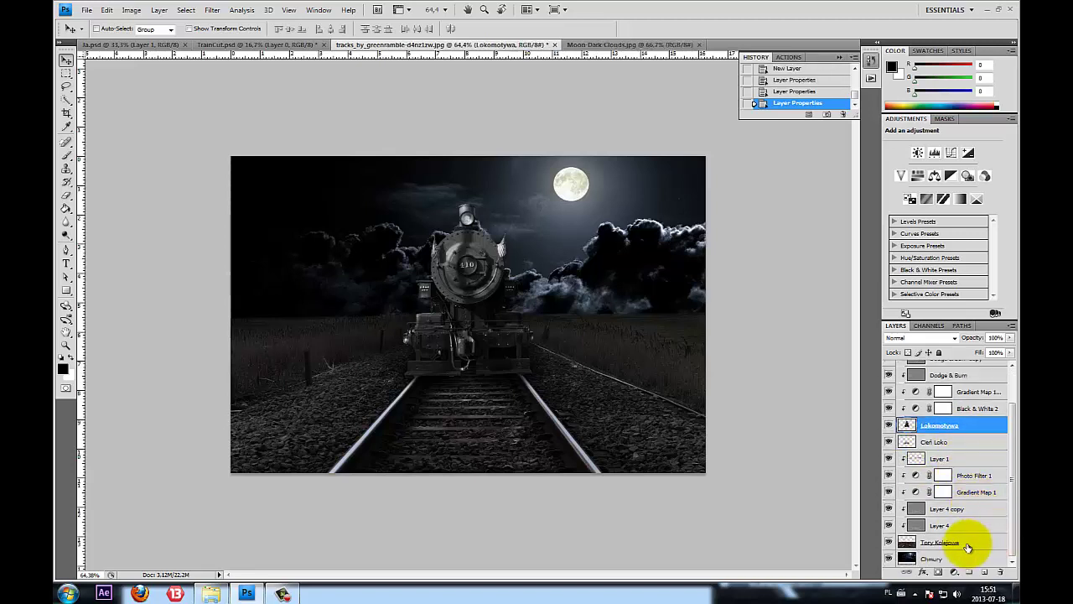
{"action": "scroll", "coordinate": [963, 541], "scroll_direction": "up", "scroll_amount": 2}
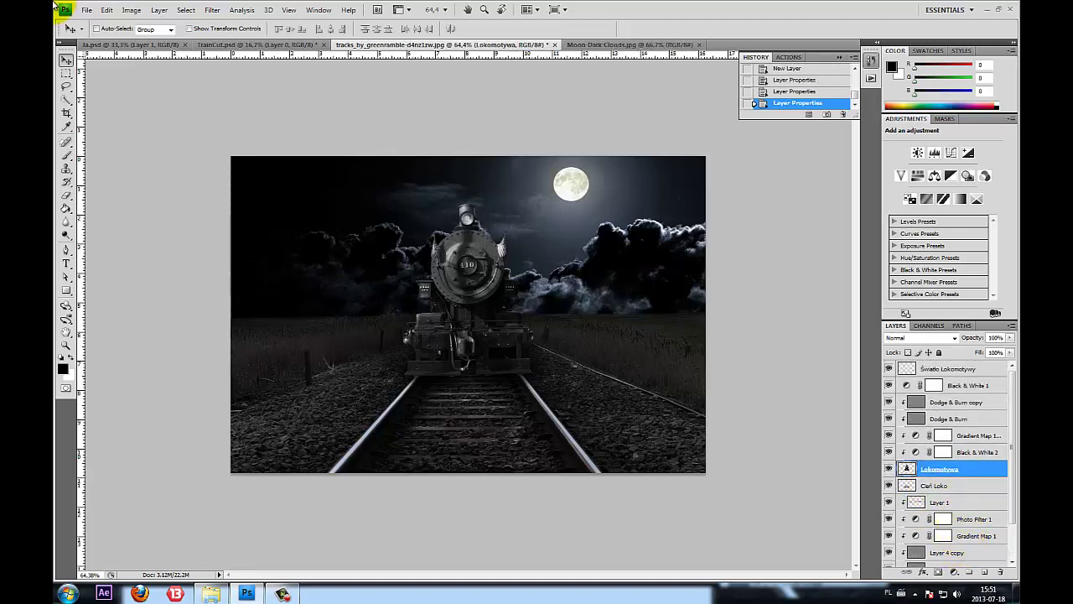
{"action": "left_click", "coordinate": [302, 90]}
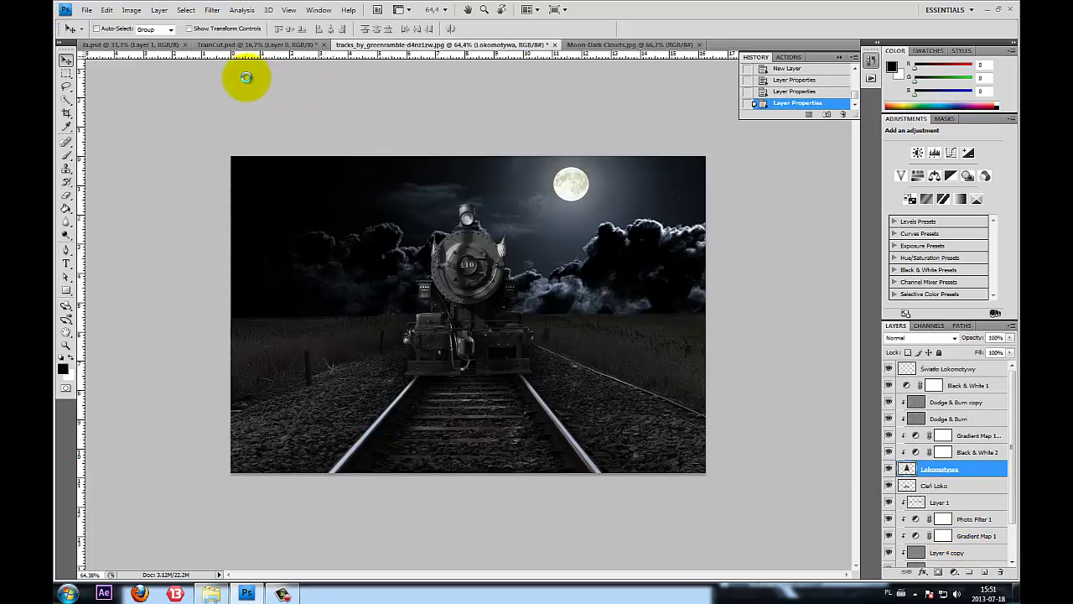
Save the layered composite as Tutorial_StopTheTrain.psd in the Stop The train folder
{"action": "key", "text": "ctrl+shift+s"}
{"action": "type", "text": "Tutorial_StopTheTrai"}
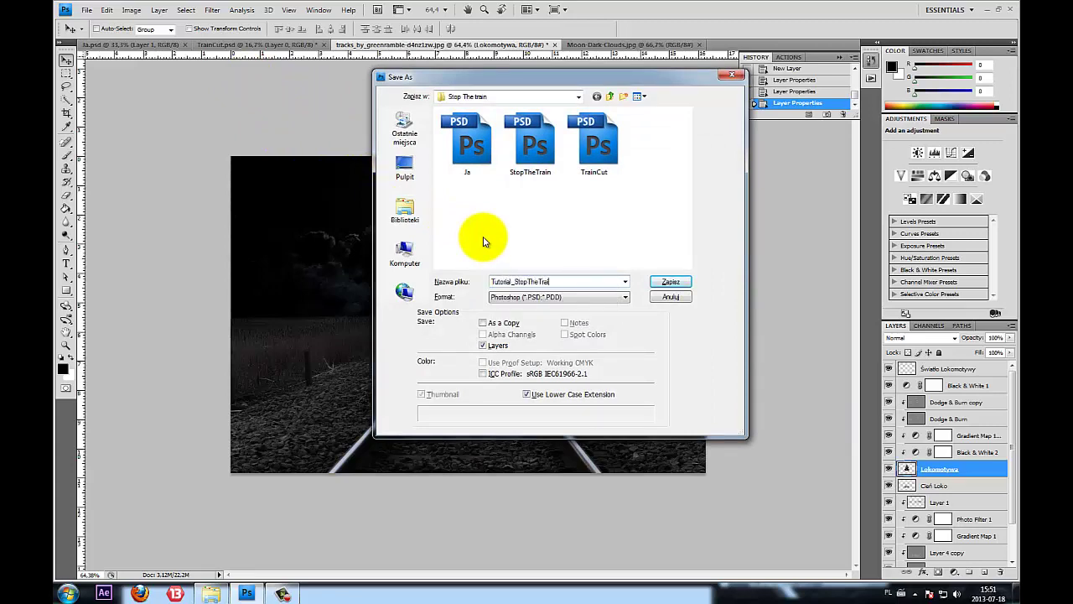
{"action": "type", "text": "n"}
{"action": "key", "text": "Return"}
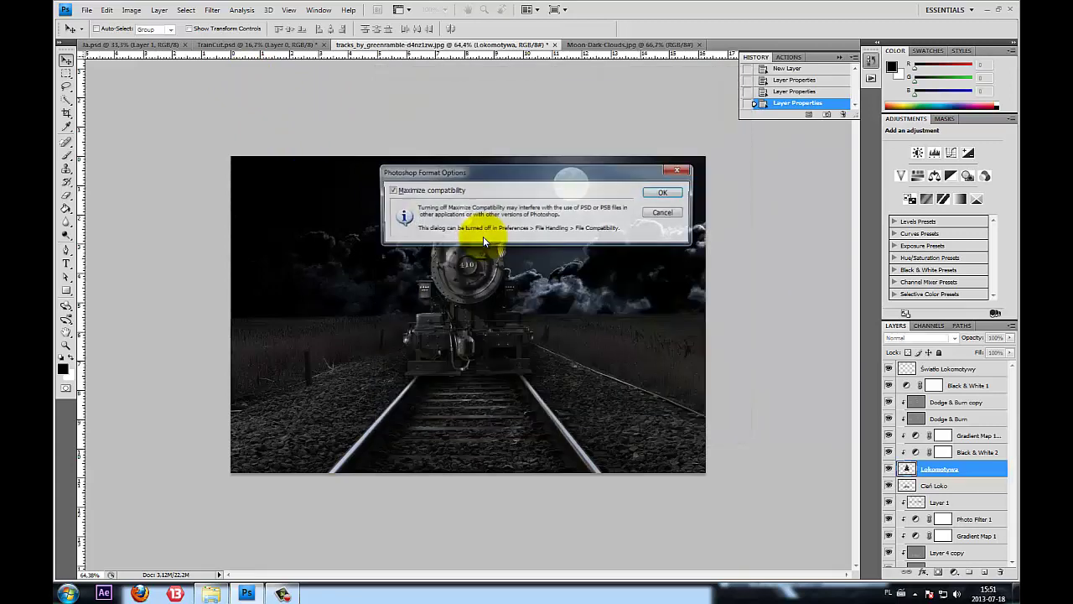
{"action": "left_click", "coordinate": [670, 195]}
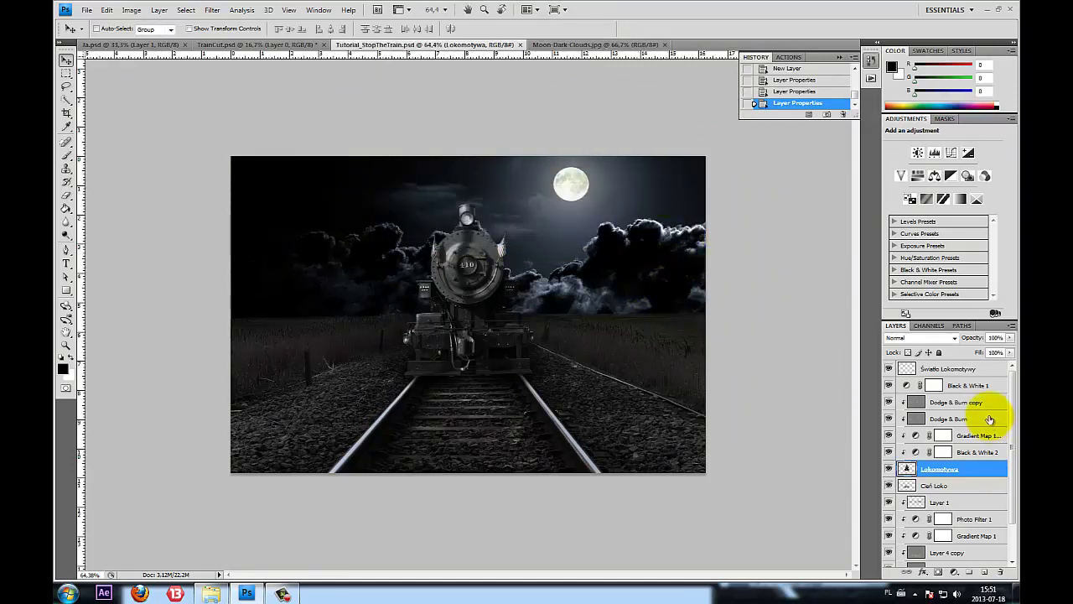
{"action": "left_click", "coordinate": [956, 369]}
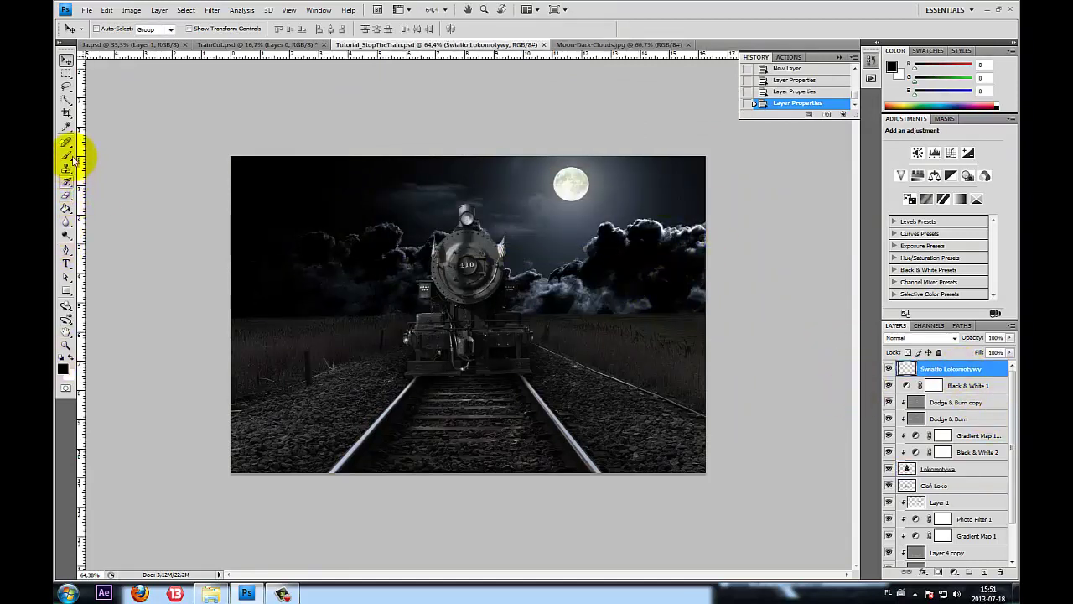
Draw a large elliptical circle selection around the locomotive
{"action": "left_click_drag", "start_coordinate": [67, 74], "coordinate": [90, 81]}
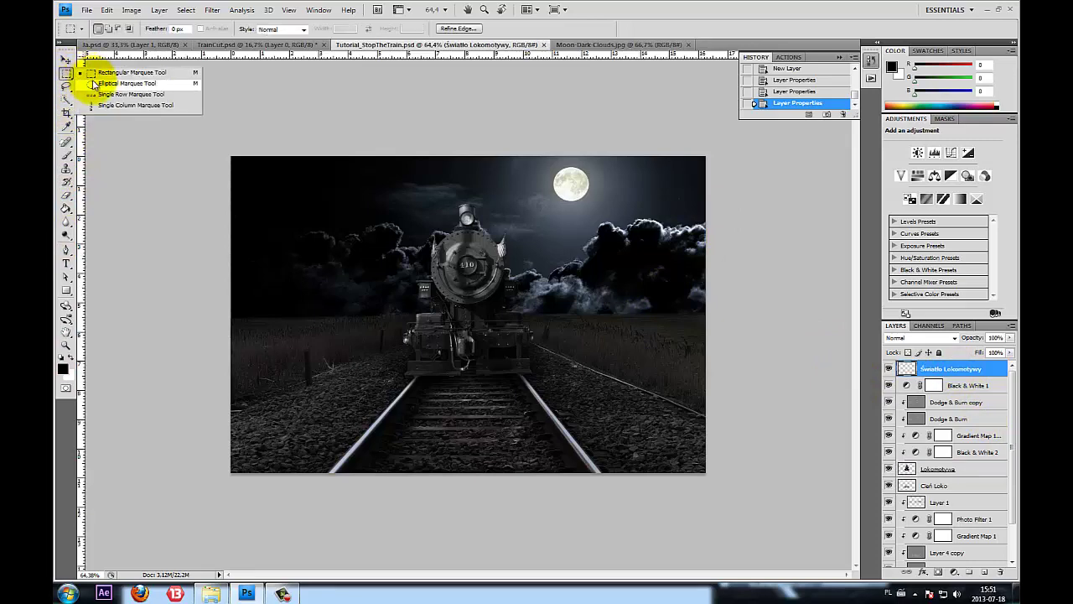
{"action": "left_click", "coordinate": [90, 81]}
{"action": "scroll", "coordinate": [410, 139], "scroll_direction": "up", "scroll_amount": 3}
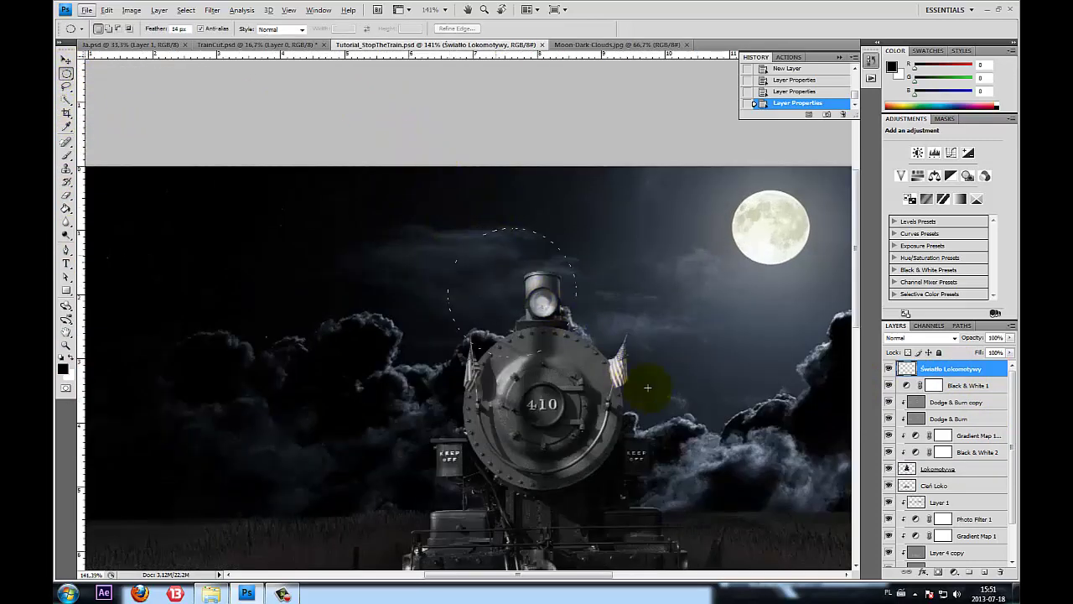
{"action": "scroll", "coordinate": [845, 544], "scroll_direction": "right", "scroll_amount": 10}
{"action": "scroll", "coordinate": [845, 544], "scroll_direction": "left", "scroll_amount": 15}
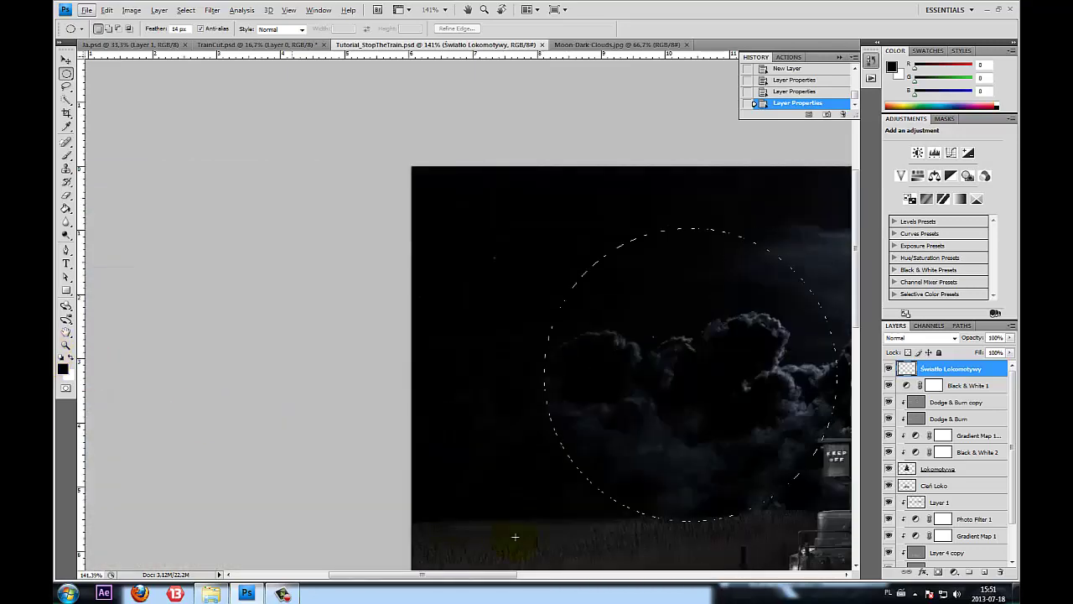
{"action": "mouse_move", "coordinate": [825, 219]}
{"action": "left_mouse_down"}
{"action": "mouse_move", "coordinate": [487, 287]}
{"action": "mouse_move", "coordinate": [391, 234]}
{"action": "left_mouse_up"}
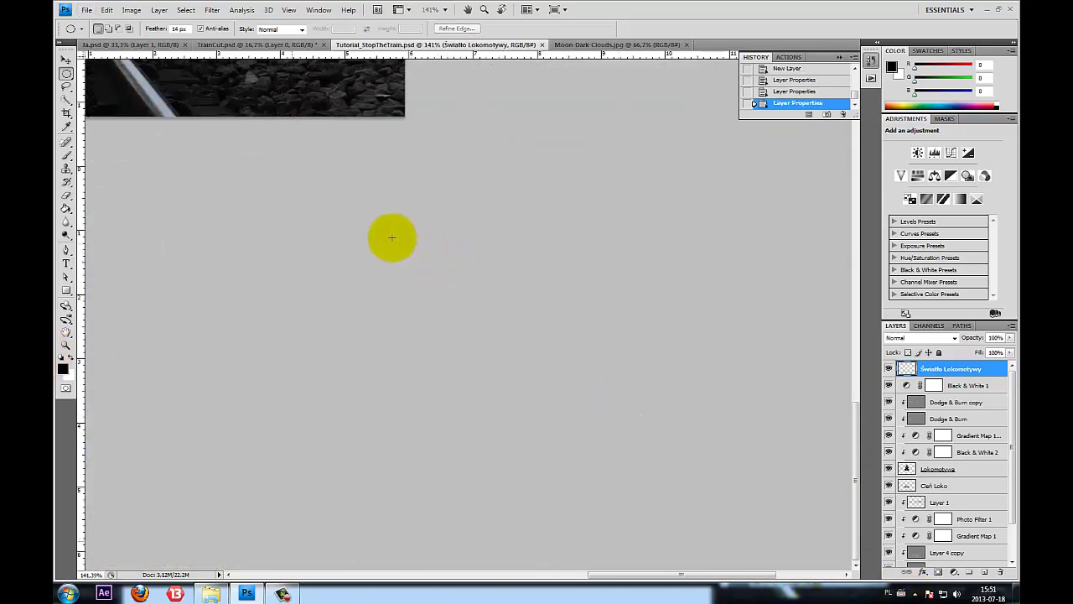
{"action": "key", "text": "ctrl+0"}
{"action": "scroll", "coordinate": [318, 202], "scroll_direction": "down", "scroll_amount": 2}
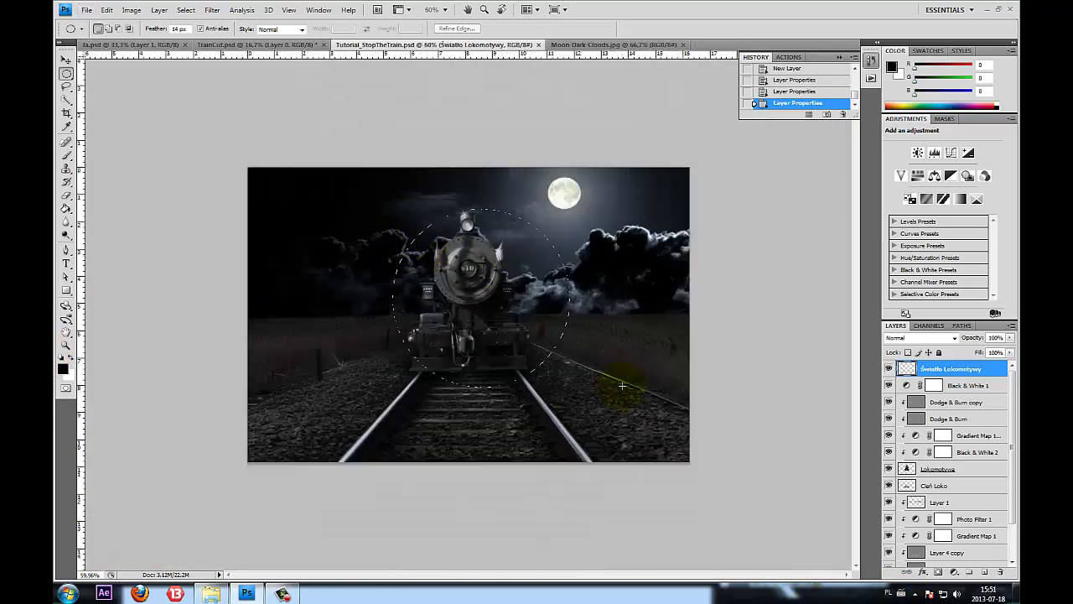
{"action": "left_click_drag", "start_coordinate": [684, 423], "coordinate": [737, 453]}
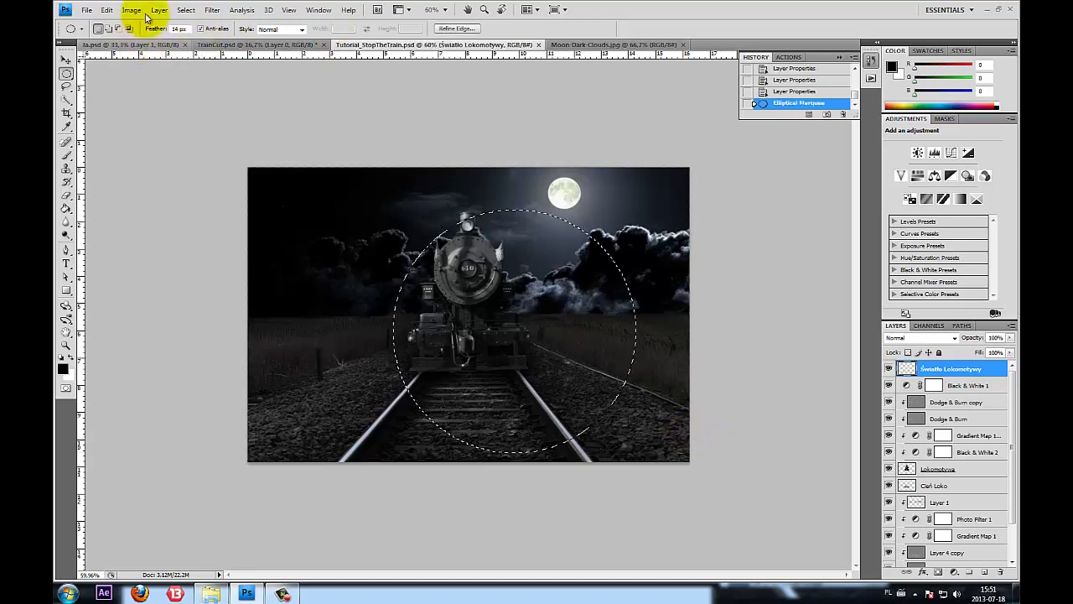
Fill the circle black and render a 105mm Prime lens flare on it
{"action": "left_click", "coordinate": [67, 208]}
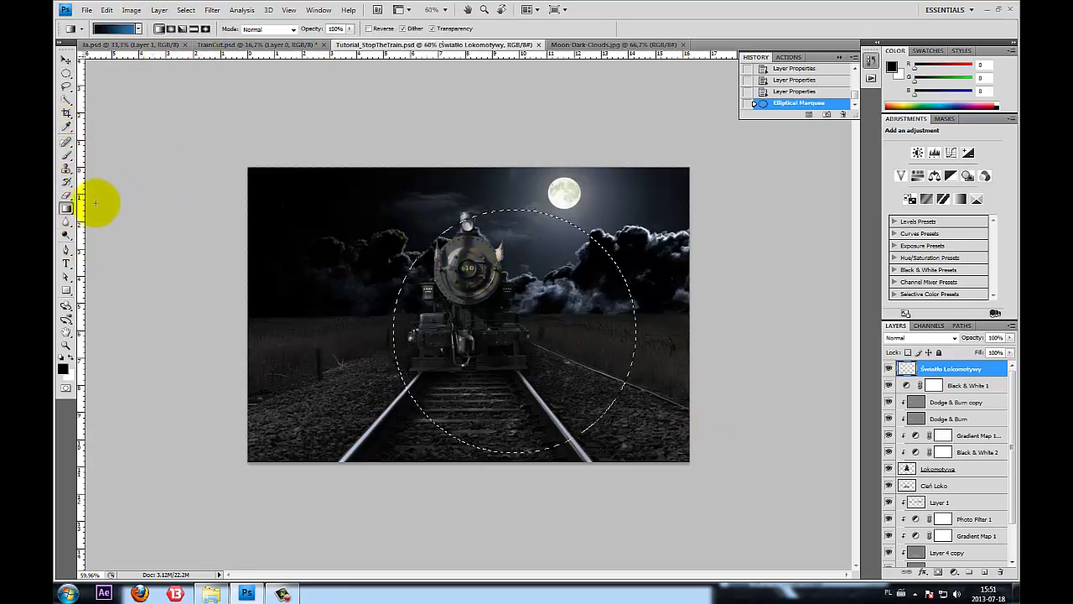
{"action": "left_click_drag", "start_coordinate": [67, 208], "coordinate": [122, 218]}
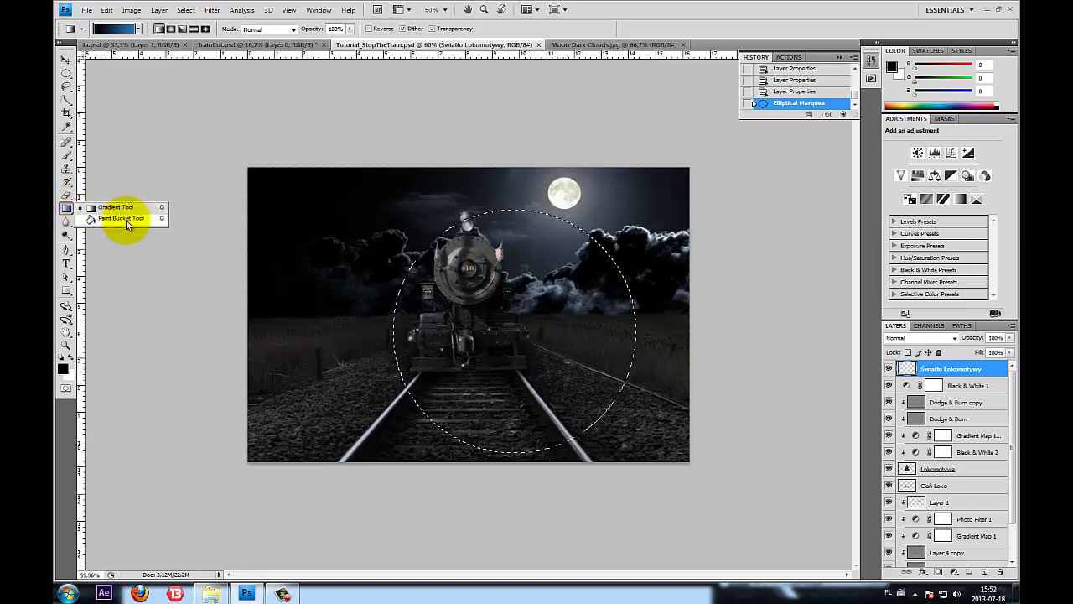
{"action": "left_click", "coordinate": [122, 218]}
{"action": "left_click", "coordinate": [478, 298]}
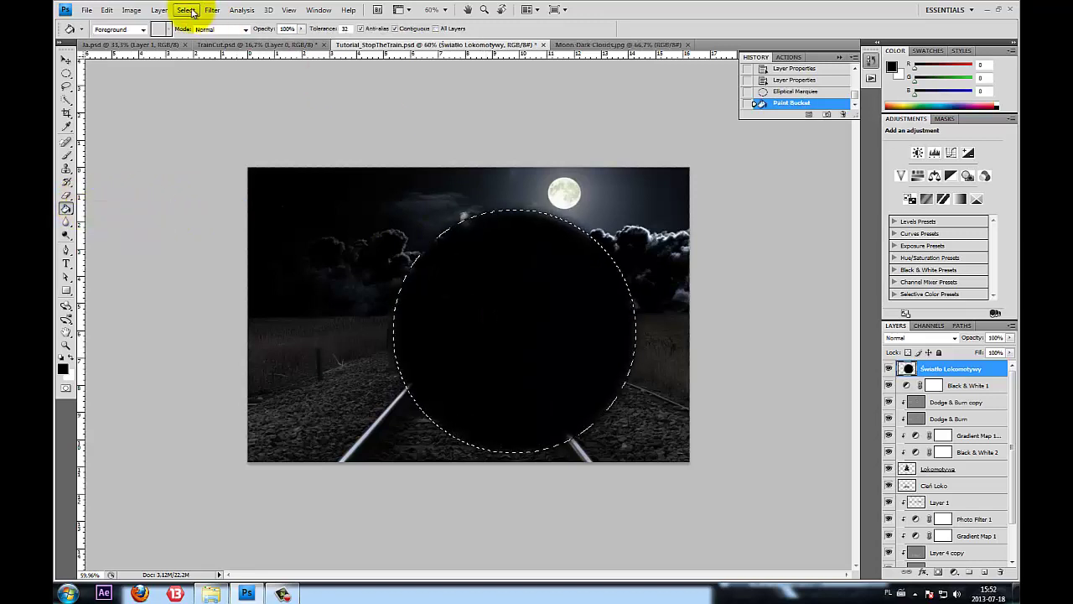
{"action": "left_click", "coordinate": [186, 10]}
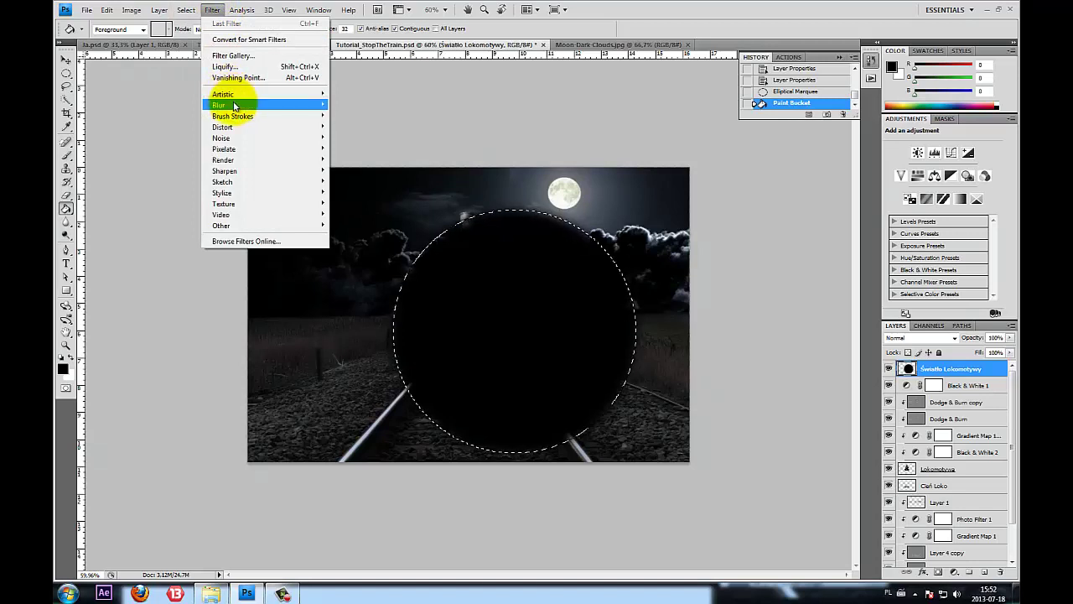
{"action": "mouse_move", "coordinate": [225, 159]}
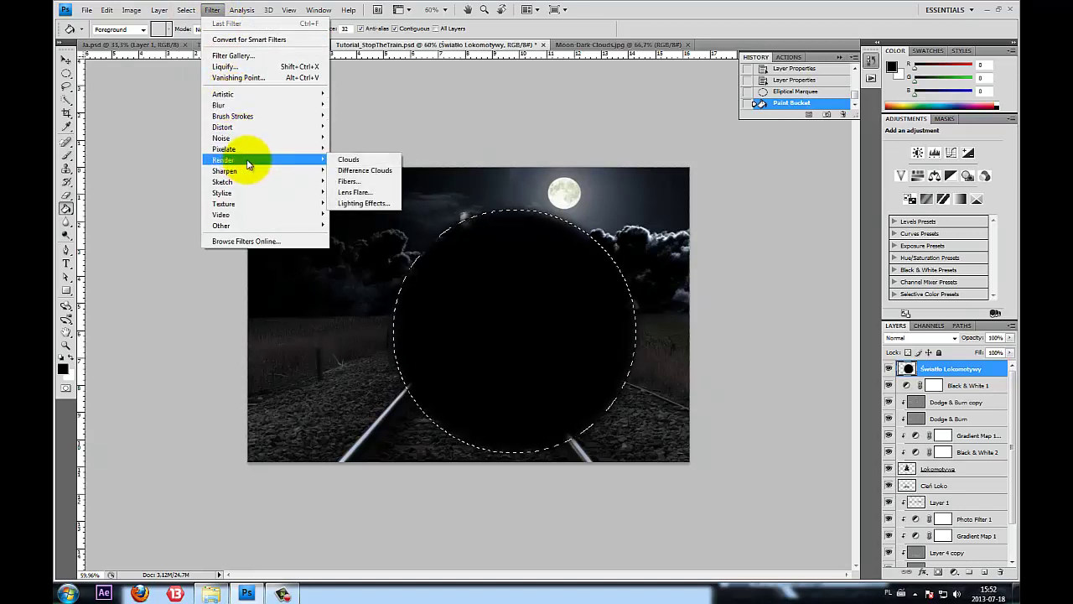
{"action": "left_click", "coordinate": [369, 192]}
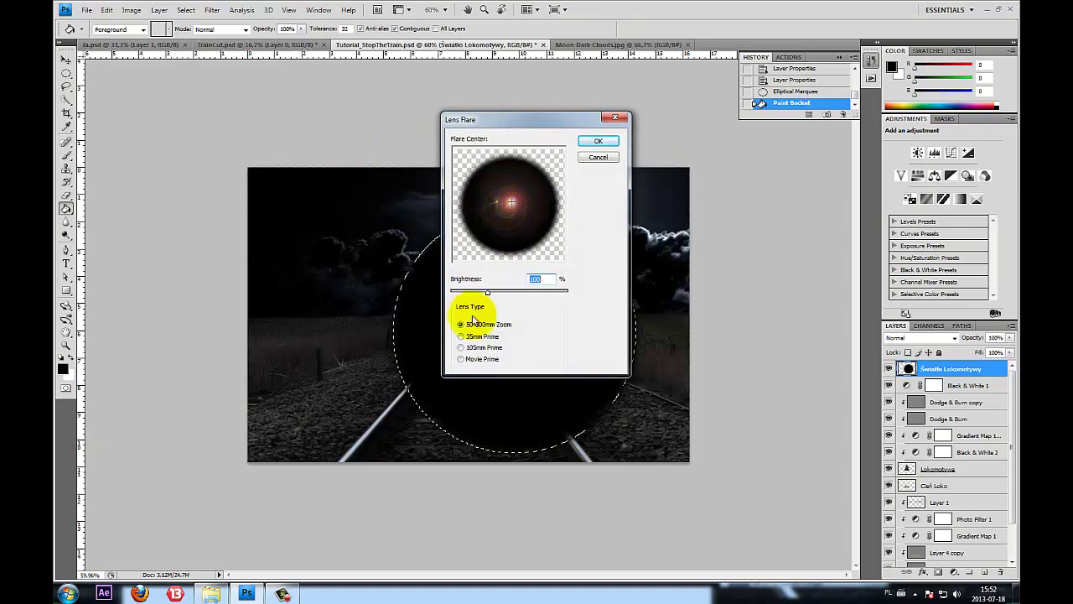
{"action": "left_click", "coordinate": [460, 348]}
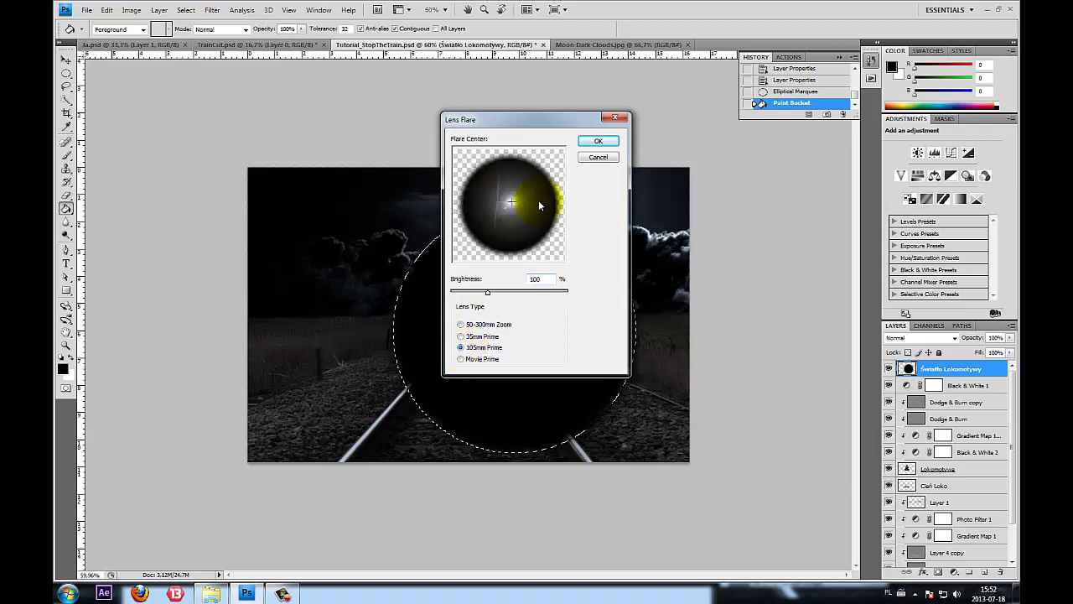
{"action": "left_click", "coordinate": [599, 141]}
Set the light layer's blend mode to Screen and deselect
{"action": "left_click", "coordinate": [920, 337]}
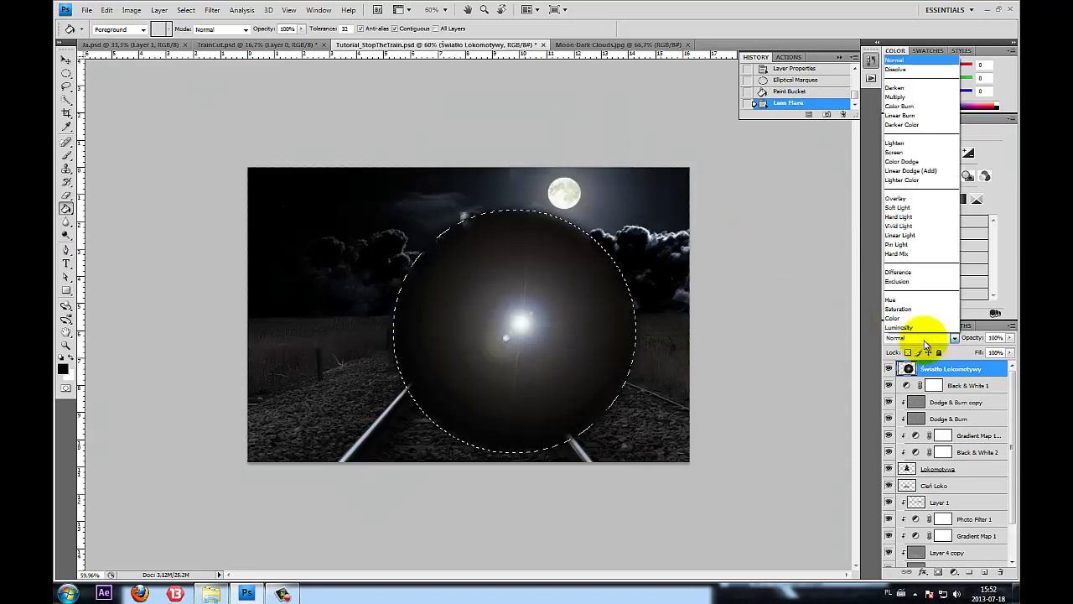
{"action": "left_click", "coordinate": [911, 154]}
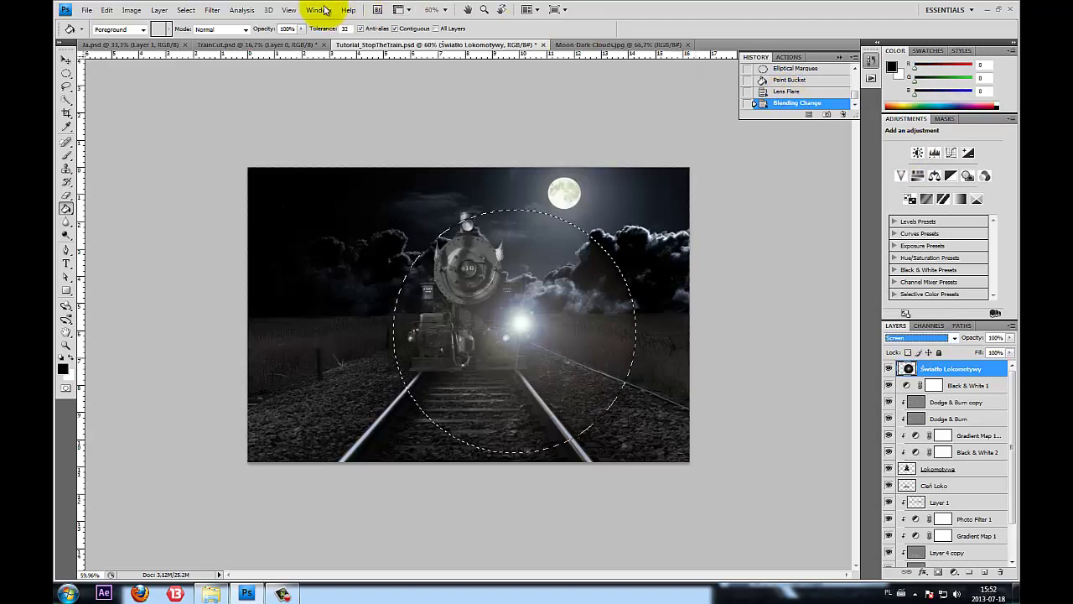
{"action": "left_click", "coordinate": [186, 9]}
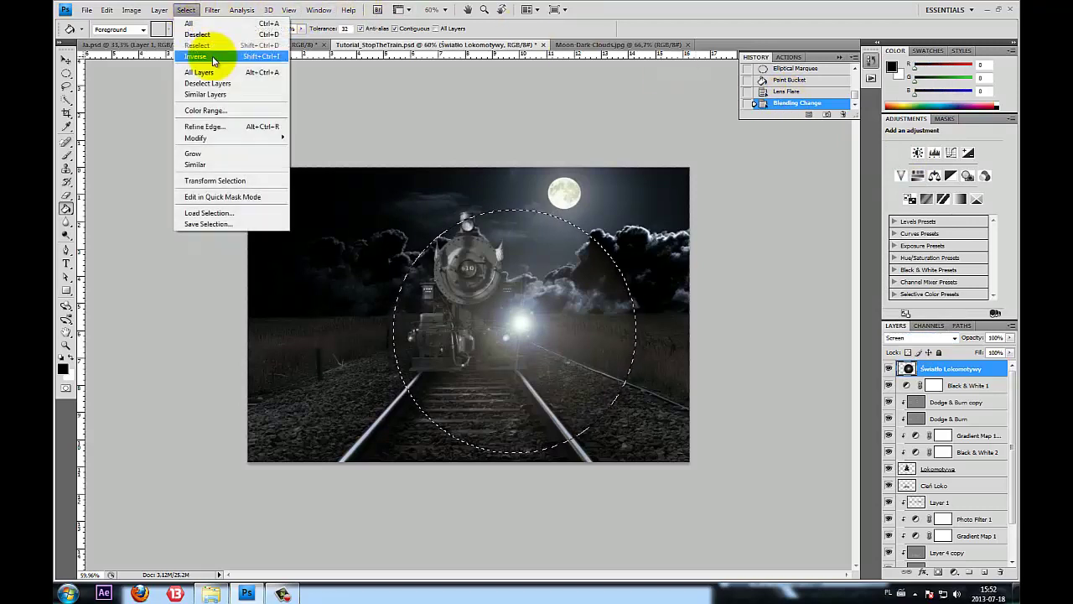
{"action": "left_click", "coordinate": [206, 32]}
Move the lens flare glow toward the locomotive's headlight
{"action": "left_click", "coordinate": [67, 60]}
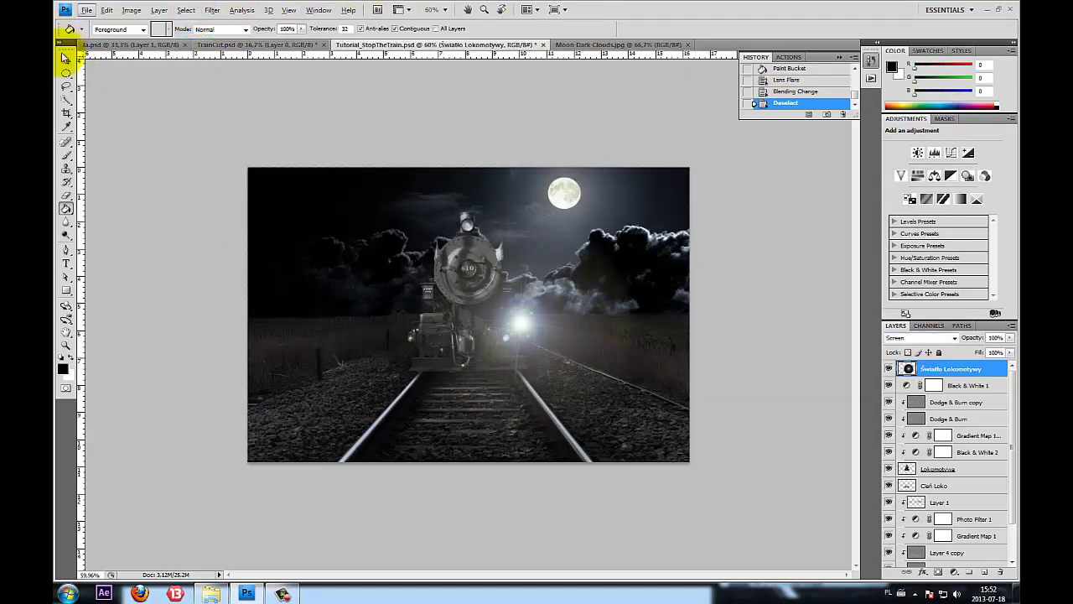
{"action": "mouse_move", "coordinate": [589, 309]}
{"action": "left_mouse_down"}
{"action": "mouse_move", "coordinate": [467, 277]}
{"action": "mouse_move", "coordinate": [526, 333]}
{"action": "mouse_move", "coordinate": [477, 240]}
{"action": "mouse_move", "coordinate": [477, 212]}
{"action": "mouse_move", "coordinate": [493, 250]}
{"action": "mouse_move", "coordinate": [530, 279]}
{"action": "left_mouse_up"}
{"action": "scroll", "coordinate": [467, 277], "scroll_direction": "up", "scroll_amount": 1}
{"action": "scroll", "coordinate": [530, 279], "scroll_direction": "down", "scroll_amount": 1}
{"action": "scroll", "coordinate": [530, 279], "scroll_direction": "up", "scroll_amount": 1}
Scale the glow to about 80%, centre it on the headlamp, and compare visibility
{"action": "key", "text": "ctrl+t"}
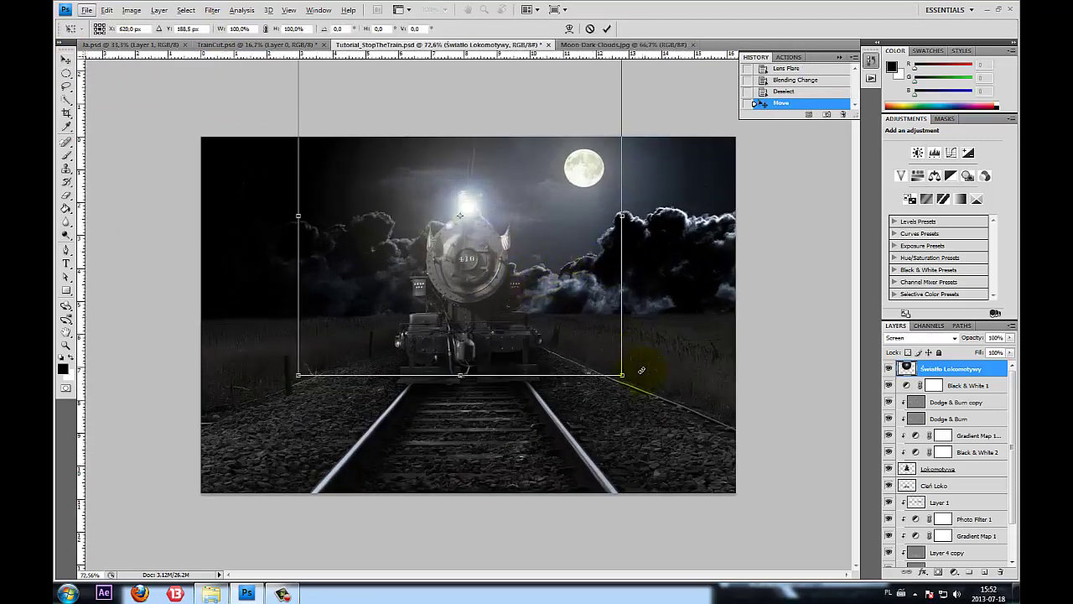
{"action": "left_click_drag", "start_coordinate": [628, 377], "coordinate": [556, 310]}
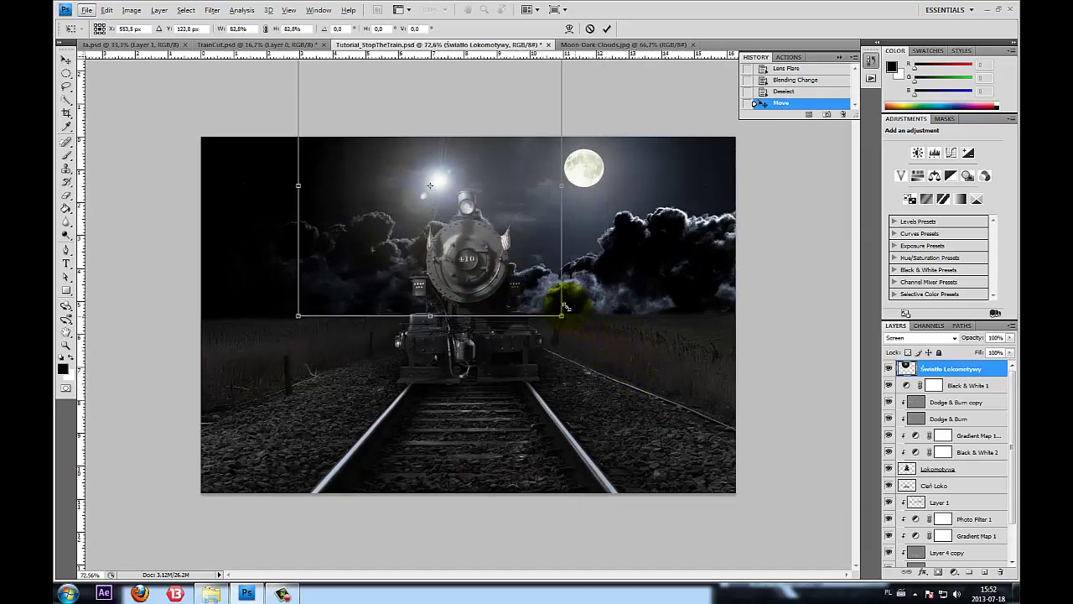
{"action": "left_click_drag", "start_coordinate": [458, 250], "coordinate": [494, 284]}
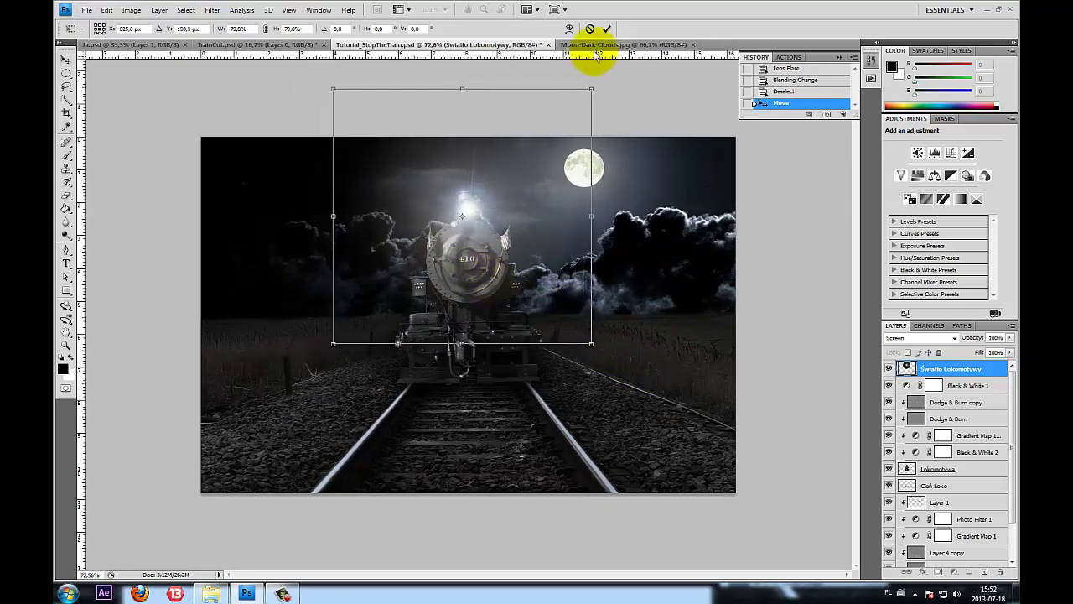
{"action": "key", "text": "Return"}
{"action": "scroll", "coordinate": [339, 131], "scroll_direction": "up", "scroll_amount": 2}
{"action": "scroll", "coordinate": [339, 130], "scroll_direction": "up", "scroll_amount": 1}
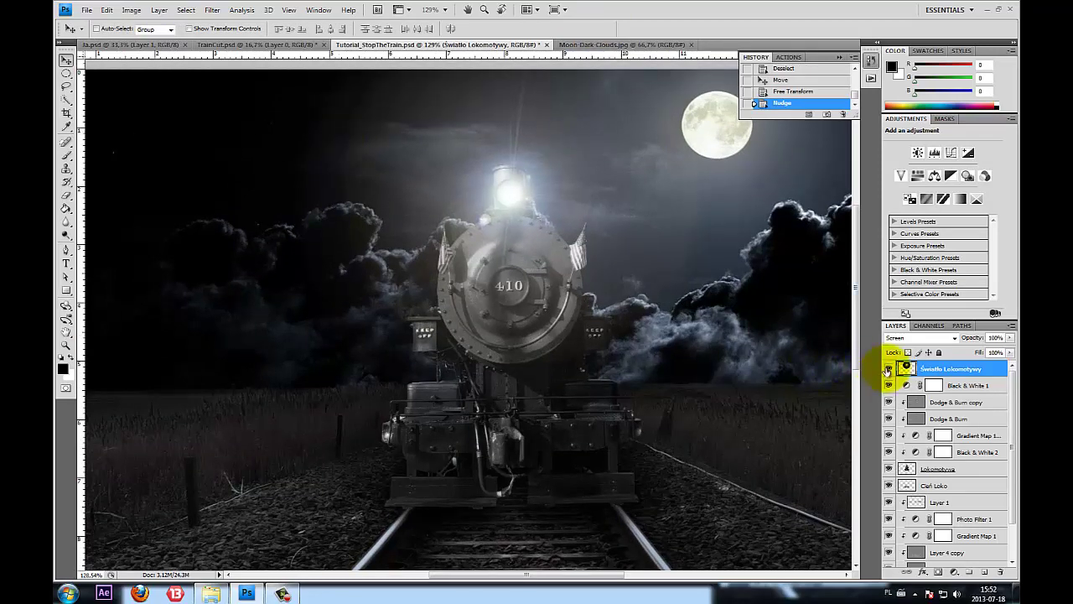
{"action": "left_click", "coordinate": [889, 369]}
{"action": "scroll", "coordinate": [423, 312], "scroll_direction": "down", "scroll_amount": 2}
{"action": "scroll", "coordinate": [423, 312], "scroll_direction": "down", "scroll_amount": 1}
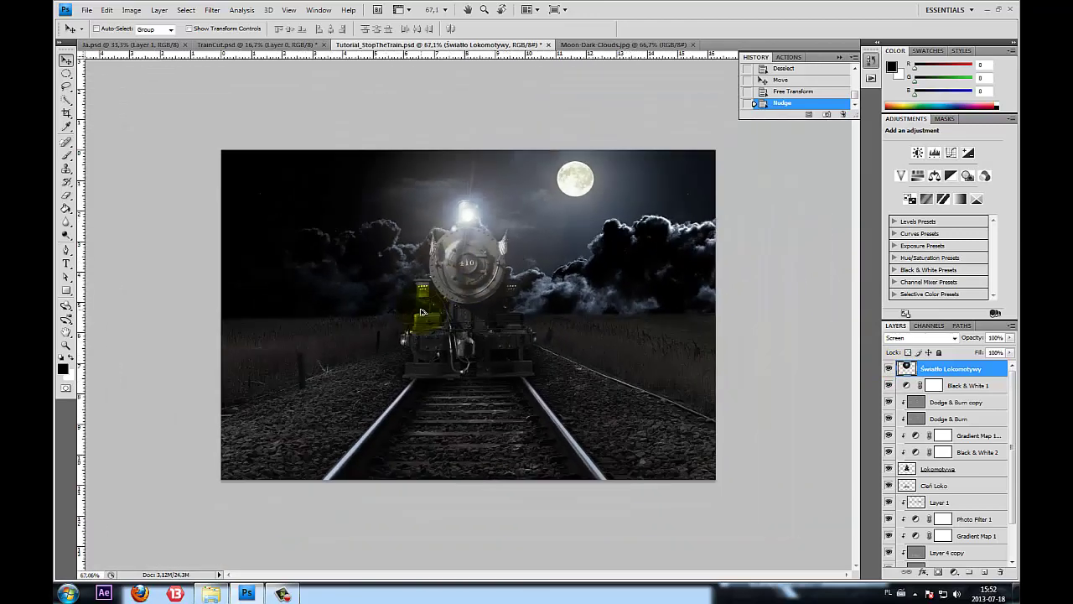
{"action": "scroll", "coordinate": [553, 269], "scroll_direction": "up", "scroll_amount": 2}
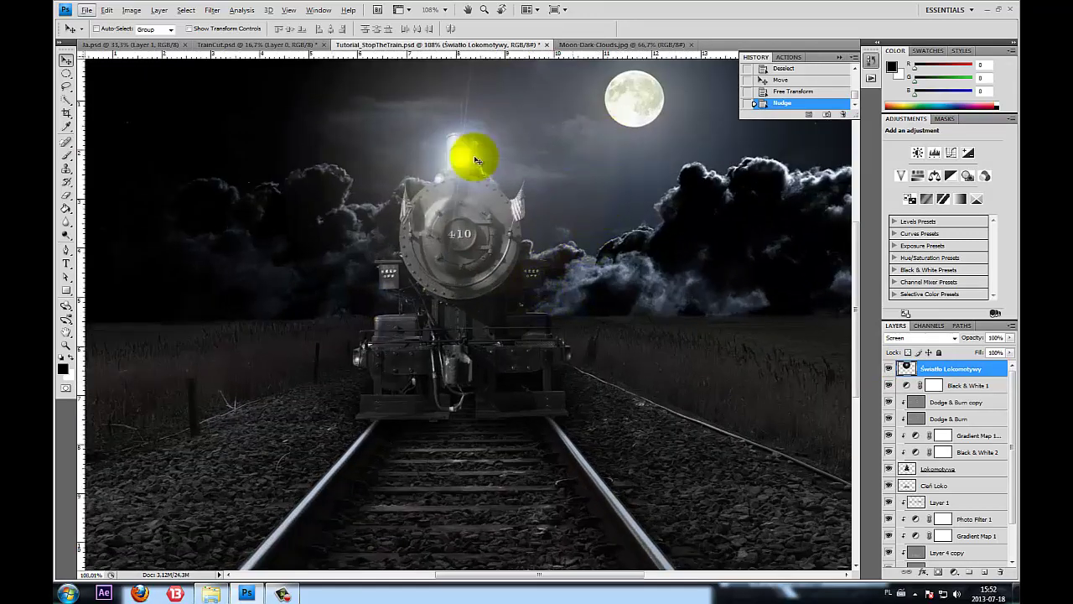
Pick the Eraser and enlarge its brush diameter to 83 px
{"action": "left_click", "coordinate": [66, 196]}
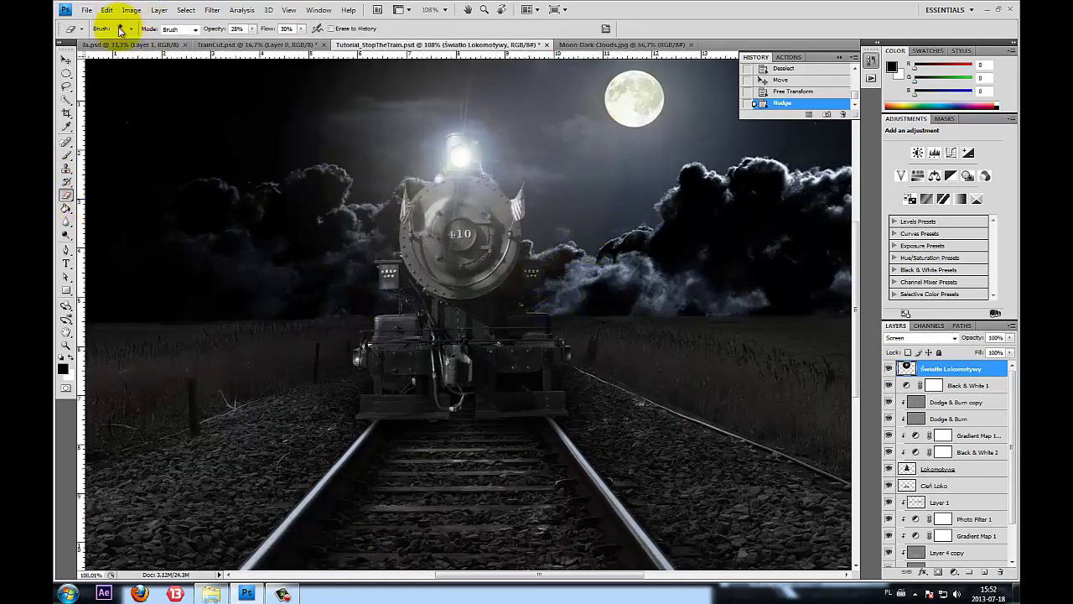
{"action": "left_click", "coordinate": [121, 29]}
{"action": "left_click_drag", "start_coordinate": [106, 62], "coordinate": [112, 61]}
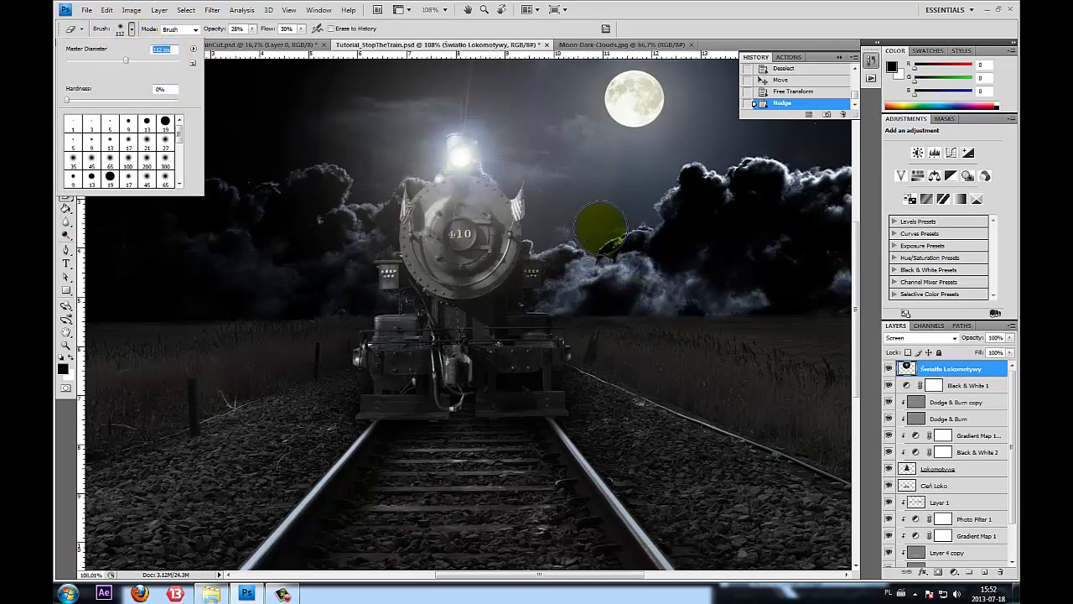
{"action": "left_click", "coordinate": [619, 199]}
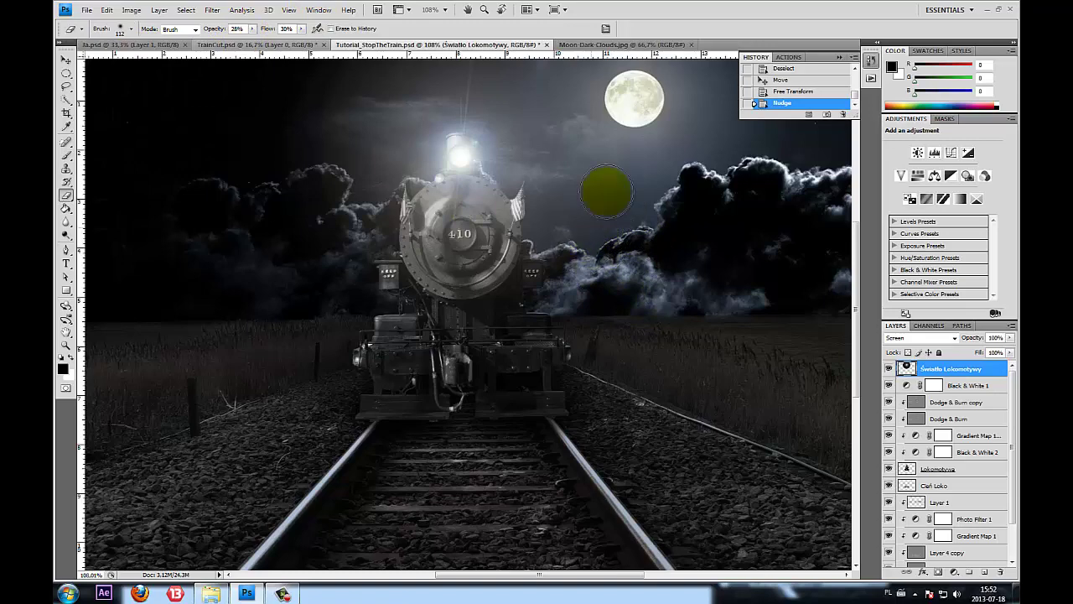
Erase the light layer's stray flare over the right clouds and around the moon at 28% opacity
{"action": "left_click_drag", "start_coordinate": [606, 192], "coordinate": [595, 239]}
{"action": "left_click_drag", "start_coordinate": [599, 192], "coordinate": [584, 271]}
{"action": "scroll", "coordinate": [596, 243], "scroll_direction": "up", "scroll_amount": 2}
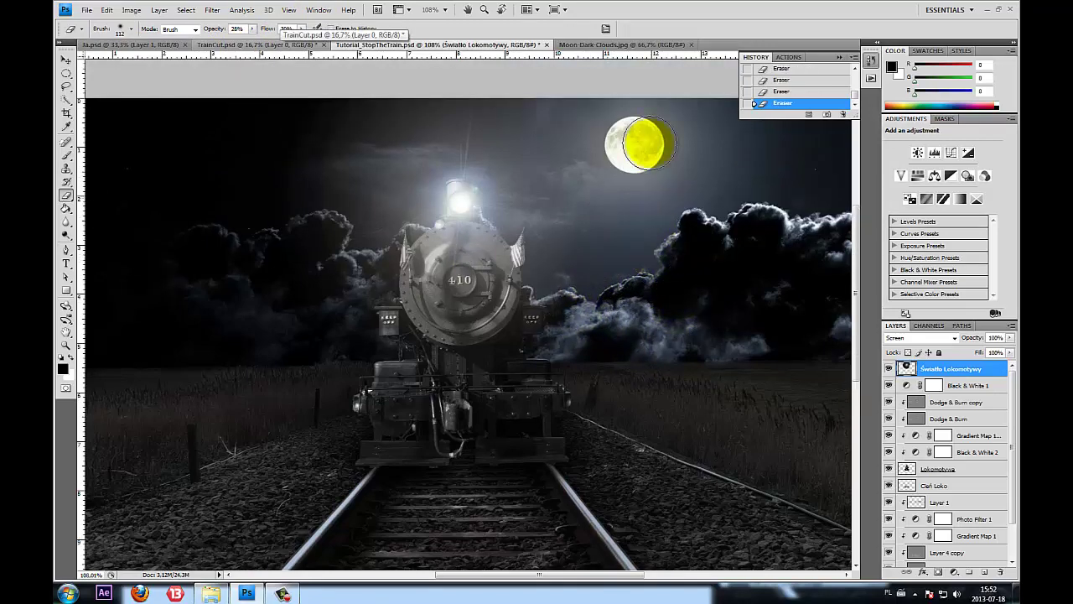
{"action": "left_click_drag", "start_coordinate": [618, 107], "coordinate": [634, 243]}
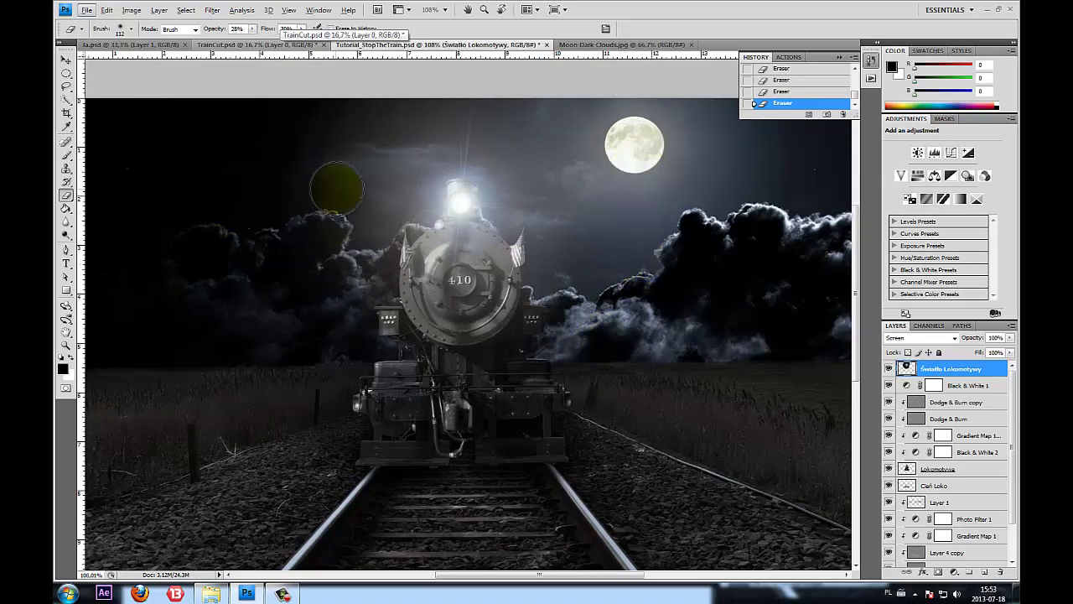
{"action": "scroll", "coordinate": [169, 244], "scroll_direction": "down", "scroll_amount": 2}
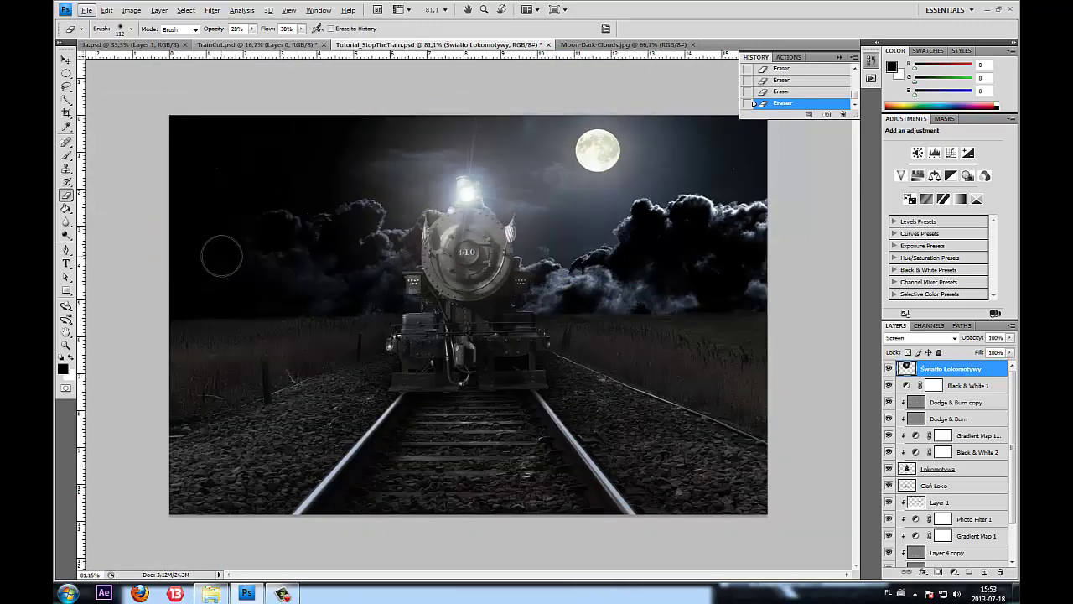
{"action": "scroll", "coordinate": [419, 276], "scroll_direction": "up", "scroll_amount": 2}
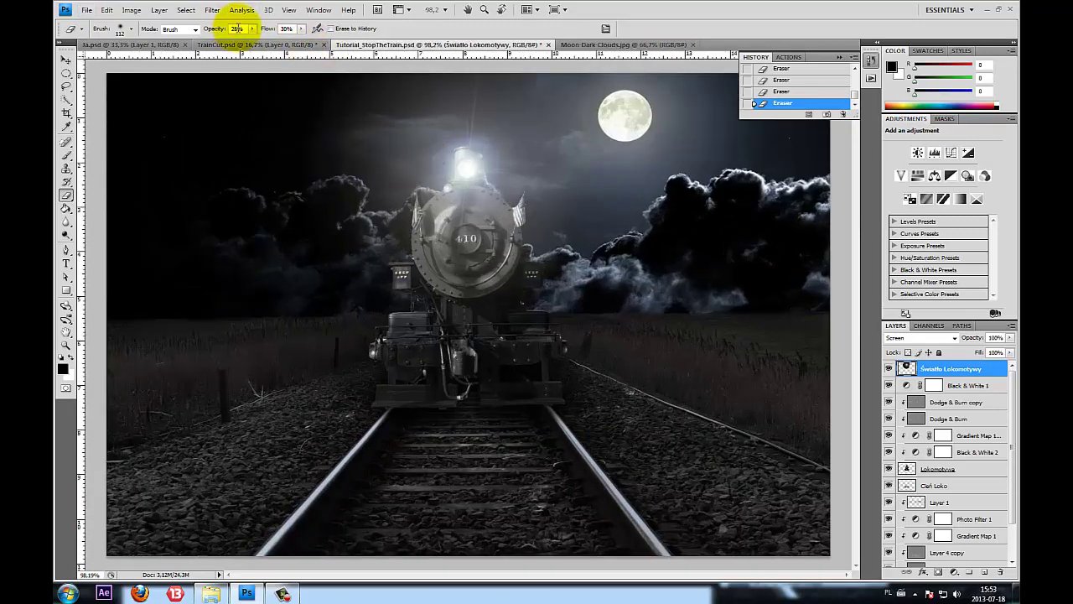
{"action": "key", "text": "Return"}
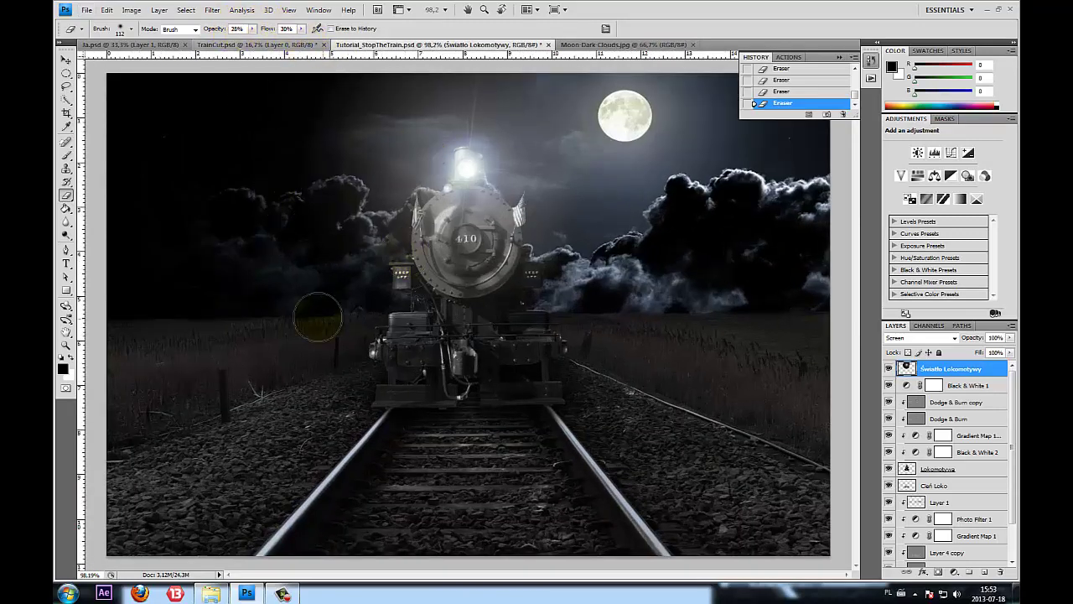
Switch to the Move tool
{"action": "scroll", "coordinate": [302, 293], "scroll_direction": "down", "scroll_amount": 1}
{"action": "scroll", "coordinate": [310, 295], "scroll_direction": "down", "scroll_amount": 1}
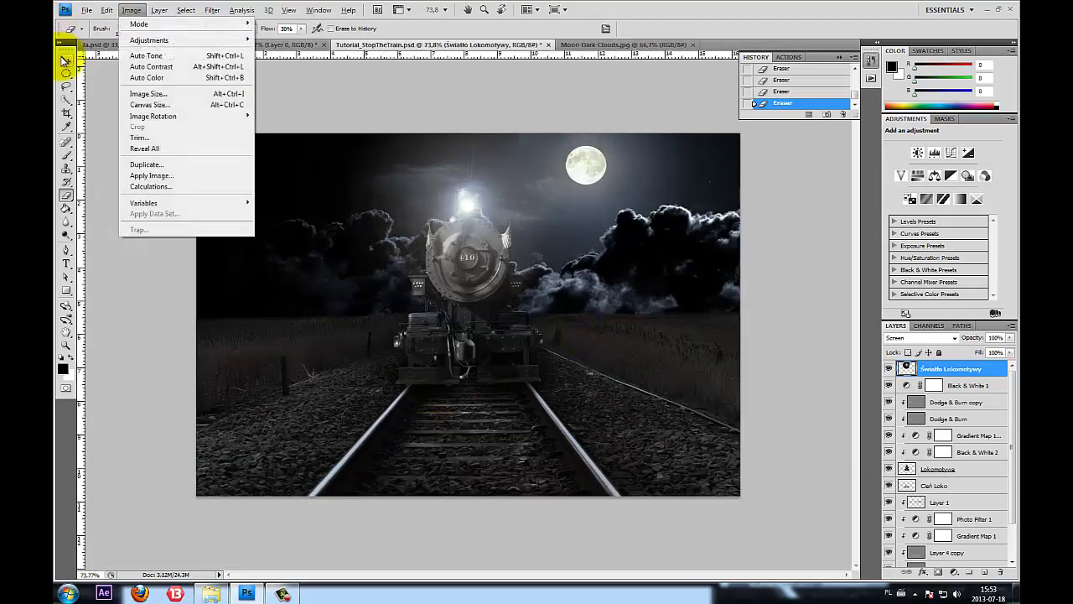
{"action": "left_click", "coordinate": [66, 61]}
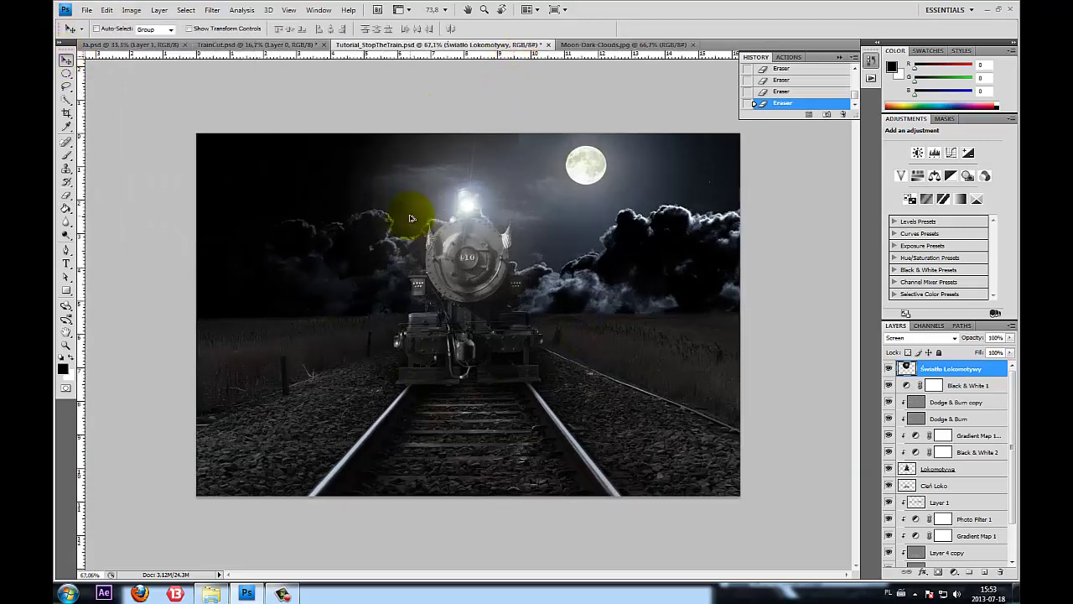
{"action": "scroll", "coordinate": [411, 205], "scroll_direction": "down", "scroll_amount": 1}
{"action": "scroll", "coordinate": [422, 214], "scroll_direction": "up", "scroll_amount": 2}
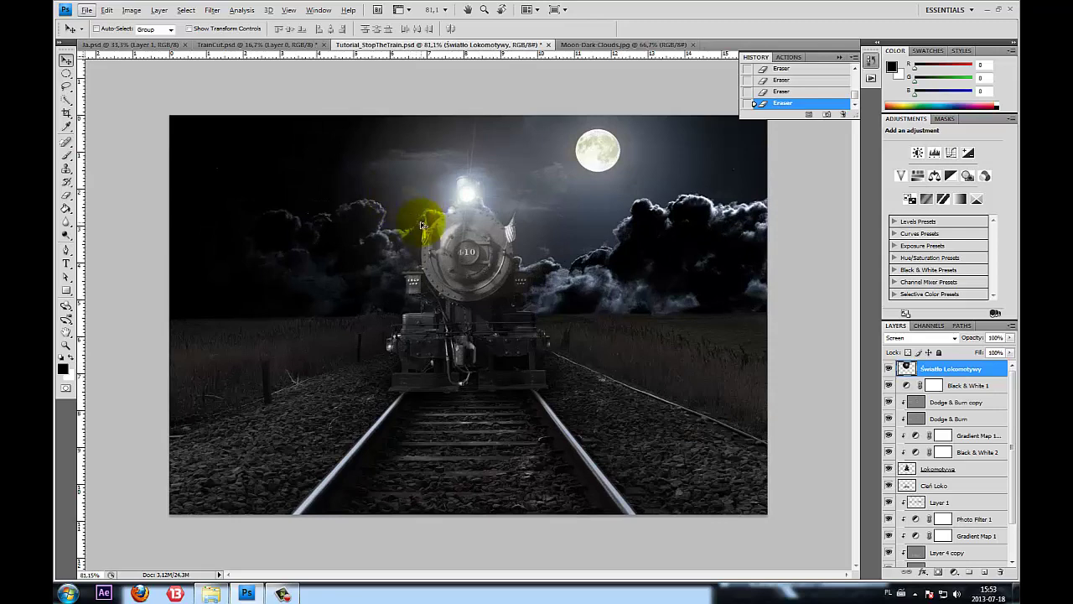
{"action": "scroll", "coordinate": [401, 308], "scroll_direction": "up", "scroll_amount": 1}
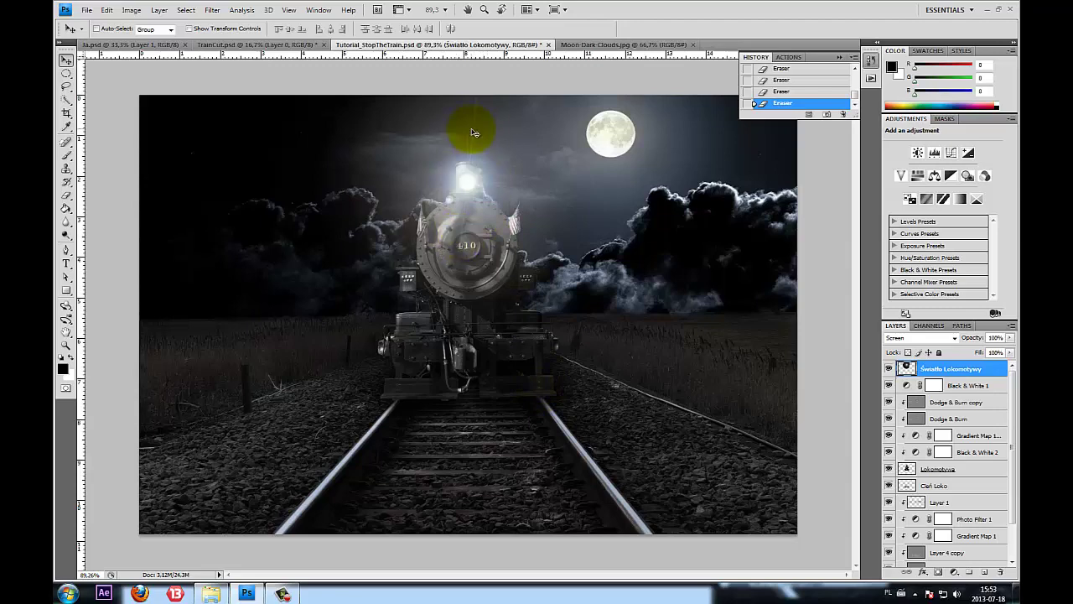
Open Smoke5.png from the Stop The train folder in Photoshop
{"action": "left_click", "coordinate": [212, 591]}
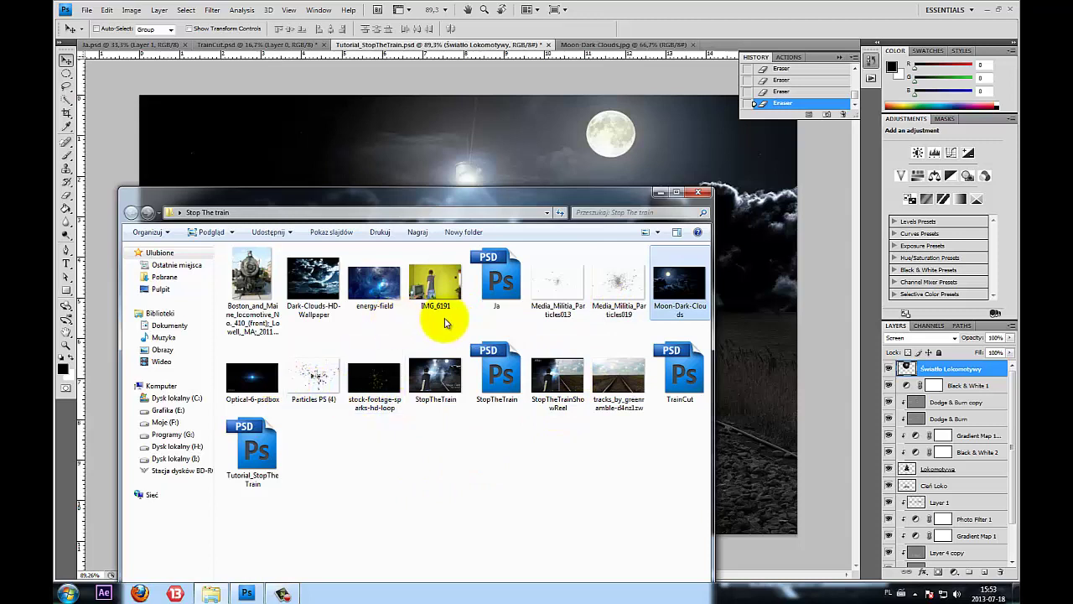
{"action": "left_click", "coordinate": [533, 488]}
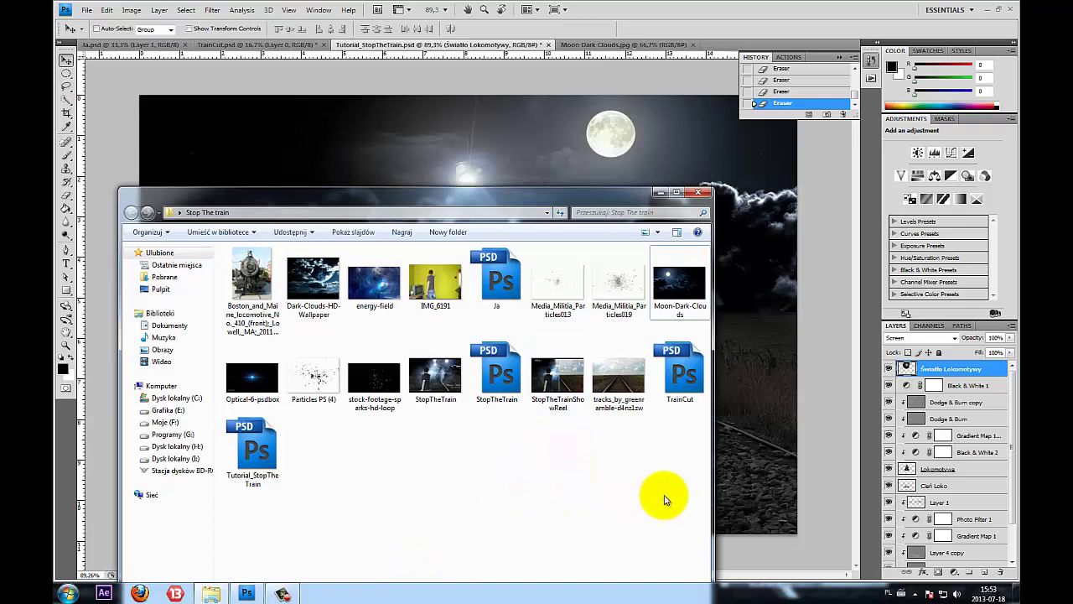
{"action": "left_click", "coordinate": [814, 448]}
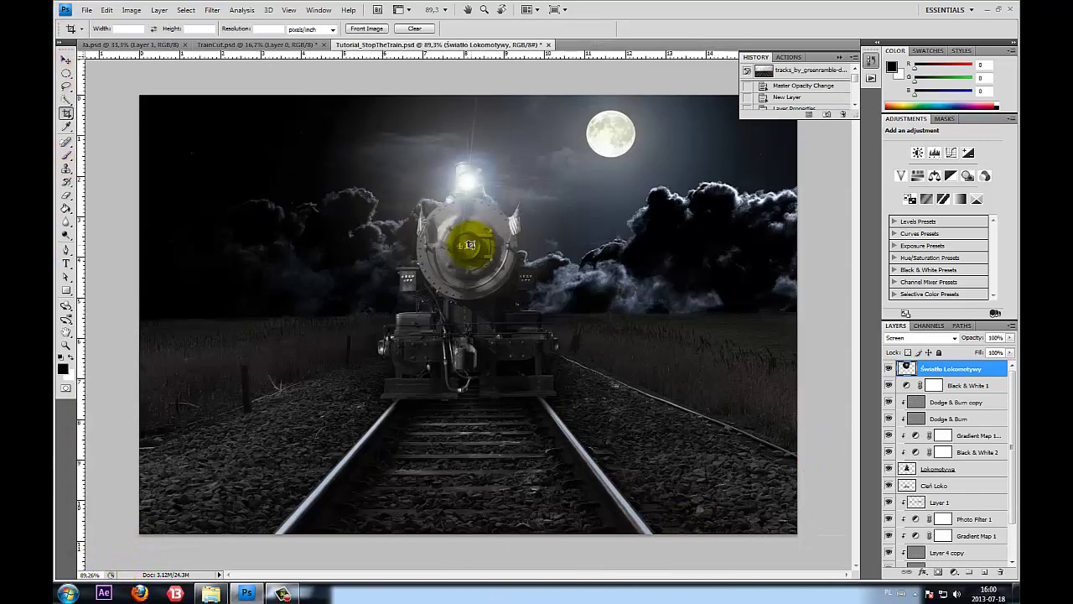
{"action": "left_click", "coordinate": [210, 593]}
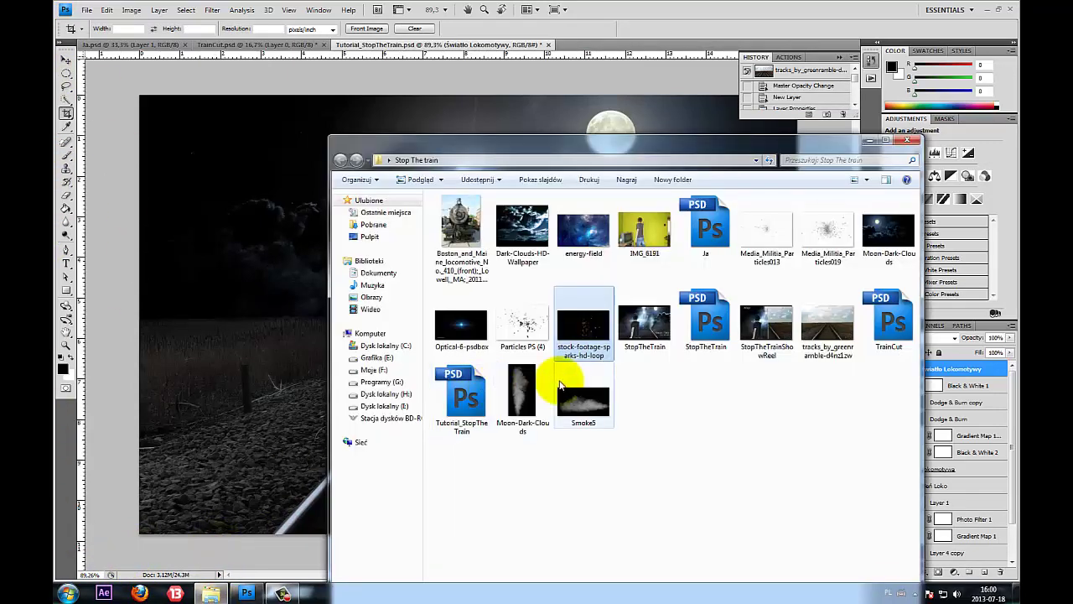
{"action": "double_click", "coordinate": [585, 401]}
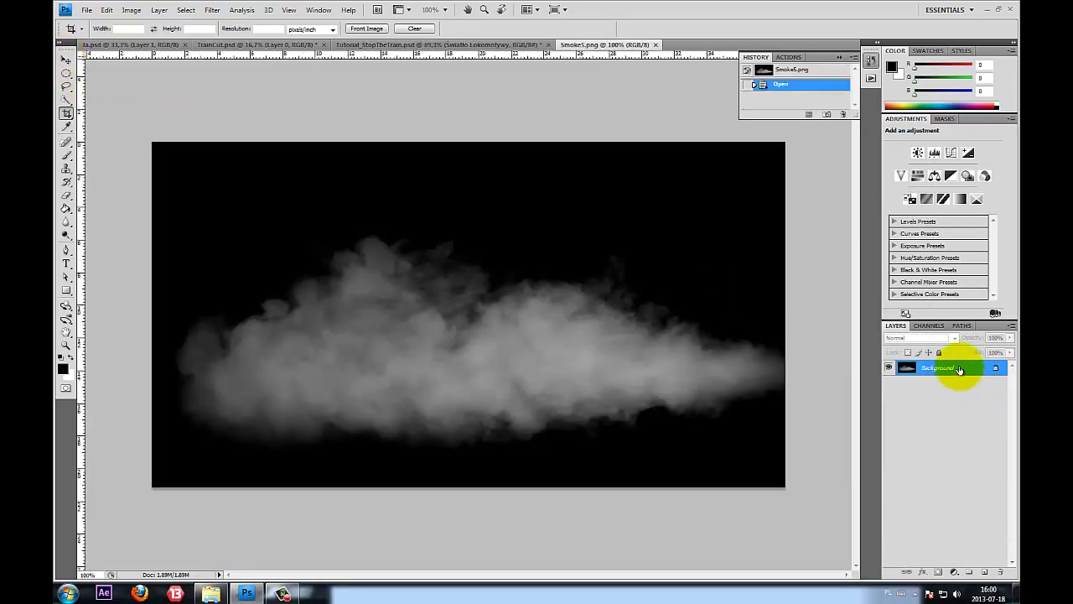
Convert Smoke5's Background to Layer 0, fade its right edge, and drag it into Tutorial_StopTheTrain
{"action": "double_click", "coordinate": [964, 368]}
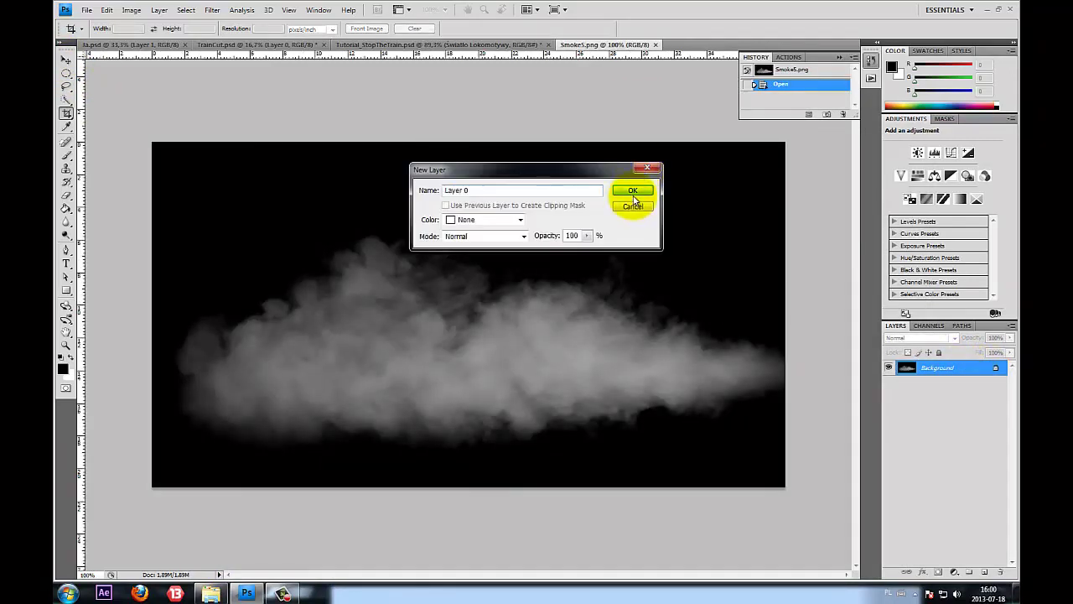
{"action": "left_click", "coordinate": [633, 192]}
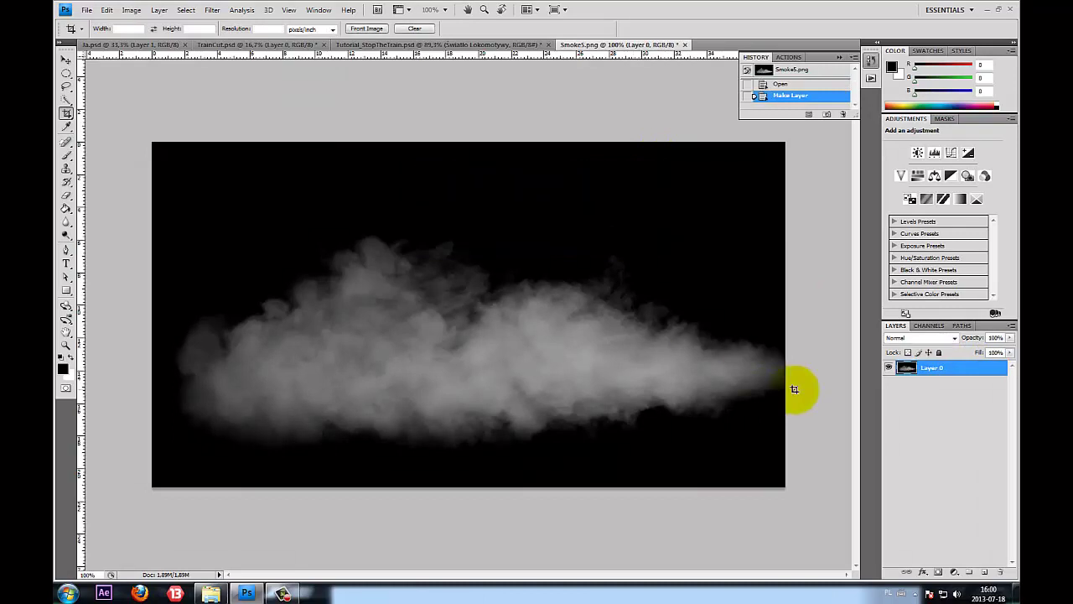
{"action": "left_click", "coordinate": [66, 197]}
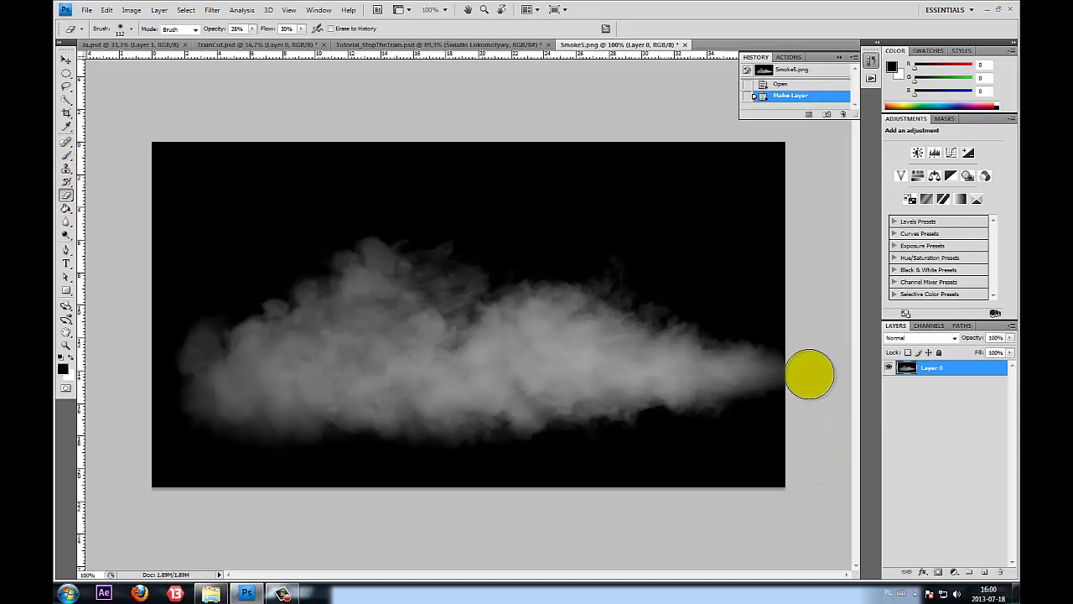
{"action": "left_click_drag", "start_coordinate": [809, 374], "coordinate": [796, 372]}
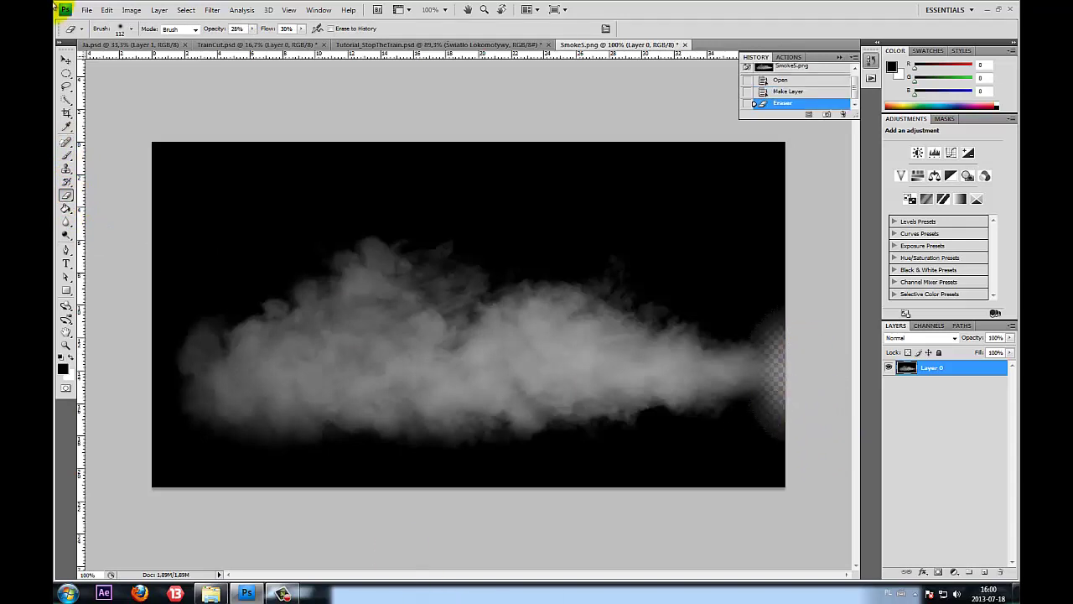
{"action": "left_click", "coordinate": [69, 60]}
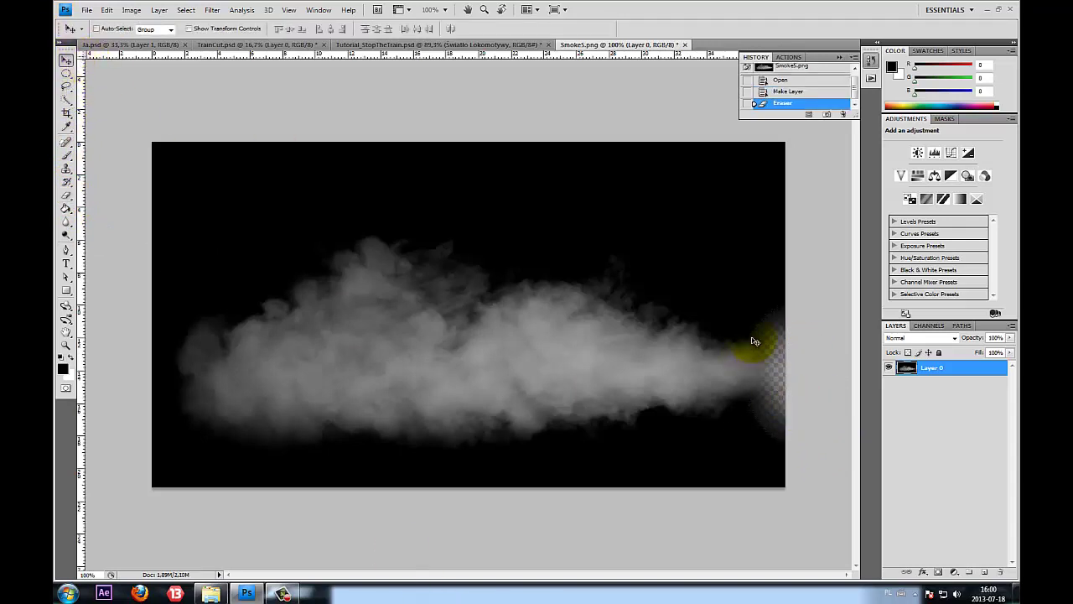
{"action": "left_click_drag", "start_coordinate": [568, 364], "coordinate": [432, 50]}
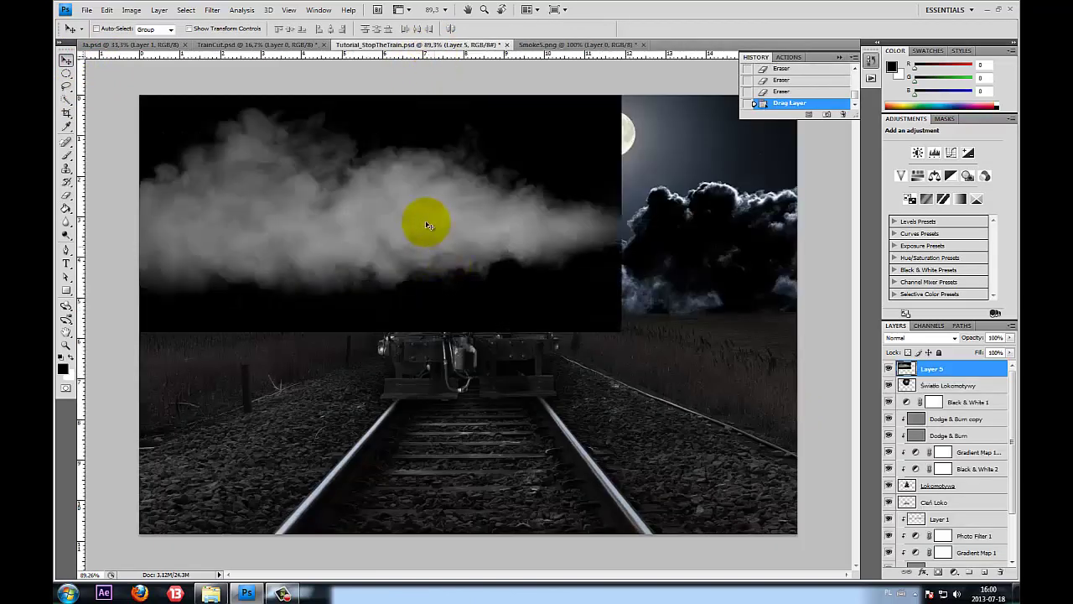
Place the smoke layer over the locomotive and set its blend mode to Screen
{"action": "mouse_move", "coordinate": [432, 50]}
{"action": "left_mouse_down"}
{"action": "mouse_move", "coordinate": [521, 368]}
{"action": "mouse_move", "coordinate": [532, 354]}
{"action": "left_mouse_up"}
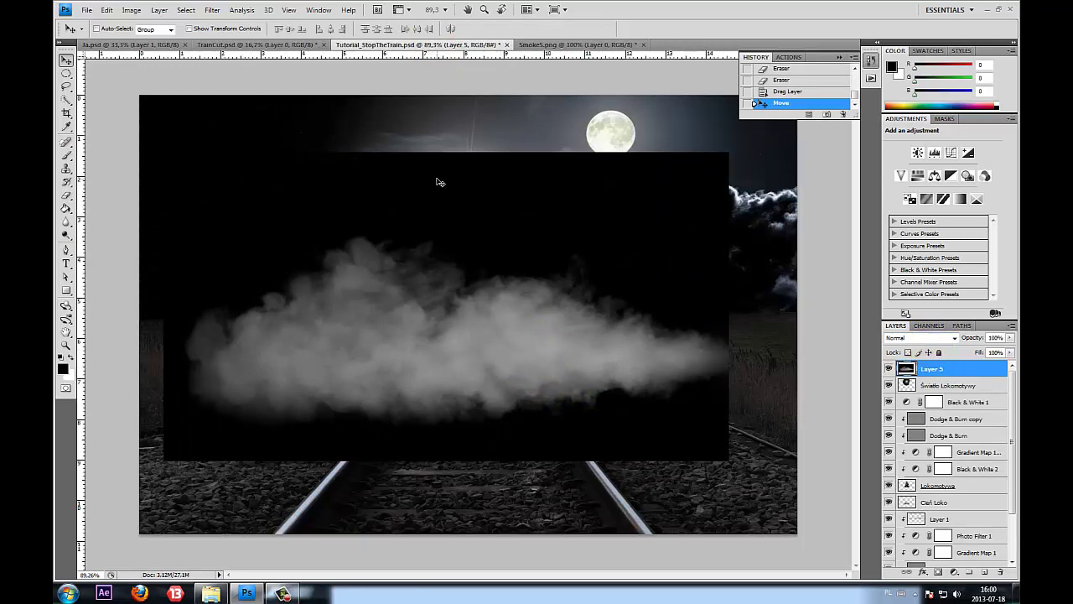
{"action": "left_click_drag", "start_coordinate": [402, 266], "coordinate": [360, 293]}
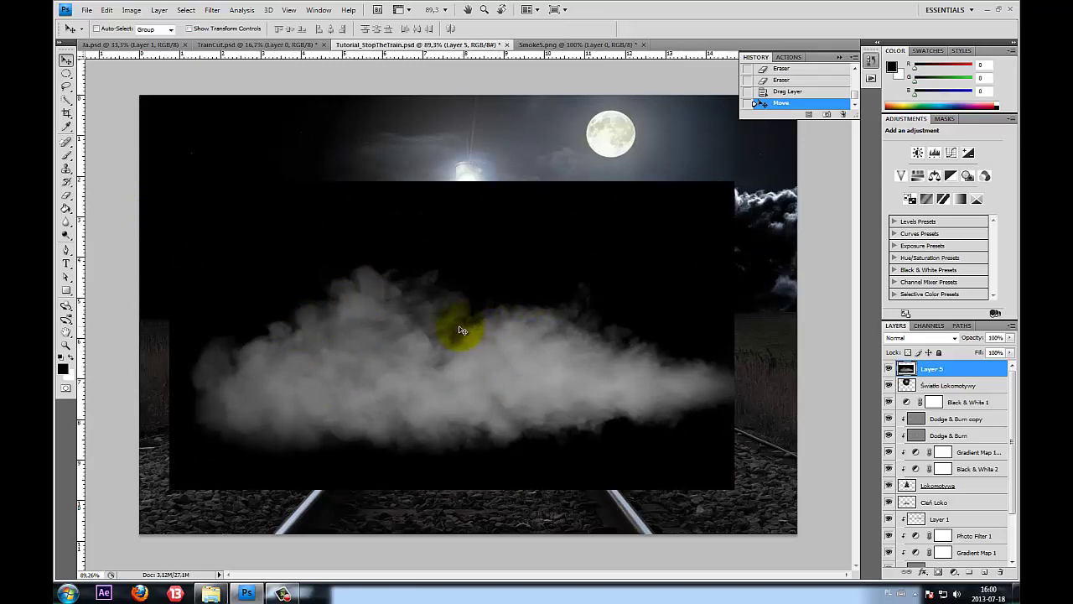
{"action": "left_click_drag", "start_coordinate": [517, 300], "coordinate": [524, 270]}
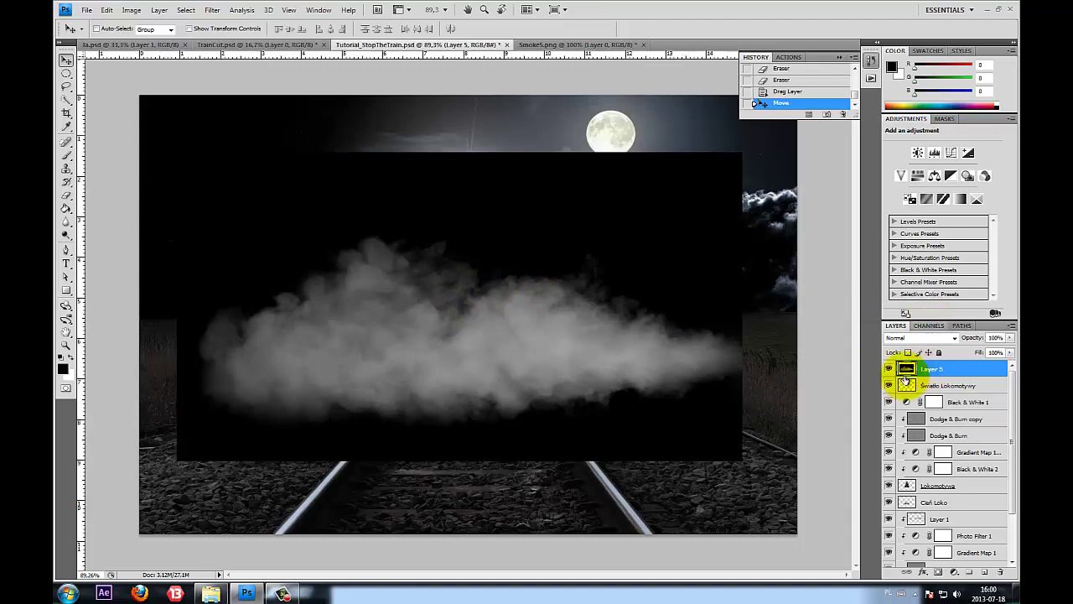
{"action": "left_click", "coordinate": [919, 338]}
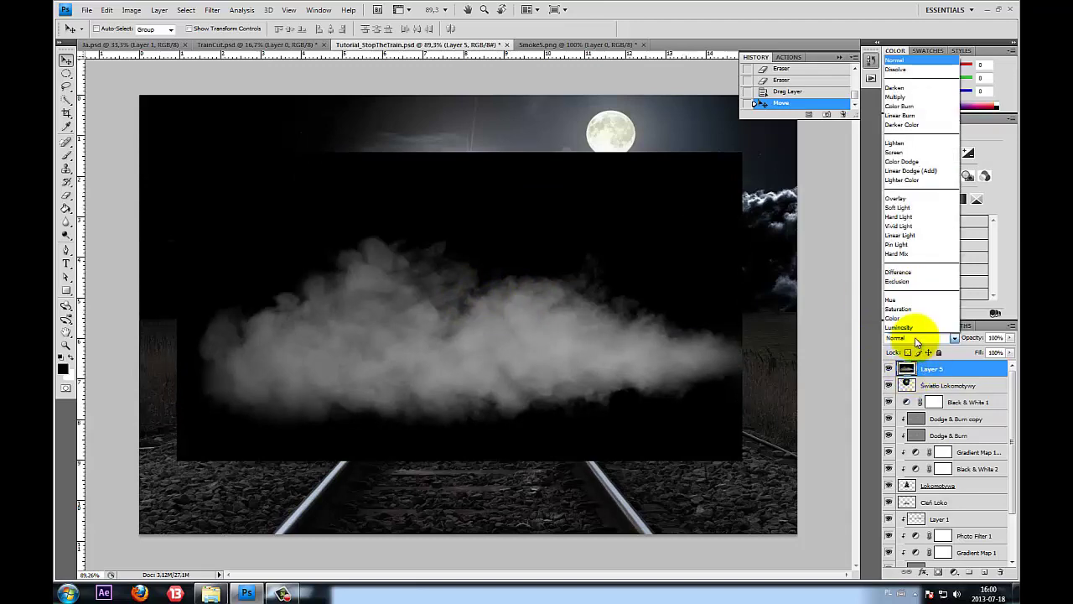
{"action": "left_click", "coordinate": [923, 154]}
{"action": "mouse_move", "coordinate": [559, 311]}
{"action": "left_mouse_down"}
{"action": "mouse_move", "coordinate": [474, 252]}
{"action": "mouse_move", "coordinate": [646, 302]}
{"action": "left_mouse_up"}
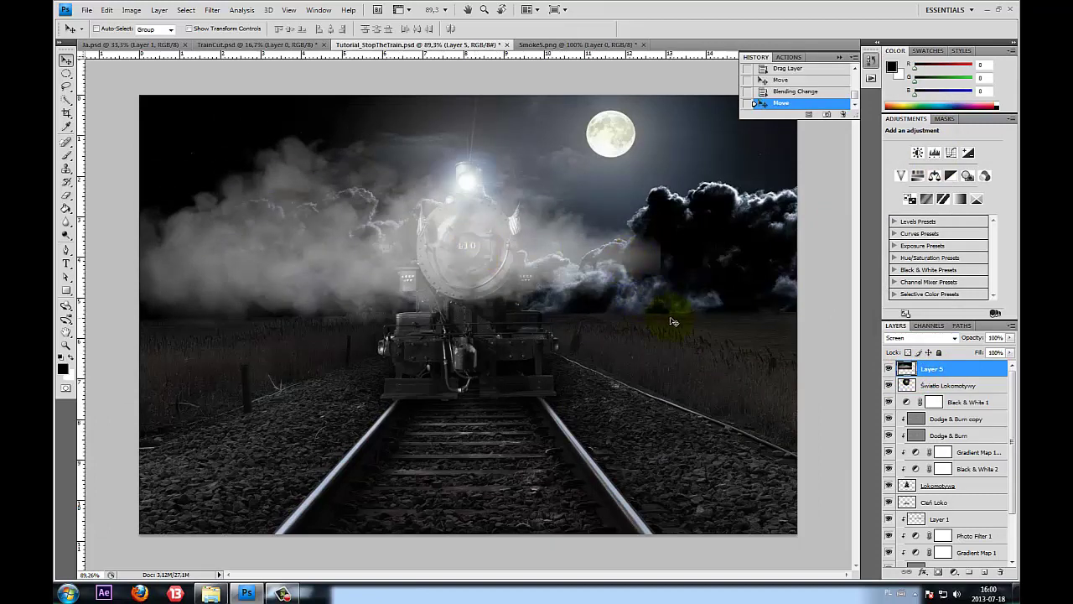
Erase the smoke where it overlaps the right-hand clouds
{"action": "left_click", "coordinate": [67, 195]}
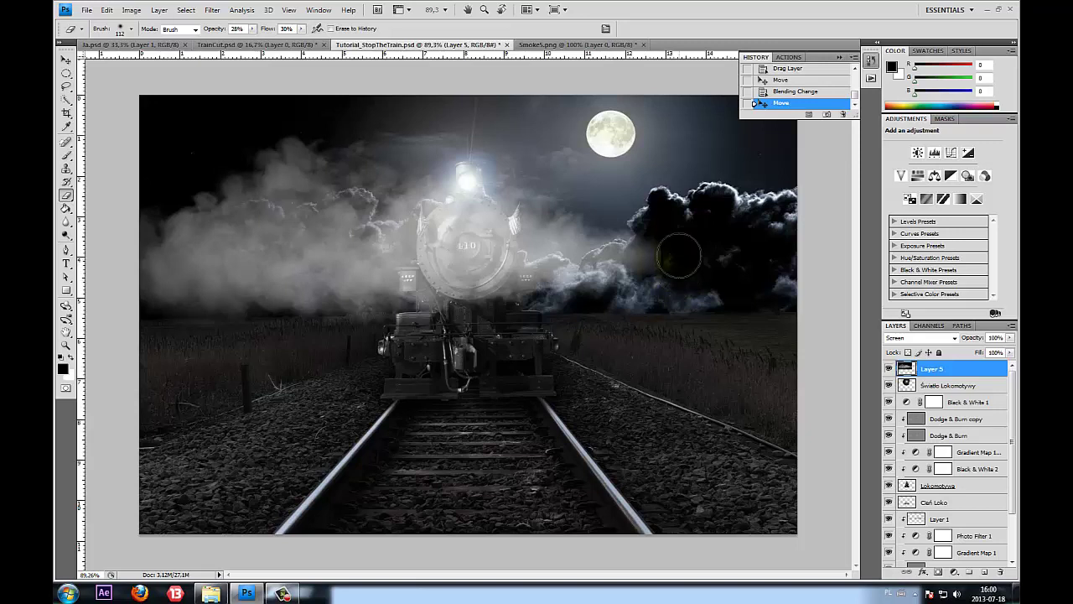
{"action": "left_click", "coordinate": [676, 263]}
{"action": "left_click", "coordinate": [671, 262]}
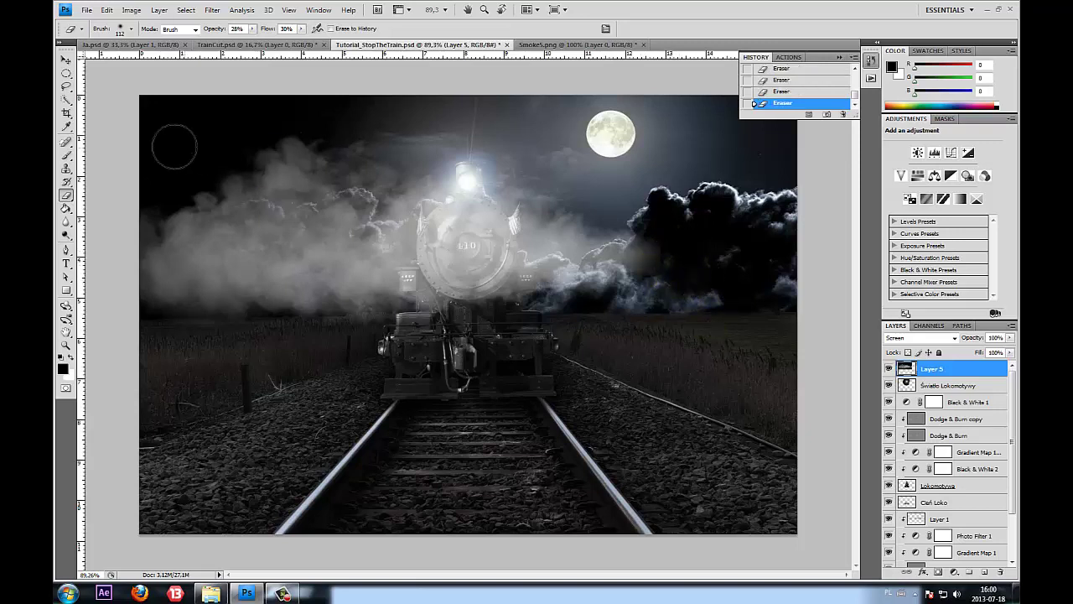
Rotate the smoke upright, scale it to about 37.9%, and set it above the chimney
{"action": "left_click", "coordinate": [66, 60]}
{"action": "left_click_drag", "start_coordinate": [438, 208], "coordinate": [493, 273]}
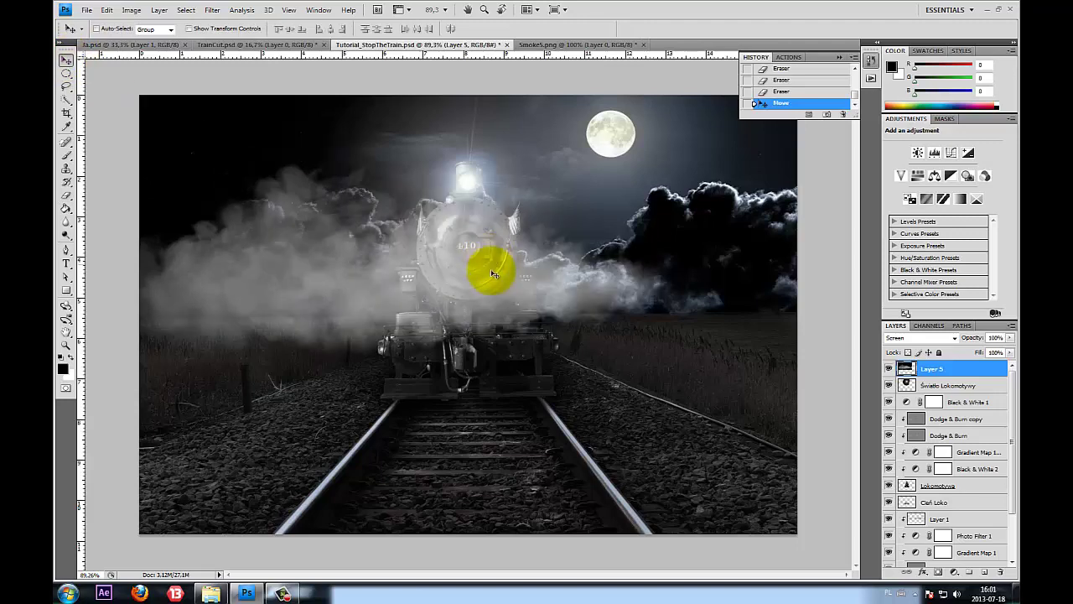
{"action": "key", "text": "ctrl+t"}
{"action": "mouse_move", "coordinate": [819, 383]}
{"action": "left_mouse_down"}
{"action": "mouse_move", "coordinate": [359, 383]}
{"action": "mouse_move", "coordinate": [327, 348]}
{"action": "left_mouse_up"}
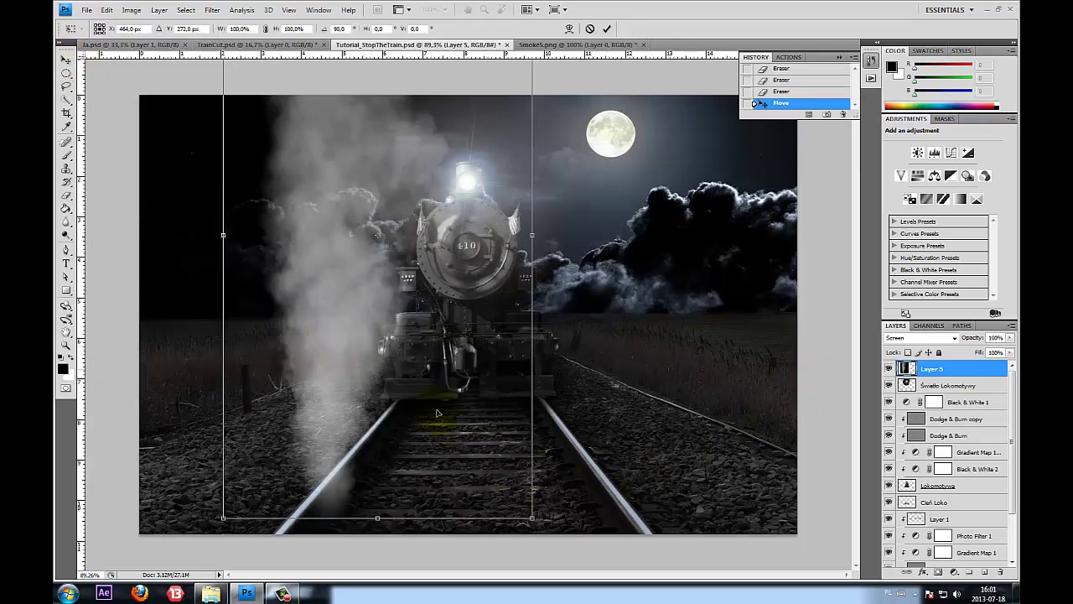
{"action": "mouse_move", "coordinate": [533, 517]}
{"action": "left_mouse_down"}
{"action": "mouse_move", "coordinate": [295, 157]}
{"action": "mouse_move", "coordinate": [491, 147]}
{"action": "left_mouse_up"}
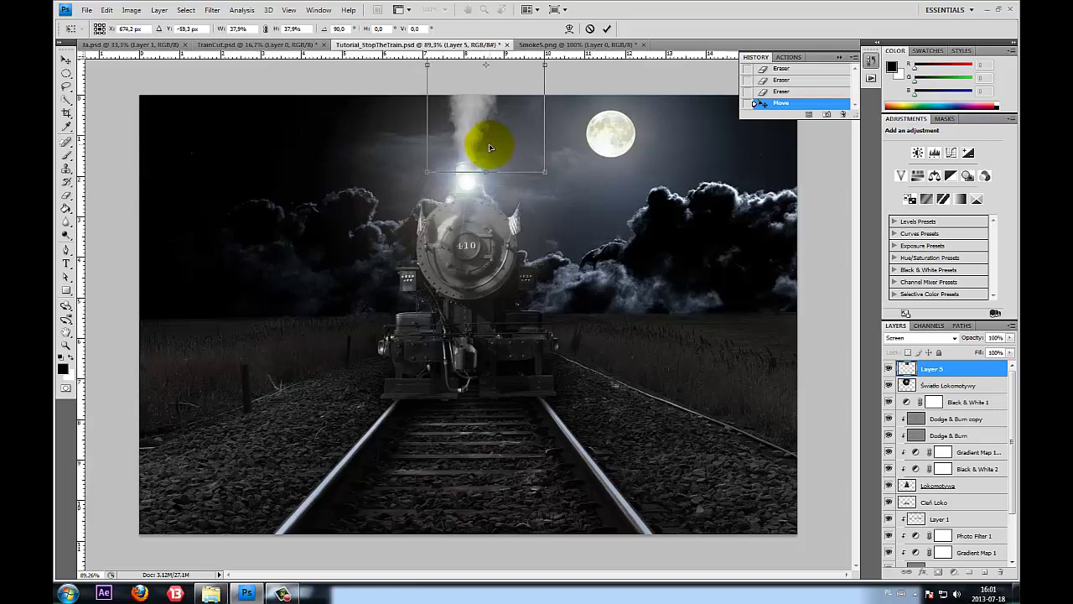
{"action": "left_click", "coordinate": [606, 29]}
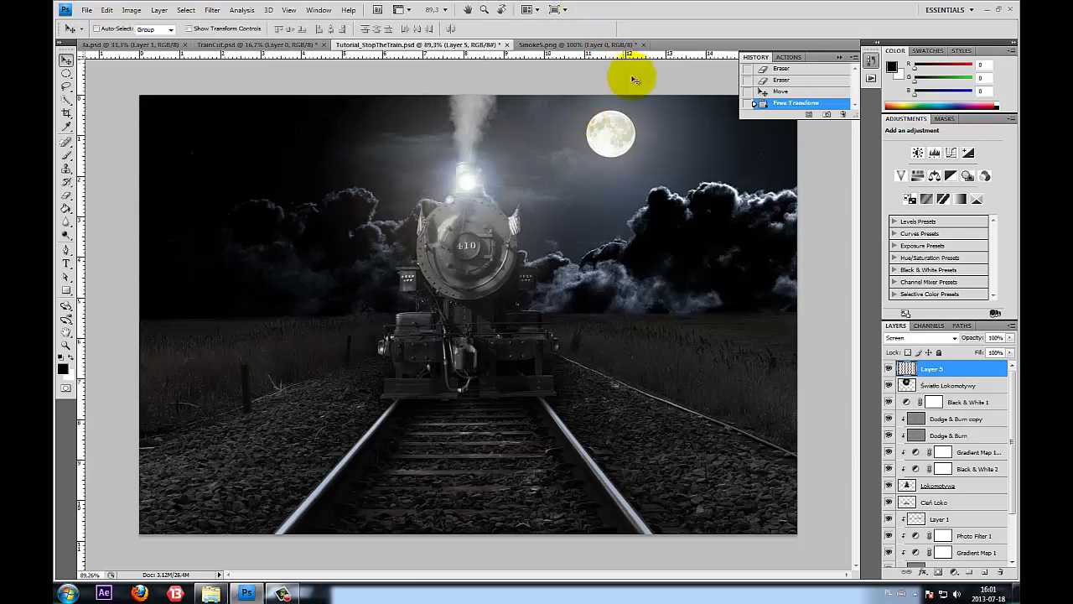
{"action": "scroll", "coordinate": [554, 260], "scroll_direction": "down", "scroll_amount": 1}
{"action": "scroll", "coordinate": [524, 306], "scroll_direction": "up", "scroll_amount": 2}
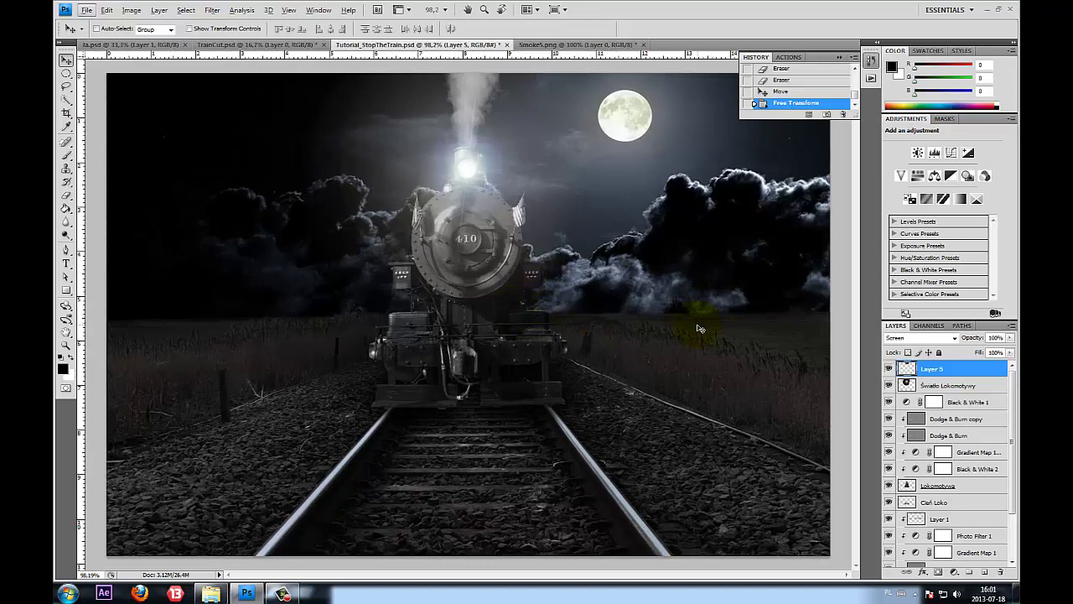
{"action": "scroll", "coordinate": [701, 329], "scroll_direction": "down", "scroll_amount": 4}
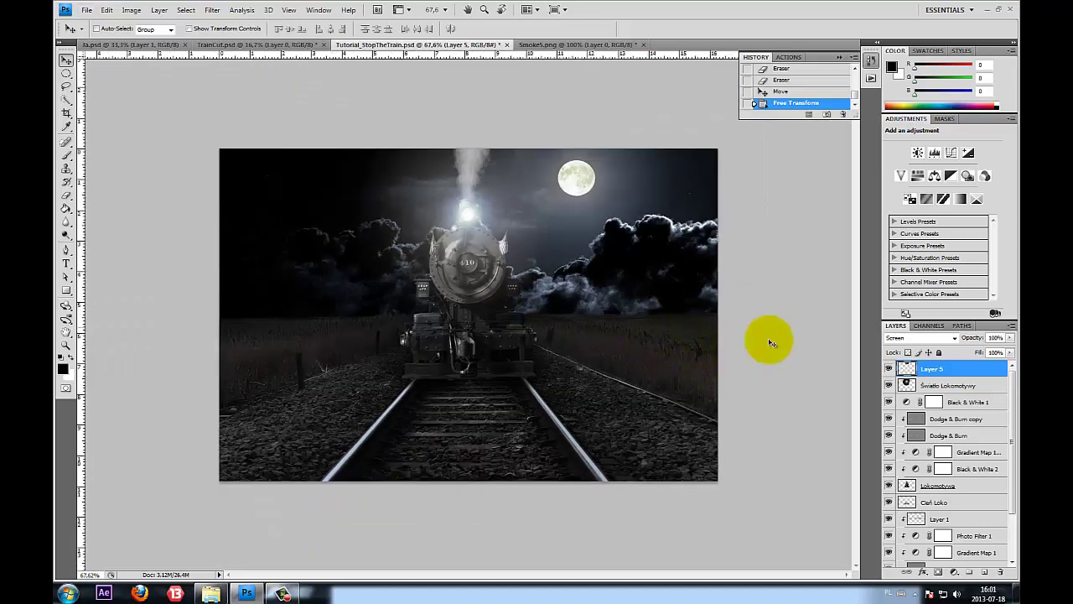
{"action": "scroll", "coordinate": [546, 269], "scroll_direction": "up", "scroll_amount": 2}
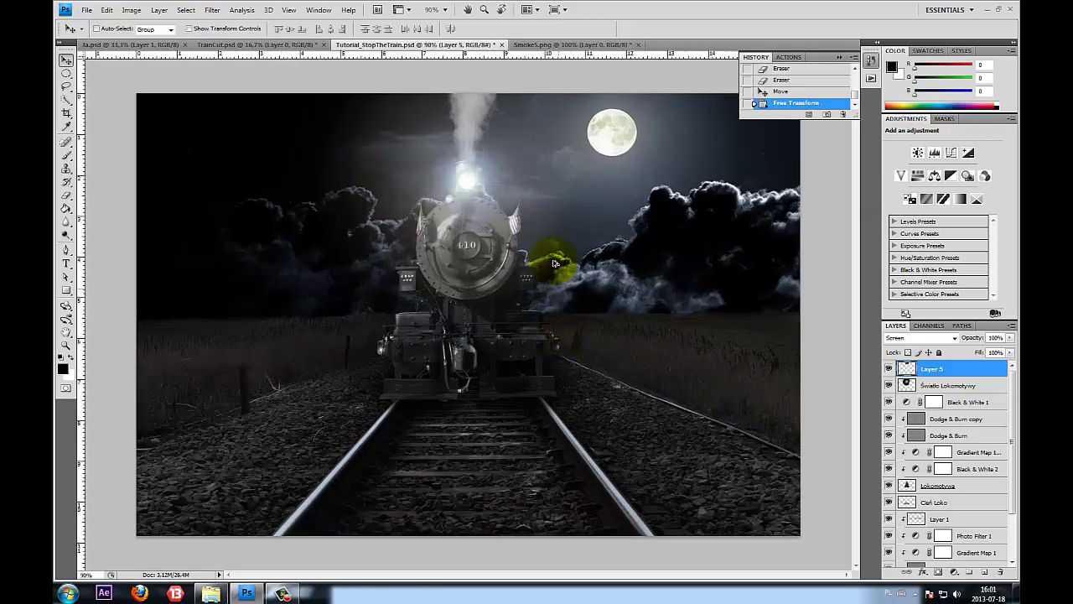
{"action": "scroll", "coordinate": [523, 239], "scroll_direction": "up", "scroll_amount": 1}
{"action": "scroll", "coordinate": [503, 263], "scroll_direction": "up", "scroll_amount": 1}
{"action": "scroll", "coordinate": [503, 263], "scroll_direction": "up", "scroll_amount": 1}
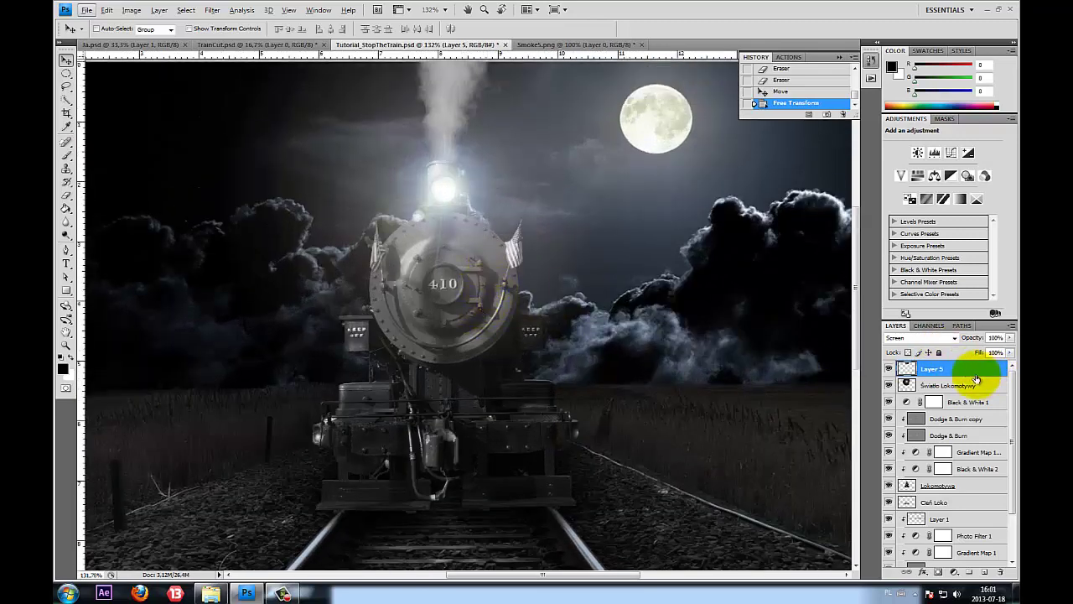
Duplicate Layer 5 and stretch the copy to about 183% width over the chimney
{"action": "left_click_drag", "start_coordinate": [965, 367], "coordinate": [906, 361]}
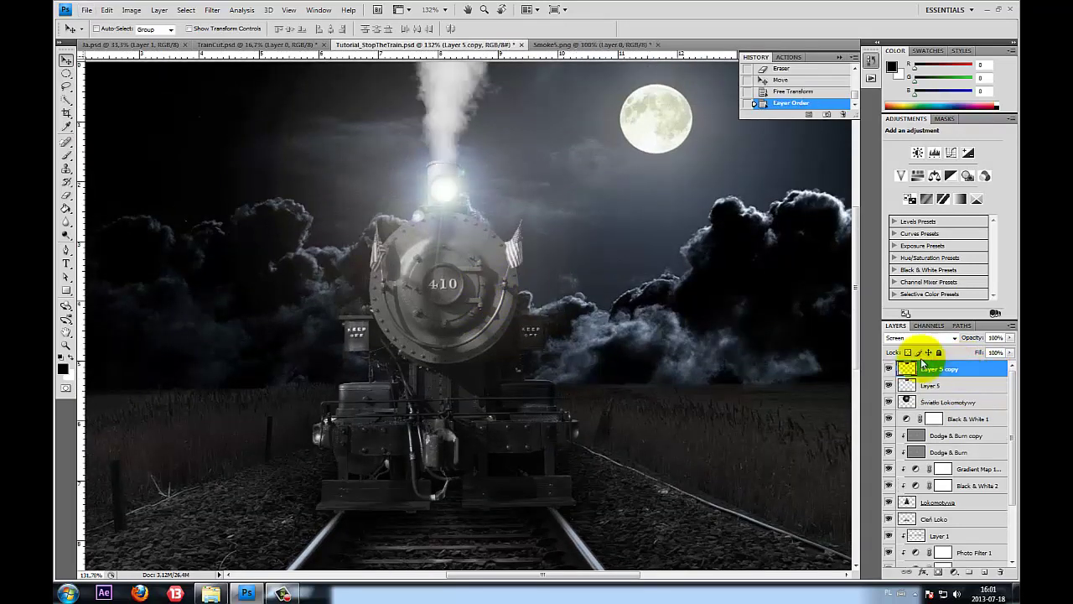
{"action": "key", "text": "ctrl+t"}
{"action": "scroll", "coordinate": [574, 149], "scroll_direction": "down", "scroll_amount": 1}
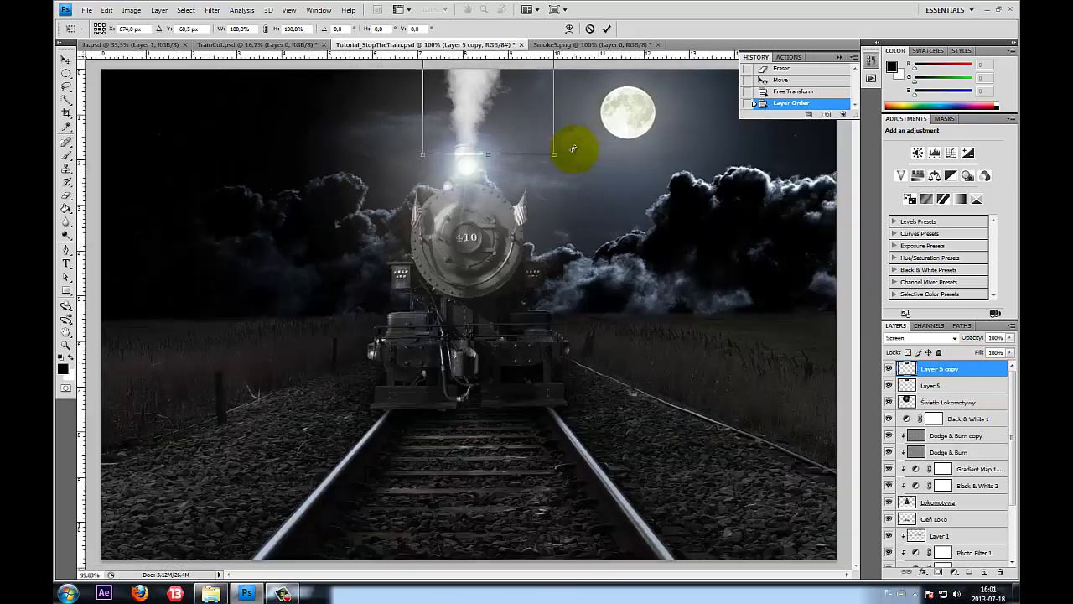
{"action": "scroll", "coordinate": [572, 138], "scroll_direction": "down", "scroll_amount": 1}
{"action": "left_click_drag", "start_coordinate": [546, 63], "coordinate": [593, 65]}
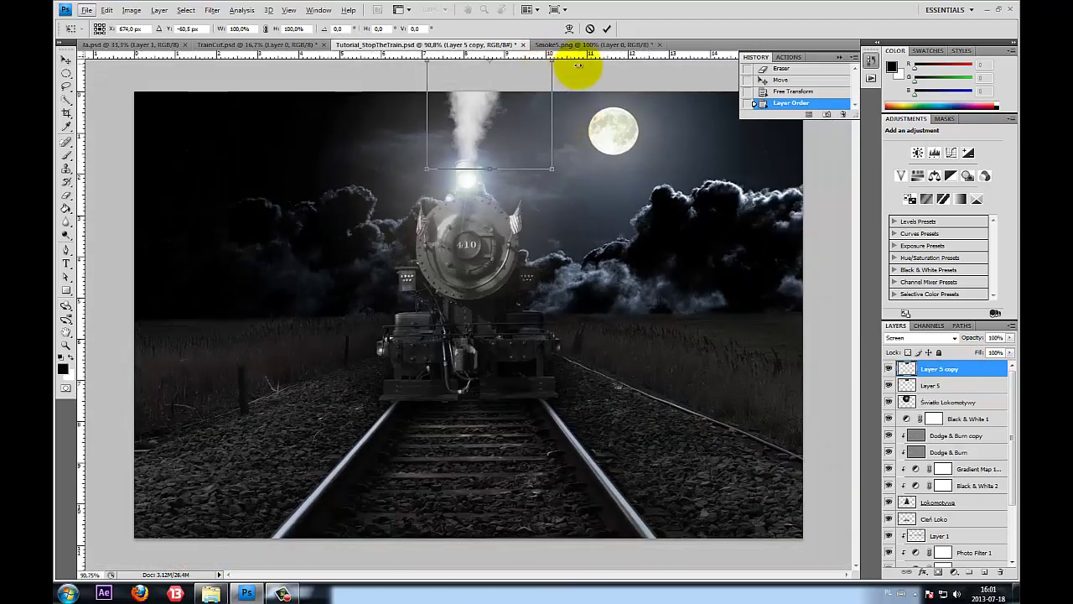
{"action": "left_click_drag", "start_coordinate": [510, 115], "coordinate": [496, 116]}
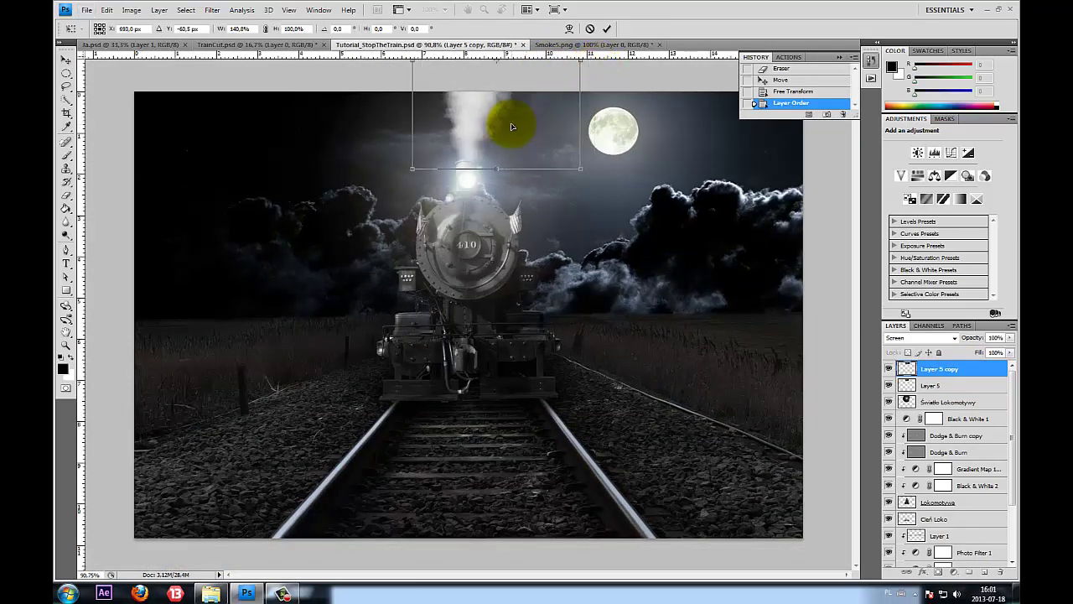
{"action": "left_click_drag", "start_coordinate": [581, 67], "coordinate": [629, 61]}
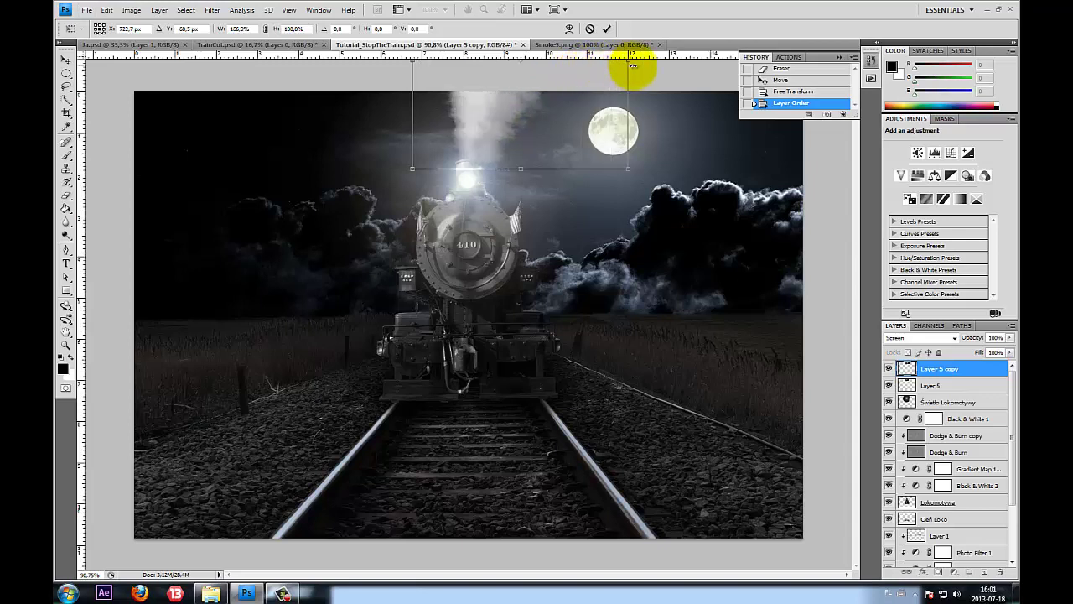
{"action": "left_click_drag", "start_coordinate": [562, 96], "coordinate": [546, 109]}
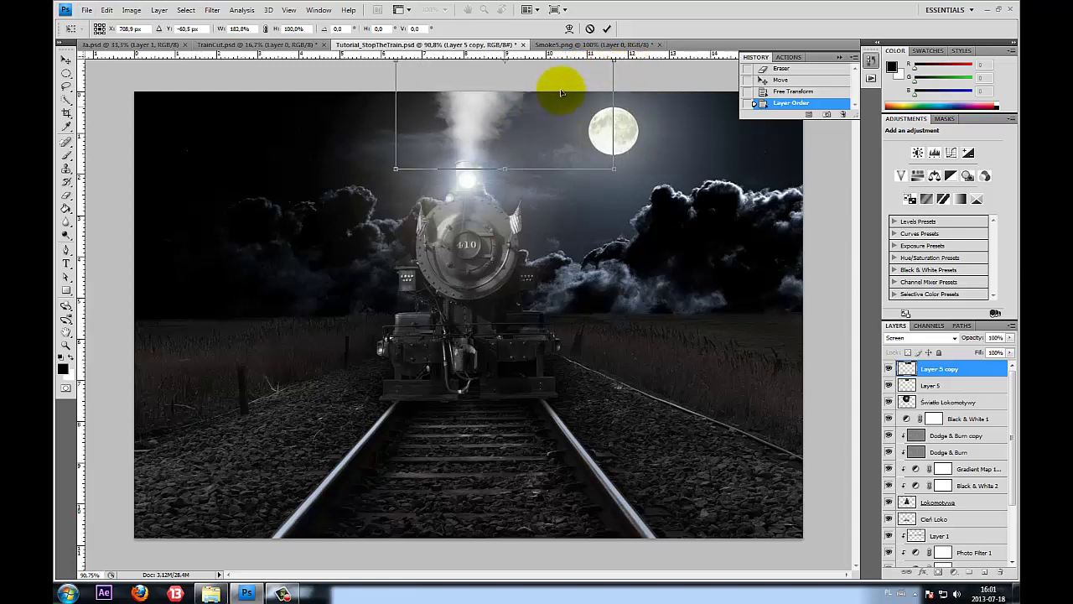
{"action": "left_click", "coordinate": [607, 28]}
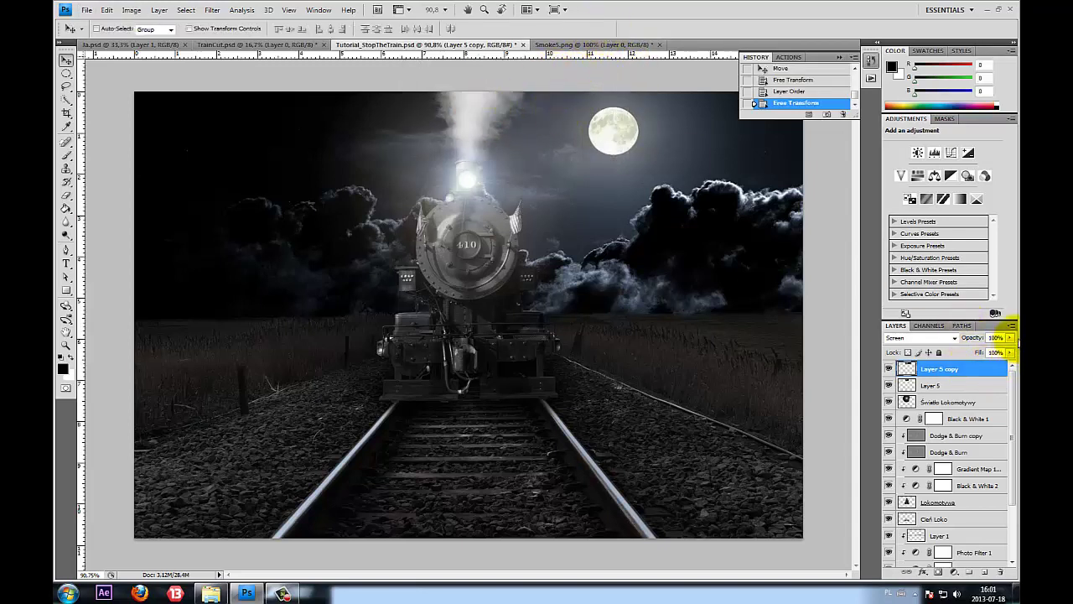
Lower the Layer 5 copy's opacity to 50%
{"action": "left_click", "coordinate": [1009, 337]}
{"action": "left_click_drag", "start_coordinate": [1006, 352], "coordinate": [985, 352]}
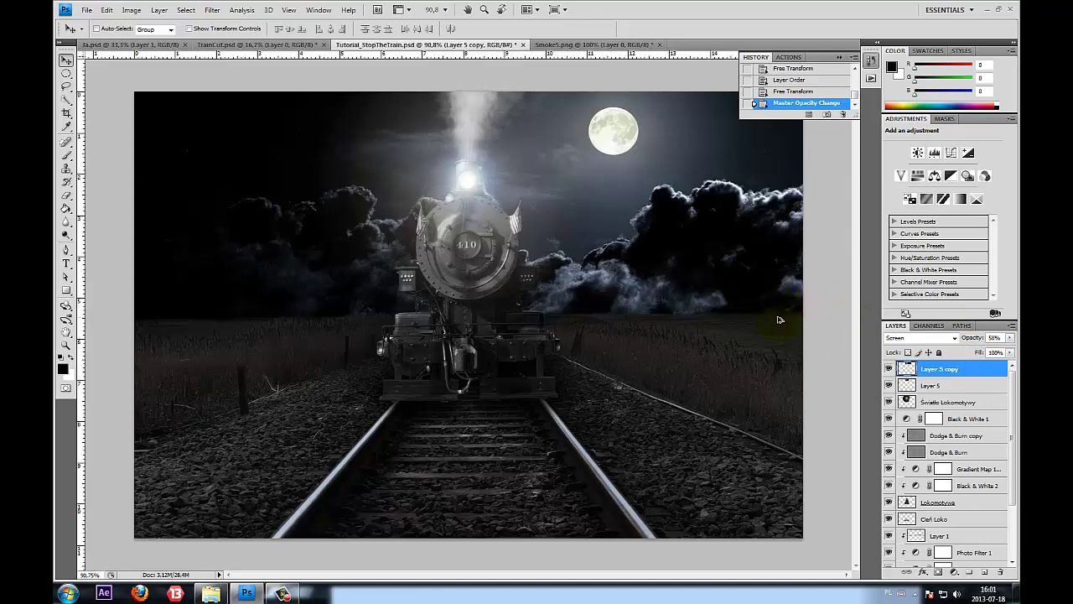
{"action": "scroll", "coordinate": [776, 316], "scroll_direction": "down", "scroll_amount": 2}
{"action": "scroll", "coordinate": [471, 206], "scroll_direction": "up", "scroll_amount": 1}
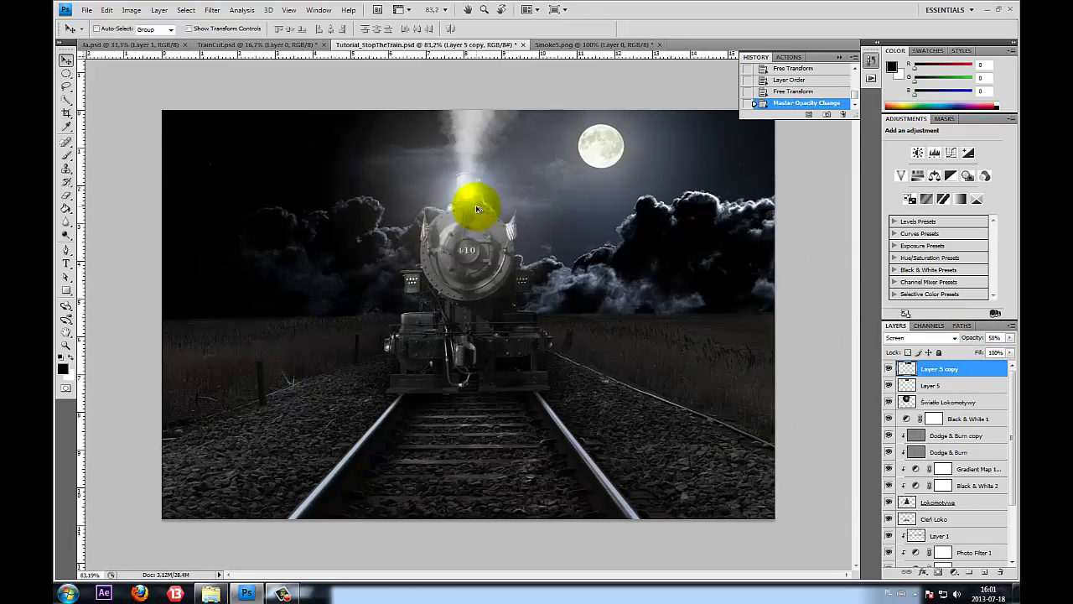
{"action": "scroll", "coordinate": [468, 225], "scroll_direction": "down", "scroll_amount": 1}
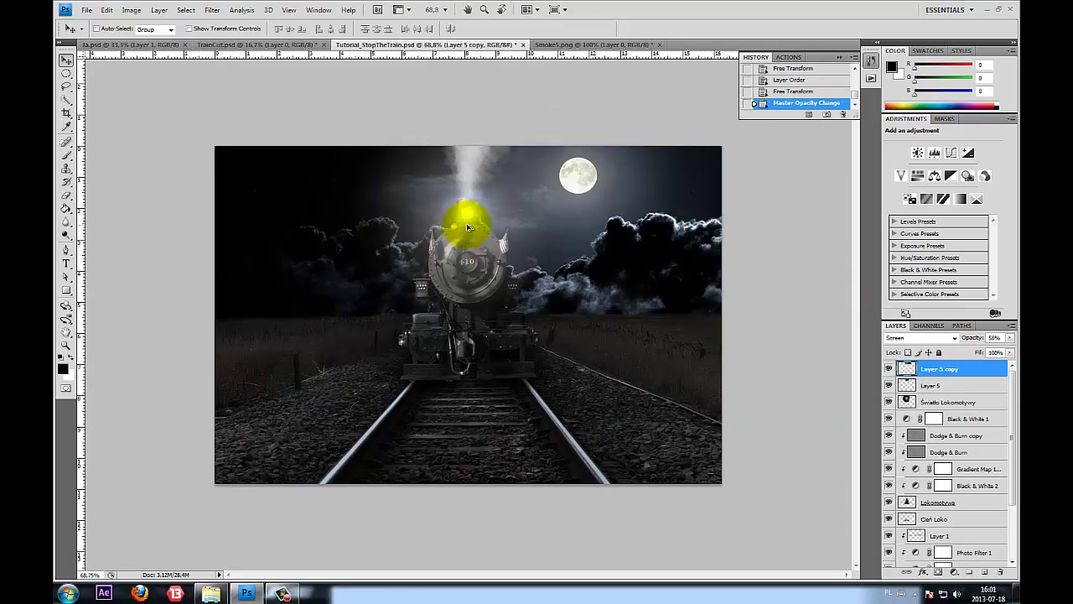
{"action": "scroll", "coordinate": [468, 226], "scroll_direction": "up", "scroll_amount": 1}
Narrow the top of the original Layer 5 plume with a perspective transform
{"action": "left_click", "coordinate": [931, 385]}
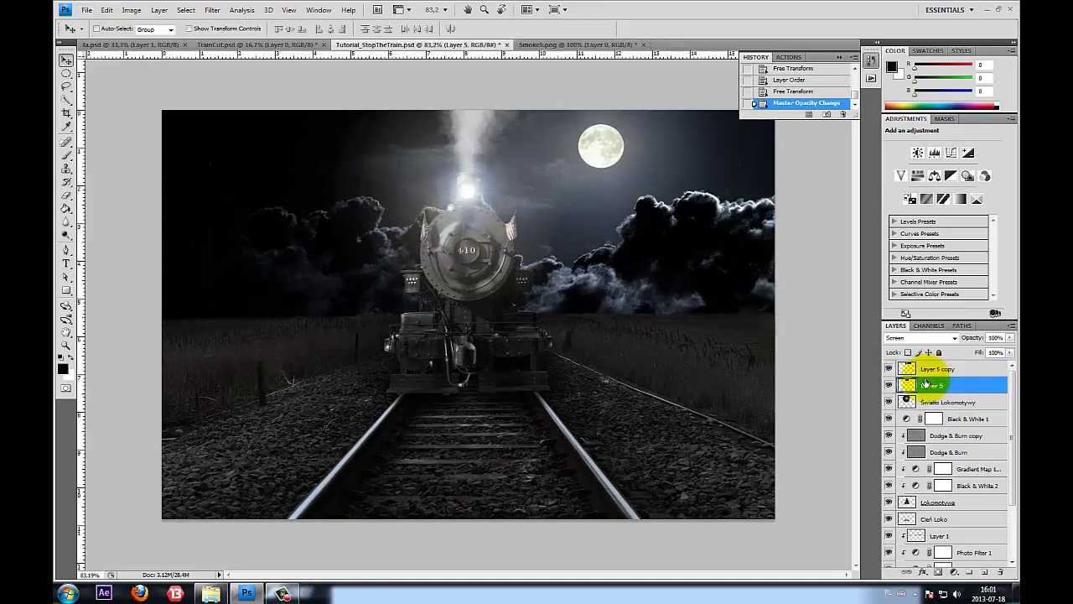
{"action": "key", "text": "ctrl+t"}
{"action": "right_click", "coordinate": [482, 118]}
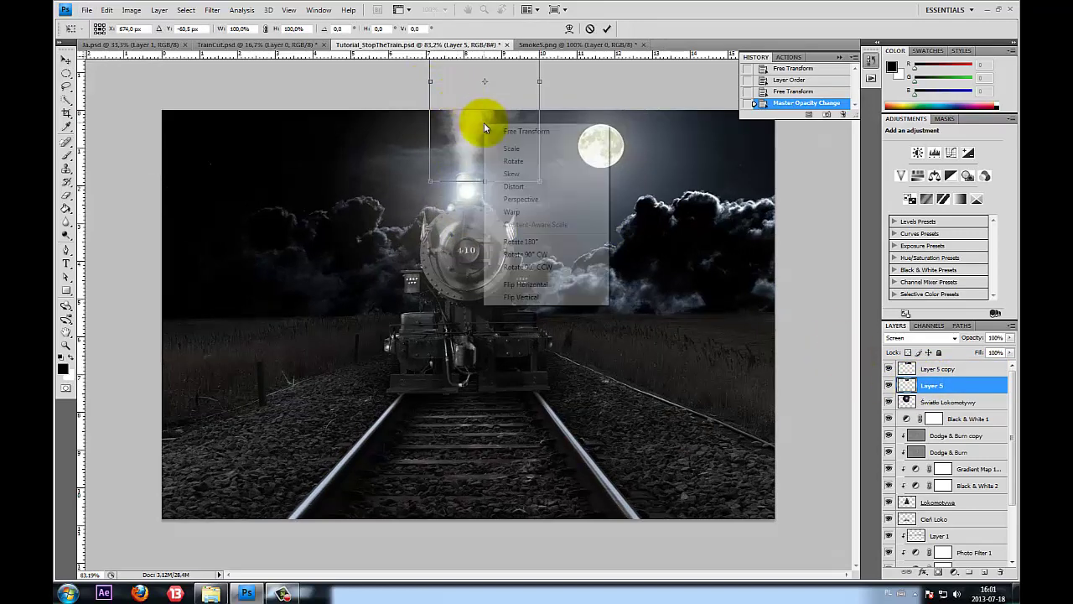
{"action": "left_click", "coordinate": [528, 199]}
{"action": "scroll", "coordinate": [549, 91], "scroll_direction": "down", "scroll_amount": 1}
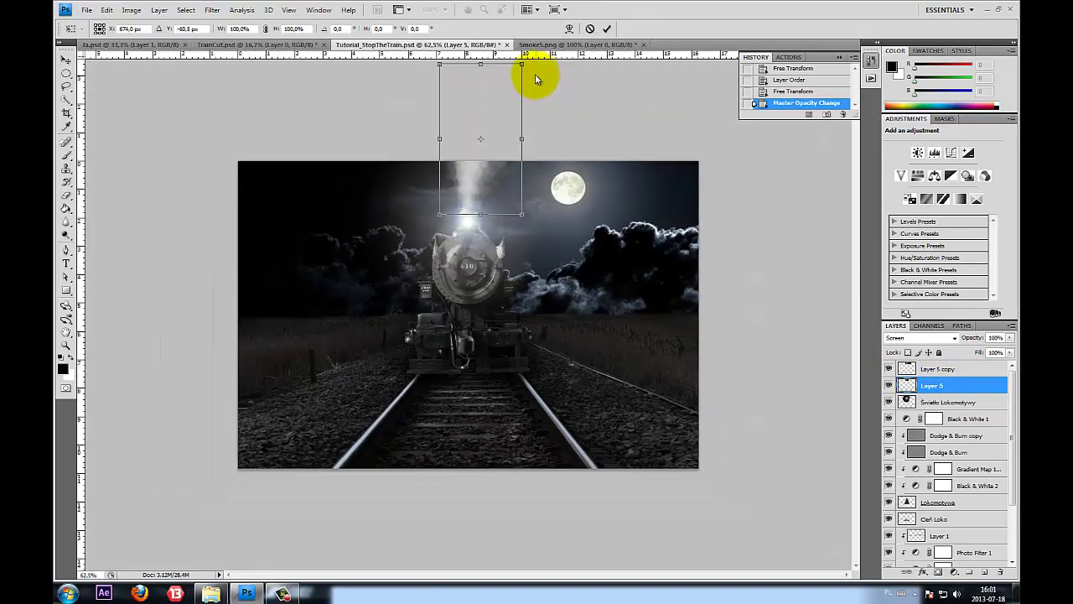
{"action": "left_click_drag", "start_coordinate": [522, 64], "coordinate": [520, 66]}
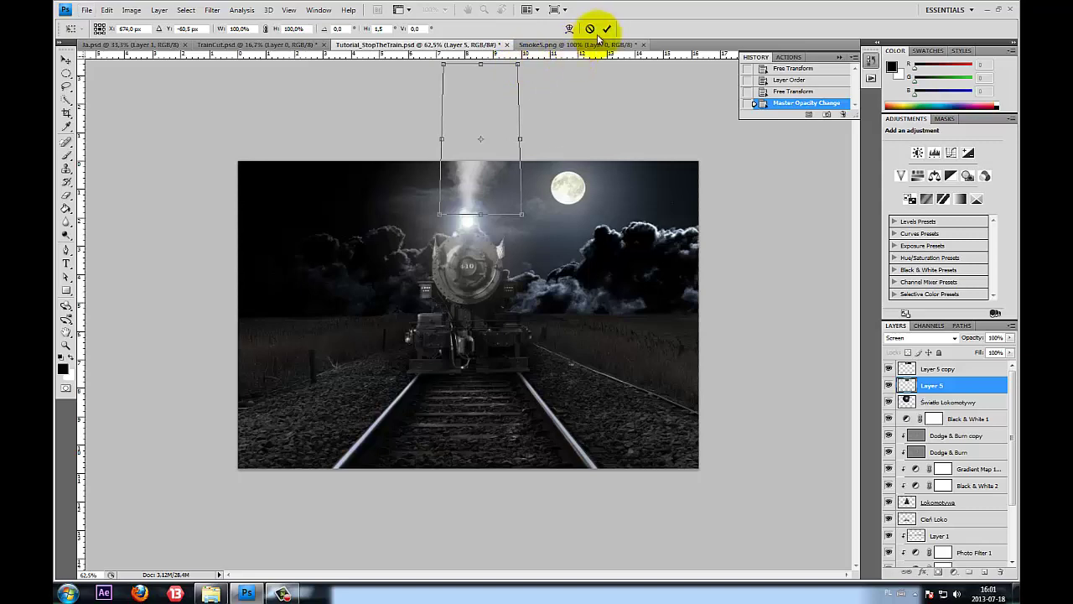
{"action": "key", "text": "Return"}
{"action": "key", "text": "ctrl+0"}
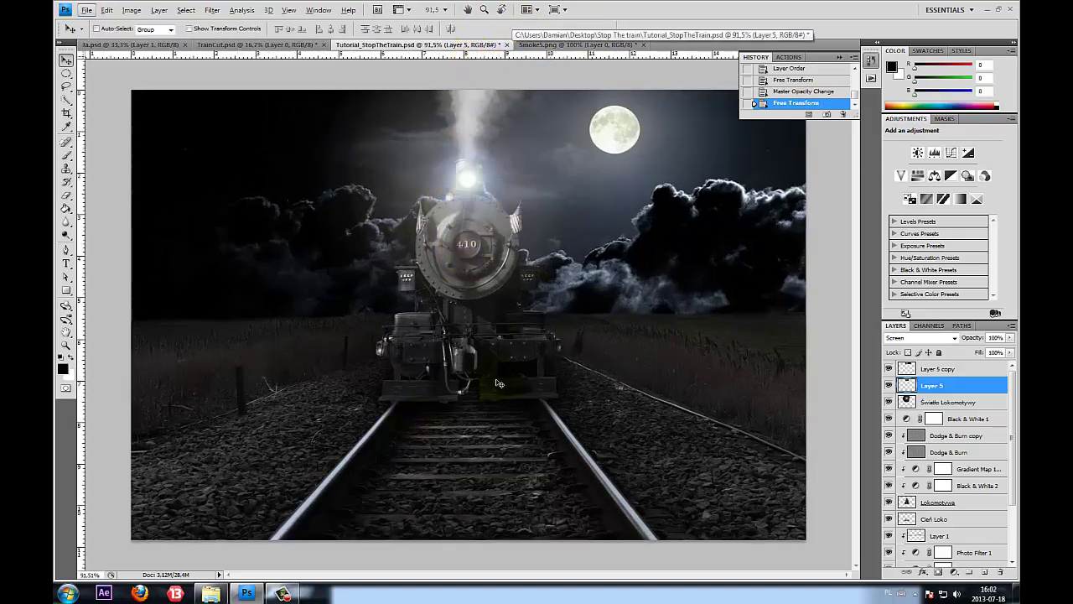
Nudge both smoke layers up and rename Layer 5 to Dym z Loko
{"action": "left_click", "coordinate": [976, 369], "text": "shift"}
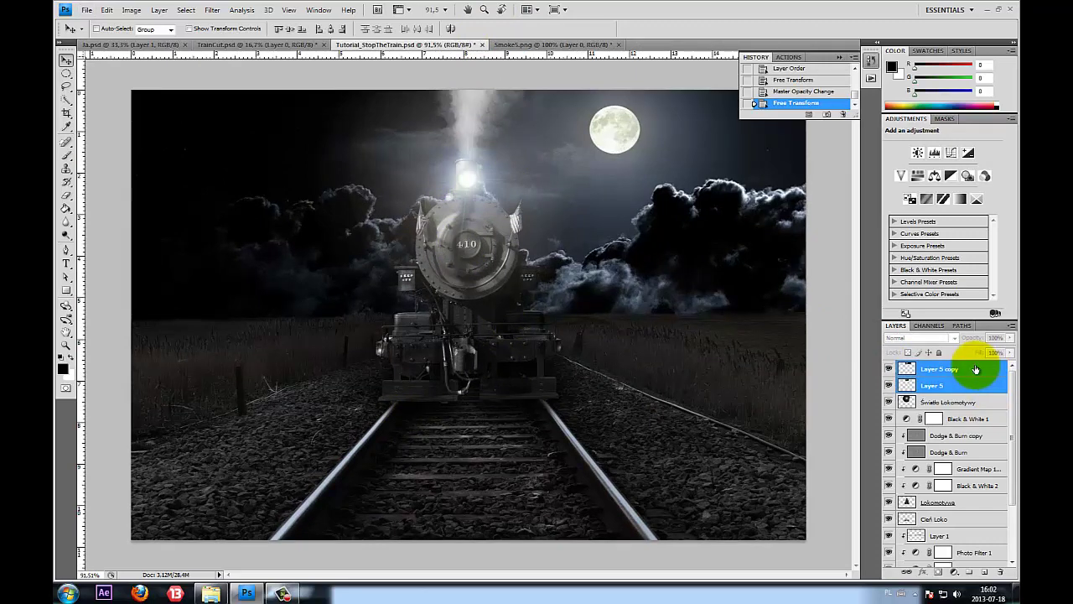
{"action": "key", "text": "Up"}
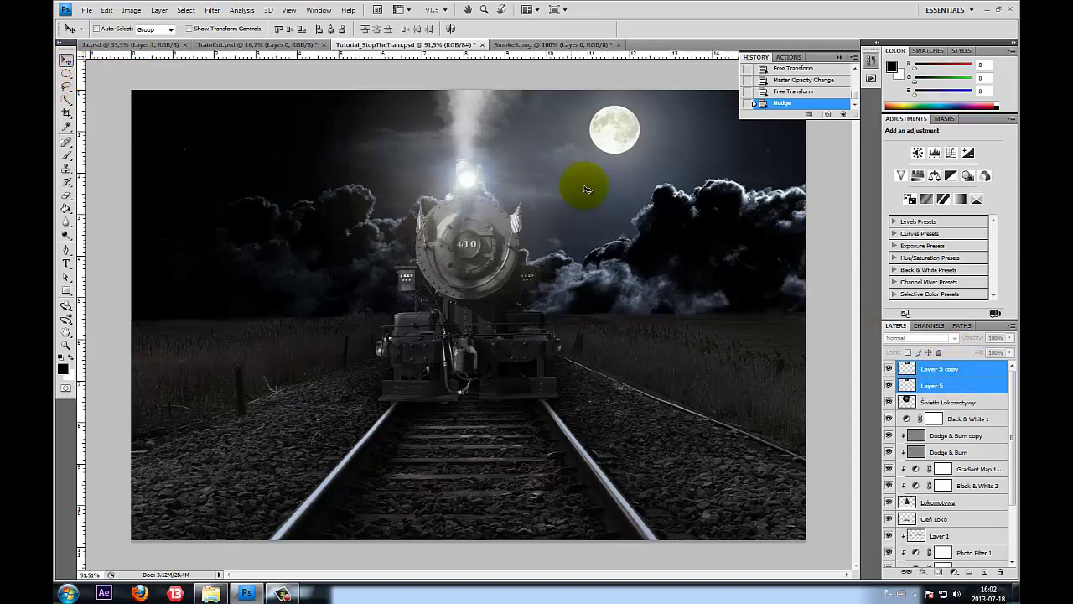
{"action": "left_click", "coordinate": [929, 384]}
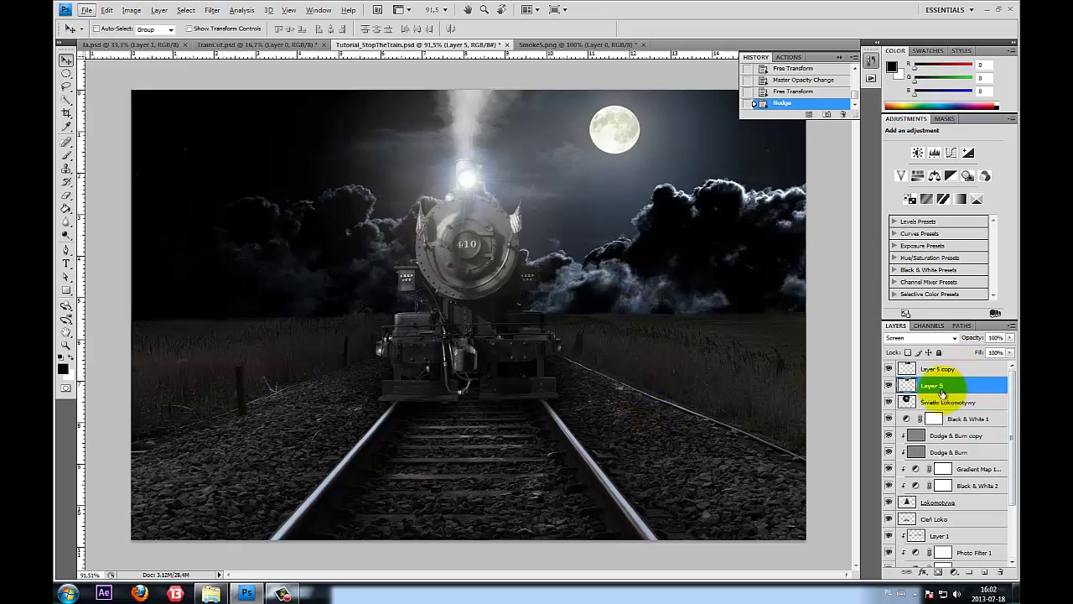
{"action": "double_click", "coordinate": [931, 387]}
{"action": "left_click", "coordinate": [822, 148]}
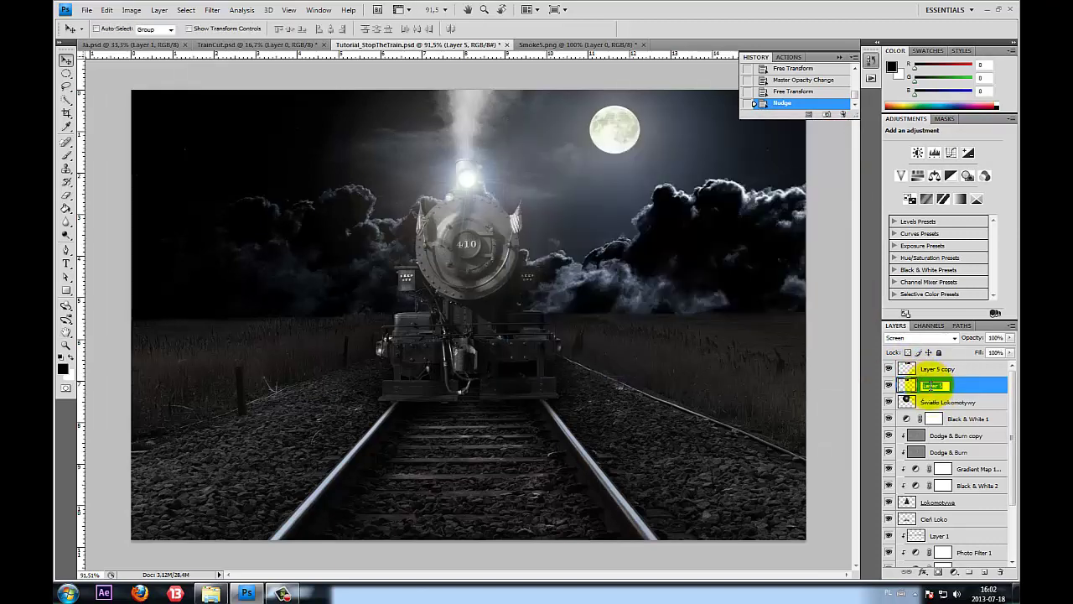
{"action": "type", "text": "Dym z Loko"}
{"action": "key", "text": "Return"}
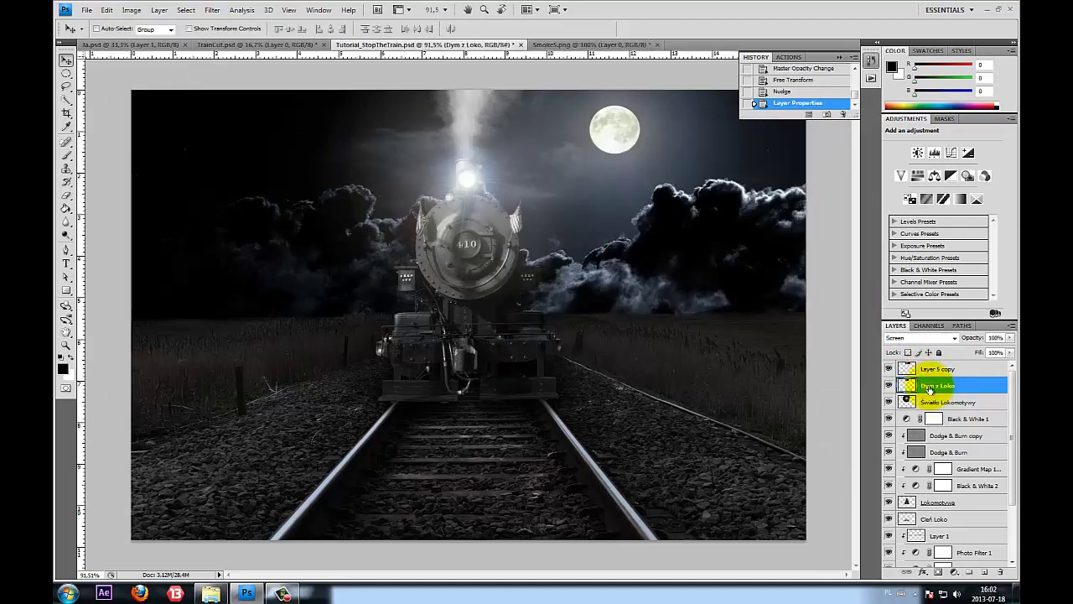
Check Layer 5 copy's Blending Options at Screen, 50% opacity, and close them unchanged
{"action": "double_click", "coordinate": [937, 370]}
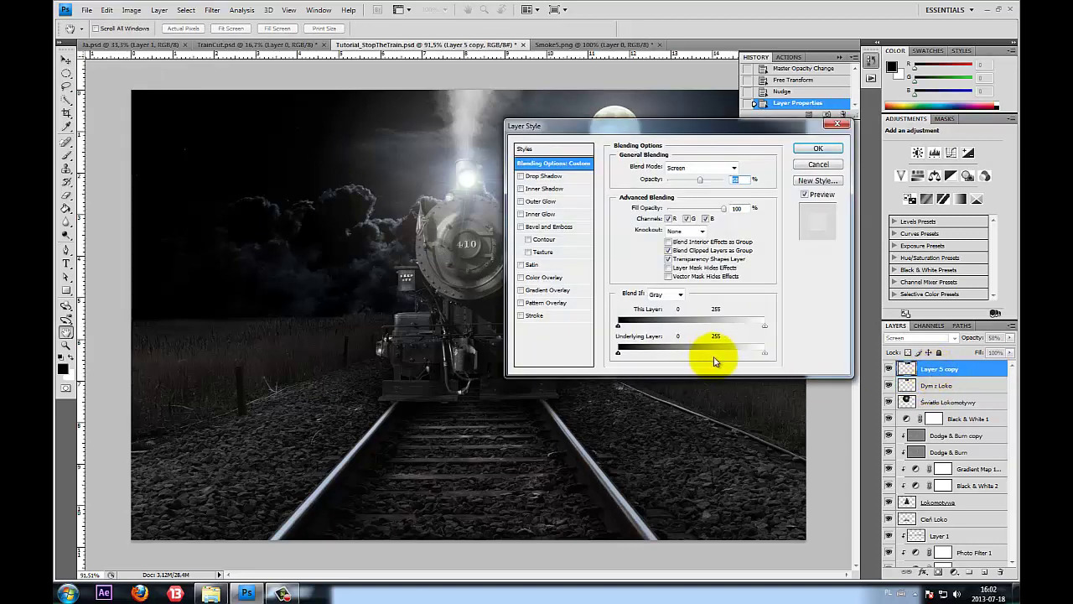
{"action": "left_click", "coordinate": [817, 165]}
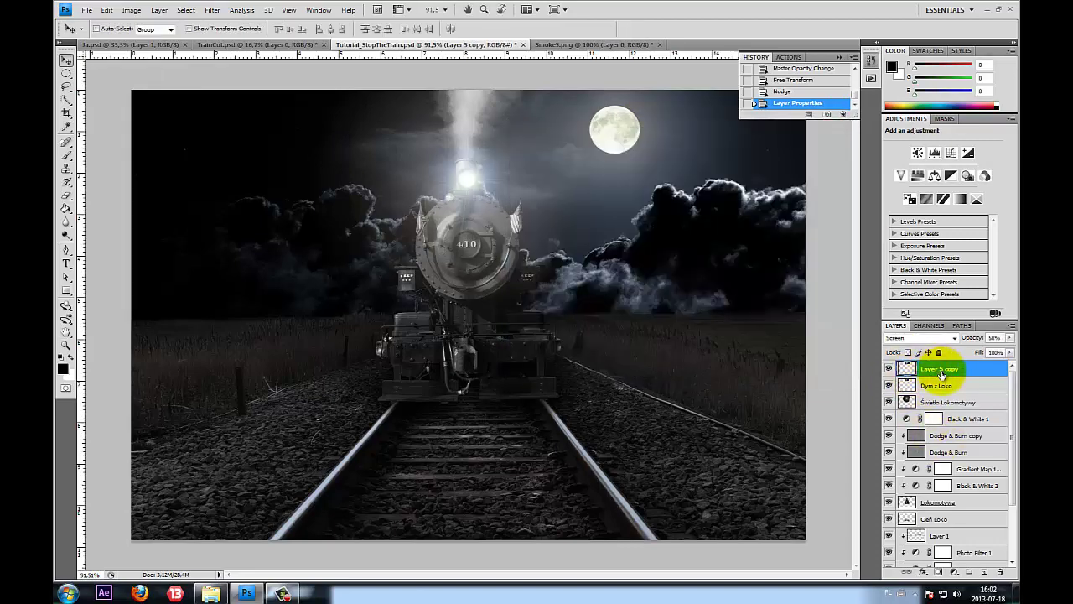
{"action": "double_click", "coordinate": [946, 369]}
{"action": "left_click", "coordinate": [813, 151]}
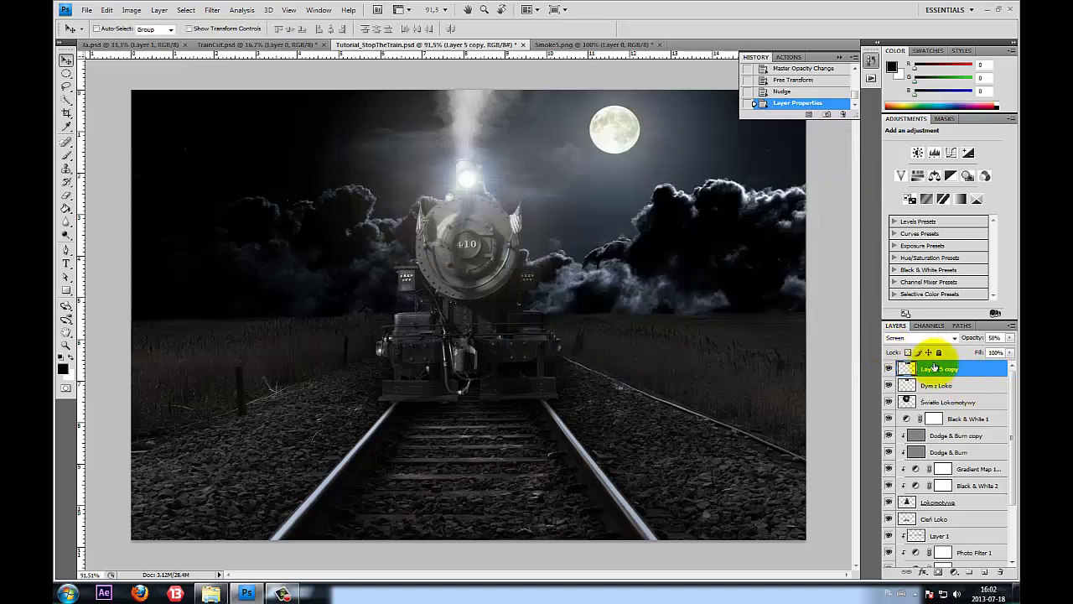
{"action": "double_click", "coordinate": [940, 371]}
{"action": "left_click", "coordinate": [818, 162]}
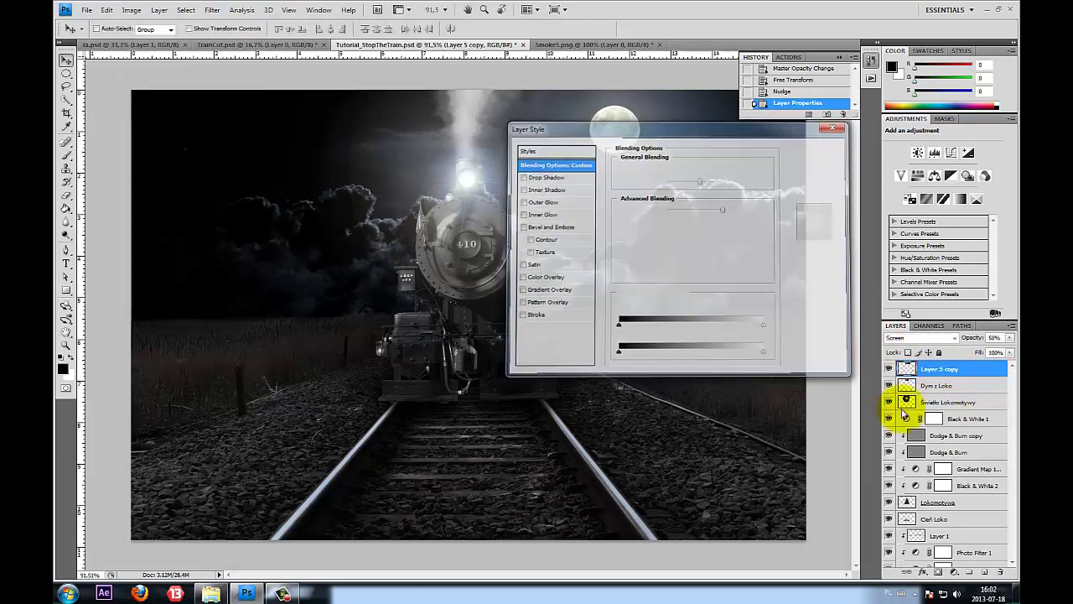
{"action": "double_click", "coordinate": [946, 372]}
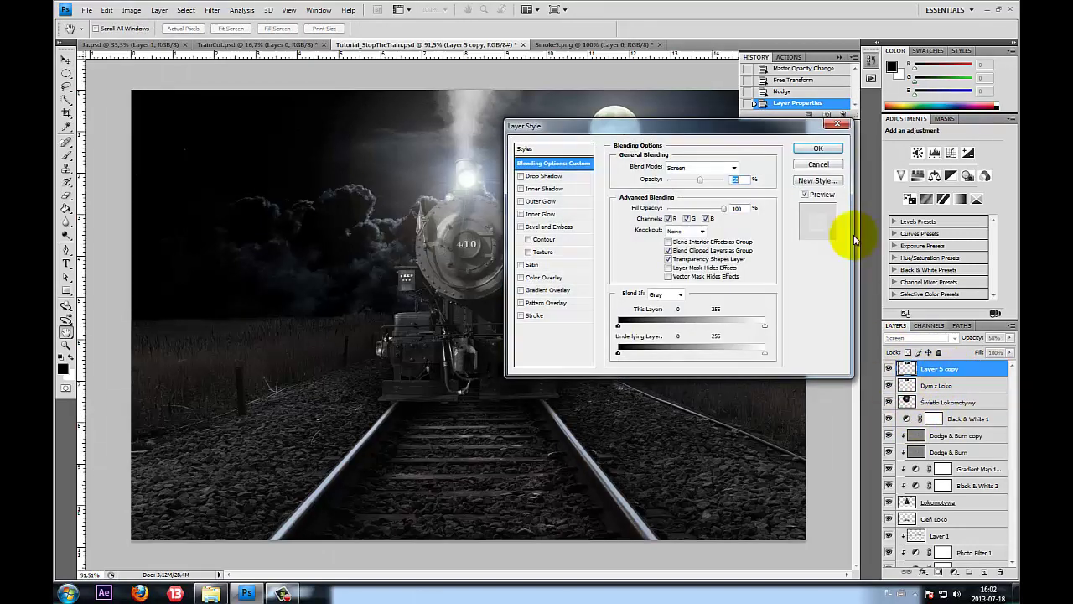
{"action": "left_click", "coordinate": [818, 152]}
Duplicate Dym z Loko and place the copy beside the locomotive's right front wheels
{"action": "left_click_drag", "start_coordinate": [941, 386], "coordinate": [910, 360]}
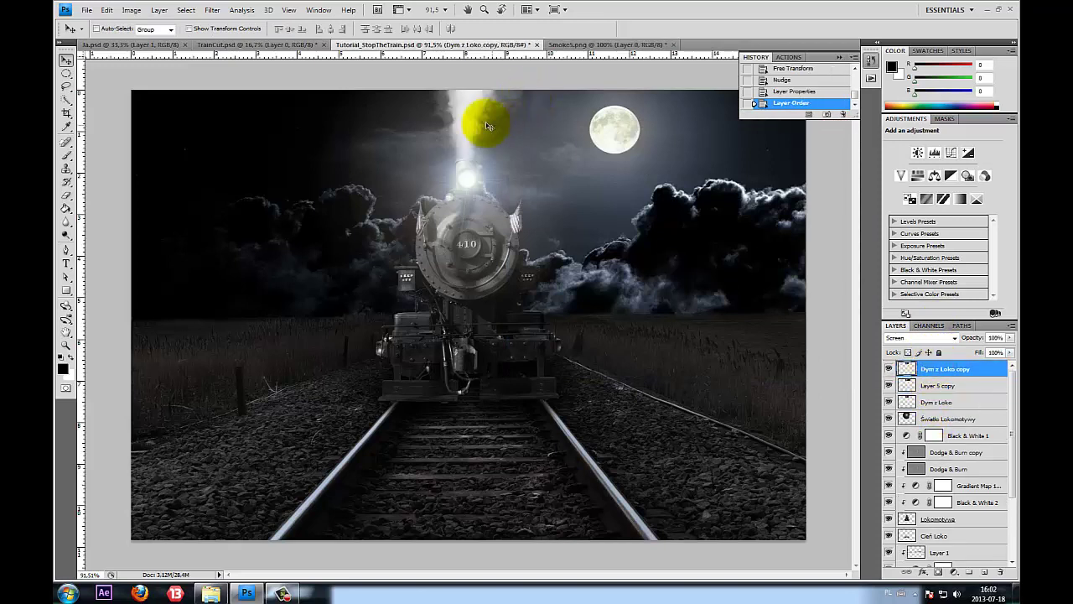
{"action": "mouse_move", "coordinate": [487, 115]}
{"action": "left_mouse_down"}
{"action": "mouse_move", "coordinate": [576, 371]}
{"action": "mouse_move", "coordinate": [587, 288]}
{"action": "mouse_move", "coordinate": [577, 388]}
{"action": "mouse_move", "coordinate": [559, 254]}
{"action": "mouse_move", "coordinate": [549, 416]}
{"action": "mouse_move", "coordinate": [569, 363]}
{"action": "mouse_move", "coordinate": [559, 400]}
{"action": "left_mouse_up"}
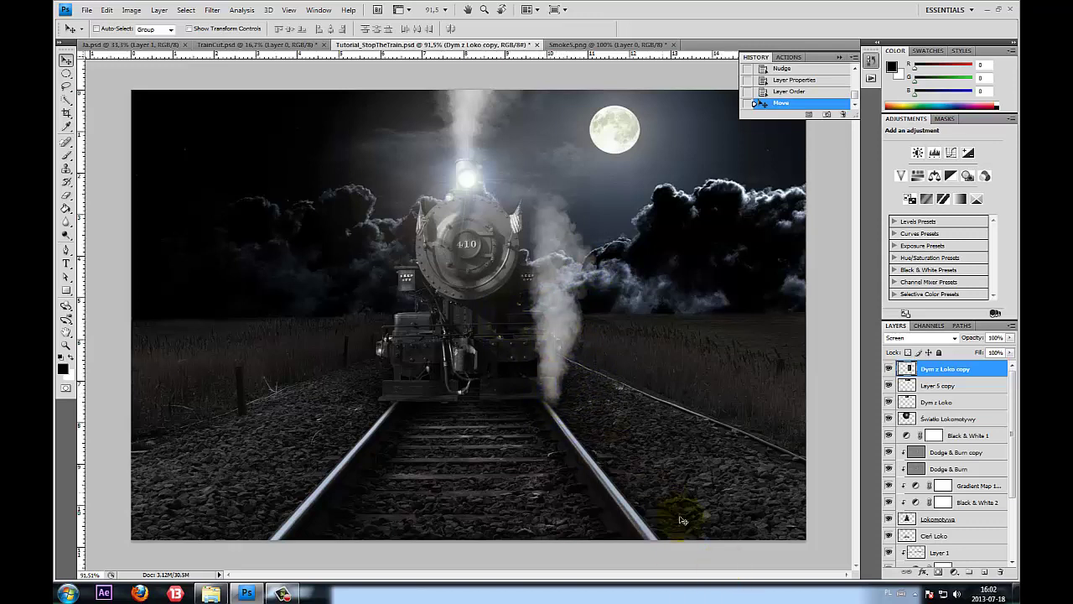
{"action": "left_click_drag", "start_coordinate": [576, 360], "coordinate": [576, 349]}
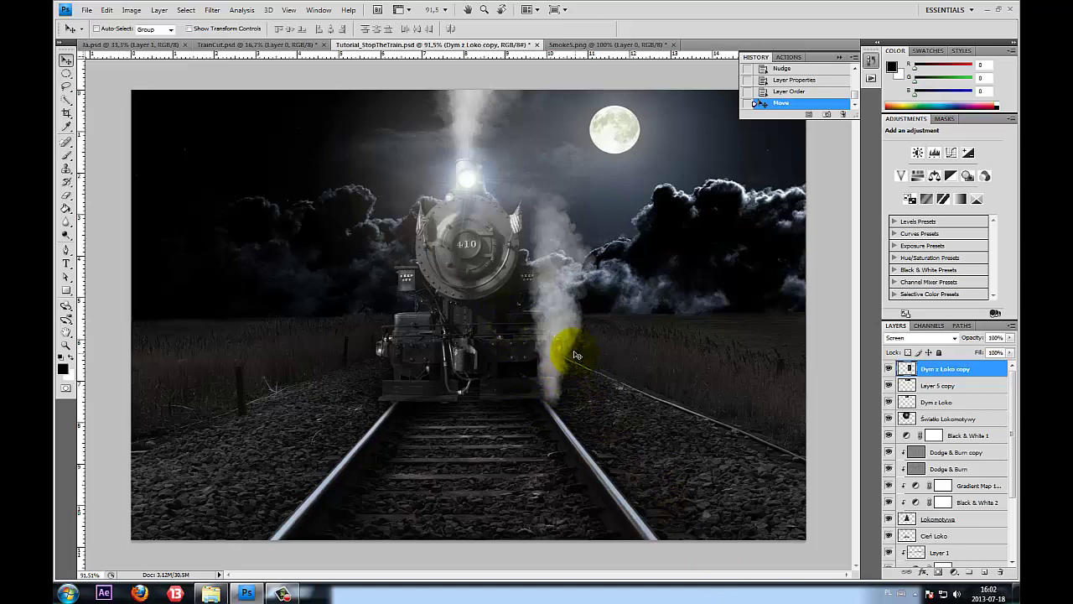
Taper the copy into a steam plume with a perspective transform narrowing its top
{"action": "key", "text": "ctrl+t"}
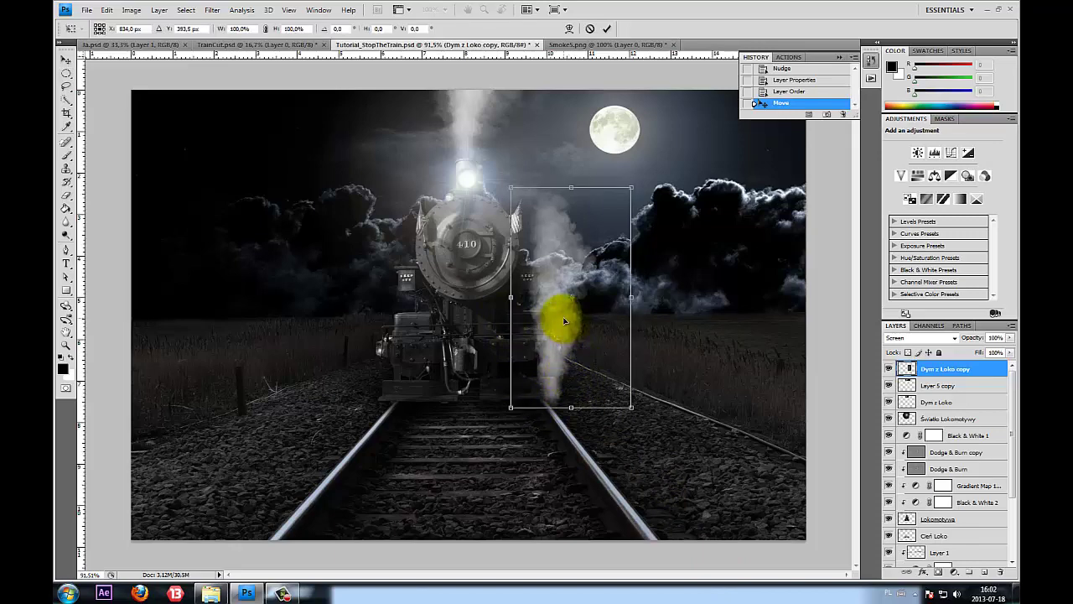
{"action": "right_click", "coordinate": [570, 315]}
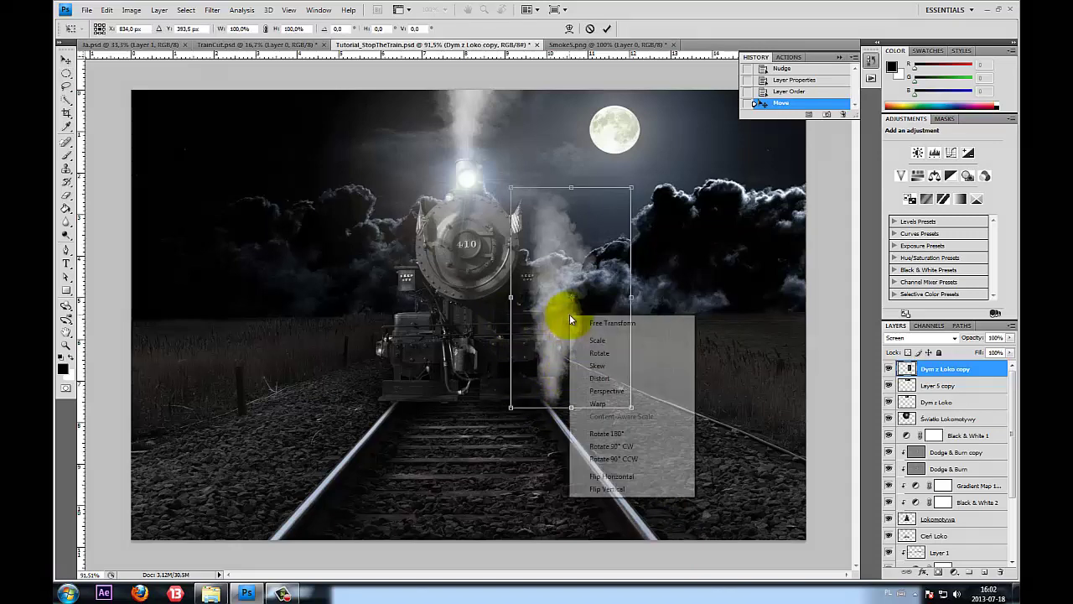
{"action": "left_click", "coordinate": [635, 394]}
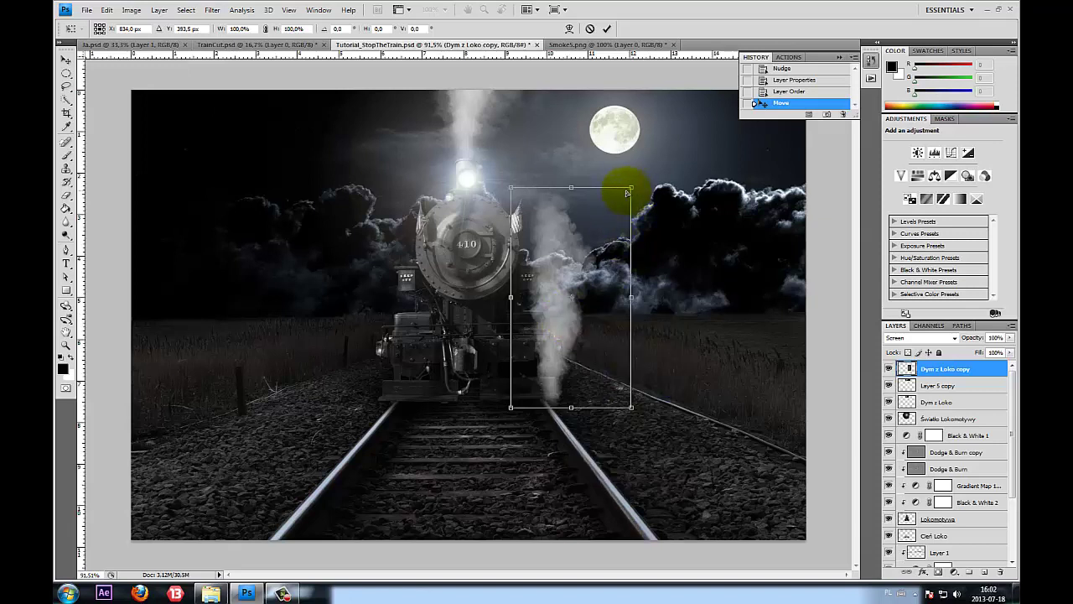
{"action": "left_click_drag", "start_coordinate": [631, 188], "coordinate": [620, 188]}
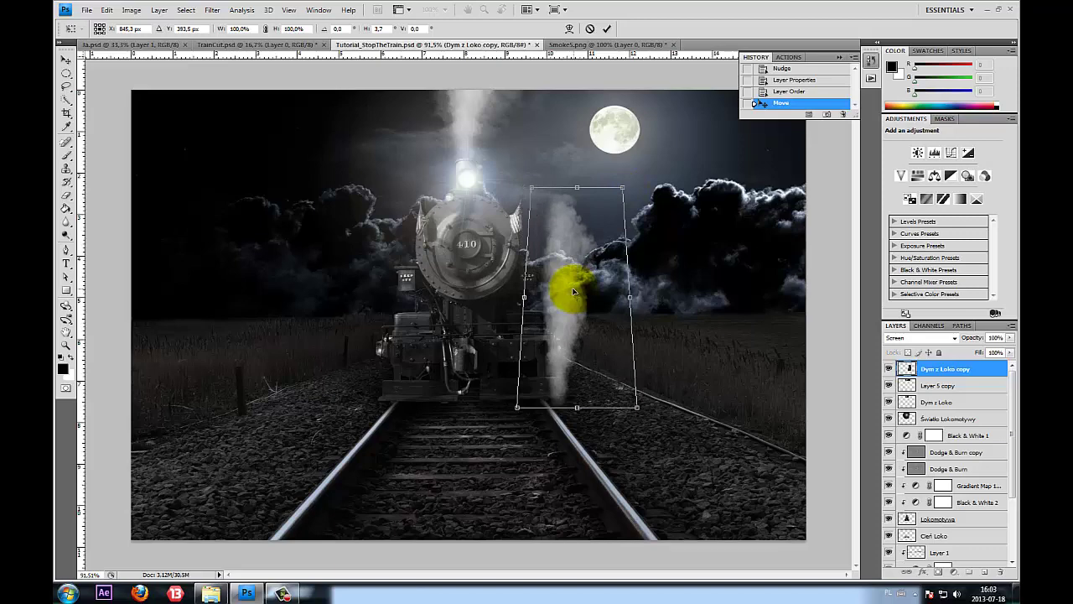
{"action": "left_click_drag", "start_coordinate": [563, 288], "coordinate": [558, 287]}
{"action": "left_click", "coordinate": [607, 28]}
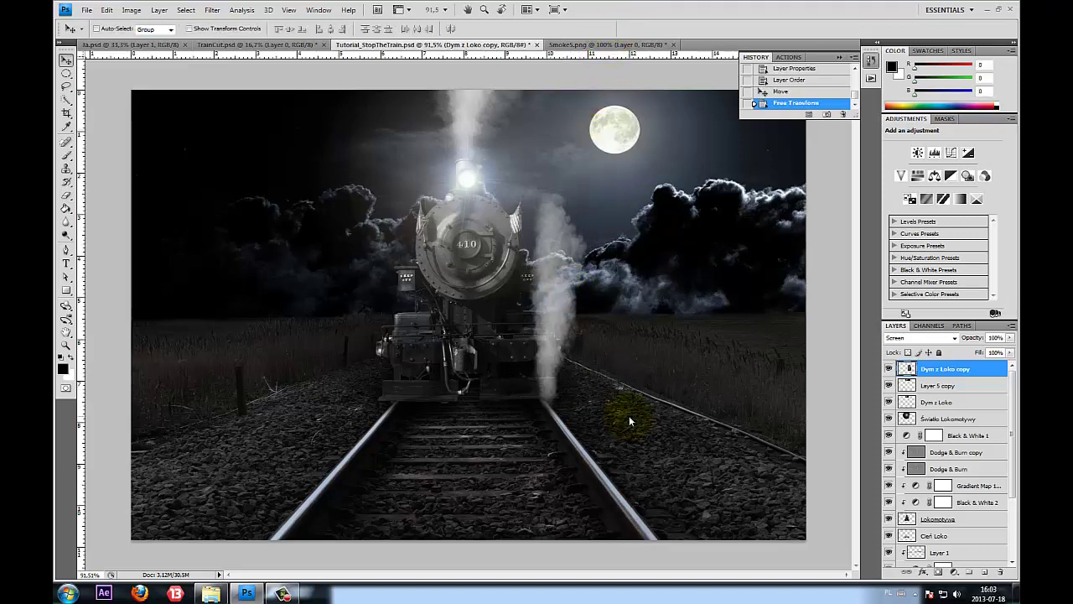
{"action": "key", "text": "ctrl+plus"}
Erase the plume over the front wheels with a 70 px eraser at 53% opacity, 51% flow
{"action": "left_click", "coordinate": [67, 194]}
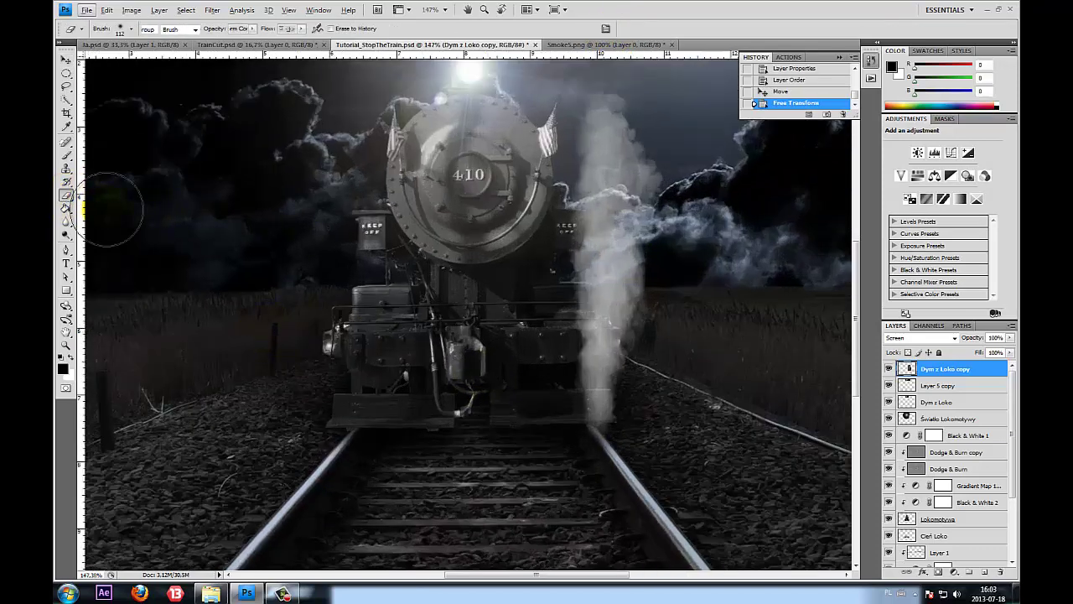
{"action": "scroll", "coordinate": [566, 407], "scroll_direction": "up", "scroll_amount": 2}
{"action": "left_click_drag", "start_coordinate": [551, 377], "coordinate": [545, 352]}
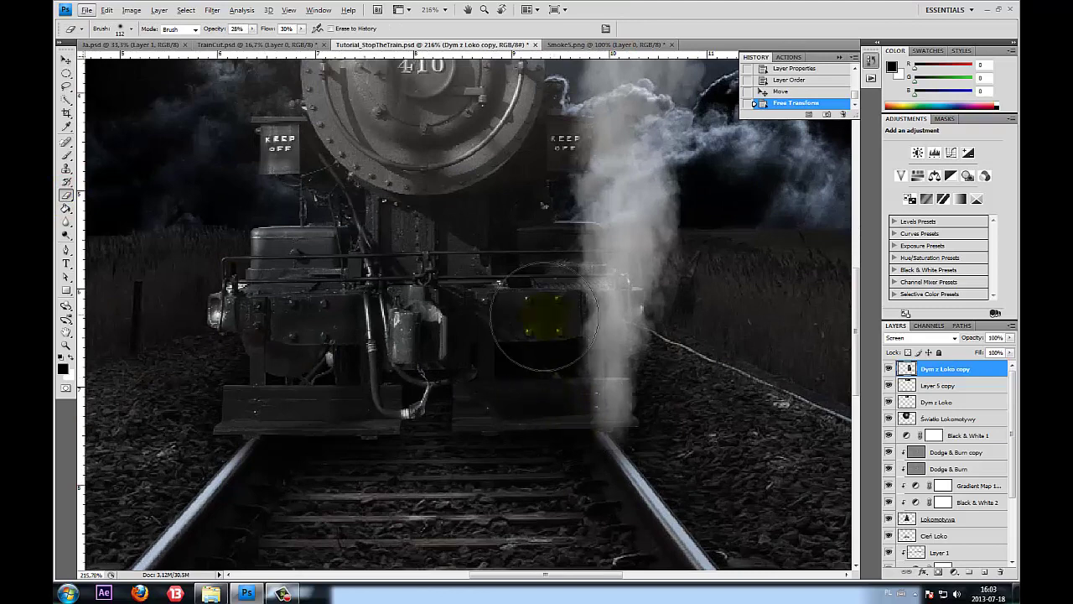
{"action": "left_click", "coordinate": [252, 28]}
{"action": "left_click_drag", "start_coordinate": [259, 42], "coordinate": [314, 39]}
{"action": "left_click", "coordinate": [301, 29]}
{"action": "left_click", "coordinate": [126, 28]}
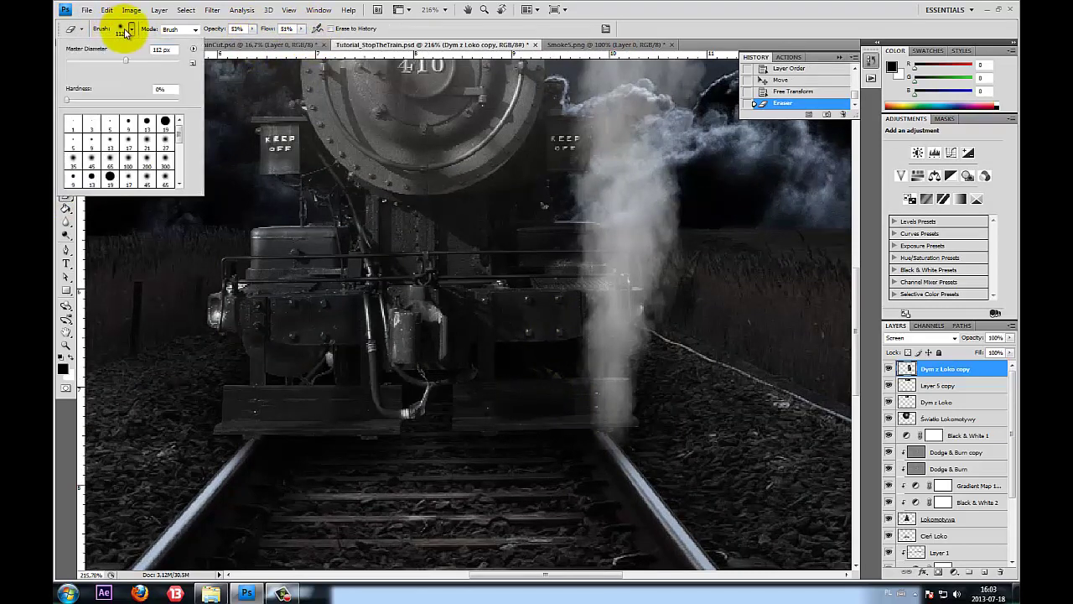
{"action": "left_click_drag", "start_coordinate": [106, 64], "coordinate": [103, 64]}
{"action": "left_click", "coordinate": [558, 352]}
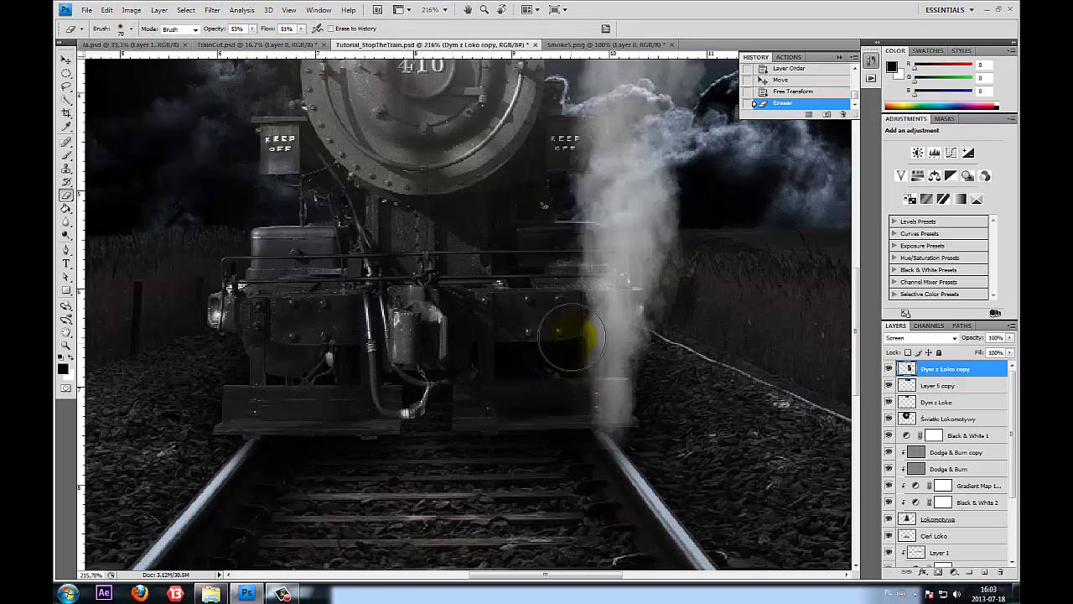
{"action": "mouse_move", "coordinate": [577, 254]}
{"action": "left_mouse_down"}
{"action": "mouse_move", "coordinate": [565, 340]}
{"action": "mouse_move", "coordinate": [565, 300]}
{"action": "mouse_move", "coordinate": [594, 307]}
{"action": "left_mouse_up"}
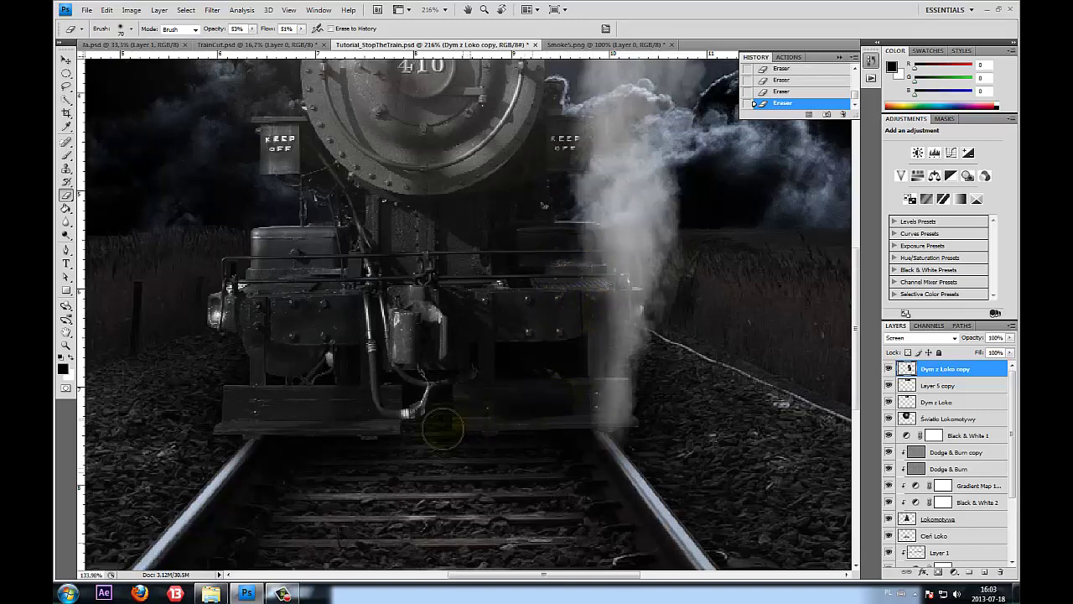
Set the Dym z Loko copy layer opacity to 85%
{"action": "key", "text": "ctrl+0"}
{"action": "scroll", "coordinate": [495, 372], "scroll_direction": "up", "scroll_amount": 2}
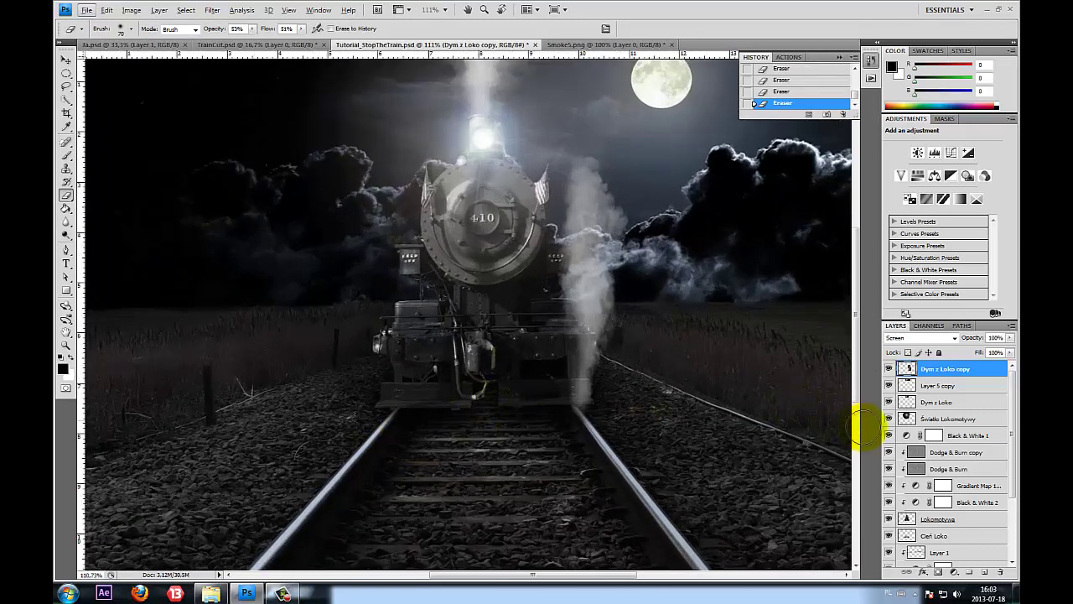
{"action": "left_click_drag", "start_coordinate": [1011, 338], "coordinate": [996, 357]}
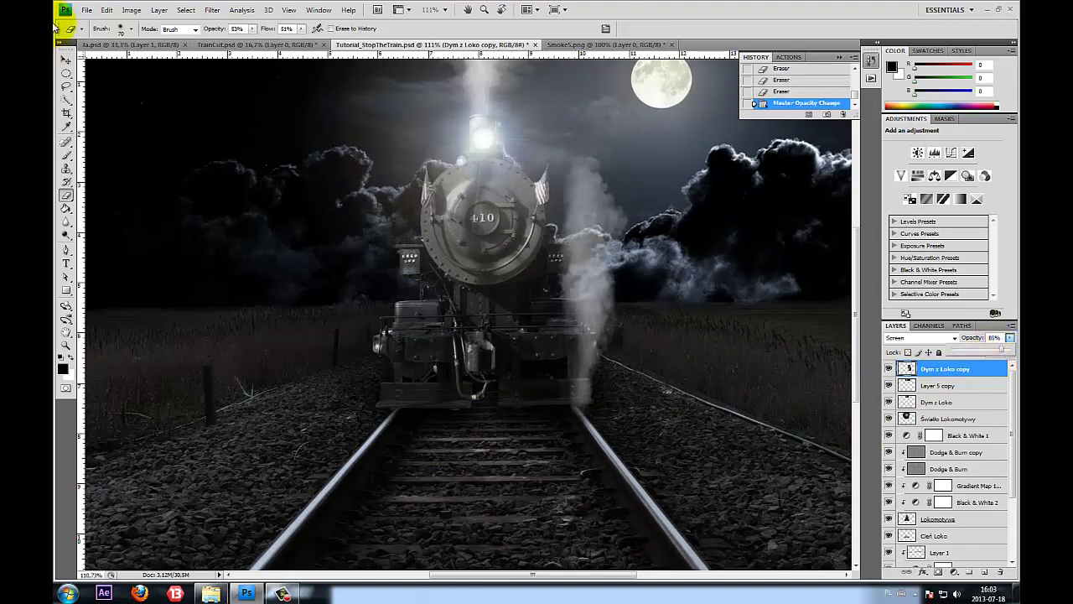
{"action": "left_click", "coordinate": [66, 60]}
{"action": "left_click", "coordinate": [212, 10]}
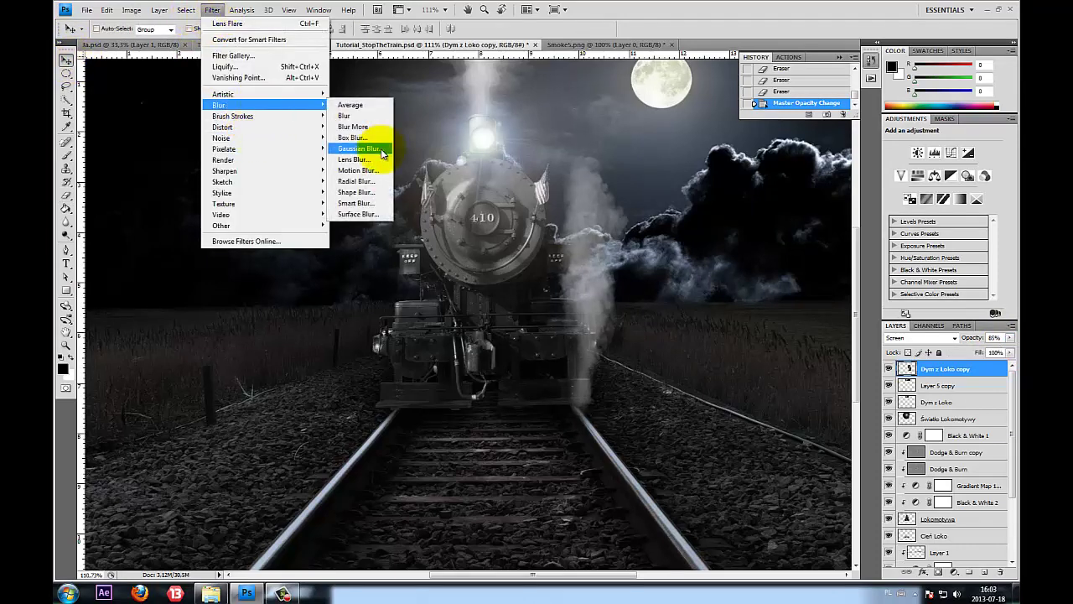
{"action": "mouse_move", "coordinate": [220, 105]}
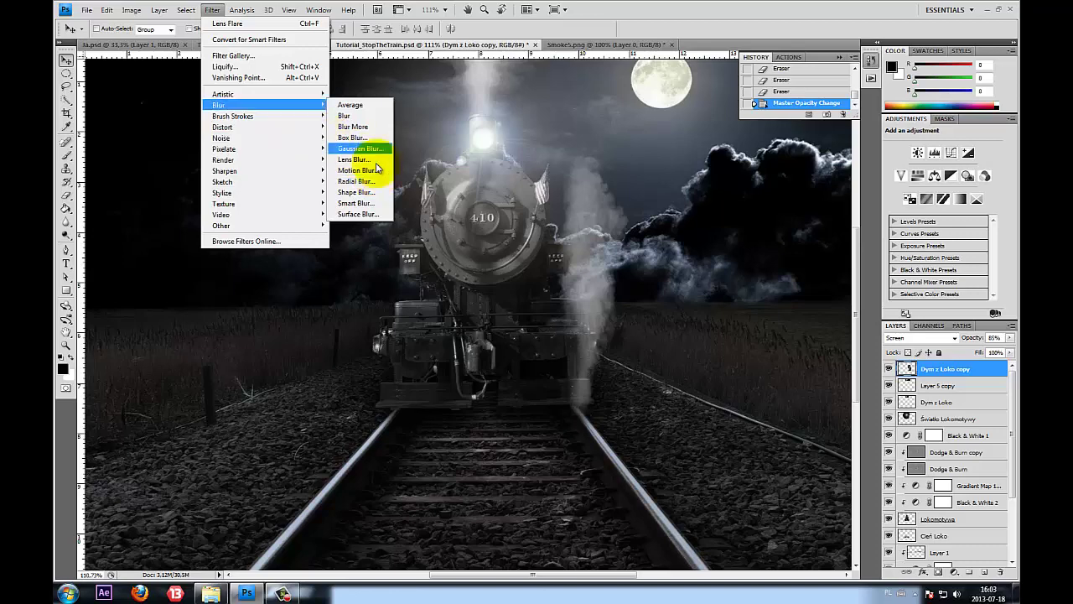
Apply a 77° angle, 8-pixel Motion Blur to the Dym z Loko copy plume
{"action": "left_click", "coordinate": [376, 173]}
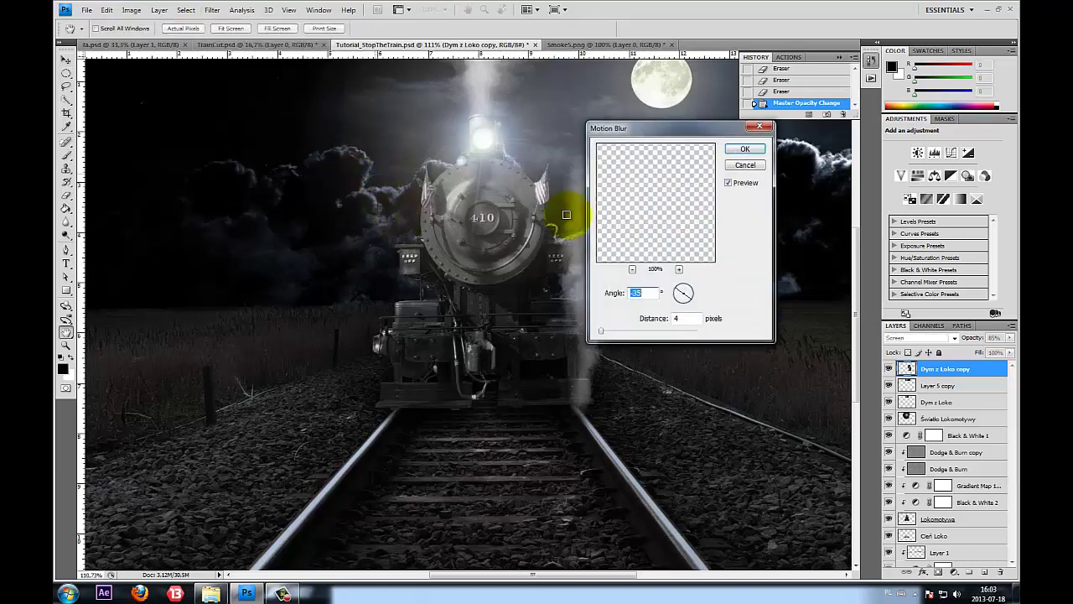
{"action": "left_click_drag", "start_coordinate": [676, 132], "coordinate": [751, 132]}
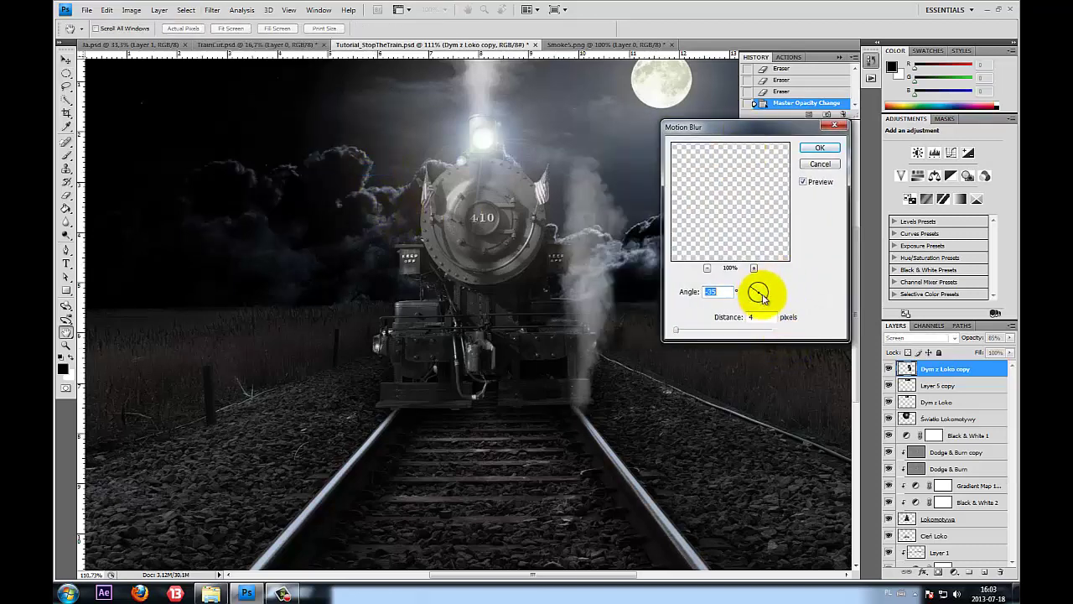
{"action": "left_click_drag", "start_coordinate": [759, 289], "coordinate": [765, 275]}
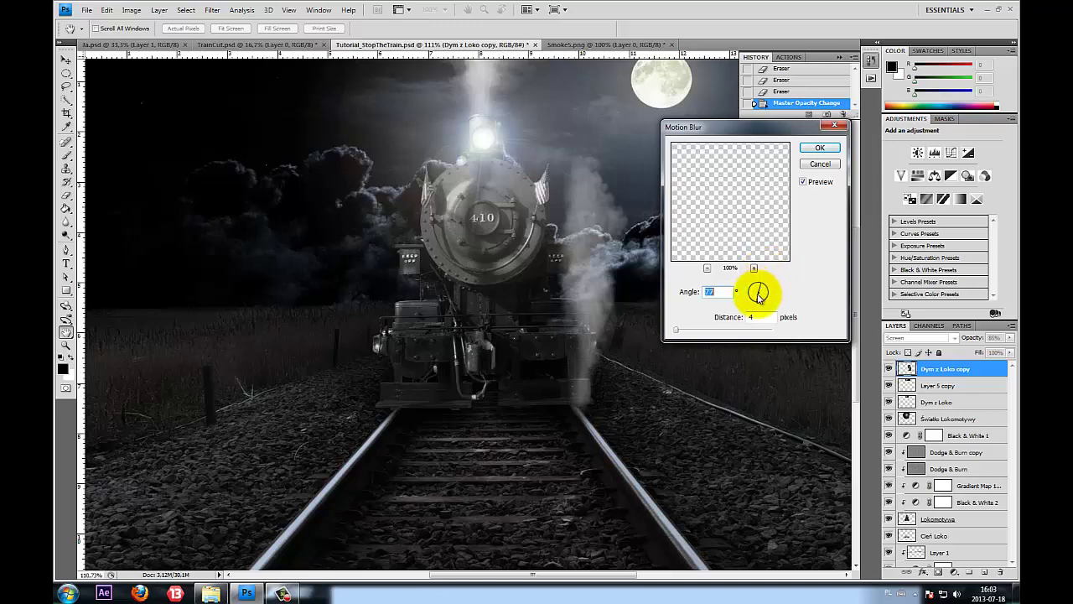
{"action": "left_click", "coordinate": [692, 329]}
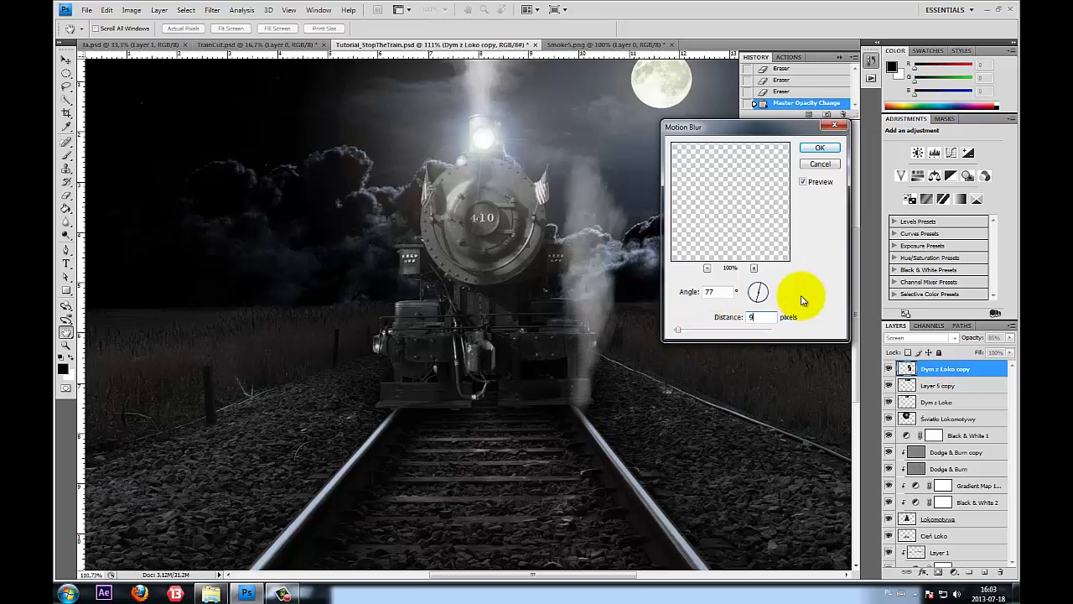
{"action": "left_click", "coordinate": [730, 317]}
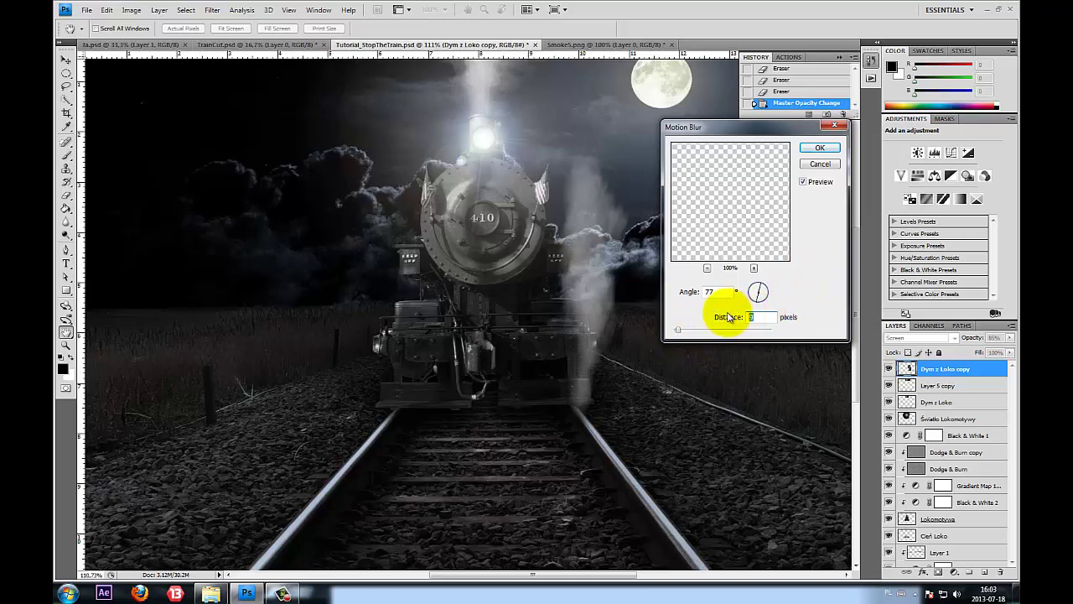
{"action": "type", "text": "1"}
{"action": "left_click_drag", "start_coordinate": [730, 317], "coordinate": [660, 314]}
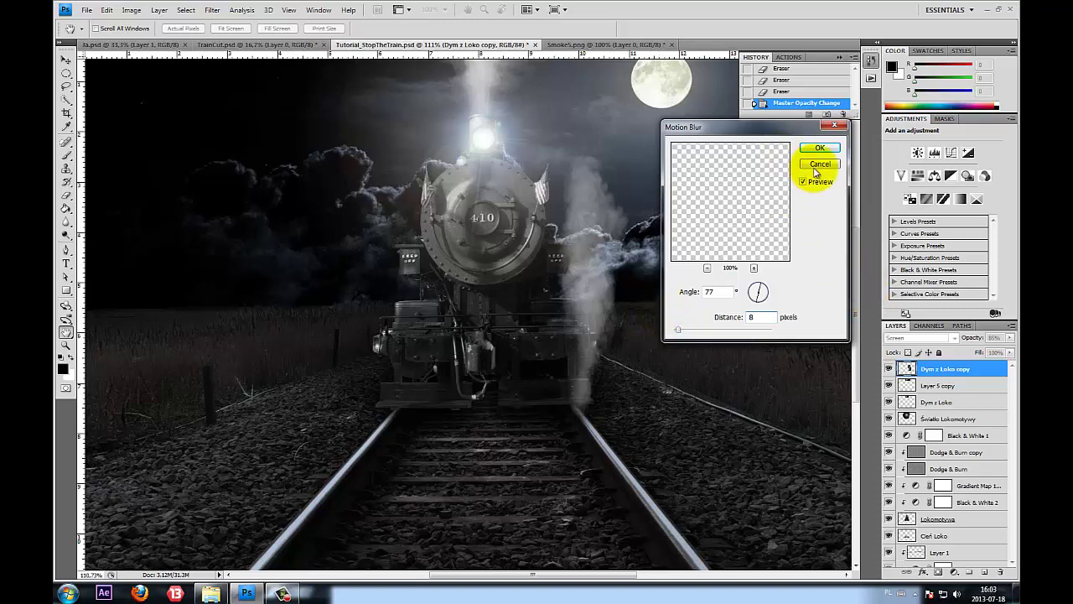
{"action": "left_click", "coordinate": [820, 149]}
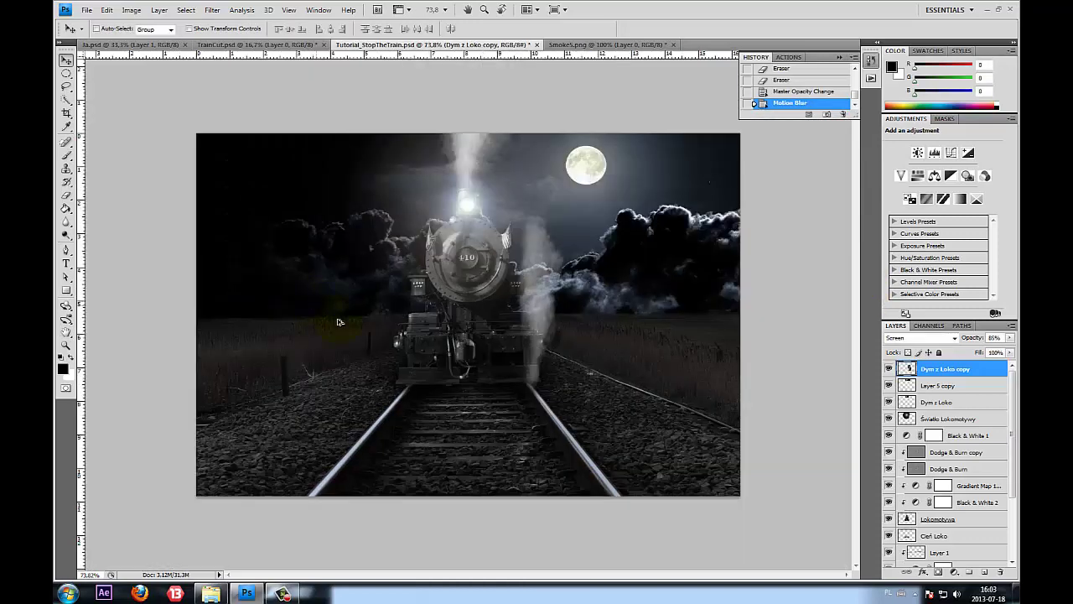
{"action": "scroll", "coordinate": [555, 414], "scroll_direction": "up", "scroll_amount": 1}
{"action": "scroll", "coordinate": [555, 415], "scroll_direction": "up", "scroll_amount": 2}
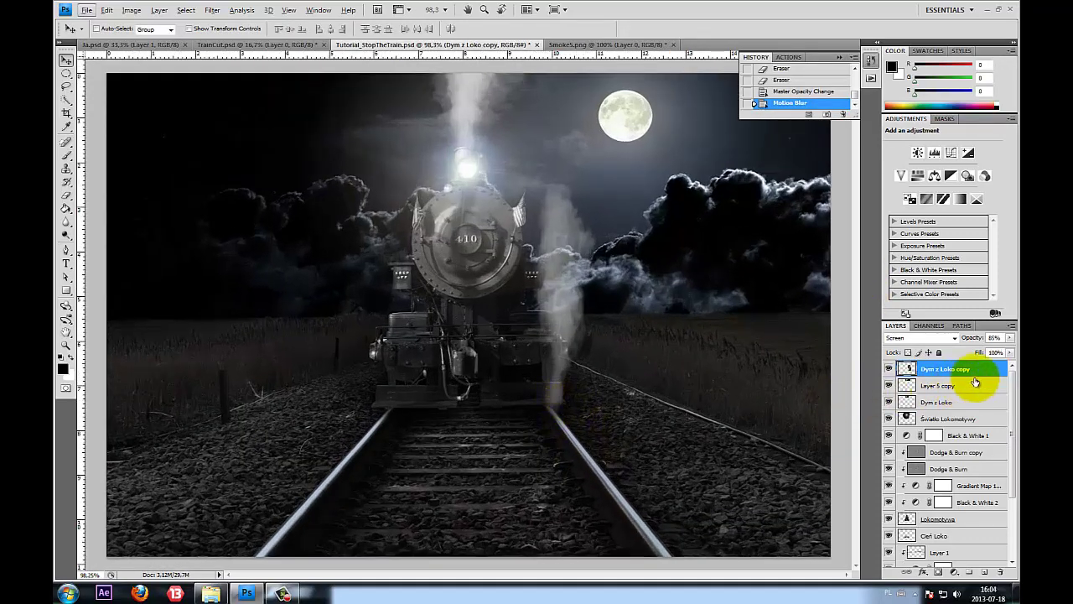
Duplicate the blurred smoke layer and move the copy beside the locomotive's left wheels
{"action": "left_click_drag", "start_coordinate": [978, 369], "coordinate": [960, 362]}
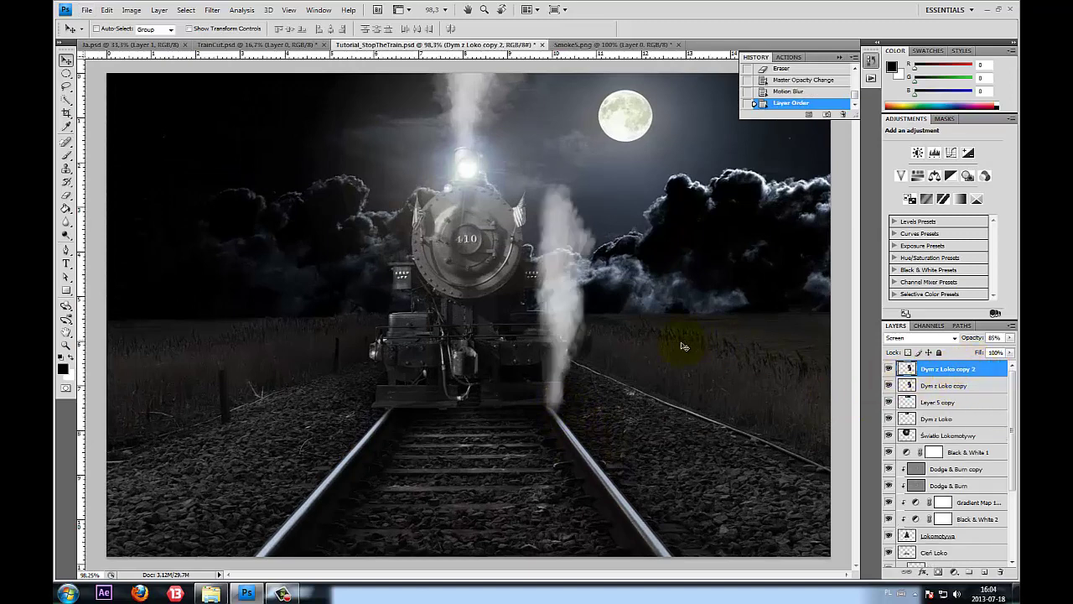
{"action": "mouse_move", "coordinate": [593, 312]}
{"action": "left_mouse_down"}
{"action": "mouse_move", "coordinate": [402, 304]}
{"action": "mouse_move", "coordinate": [553, 284]}
{"action": "mouse_move", "coordinate": [442, 353]}
{"action": "mouse_move", "coordinate": [456, 268]}
{"action": "mouse_move", "coordinate": [450, 304]}
{"action": "mouse_move", "coordinate": [432, 317]}
{"action": "mouse_move", "coordinate": [407, 312]}
{"action": "mouse_move", "coordinate": [402, 324]}
{"action": "mouse_move", "coordinate": [403, 312]}
{"action": "mouse_move", "coordinate": [406, 323]}
{"action": "left_mouse_up"}
{"action": "left_click_drag", "start_coordinate": [405, 320], "coordinate": [407, 325]}
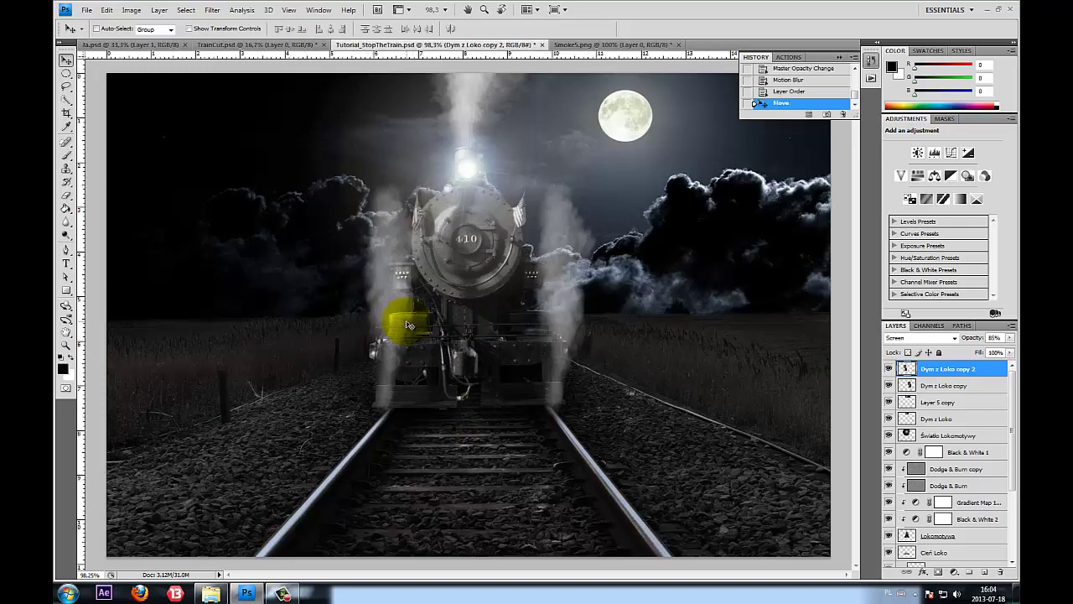
Flip the smoke copy horizontally and place it beside the locomotive's left front
{"action": "key", "text": "ctrl+t"}
{"action": "right_click", "coordinate": [401, 308]}
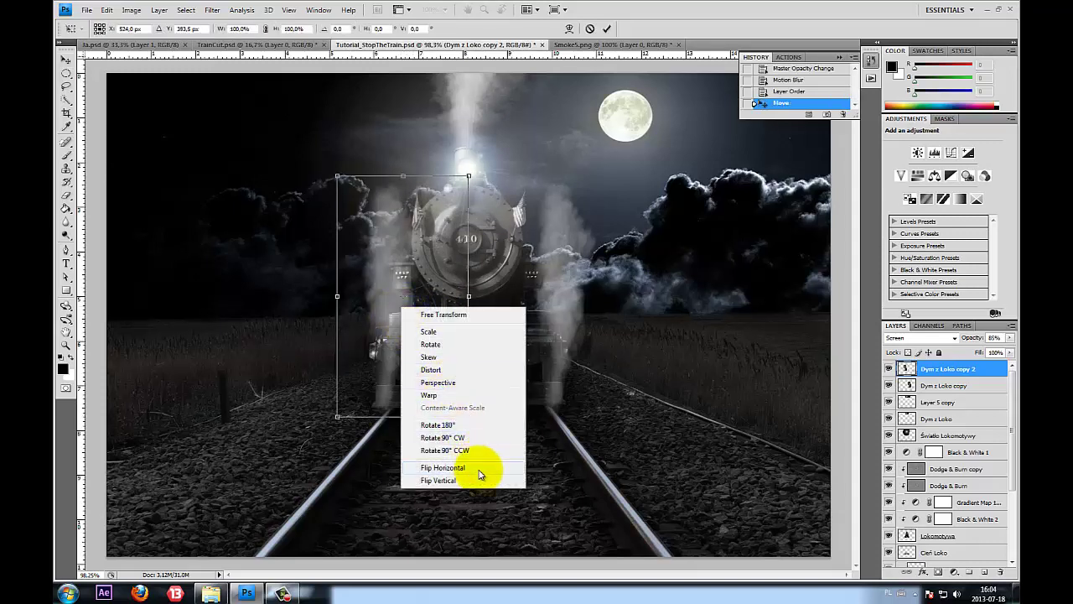
{"action": "left_click", "coordinate": [480, 475]}
{"action": "left_click_drag", "start_coordinate": [424, 384], "coordinate": [385, 392]}
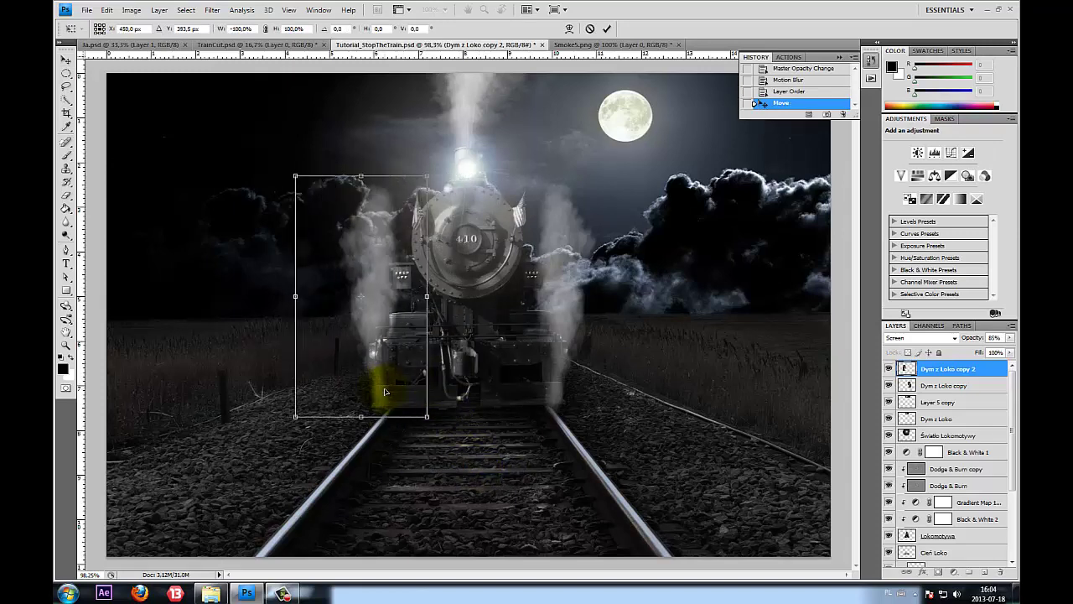
{"action": "left_click", "coordinate": [607, 29]}
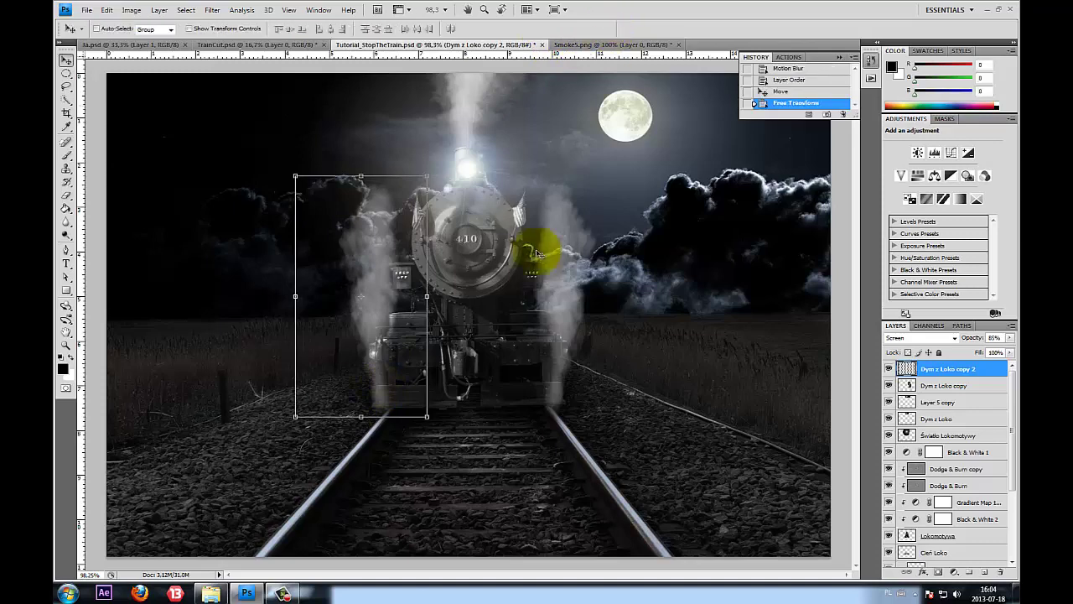
{"action": "scroll", "coordinate": [544, 453], "scroll_direction": "up", "scroll_amount": 2}
Erase the mirrored steam near the left rail with the Eraser
{"action": "scroll", "coordinate": [544, 453], "scroll_direction": "up", "scroll_amount": 2}
{"action": "left_click", "coordinate": [66, 195]}
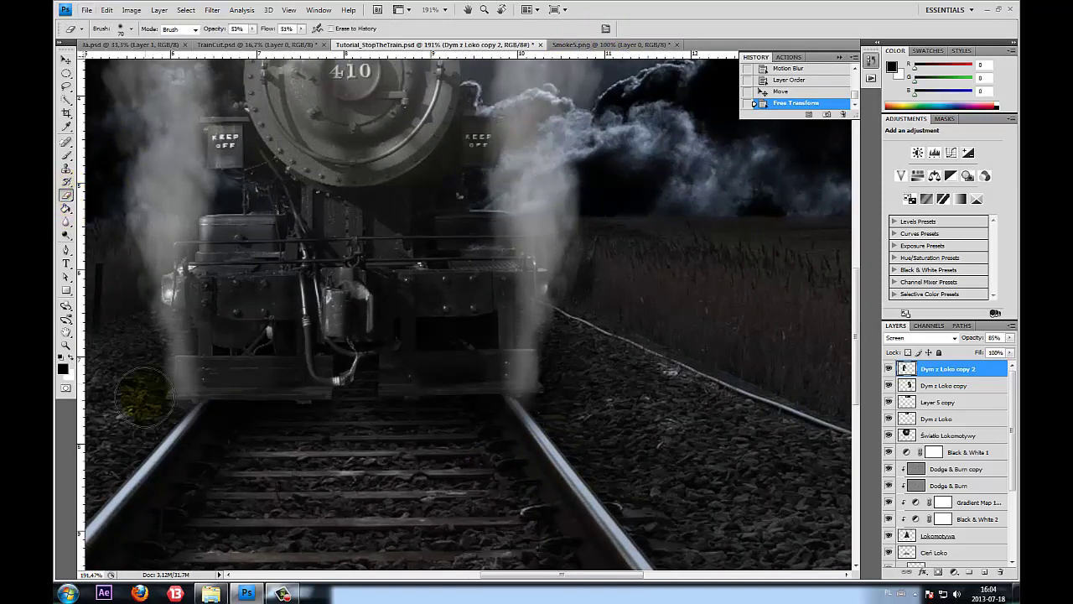
{"action": "mouse_move", "coordinate": [228, 411]}
{"action": "left_mouse_down"}
{"action": "mouse_move", "coordinate": [214, 379]}
{"action": "mouse_move", "coordinate": [196, 431]}
{"action": "left_mouse_up"}
{"action": "scroll", "coordinate": [180, 419], "scroll_direction": "down", "scroll_amount": 4}
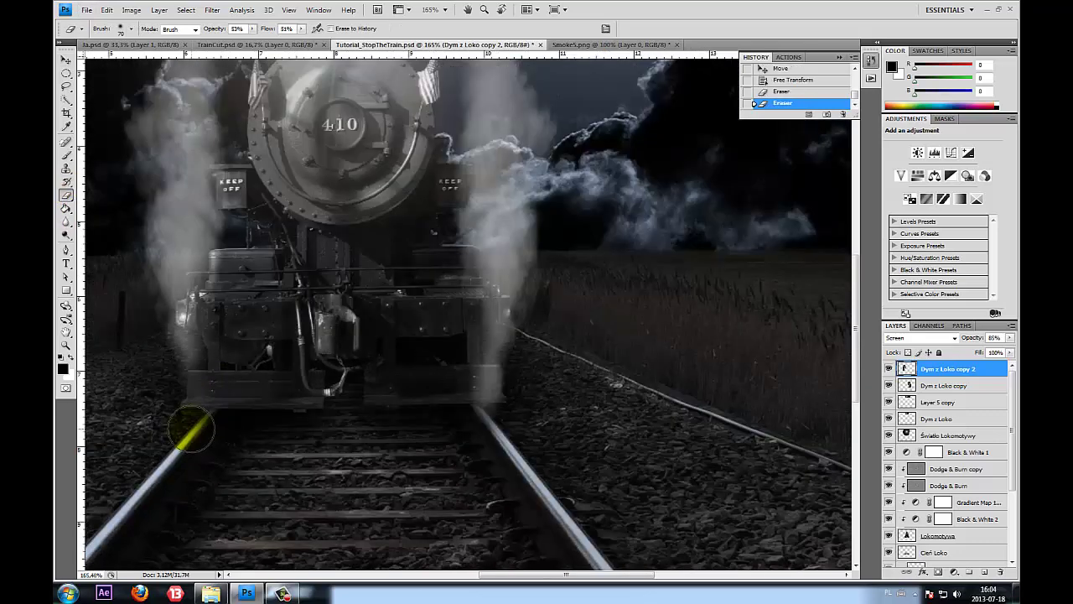
{"action": "scroll", "coordinate": [179, 408], "scroll_direction": "down", "scroll_amount": 1}
{"action": "scroll", "coordinate": [179, 407], "scroll_direction": "down", "scroll_amount": 2}
{"action": "scroll", "coordinate": [439, 395], "scroll_direction": "up", "scroll_amount": 1}
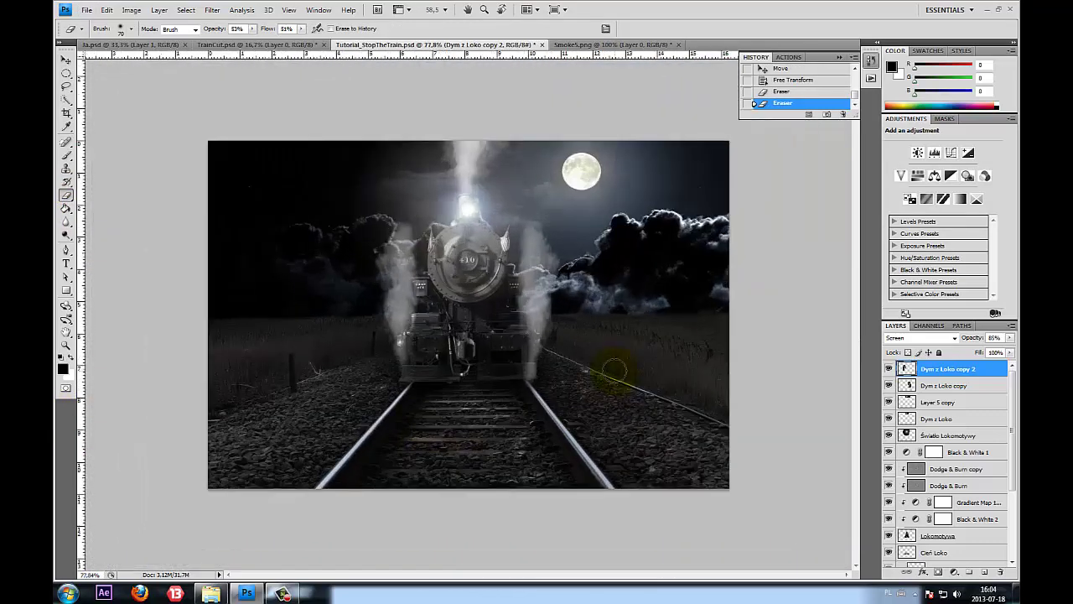
{"action": "scroll", "coordinate": [611, 371], "scroll_direction": "up", "scroll_amount": 1}
Widen the left steam wisp to 108.6%
{"action": "key", "text": "ctrl+t"}
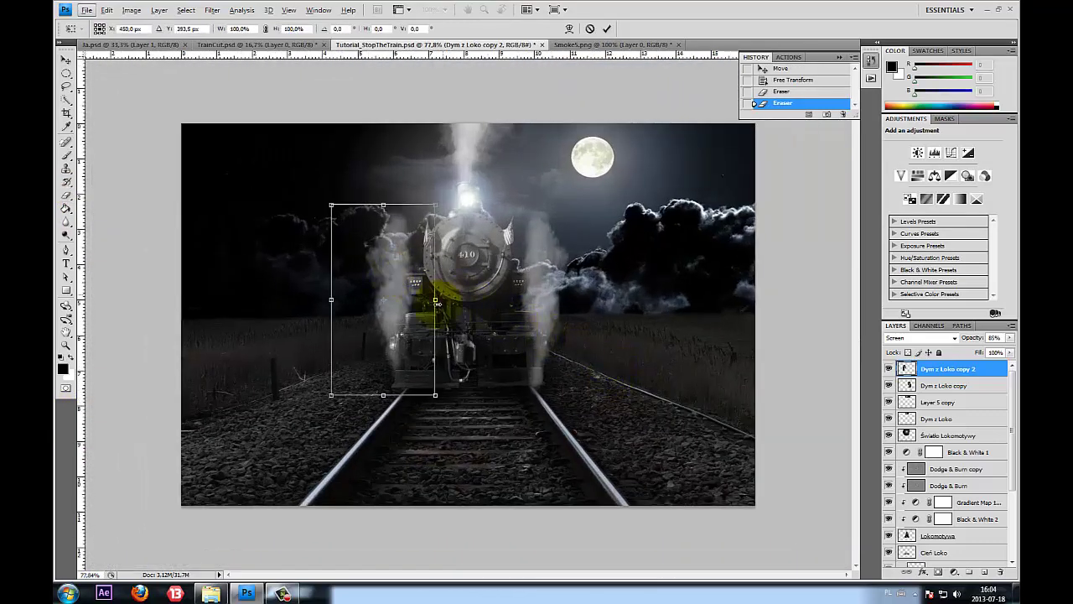
{"action": "left_click_drag", "start_coordinate": [331, 300], "coordinate": [323, 300]}
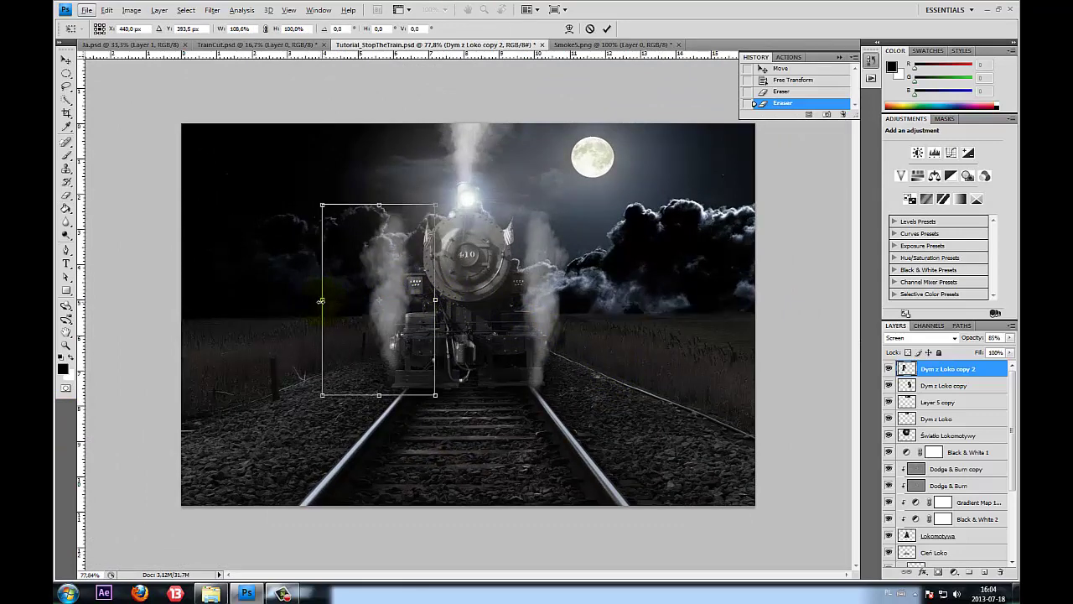
{"action": "left_click", "coordinate": [607, 28]}
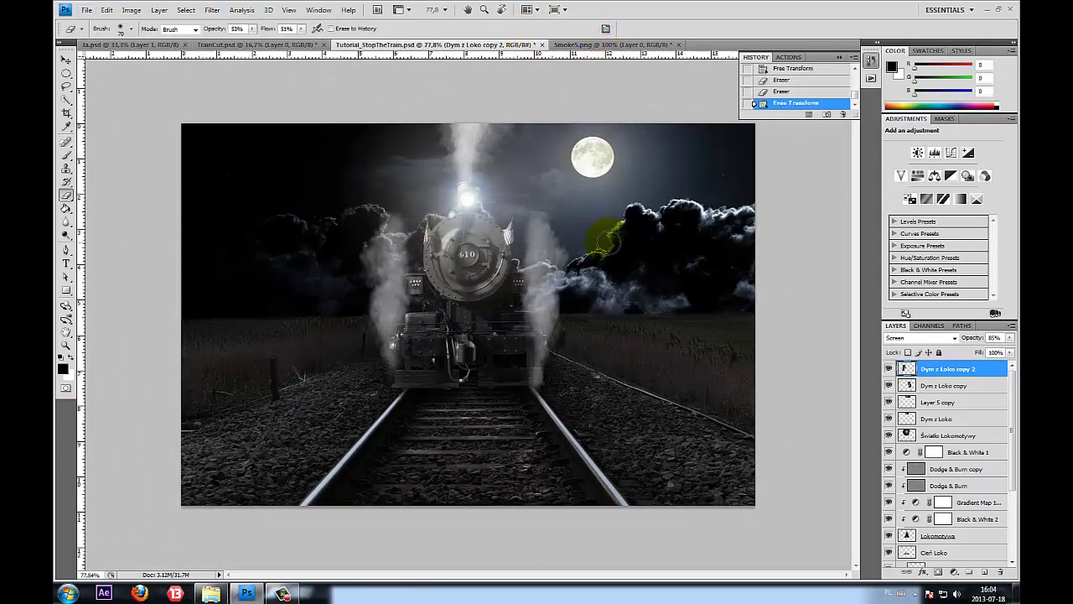
{"action": "scroll", "coordinate": [561, 299], "scroll_direction": "up", "scroll_amount": 1}
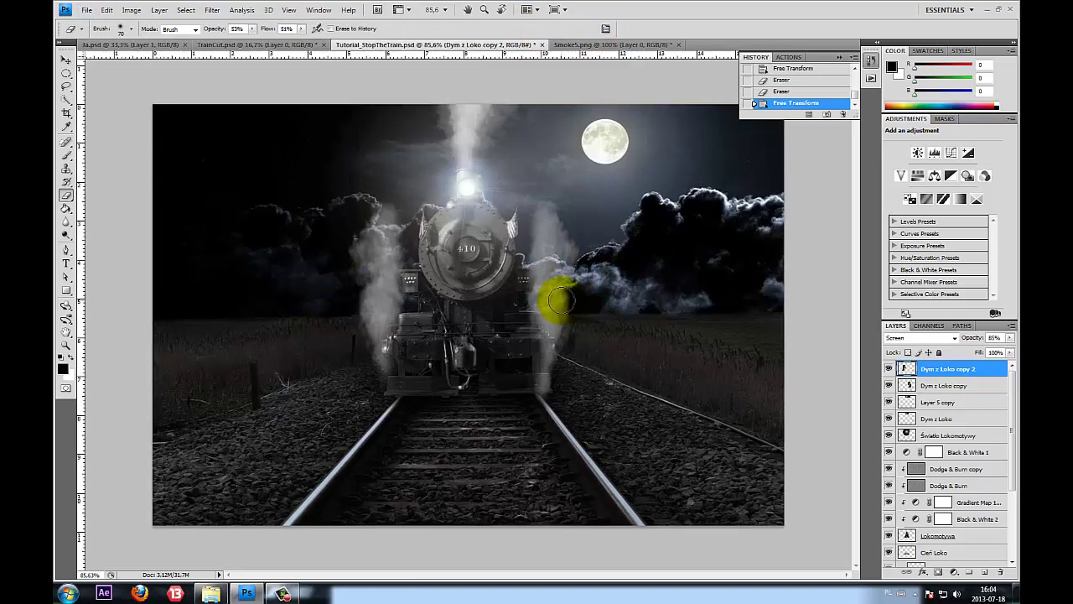
{"action": "scroll", "coordinate": [561, 298], "scroll_direction": "up", "scroll_amount": 2}
Shrink the left steam wisp to about 96% and nudge it two pixels right
{"action": "key", "text": "ctrl+t"}
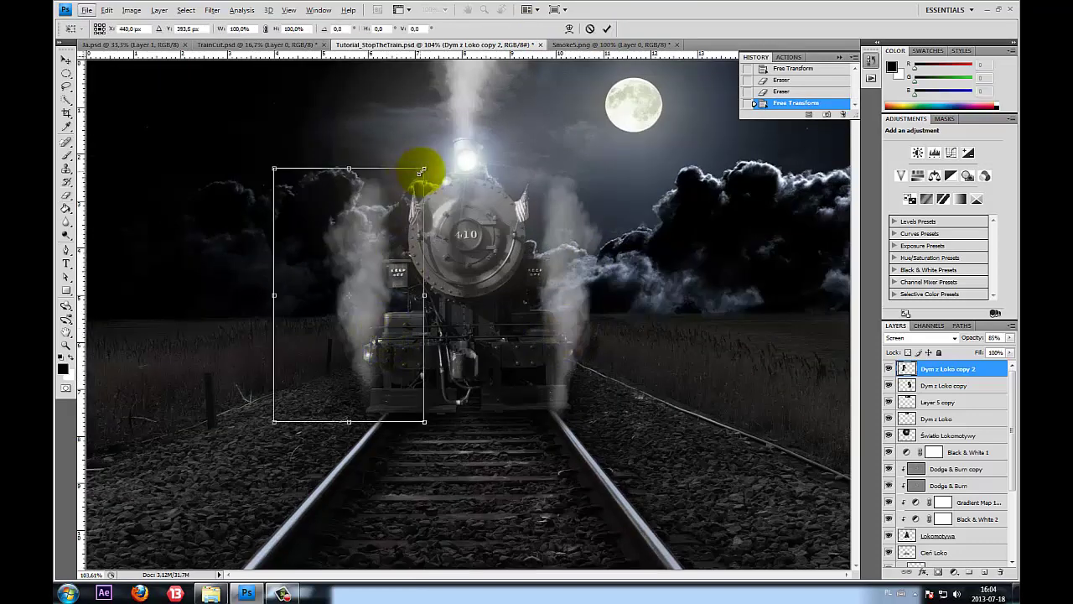
{"action": "left_click_drag", "start_coordinate": [426, 167], "coordinate": [414, 180]}
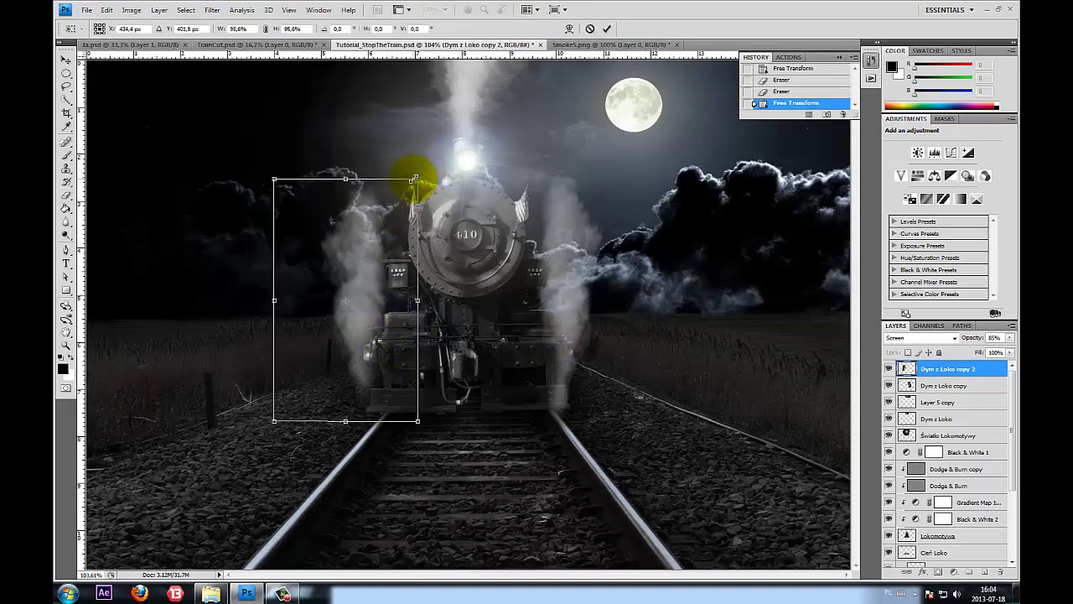
{"action": "key", "text": "Right"}
{"action": "key", "text": "Right"}
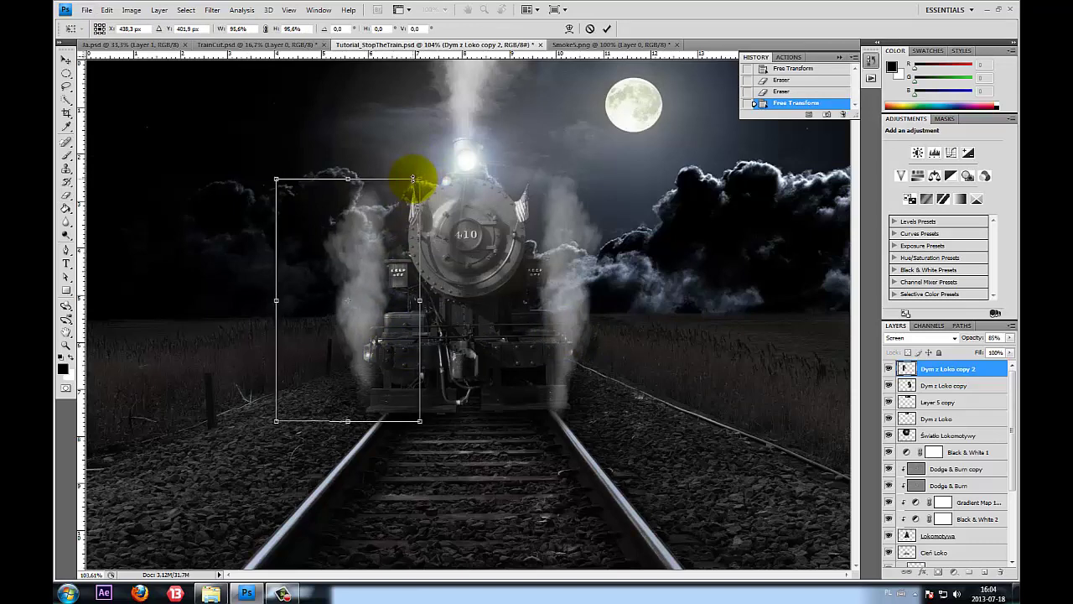
{"action": "key", "text": "Right"}
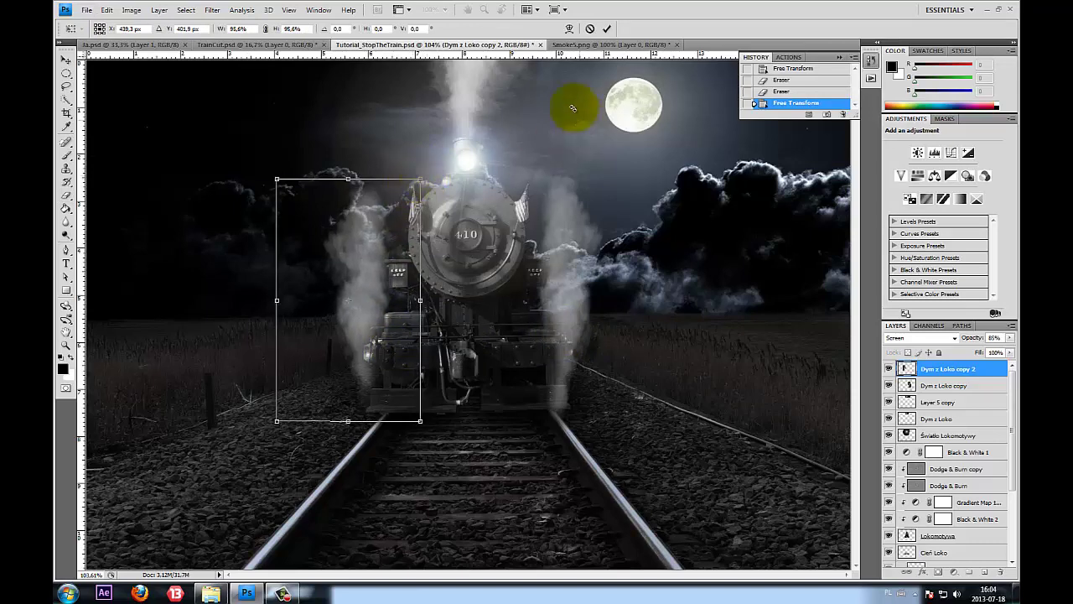
{"action": "left_click", "coordinate": [608, 28]}
{"action": "scroll", "coordinate": [603, 168], "scroll_direction": "down", "scroll_amount": 2}
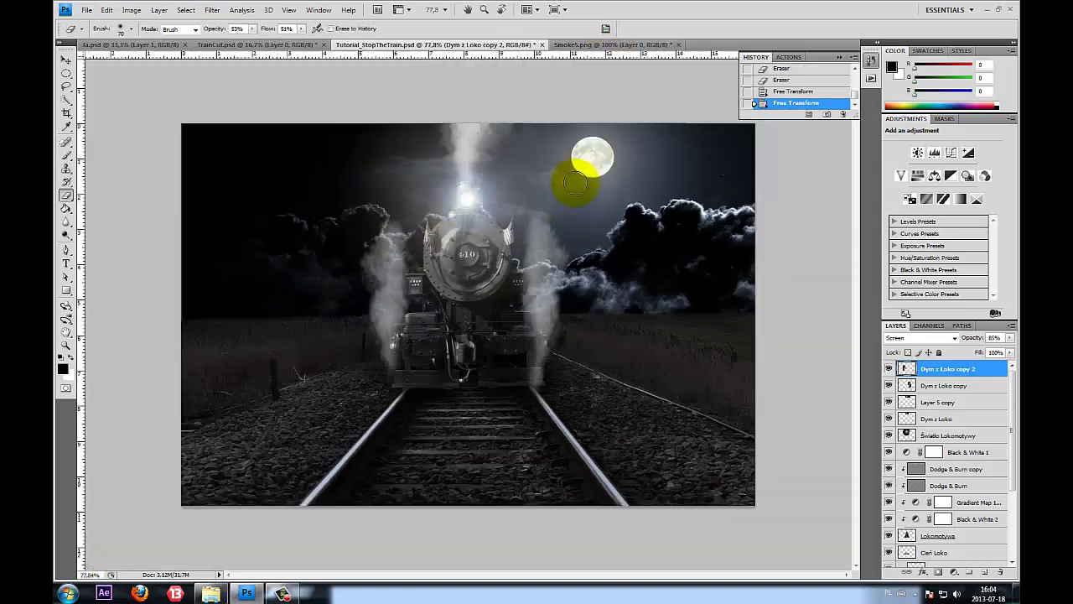
{"action": "scroll", "coordinate": [602, 390], "scroll_direction": "down", "scroll_amount": 1}
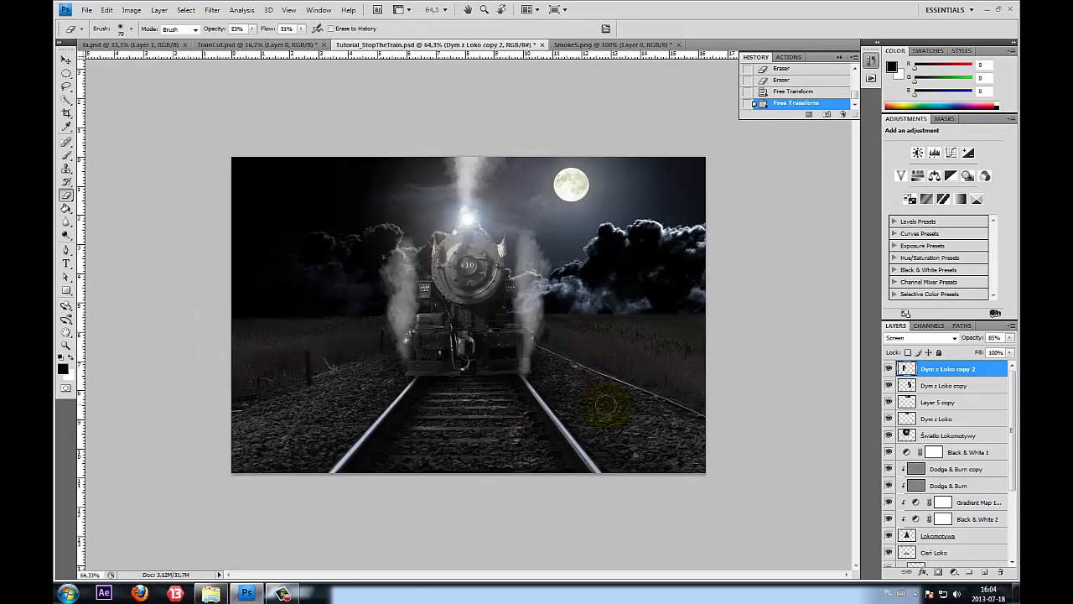
{"action": "scroll", "coordinate": [600, 391], "scroll_direction": "up", "scroll_amount": 1}
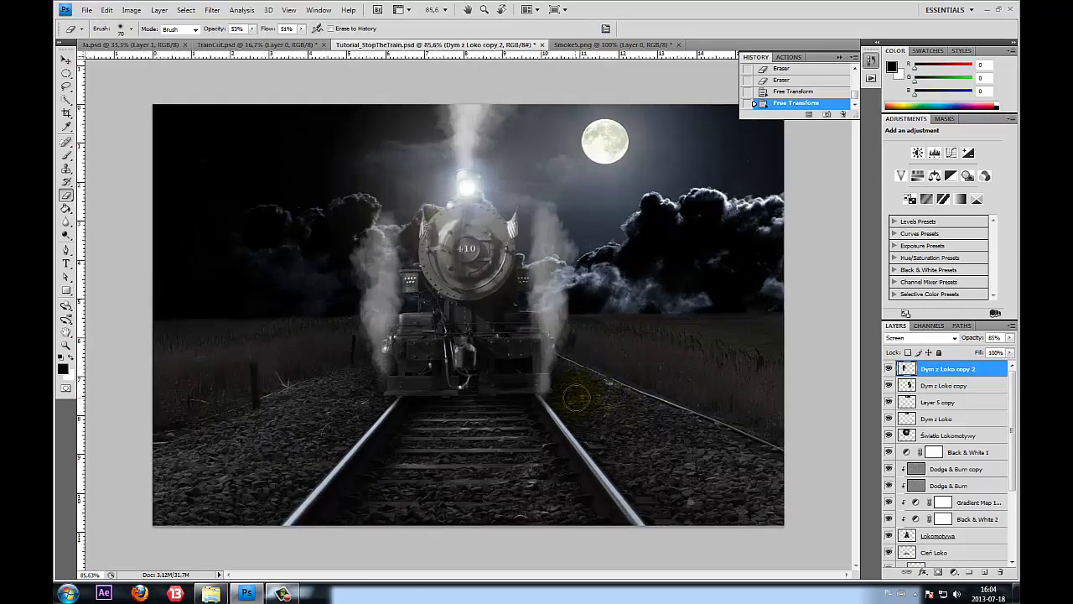
{"action": "scroll", "coordinate": [998, 503], "scroll_direction": "down", "scroll_amount": 2}
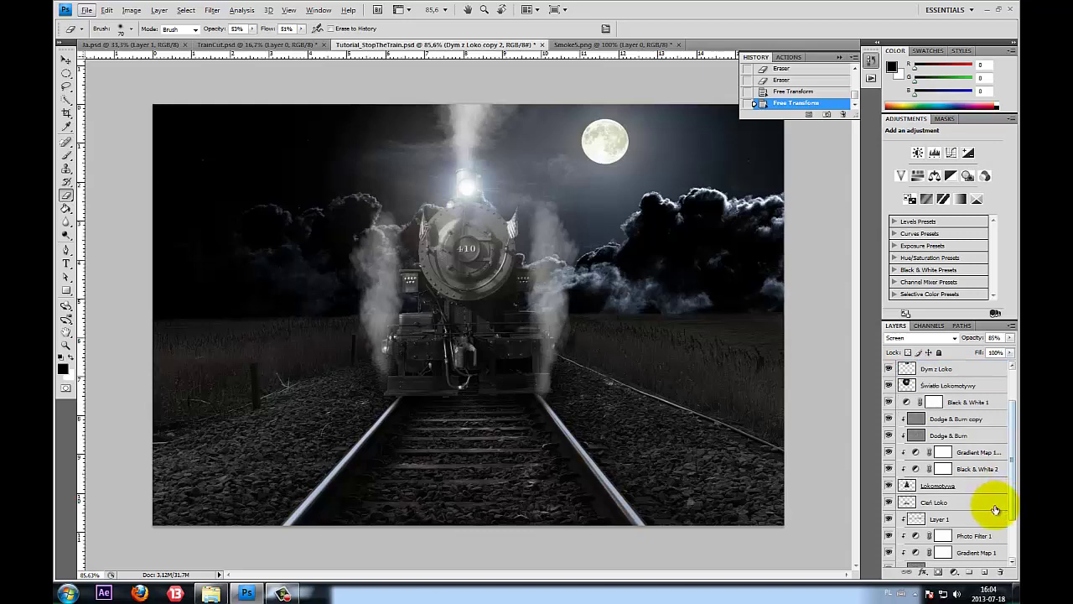
{"action": "scroll", "coordinate": [990, 495], "scroll_direction": "down", "scroll_amount": 3}
Apply a 90°, 2-pixel Motion Blur to the Lokomotywa layer, then step back in History
{"action": "left_click", "coordinate": [990, 440]}
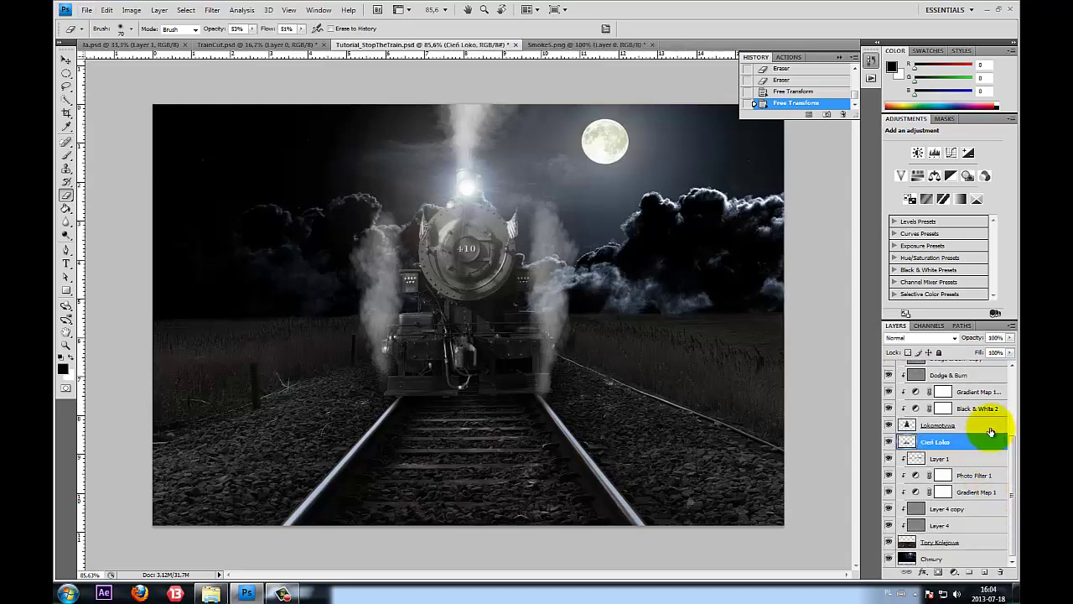
{"action": "left_click", "coordinate": [989, 428]}
{"action": "left_click", "coordinate": [213, 9]}
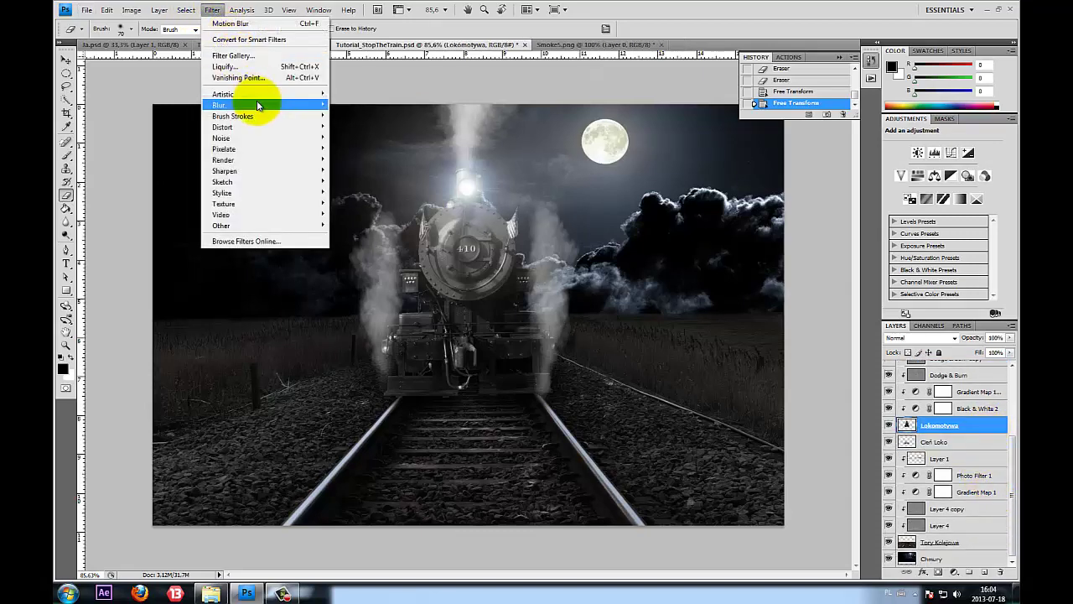
{"action": "left_click", "coordinate": [361, 170]}
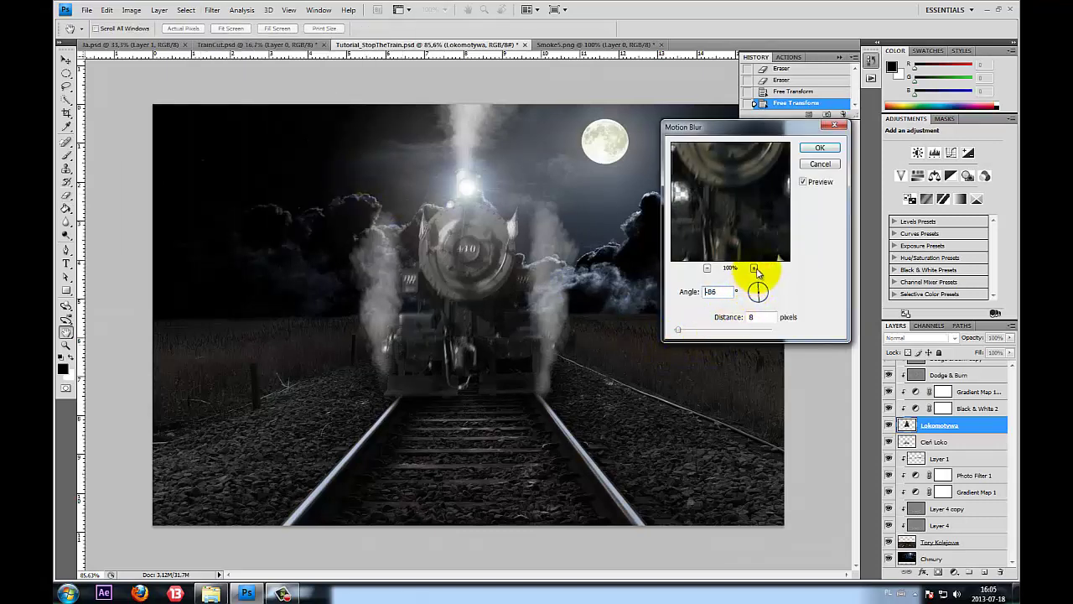
{"action": "double_click", "coordinate": [710, 291]}
{"action": "type", "text": "90"}
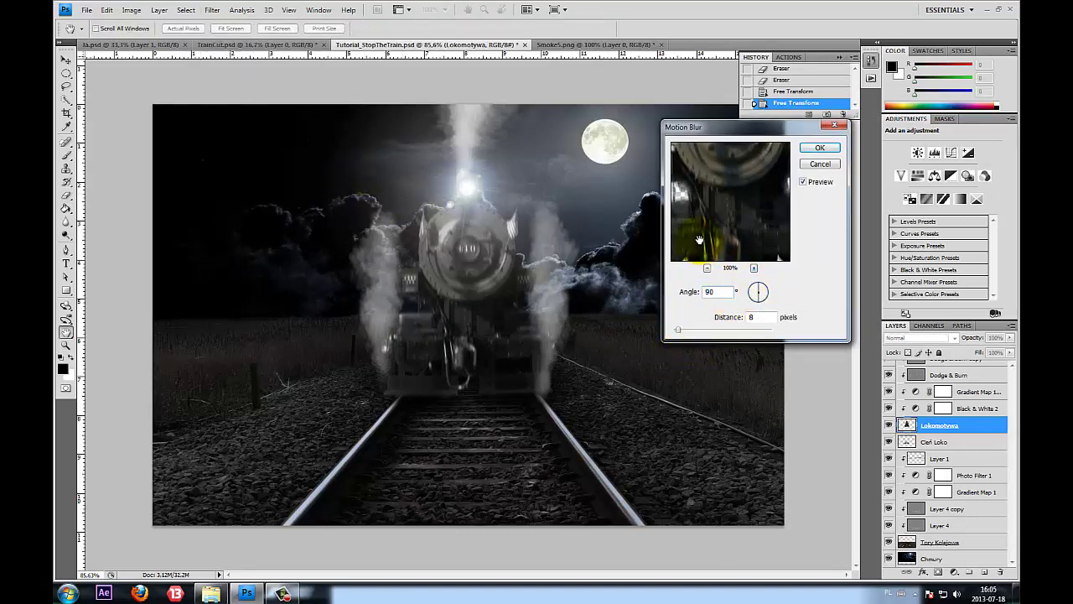
{"action": "double_click", "coordinate": [761, 316]}
{"action": "type", "text": "2"}
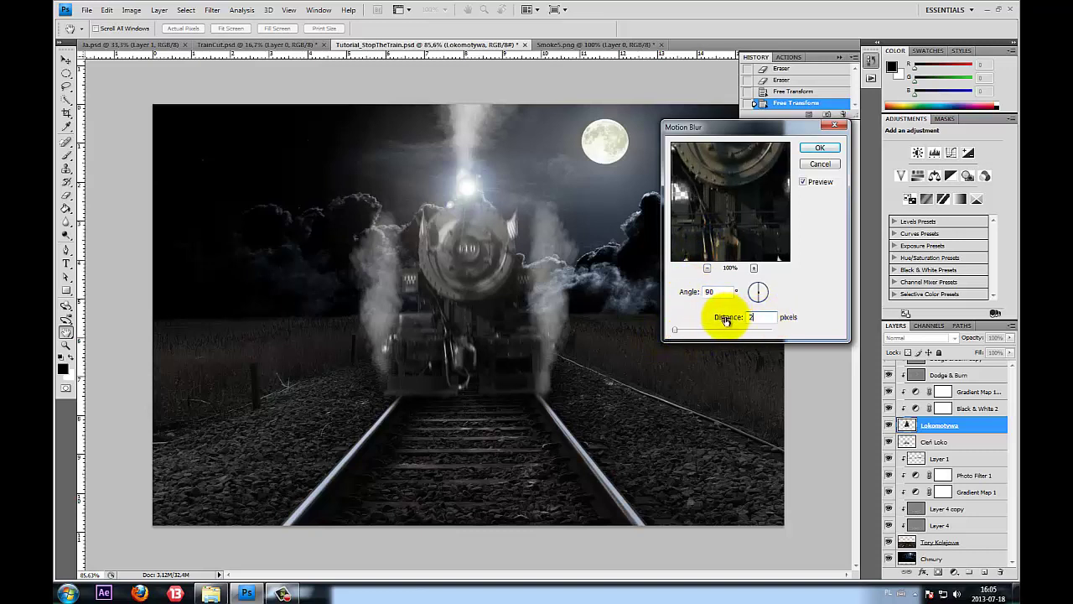
{"action": "left_click", "coordinate": [726, 317]}
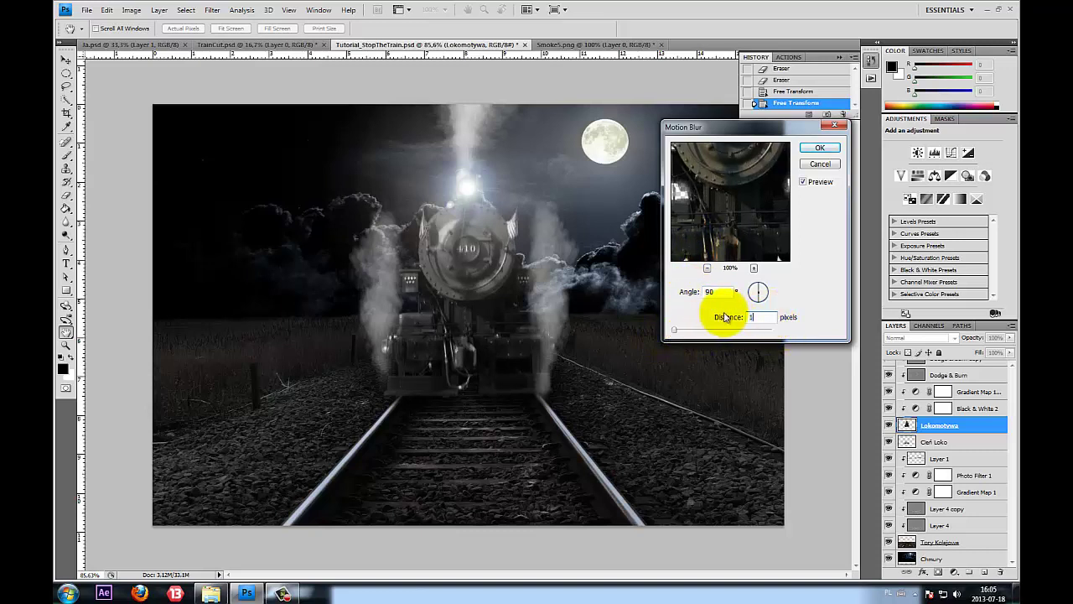
{"action": "left_click", "coordinate": [822, 148]}
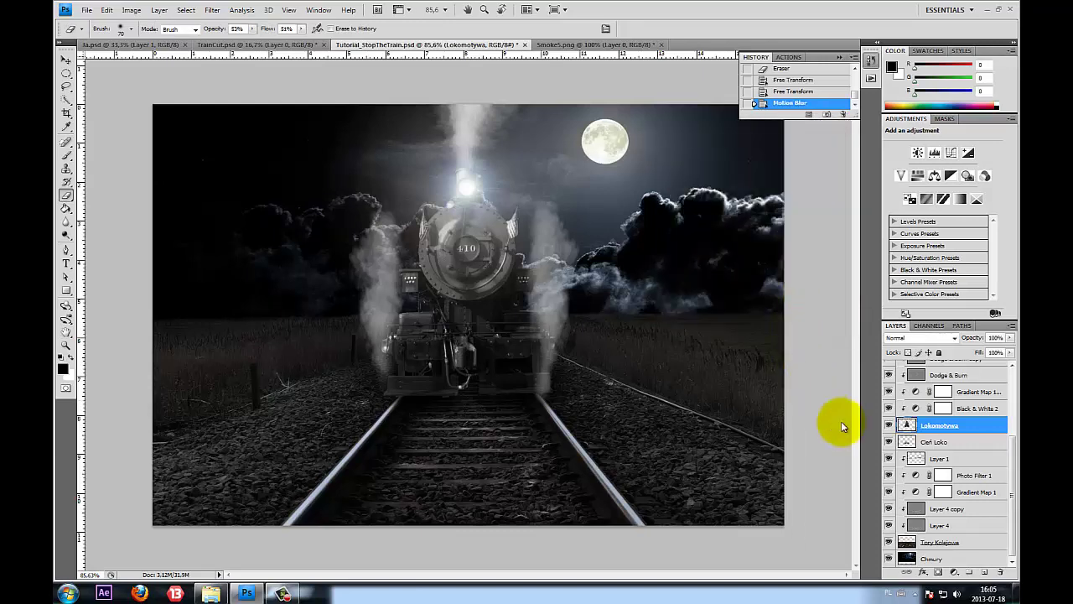
{"action": "left_click", "coordinate": [804, 92]}
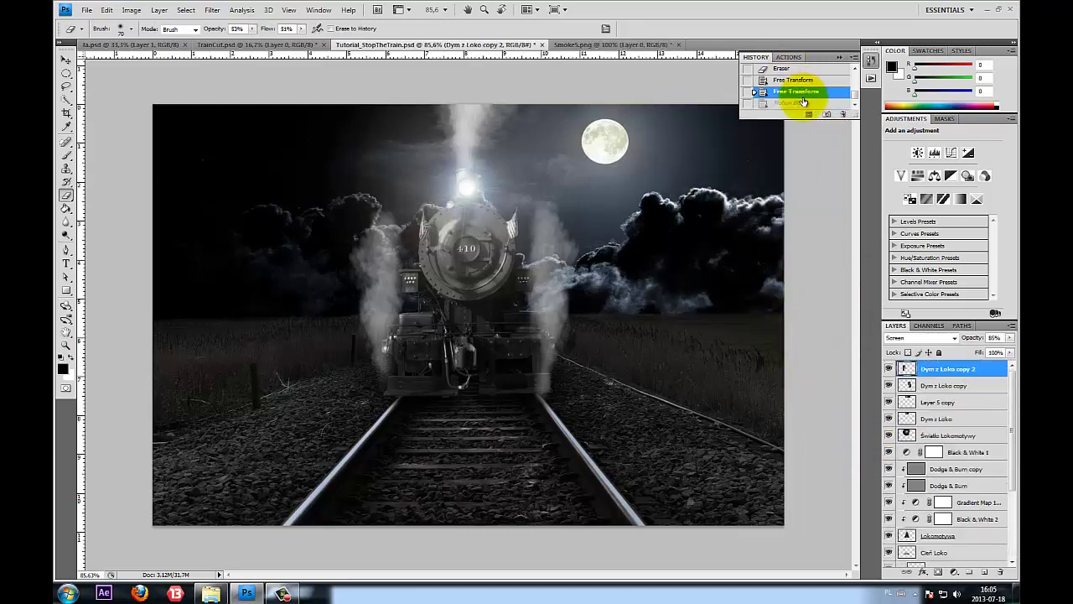
Restore the Motion Blur history state on the locomotive
{"action": "left_click", "coordinate": [792, 102]}
{"action": "scroll", "coordinate": [671, 283], "scroll_direction": "down", "scroll_amount": 1}
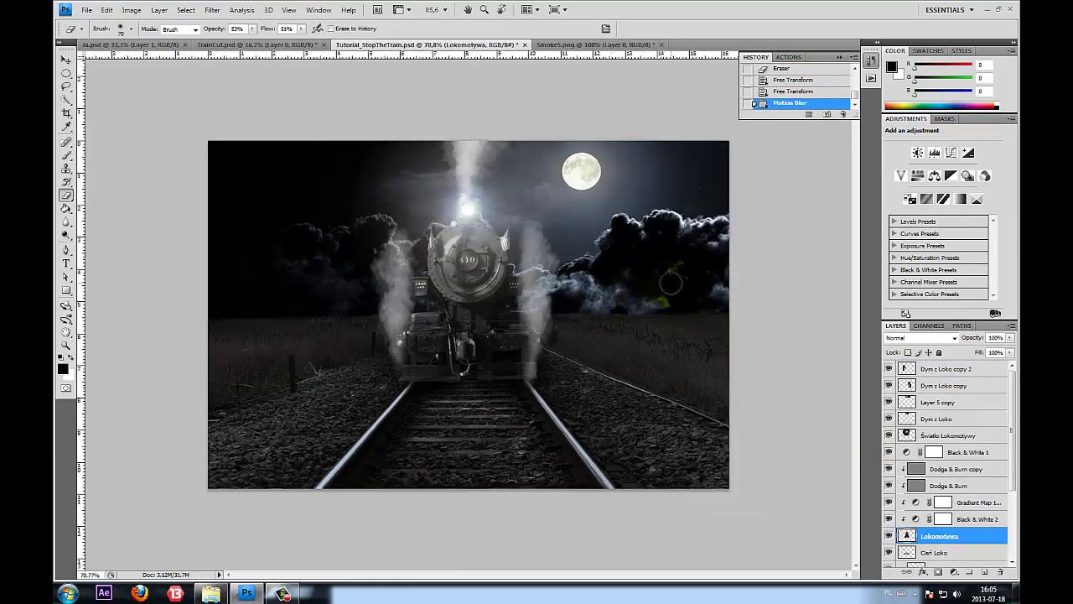
{"action": "scroll", "coordinate": [680, 323], "scroll_direction": "up", "scroll_amount": 1}
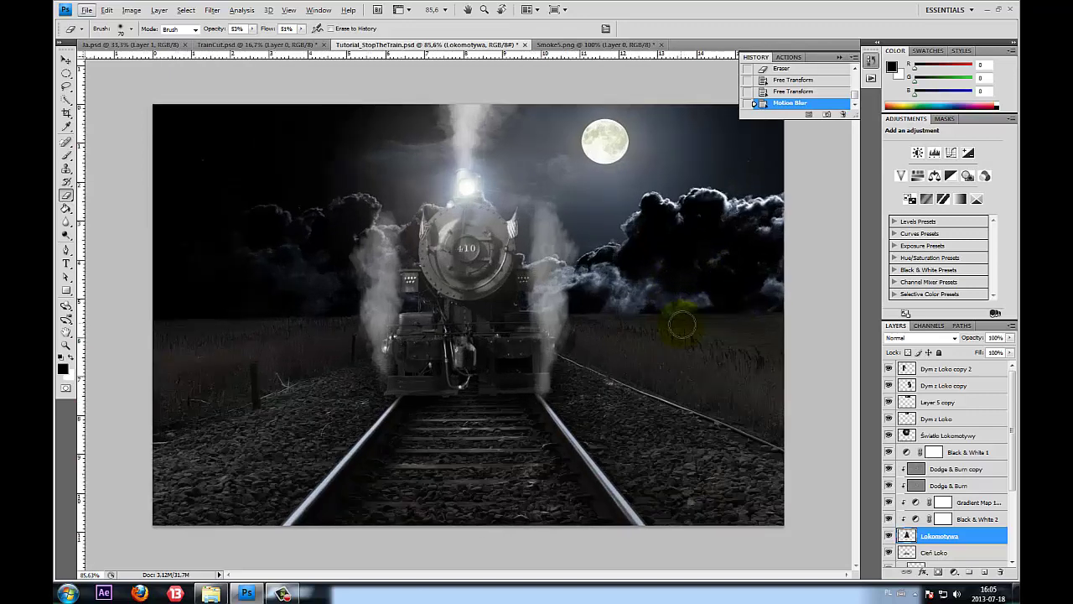
{"action": "scroll", "coordinate": [680, 323], "scroll_direction": "down", "scroll_amount": 1}
{"action": "scroll", "coordinate": [683, 332], "scroll_direction": "down", "scroll_amount": 1}
{"action": "scroll", "coordinate": [688, 338], "scroll_direction": "up", "scroll_amount": 2}
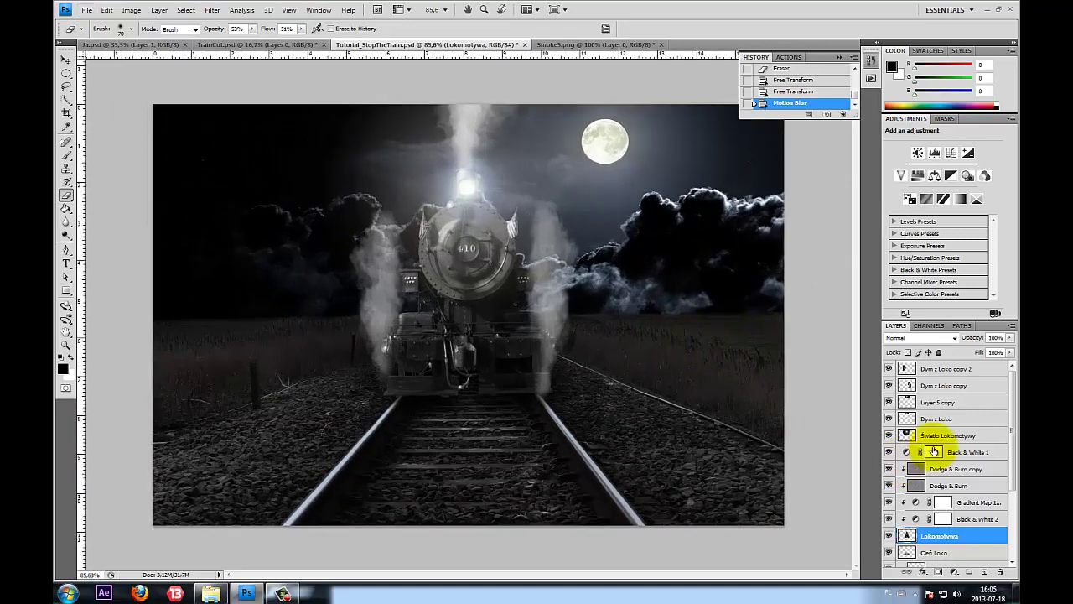
Select the Dym z Loko copy 2 layer and zoom in on the right rail
{"action": "left_click", "coordinate": [952, 369]}
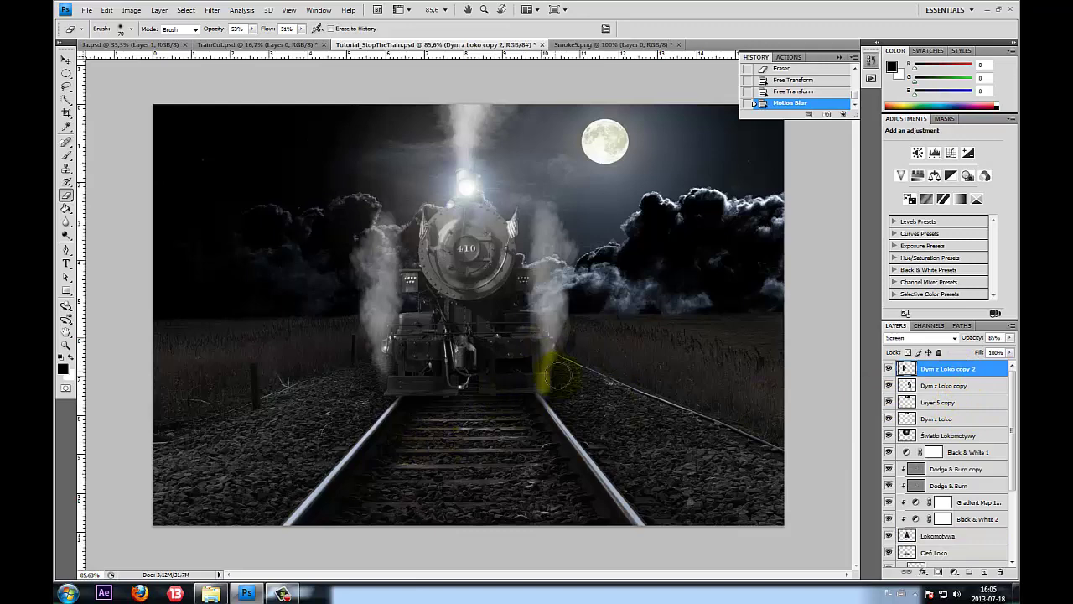
{"action": "scroll", "coordinate": [556, 375], "scroll_direction": "up", "scroll_amount": 1}
{"action": "scroll", "coordinate": [556, 402], "scroll_direction": "up", "scroll_amount": 2}
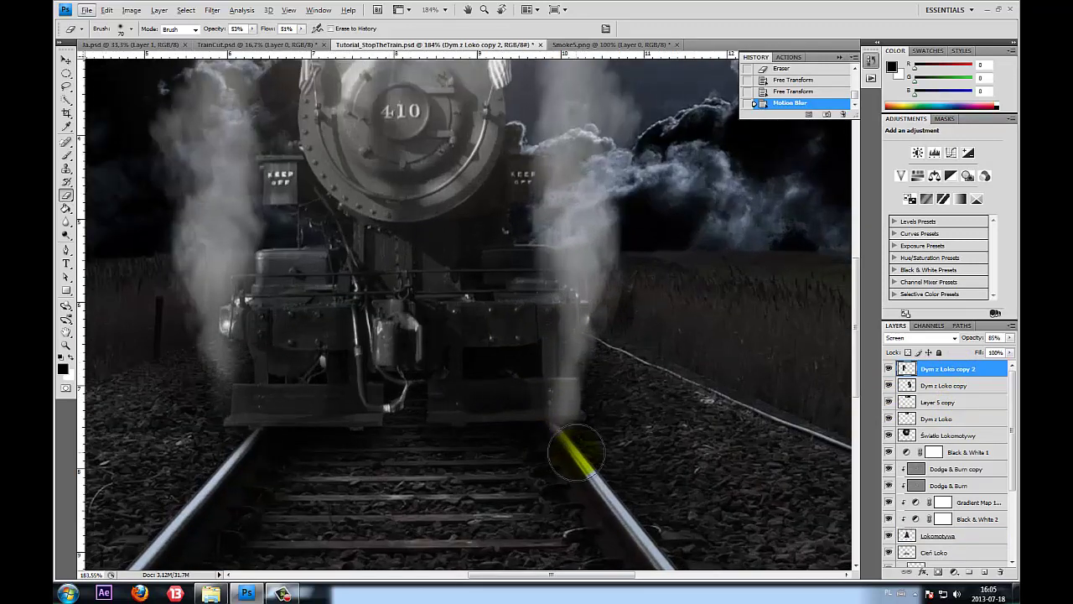
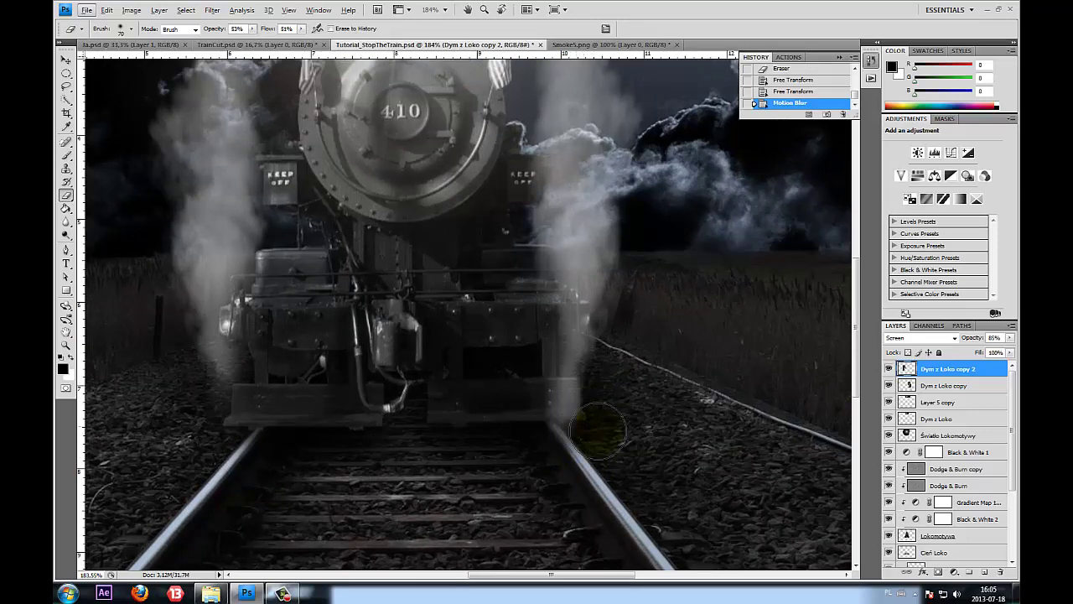
Erase the bottom of the Dym z Loko copy 2 smoke under the locomotive and along the right rail
{"action": "left_click_drag", "start_coordinate": [566, 405], "coordinate": [513, 427]}
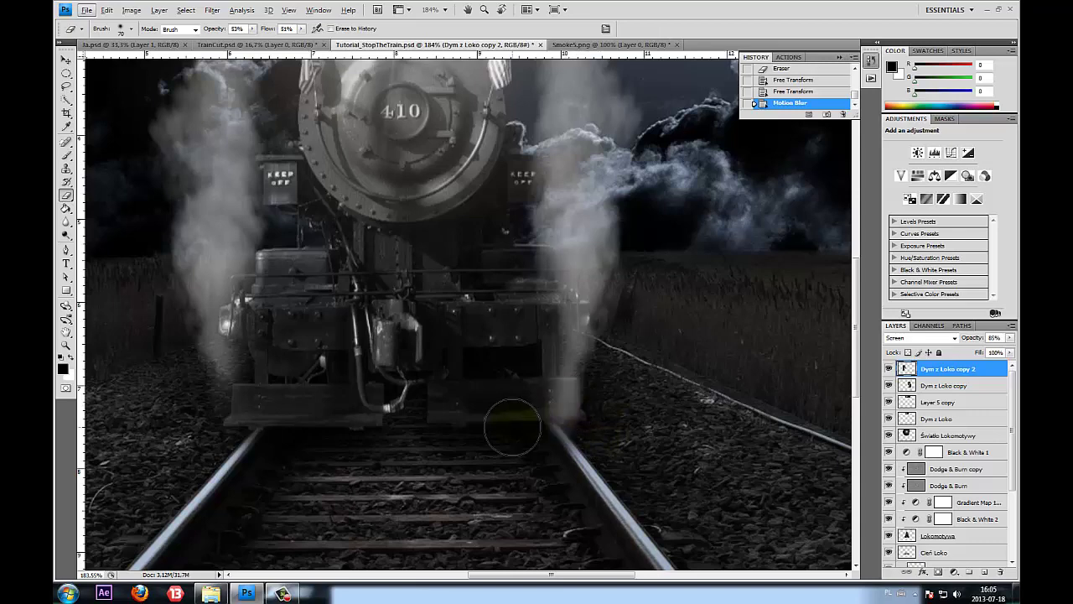
{"action": "scroll", "coordinate": [508, 432], "scroll_direction": "up", "scroll_amount": 2}
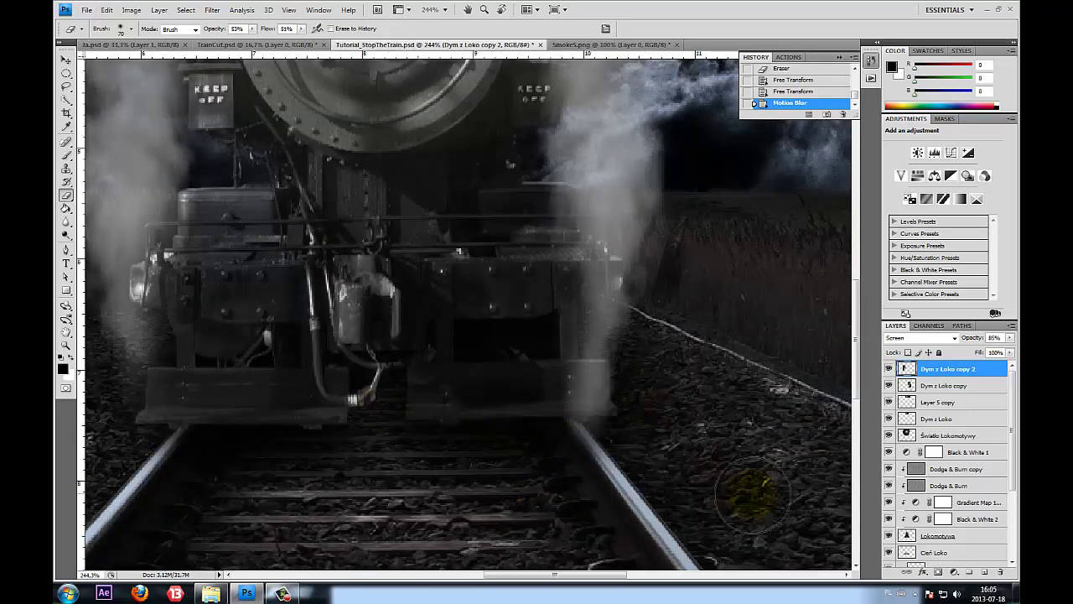
{"action": "left_click_drag", "start_coordinate": [577, 489], "coordinate": [652, 471]}
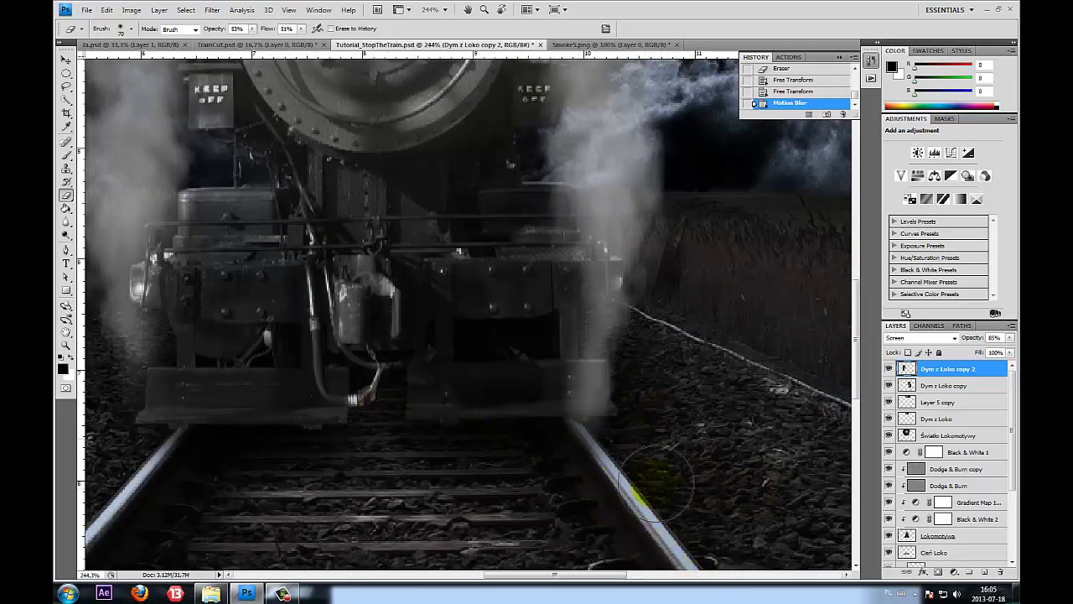
{"action": "scroll", "coordinate": [675, 449], "scroll_direction": "down", "scroll_amount": 1}
{"action": "scroll", "coordinate": [688, 443], "scroll_direction": "down", "scroll_amount": 1}
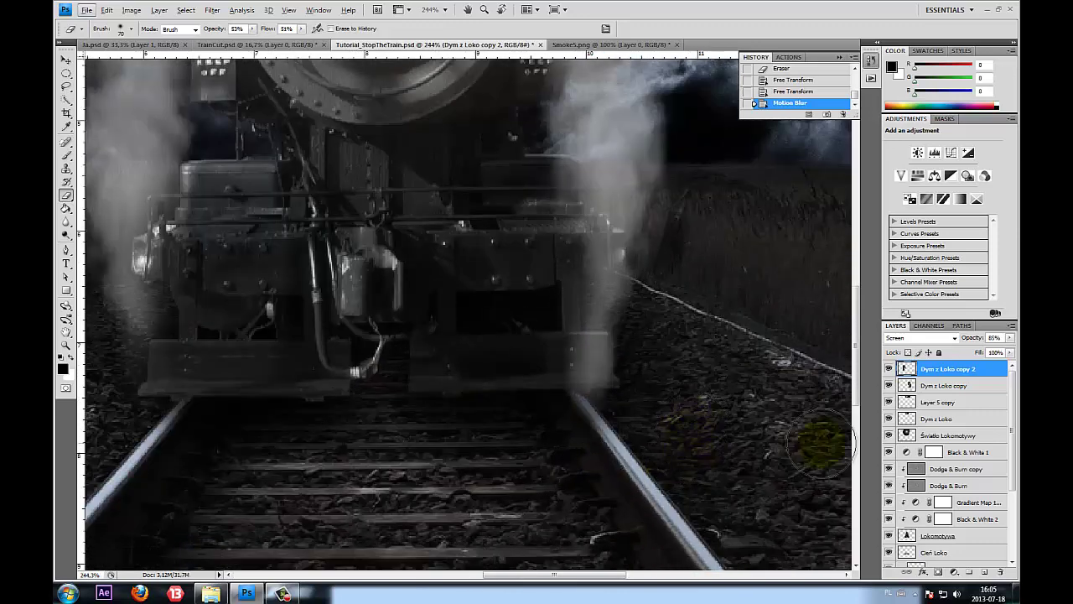
{"action": "scroll", "coordinate": [817, 432], "scroll_direction": "down", "scroll_amount": 1}
{"action": "scroll", "coordinate": [761, 450], "scroll_direction": "down", "scroll_amount": 1}
{"action": "scroll", "coordinate": [650, 491], "scroll_direction": "down", "scroll_amount": 1}
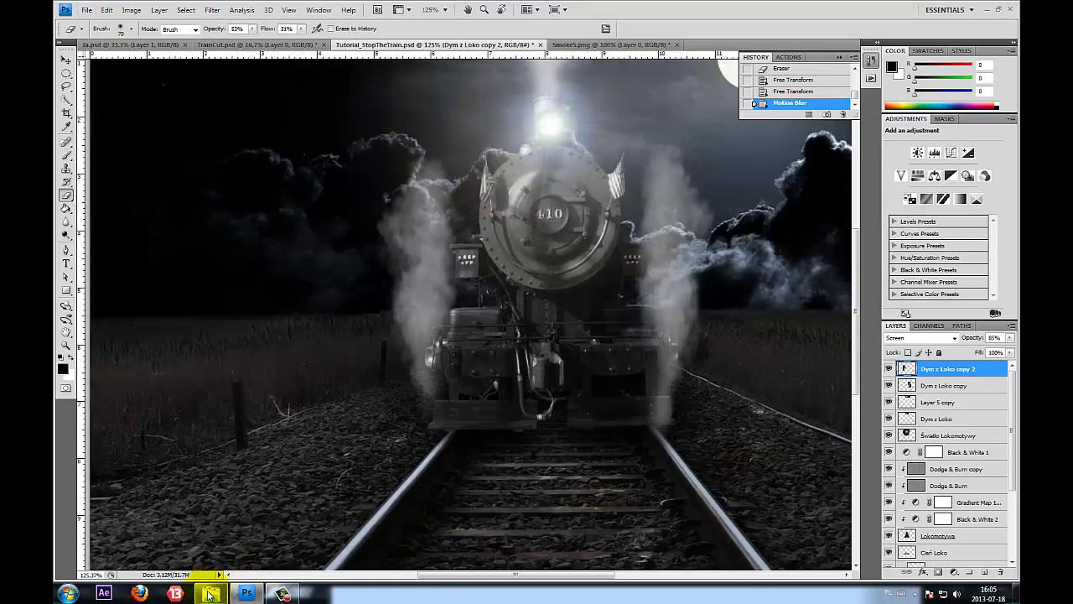
{"action": "scroll", "coordinate": [663, 411], "scroll_direction": "down", "scroll_amount": 1}
{"action": "left_click_drag", "start_coordinate": [545, 330], "coordinate": [534, 397]}
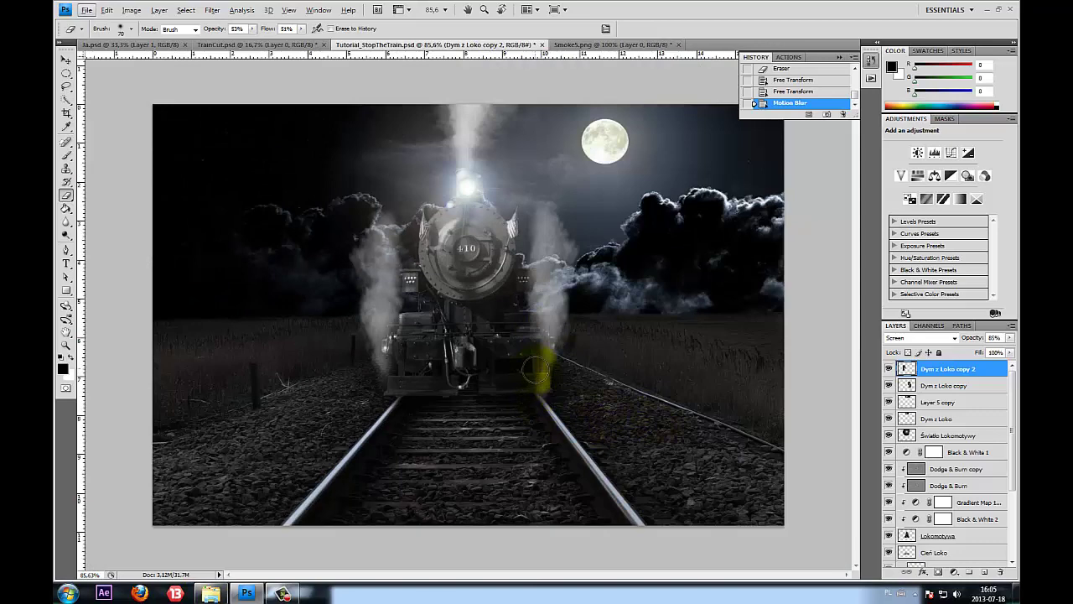
Open the sparks photo from Explorer in Photoshop and convert its Background into Layer 0
{"action": "left_click", "coordinate": [210, 593]}
{"action": "left_click", "coordinate": [594, 369]}
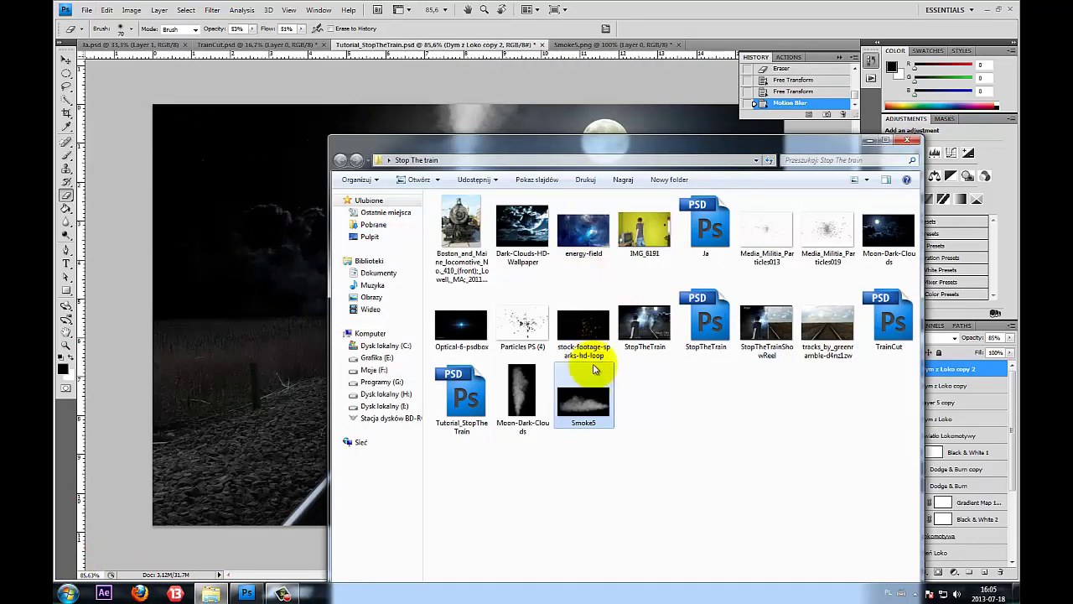
{"action": "left_click_drag", "start_coordinate": [587, 327], "coordinate": [287, 277]}
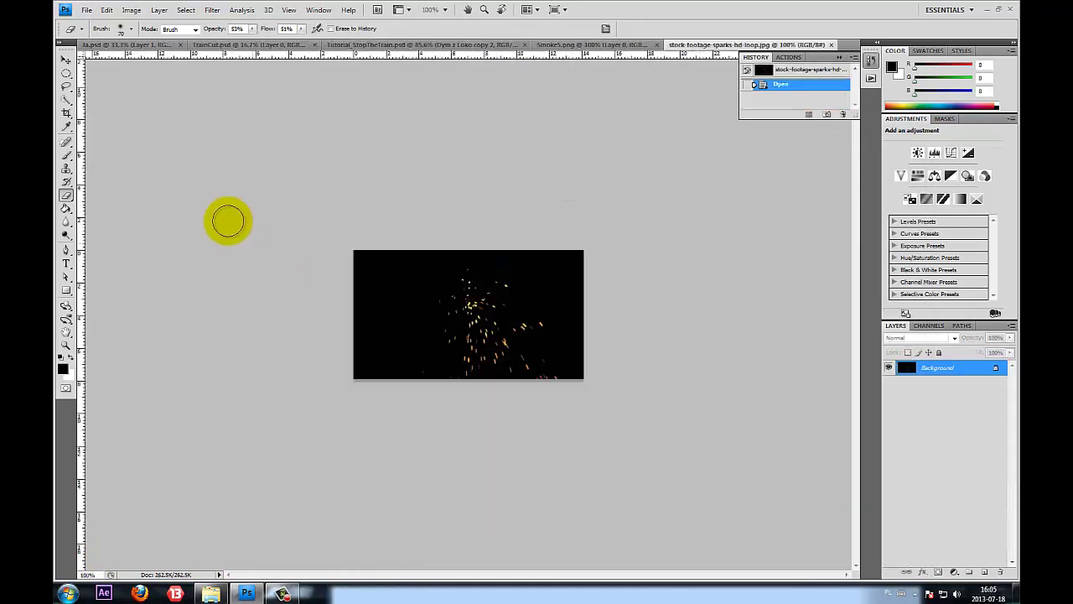
{"action": "left_click", "coordinate": [67, 61]}
{"action": "scroll", "coordinate": [417, 301], "scroll_direction": "up", "scroll_amount": 2}
{"action": "scroll", "coordinate": [458, 333], "scroll_direction": "up", "scroll_amount": 2}
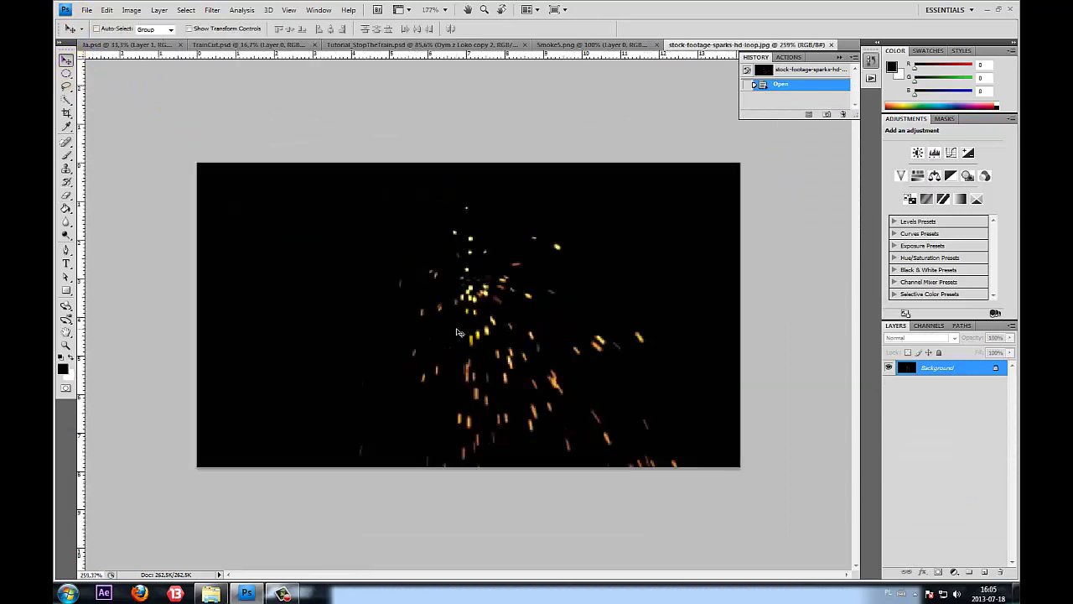
{"action": "scroll", "coordinate": [458, 333], "scroll_direction": "up", "scroll_amount": 1}
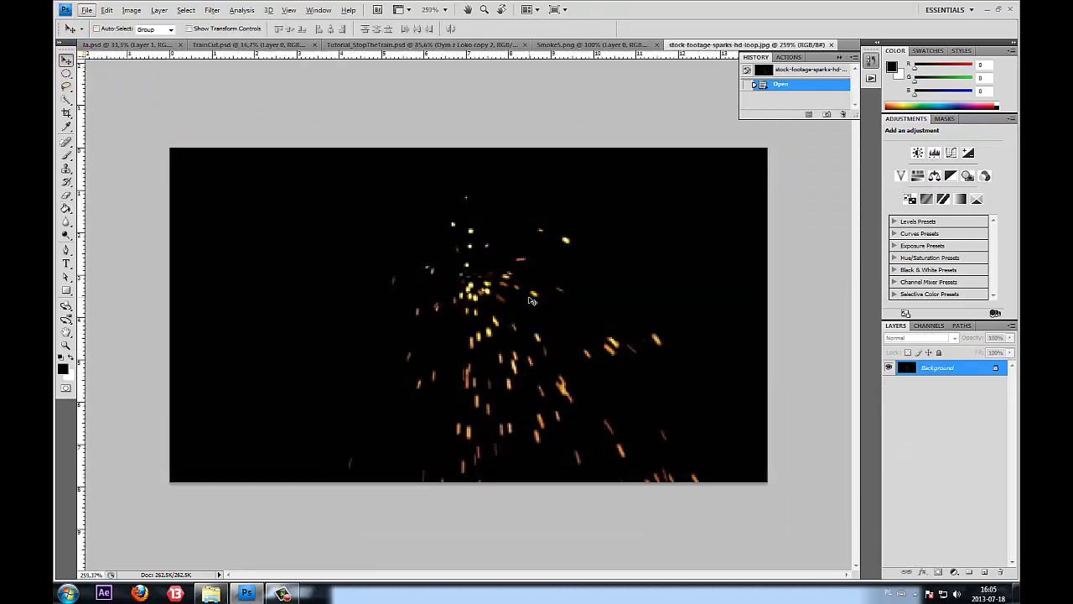
{"action": "double_click", "coordinate": [959, 367]}
{"action": "left_click", "coordinate": [634, 191]}
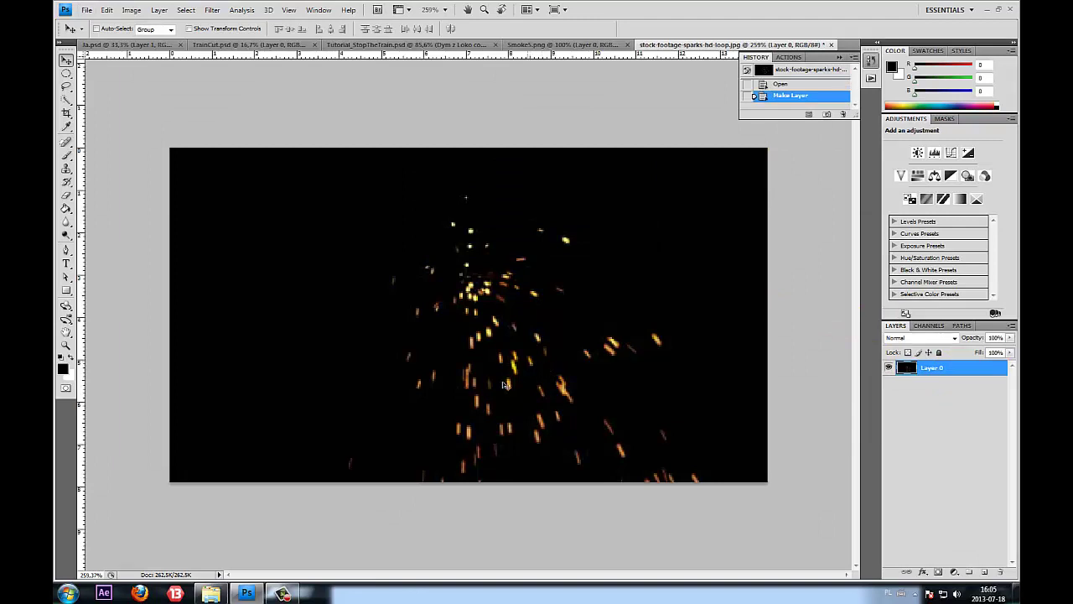
Move the sparks layer onto the train document, dropping it over the tracks as Layer 5
{"action": "left_click_drag", "start_coordinate": [505, 384], "coordinate": [557, 46]}
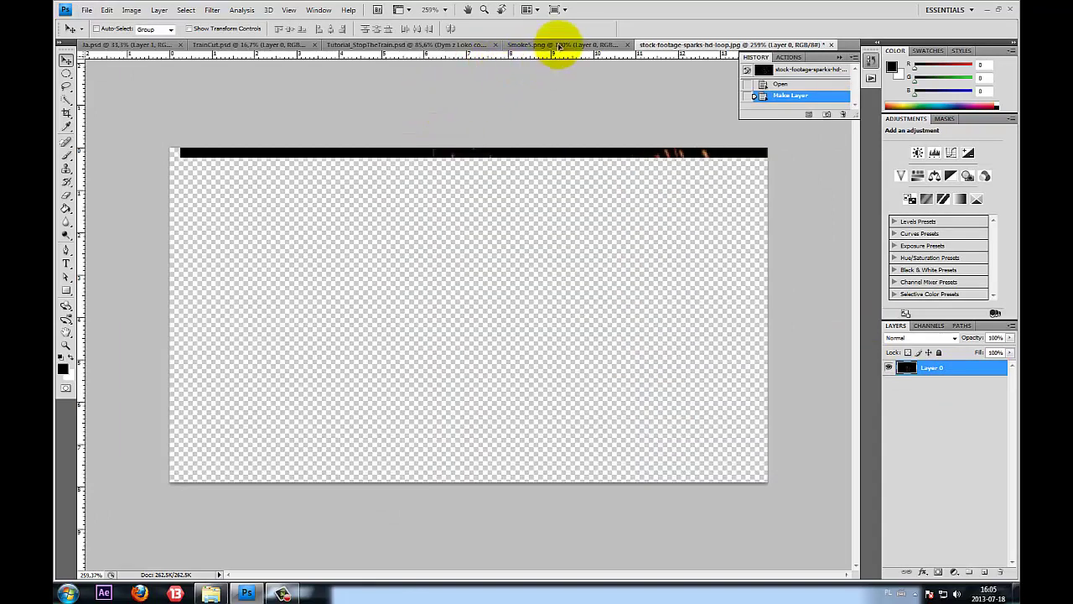
{"action": "left_click_drag", "start_coordinate": [557, 52], "coordinate": [385, 52]}
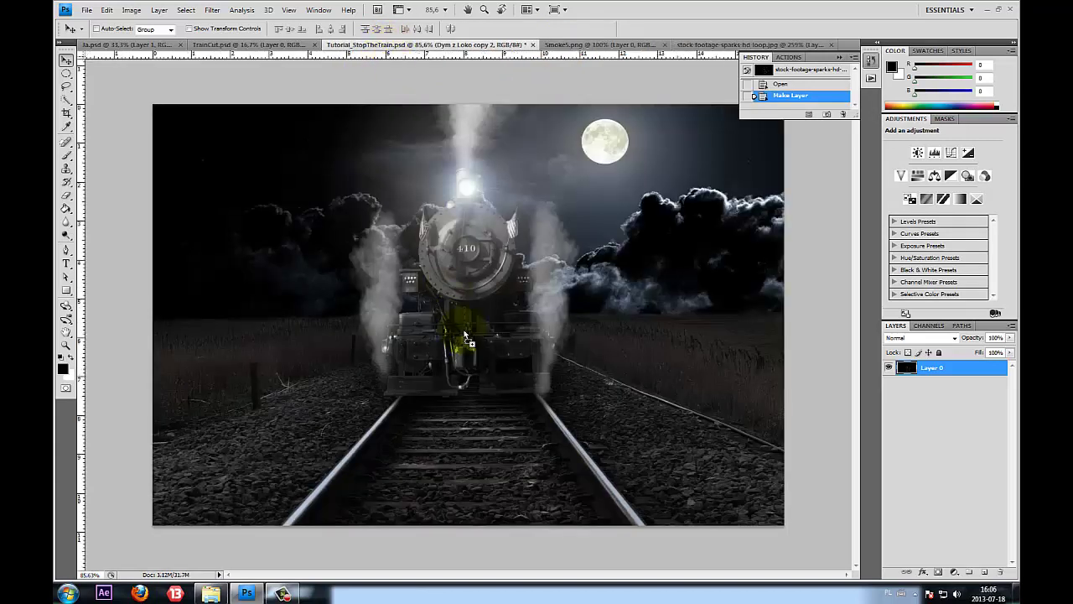
{"action": "mouse_move", "coordinate": [389, 50]}
{"action": "left_mouse_down"}
{"action": "mouse_move", "coordinate": [461, 317]}
{"action": "mouse_move", "coordinate": [538, 403]}
{"action": "left_mouse_up"}
Set Layer 5 to Screen blend mode and nudge the sparks onto the right rail
{"action": "left_click", "coordinate": [917, 339]}
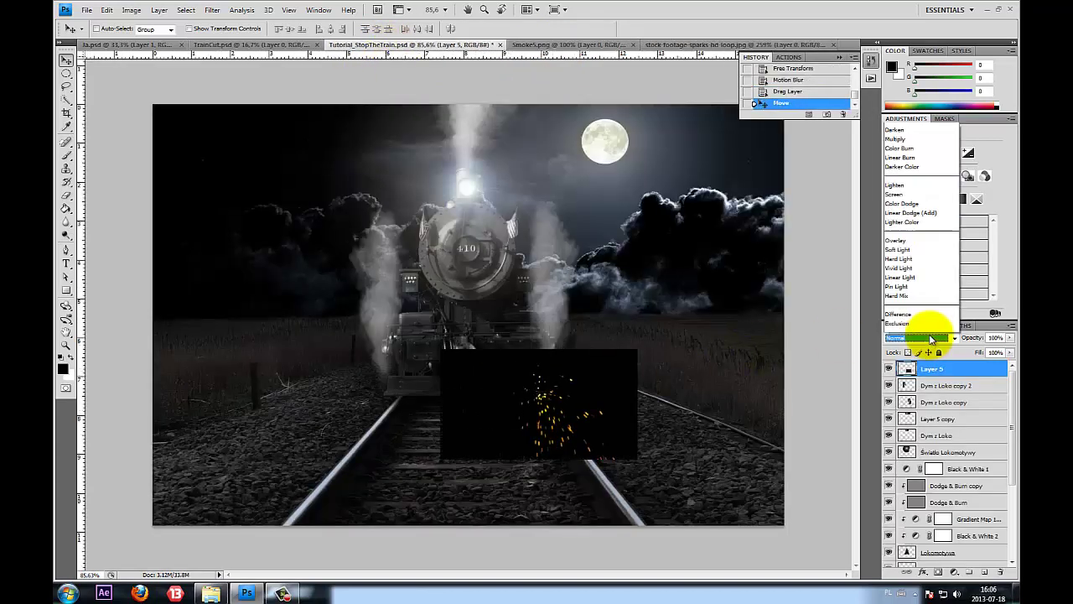
{"action": "left_click", "coordinate": [921, 153]}
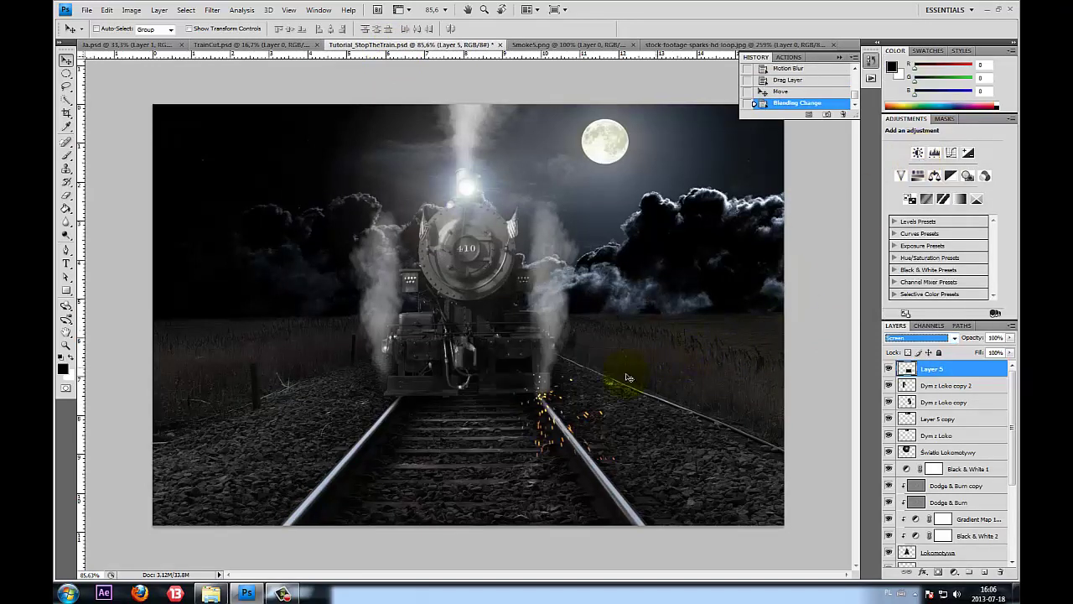
{"action": "left_click_drag", "start_coordinate": [563, 409], "coordinate": [600, 437]}
{"action": "scroll", "coordinate": [623, 441], "scroll_direction": "up", "scroll_amount": 1}
{"action": "scroll", "coordinate": [612, 461], "scroll_direction": "up", "scroll_amount": 1}
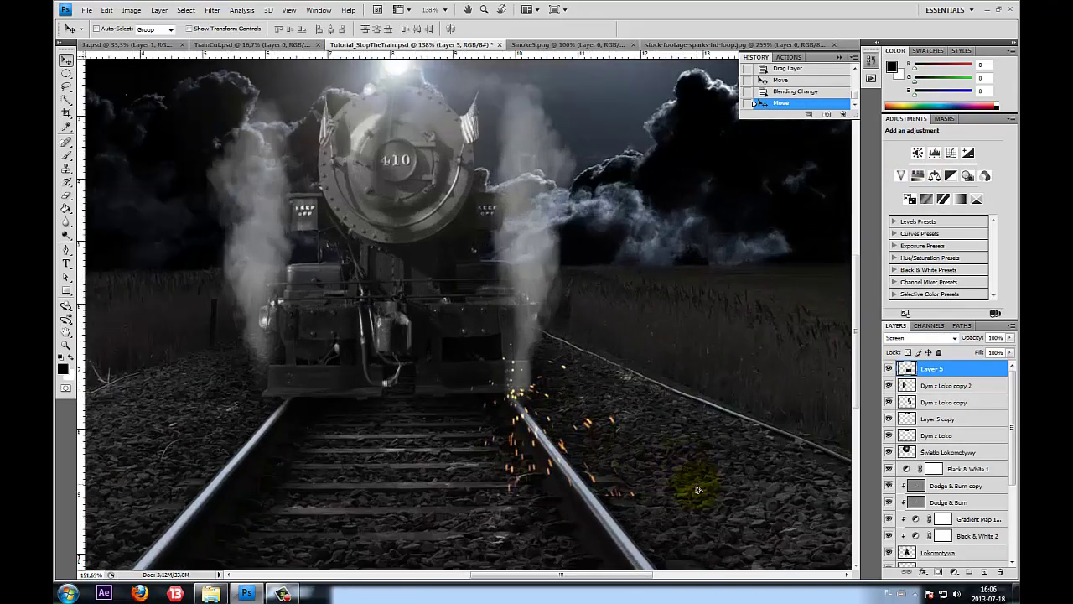
{"action": "scroll", "coordinate": [599, 486], "scroll_direction": "up", "scroll_amount": 1}
{"action": "scroll", "coordinate": [585, 508], "scroll_direction": "up", "scroll_amount": 1}
Erase the stray sparks beside the rail with a 26 px Eraser
{"action": "left_click", "coordinate": [65, 196]}
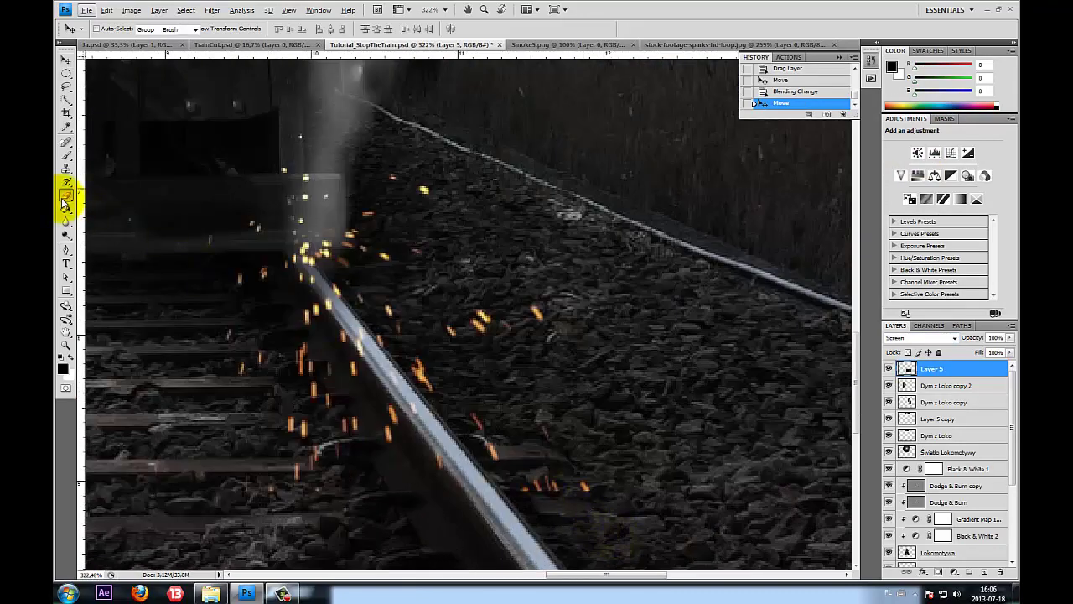
{"action": "left_click", "coordinate": [130, 28]}
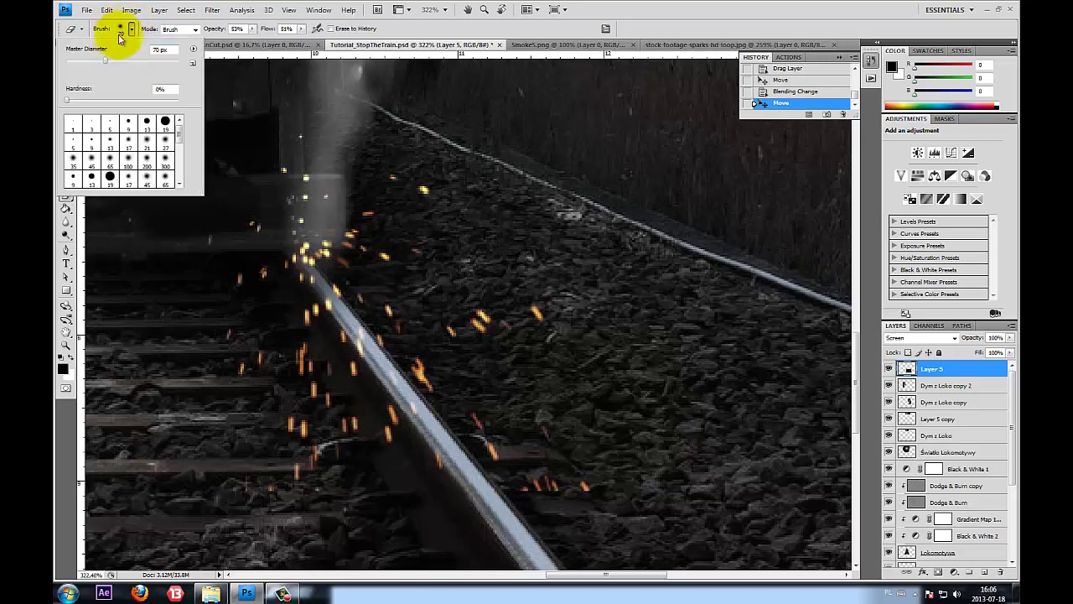
{"action": "left_click_drag", "start_coordinate": [83, 66], "coordinate": [79, 67]}
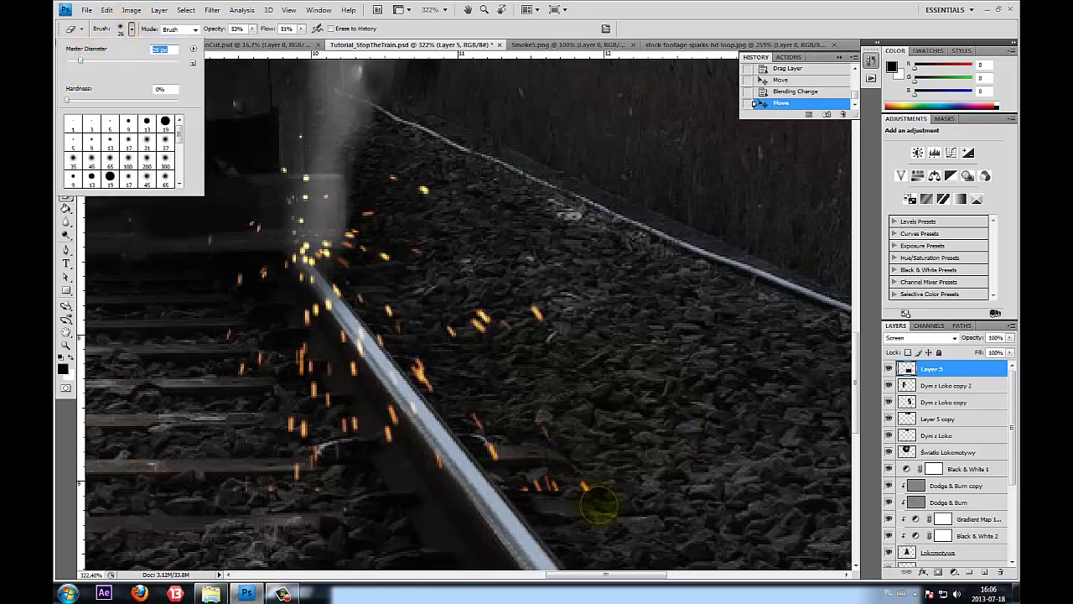
{"action": "left_click", "coordinate": [598, 504]}
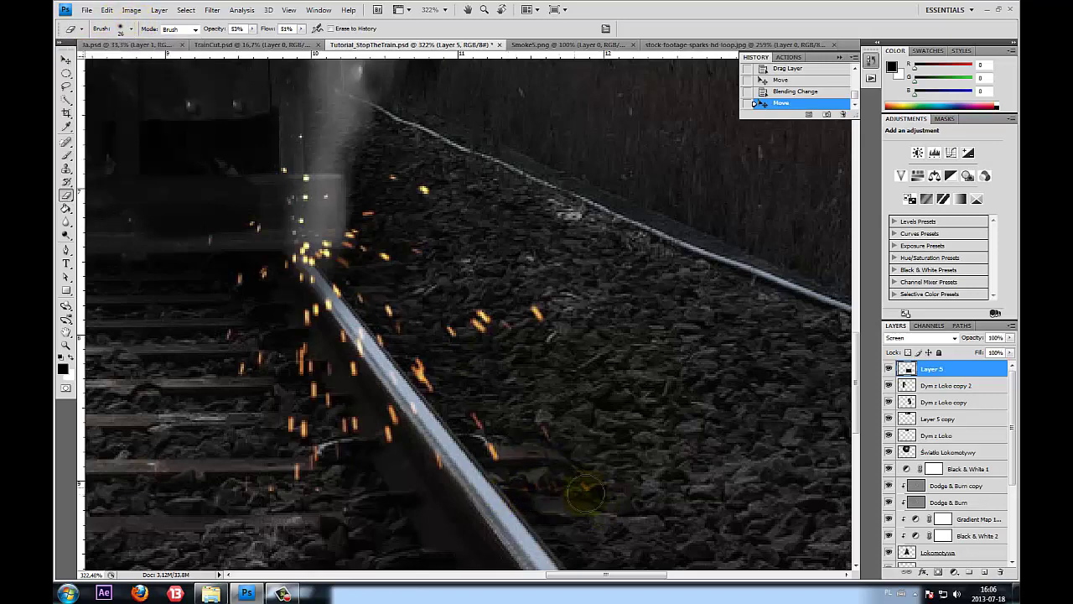
{"action": "left_click_drag", "start_coordinate": [549, 501], "coordinate": [546, 498]}
{"action": "left_click_drag", "start_coordinate": [546, 498], "coordinate": [542, 495]}
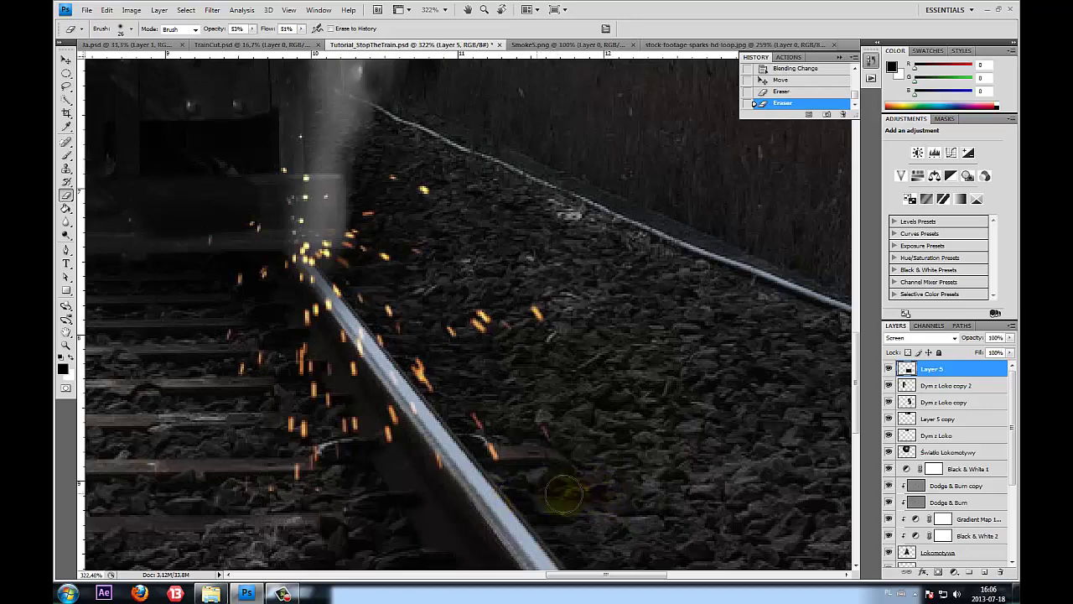
{"action": "scroll", "coordinate": [564, 501], "scroll_direction": "down", "scroll_amount": 2}
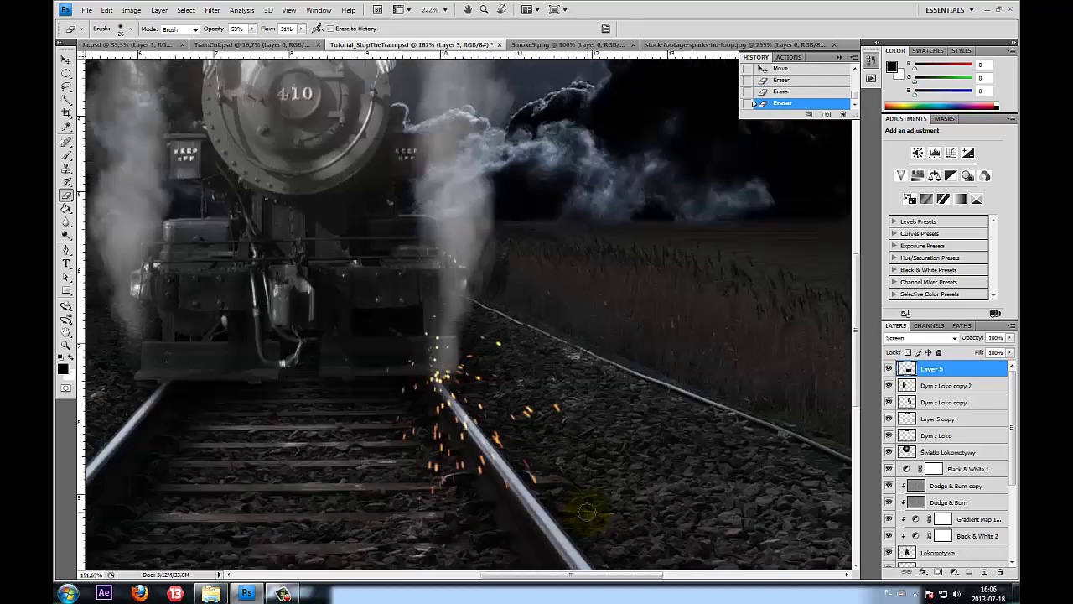
{"action": "scroll", "coordinate": [579, 503], "scroll_direction": "down", "scroll_amount": 2}
{"action": "scroll", "coordinate": [580, 504], "scroll_direction": "down", "scroll_amount": 1}
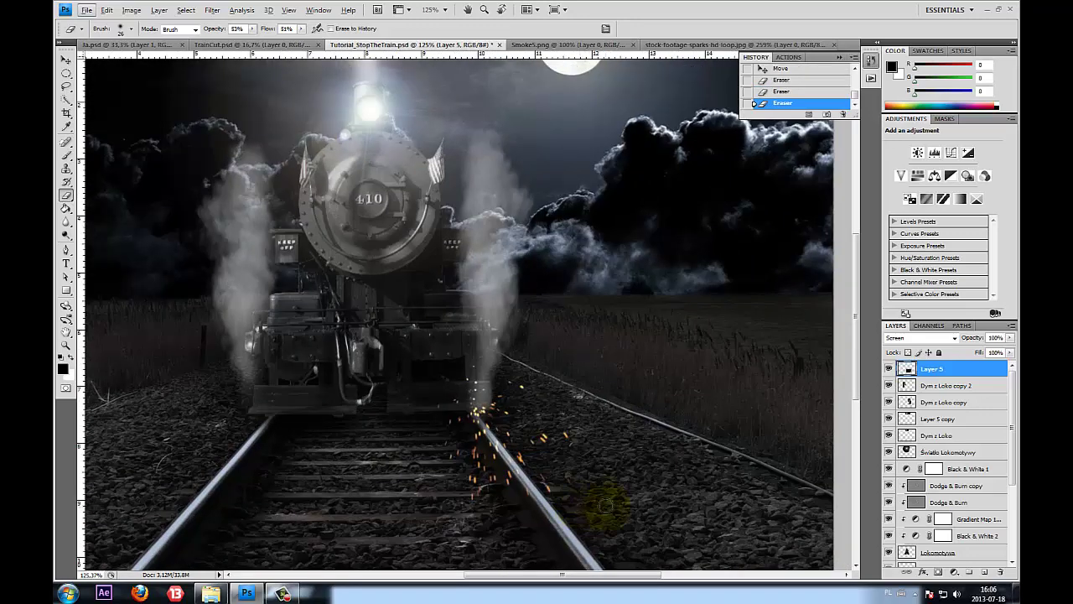
{"action": "scroll", "coordinate": [606, 504], "scroll_direction": "up", "scroll_amount": 1}
Add a Black & White adjustment clipped to the sparks layer at about 41% opacity
{"action": "left_click", "coordinate": [954, 573]}
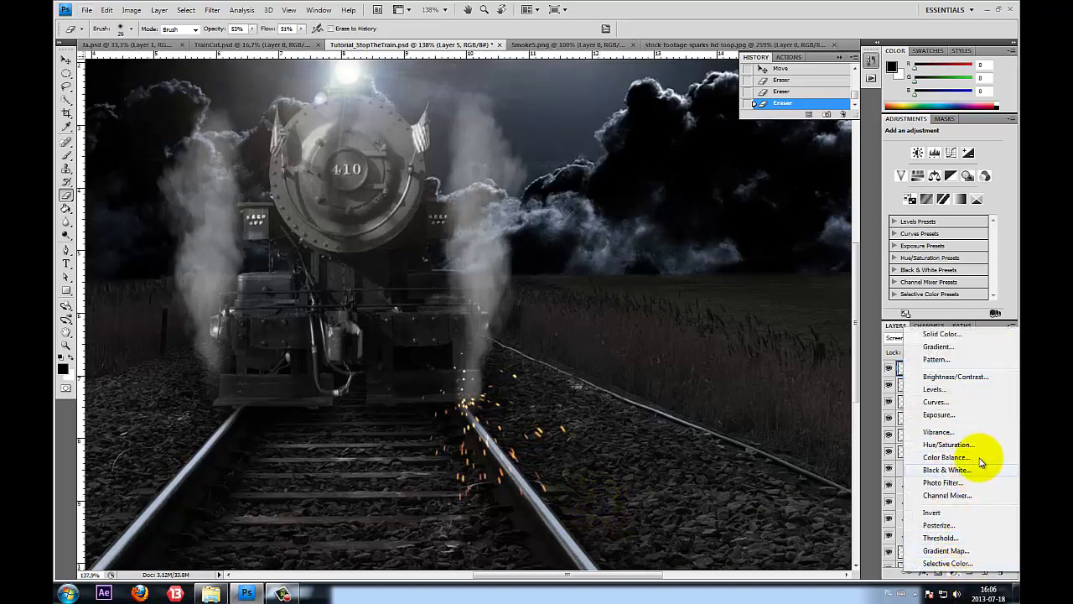
{"action": "left_click", "coordinate": [976, 471]}
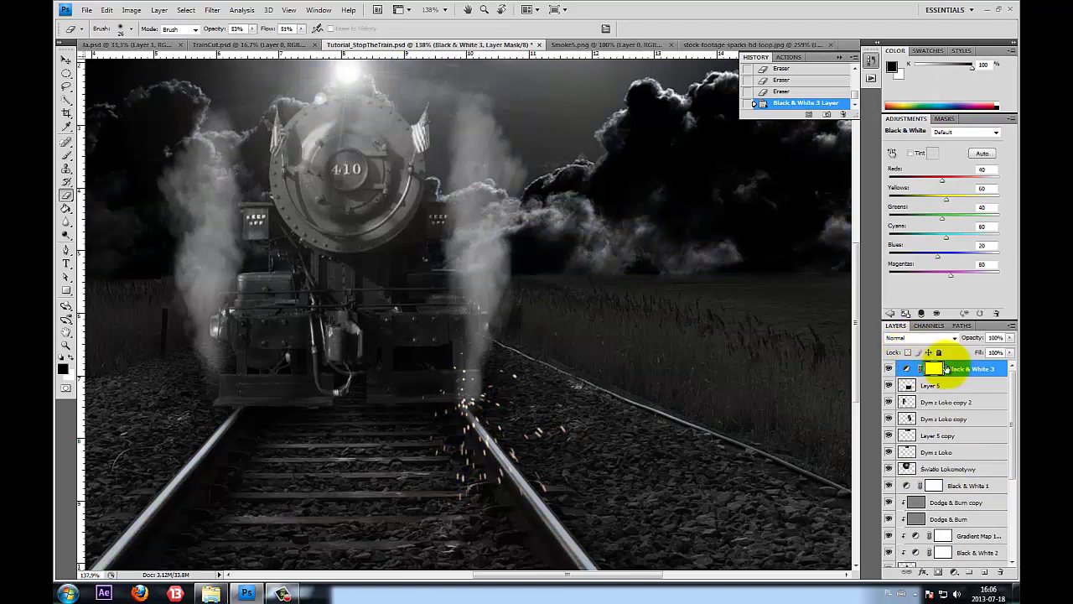
{"action": "right_click", "coordinate": [958, 366]}
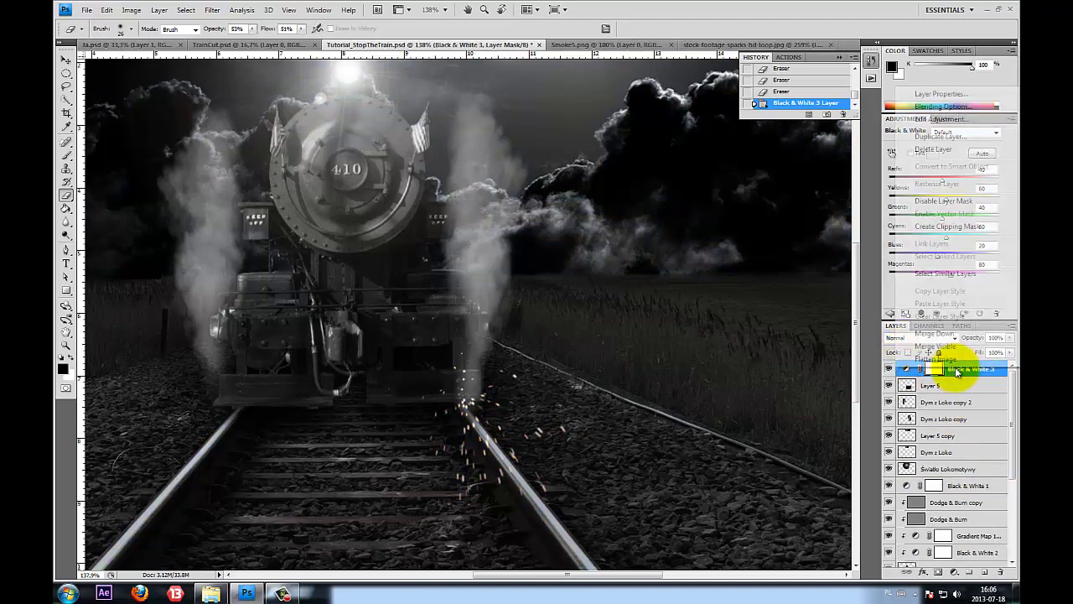
{"action": "left_click", "coordinate": [952, 226]}
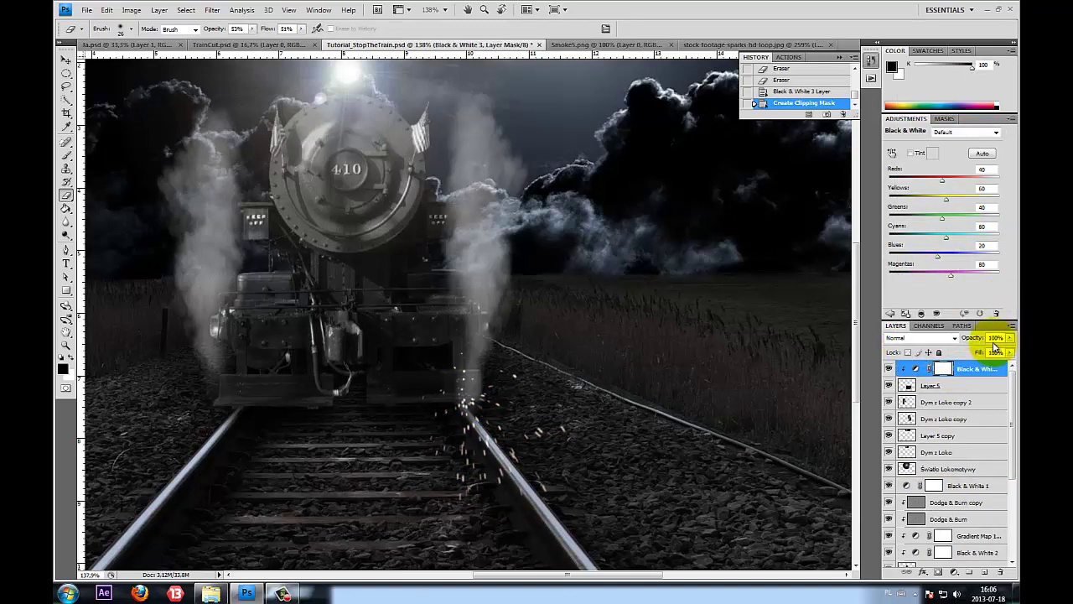
{"action": "left_click_drag", "start_coordinate": [1010, 337], "coordinate": [980, 352]}
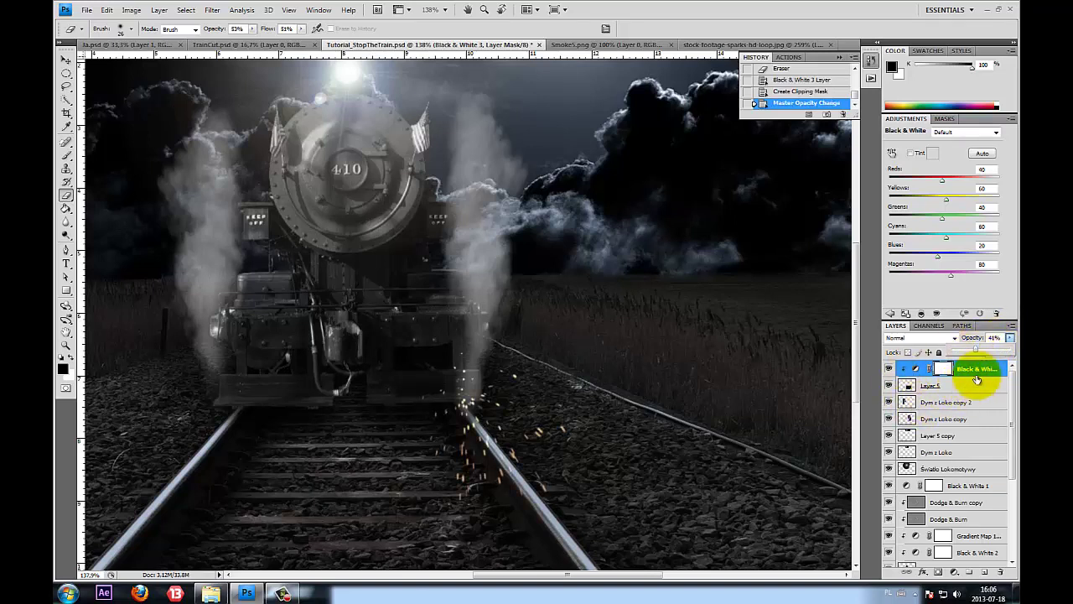
{"action": "left_click", "coordinate": [977, 369]}
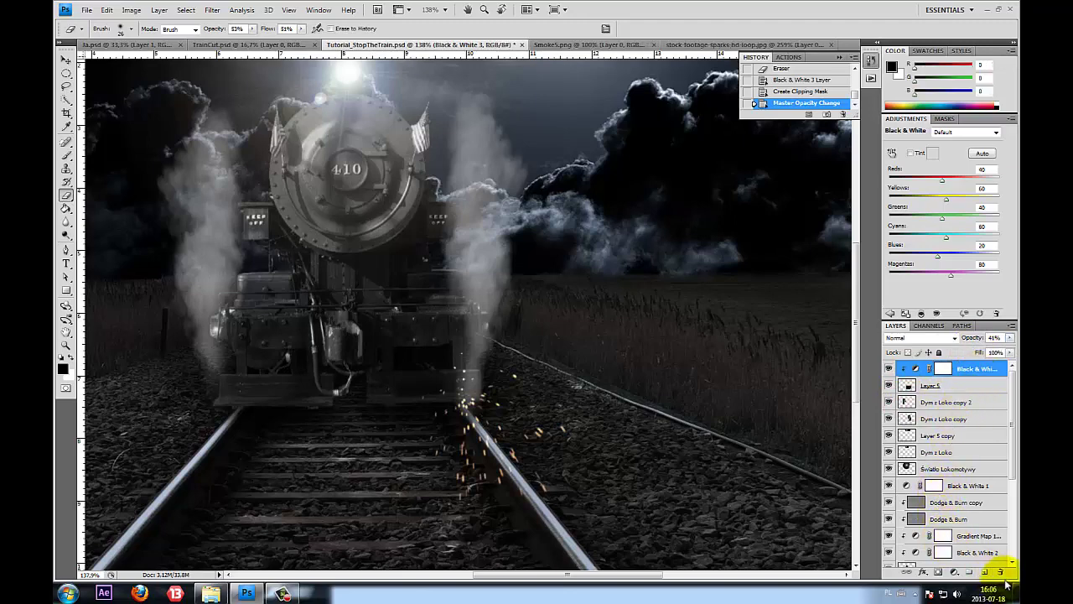
{"action": "key", "text": "ctrl+0"}
{"action": "scroll", "coordinate": [240, 403], "scroll_direction": "down", "scroll_amount": 1}
{"action": "scroll", "coordinate": [392, 395], "scroll_direction": "down", "scroll_amount": 1}
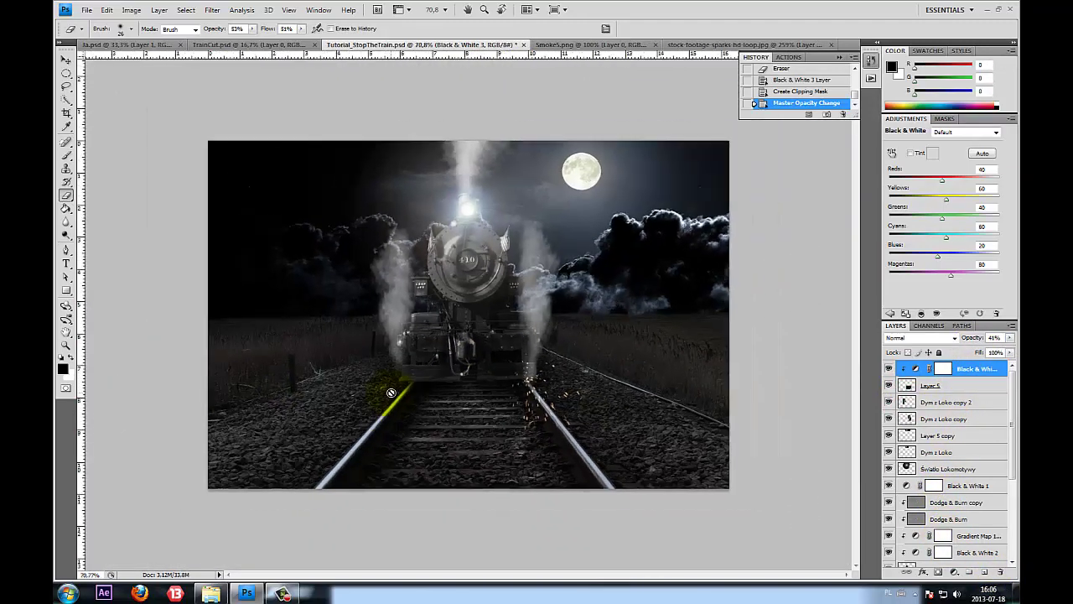
{"action": "scroll", "coordinate": [419, 411], "scroll_direction": "up", "scroll_amount": 1}
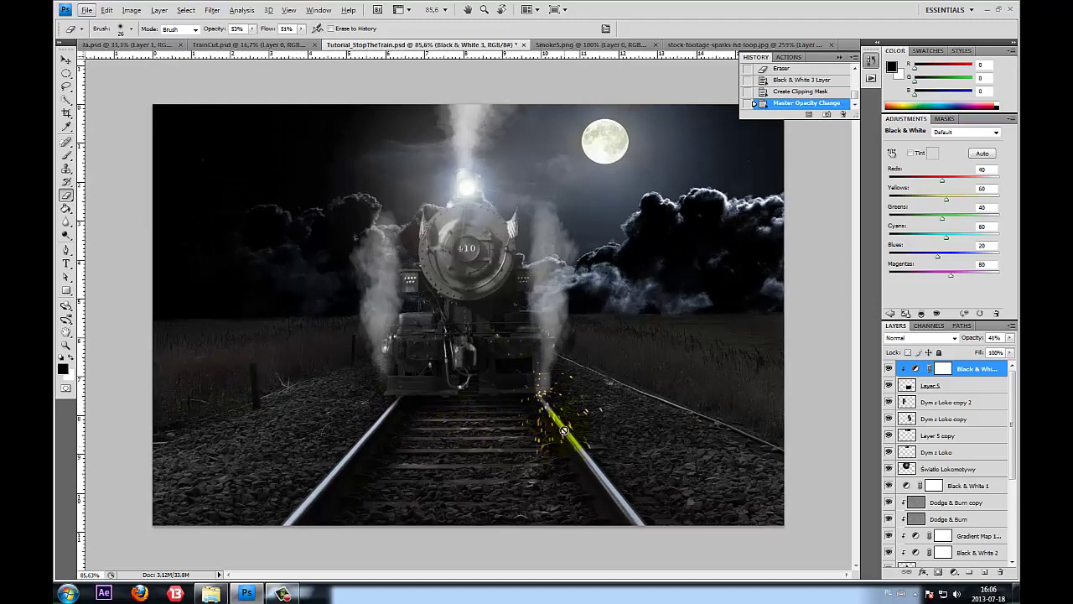
{"action": "scroll", "coordinate": [554, 379], "scroll_direction": "up", "scroll_amount": 2}
{"action": "scroll", "coordinate": [687, 487], "scroll_direction": "up", "scroll_amount": 1}
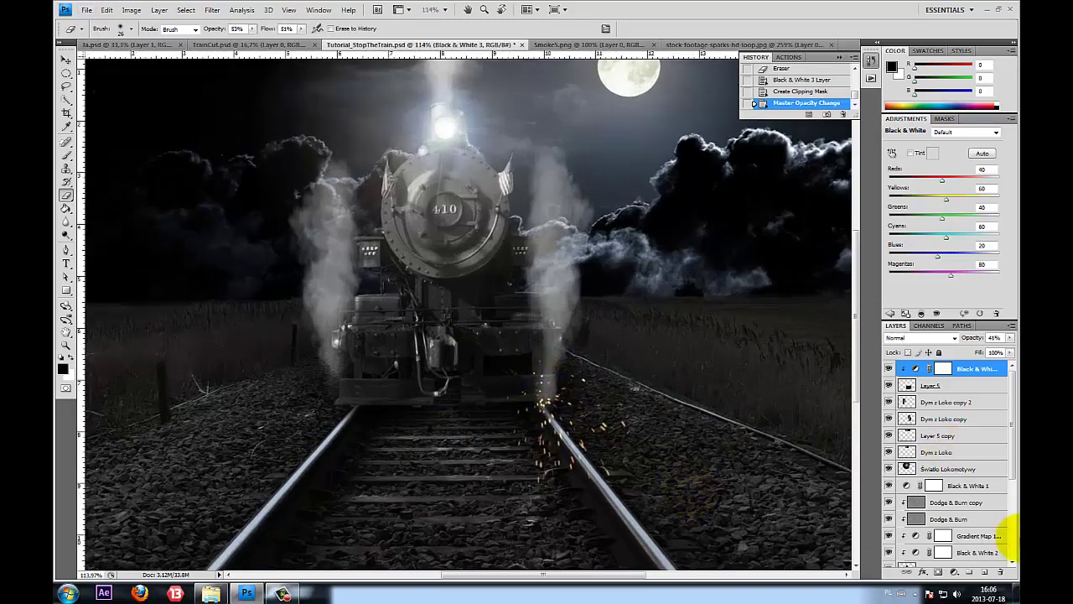
Add a Screen-mode Layer 6 and set the foreground colour to light orange #ecb06a
{"action": "left_click", "coordinate": [985, 572]}
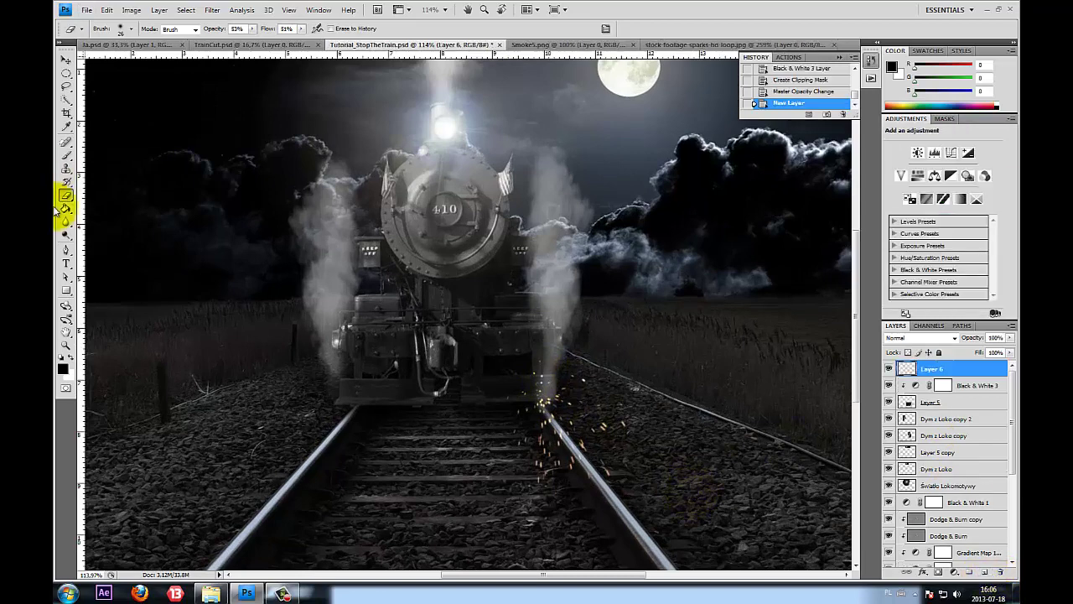
{"action": "left_click", "coordinate": [63, 367]}
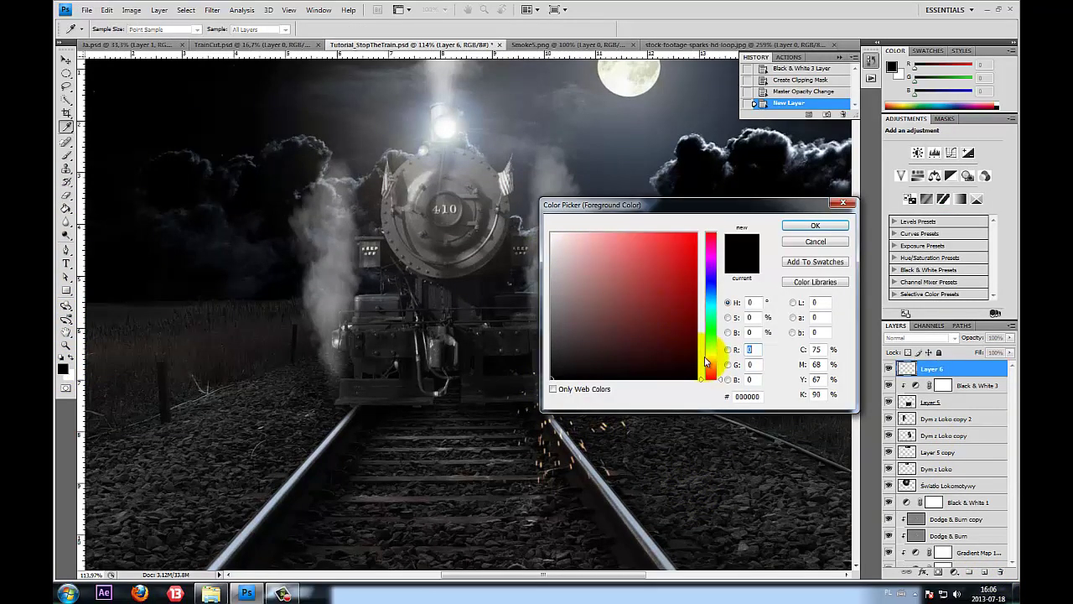
{"action": "left_click", "coordinate": [706, 366]}
{"action": "left_click_drag", "start_coordinate": [623, 267], "coordinate": [632, 244]}
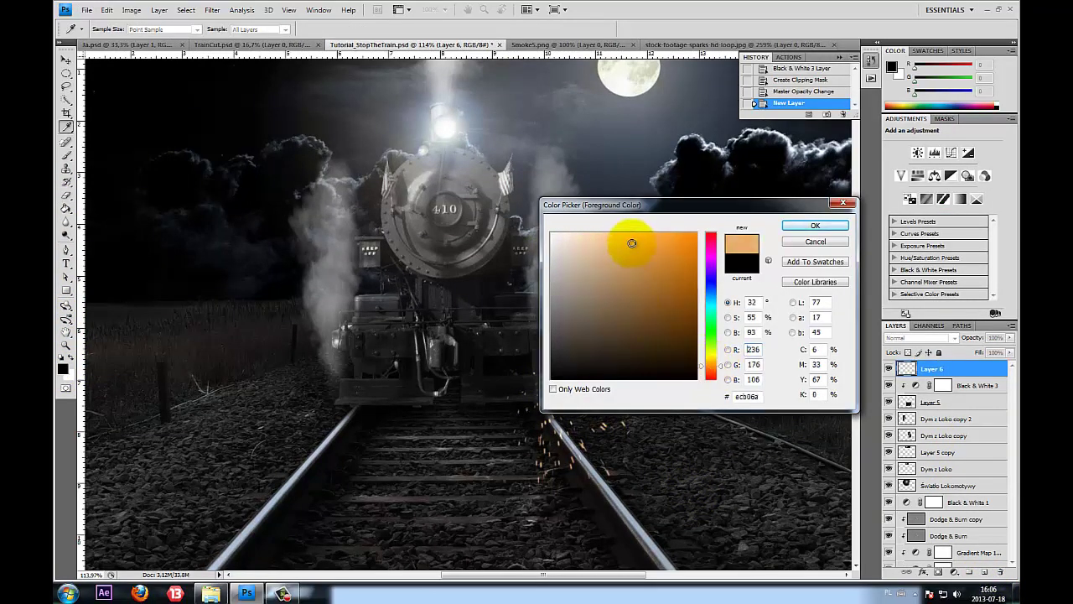
{"action": "left_click", "coordinate": [798, 227]}
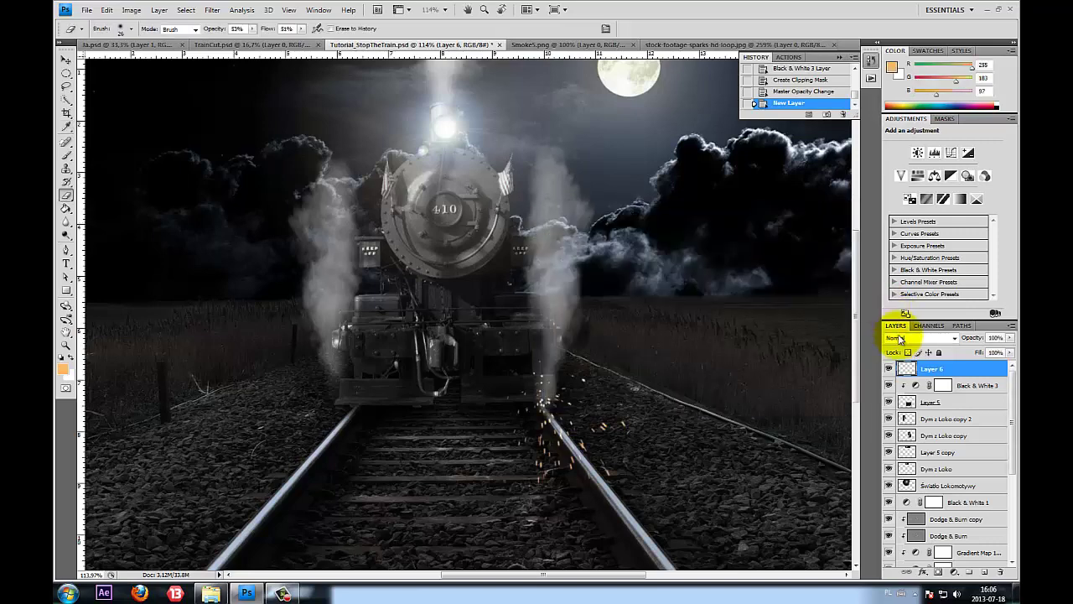
{"action": "left_click", "coordinate": [900, 338]}
{"action": "left_click", "coordinate": [902, 149]}
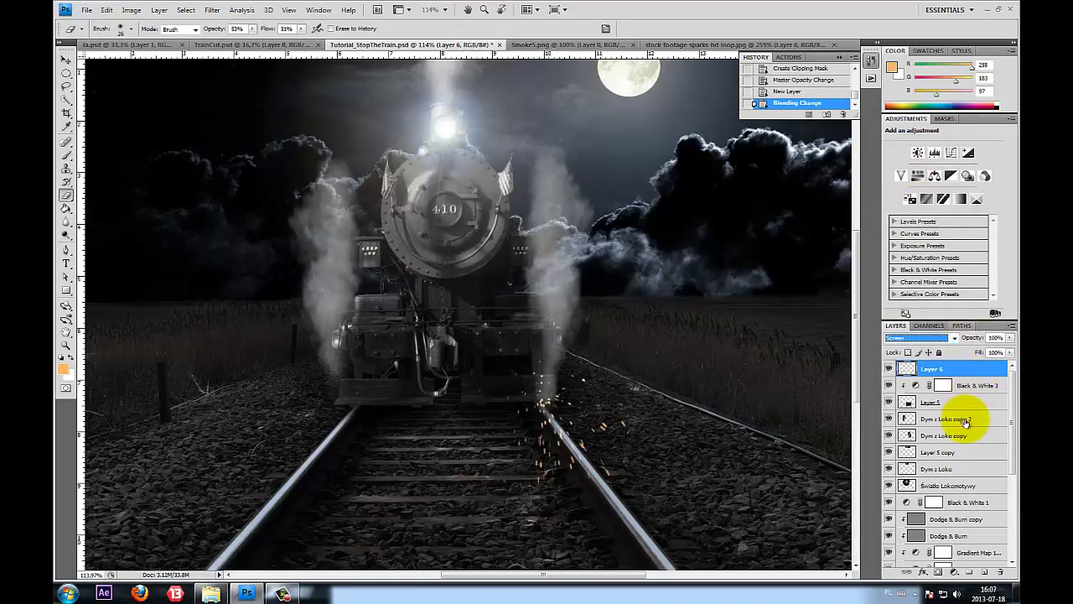
Add a new Screen-mode Layer 7 directly above the Cień Loko layer
{"action": "left_click", "coordinate": [947, 419]}
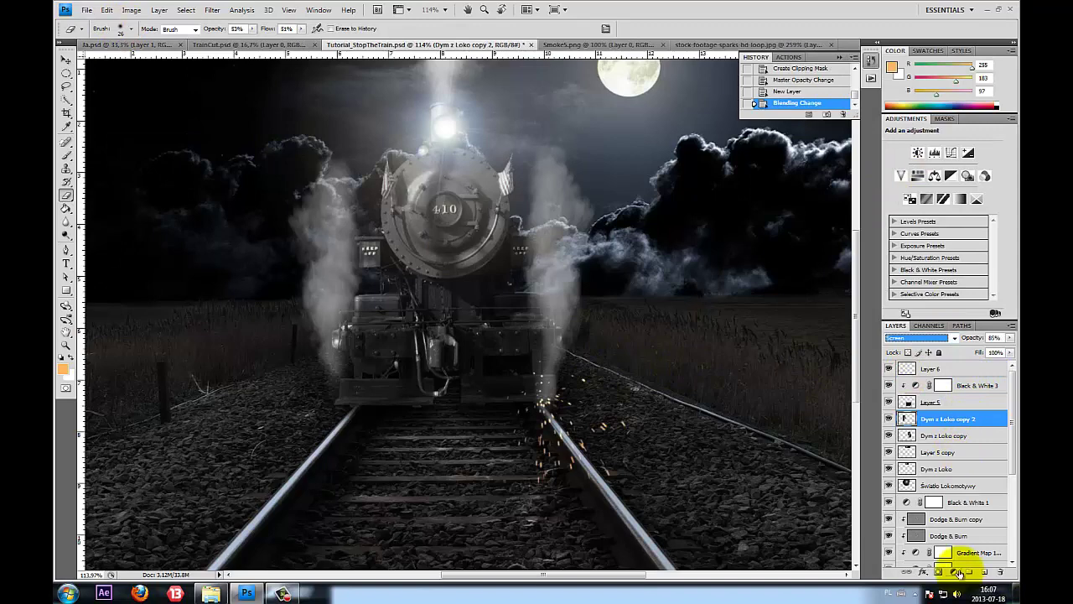
{"action": "scroll", "coordinate": [958, 494], "scroll_direction": "down", "scroll_amount": 3}
{"action": "scroll", "coordinate": [960, 488], "scroll_direction": "down", "scroll_amount": 2}
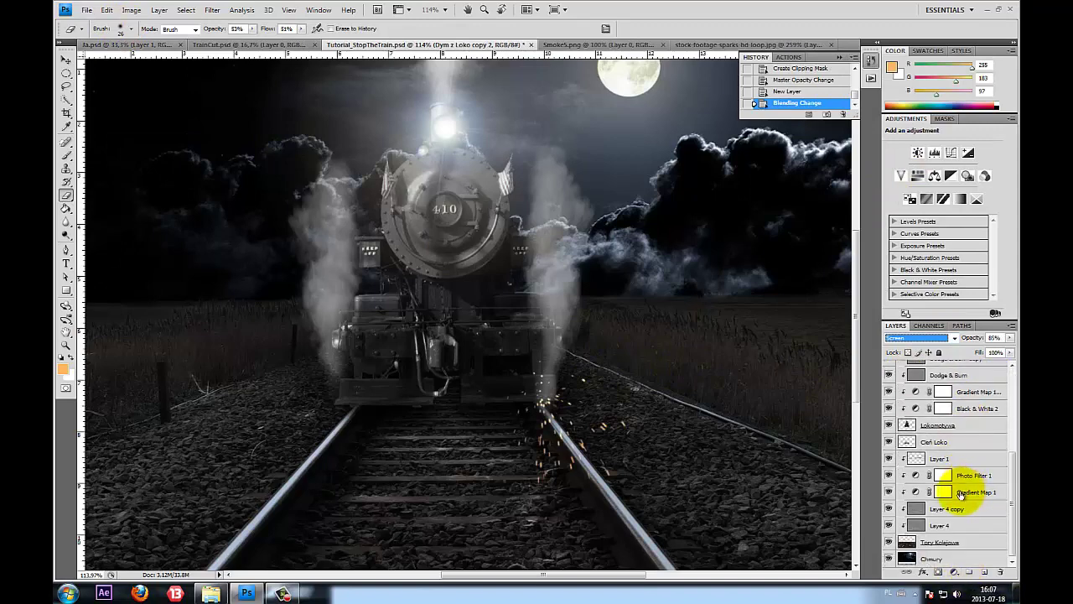
{"action": "left_click", "coordinate": [954, 441]}
{"action": "left_click", "coordinate": [987, 573]}
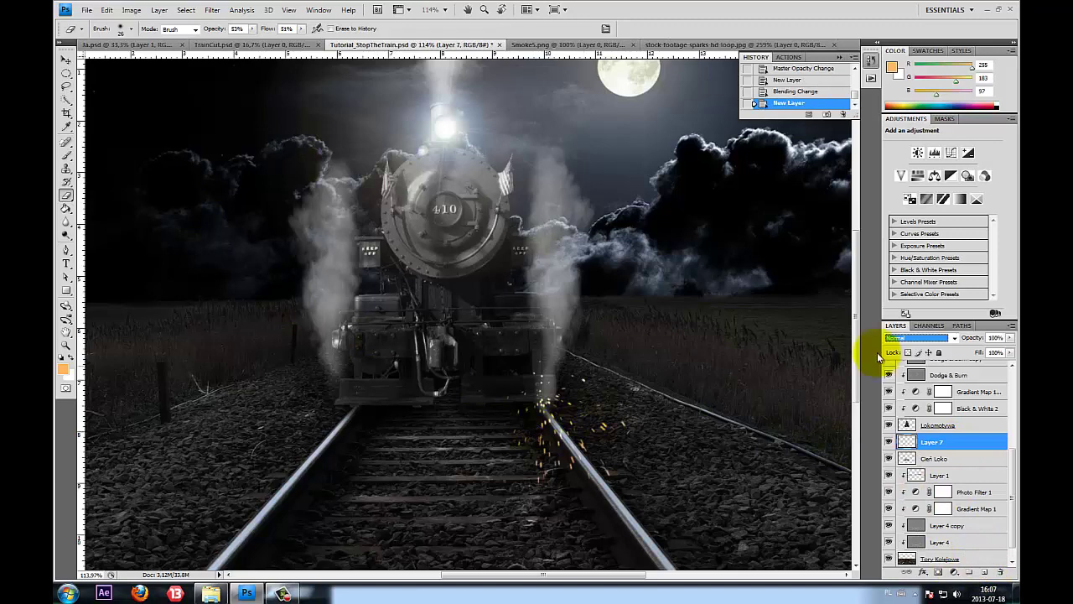
{"action": "left_click", "coordinate": [918, 337]}
{"action": "left_click", "coordinate": [911, 153]}
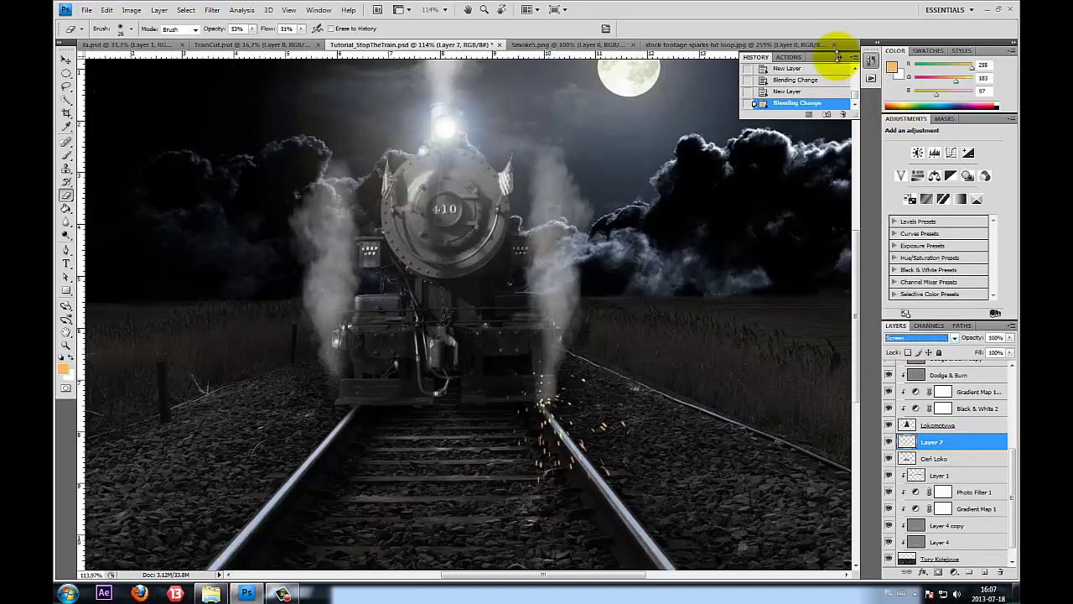
{"action": "left_click", "coordinate": [914, 337]}
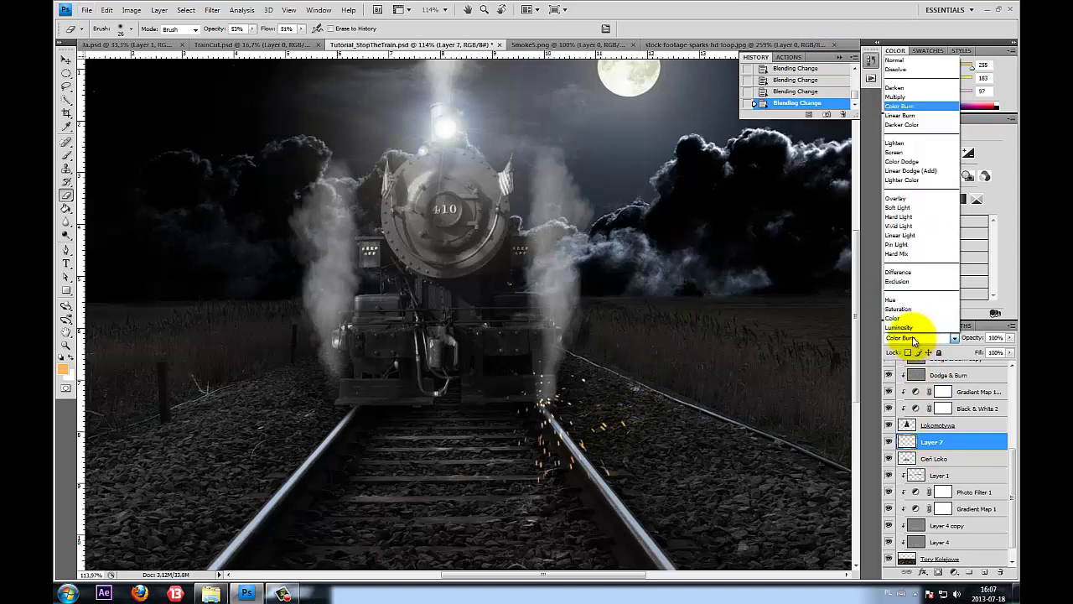
{"action": "left_click", "coordinate": [910, 153]}
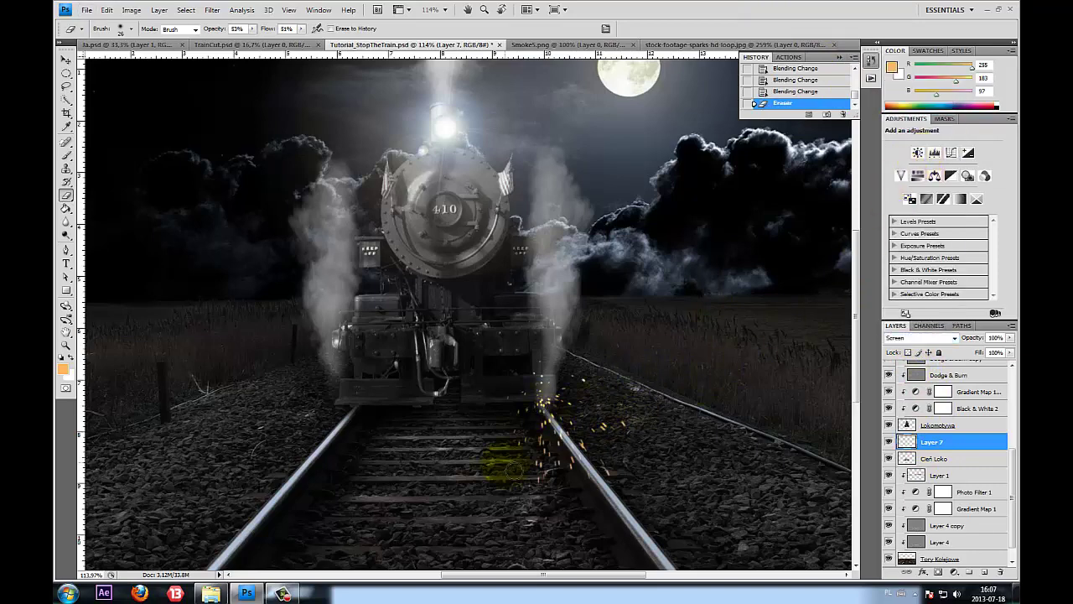
Erase near the sparks and raise the eraser opacity to about 85%
{"action": "scroll", "coordinate": [514, 471], "scroll_direction": "up", "scroll_amount": 2}
{"action": "scroll", "coordinate": [545, 419], "scroll_direction": "up", "scroll_amount": 2}
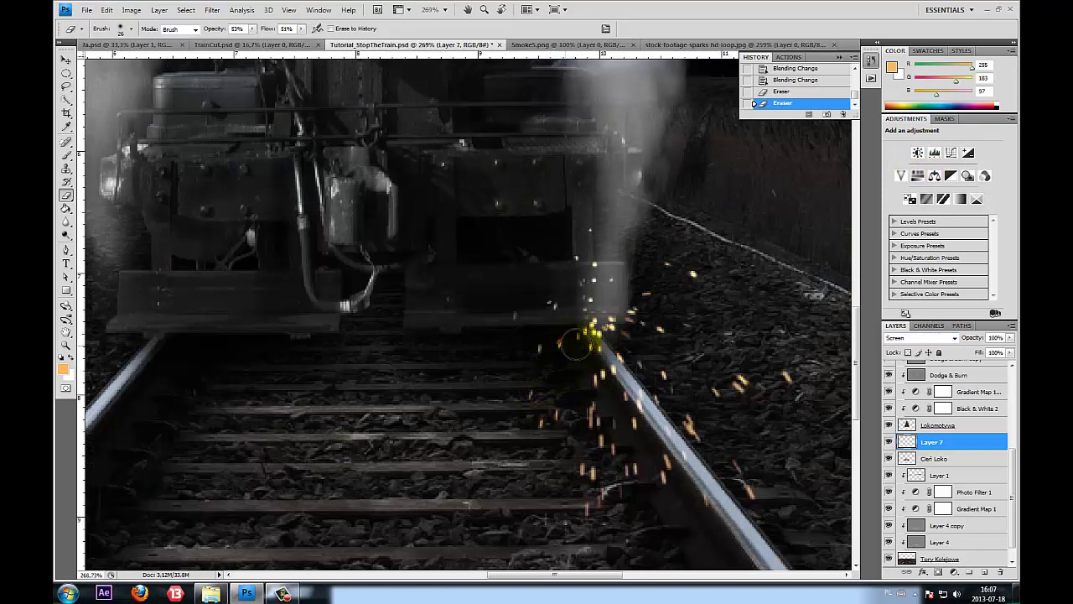
{"action": "left_click", "coordinate": [590, 337]}
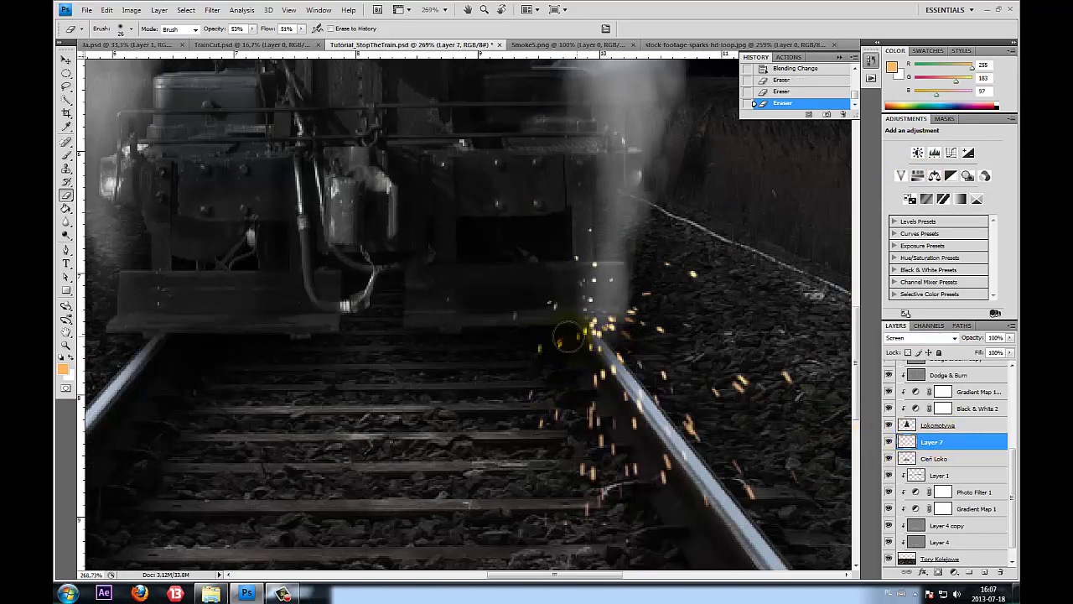
{"action": "left_click", "coordinate": [600, 334]}
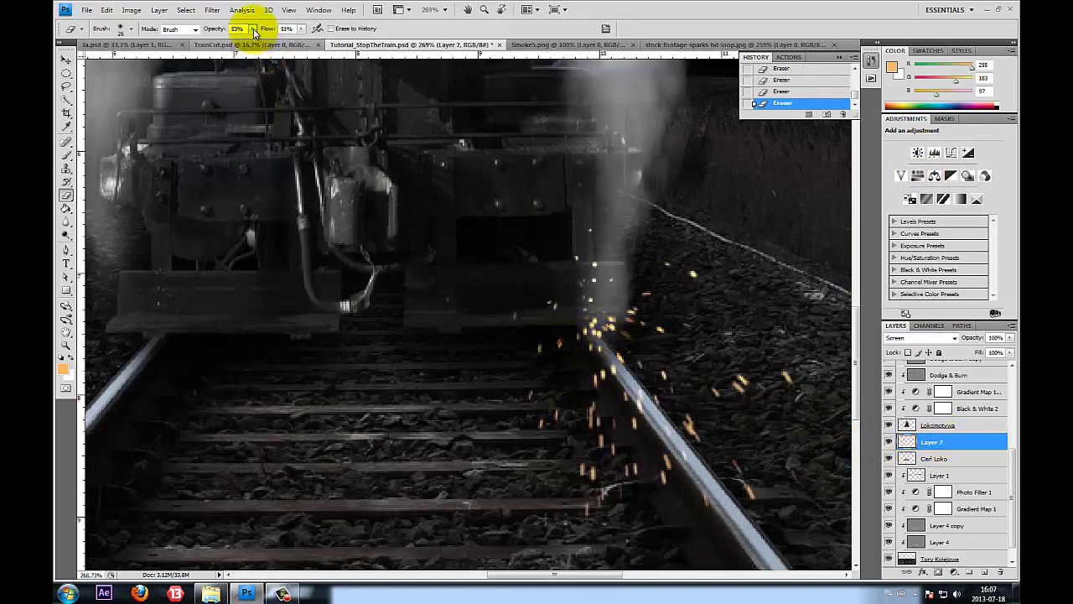
{"action": "mouse_move", "coordinate": [252, 28]}
{"action": "left_mouse_down"}
{"action": "mouse_move", "coordinate": [331, 42]}
{"action": "mouse_move", "coordinate": [532, 299]}
{"action": "left_mouse_up"}
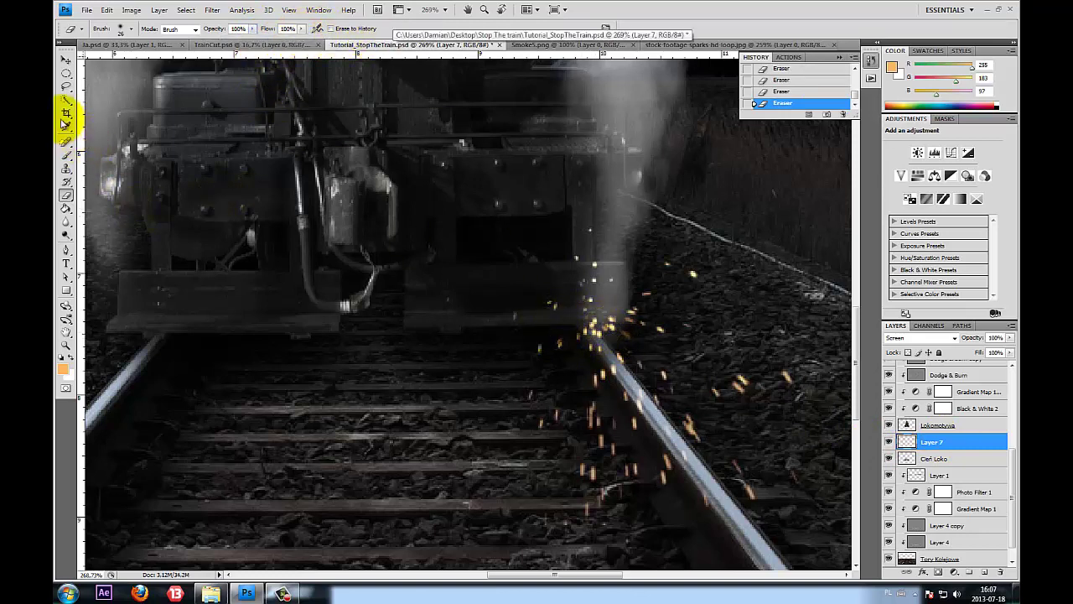
Brush a soft light-orange glow over the rail sparks on Layer 7
{"action": "left_click", "coordinate": [66, 155]}
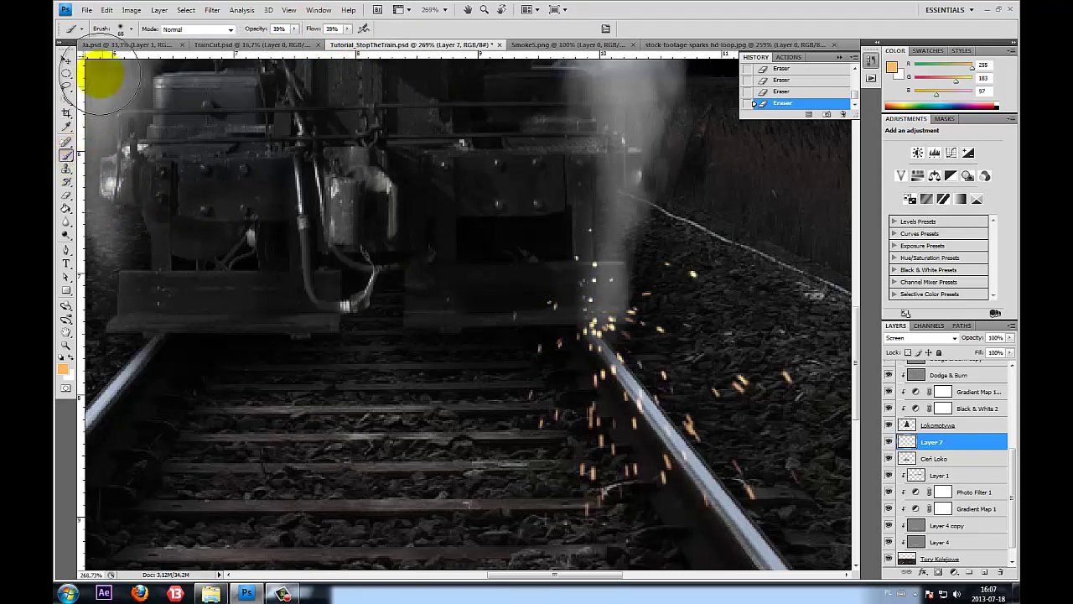
{"action": "left_click", "coordinate": [122, 29]}
{"action": "left_click", "coordinate": [570, 317]}
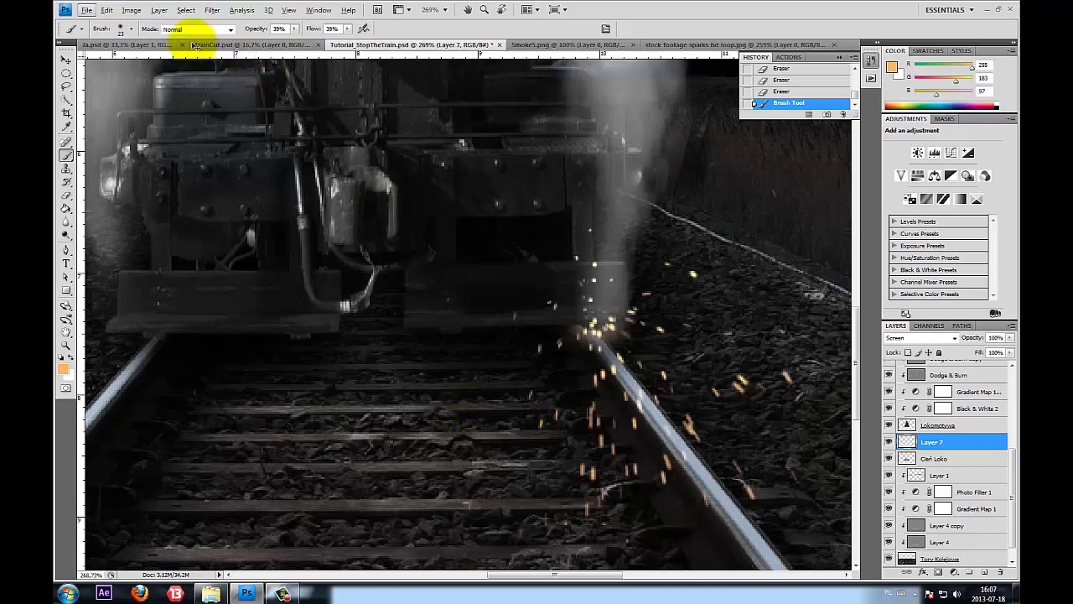
{"action": "left_click", "coordinate": [123, 29]}
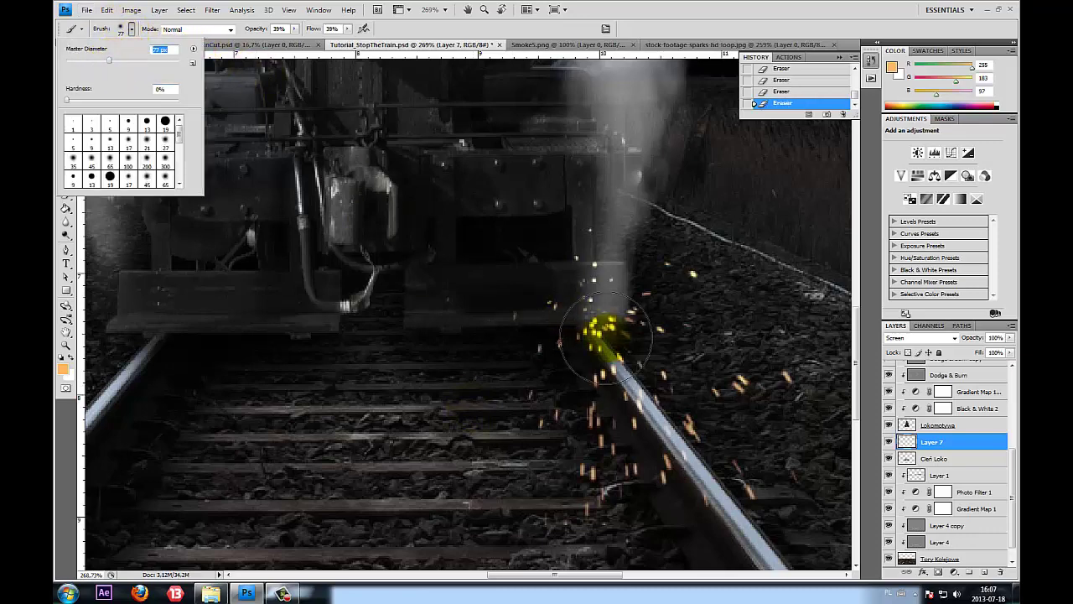
{"action": "left_click_drag", "start_coordinate": [604, 331], "coordinate": [541, 386]}
{"action": "left_click_drag", "start_coordinate": [593, 345], "coordinate": [594, 325]}
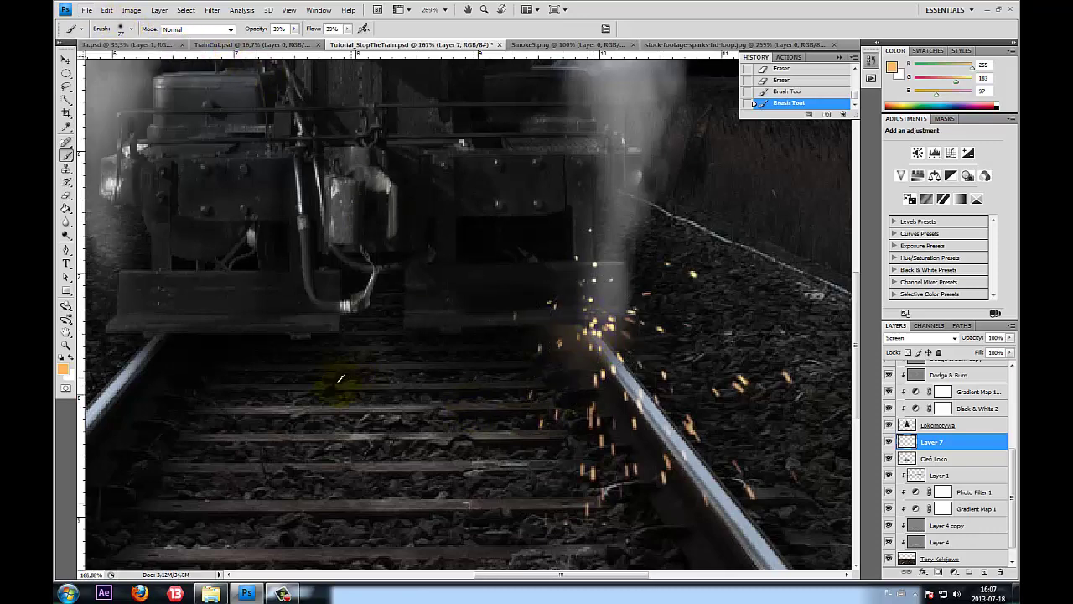
{"action": "scroll", "coordinate": [340, 379], "scroll_direction": "down", "scroll_amount": 5}
{"action": "scroll", "coordinate": [612, 453], "scroll_direction": "up", "scroll_amount": 2}
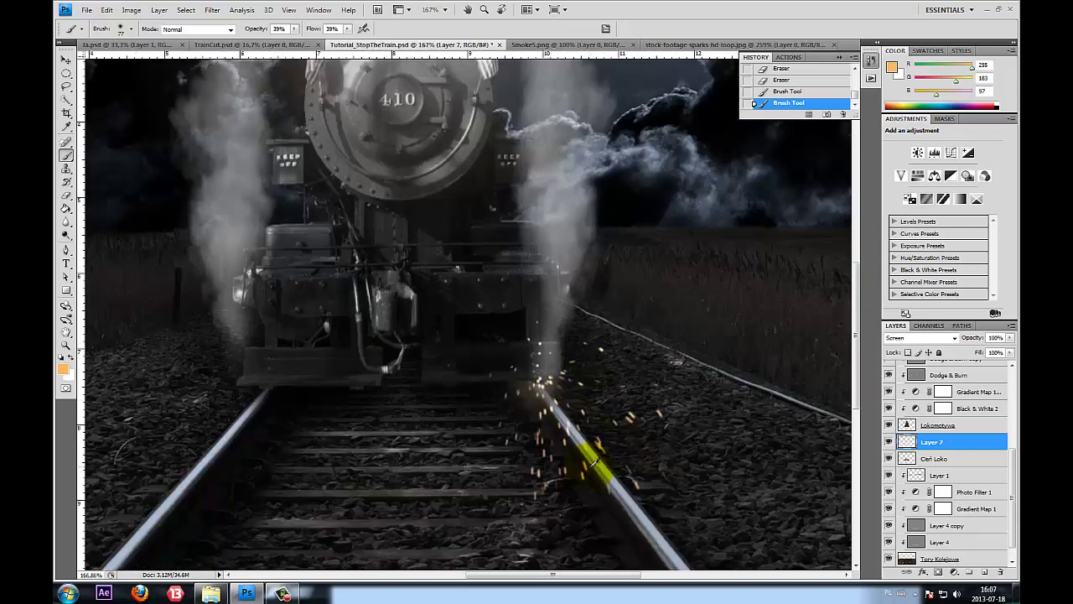
{"action": "scroll", "coordinate": [545, 402], "scroll_direction": "up", "scroll_amount": 2}
{"action": "scroll", "coordinate": [411, 391], "scroll_direction": "down", "scroll_amount": 4}
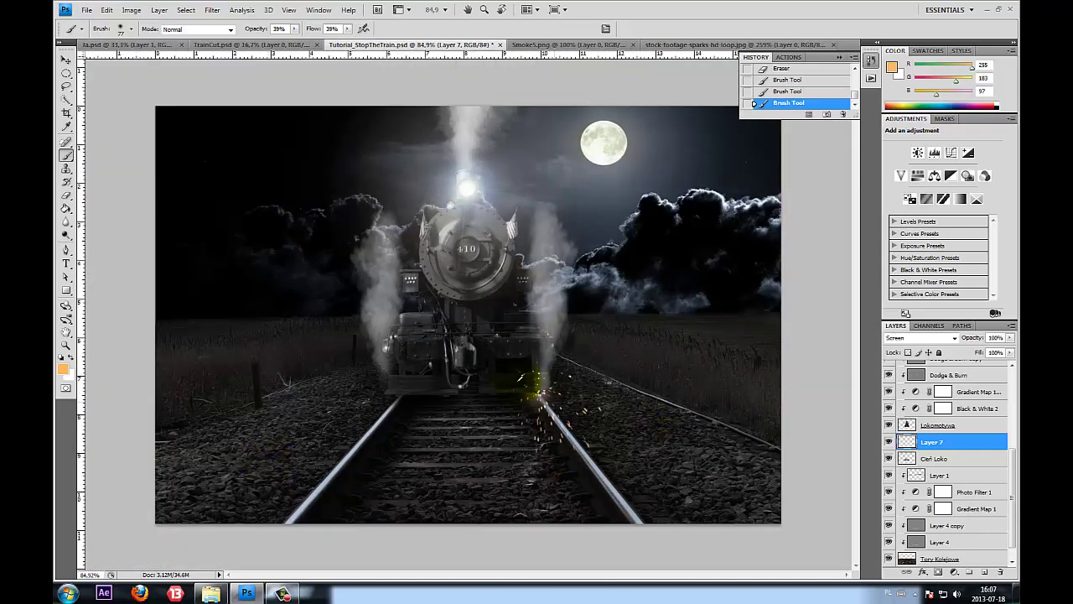
{"action": "scroll", "coordinate": [428, 421], "scroll_direction": "down", "scroll_amount": 1}
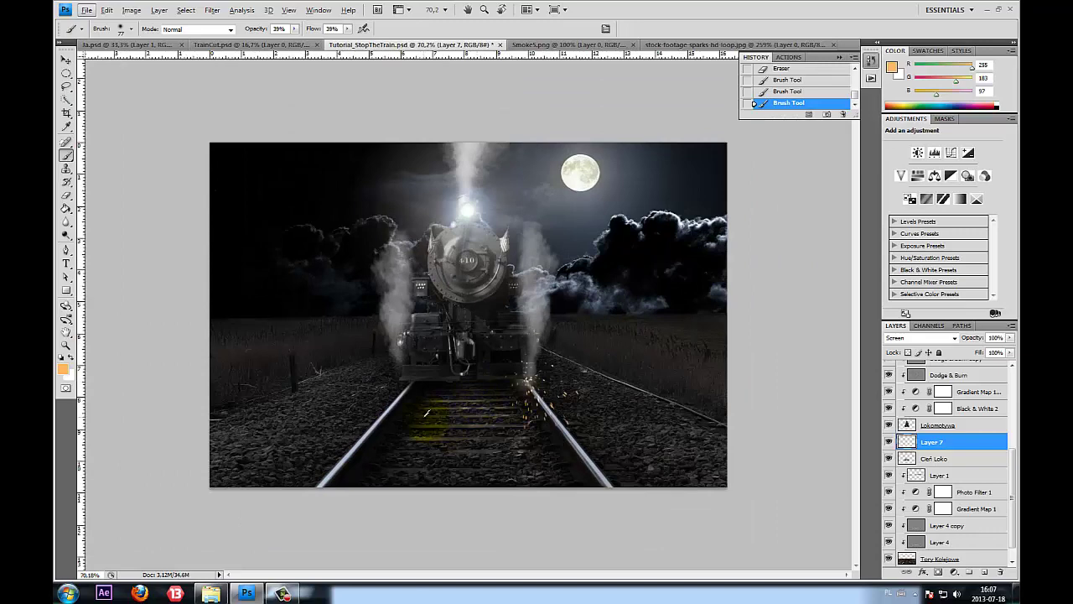
{"action": "scroll", "coordinate": [367, 434], "scroll_direction": "down", "scroll_amount": 1}
{"action": "scroll", "coordinate": [363, 432], "scroll_direction": "up", "scroll_amount": 2}
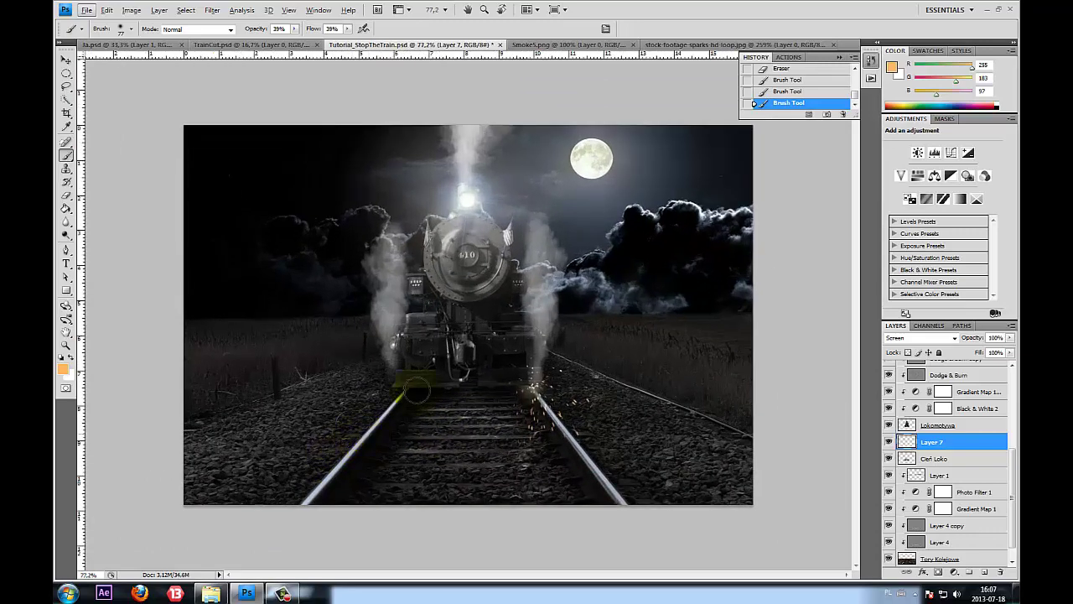
In Ja.psd, erase the yellow fill along the head's upper-left and top edges
{"action": "left_click", "coordinate": [151, 46]}
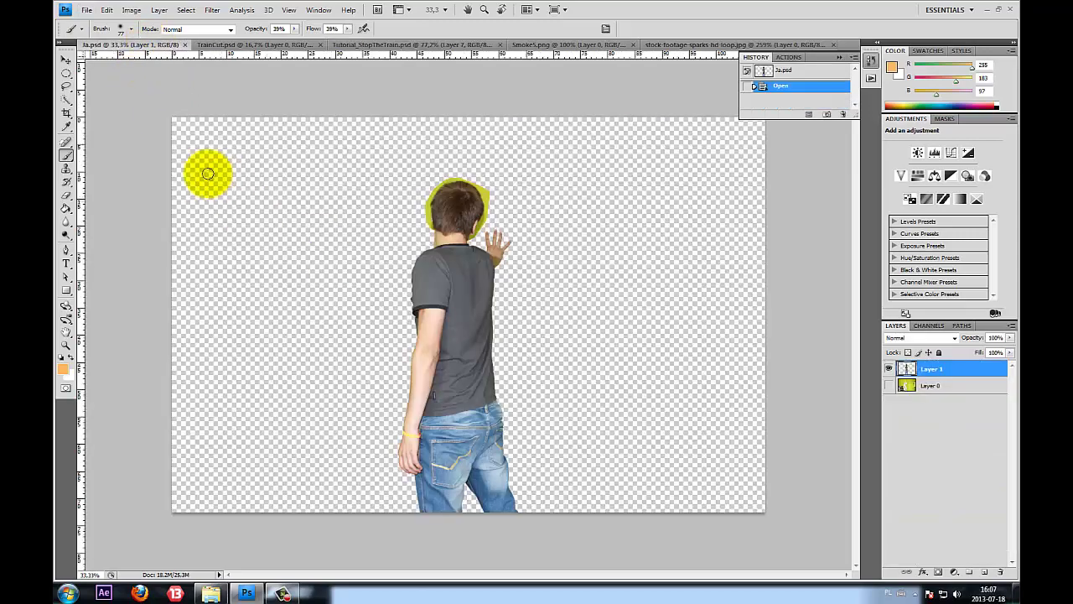
{"action": "scroll", "coordinate": [612, 331], "scroll_direction": "up", "scroll_amount": 1}
{"action": "scroll", "coordinate": [644, 312], "scroll_direction": "up", "scroll_amount": 2}
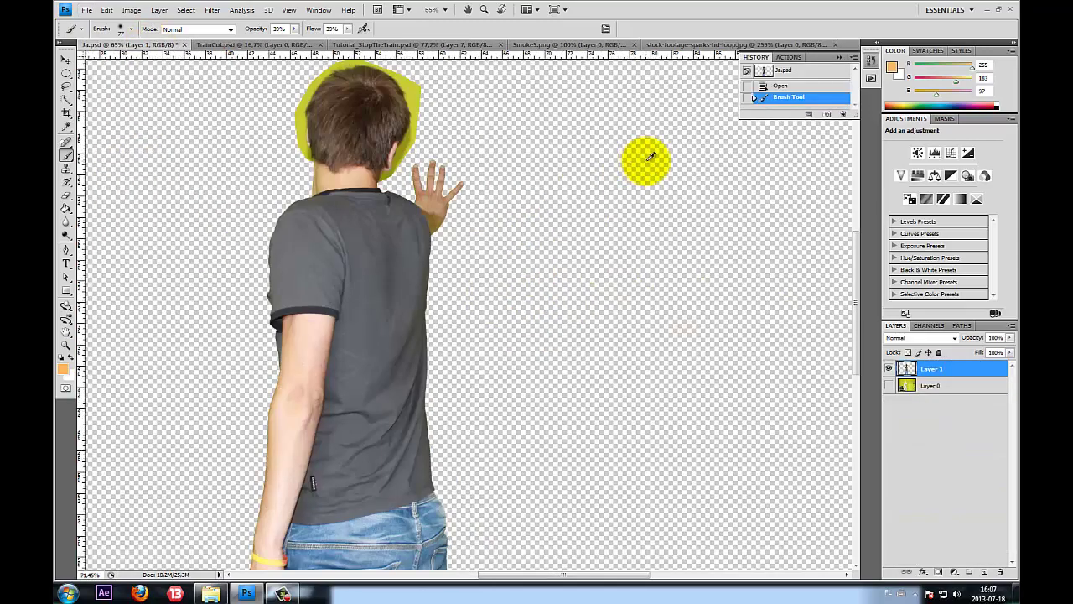
{"action": "scroll", "coordinate": [377, 134], "scroll_direction": "up", "scroll_amount": 2}
{"action": "scroll", "coordinate": [110, 109], "scroll_direction": "up", "scroll_amount": 1}
{"action": "scroll", "coordinate": [296, 112], "scroll_direction": "up", "scroll_amount": 1}
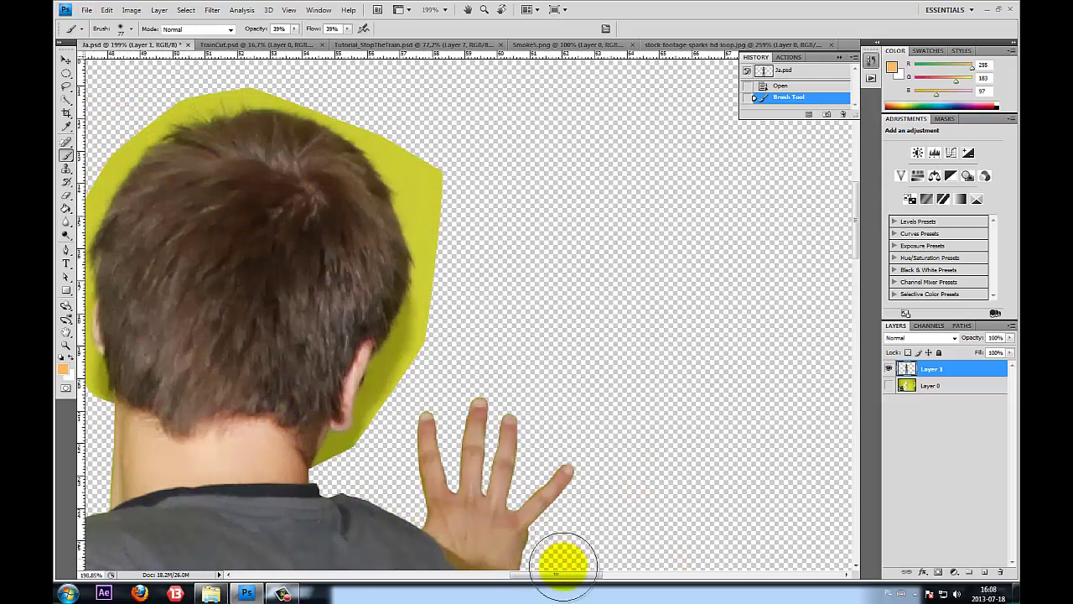
{"action": "left_click_drag", "start_coordinate": [555, 577], "coordinate": [527, 576]}
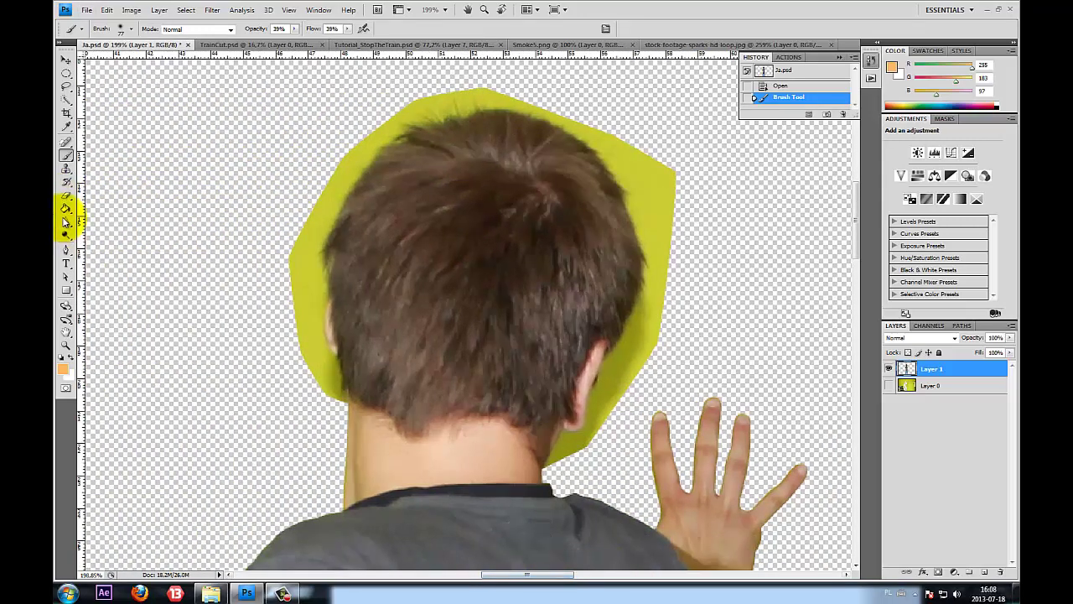
{"action": "left_click", "coordinate": [67, 198]}
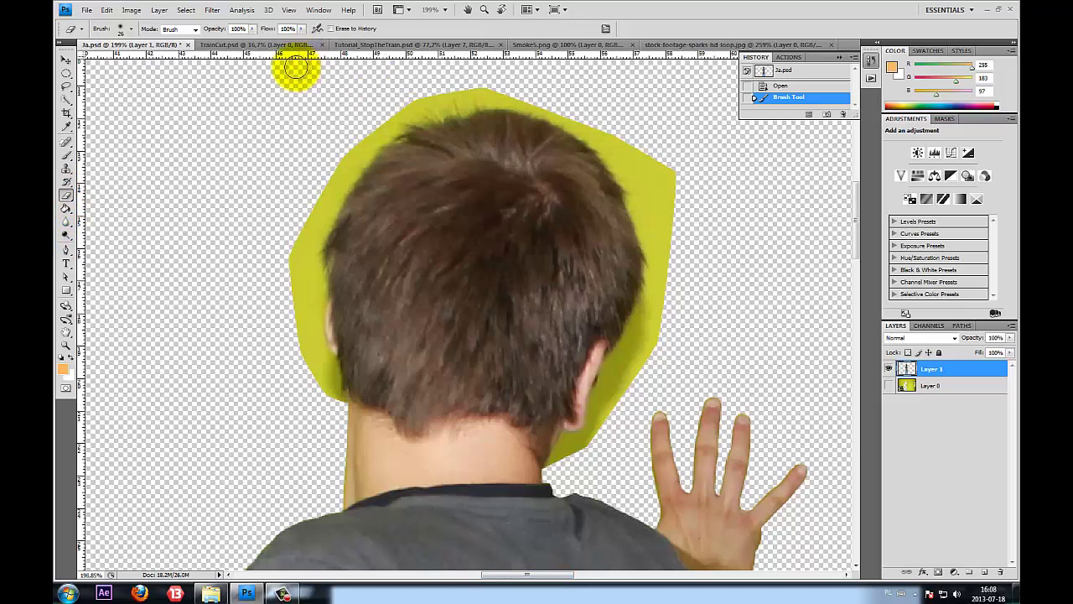
{"action": "mouse_move", "coordinate": [331, 162]}
{"action": "left_mouse_down"}
{"action": "mouse_move", "coordinate": [327, 193]}
{"action": "mouse_move", "coordinate": [266, 288]}
{"action": "mouse_move", "coordinate": [324, 395]}
{"action": "left_mouse_up"}
{"action": "scroll", "coordinate": [294, 286], "scroll_direction": "up", "scroll_amount": 2}
{"action": "scroll", "coordinate": [330, 134], "scroll_direction": "up", "scroll_amount": 2}
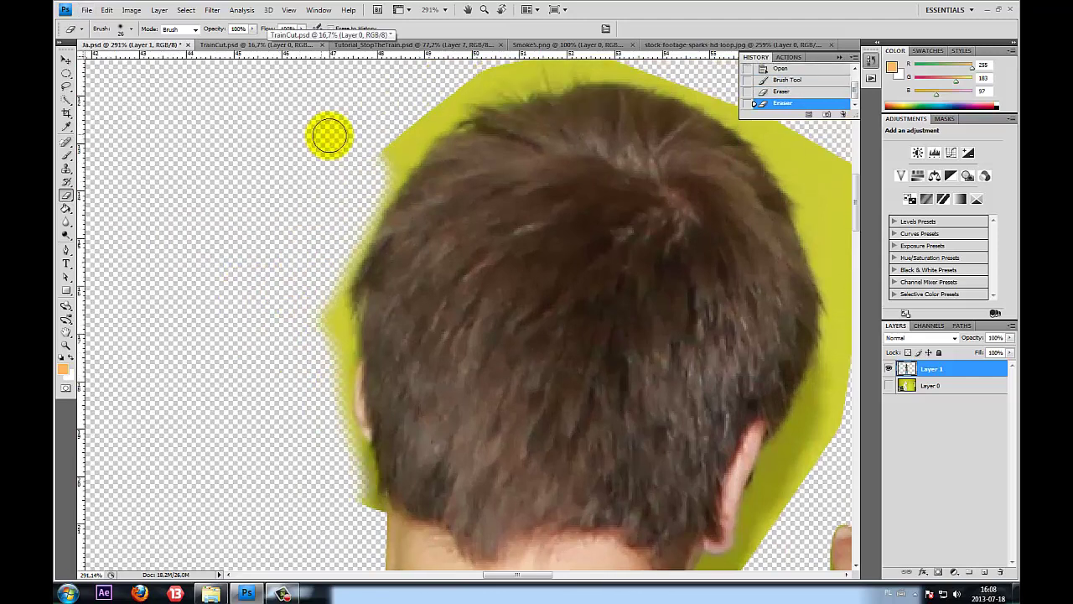
{"action": "mouse_move", "coordinate": [330, 134]}
{"action": "left_mouse_down"}
{"action": "mouse_move", "coordinate": [616, 75]}
{"action": "mouse_move", "coordinate": [857, 231]}
{"action": "left_mouse_up"}
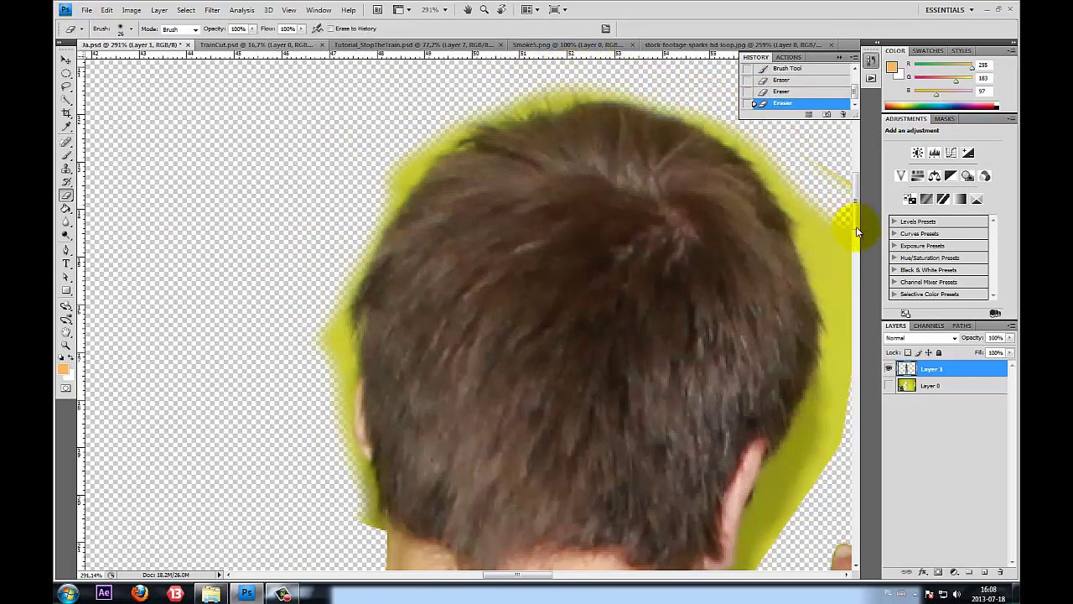
Erase the yellow fringe along the head's right edge and beside the neck
{"action": "scroll", "coordinate": [847, 248], "scroll_direction": "down", "scroll_amount": 2}
{"action": "scroll", "coordinate": [845, 256], "scroll_direction": "down", "scroll_amount": 3}
{"action": "scroll", "coordinate": [755, 352], "scroll_direction": "down", "scroll_amount": 2}
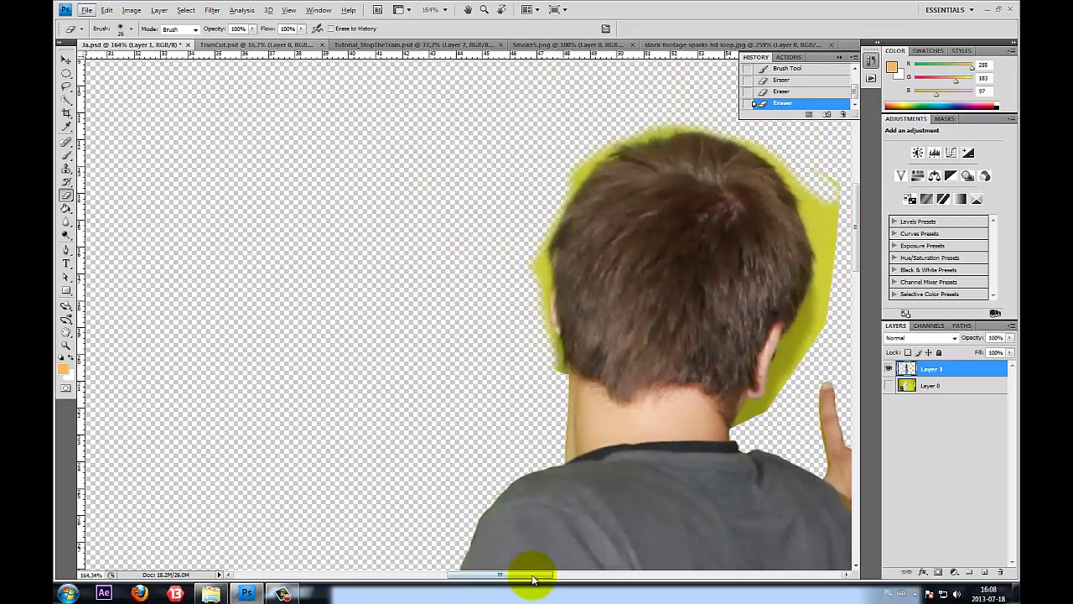
{"action": "left_click_drag", "start_coordinate": [532, 579], "coordinate": [559, 575]}
{"action": "scroll", "coordinate": [697, 220], "scroll_direction": "up", "scroll_amount": 2}
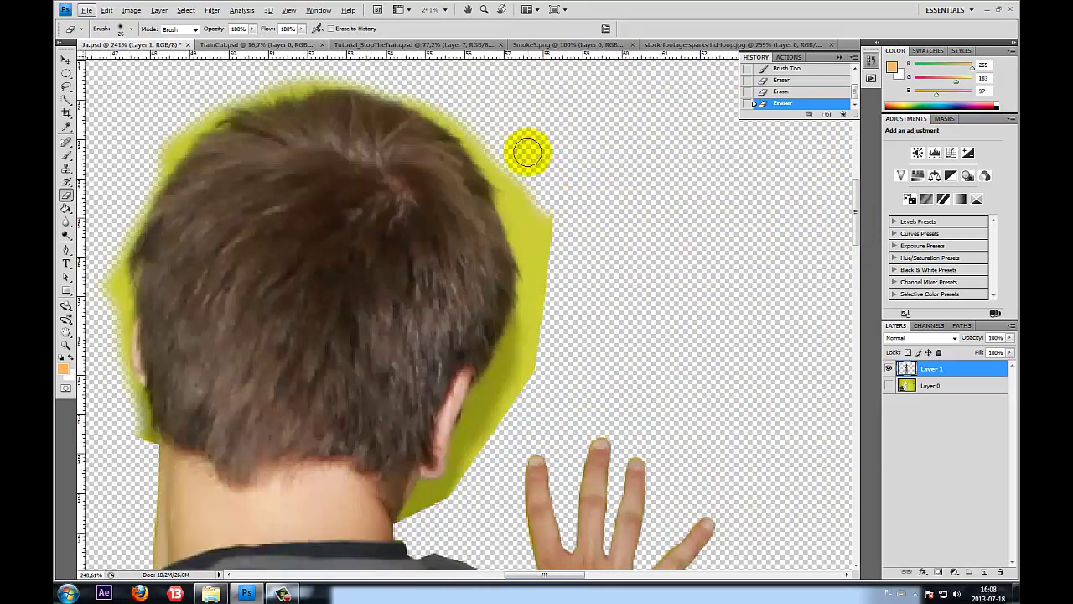
{"action": "mouse_move", "coordinate": [528, 152]}
{"action": "left_mouse_down"}
{"action": "mouse_move", "coordinate": [546, 259]}
{"action": "mouse_move", "coordinate": [517, 205]}
{"action": "mouse_move", "coordinate": [537, 251]}
{"action": "mouse_move", "coordinate": [537, 319]}
{"action": "mouse_move", "coordinate": [517, 367]}
{"action": "left_mouse_up"}
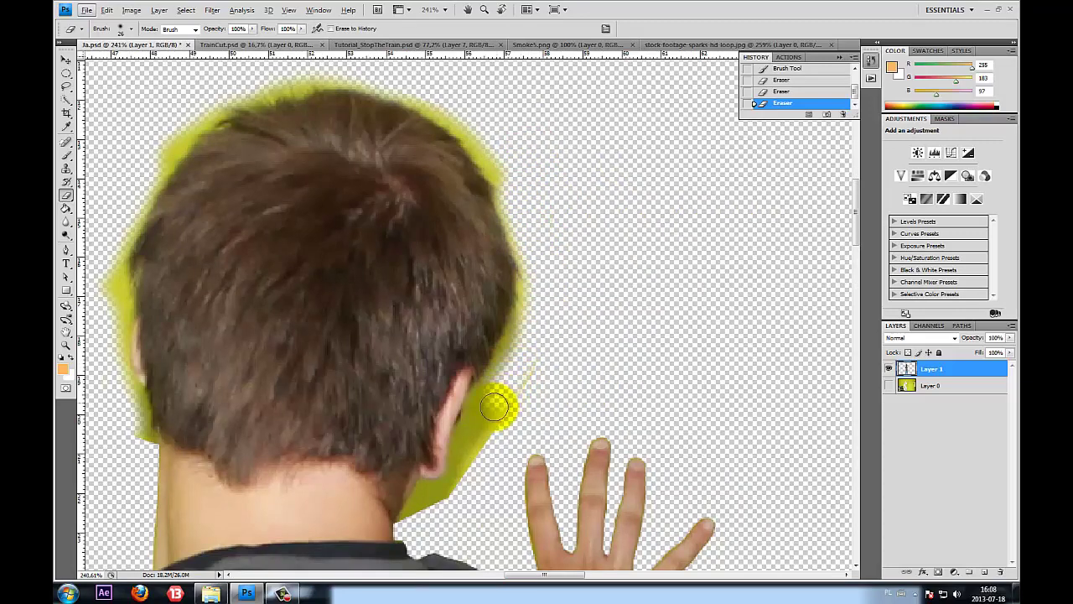
{"action": "left_click_drag", "start_coordinate": [494, 406], "coordinate": [468, 457]}
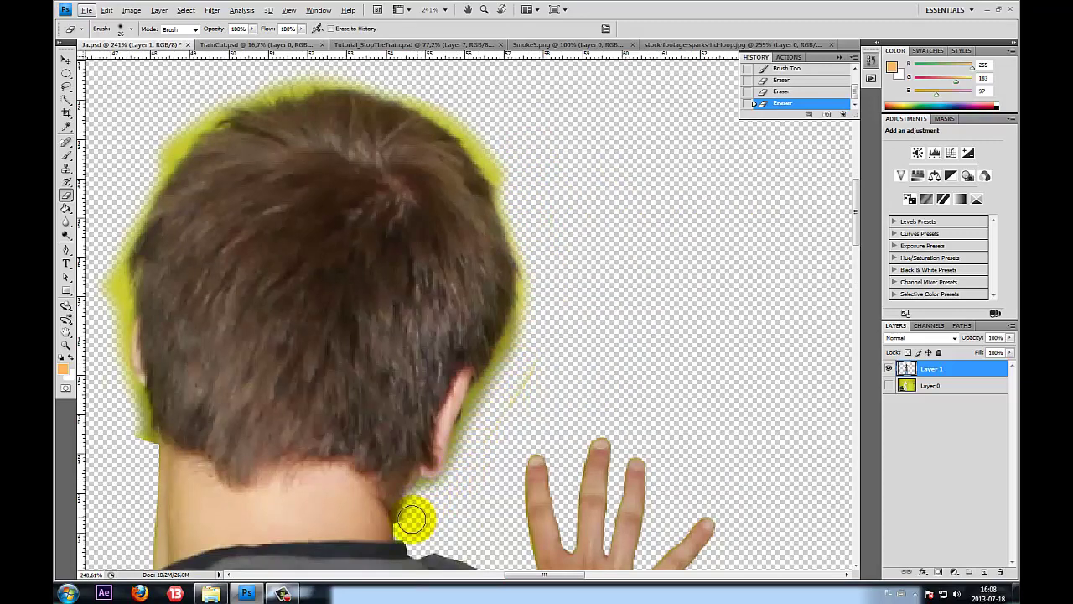
{"action": "left_click_drag", "start_coordinate": [439, 498], "coordinate": [403, 520]}
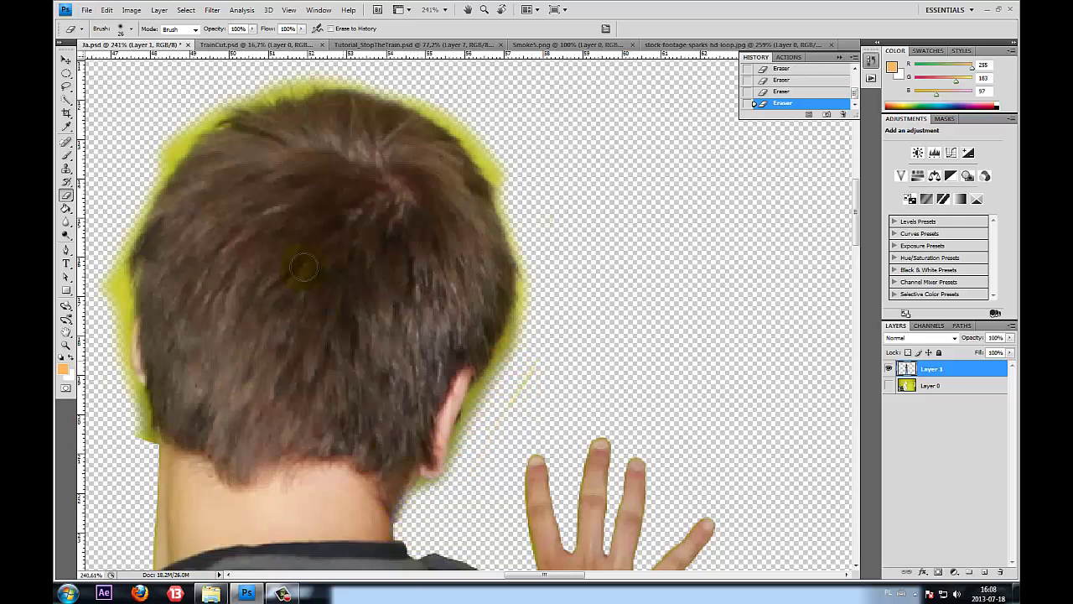
Switch to a small eraser brush and clear a first stretch of yellow along the hair's edge
{"action": "left_click", "coordinate": [121, 28]}
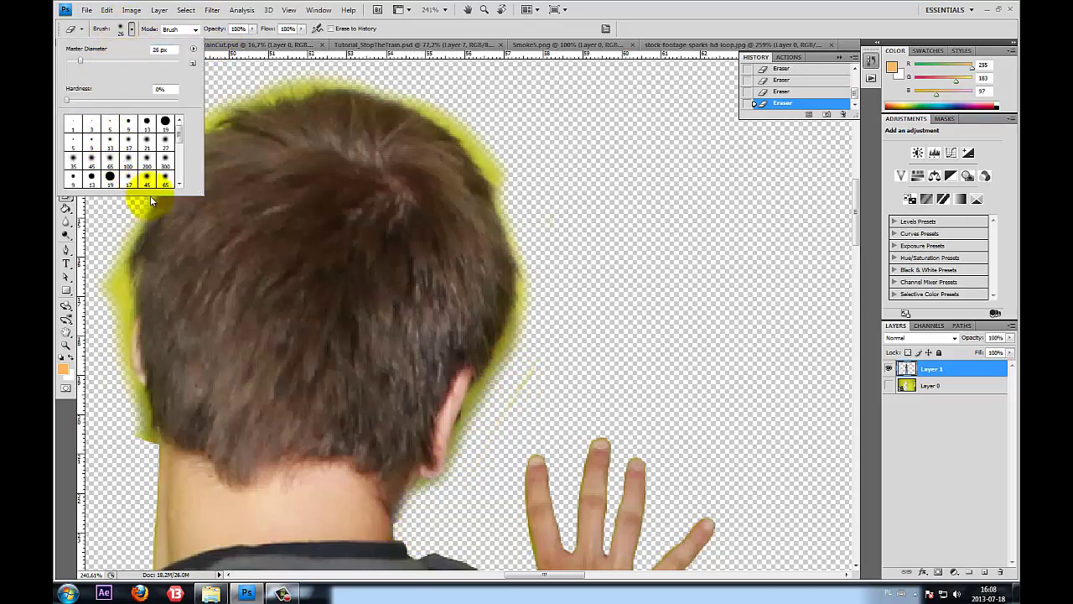
{"action": "scroll", "coordinate": [148, 165], "scroll_direction": "down", "scroll_amount": 1}
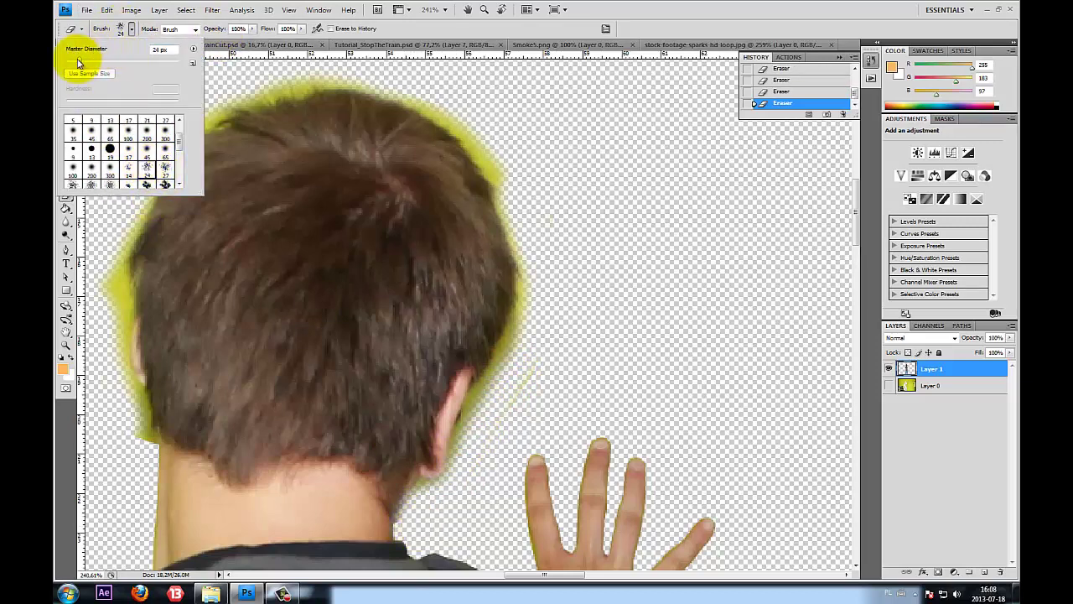
{"action": "left_click", "coordinate": [472, 199]}
{"action": "scroll", "coordinate": [559, 159], "scroll_direction": "up", "scroll_amount": 3}
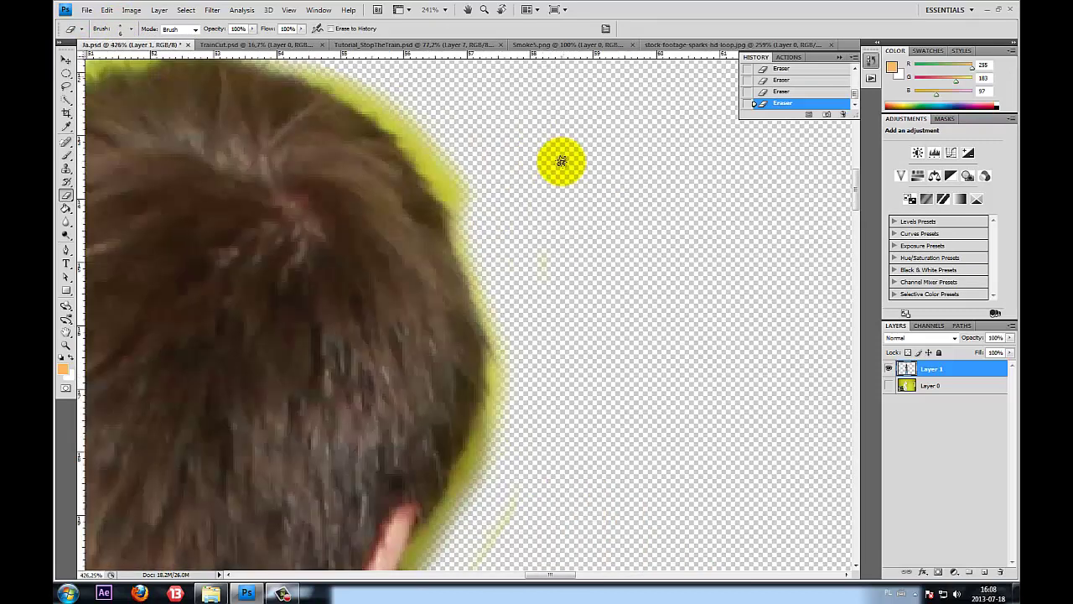
{"action": "scroll", "coordinate": [470, 147], "scroll_direction": "up", "scroll_amount": 3}
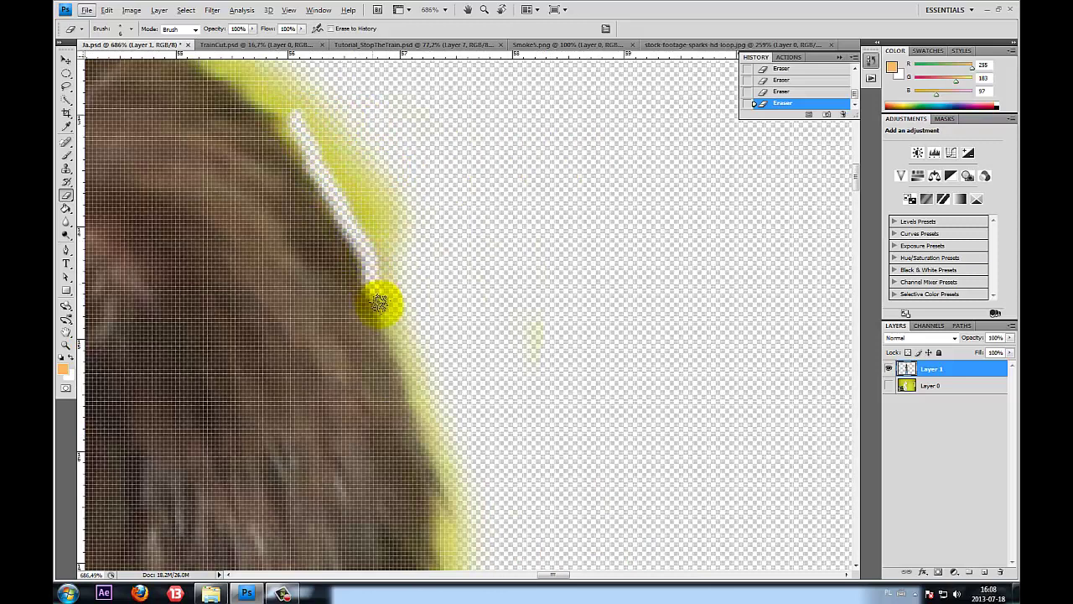
{"action": "mouse_move", "coordinate": [380, 303]}
{"action": "left_mouse_down"}
{"action": "mouse_move", "coordinate": [410, 381]}
{"action": "mouse_move", "coordinate": [403, 319]}
{"action": "mouse_move", "coordinate": [417, 394]}
{"action": "mouse_move", "coordinate": [364, 211]}
{"action": "mouse_move", "coordinate": [323, 151]}
{"action": "mouse_move", "coordinate": [366, 161]}
{"action": "mouse_move", "coordinate": [410, 250]}
{"action": "mouse_move", "coordinate": [348, 170]}
{"action": "mouse_move", "coordinate": [369, 230]}
{"action": "mouse_move", "coordinate": [398, 243]}
{"action": "mouse_move", "coordinate": [422, 282]}
{"action": "left_mouse_up"}
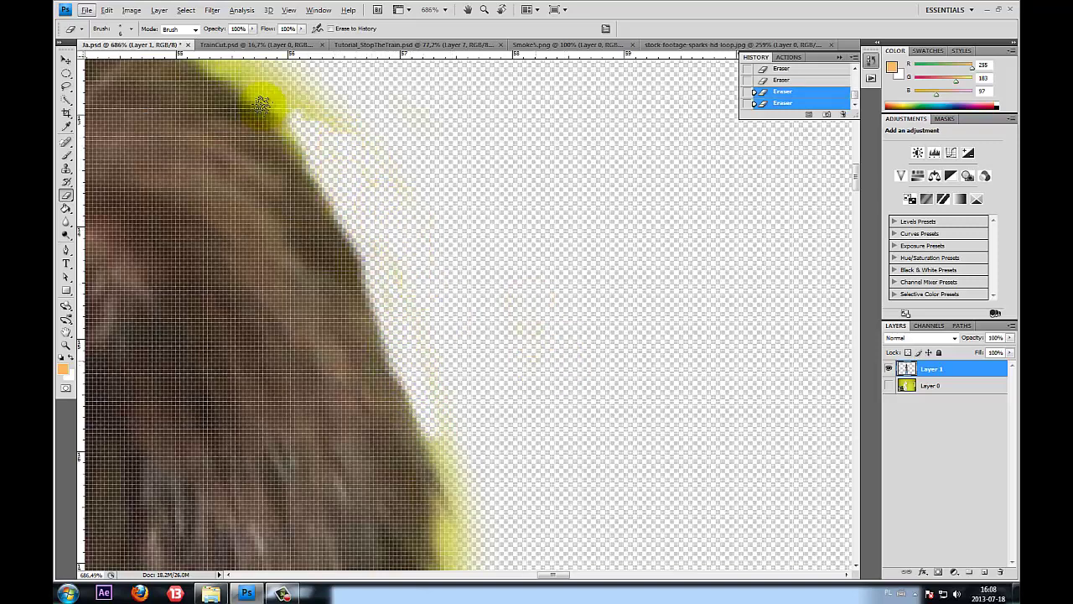
Zoom in and erase the remaining yellow fringe across the top and right of the hair
{"action": "scroll", "coordinate": [204, 168], "scroll_direction": "up", "scroll_amount": 2}
{"action": "scroll", "coordinate": [204, 168], "scroll_direction": "up", "scroll_amount": 1}
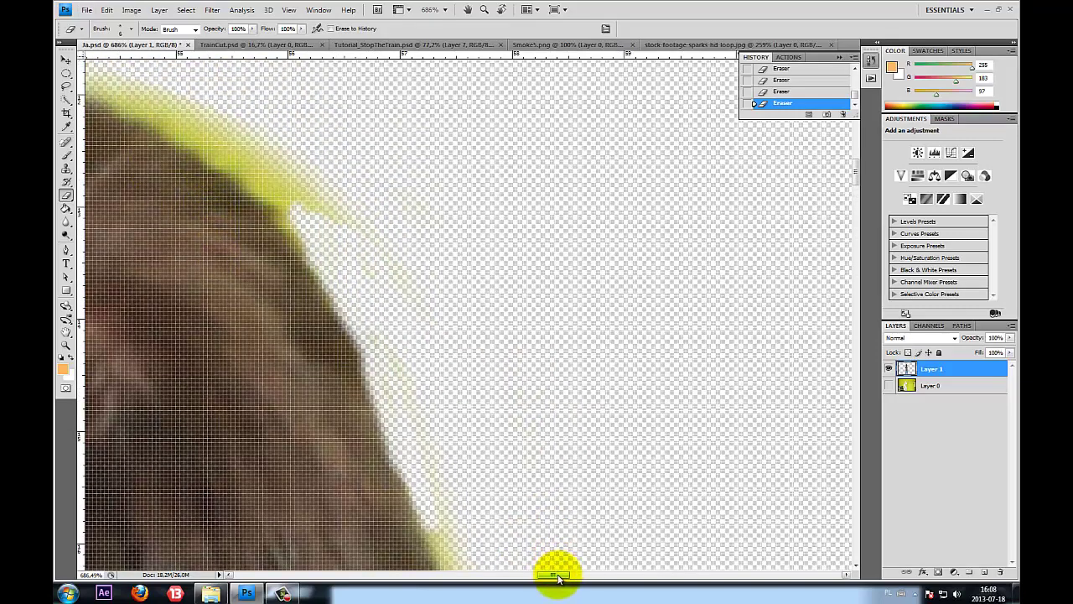
{"action": "scroll", "coordinate": [671, 419], "scroll_direction": "up", "scroll_amount": 3}
{"action": "scroll", "coordinate": [788, 251], "scroll_direction": "up", "scroll_amount": 1}
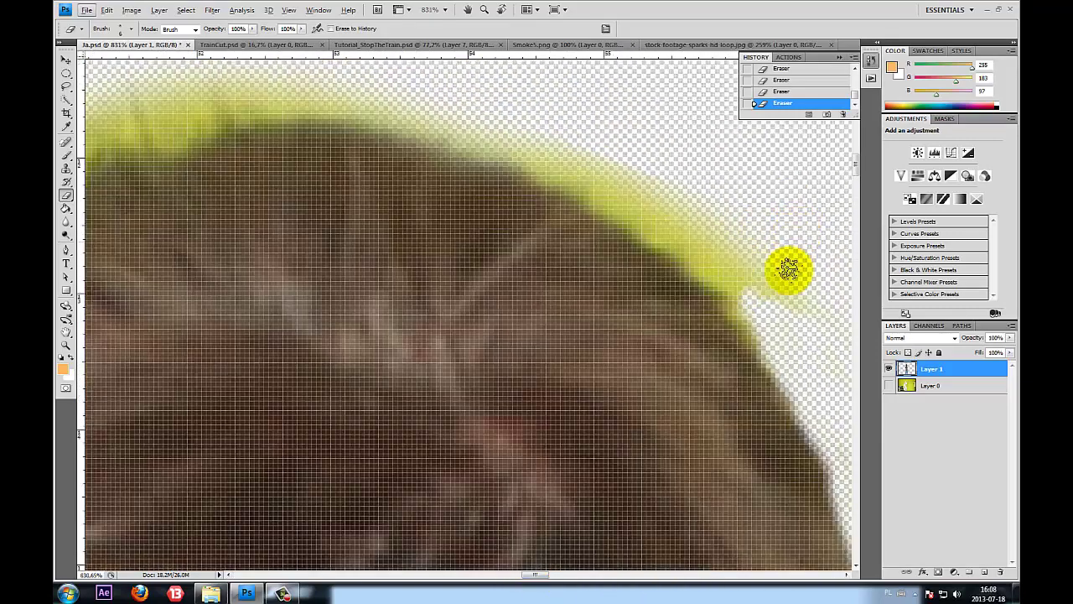
{"action": "left_click_drag", "start_coordinate": [824, 311], "coordinate": [676, 244]}
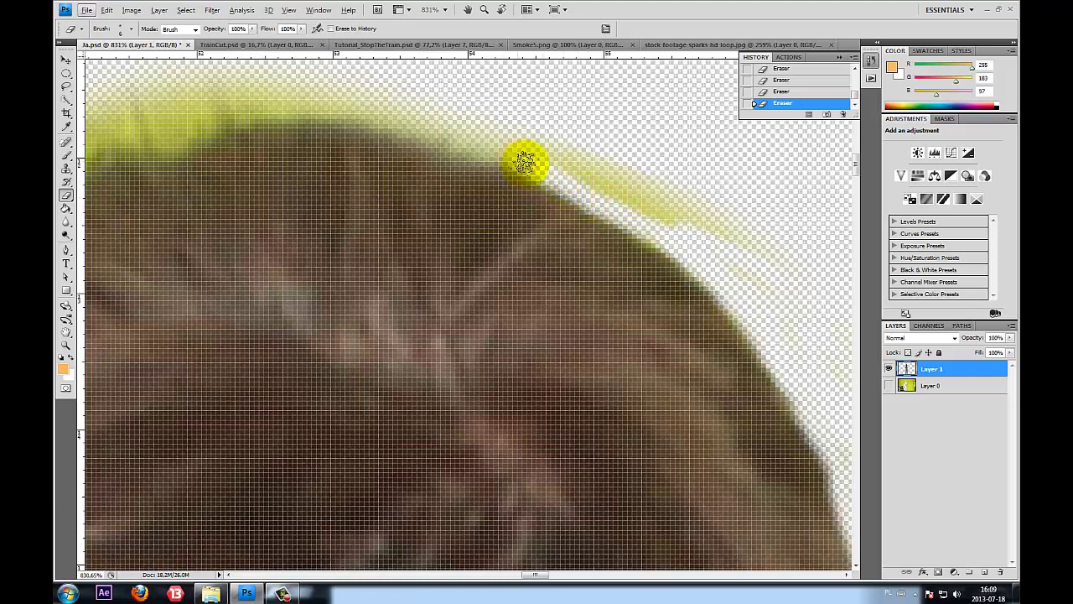
{"action": "mouse_move", "coordinate": [525, 163]}
{"action": "left_mouse_down"}
{"action": "mouse_move", "coordinate": [678, 240]}
{"action": "mouse_move", "coordinate": [753, 327]}
{"action": "left_mouse_up"}
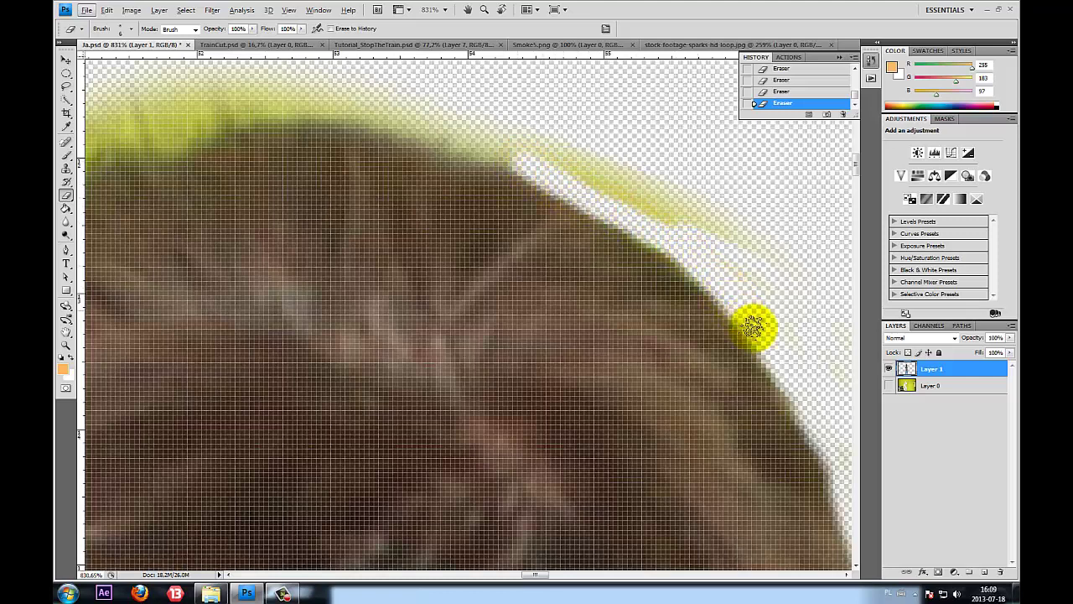
{"action": "mouse_move", "coordinate": [731, 246]}
{"action": "left_mouse_down"}
{"action": "mouse_move", "coordinate": [546, 156]}
{"action": "mouse_move", "coordinate": [750, 230]}
{"action": "left_mouse_up"}
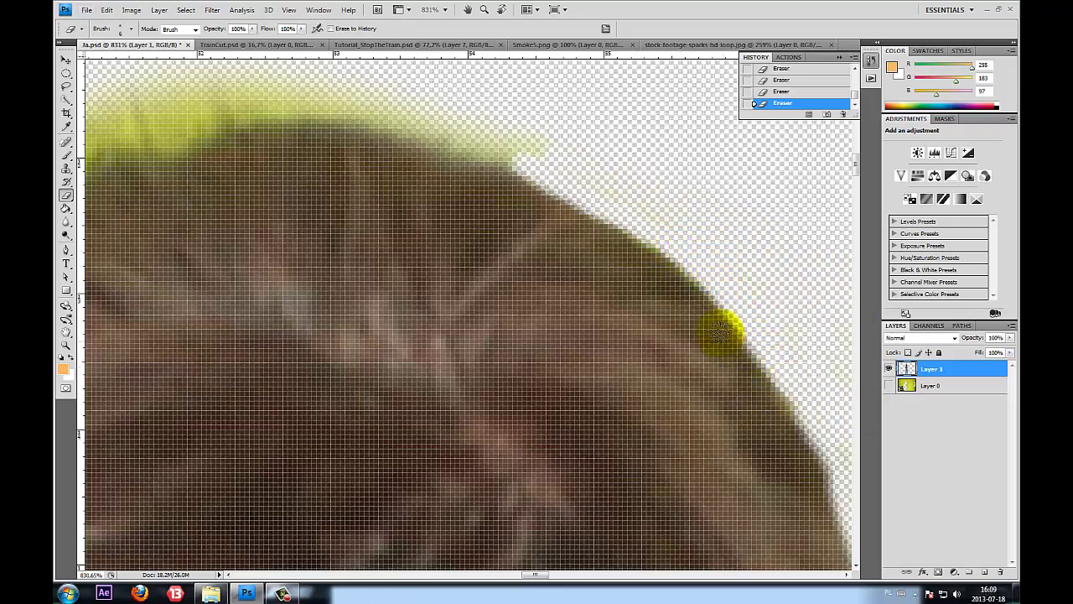
{"action": "scroll", "coordinate": [721, 333], "scroll_direction": "down", "scroll_amount": 5}
{"action": "scroll", "coordinate": [352, 172], "scroll_direction": "up", "scroll_amount": 5}
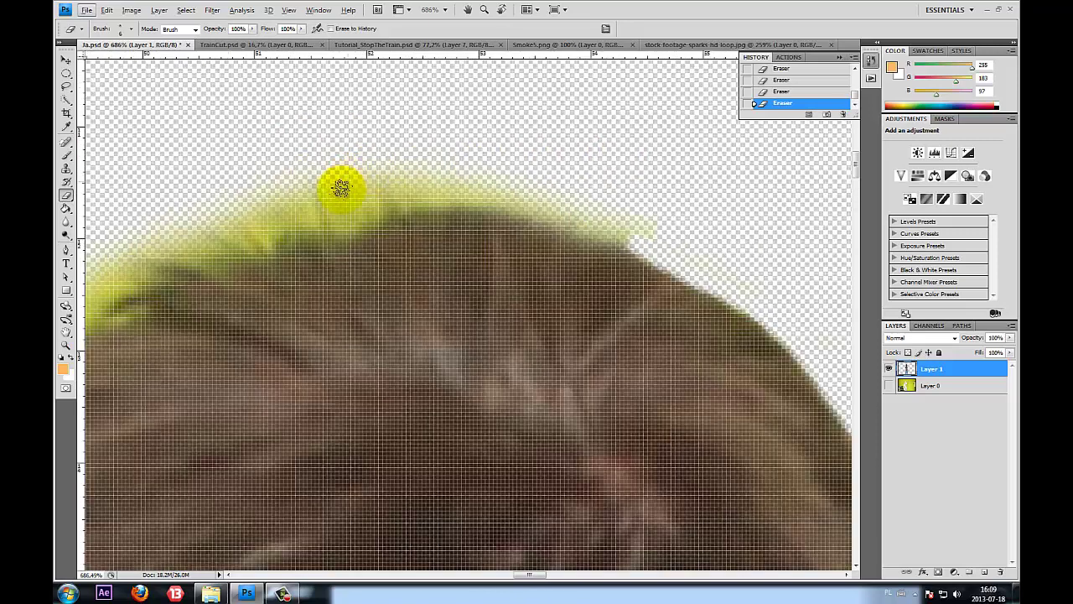
{"action": "mouse_move", "coordinate": [341, 189]}
{"action": "left_mouse_down"}
{"action": "mouse_move", "coordinate": [359, 179]}
{"action": "mouse_move", "coordinate": [283, 187]}
{"action": "mouse_move", "coordinate": [349, 214]}
{"action": "left_mouse_up"}
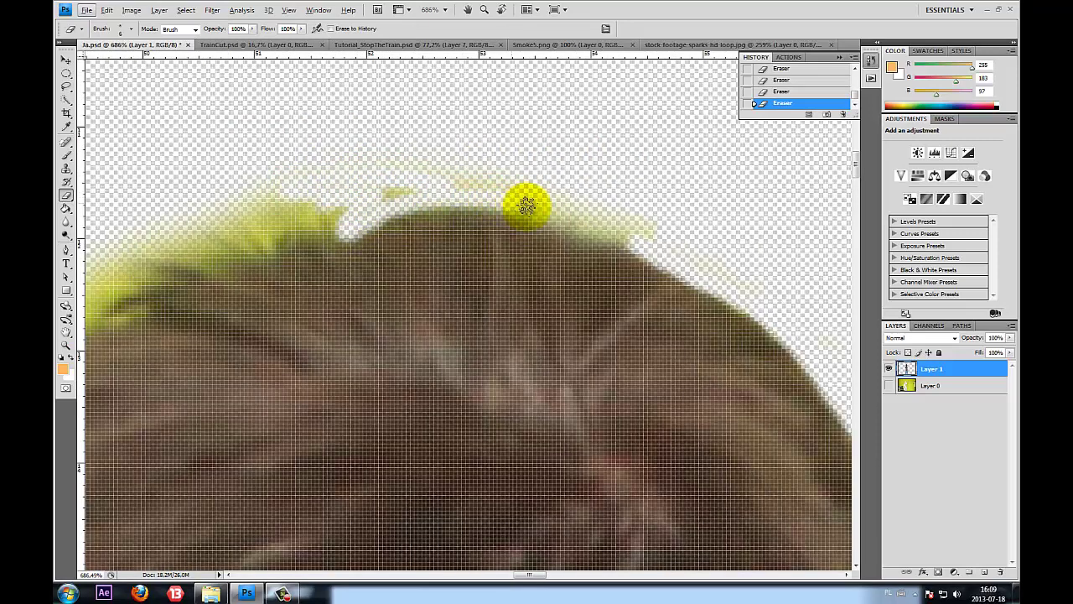
{"action": "mouse_move", "coordinate": [569, 219]}
{"action": "left_mouse_down"}
{"action": "mouse_move", "coordinate": [628, 232]}
{"action": "mouse_move", "coordinate": [604, 215]}
{"action": "mouse_move", "coordinate": [456, 182]}
{"action": "mouse_move", "coordinate": [383, 191]}
{"action": "left_mouse_up"}
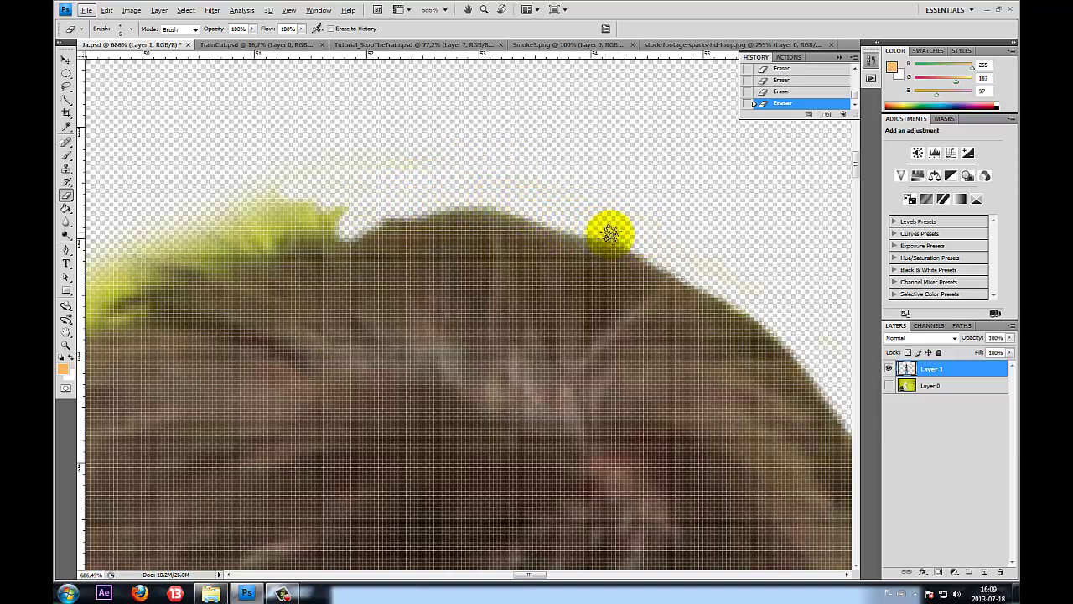
{"action": "scroll", "coordinate": [210, 185], "scroll_direction": "down", "scroll_amount": 3}
Erase the yellow-green fringe along the top and upper-left edges of the boy's hair
{"action": "scroll", "coordinate": [151, 220], "scroll_direction": "down", "scroll_amount": 1}
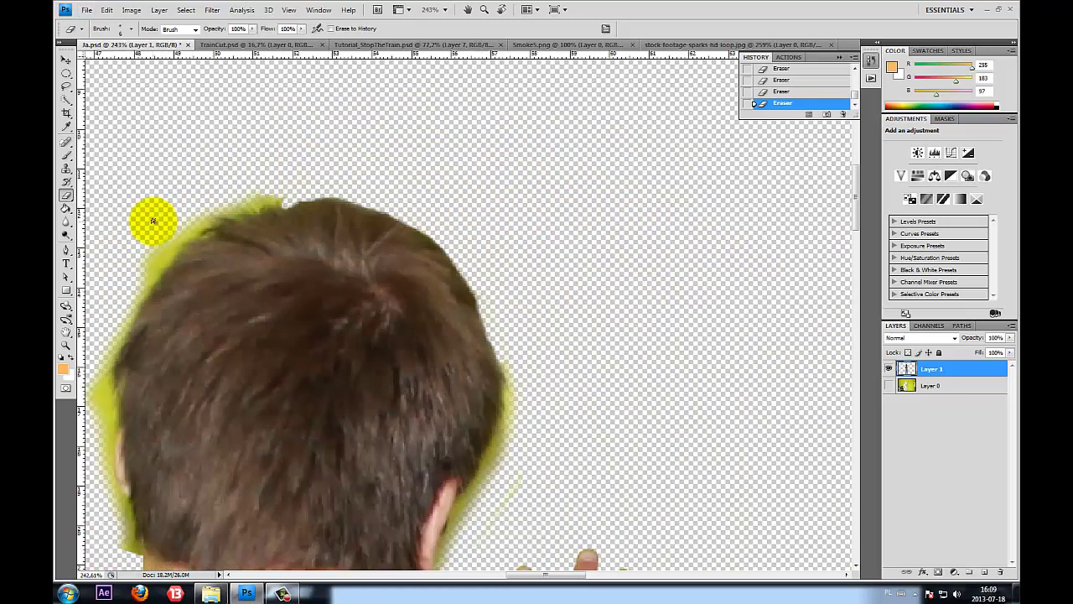
{"action": "scroll", "coordinate": [180, 252], "scroll_direction": "up", "scroll_amount": 2}
{"action": "scroll", "coordinate": [317, 168], "scroll_direction": "up", "scroll_amount": 2}
{"action": "scroll", "coordinate": [355, 143], "scroll_direction": "up", "scroll_amount": 1}
{"action": "scroll", "coordinate": [422, 160], "scroll_direction": "up", "scroll_amount": 1}
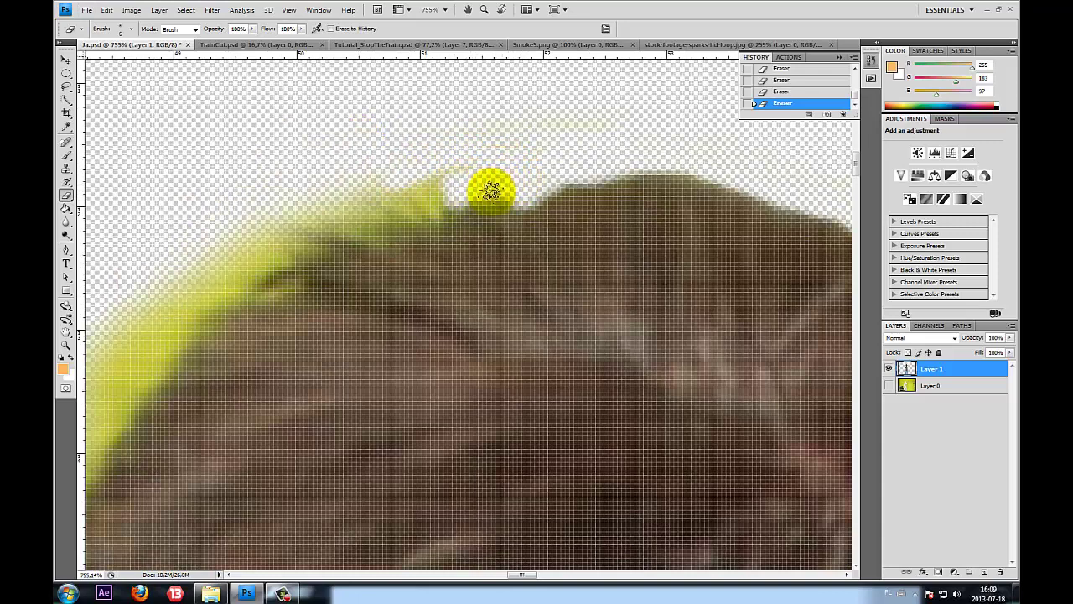
{"action": "mouse_move", "coordinate": [491, 192]}
{"action": "left_mouse_down"}
{"action": "mouse_move", "coordinate": [455, 173]}
{"action": "mouse_move", "coordinate": [378, 192]}
{"action": "mouse_move", "coordinate": [378, 203]}
{"action": "mouse_move", "coordinate": [622, 160]}
{"action": "left_mouse_up"}
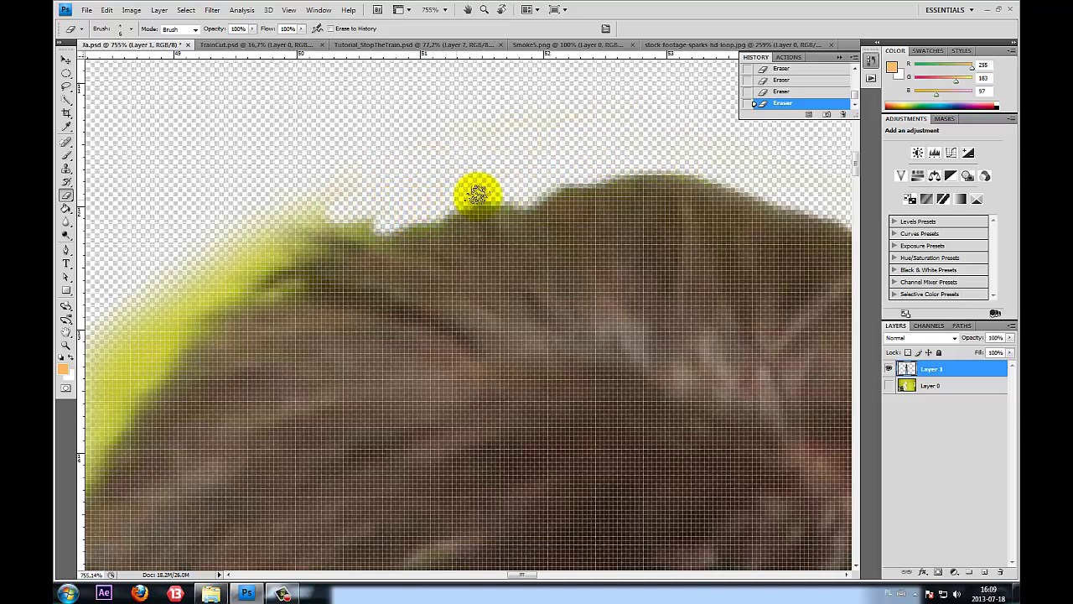
{"action": "mouse_move", "coordinate": [477, 194]}
{"action": "left_mouse_down"}
{"action": "mouse_move", "coordinate": [419, 187]}
{"action": "mouse_move", "coordinate": [262, 268]}
{"action": "mouse_move", "coordinate": [330, 192]}
{"action": "mouse_move", "coordinate": [305, 189]}
{"action": "mouse_move", "coordinate": [343, 232]}
{"action": "mouse_move", "coordinate": [419, 221]}
{"action": "left_mouse_up"}
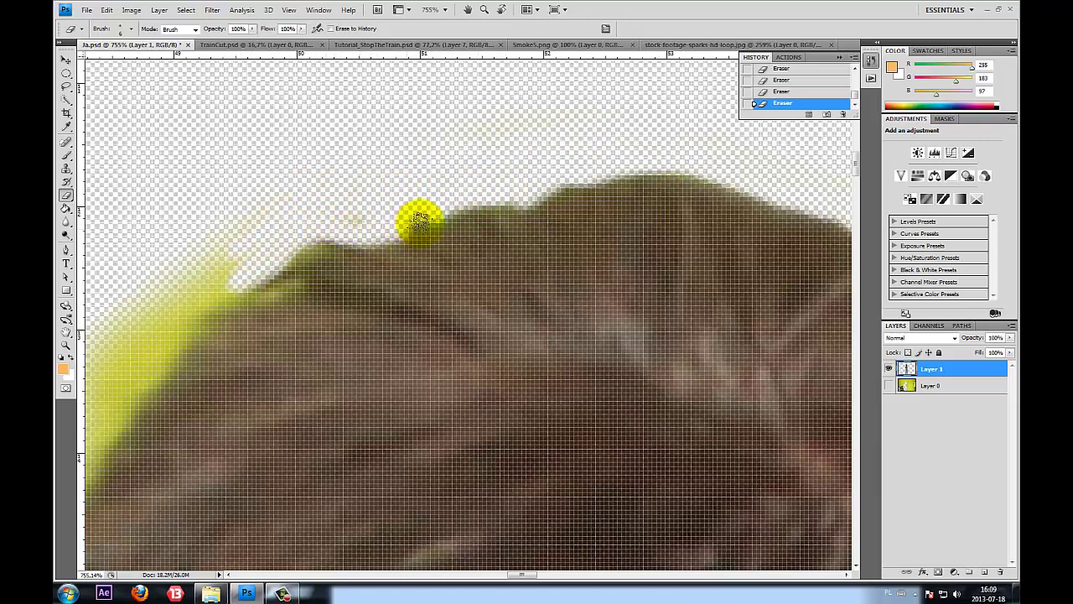
{"action": "scroll", "coordinate": [202, 283], "scroll_direction": "down", "scroll_amount": 4}
{"action": "scroll", "coordinate": [201, 284], "scroll_direction": "down", "scroll_amount": 2}
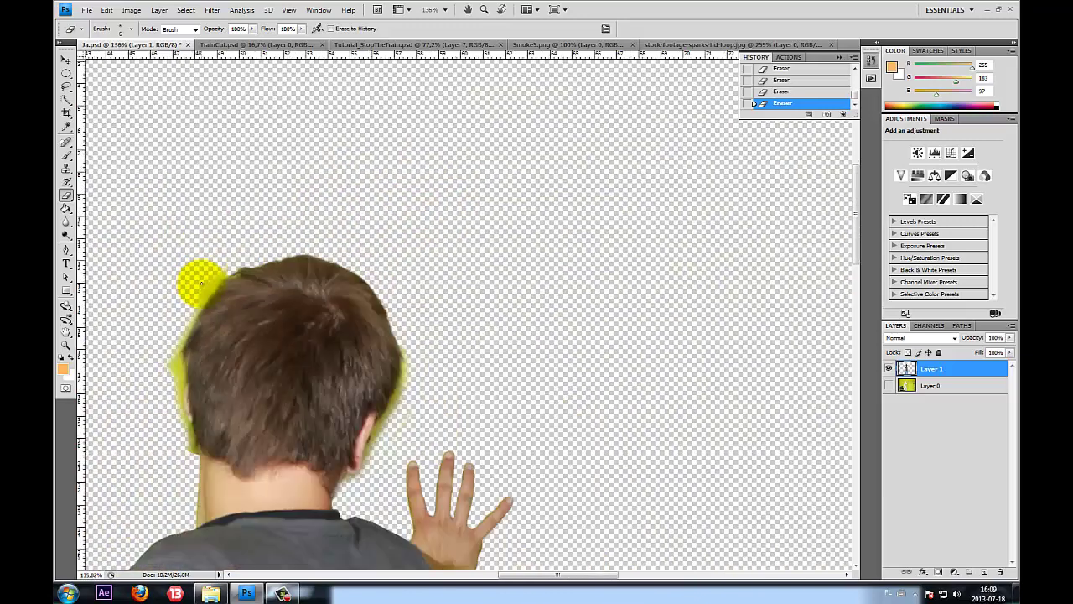
{"action": "scroll", "coordinate": [188, 286], "scroll_direction": "up", "scroll_amount": 3}
{"action": "scroll", "coordinate": [251, 288], "scroll_direction": "up", "scroll_amount": 2}
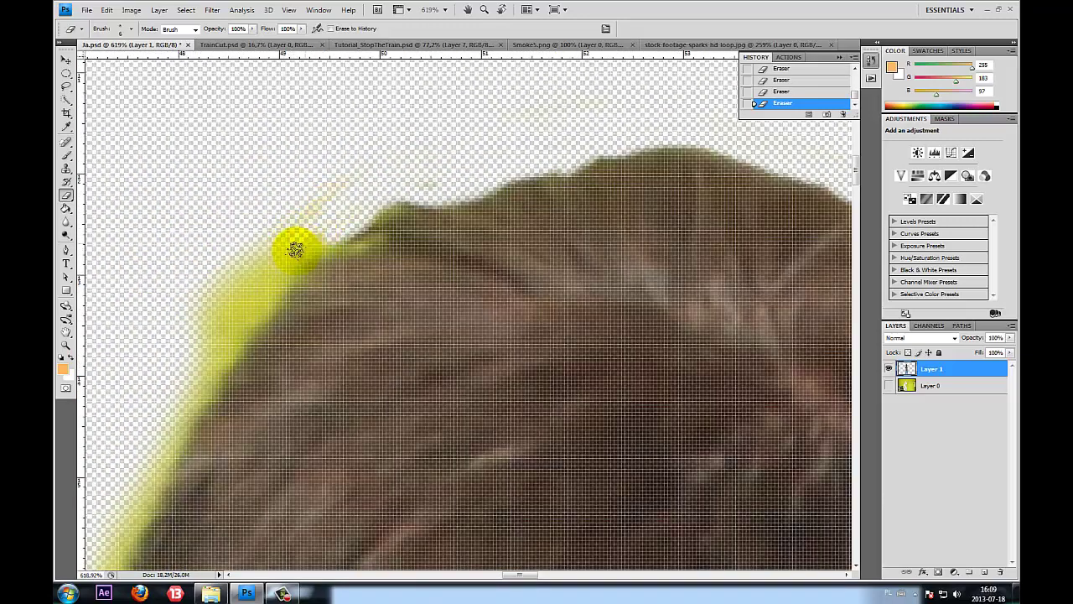
{"action": "mouse_move", "coordinate": [313, 203]}
{"action": "left_mouse_down"}
{"action": "mouse_move", "coordinate": [280, 252]}
{"action": "mouse_move", "coordinate": [384, 205]}
{"action": "left_mouse_up"}
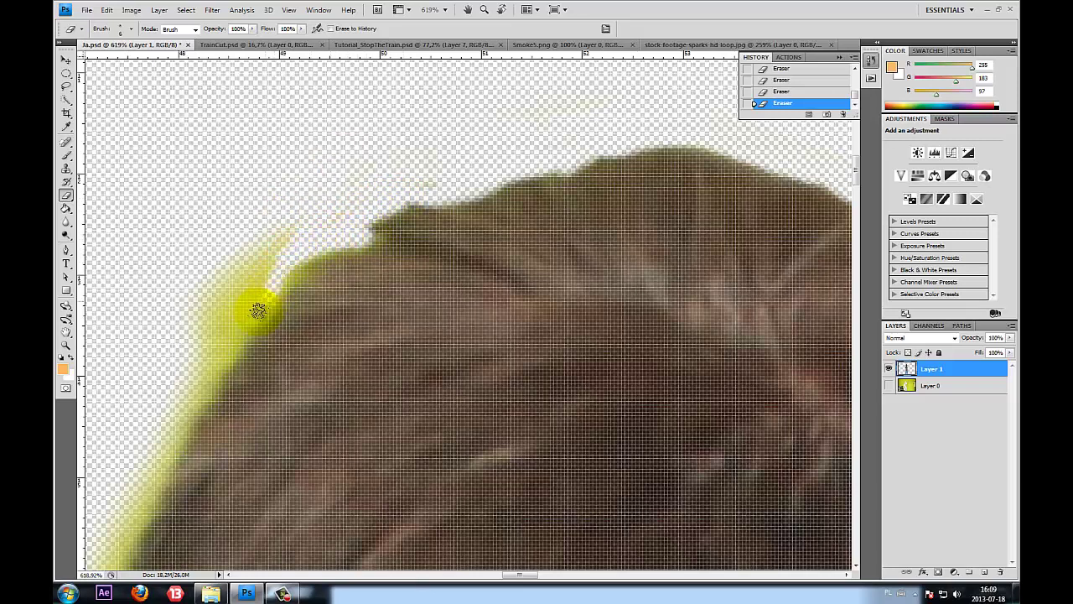
{"action": "mouse_move", "coordinate": [204, 400]}
{"action": "left_mouse_down"}
{"action": "mouse_move", "coordinate": [254, 260]}
{"action": "mouse_move", "coordinate": [221, 347]}
{"action": "mouse_move", "coordinate": [276, 284]}
{"action": "left_mouse_up"}
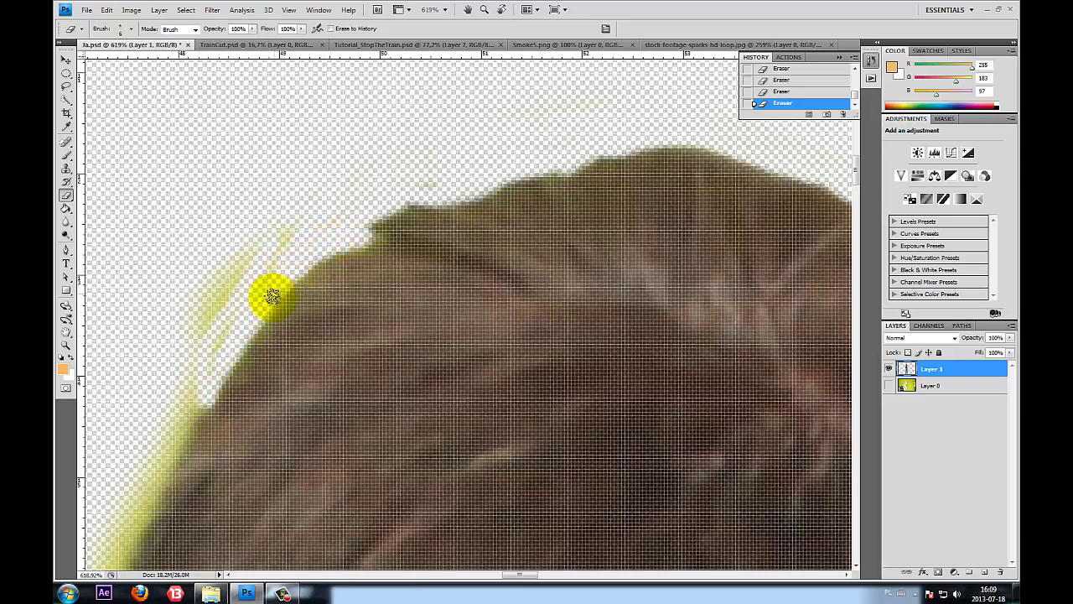
{"action": "mouse_move", "coordinate": [273, 295]}
{"action": "left_mouse_down"}
{"action": "mouse_move", "coordinate": [232, 336]}
{"action": "mouse_move", "coordinate": [232, 257]}
{"action": "mouse_move", "coordinate": [232, 270]}
{"action": "mouse_move", "coordinate": [286, 223]}
{"action": "mouse_move", "coordinate": [348, 226]}
{"action": "left_mouse_up"}
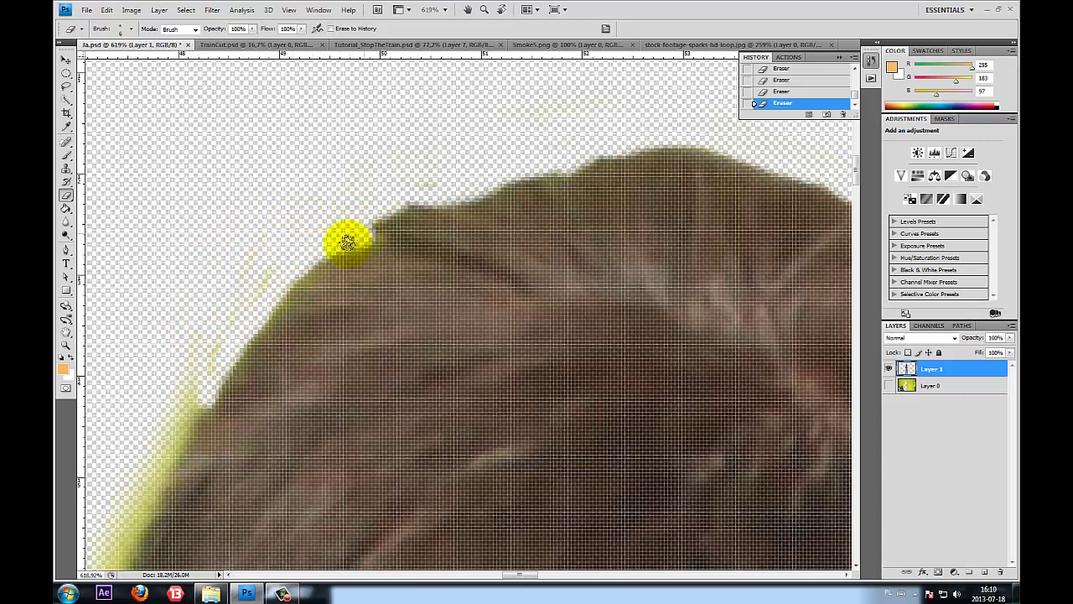
{"action": "left_click_drag", "start_coordinate": [304, 259], "coordinate": [257, 286]}
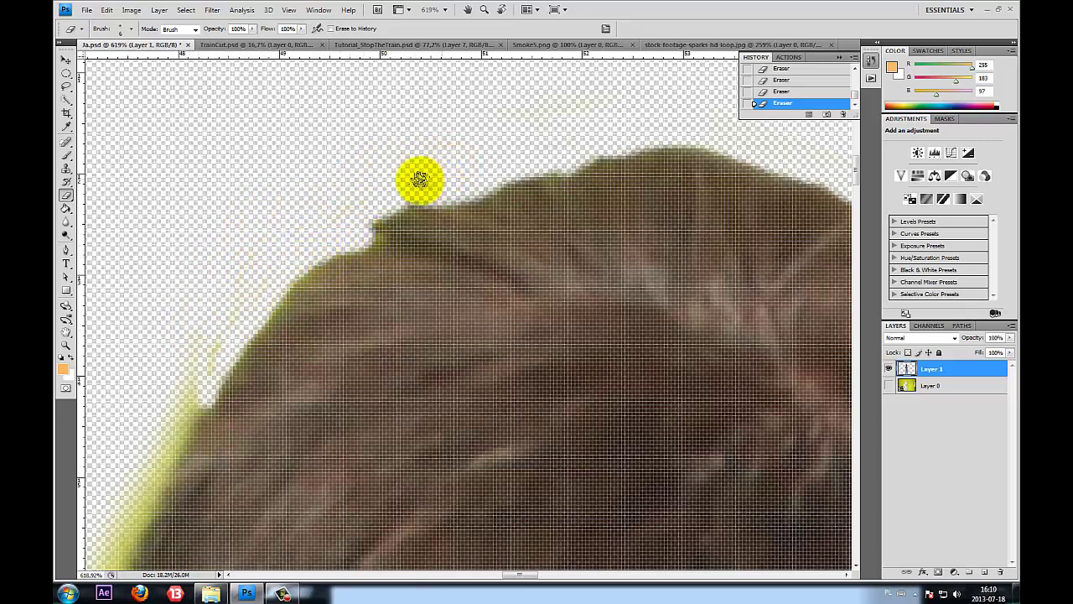
Erase the remaining yellow fringe streaks along the left hair edge down by the ear
{"action": "scroll", "coordinate": [317, 201], "scroll_direction": "down", "scroll_amount": 2}
{"action": "scroll", "coordinate": [251, 286], "scroll_direction": "down", "scroll_amount": 1}
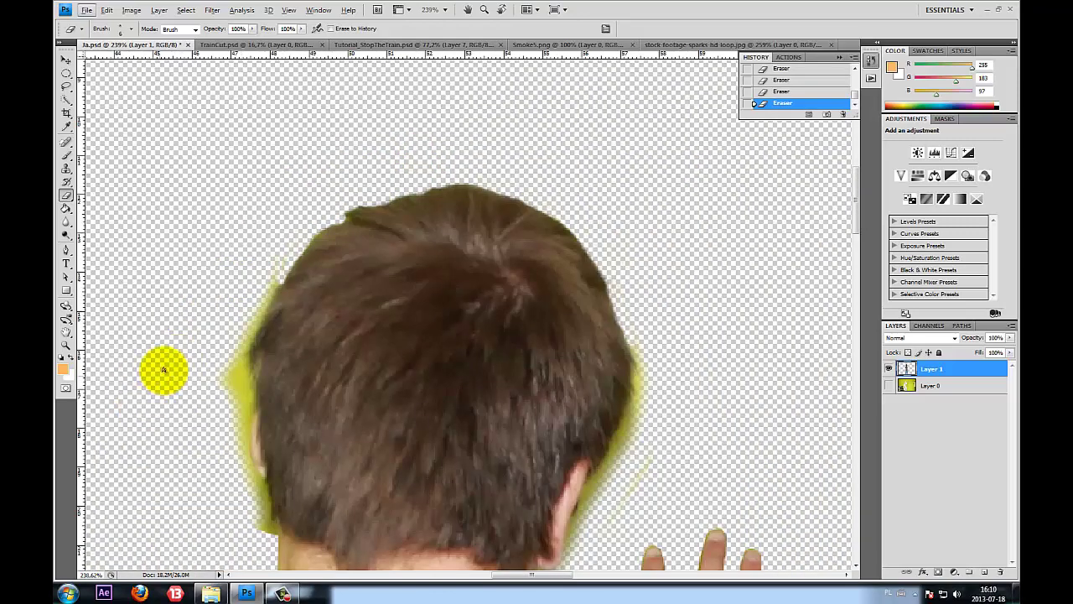
{"action": "scroll", "coordinate": [163, 366], "scroll_direction": "up", "scroll_amount": 2}
{"action": "scroll", "coordinate": [323, 354], "scroll_direction": "up", "scroll_amount": 1}
{"action": "scroll", "coordinate": [297, 256], "scroll_direction": "up", "scroll_amount": 2}
{"action": "scroll", "coordinate": [311, 243], "scroll_direction": "up", "scroll_amount": 1}
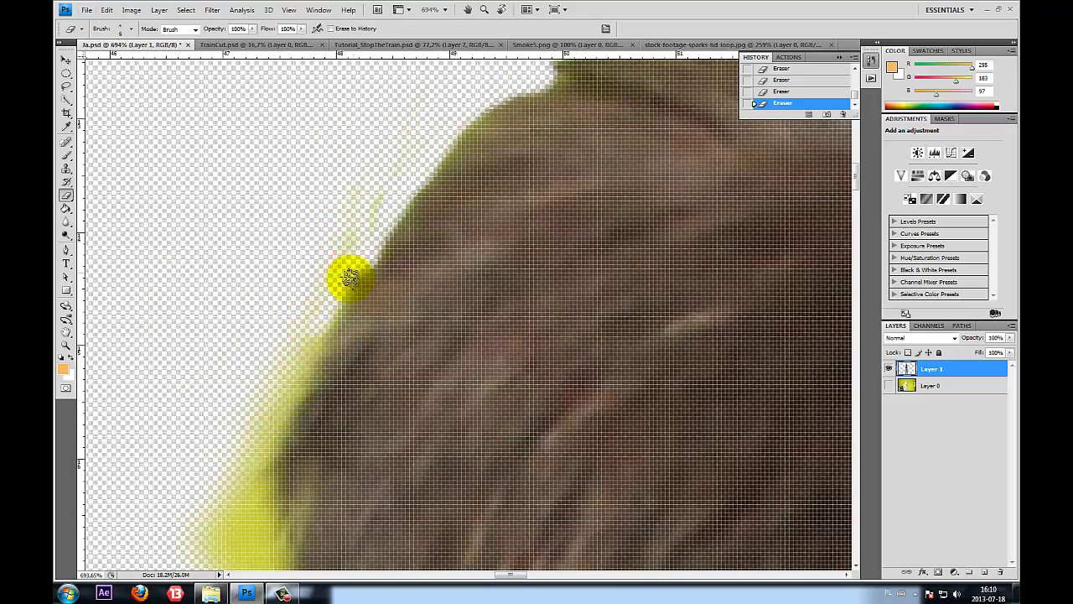
{"action": "mouse_move", "coordinate": [321, 348]}
{"action": "left_mouse_down"}
{"action": "mouse_move", "coordinate": [321, 263]}
{"action": "mouse_move", "coordinate": [469, 113]}
{"action": "left_mouse_up"}
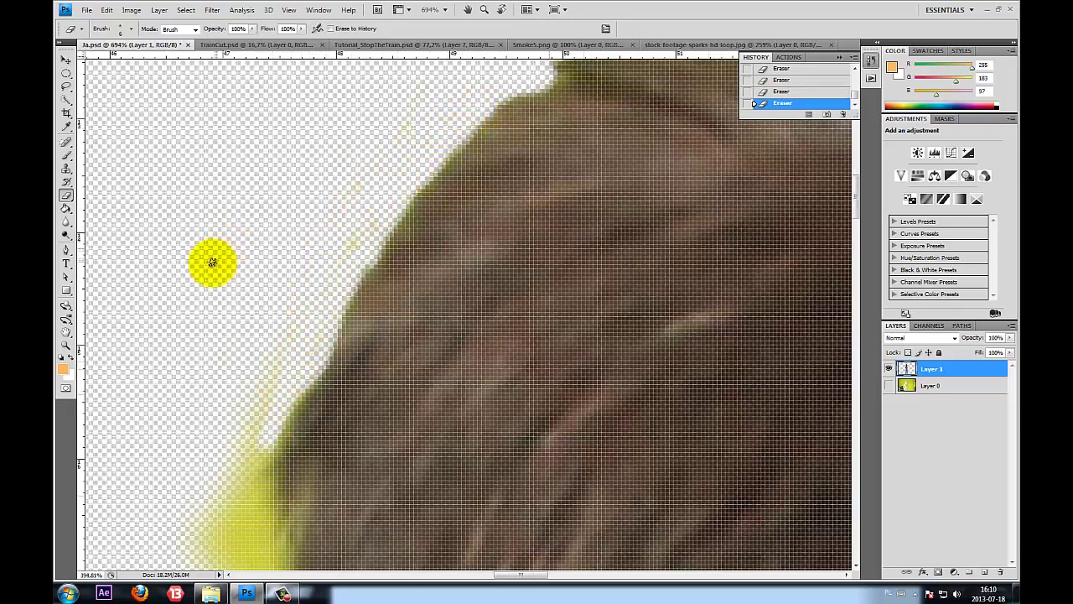
{"action": "scroll", "coordinate": [213, 259], "scroll_direction": "down", "scroll_amount": 5}
{"action": "scroll", "coordinate": [178, 372], "scroll_direction": "up", "scroll_amount": 1}
{"action": "scroll", "coordinate": [184, 377], "scroll_direction": "up", "scroll_amount": 2}
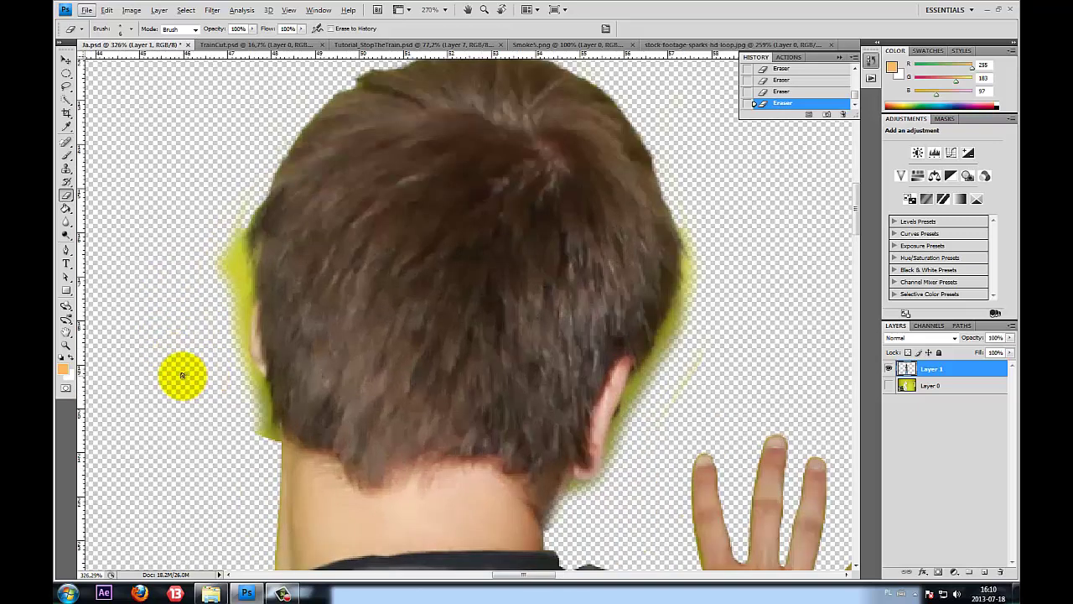
{"action": "scroll", "coordinate": [182, 377], "scroll_direction": "up", "scroll_amount": 2}
{"action": "scroll", "coordinate": [223, 307], "scroll_direction": "up", "scroll_amount": 1}
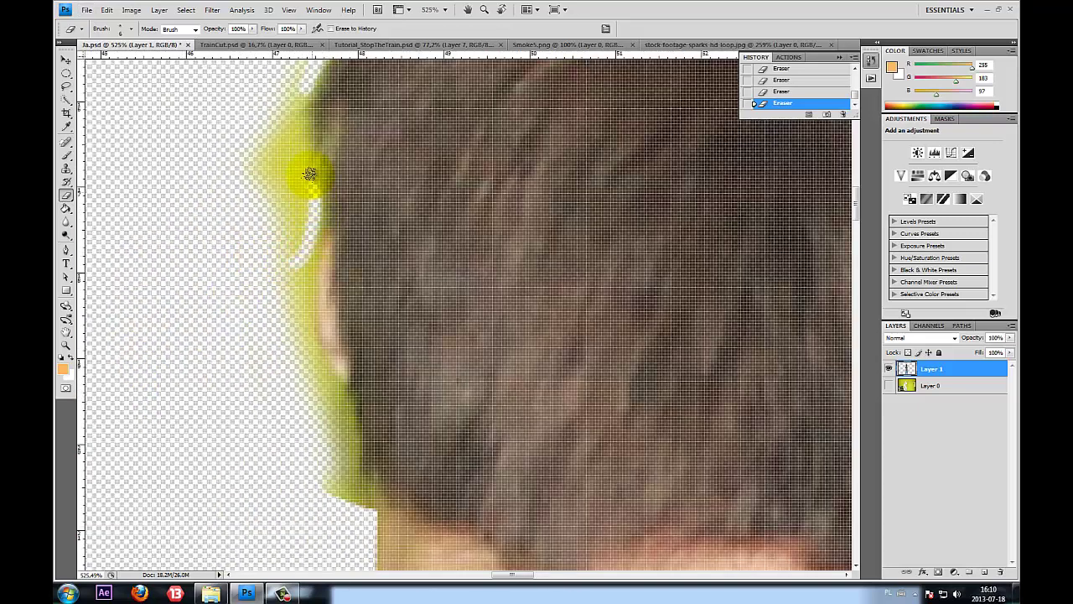
{"action": "mouse_move", "coordinate": [303, 82]}
{"action": "left_mouse_down"}
{"action": "mouse_move", "coordinate": [285, 117]}
{"action": "mouse_move", "coordinate": [309, 134]}
{"action": "left_mouse_up"}
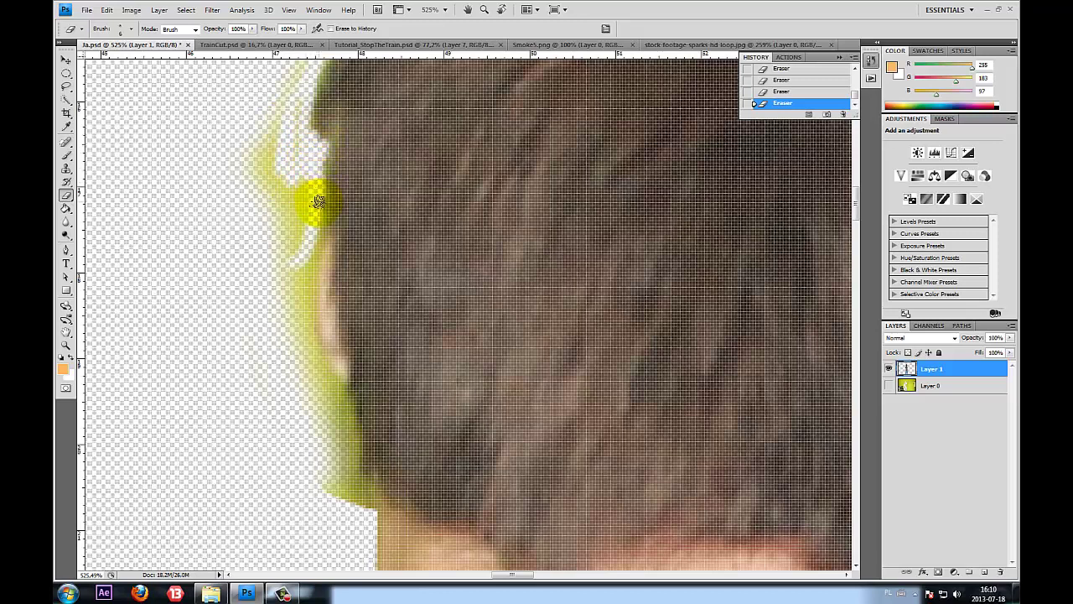
{"action": "mouse_move", "coordinate": [309, 258]}
{"action": "left_mouse_down"}
{"action": "mouse_move", "coordinate": [259, 126]}
{"action": "mouse_move", "coordinate": [288, 201]}
{"action": "mouse_move", "coordinate": [304, 183]}
{"action": "mouse_move", "coordinate": [278, 215]}
{"action": "left_mouse_up"}
{"action": "scroll", "coordinate": [315, 176], "scroll_direction": "up", "scroll_amount": 3}
{"action": "mouse_move", "coordinate": [279, 215]}
{"action": "left_mouse_down"}
{"action": "mouse_move", "coordinate": [294, 151]}
{"action": "mouse_move", "coordinate": [295, 251]}
{"action": "mouse_move", "coordinate": [311, 143]}
{"action": "mouse_move", "coordinate": [259, 403]}
{"action": "mouse_move", "coordinate": [285, 364]}
{"action": "mouse_move", "coordinate": [276, 310]}
{"action": "mouse_move", "coordinate": [285, 338]}
{"action": "left_mouse_up"}
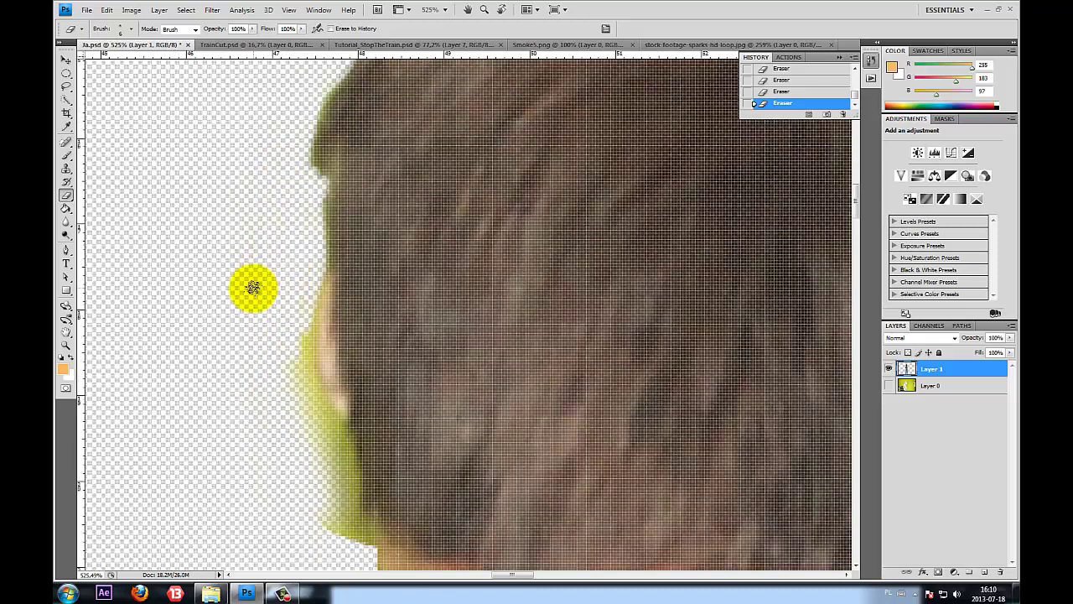
{"action": "scroll", "coordinate": [257, 288], "scroll_direction": "down", "scroll_amount": 5}
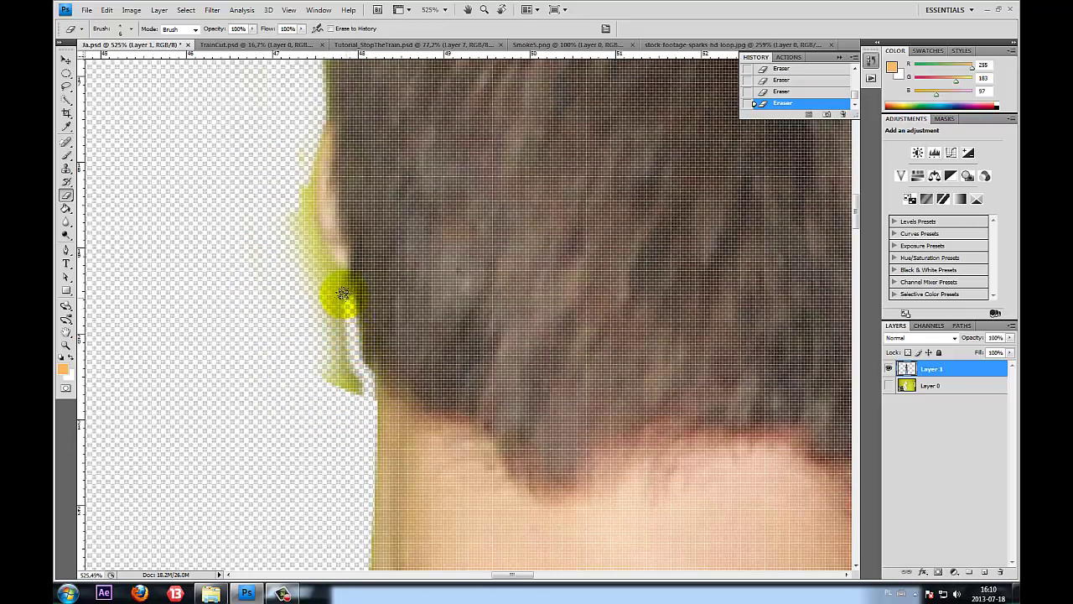
{"action": "mouse_move", "coordinate": [292, 182]}
{"action": "left_mouse_down"}
{"action": "mouse_move", "coordinate": [352, 377]}
{"action": "mouse_move", "coordinate": [319, 307]}
{"action": "mouse_move", "coordinate": [282, 326]}
{"action": "mouse_move", "coordinate": [330, 382]}
{"action": "left_mouse_up"}
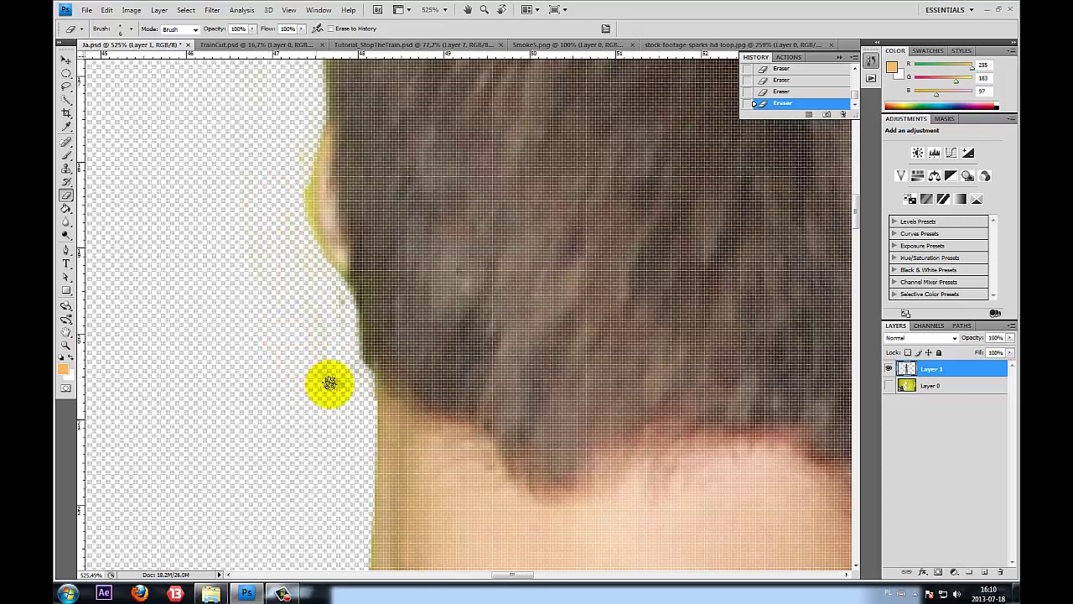
{"action": "scroll", "coordinate": [252, 271], "scroll_direction": "down", "scroll_amount": 5}
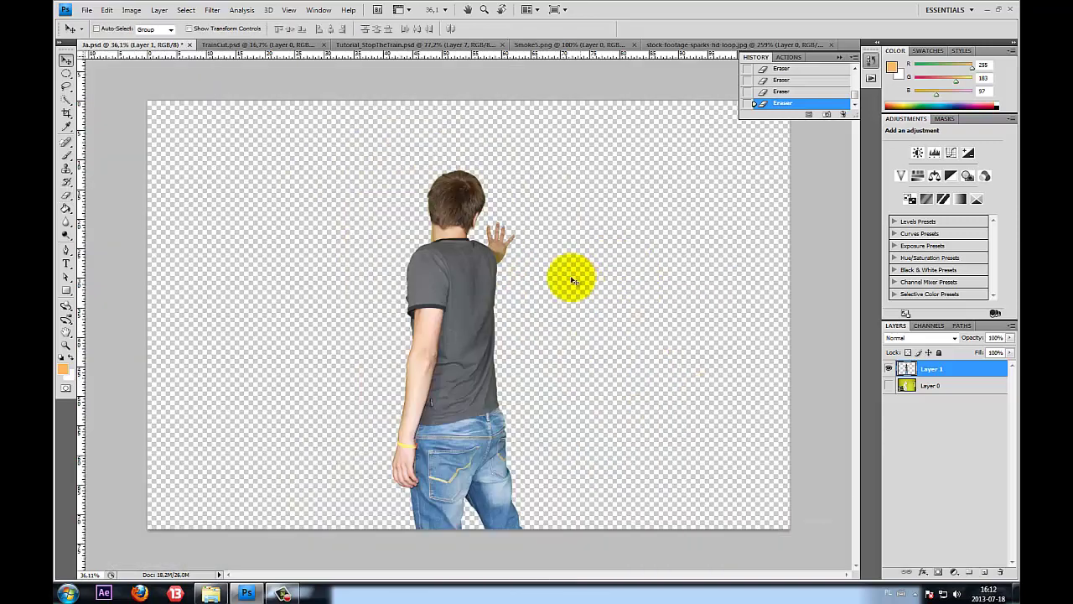
{"action": "scroll", "coordinate": [532, 327], "scroll_direction": "up", "scroll_amount": 1}
{"action": "scroll", "coordinate": [522, 328], "scroll_direction": "up", "scroll_amount": 2}
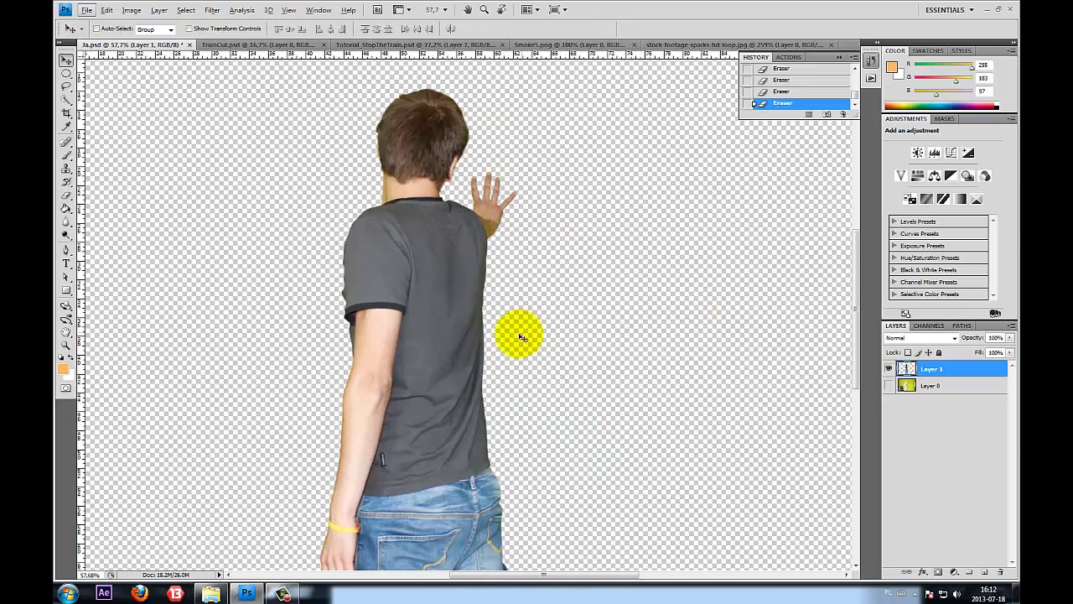
{"action": "scroll", "coordinate": [515, 335], "scroll_direction": "up", "scroll_amount": 2}
{"action": "scroll", "coordinate": [424, 140], "scroll_direction": "up", "scroll_amount": 2}
{"action": "scroll", "coordinate": [424, 140], "scroll_direction": "down", "scroll_amount": 1}
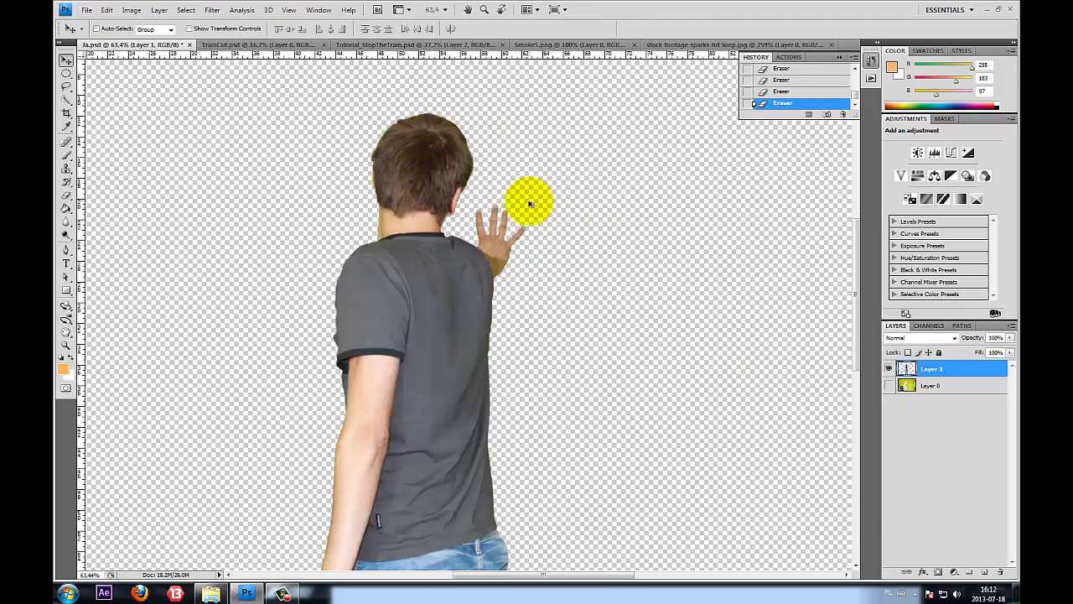
{"action": "scroll", "coordinate": [504, 201], "scroll_direction": "up", "scroll_amount": 3}
{"action": "scroll", "coordinate": [423, 252], "scroll_direction": "up", "scroll_amount": 2}
{"action": "scroll", "coordinate": [376, 239], "scroll_direction": "up", "scroll_amount": 2}
{"action": "scroll", "coordinate": [372, 240], "scroll_direction": "up", "scroll_amount": 1}
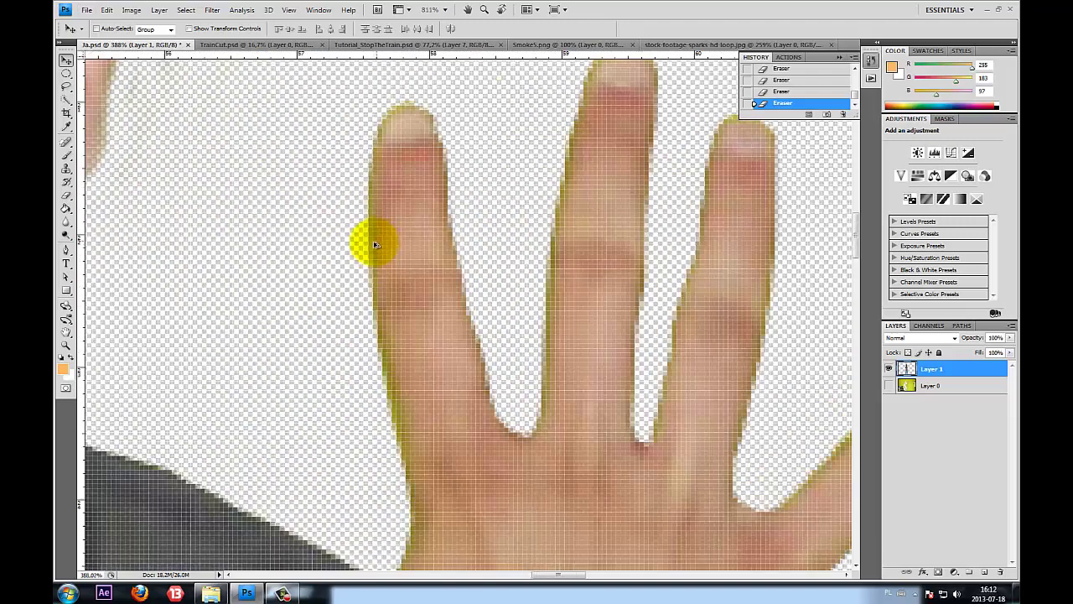
{"action": "scroll", "coordinate": [391, 197], "scroll_direction": "down", "scroll_amount": 5}
{"action": "scroll", "coordinate": [389, 188], "scroll_direction": "down", "scroll_amount": 2}
{"action": "scroll", "coordinate": [389, 188], "scroll_direction": "down", "scroll_amount": 3}
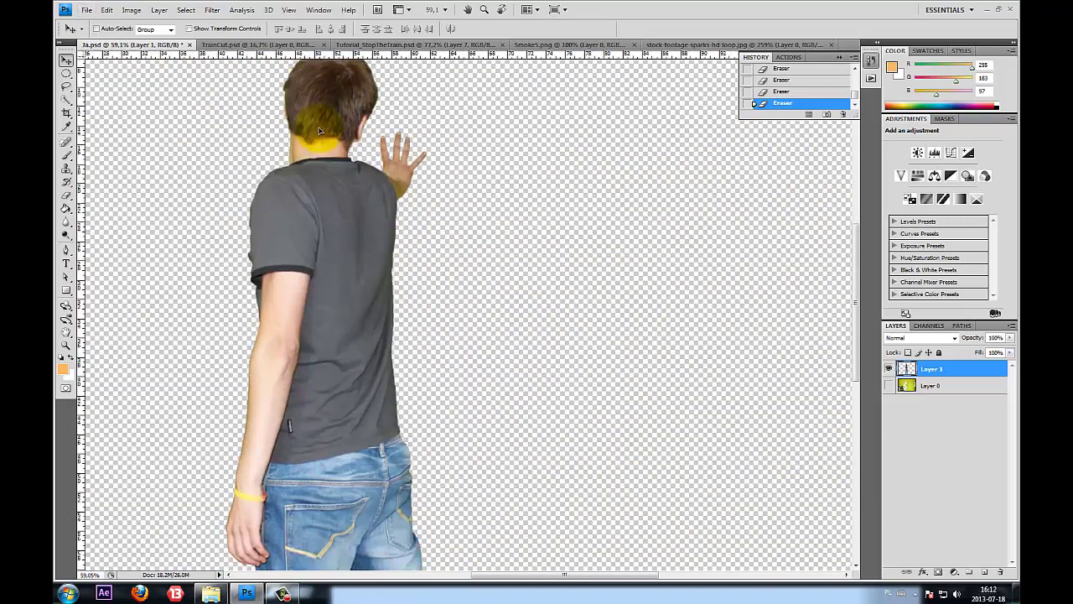
{"action": "scroll", "coordinate": [311, 95], "scroll_direction": "down", "scroll_amount": 3}
Bring the boy into the train composite as Layer 8 at the top of the stack
{"action": "left_click", "coordinate": [377, 46]}
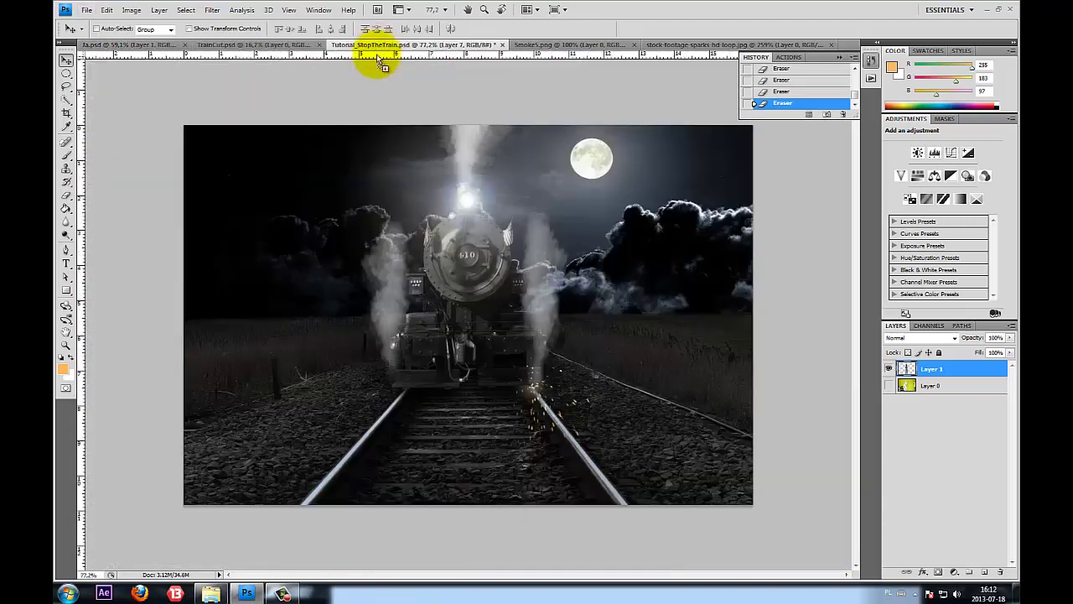
{"action": "left_click_drag", "start_coordinate": [390, 327], "coordinate": [383, 288]}
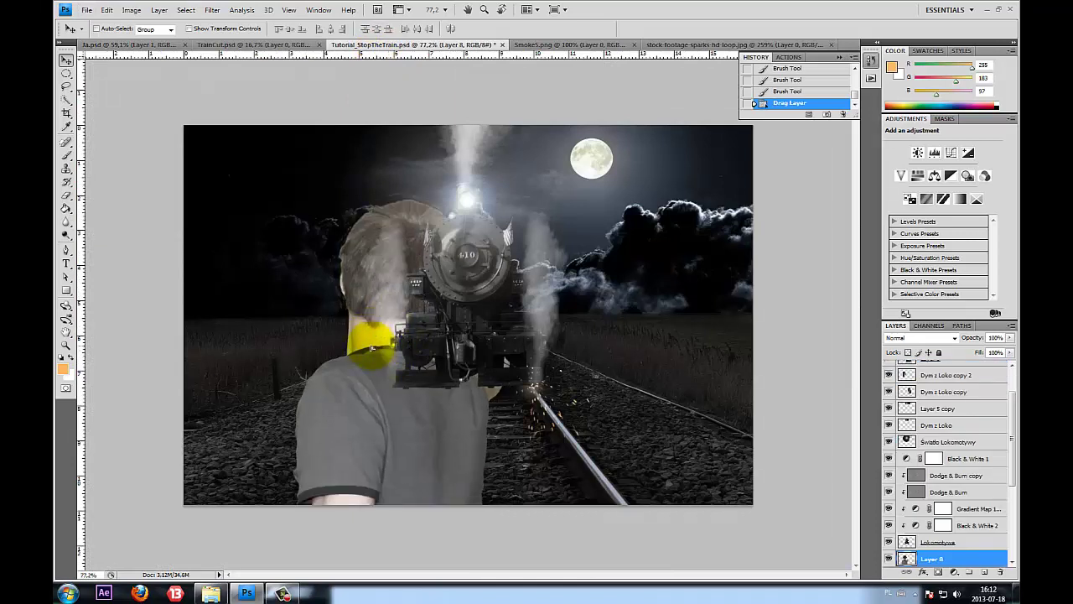
{"action": "left_click_drag", "start_coordinate": [956, 558], "coordinate": [953, 384]}
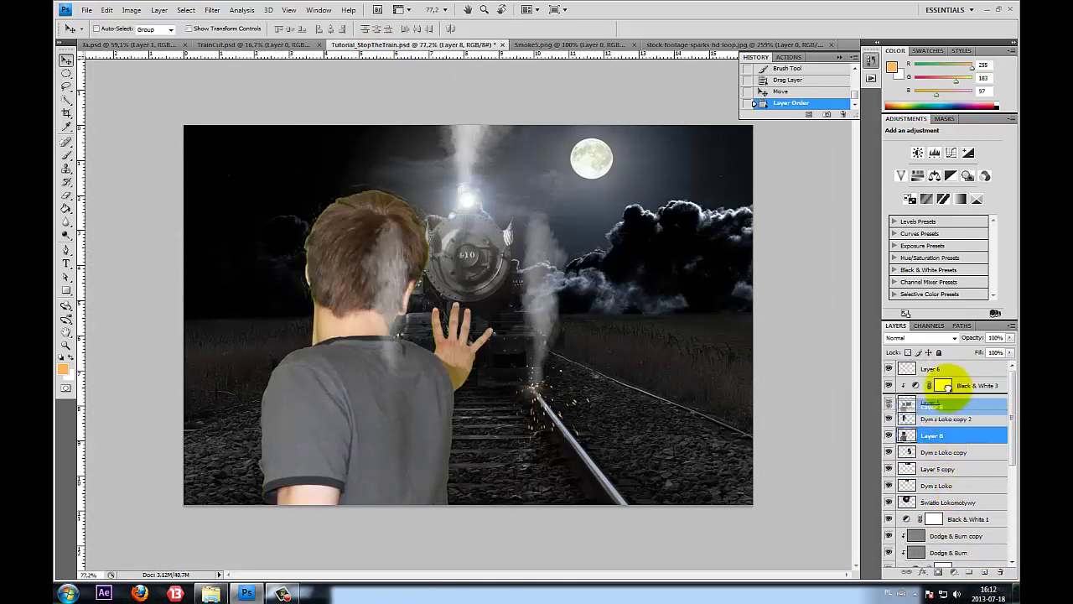
{"action": "left_click_drag", "start_coordinate": [950, 442], "coordinate": [946, 366]}
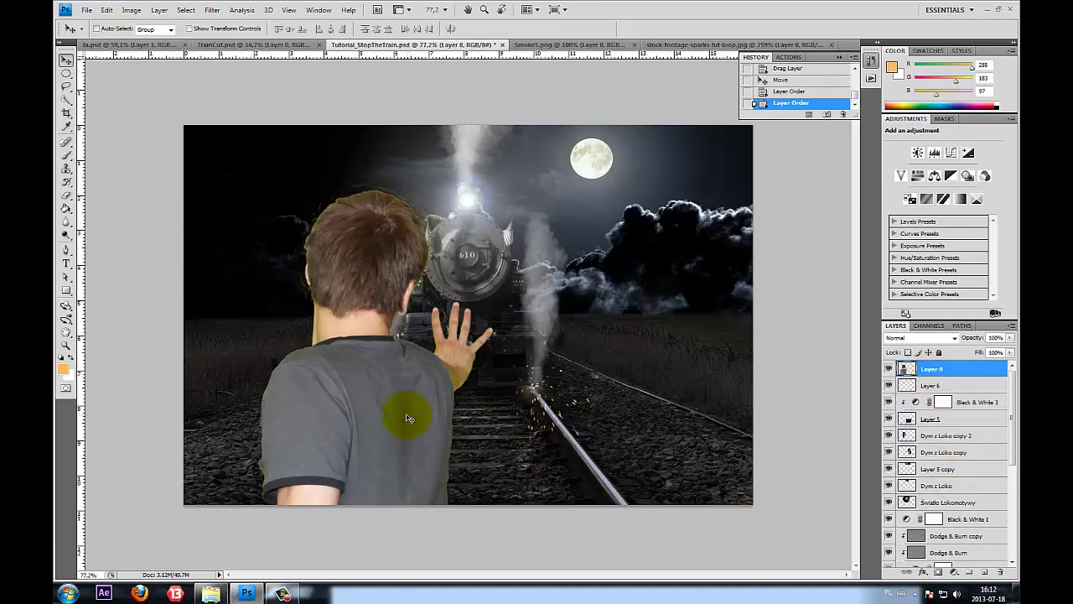
{"action": "left_click_drag", "start_coordinate": [407, 411], "coordinate": [440, 377]}
Scale the boy to about 41% and place him on the tracks beside the locomotive
{"action": "key", "text": "ctrl+t"}
{"action": "mouse_move", "coordinate": [814, 140]}
{"action": "left_mouse_down"}
{"action": "mouse_move", "coordinate": [513, 298]}
{"action": "mouse_move", "coordinate": [420, 381]}
{"action": "left_mouse_up"}
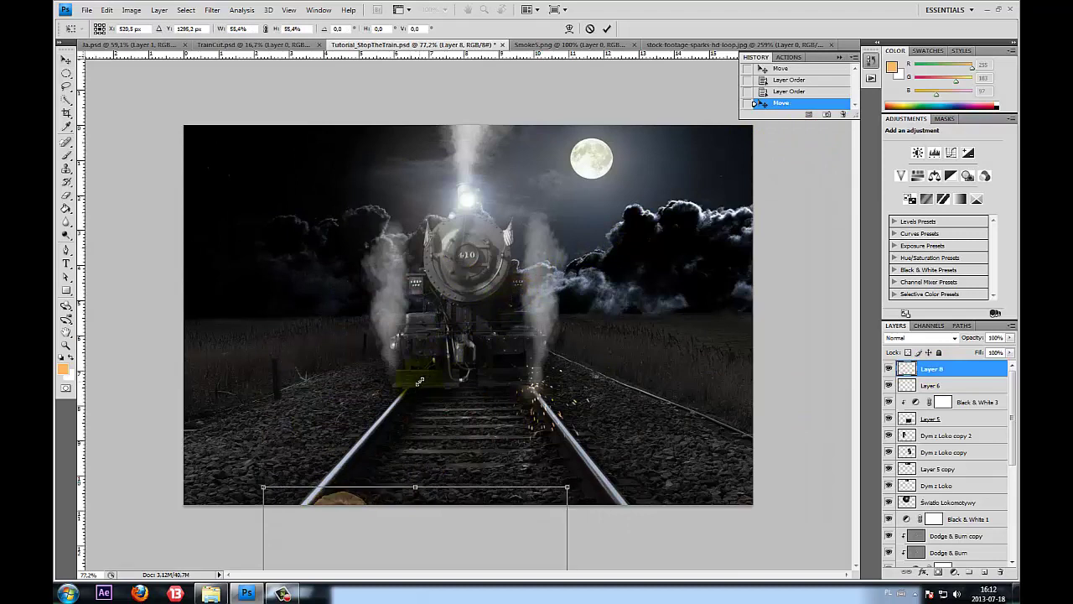
{"action": "mouse_move", "coordinate": [405, 558]}
{"action": "left_mouse_down"}
{"action": "mouse_move", "coordinate": [413, 371]}
{"action": "mouse_move", "coordinate": [447, 308]}
{"action": "left_mouse_up"}
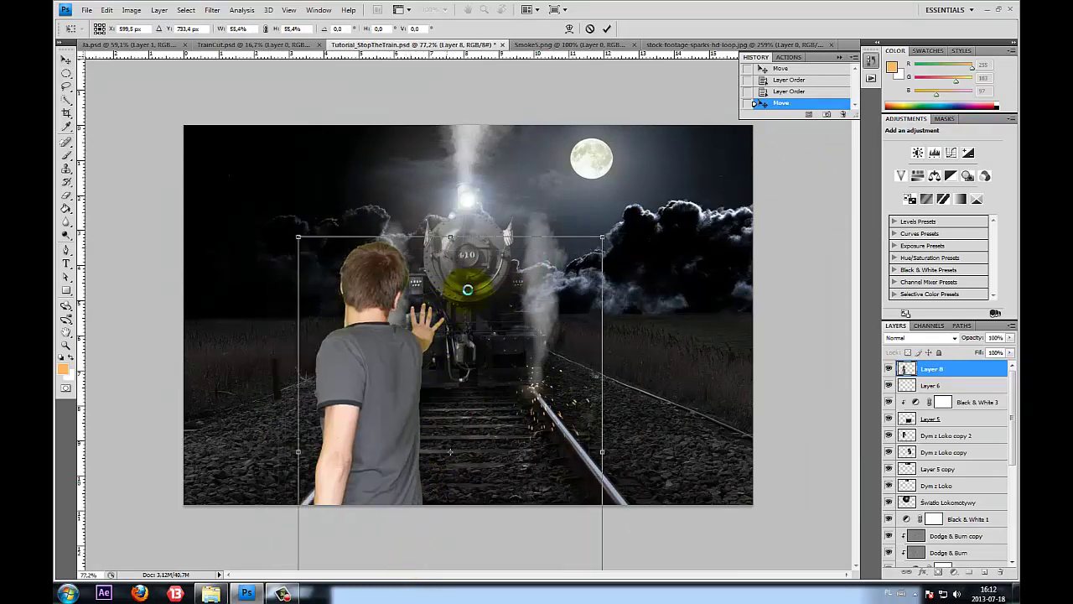
{"action": "left_click_drag", "start_coordinate": [598, 242], "coordinate": [560, 276]}
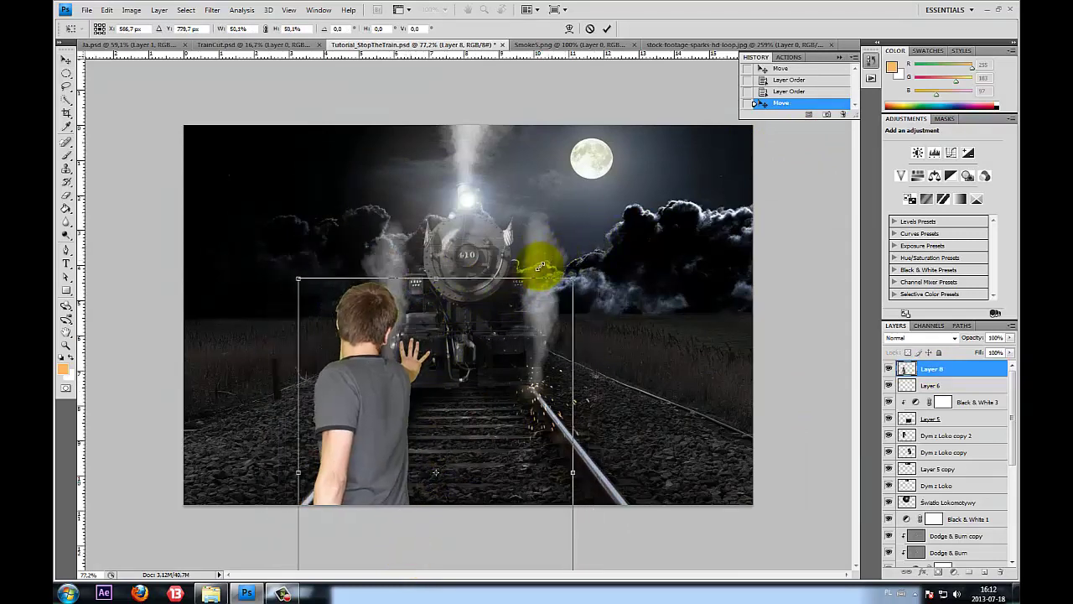
{"action": "mouse_move", "coordinate": [463, 340]}
{"action": "left_mouse_down"}
{"action": "mouse_move", "coordinate": [461, 358]}
{"action": "mouse_move", "coordinate": [464, 293]}
{"action": "left_mouse_up"}
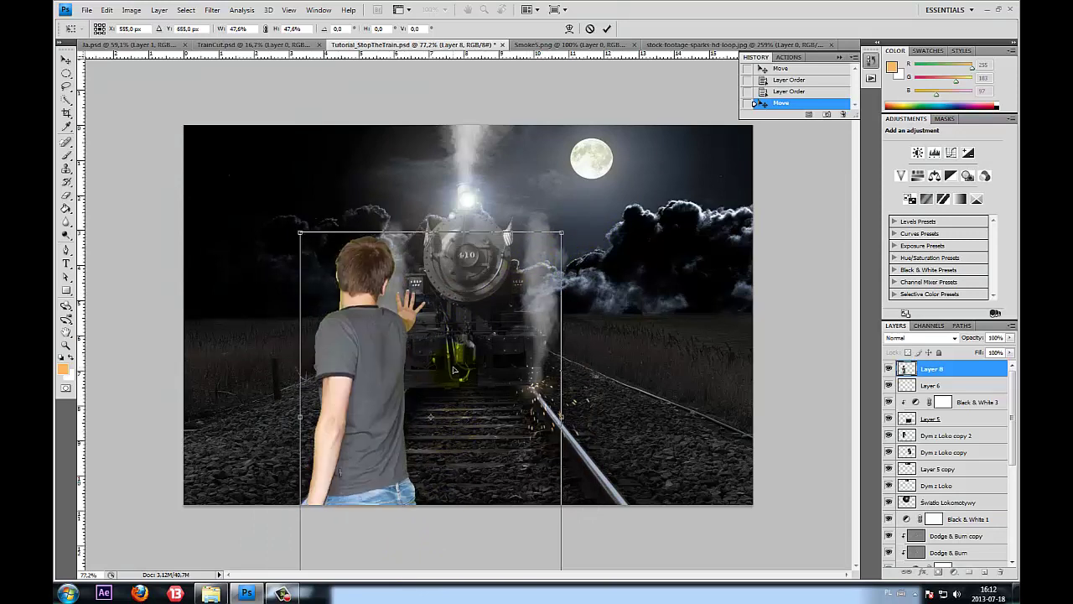
{"action": "left_click_drag", "start_coordinate": [562, 233], "coordinate": [501, 263]}
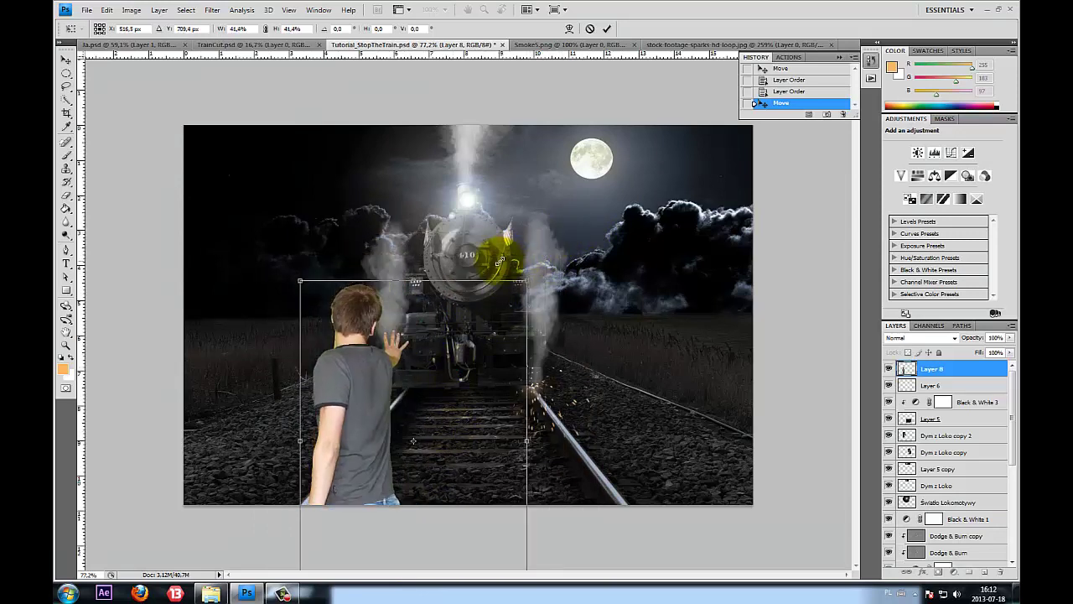
{"action": "left_click_drag", "start_coordinate": [386, 361], "coordinate": [391, 335]}
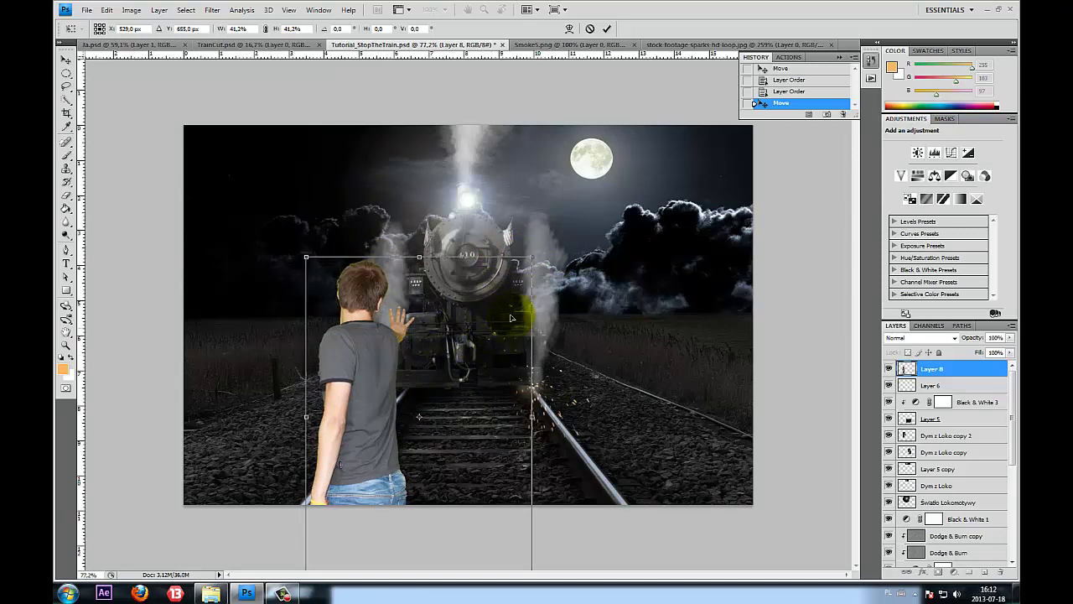
{"action": "left_click_drag", "start_coordinate": [530, 256], "coordinate": [521, 257]}
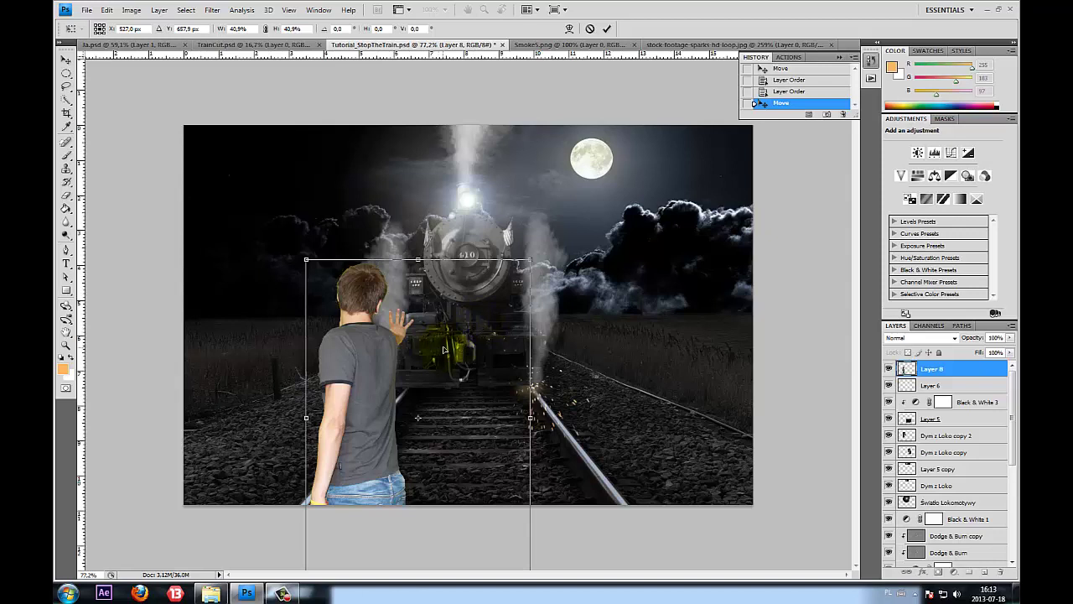
{"action": "left_click", "coordinate": [608, 28]}
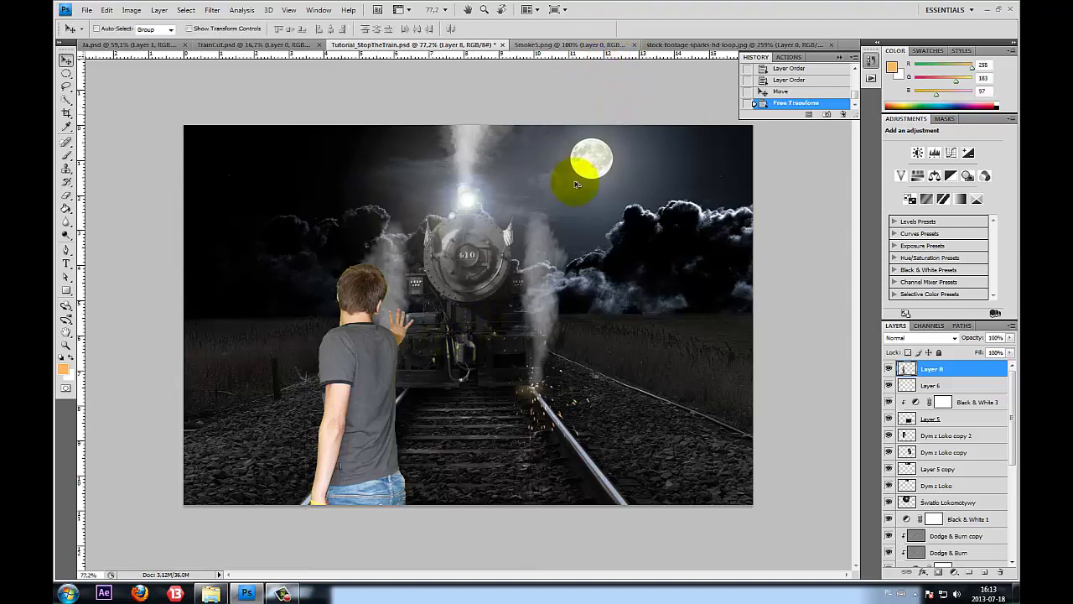
{"action": "left_click_drag", "start_coordinate": [381, 383], "coordinate": [398, 370]}
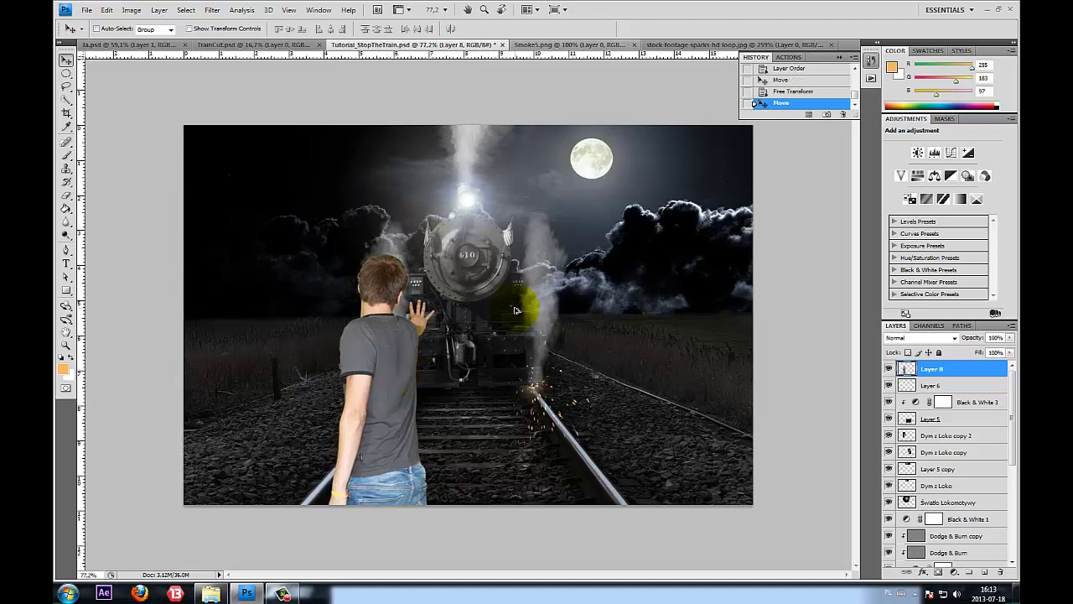
{"action": "left_click_drag", "start_coordinate": [517, 310], "coordinate": [541, 310]}
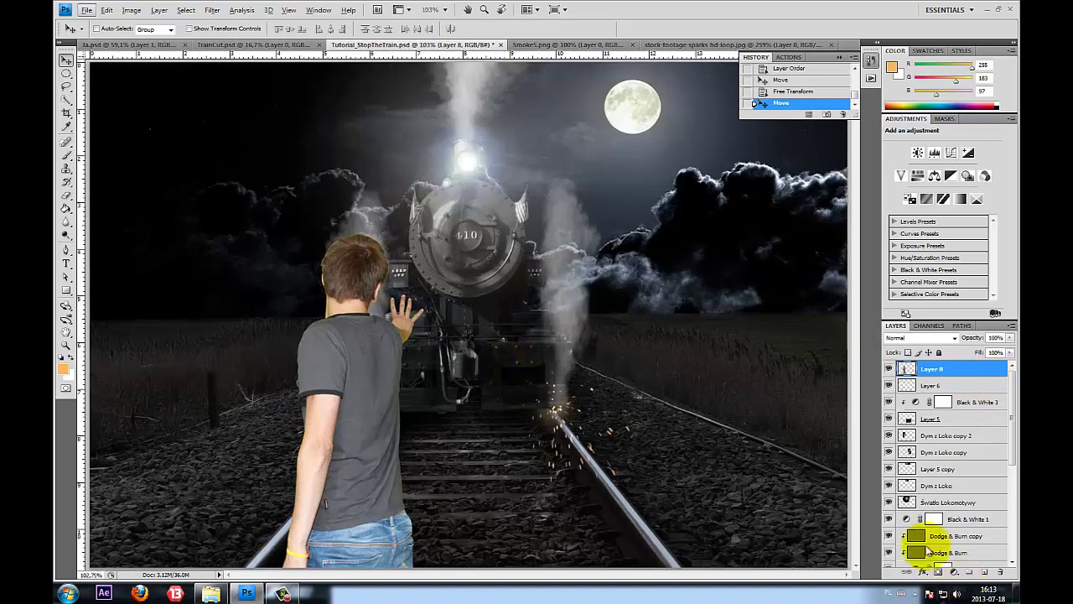
Convert the boy layer to black and white
{"action": "left_click", "coordinate": [131, 10]}
{"action": "mouse_move", "coordinate": [149, 41]}
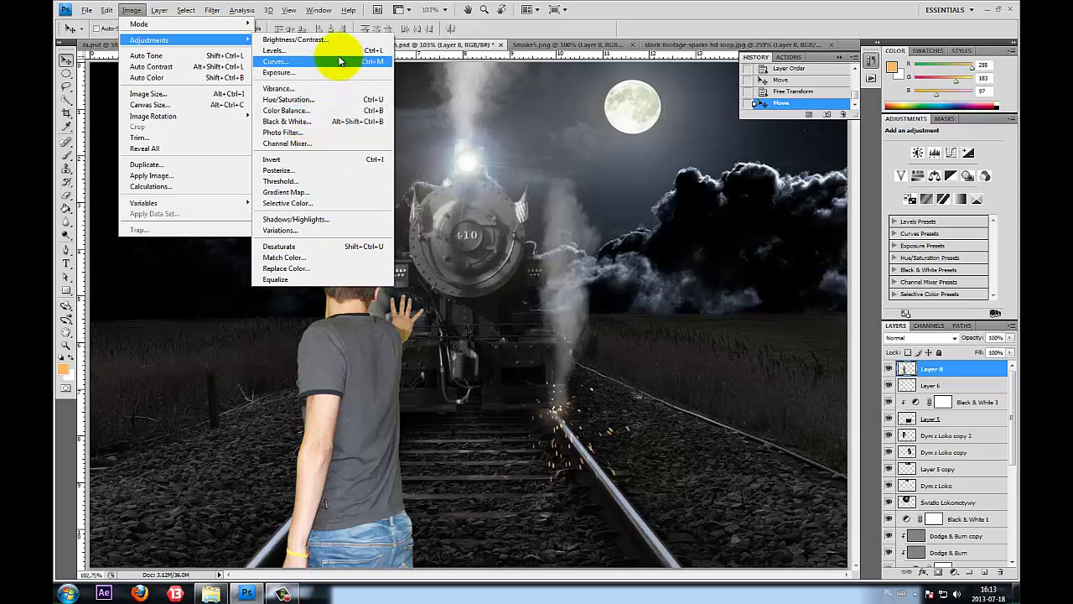
{"action": "left_click", "coordinate": [342, 121]}
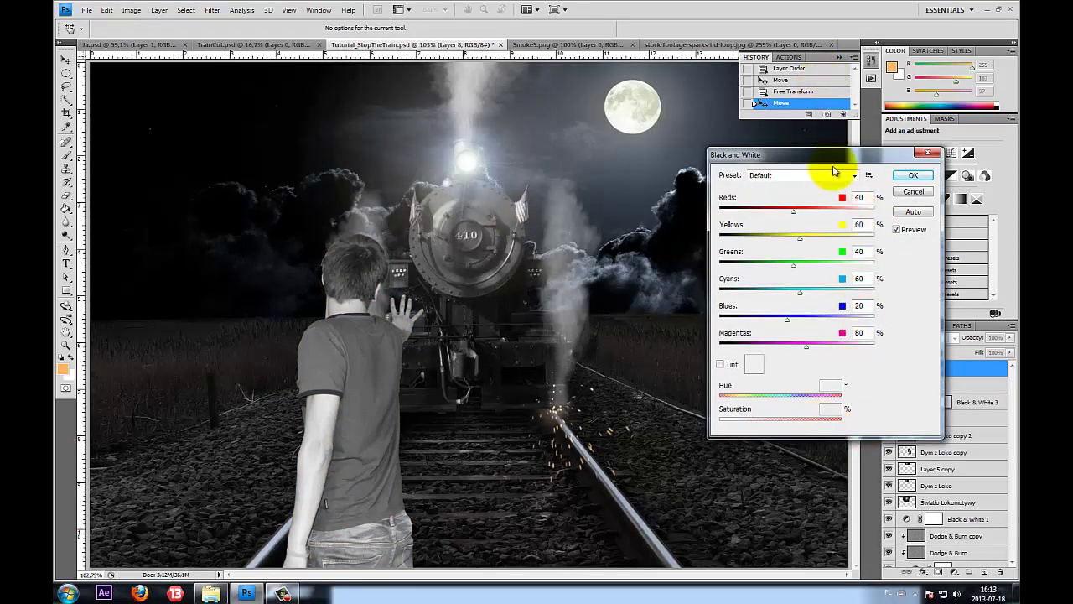
{"action": "left_click", "coordinate": [914, 175]}
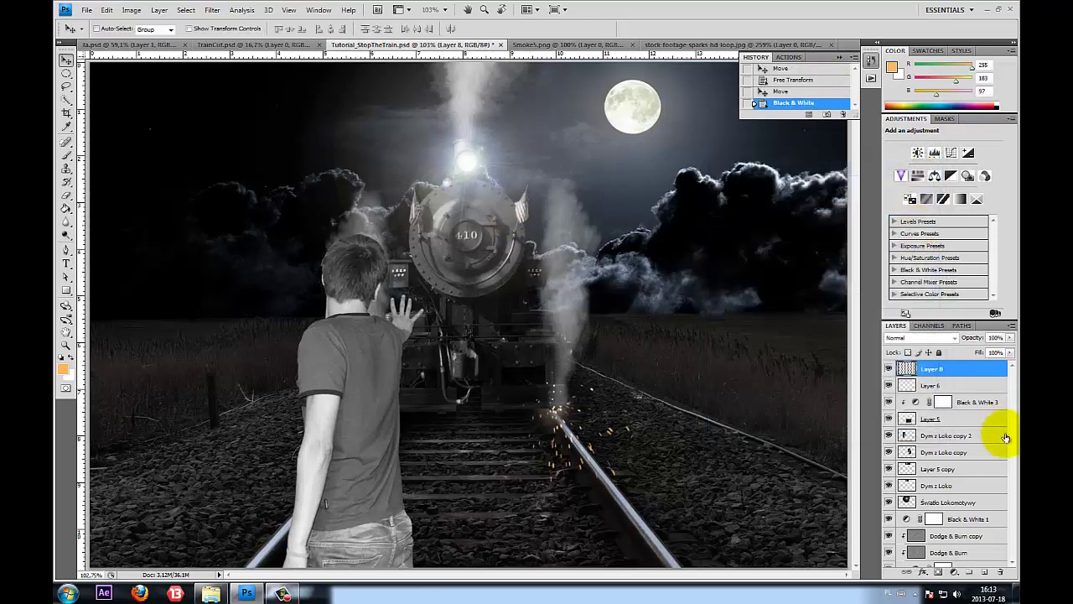
{"action": "left_click", "coordinate": [954, 572]}
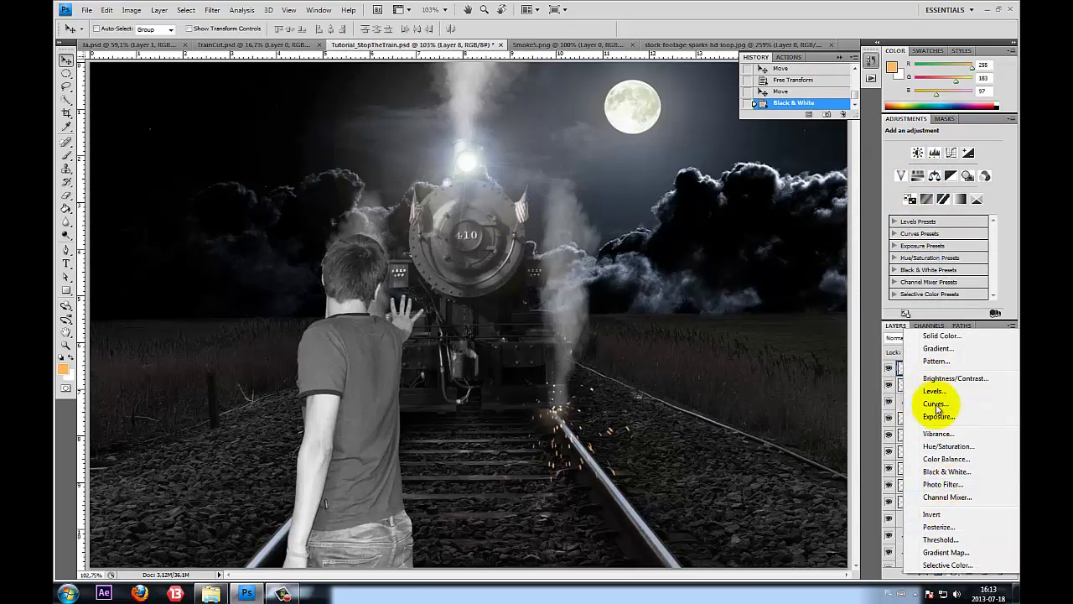
{"action": "left_click", "coordinate": [859, 302]}
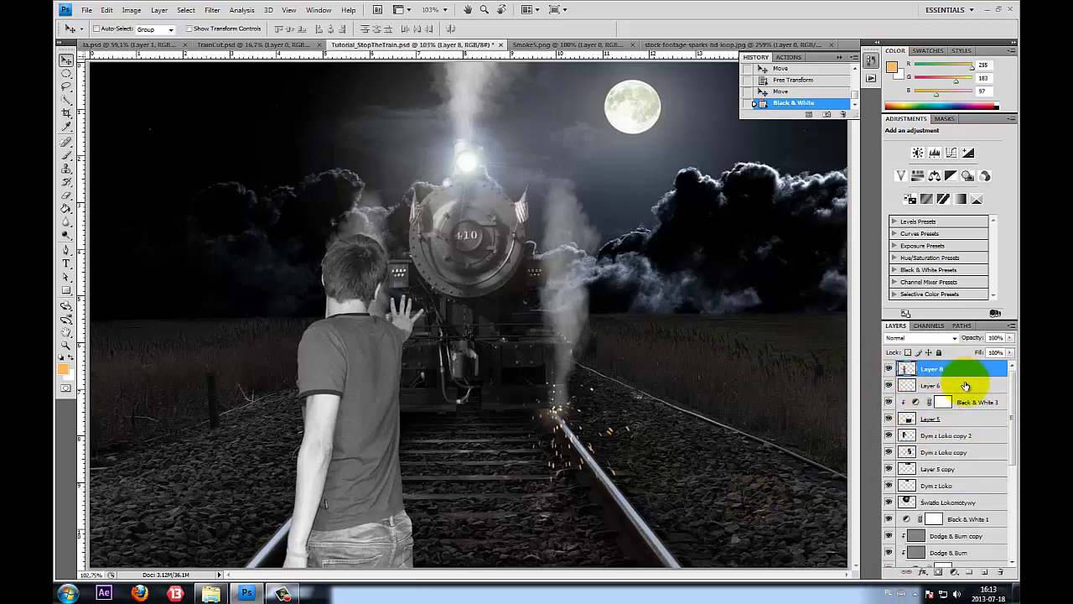
Darken the boy with Brightness/Contrast, Brightness set to -72
{"action": "left_click", "coordinate": [132, 10]}
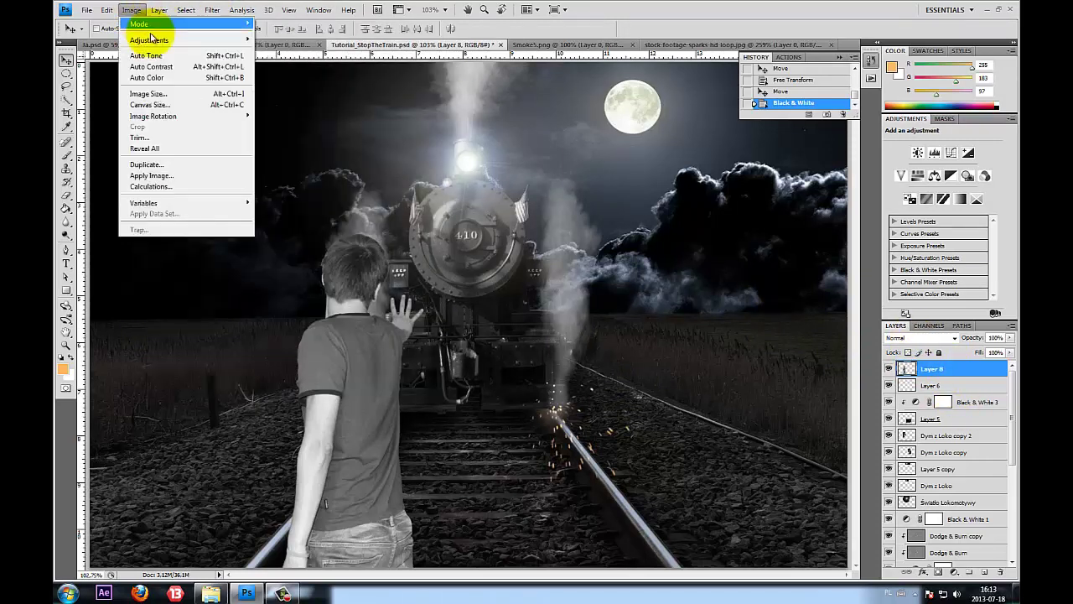
{"action": "left_click", "coordinate": [281, 34]}
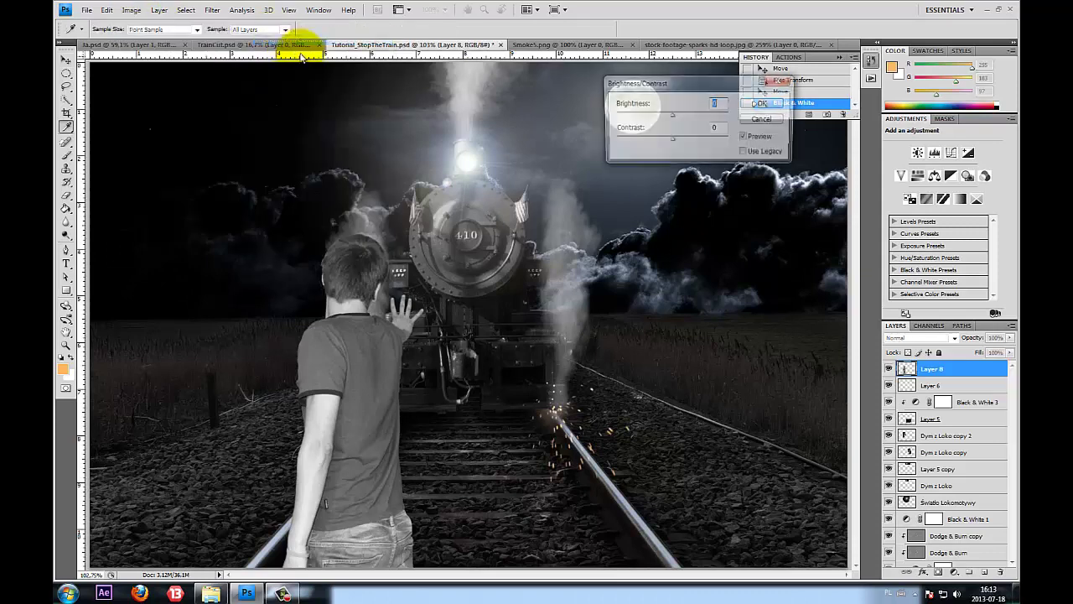
{"action": "left_click_drag", "start_coordinate": [670, 120], "coordinate": [653, 118]}
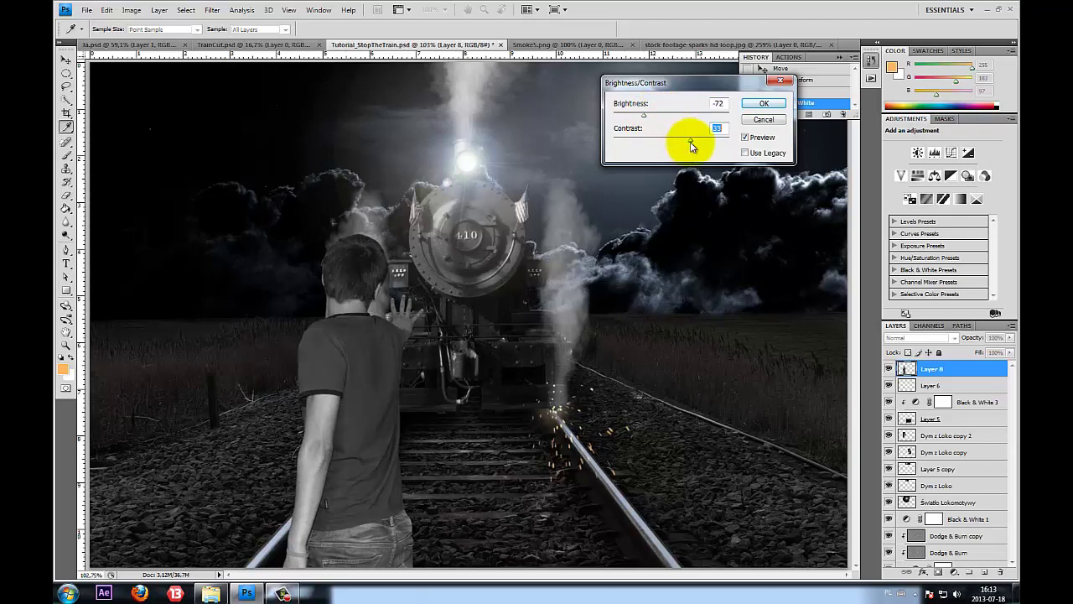
{"action": "left_click", "coordinate": [766, 104]}
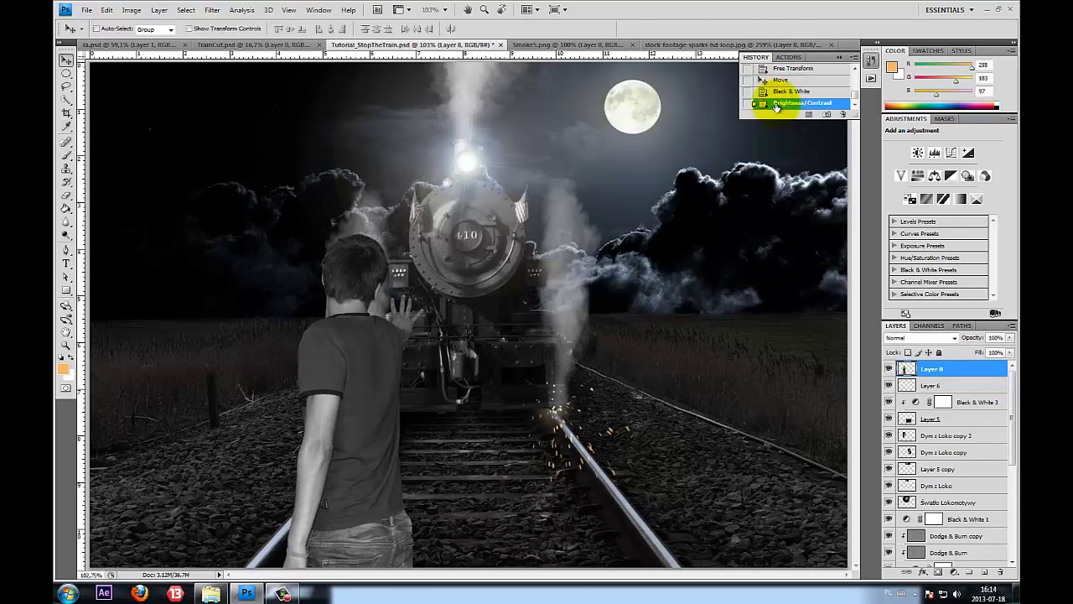
Duplicate Gradient Map 1 above the boy's layers and clip it to the layer below
{"action": "scroll", "coordinate": [951, 463], "scroll_direction": "down", "scroll_amount": 1}
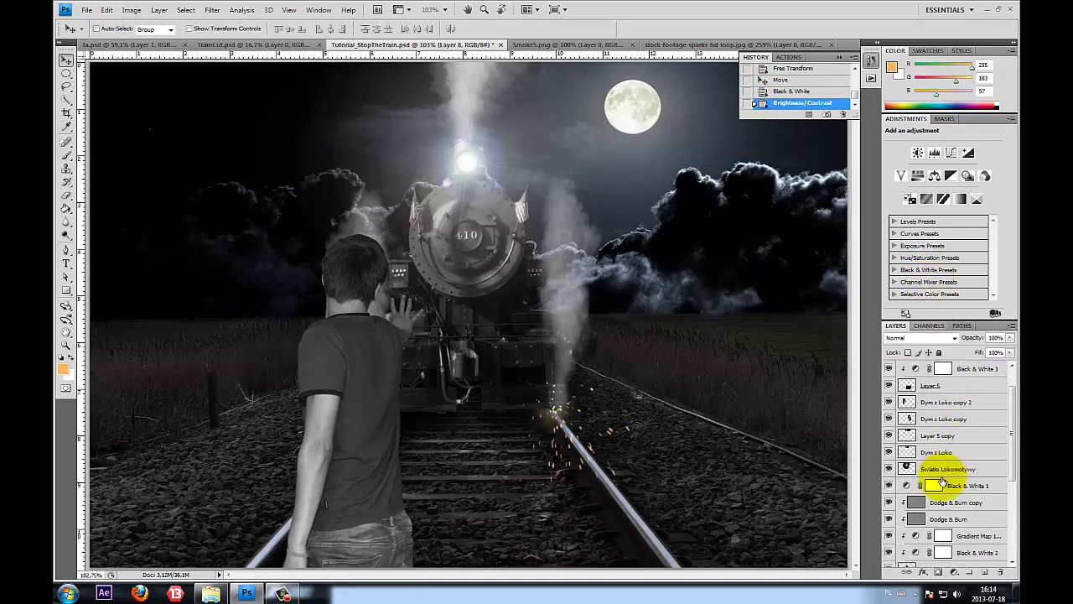
{"action": "scroll", "coordinate": [951, 470], "scroll_direction": "down", "scroll_amount": 3}
{"action": "scroll", "coordinate": [975, 527], "scroll_direction": "up", "scroll_amount": 3}
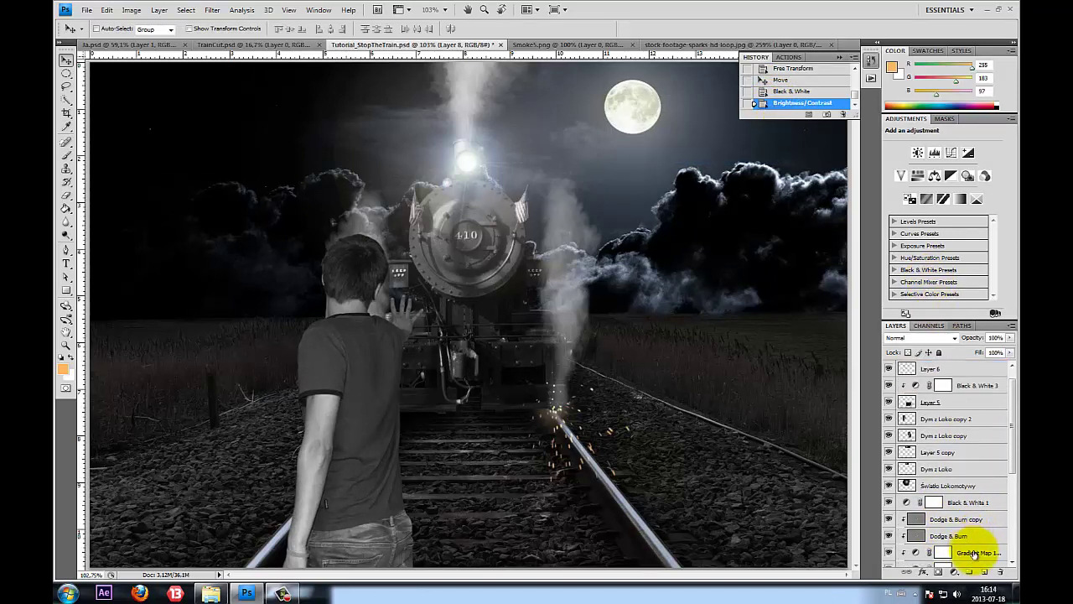
{"action": "mouse_move", "coordinate": [975, 547]}
{"action": "left_mouse_down"}
{"action": "mouse_move", "coordinate": [954, 374]}
{"action": "mouse_move", "coordinate": [954, 382]}
{"action": "left_mouse_up"}
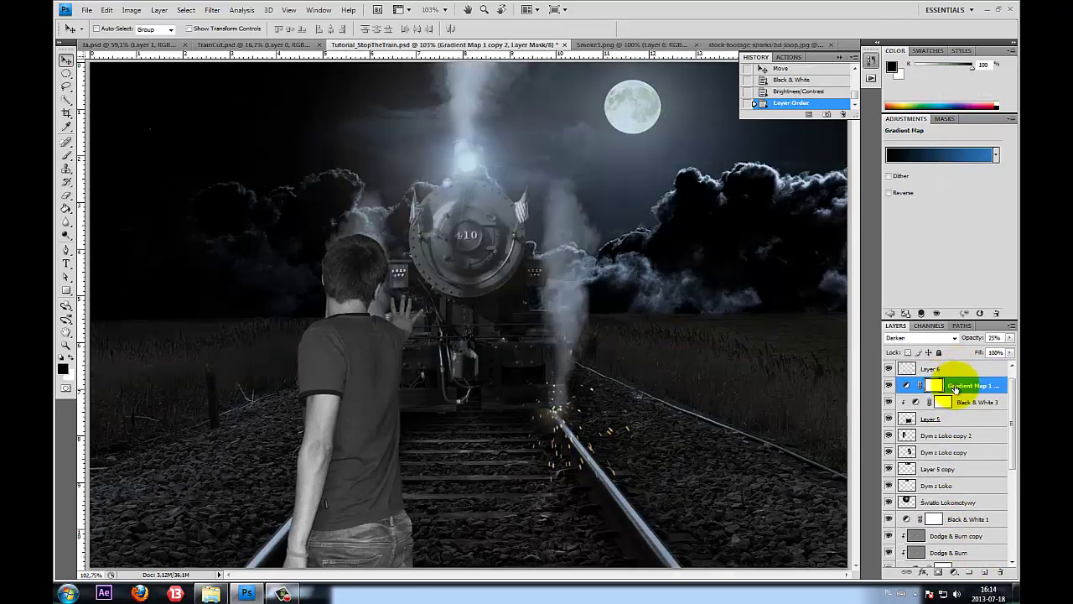
{"action": "right_click", "coordinate": [956, 385]}
{"action": "left_click", "coordinate": [971, 244]}
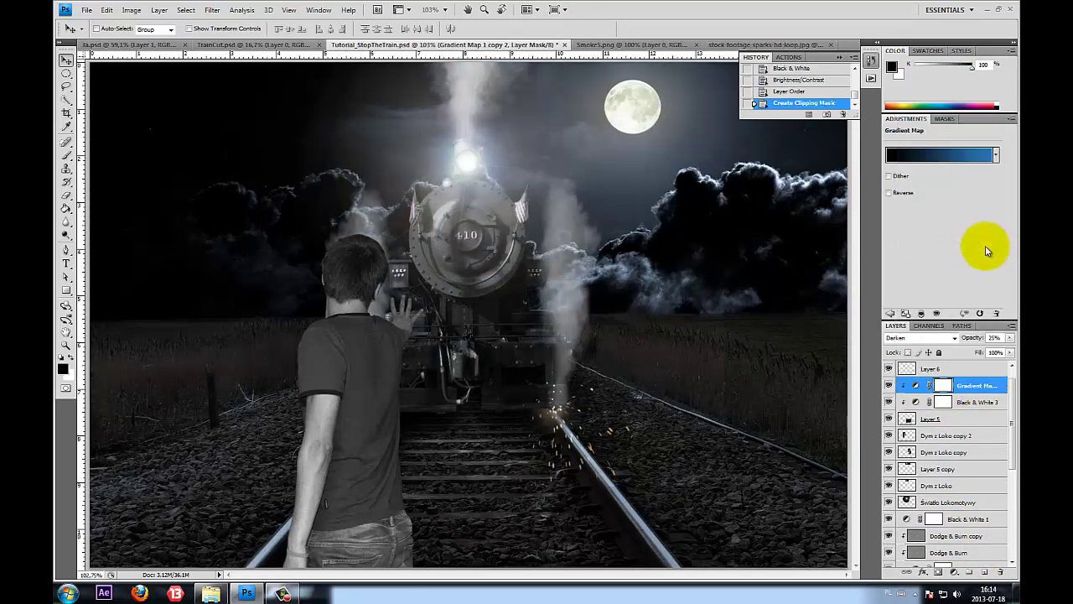
{"action": "left_click", "coordinate": [934, 160]}
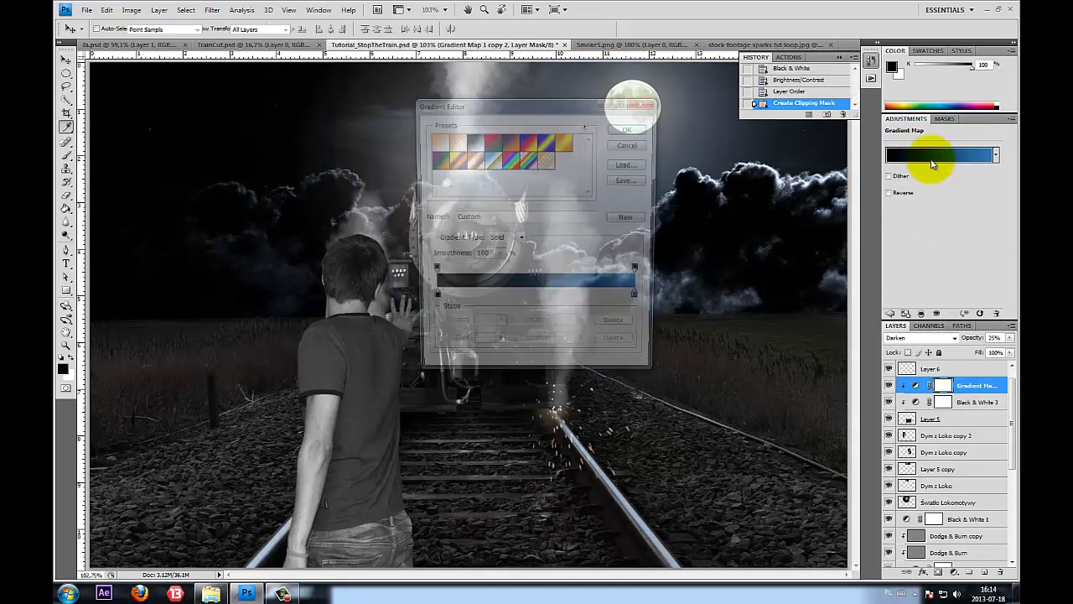
{"action": "left_click", "coordinate": [629, 134]}
{"action": "left_click", "coordinate": [899, 338]}
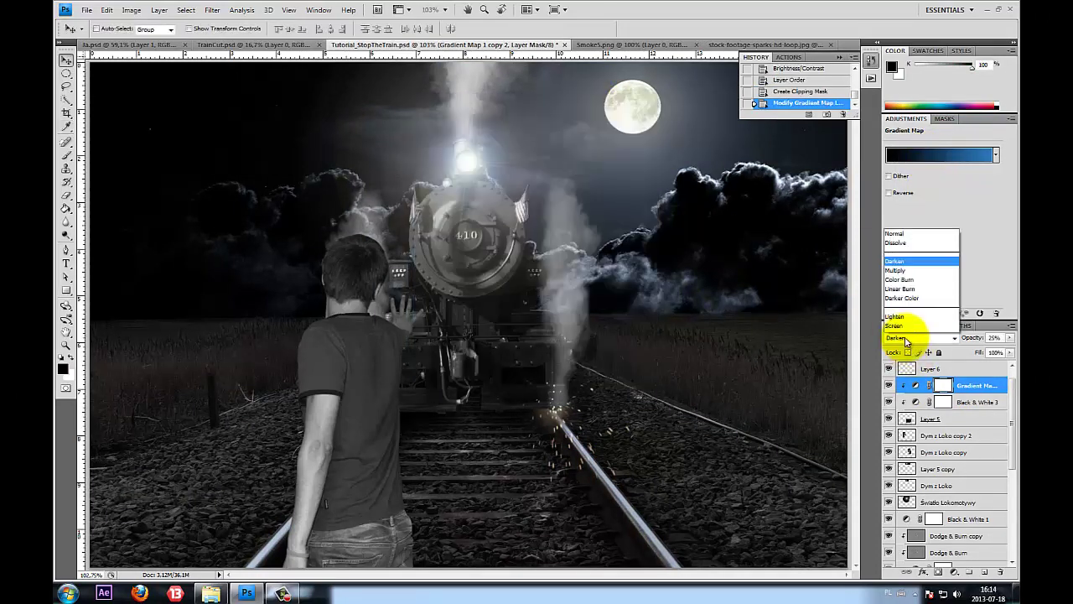
{"action": "left_click", "coordinate": [903, 103]}
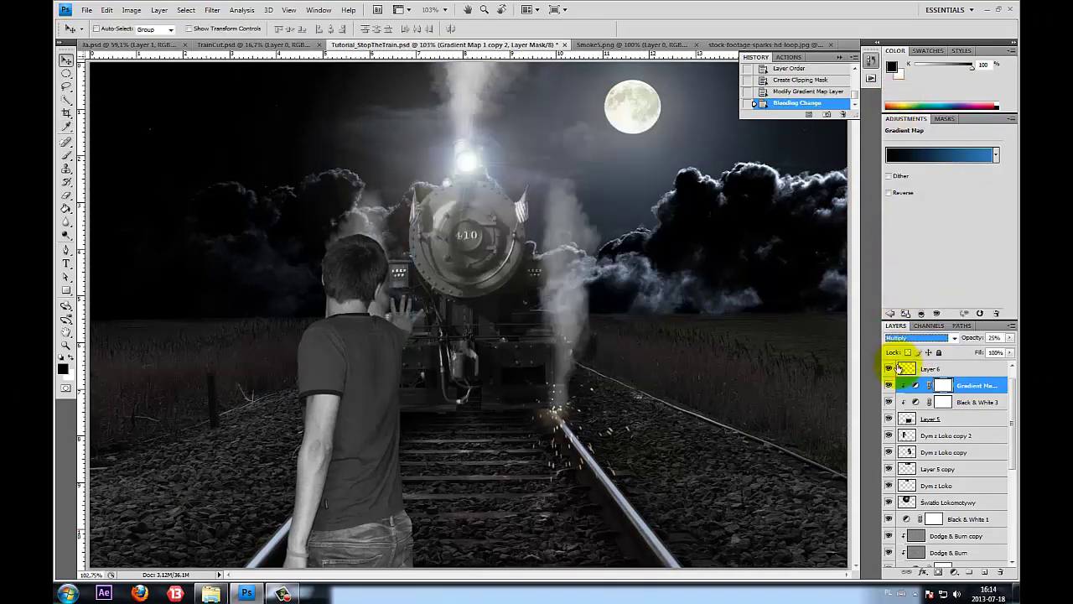
Move the gradient map copy to the top, clip it to the boy, and set Darken at 9% opacity
{"action": "scroll", "coordinate": [908, 431], "scroll_direction": "up", "scroll_amount": 1}
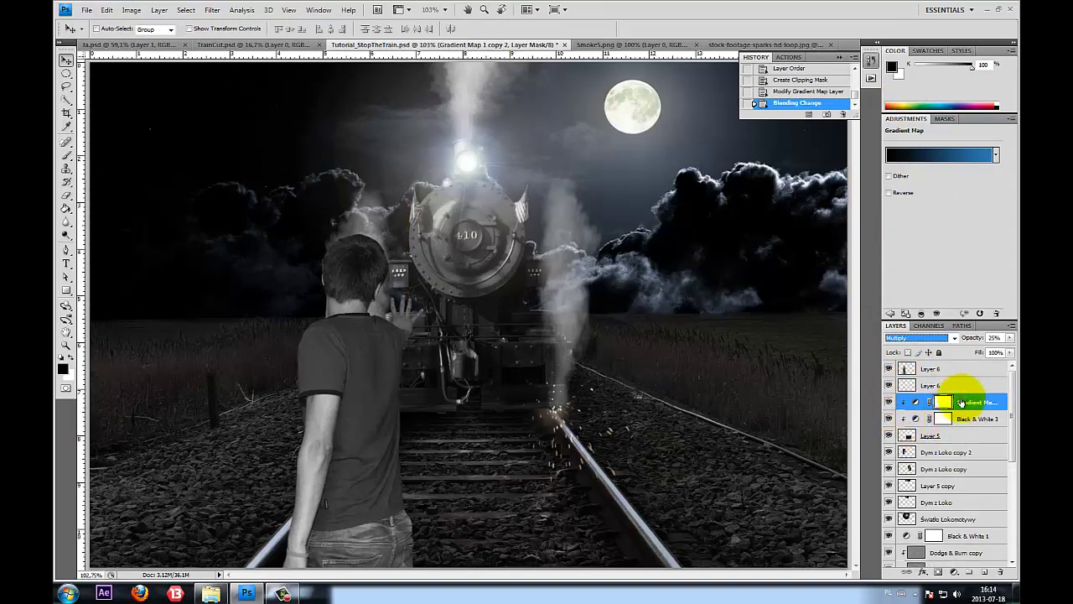
{"action": "left_click_drag", "start_coordinate": [948, 429], "coordinate": [953, 368]}
{"action": "right_click", "coordinate": [956, 370]}
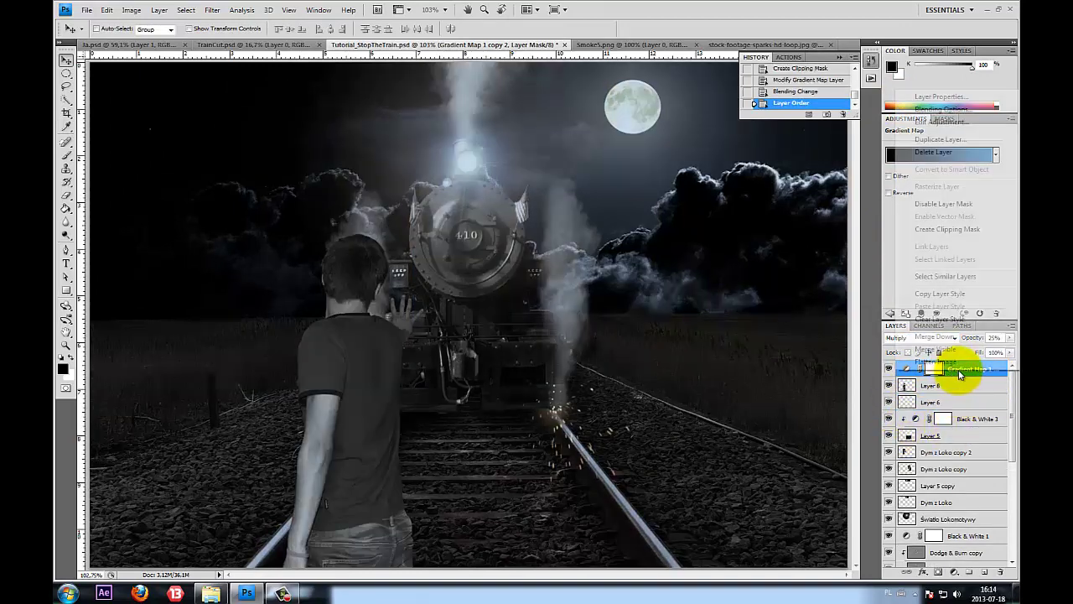
{"action": "left_click", "coordinate": [957, 230]}
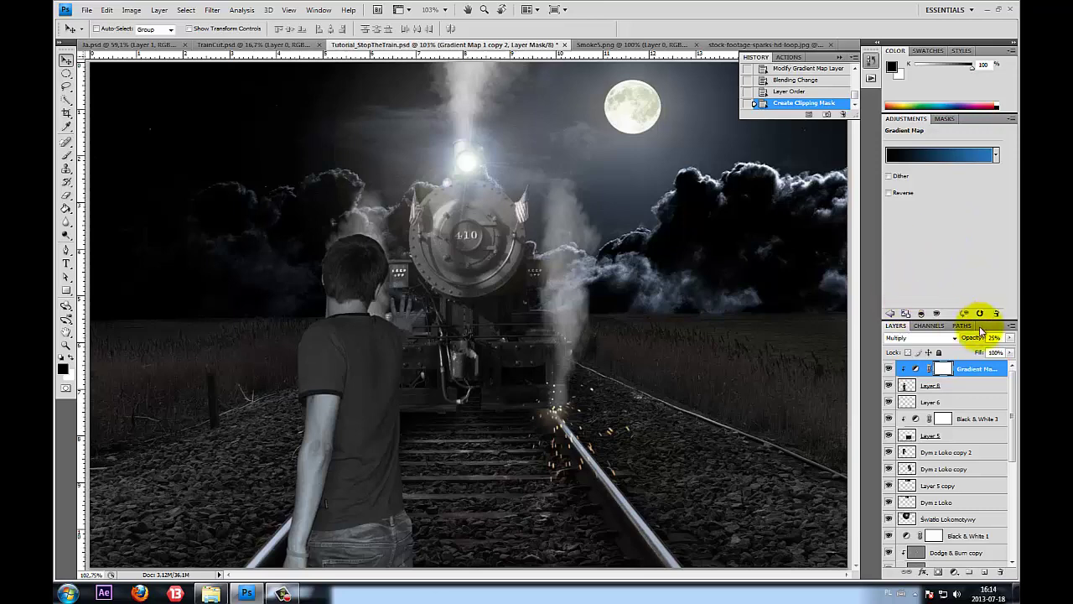
{"action": "left_click", "coordinate": [904, 338]}
{"action": "left_click", "coordinate": [895, 87]}
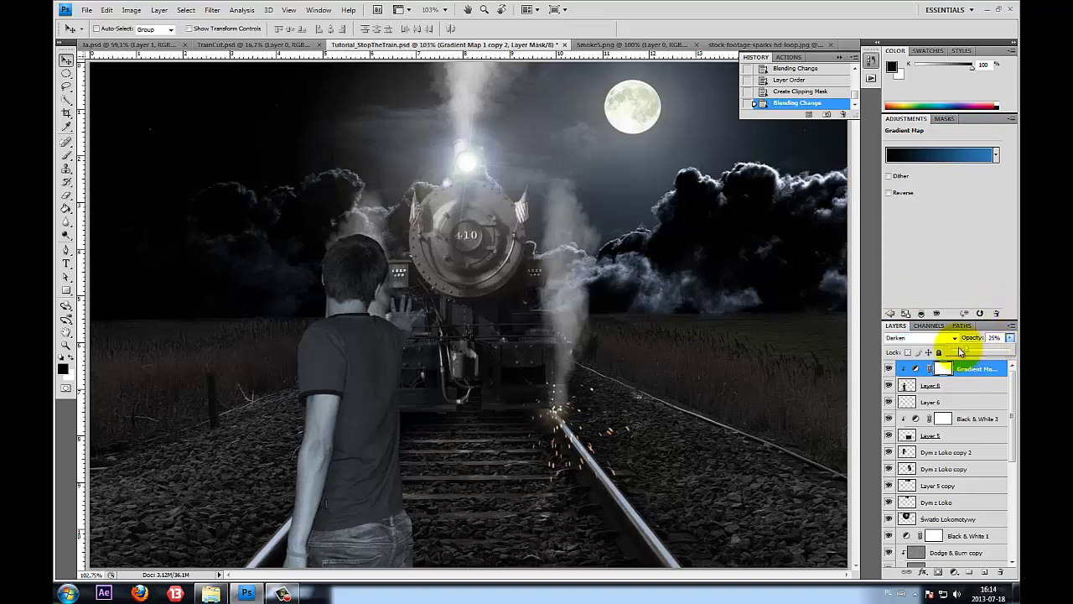
{"action": "left_click_drag", "start_coordinate": [962, 351], "coordinate": [961, 351]}
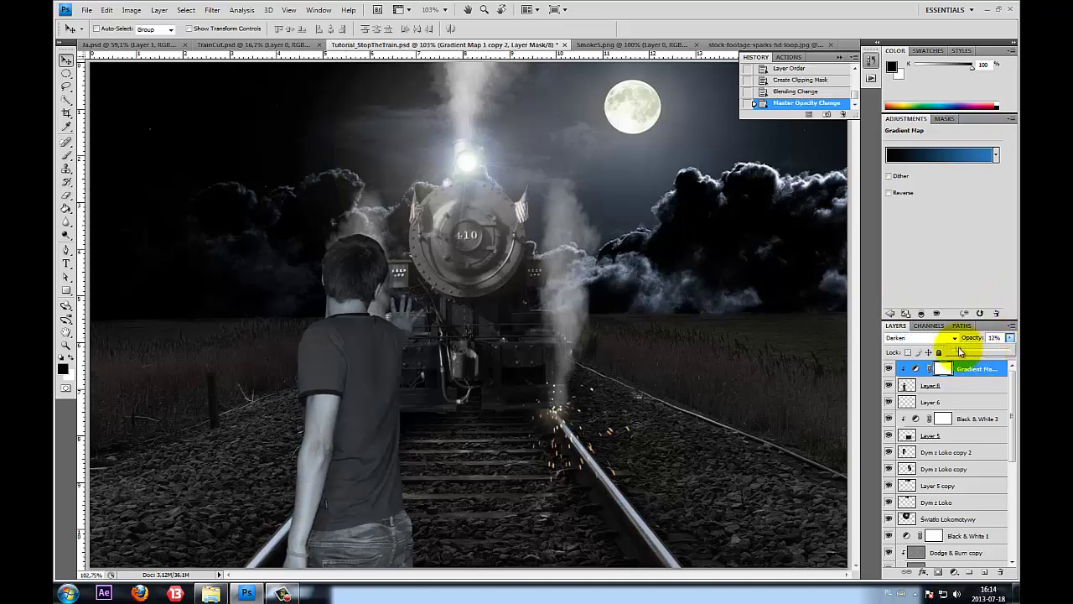
{"action": "left_click_drag", "start_coordinate": [958, 351], "coordinate": [953, 243]}
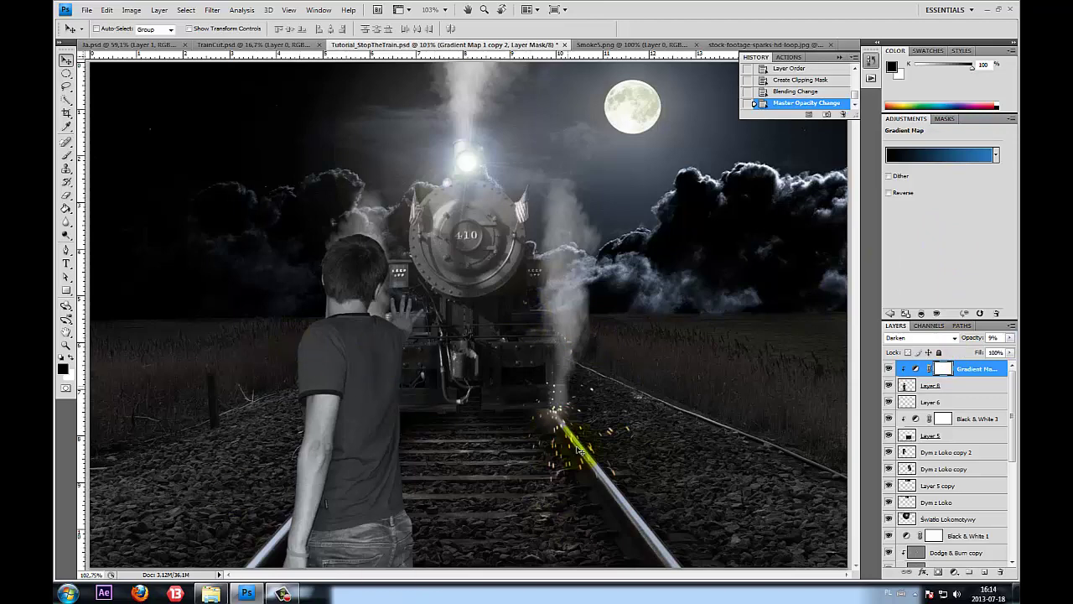
{"action": "left_click_drag", "start_coordinate": [666, 462], "coordinate": [573, 438]}
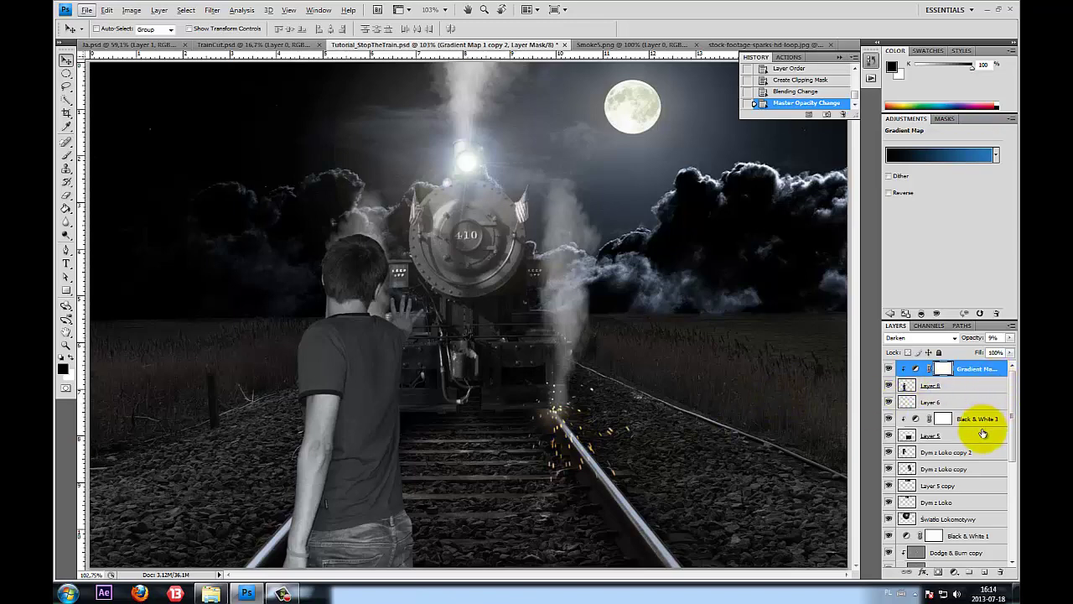
Add a new Layer 9 beneath the gradient map in Soft Light blend mode
{"action": "left_click", "coordinate": [987, 573]}
{"action": "left_click_drag", "start_coordinate": [953, 372], "coordinate": [951, 400]}
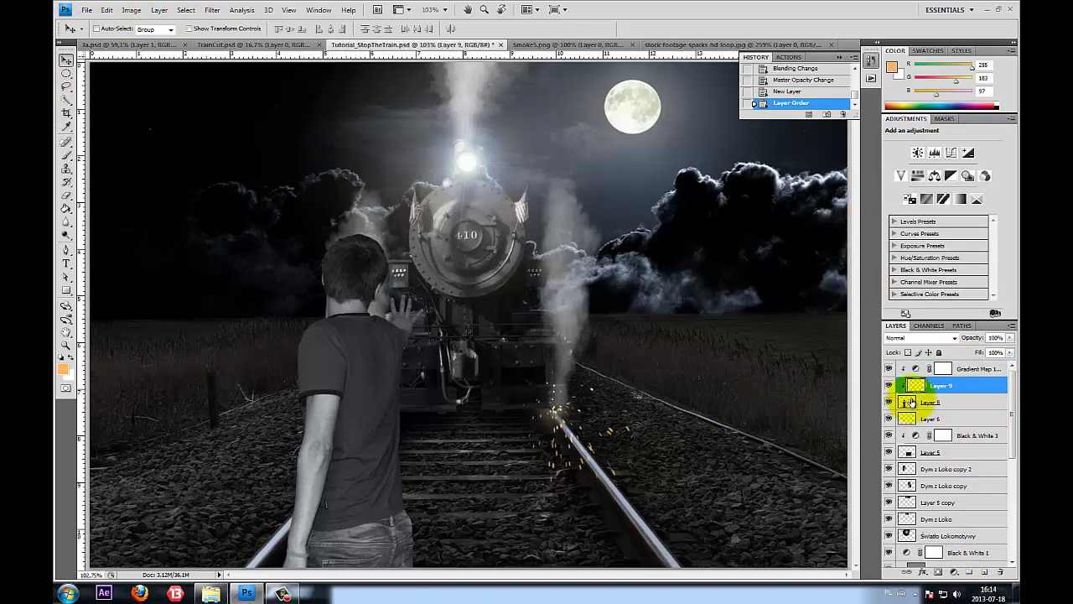
{"action": "left_click", "coordinate": [921, 337]}
{"action": "left_click", "coordinate": [918, 208]}
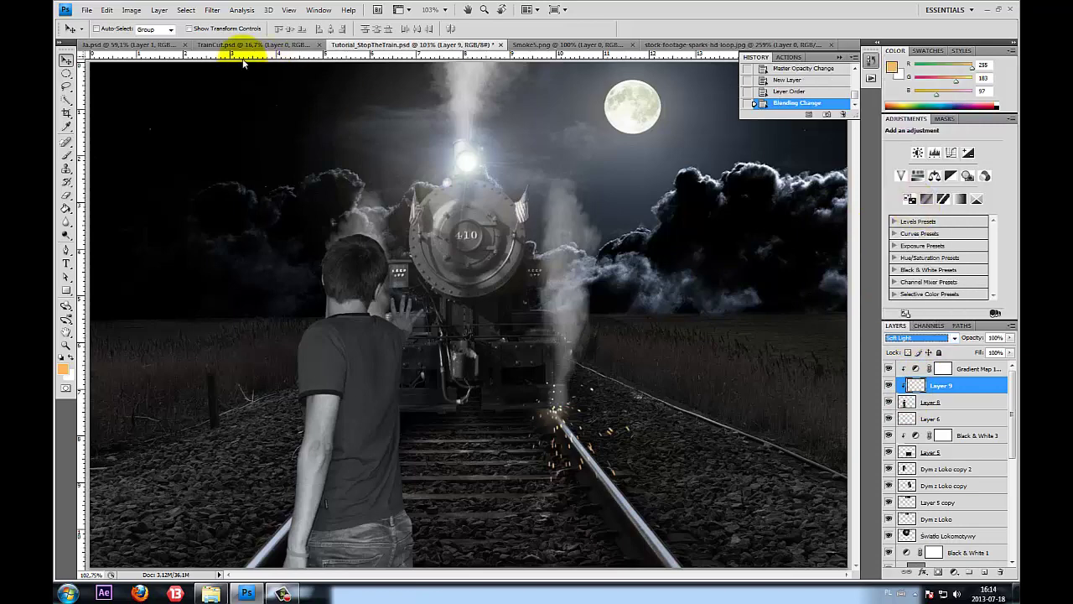
{"action": "left_click", "coordinate": [248, 46]}
Copy the TrainCut.psd boy in as Layer 10 above the gradient map, unclip it and move it up
{"action": "left_click", "coordinate": [114, 44]}
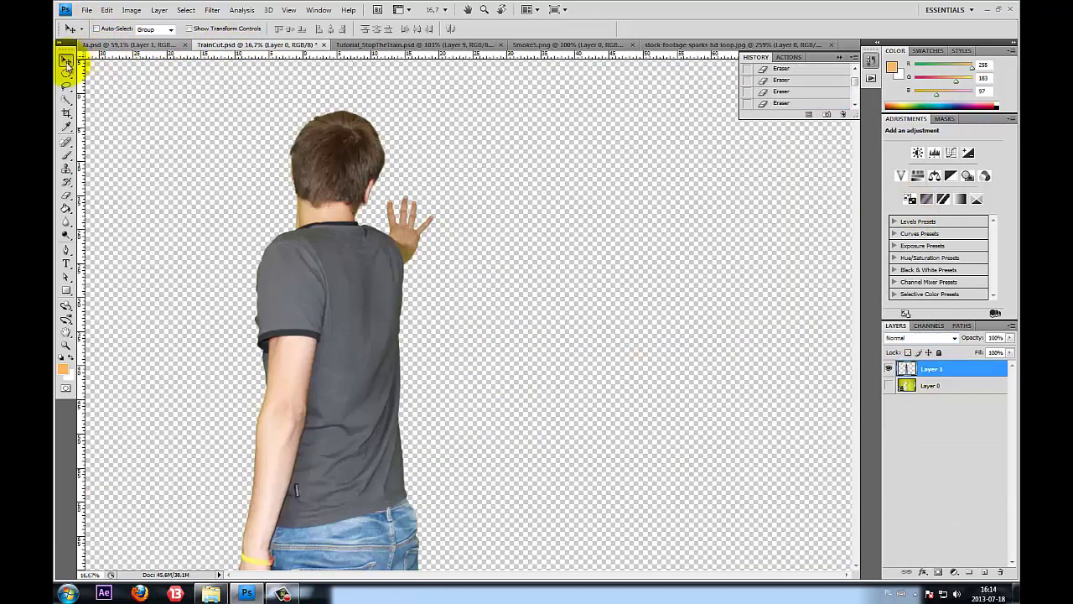
{"action": "mouse_move", "coordinate": [296, 333]}
{"action": "left_mouse_down"}
{"action": "mouse_move", "coordinate": [413, 50]}
{"action": "mouse_move", "coordinate": [532, 339]}
{"action": "left_mouse_up"}
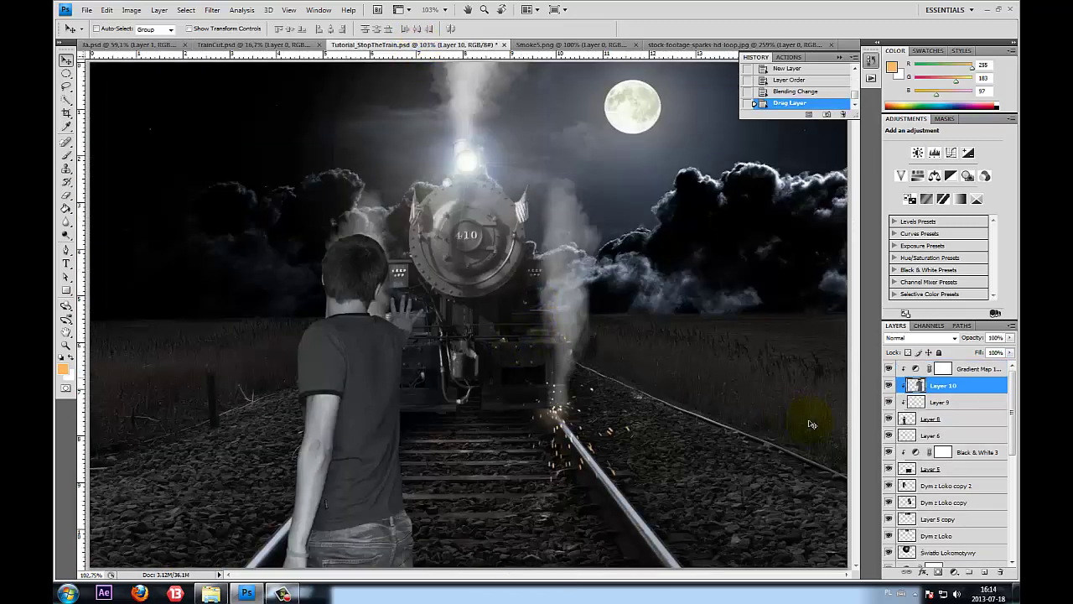
{"action": "left_click_drag", "start_coordinate": [946, 385], "coordinate": [958, 366]}
{"action": "scroll", "coordinate": [697, 392], "scroll_direction": "down", "scroll_amount": 3}
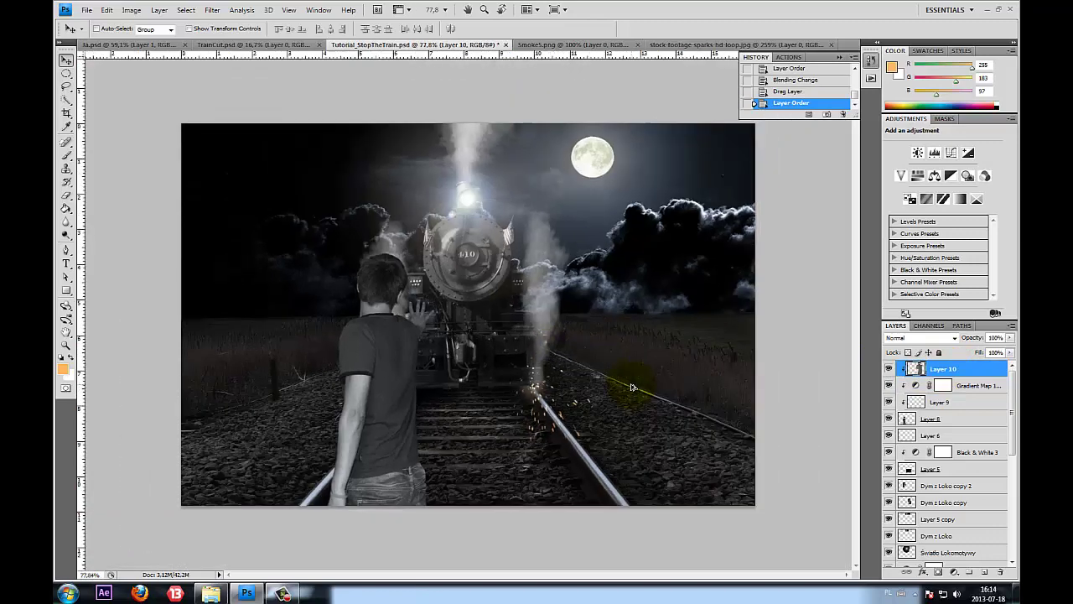
{"action": "right_click", "coordinate": [922, 369]}
{"action": "left_click", "coordinate": [946, 225]}
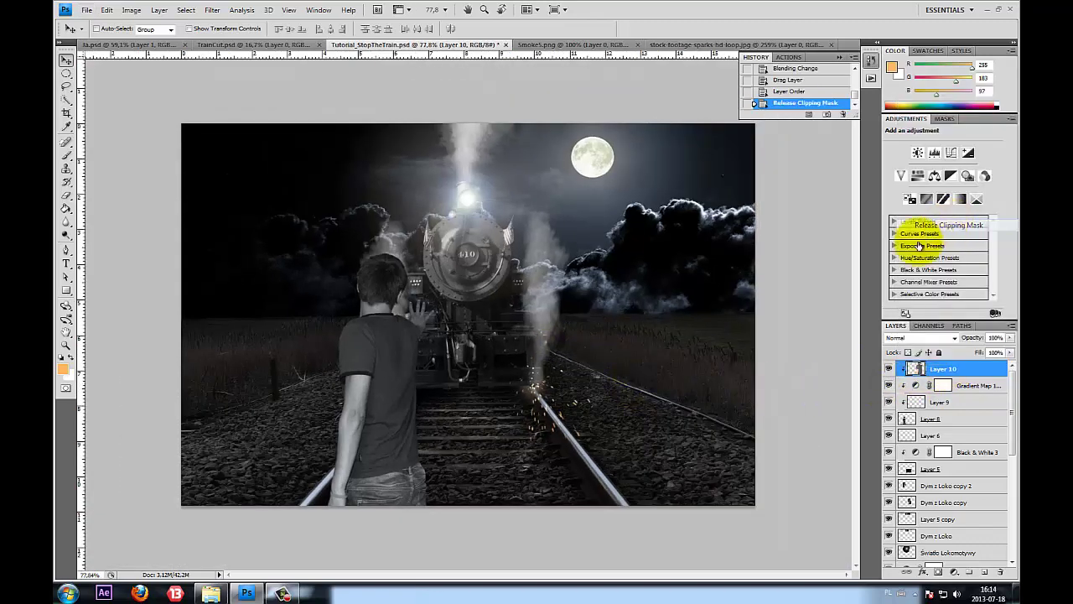
{"action": "mouse_move", "coordinate": [531, 360]}
{"action": "left_mouse_down"}
{"action": "mouse_move", "coordinate": [568, 382]}
{"action": "mouse_move", "coordinate": [563, 290]}
{"action": "left_mouse_up"}
{"action": "scroll", "coordinate": [432, 372], "scroll_direction": "up", "scroll_amount": 2}
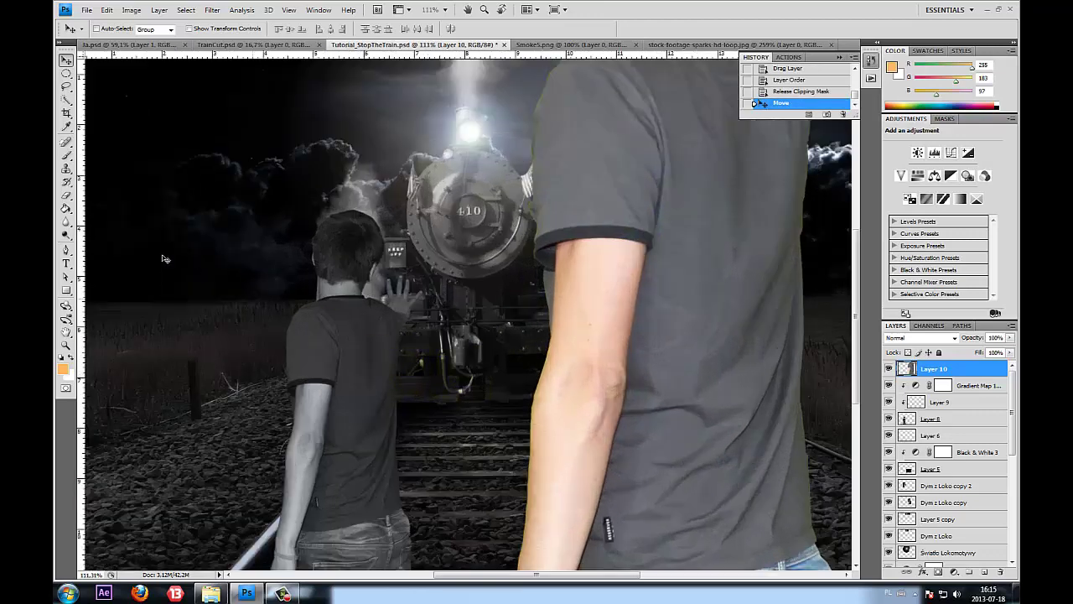
Ready the Brush on Soft Light Layer 9 with a 22-pixel diameter
{"action": "left_click", "coordinate": [67, 127]}
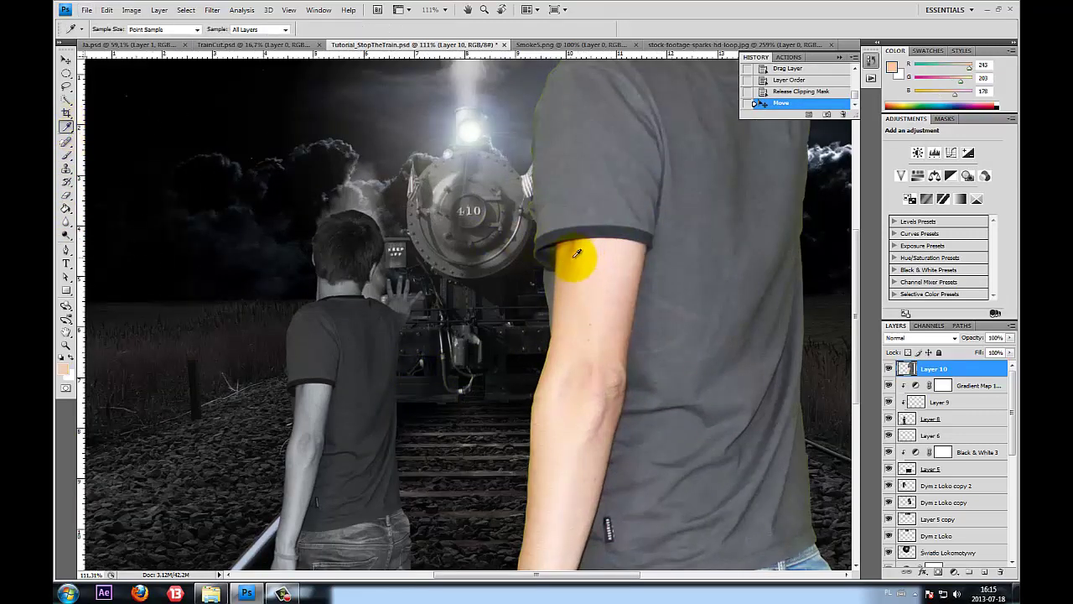
{"action": "left_click", "coordinate": [73, 155]}
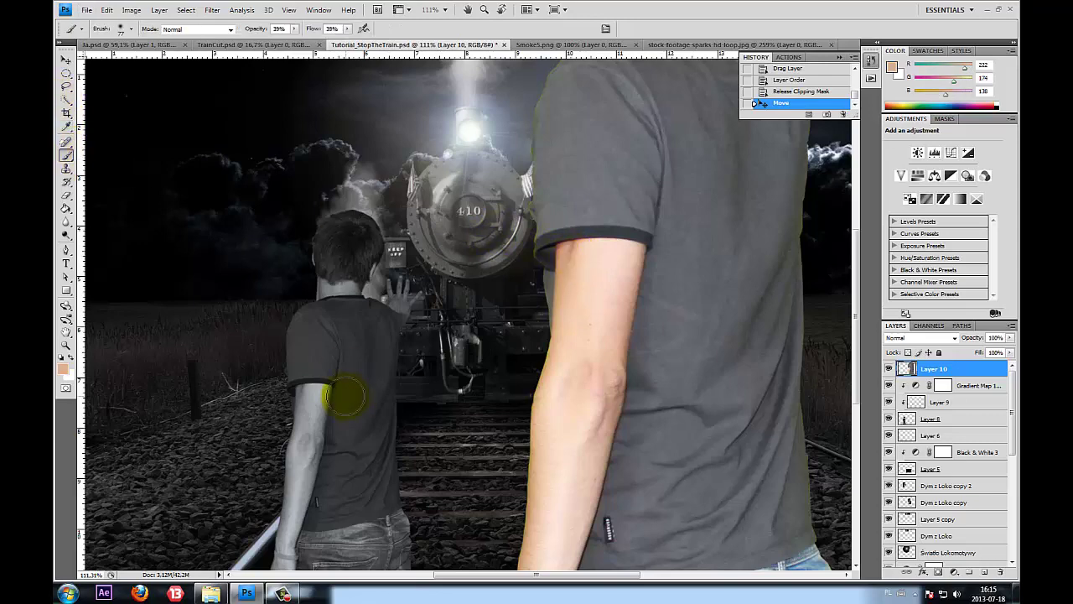
{"action": "left_click", "coordinate": [943, 403]}
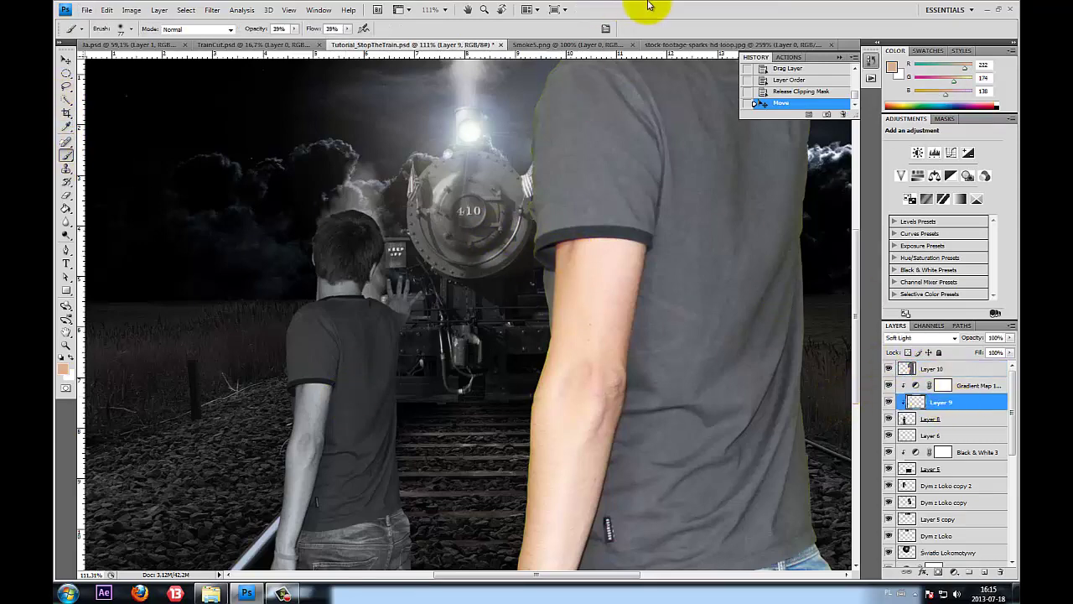
{"action": "scroll", "coordinate": [321, 424], "scroll_direction": "up", "scroll_amount": 2}
{"action": "scroll", "coordinate": [297, 462], "scroll_direction": "up", "scroll_amount": 2}
{"action": "scroll", "coordinate": [297, 473], "scroll_direction": "up", "scroll_amount": 1}
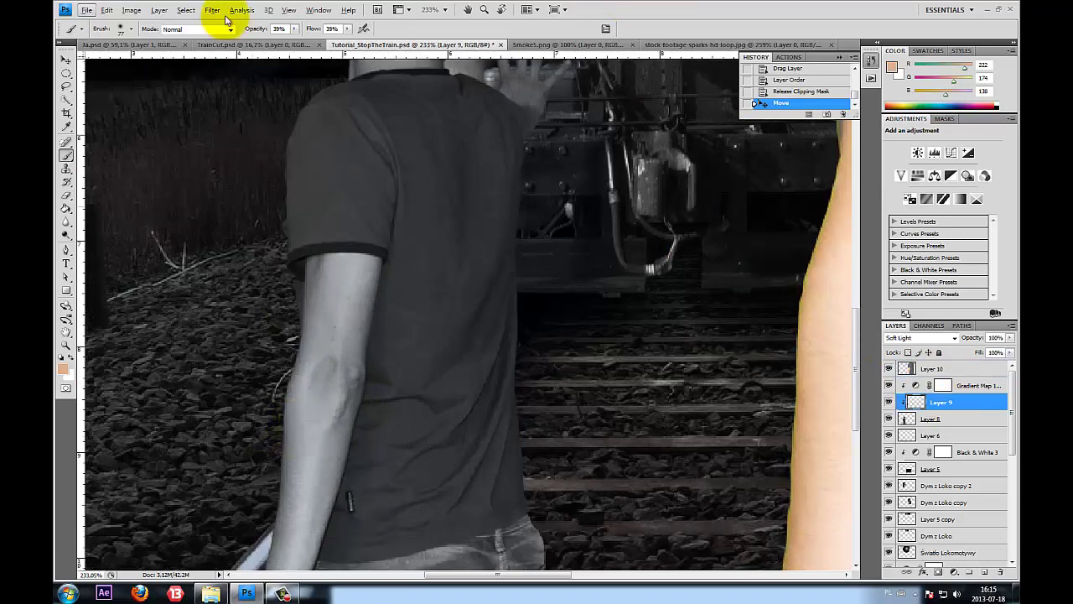
{"action": "key", "text": "alt+d"}
{"action": "left_click", "coordinate": [124, 28]}
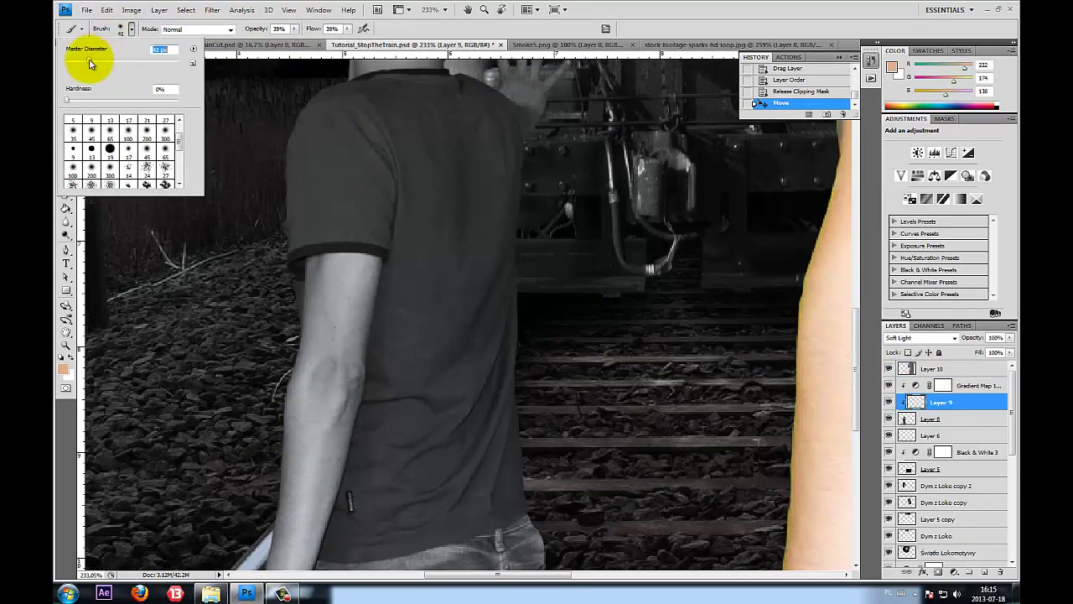
{"action": "left_click", "coordinate": [332, 279]}
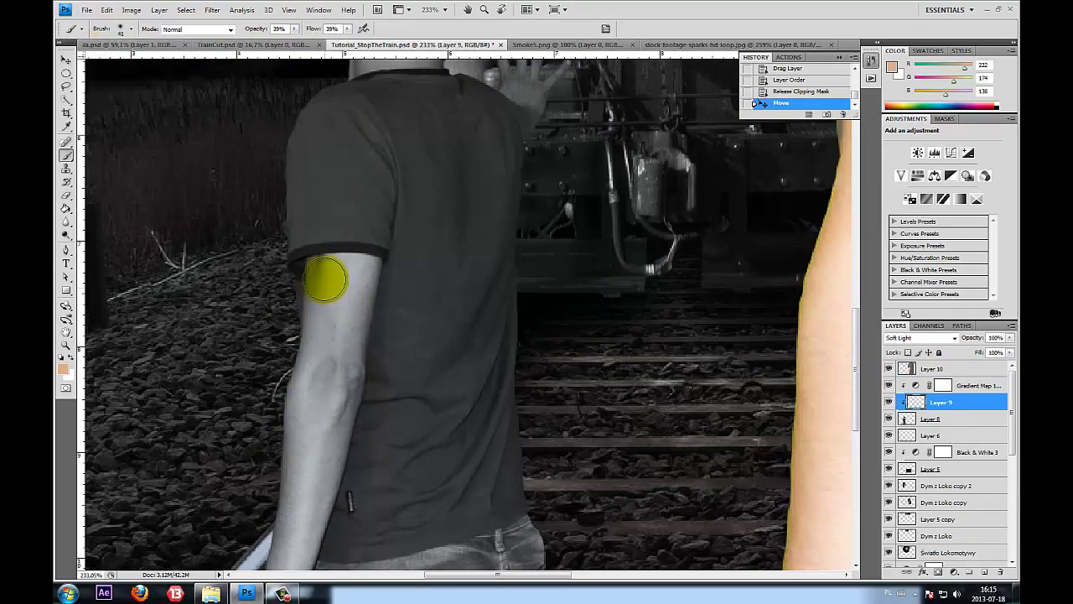
{"action": "left_click", "coordinate": [120, 29]}
{"action": "left_click_drag", "start_coordinate": [84, 59], "coordinate": [80, 60]}
{"action": "left_click", "coordinate": [319, 307]}
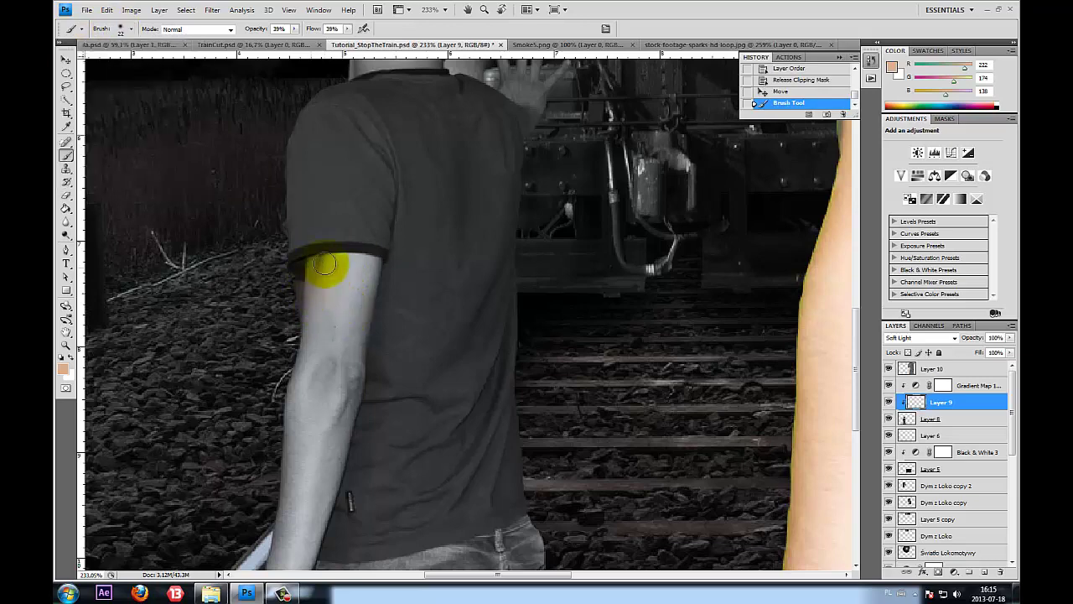
{"action": "key", "text": "ctrl+z"}
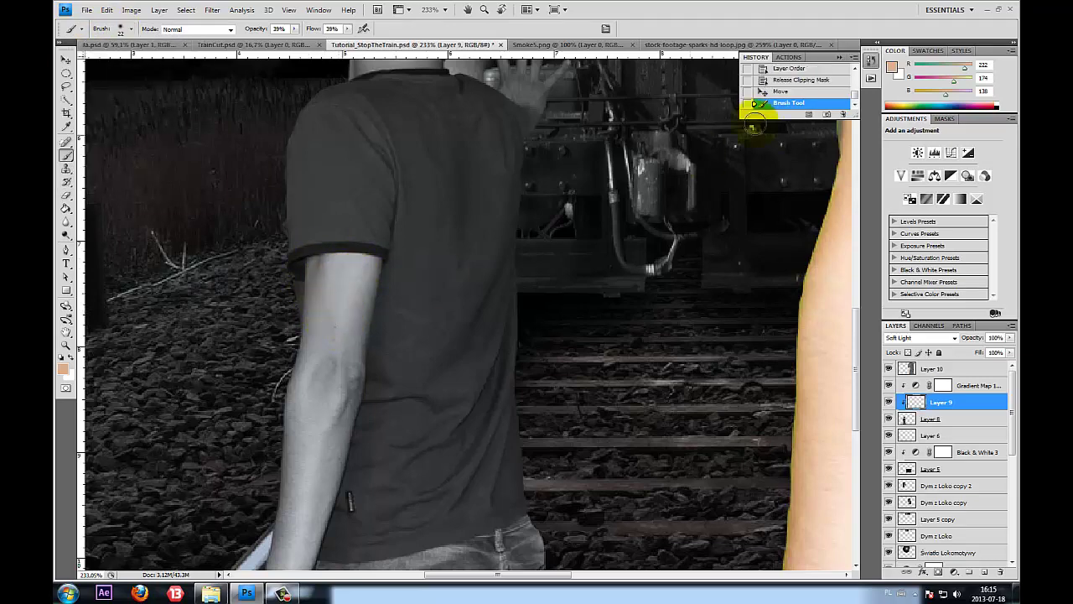
Paint the peach skin tone along the boy's upper arm and forearm
{"action": "scroll", "coordinate": [299, 456], "scroll_direction": "up", "scroll_amount": 2}
{"action": "scroll", "coordinate": [343, 294], "scroll_direction": "up", "scroll_amount": 1}
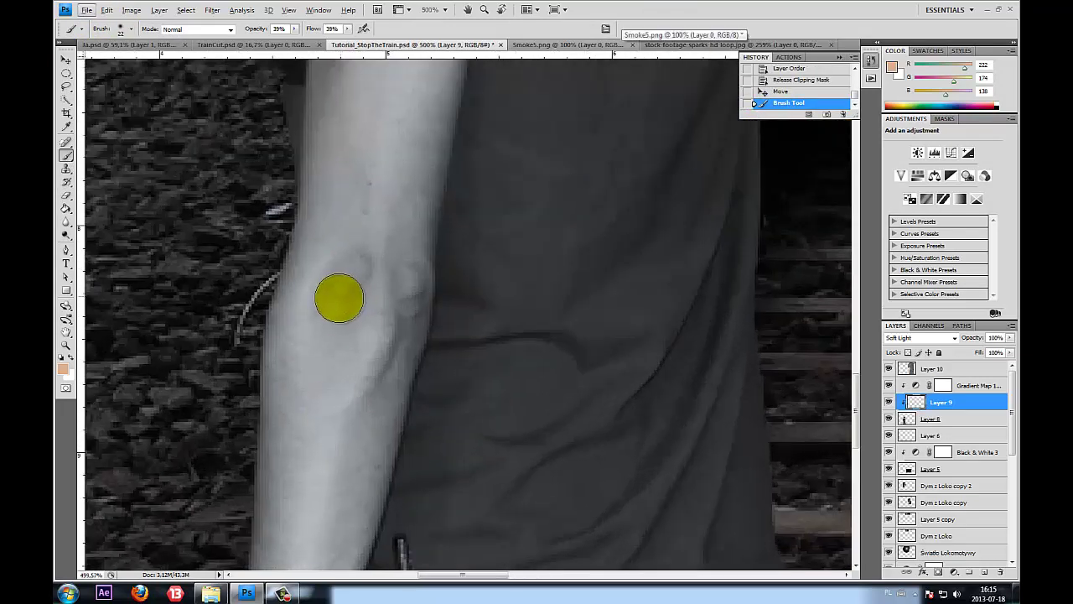
{"action": "scroll", "coordinate": [342, 304], "scroll_direction": "up", "scroll_amount": 2}
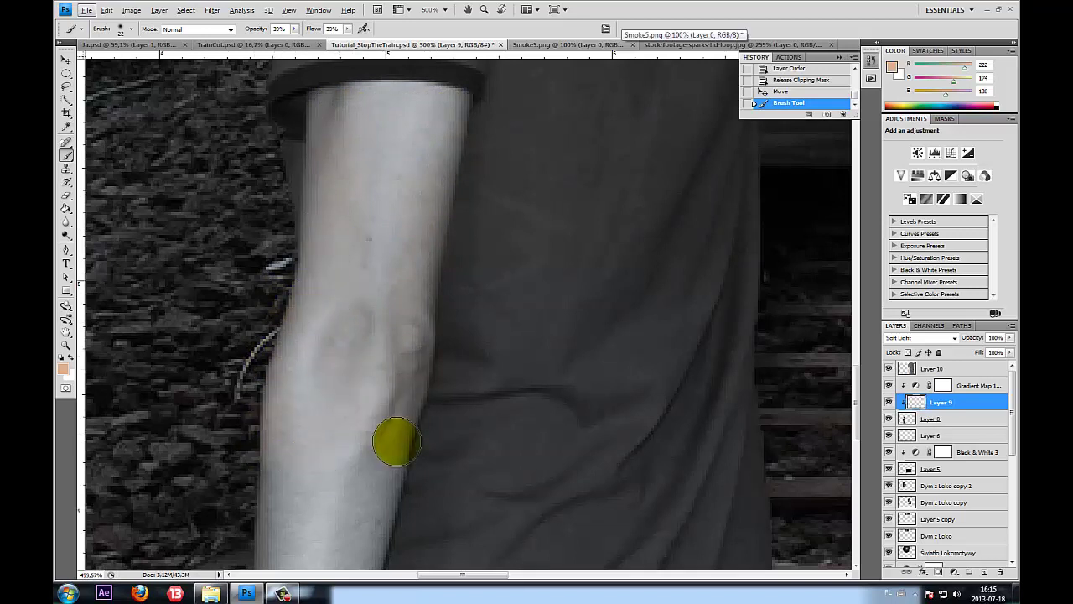
{"action": "left_click_drag", "start_coordinate": [354, 522], "coordinate": [344, 388]}
{"action": "scroll", "coordinate": [331, 373], "scroll_direction": "down", "scroll_amount": 3}
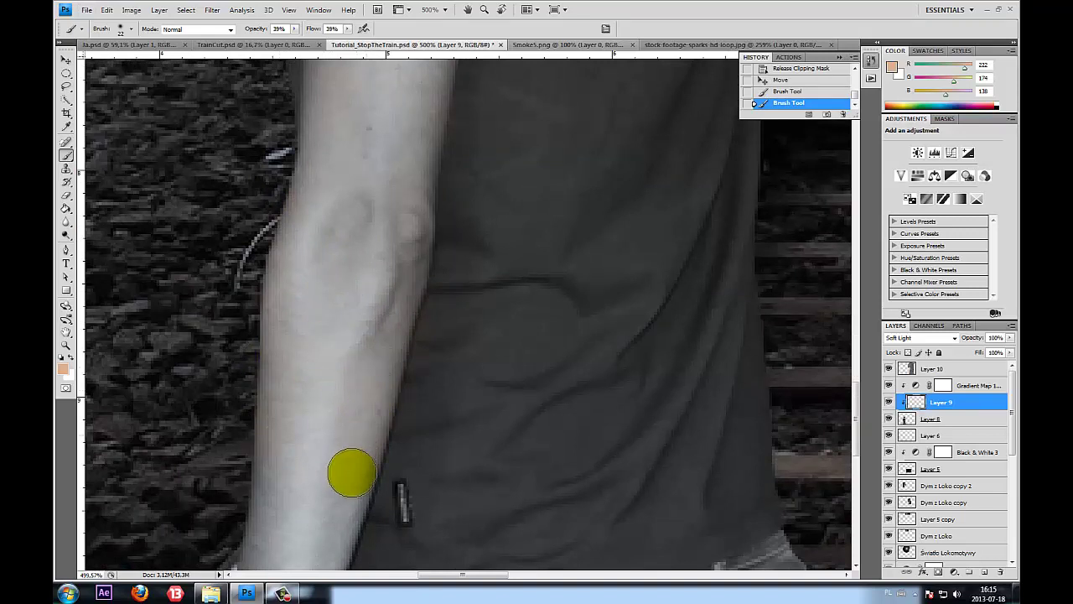
{"action": "left_click_drag", "start_coordinate": [260, 448], "coordinate": [259, 419]}
{"action": "scroll", "coordinate": [259, 391], "scroll_direction": "down", "scroll_amount": 4}
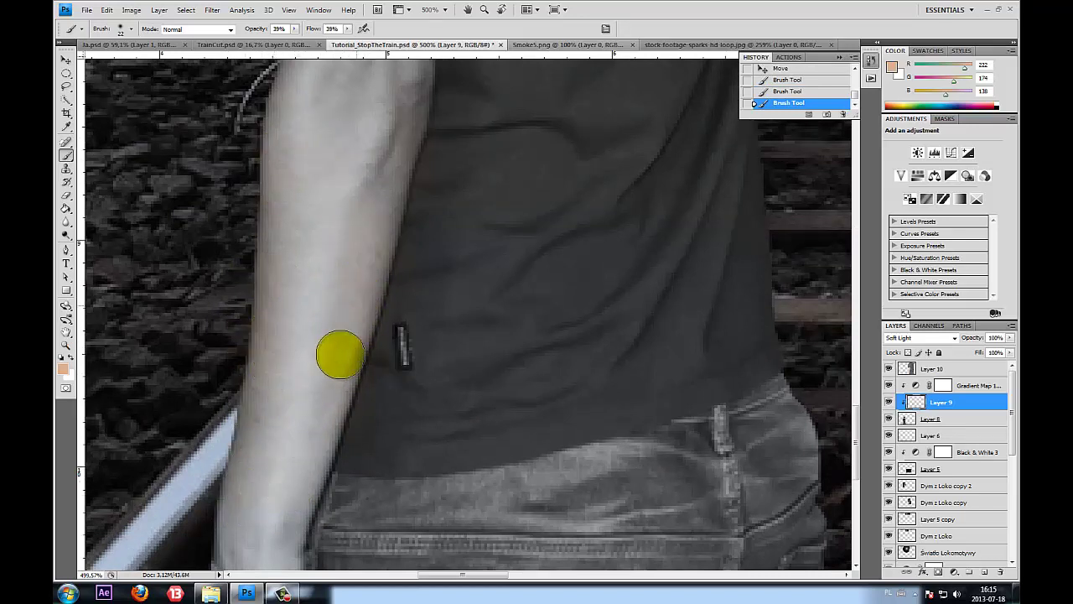
{"action": "left_click_drag", "start_coordinate": [338, 355], "coordinate": [280, 424]}
{"action": "scroll", "coordinate": [269, 394], "scroll_direction": "down", "scroll_amount": 3}
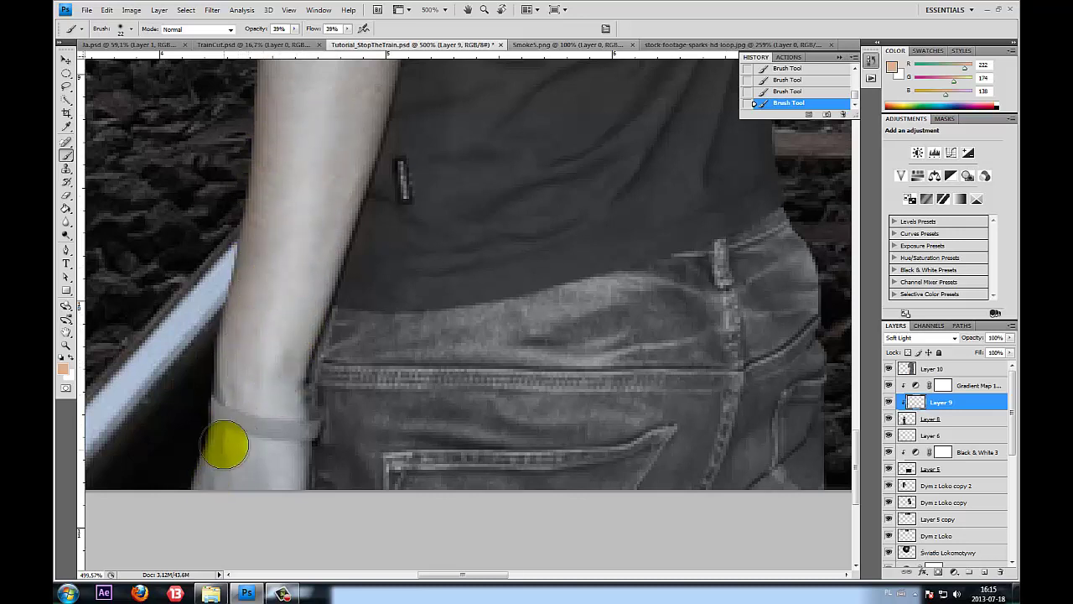
Tint the upper-left and left edges of the boy's neck with peach skin tone
{"action": "key", "text": "ctrl+0"}
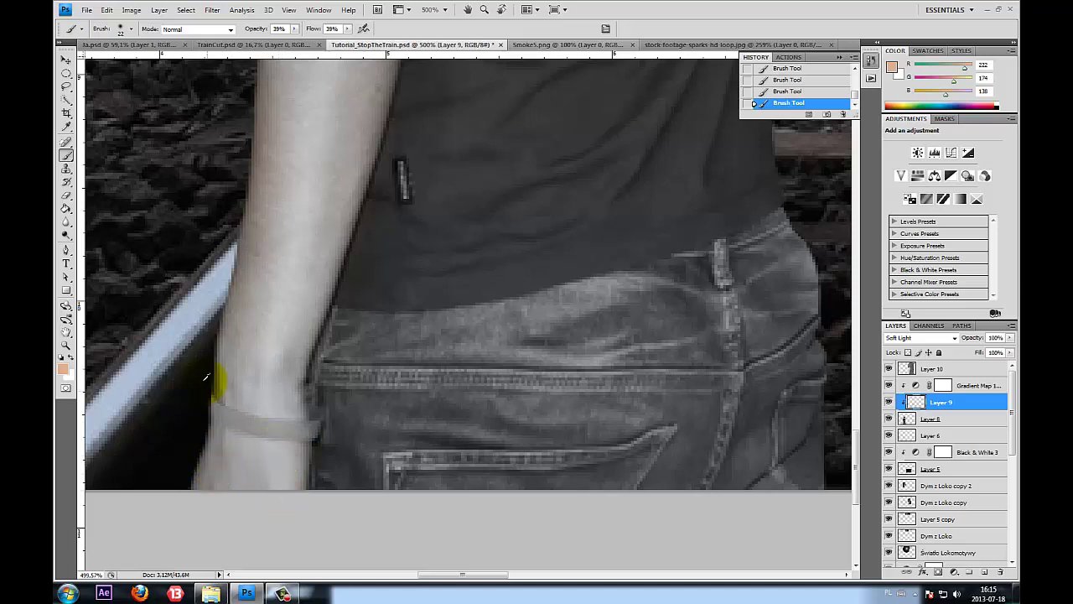
{"action": "scroll", "coordinate": [423, 311], "scroll_direction": "up", "scroll_amount": 3}
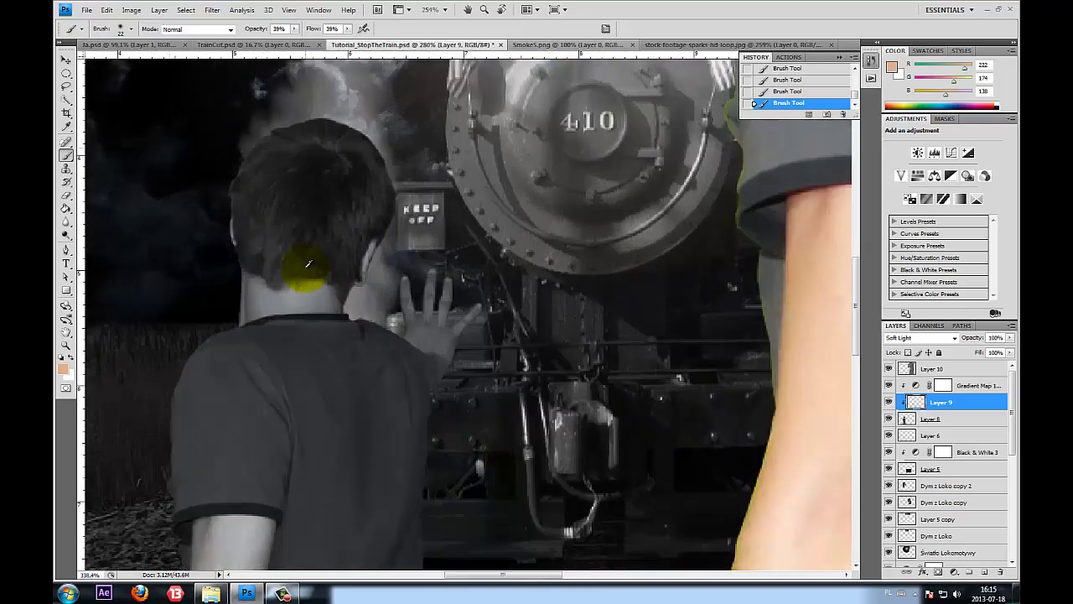
{"action": "scroll", "coordinate": [288, 263], "scroll_direction": "up", "scroll_amount": 2}
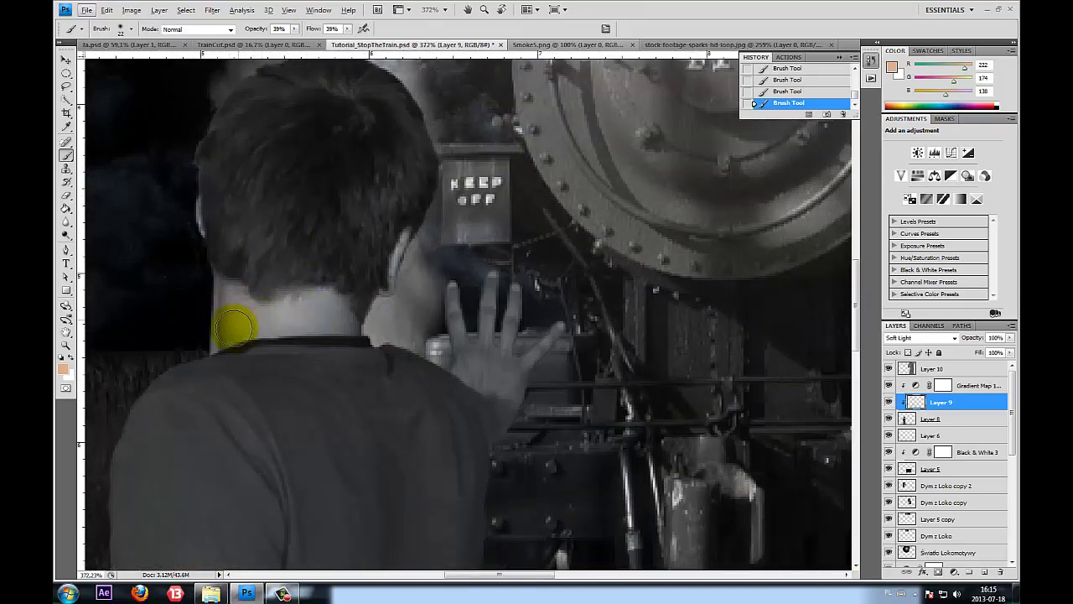
{"action": "left_click", "coordinate": [130, 28]}
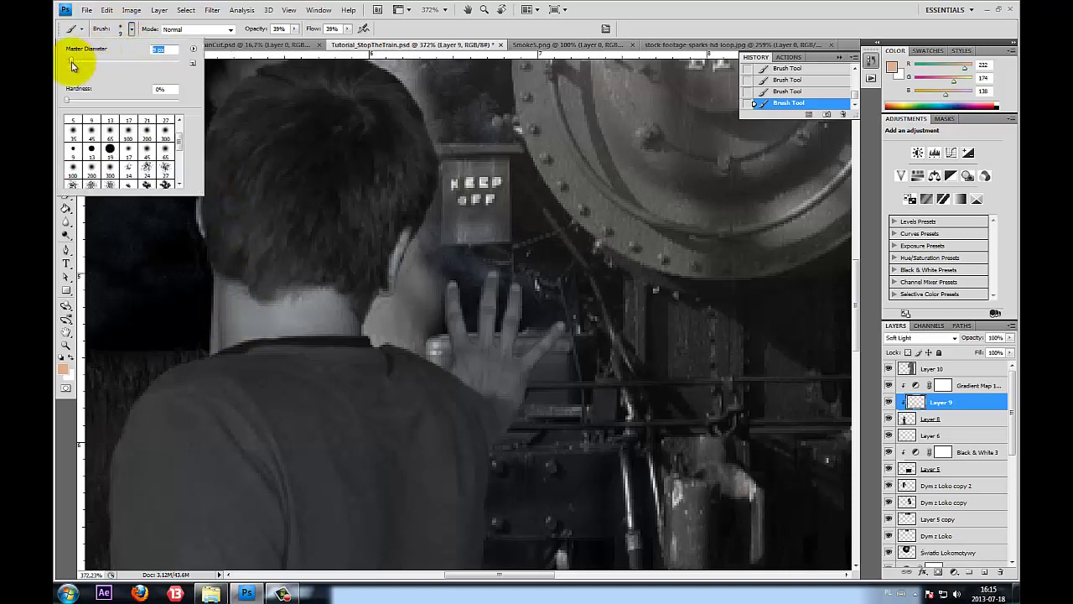
{"action": "key", "text": "Return"}
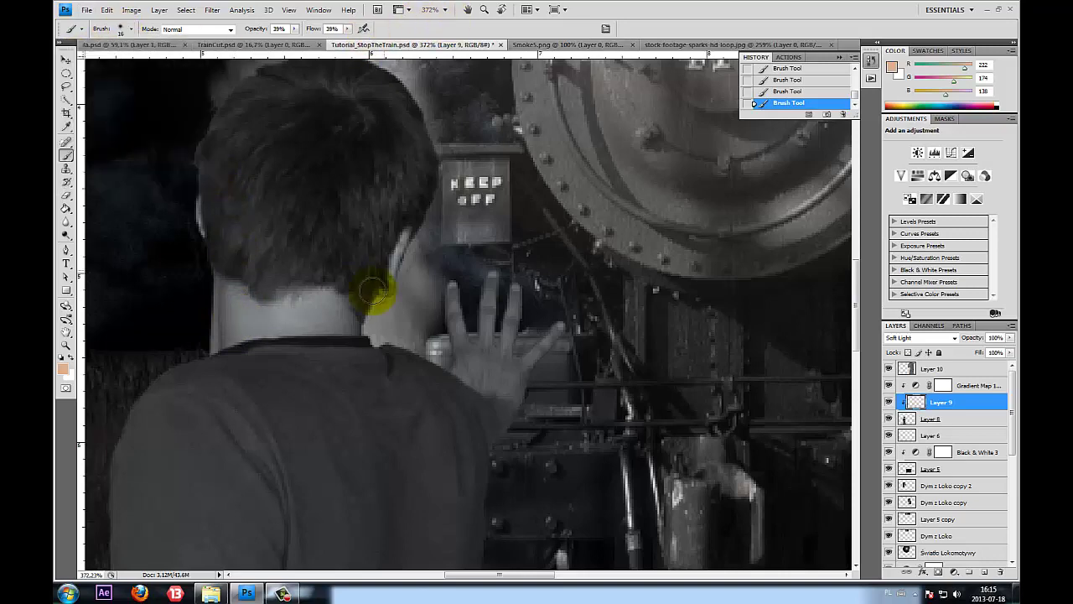
{"action": "scroll", "coordinate": [256, 315], "scroll_direction": "up", "scroll_amount": 3}
{"action": "left_click_drag", "start_coordinate": [196, 283], "coordinate": [192, 276]}
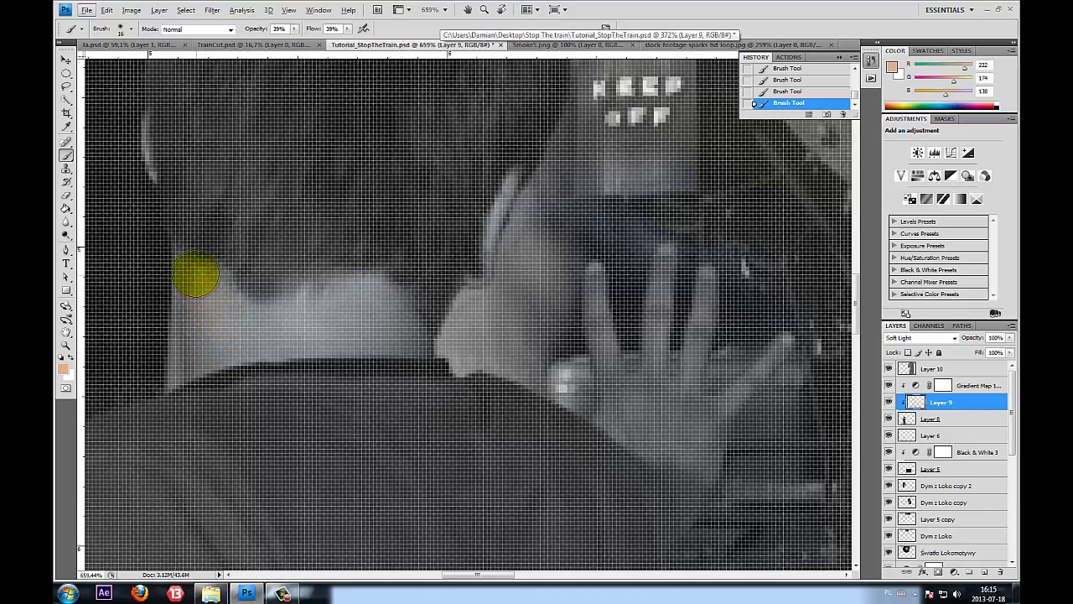
{"action": "mouse_move", "coordinate": [190, 348]}
{"action": "left_mouse_down"}
{"action": "mouse_move", "coordinate": [169, 302]}
{"action": "mouse_move", "coordinate": [245, 338]}
{"action": "mouse_move", "coordinate": [340, 318]}
{"action": "mouse_move", "coordinate": [424, 333]}
{"action": "mouse_move", "coordinate": [254, 340]}
{"action": "mouse_move", "coordinate": [376, 297]}
{"action": "mouse_move", "coordinate": [411, 336]}
{"action": "mouse_move", "coordinate": [348, 336]}
{"action": "mouse_move", "coordinate": [196, 297]}
{"action": "mouse_move", "coordinate": [175, 352]}
{"action": "left_mouse_up"}
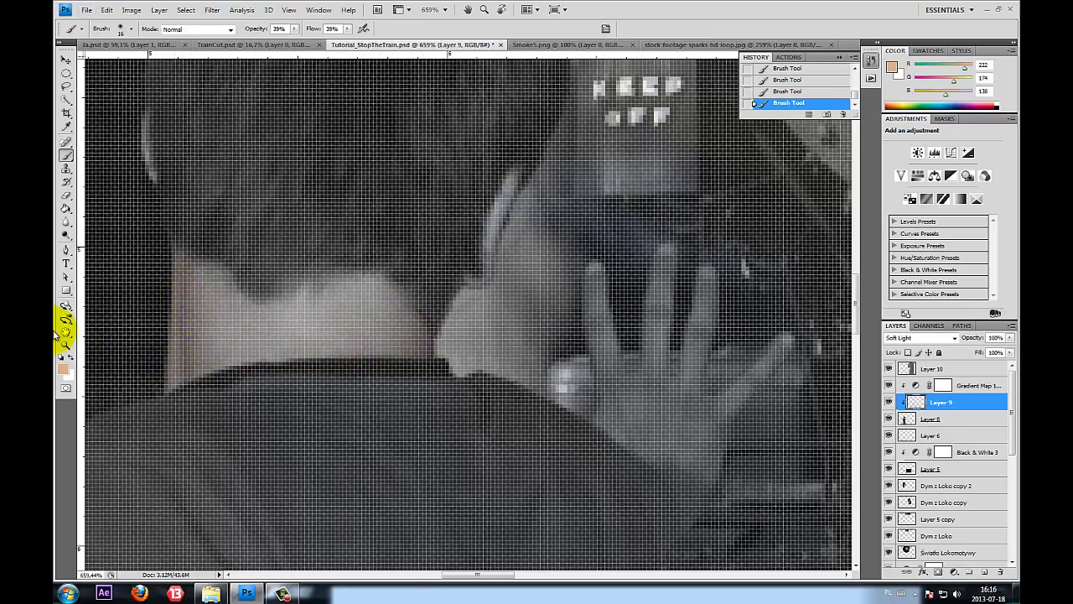
{"action": "scroll", "coordinate": [335, 369], "scroll_direction": "down", "scroll_amount": 3}
{"action": "scroll", "coordinate": [410, 377], "scroll_direction": "down", "scroll_amount": 3}
{"action": "scroll", "coordinate": [459, 375], "scroll_direction": "up", "scroll_amount": 1}
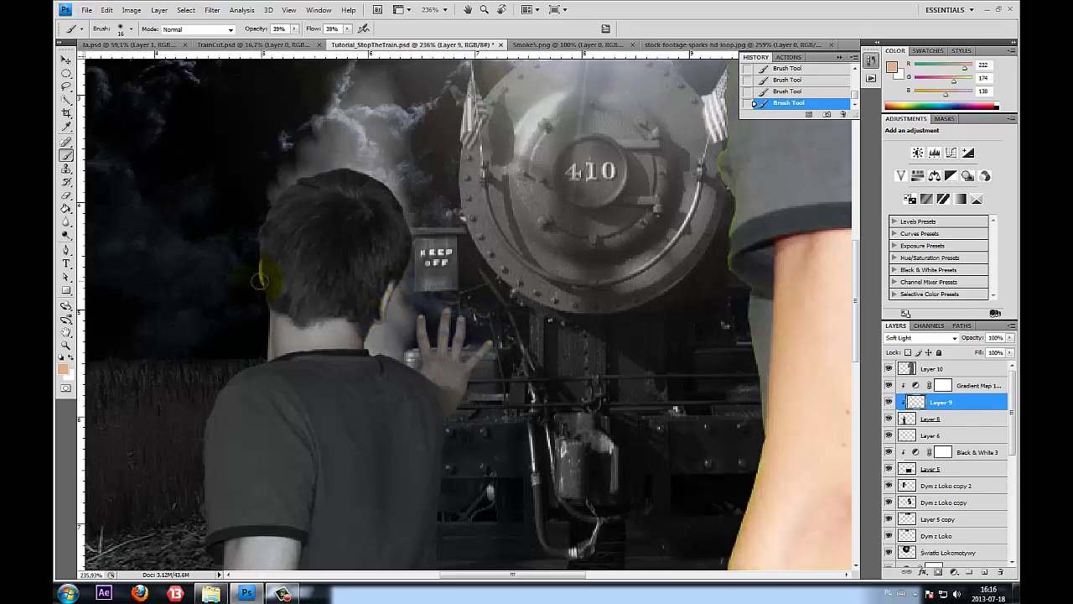
{"action": "key", "text": "ctrl+0"}
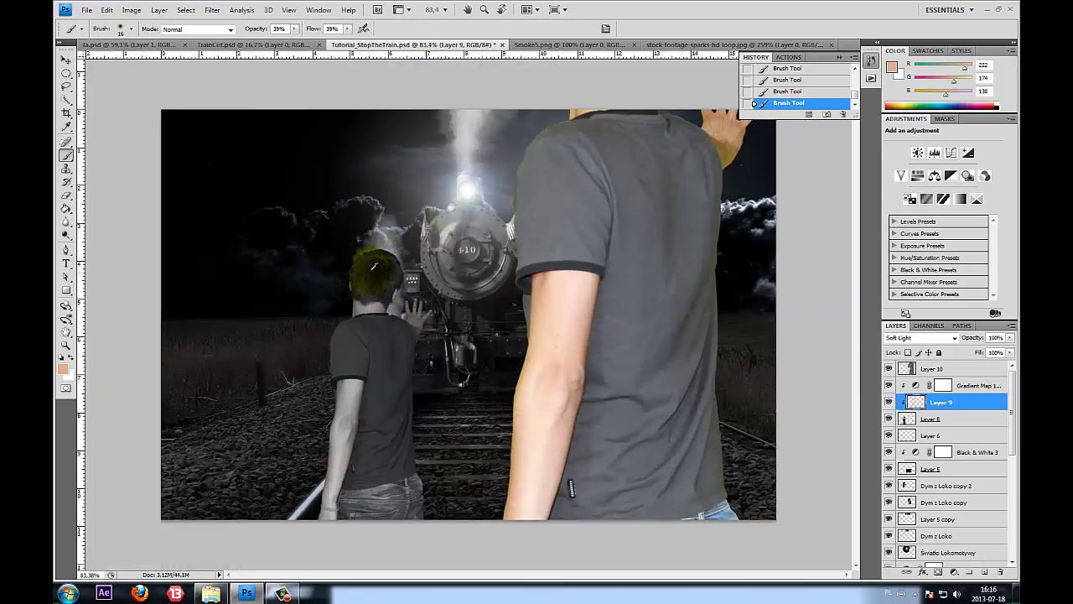
{"action": "scroll", "coordinate": [365, 239], "scroll_direction": "up", "scroll_amount": 2}
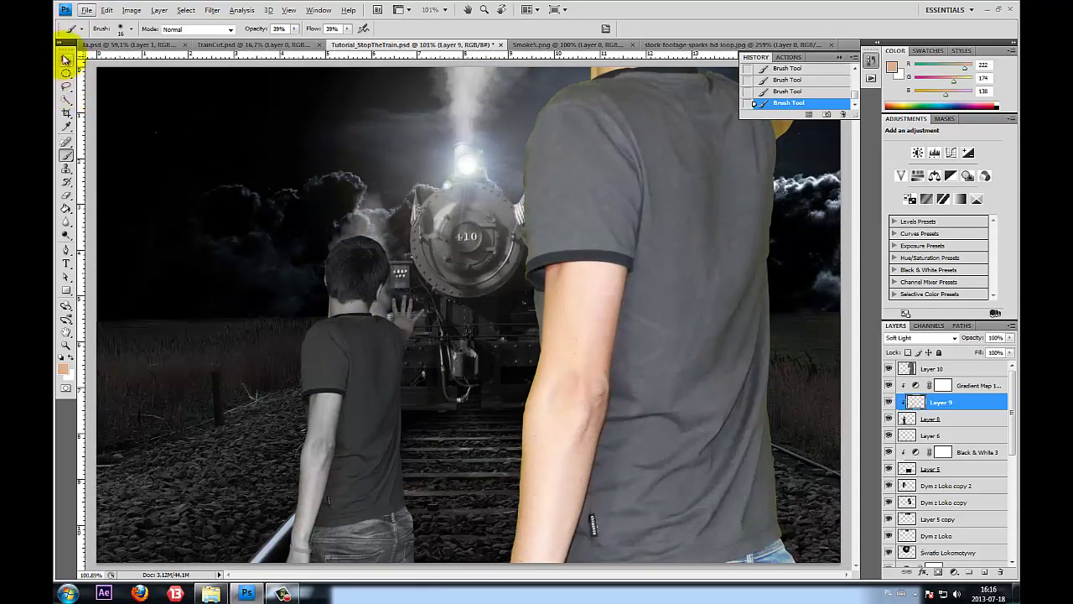
Move the foreground man's Layer 10 up and to the left
{"action": "left_click", "coordinate": [66, 60]}
{"action": "left_click", "coordinate": [944, 369]}
{"action": "left_click_drag", "start_coordinate": [697, 406], "coordinate": [643, 338]}
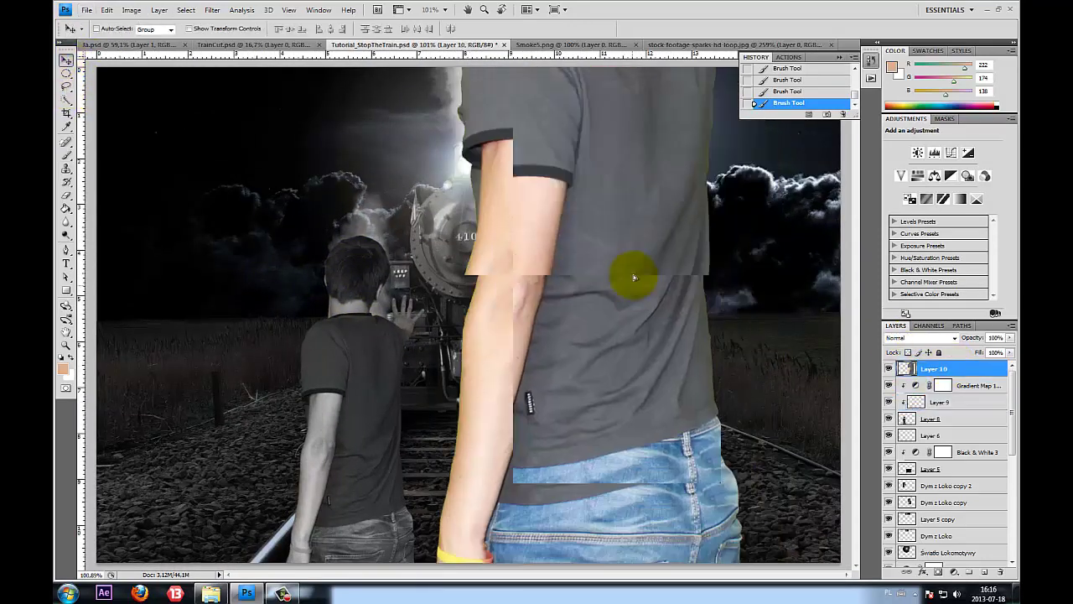
Sample the jeans' blue, try painting it over the jeans, then undo the stroke
{"action": "left_click", "coordinate": [66, 126]}
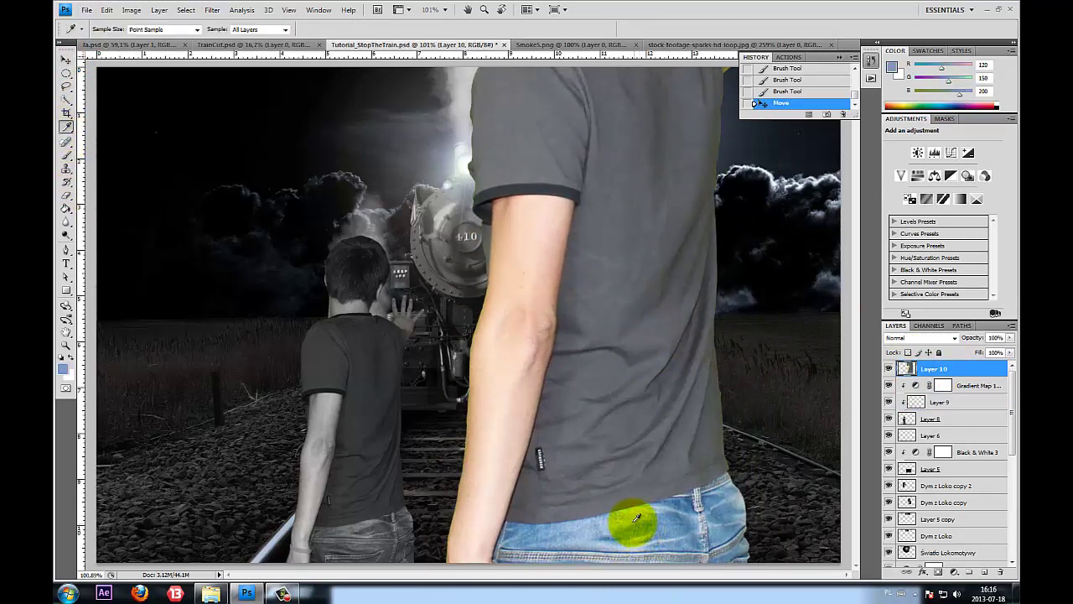
{"action": "left_click", "coordinate": [66, 154]}
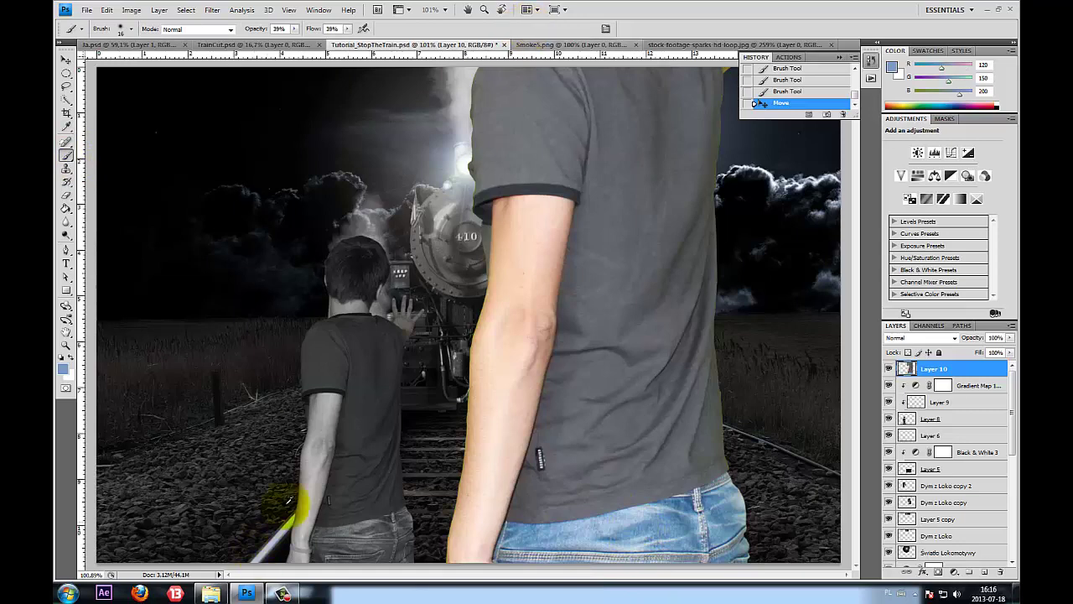
{"action": "scroll", "coordinate": [288, 503], "scroll_direction": "up", "scroll_amount": 3}
{"action": "scroll", "coordinate": [355, 513], "scroll_direction": "up", "scroll_amount": 3}
{"action": "scroll", "coordinate": [395, 519], "scroll_direction": "up", "scroll_amount": 3}
{"action": "scroll", "coordinate": [383, 515], "scroll_direction": "up", "scroll_amount": 2}
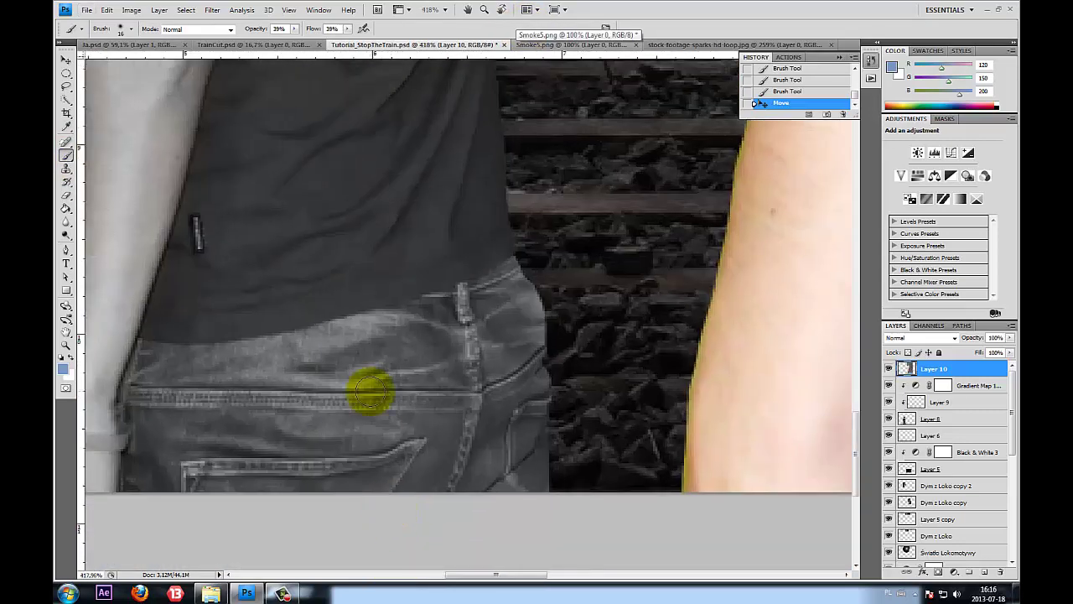
{"action": "mouse_move", "coordinate": [378, 329]}
{"action": "left_mouse_down"}
{"action": "mouse_move", "coordinate": [125, 376]}
{"action": "mouse_move", "coordinate": [139, 472]}
{"action": "mouse_move", "coordinate": [156, 421]}
{"action": "mouse_move", "coordinate": [183, 476]}
{"action": "mouse_move", "coordinate": [153, 395]}
{"action": "mouse_move", "coordinate": [168, 376]}
{"action": "mouse_move", "coordinate": [314, 355]}
{"action": "mouse_move", "coordinate": [230, 355]}
{"action": "mouse_move", "coordinate": [406, 317]}
{"action": "mouse_move", "coordinate": [520, 277]}
{"action": "mouse_move", "coordinate": [479, 295]}
{"action": "mouse_move", "coordinate": [514, 288]}
{"action": "left_mouse_up"}
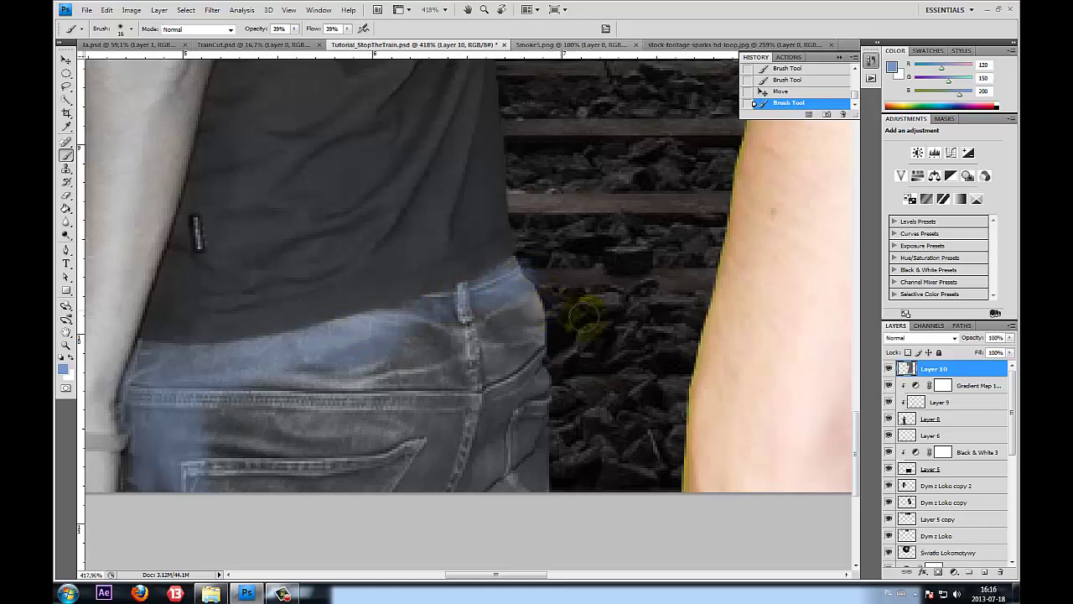
{"action": "left_click", "coordinate": [889, 398]}
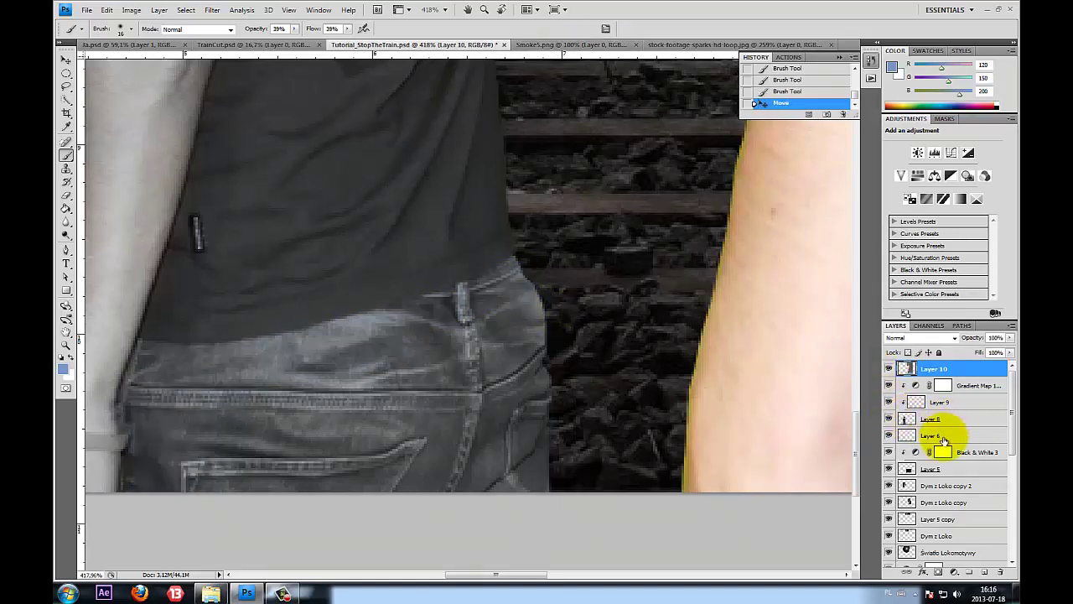
Brush a light blue tint over the boy's grey jeans on Soft Light Layer 9
{"action": "left_click", "coordinate": [964, 403]}
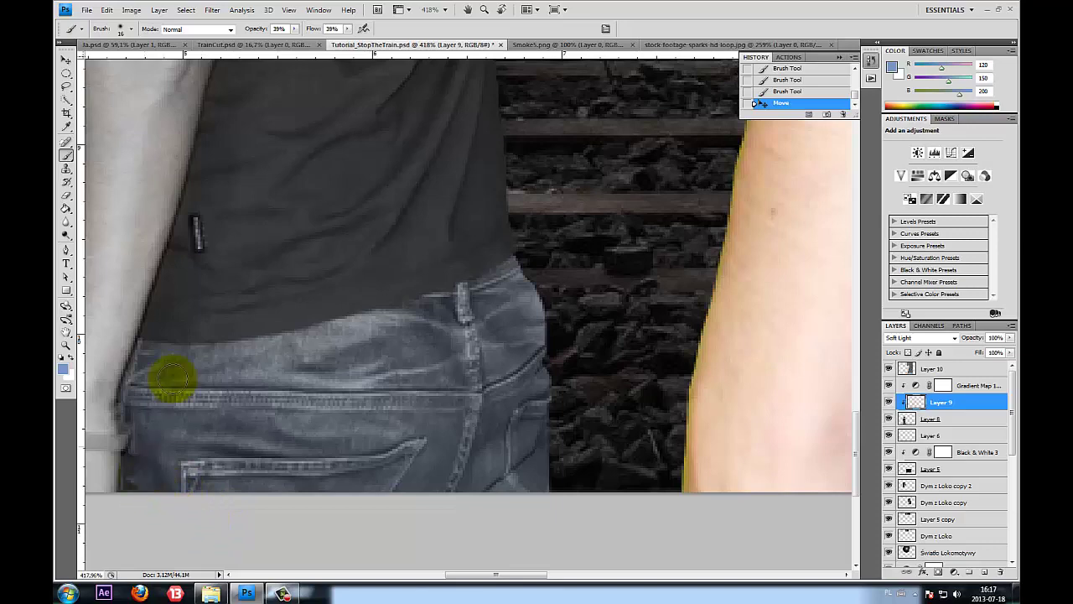
{"action": "mouse_move", "coordinate": [285, 344]}
{"action": "left_mouse_down"}
{"action": "mouse_move", "coordinate": [426, 318]}
{"action": "mouse_move", "coordinate": [431, 402]}
{"action": "mouse_move", "coordinate": [359, 472]}
{"action": "left_mouse_up"}
{"action": "scroll", "coordinate": [273, 500], "scroll_direction": "down", "scroll_amount": 5}
{"action": "scroll", "coordinate": [272, 501], "scroll_direction": "down", "scroll_amount": 2}
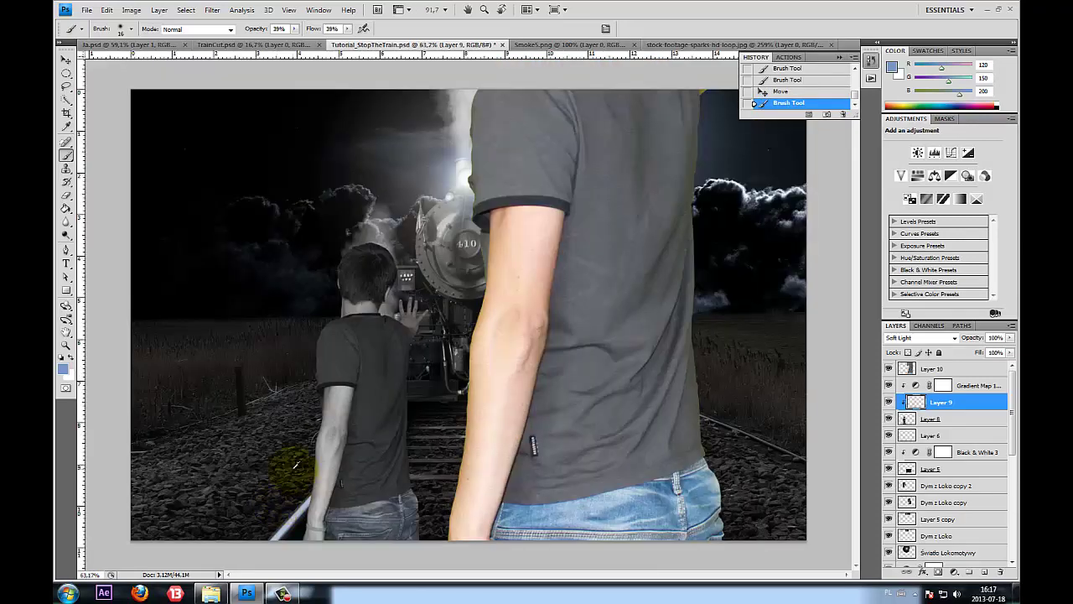
{"action": "scroll", "coordinate": [294, 469], "scroll_direction": "down", "scroll_amount": 2}
{"action": "scroll", "coordinate": [420, 428], "scroll_direction": "up", "scroll_amount": 1}
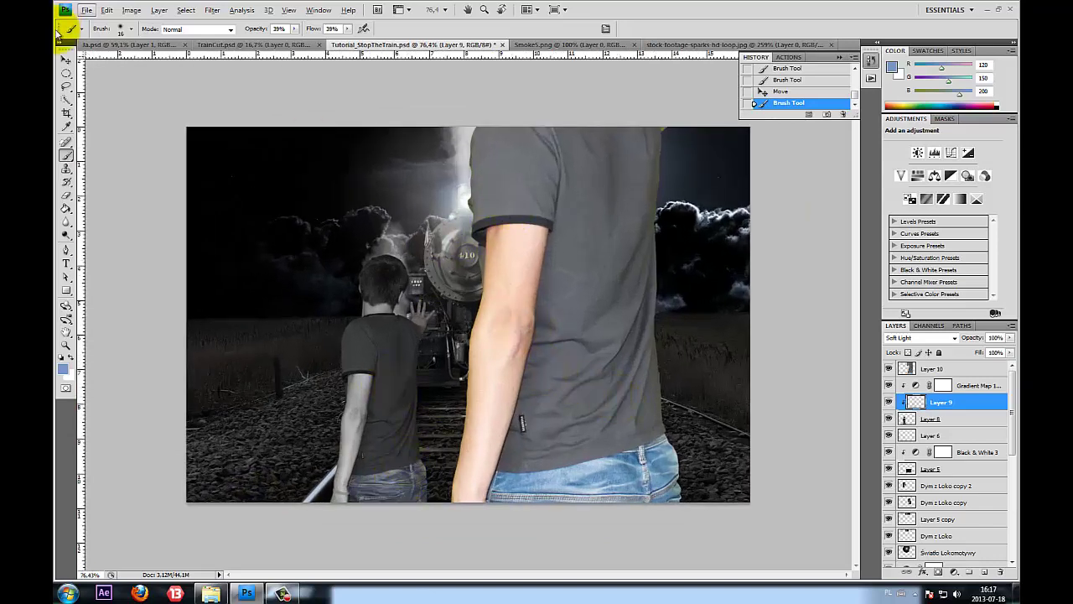
Move the large boy copy down so his head shows
{"action": "left_click", "coordinate": [66, 60]}
{"action": "left_click", "coordinate": [965, 369]}
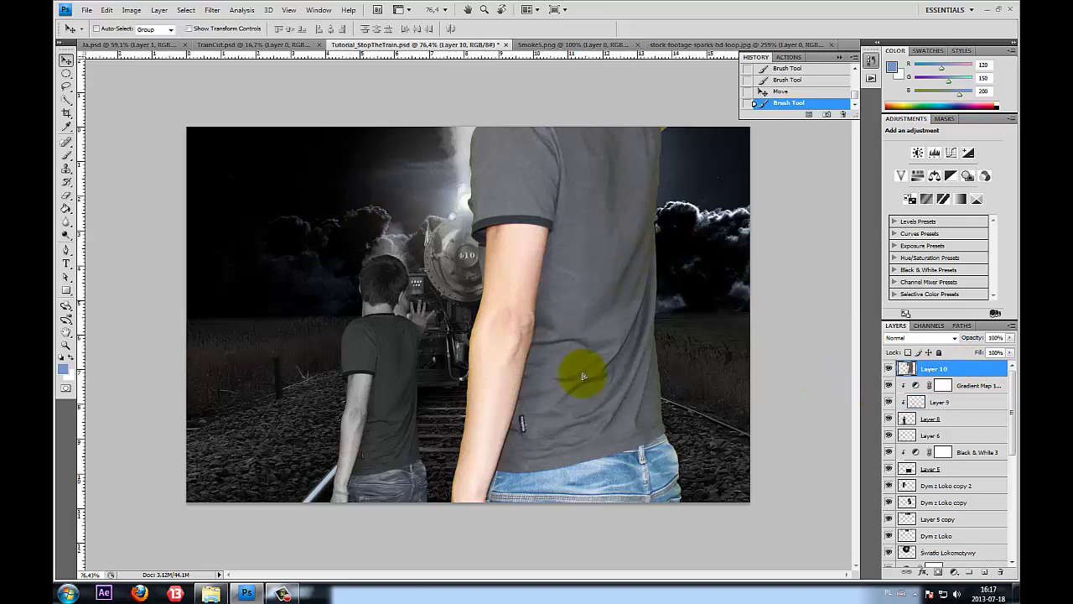
{"action": "left_click_drag", "start_coordinate": [583, 376], "coordinate": [576, 427]}
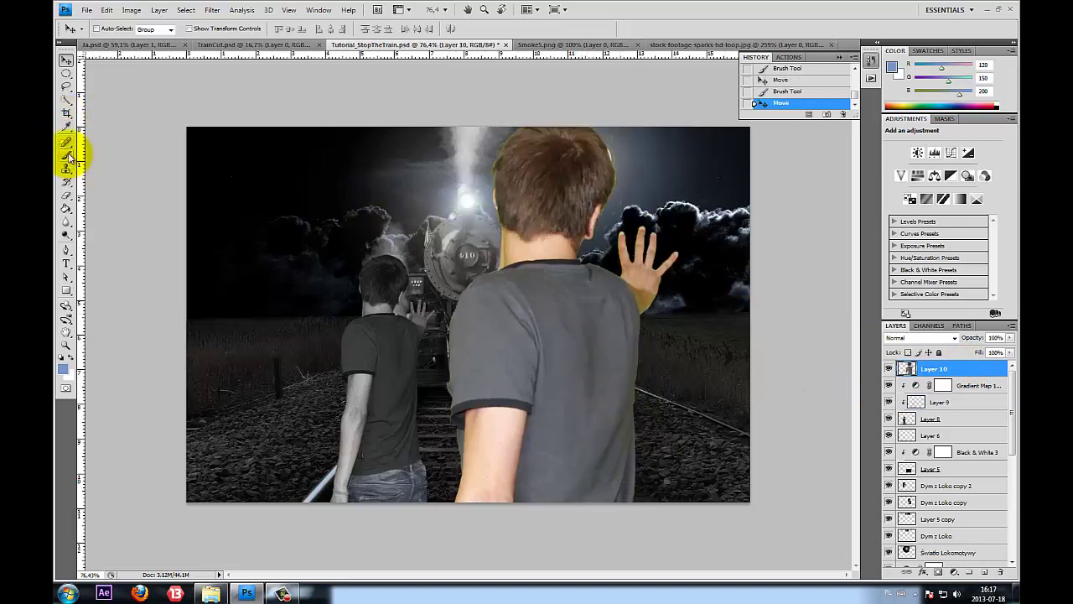
Sample the hair's brown and brush it over the small boy's head on Layer 9
{"action": "left_click", "coordinate": [67, 126]}
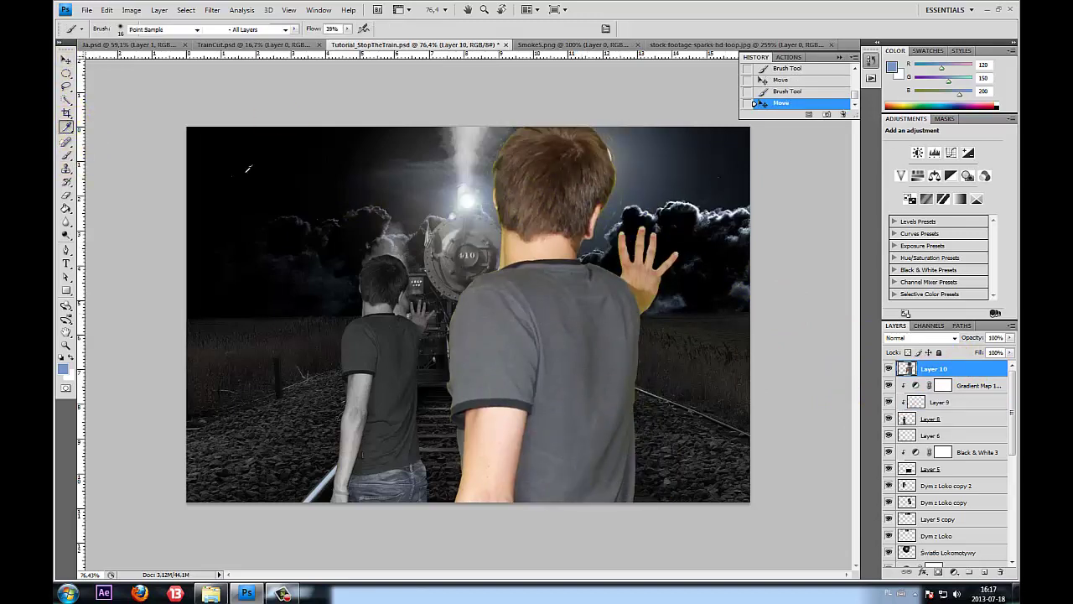
{"action": "left_click", "coordinate": [543, 198]}
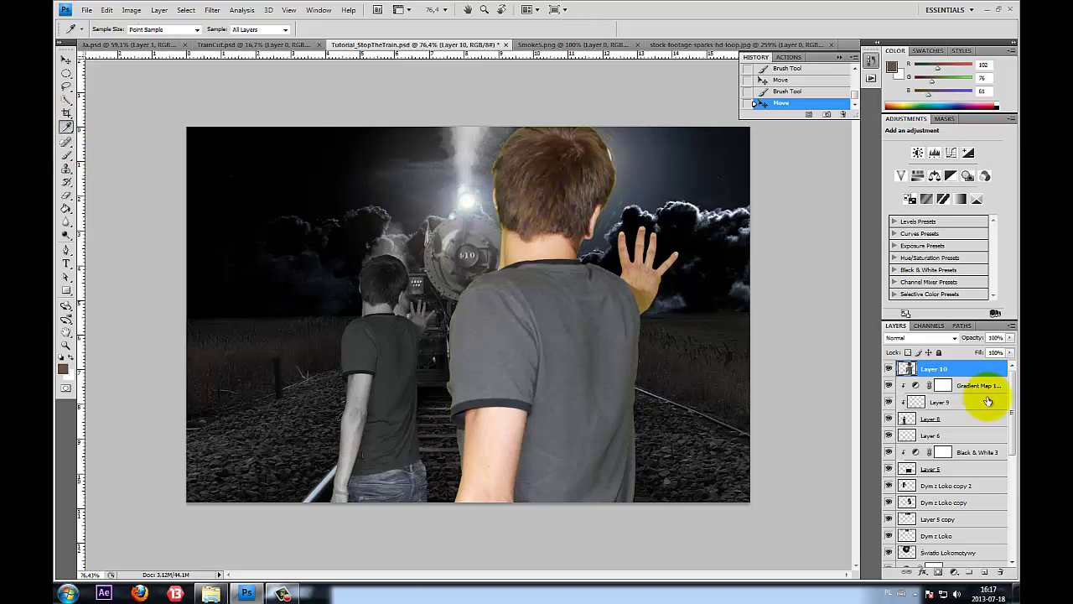
{"action": "left_click", "coordinate": [958, 403]}
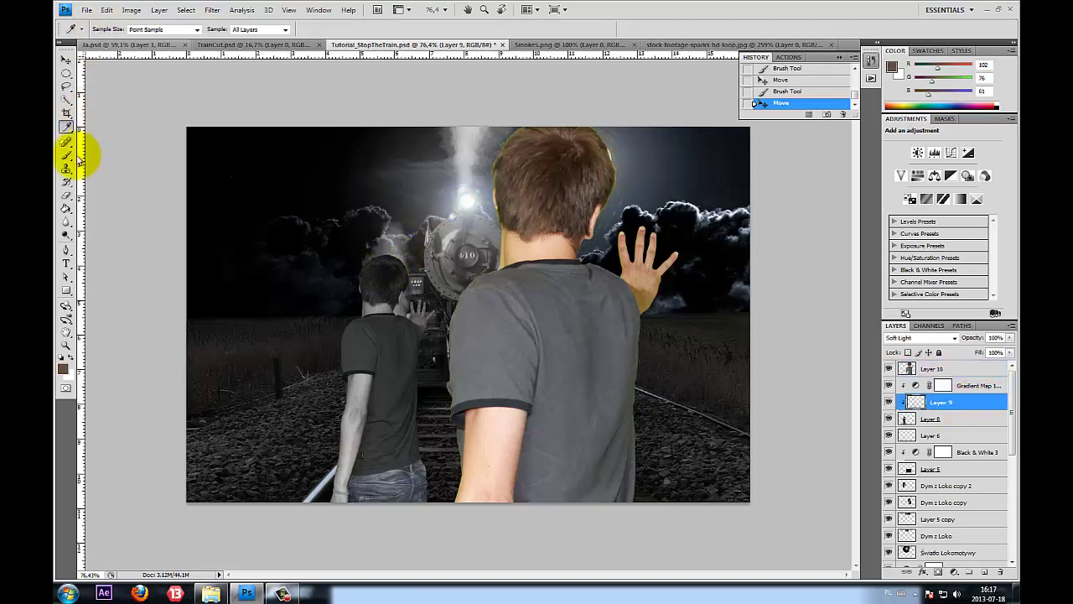
{"action": "left_click", "coordinate": [66, 155]}
{"action": "left_click", "coordinate": [384, 281]}
{"action": "scroll", "coordinate": [386, 292], "scroll_direction": "up", "scroll_amount": 5}
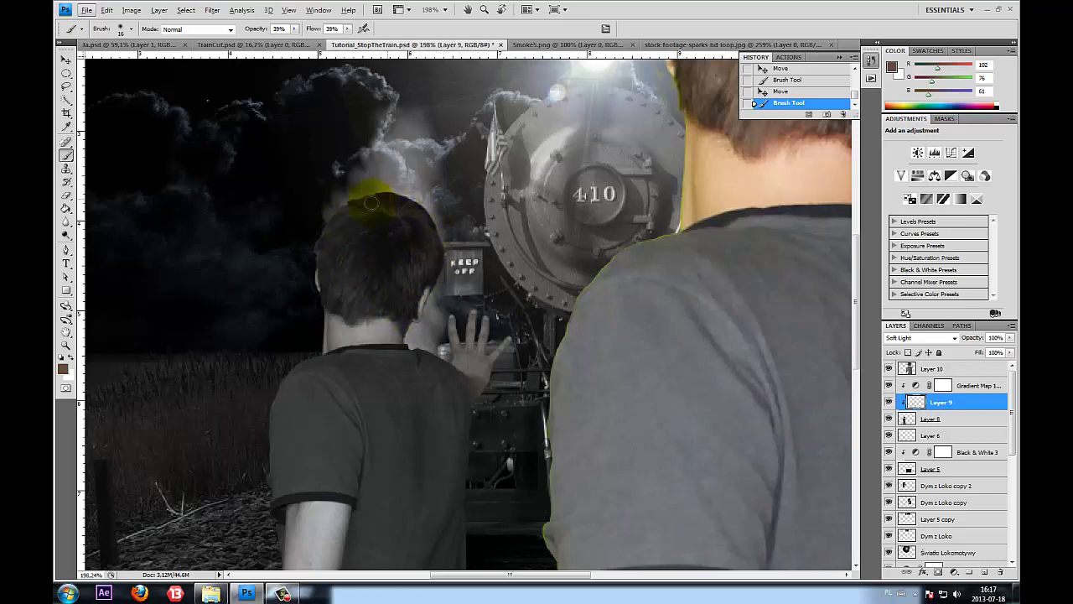
{"action": "key", "text": "ctrl+0"}
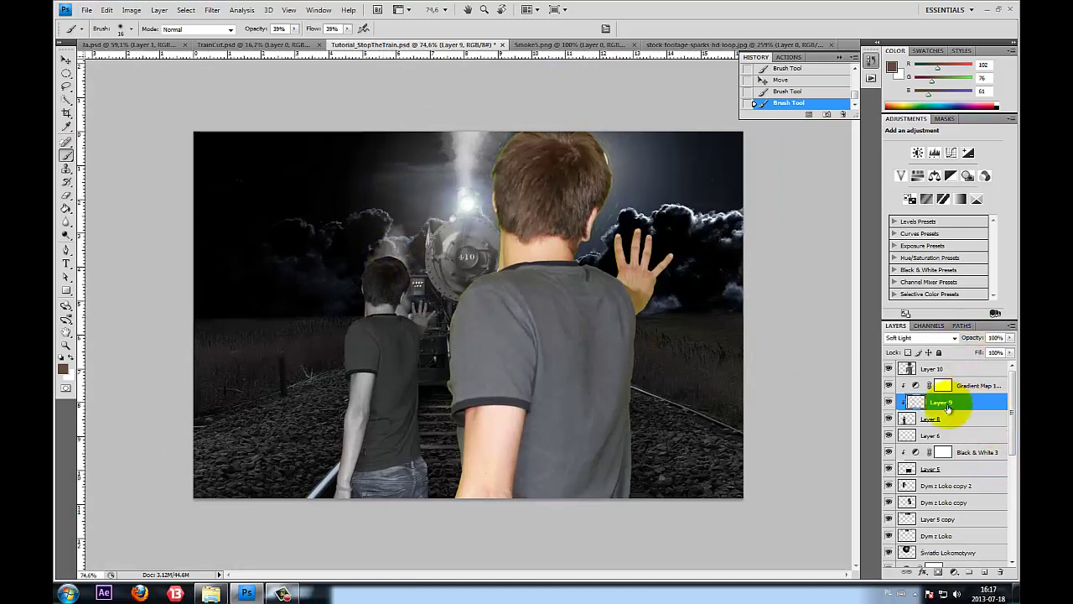
Duplicate Layer 9, hide the large boy Layer 10, and select Layer 10
{"action": "left_click_drag", "start_coordinate": [961, 402], "coordinate": [951, 385]}
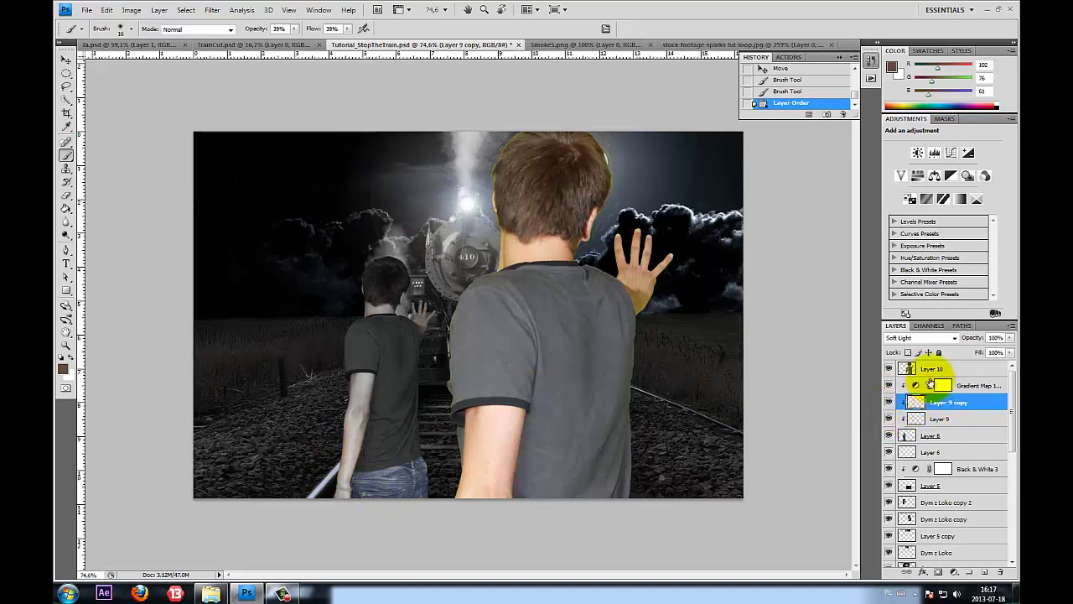
{"action": "left_click", "coordinate": [890, 369]}
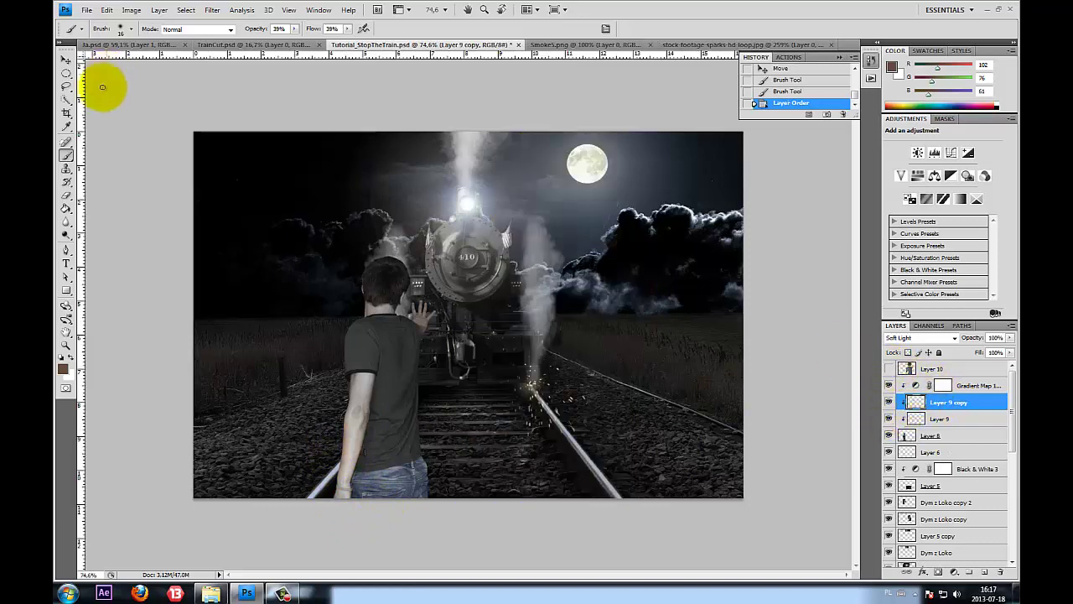
{"action": "left_click", "coordinate": [66, 61]}
{"action": "scroll", "coordinate": [474, 292], "scroll_direction": "down", "scroll_amount": 1}
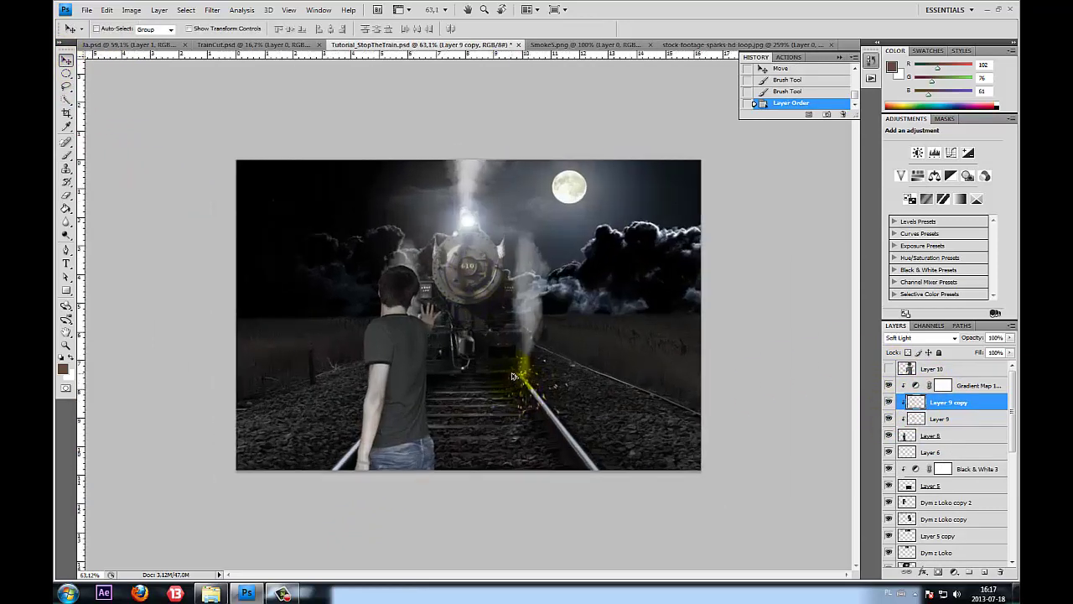
{"action": "scroll", "coordinate": [511, 376], "scroll_direction": "up", "scroll_amount": 2}
{"action": "left_click", "coordinate": [946, 434]}
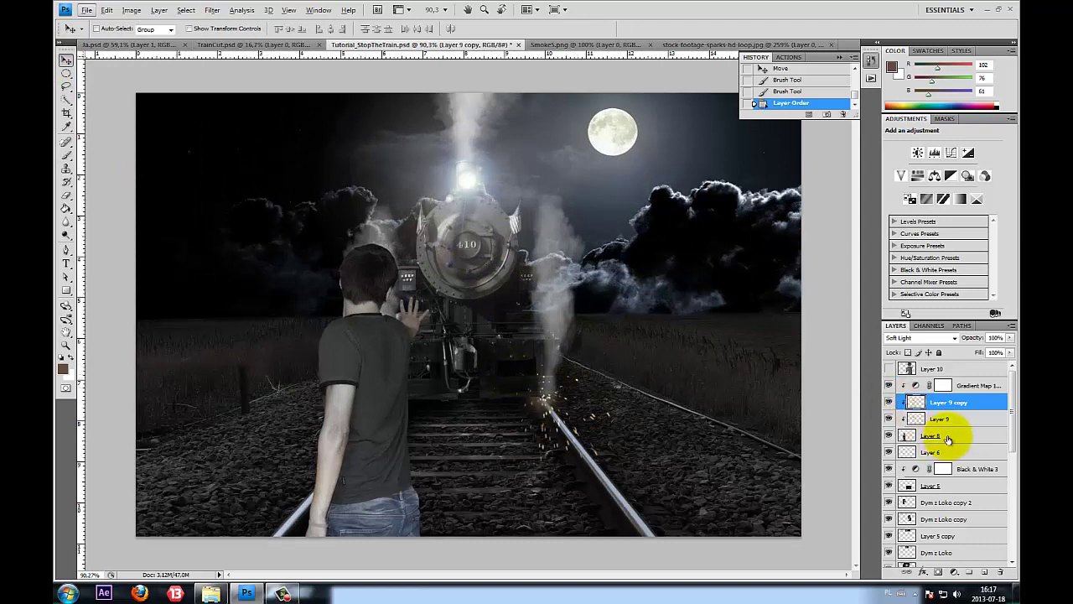
{"action": "left_click", "coordinate": [945, 377]}
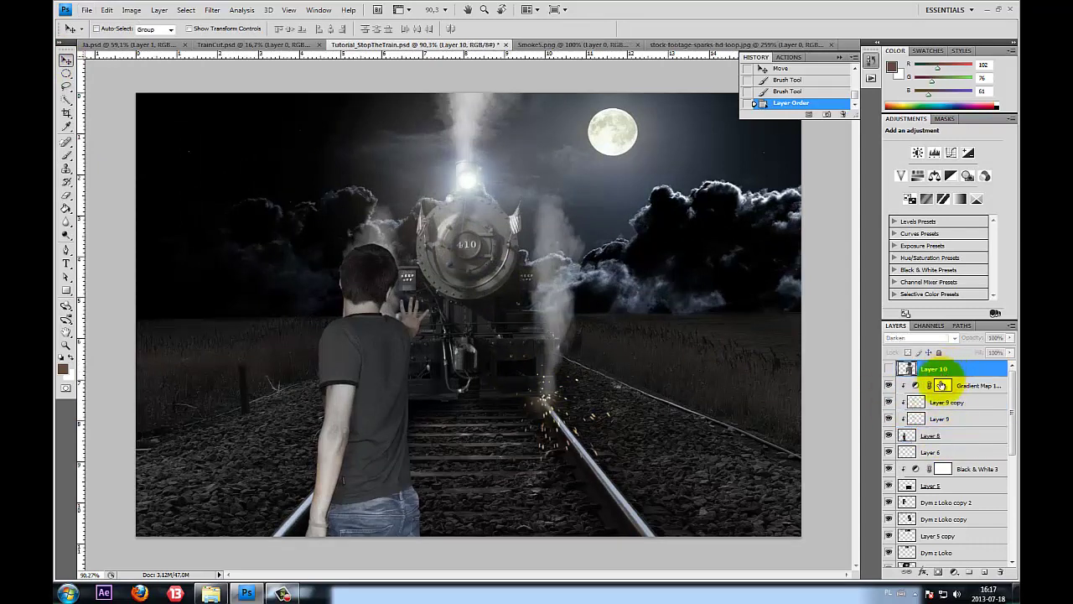
Delete Layer 10 and rename the small boy's Layer 8 with his name
{"action": "key", "text": "Delete"}
{"action": "double_click", "coordinate": [934, 418]}
{"action": "type", "text": "Damia"}
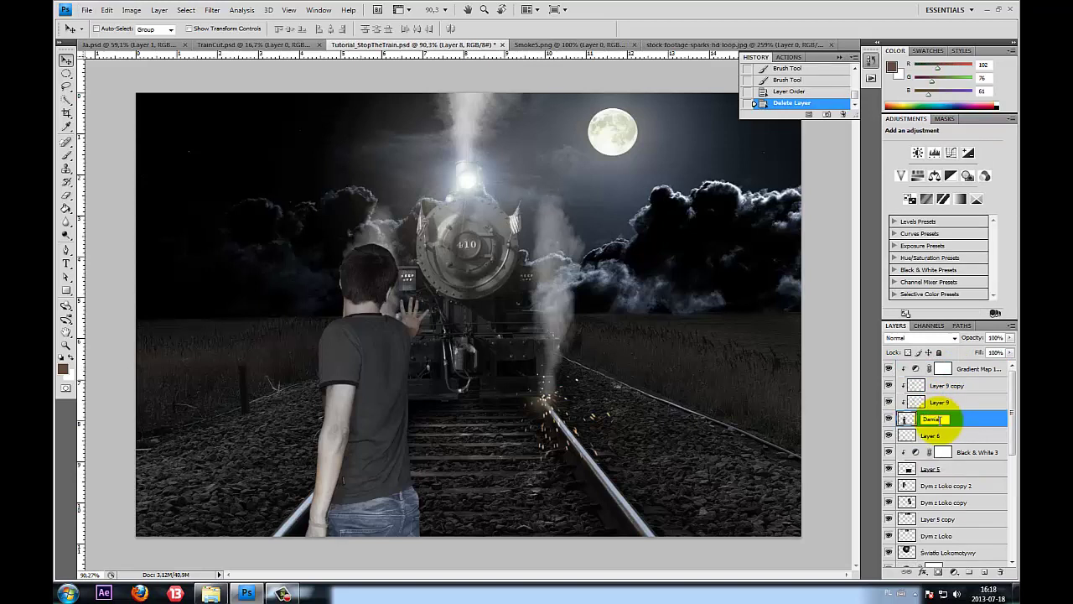
{"action": "type", "text": "n"}
{"action": "key", "text": "Return"}
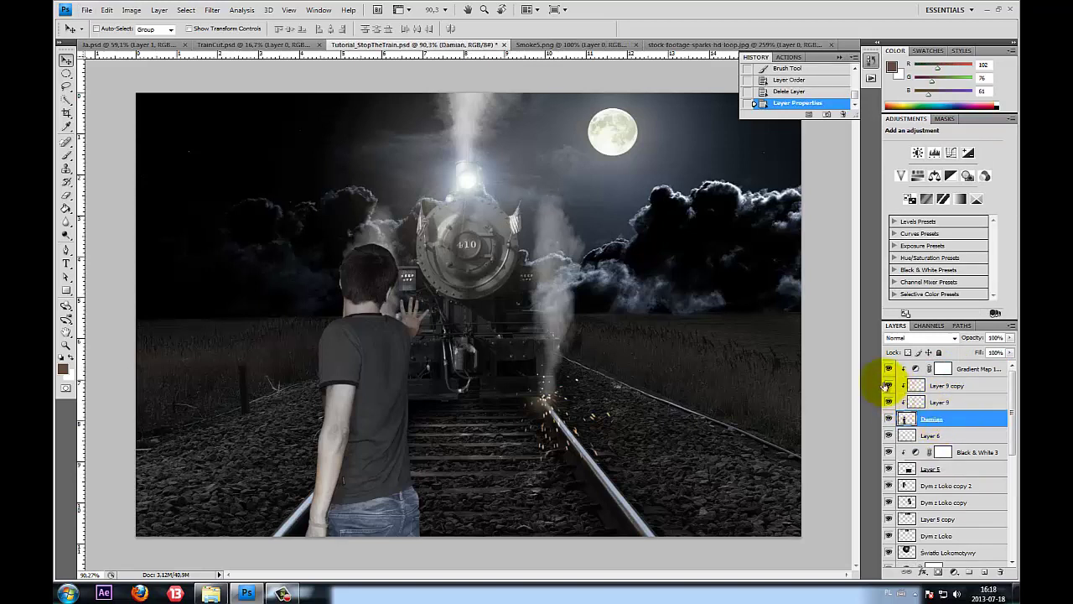
Set a soft 45 px eraser at 36% opacity and make a first pass on the boy's layer
{"action": "left_click", "coordinate": [67, 197]}
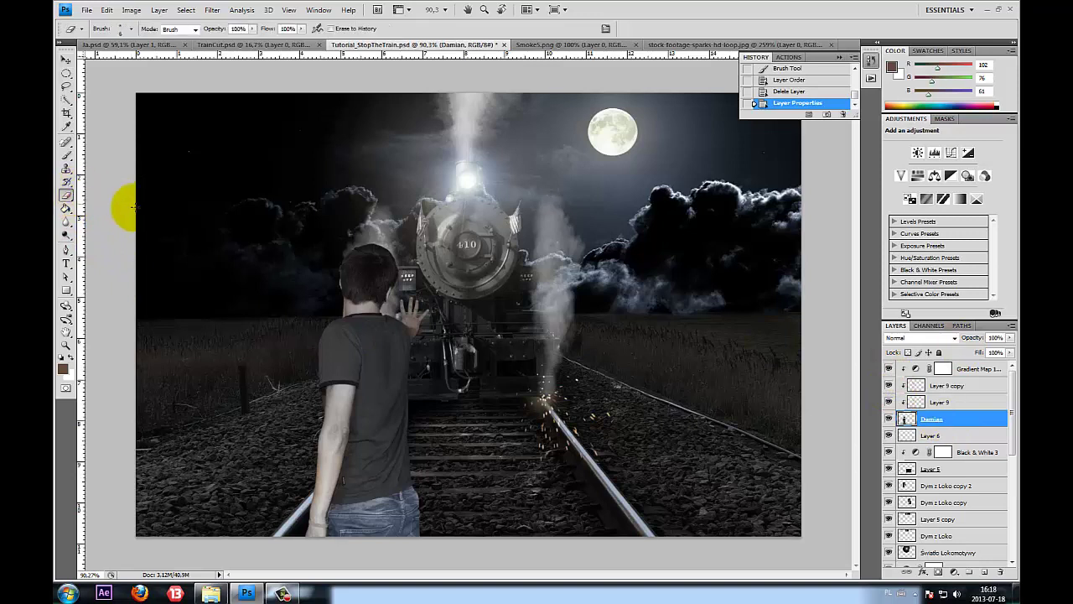
{"action": "left_click", "coordinate": [127, 29]}
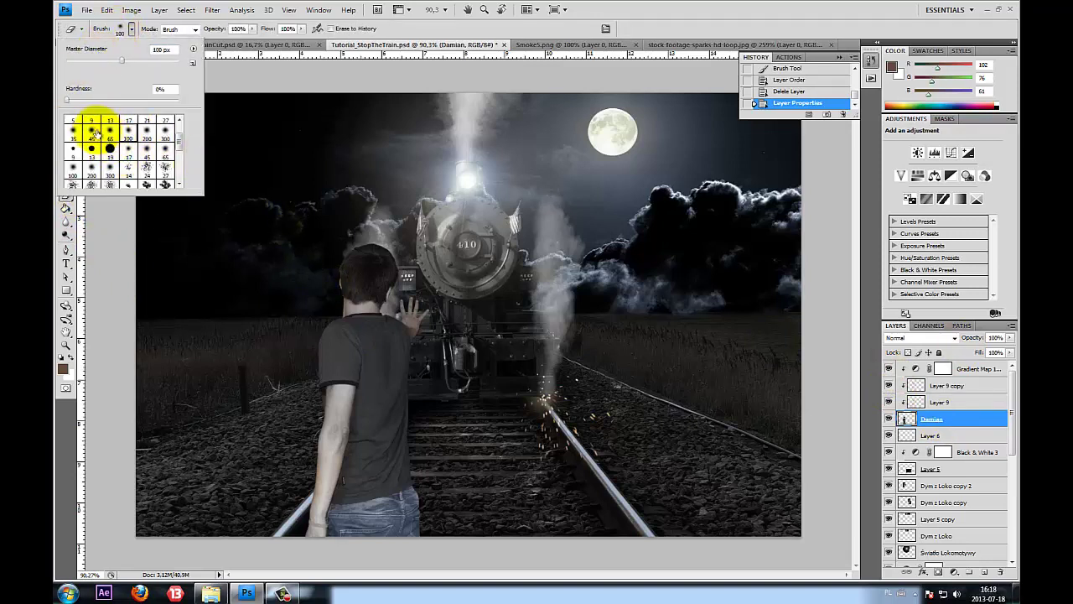
{"action": "left_click", "coordinate": [91, 134]}
{"action": "left_click", "coordinate": [253, 28]}
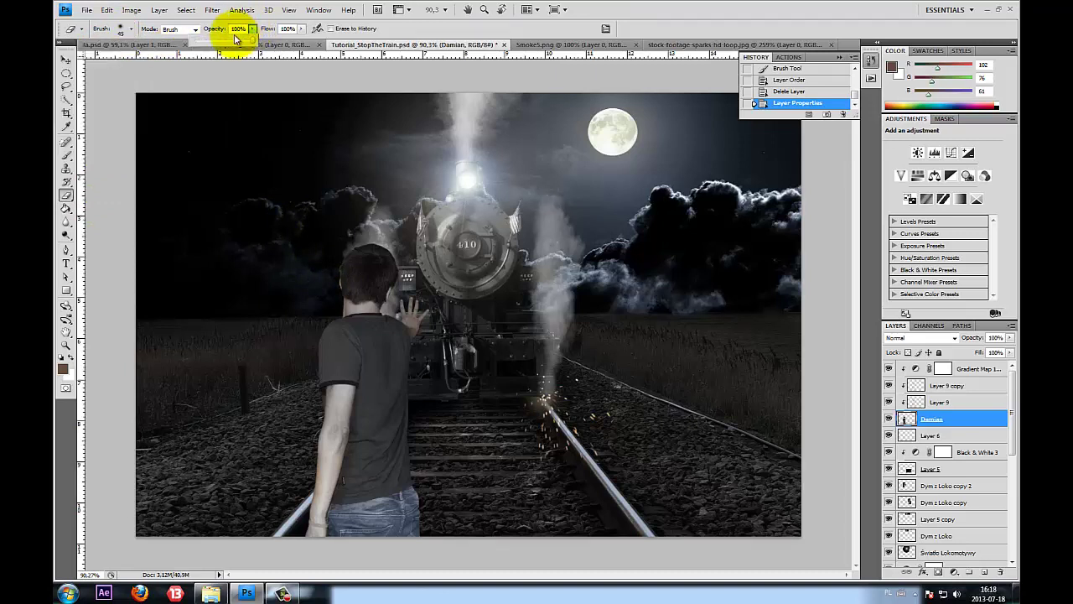
{"action": "left_click_drag", "start_coordinate": [250, 40], "coordinate": [216, 44]}
{"action": "left_click", "coordinate": [302, 28]}
{"action": "left_click_drag", "start_coordinate": [299, 41], "coordinate": [277, 43]}
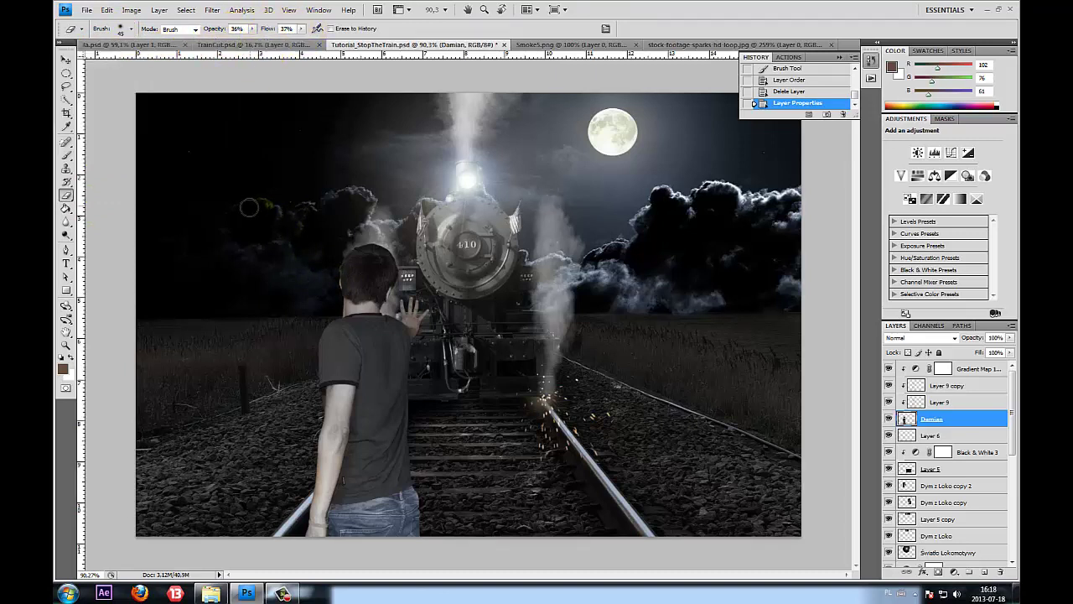
{"action": "mouse_move", "coordinate": [335, 336]}
{"action": "left_mouse_down"}
{"action": "mouse_move", "coordinate": [495, 189]}
{"action": "mouse_move", "coordinate": [443, 107]}
{"action": "mouse_move", "coordinate": [380, 130]}
{"action": "left_mouse_up"}
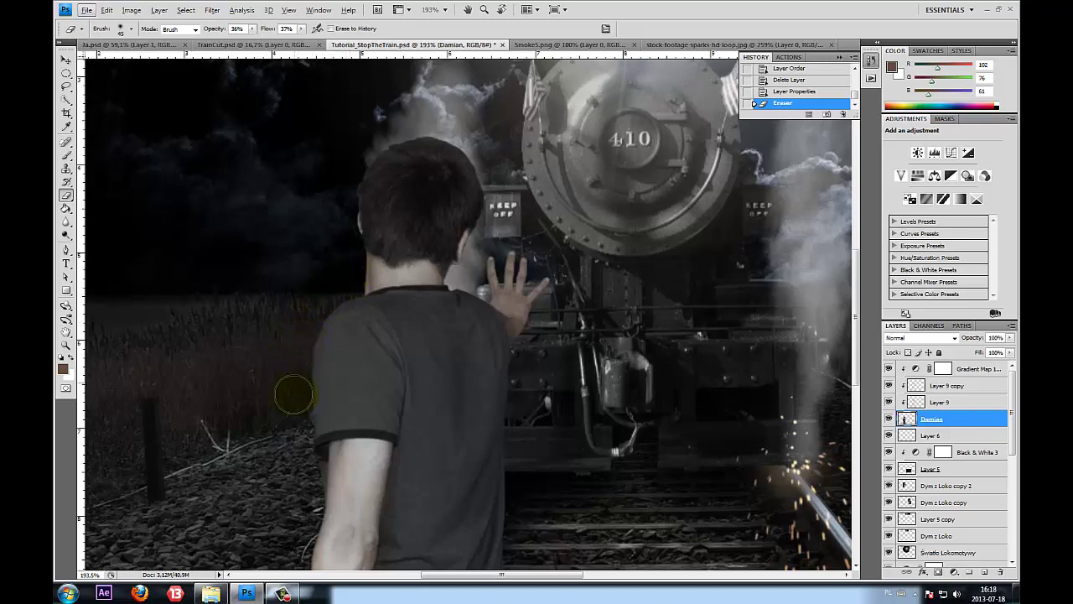
Softly erase the boy's layer edges along the pole and around his neck
{"action": "scroll", "coordinate": [304, 496], "scroll_direction": "down", "scroll_amount": 1}
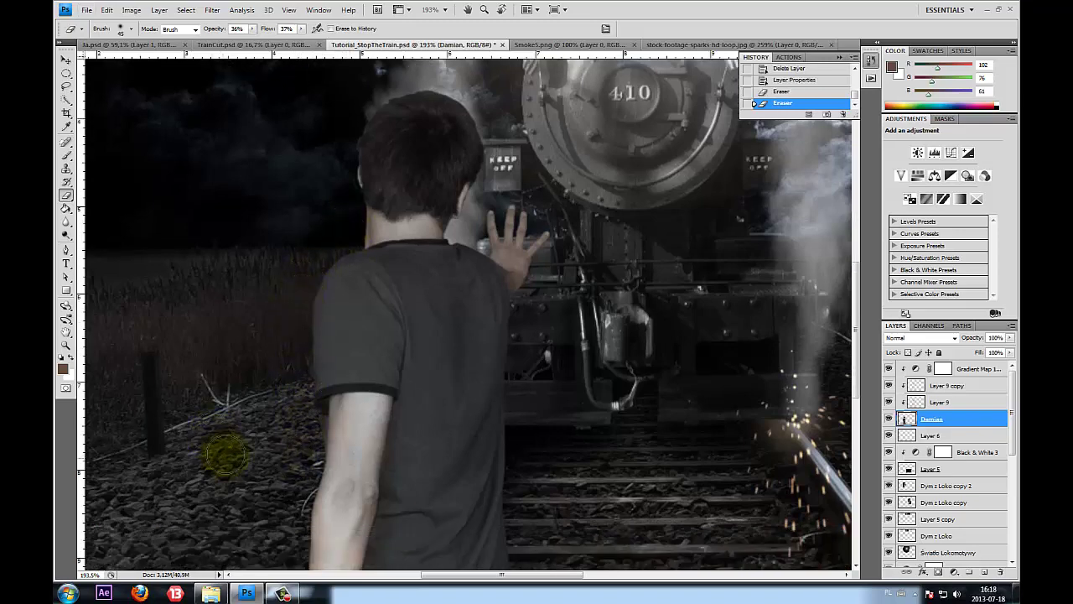
{"action": "scroll", "coordinate": [223, 451], "scroll_direction": "down", "scroll_amount": 1}
{"action": "scroll", "coordinate": [283, 450], "scroll_direction": "down", "scroll_amount": 1}
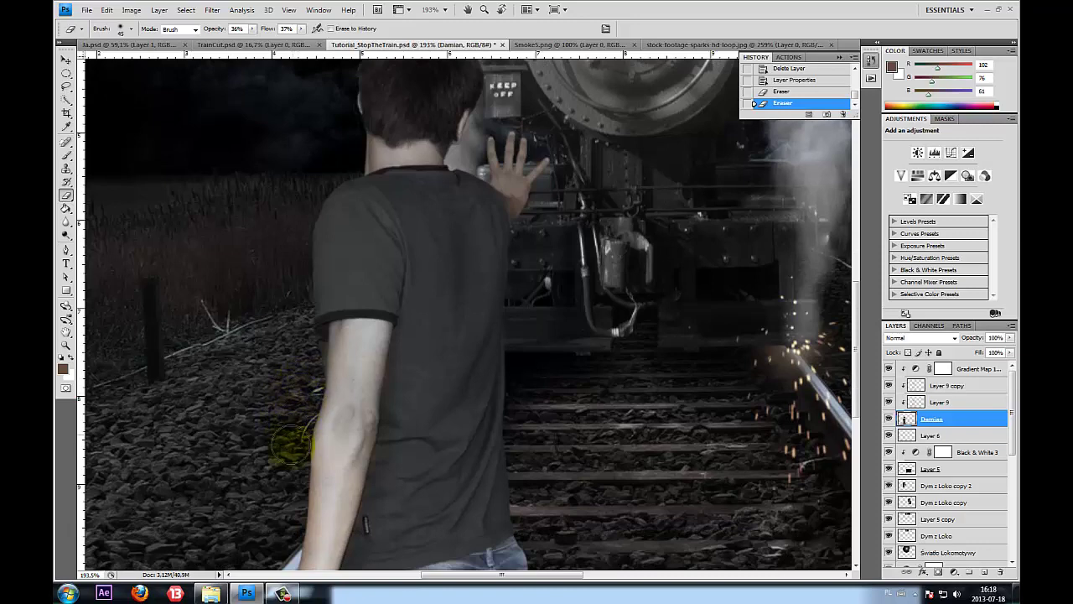
{"action": "left_click_drag", "start_coordinate": [285, 528], "coordinate": [276, 576]}
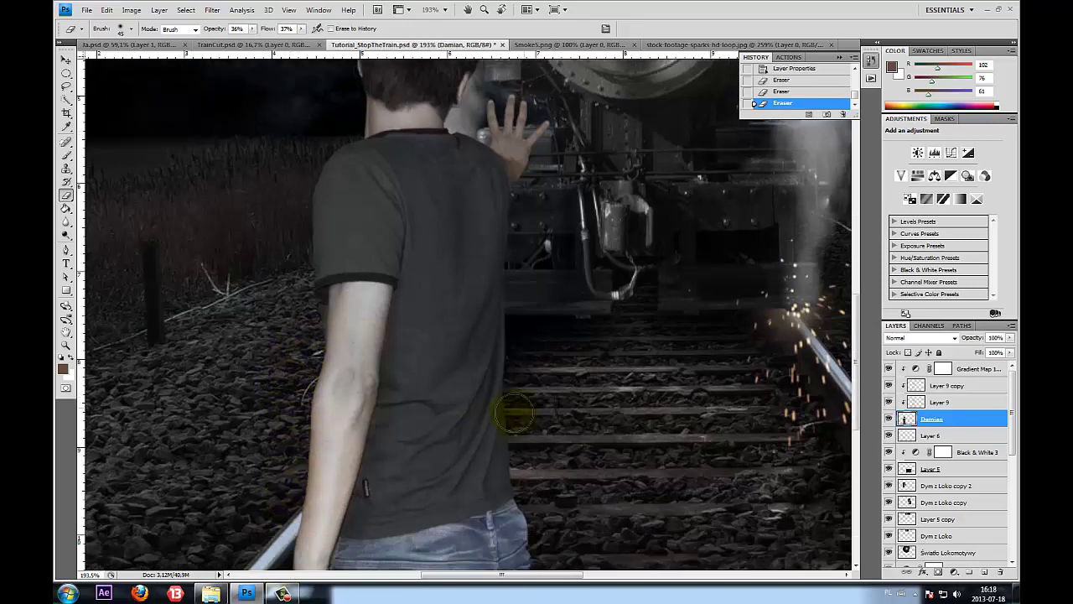
{"action": "scroll", "coordinate": [304, 438], "scroll_direction": "down", "scroll_amount": 4}
{"action": "left_click_drag", "start_coordinate": [273, 434], "coordinate": [275, 479]}
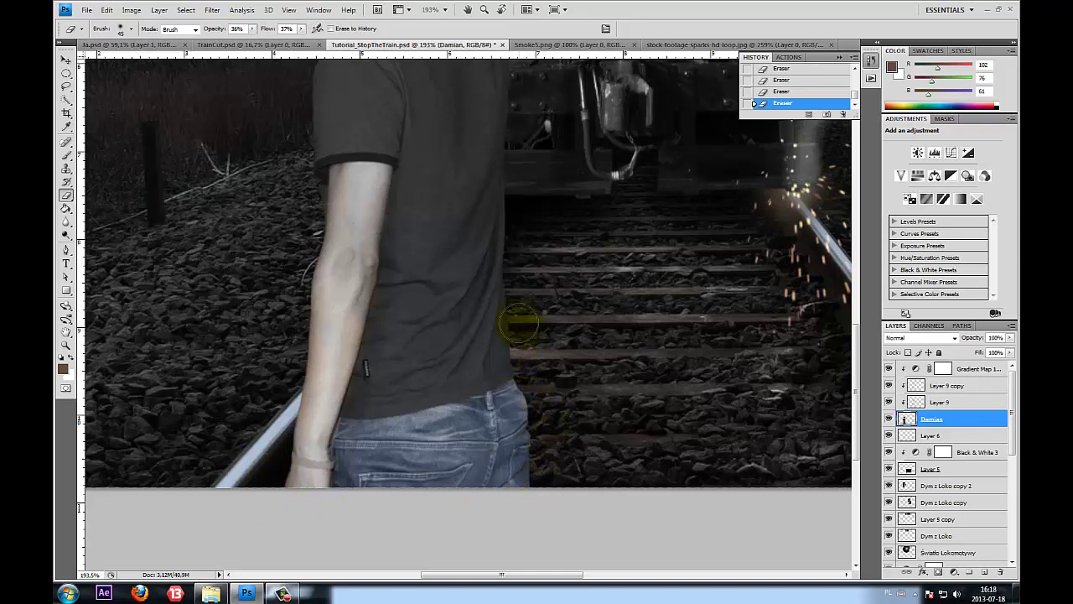
{"action": "scroll", "coordinate": [526, 359], "scroll_direction": "up", "scroll_amount": 1}
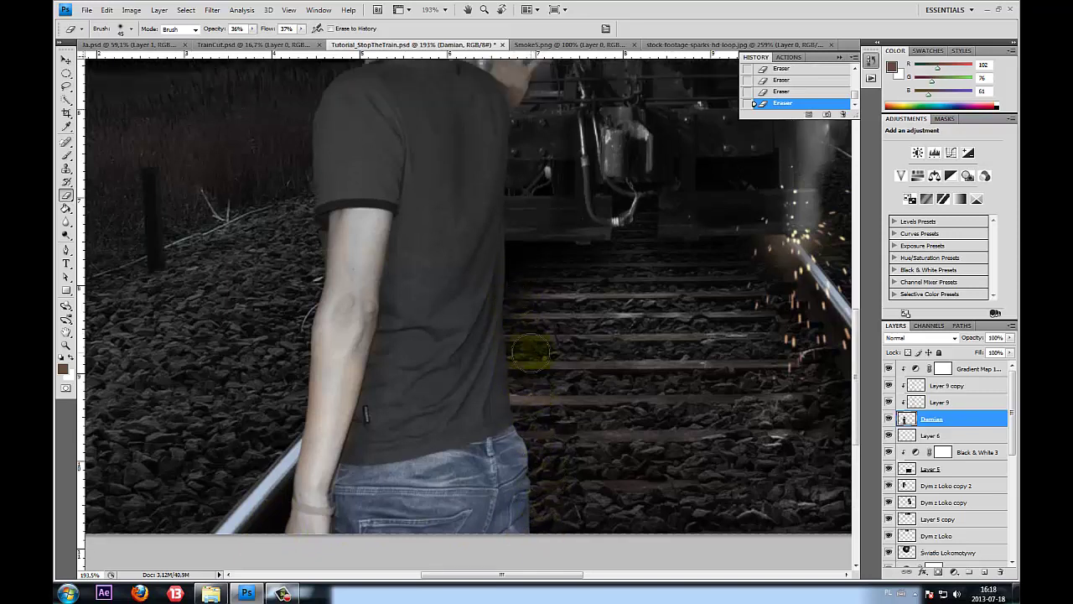
{"action": "scroll", "coordinate": [570, 373], "scroll_direction": "up", "scroll_amount": 1}
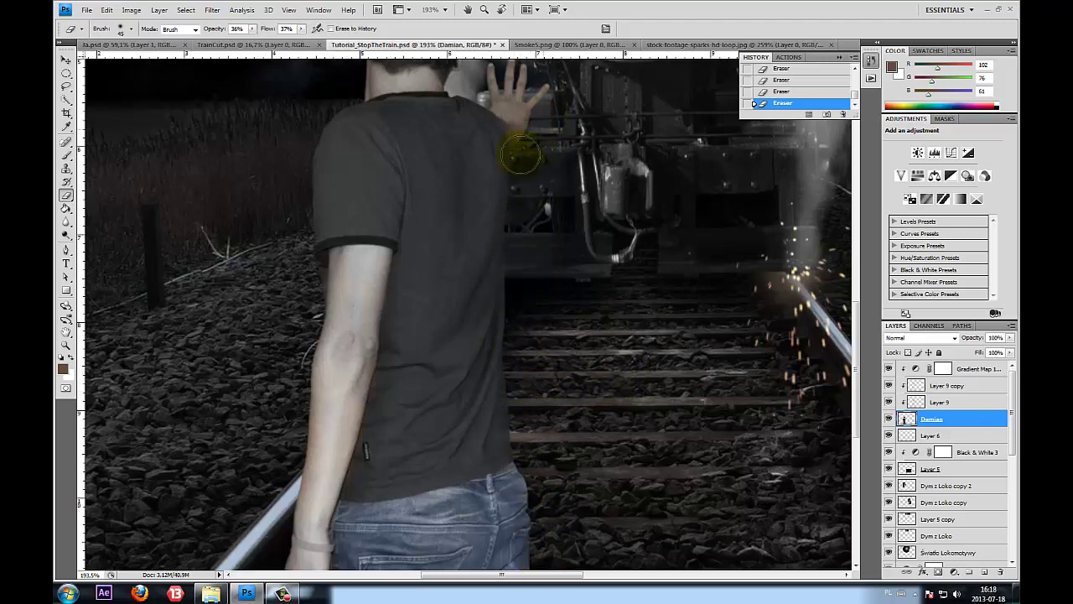
{"action": "scroll", "coordinate": [590, 174], "scroll_direction": "up", "scroll_amount": 3}
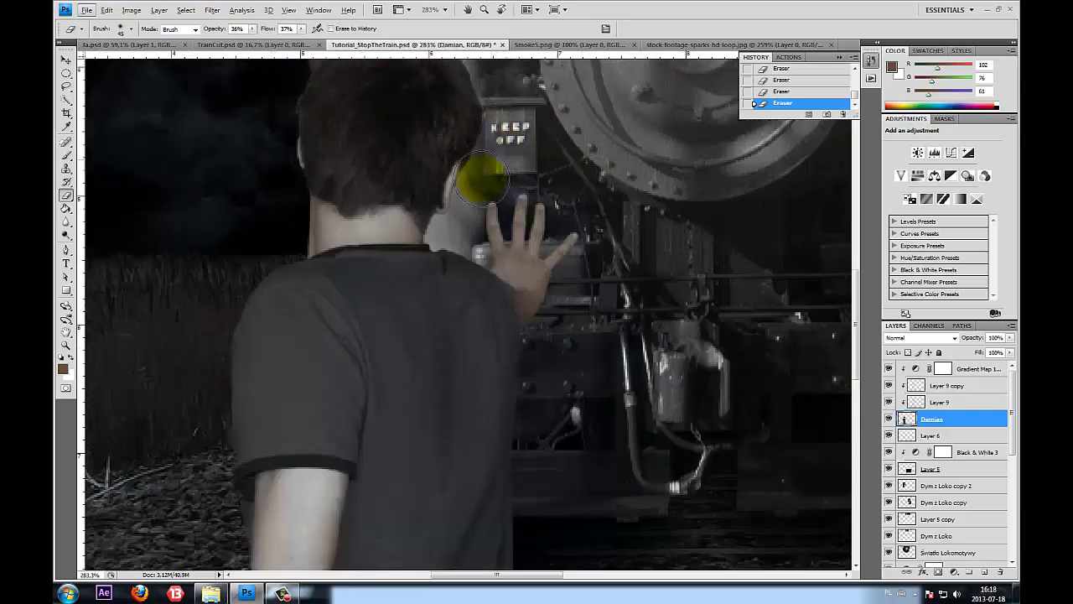
{"action": "left_click_drag", "start_coordinate": [455, 226], "coordinate": [496, 174]}
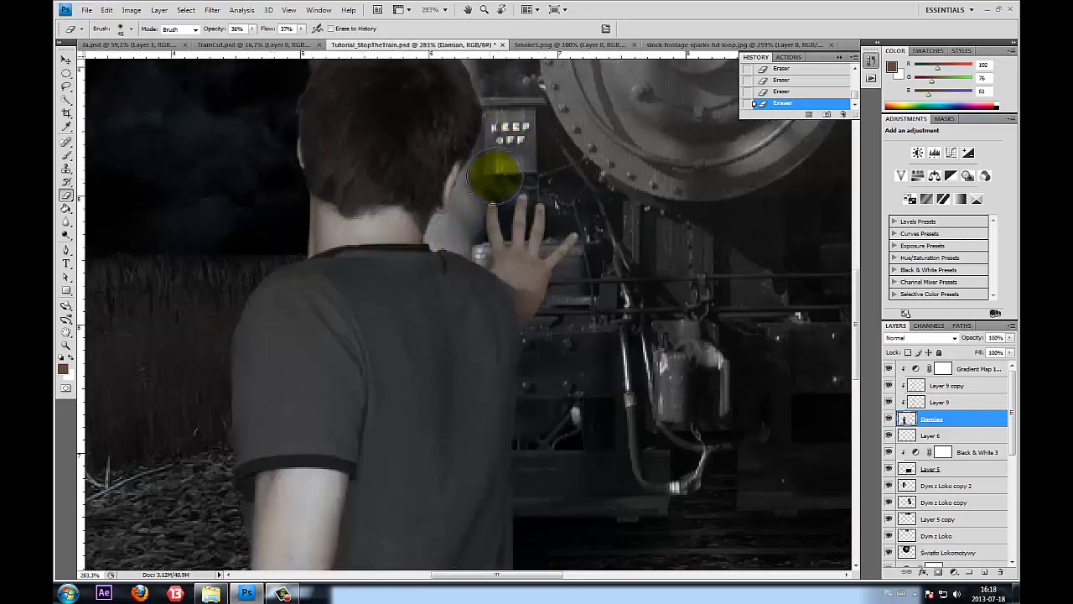
Shrink the eraser to 12 px and zoom back out to check the composite
{"action": "left_click", "coordinate": [121, 29]}
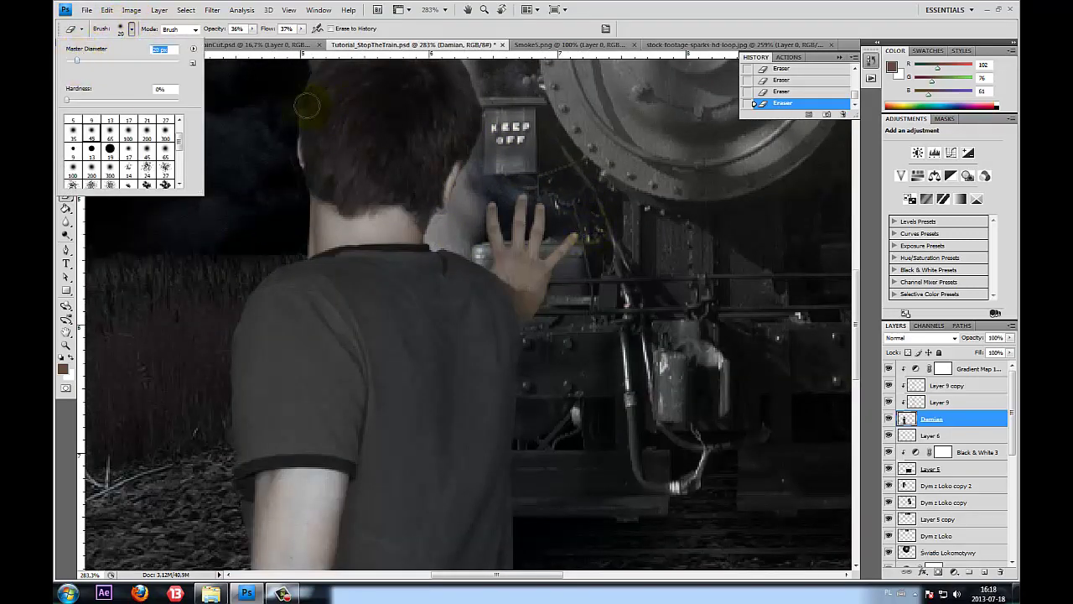
{"action": "key", "text": "Return"}
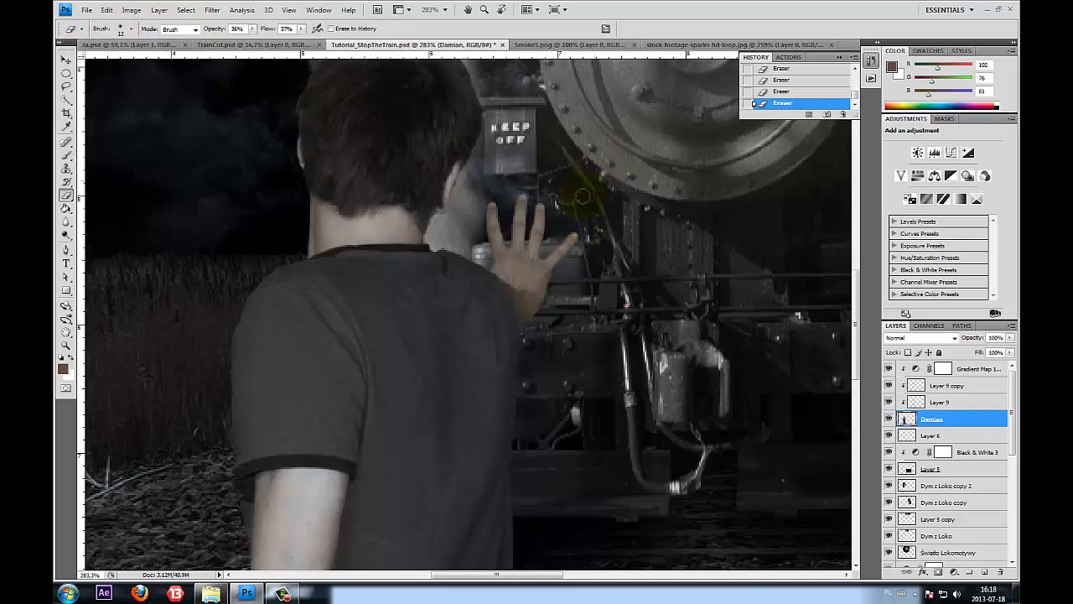
{"action": "scroll", "coordinate": [576, 207], "scroll_direction": "up", "scroll_amount": 3, "text": "alt"}
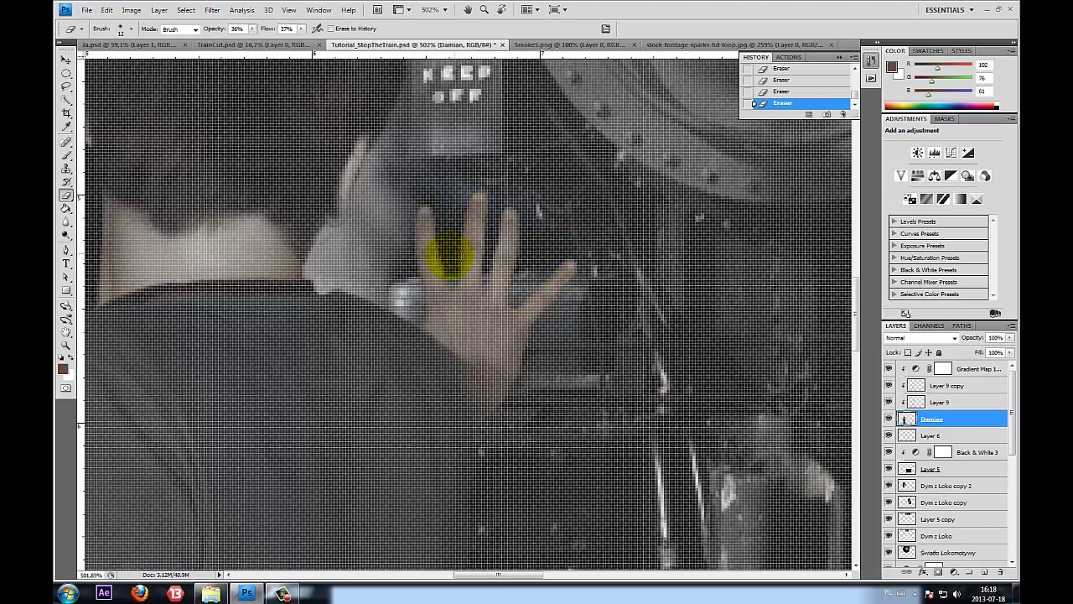
{"action": "scroll", "coordinate": [291, 227], "scroll_direction": "down", "scroll_amount": 3, "text": "alt"}
{"action": "scroll", "coordinate": [268, 230], "scroll_direction": "down", "scroll_amount": 2, "text": "alt"}
{"action": "scroll", "coordinate": [268, 231], "scroll_direction": "down", "scroll_amount": 2, "text": "alt"}
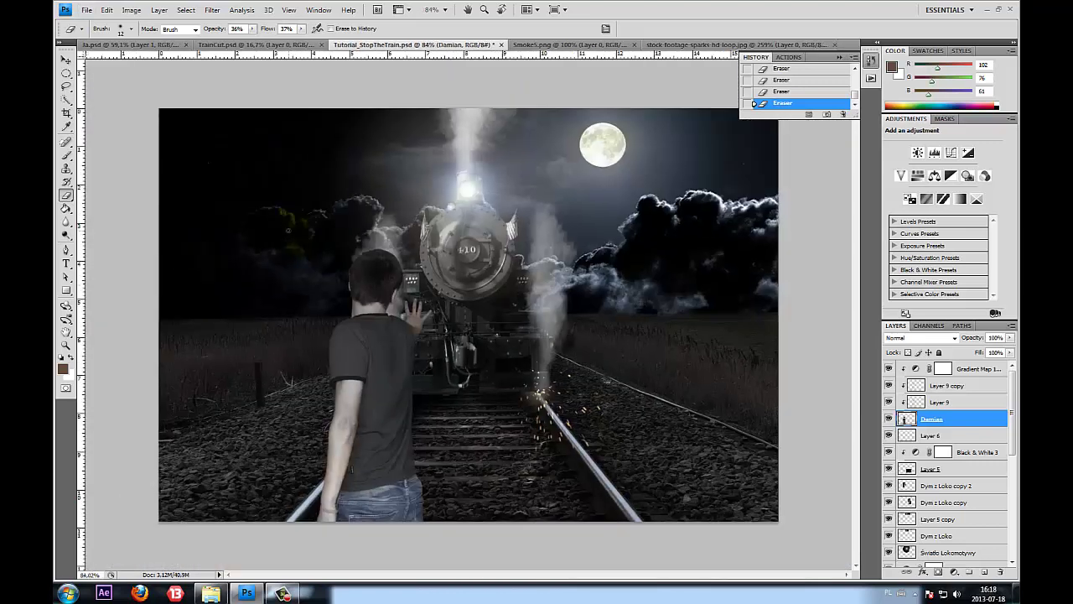
{"action": "scroll", "coordinate": [267, 230], "scroll_direction": "down", "scroll_amount": 1, "text": "alt"}
{"action": "scroll", "coordinate": [335, 294], "scroll_direction": "up", "scroll_amount": 1, "text": "alt"}
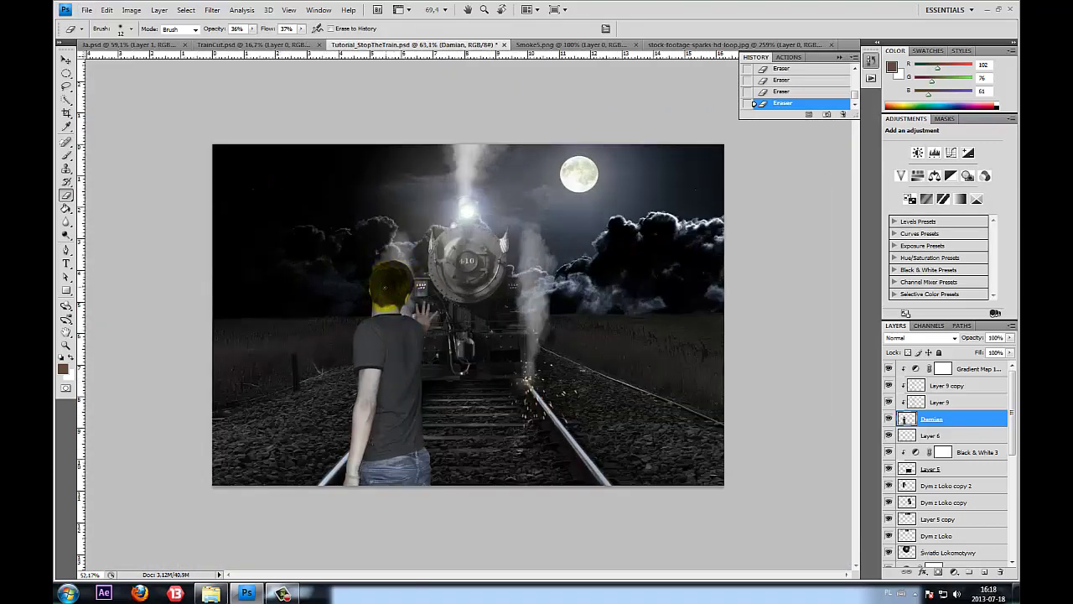
{"action": "scroll", "coordinate": [369, 327], "scroll_direction": "down", "scroll_amount": 1, "text": "alt"}
{"action": "scroll", "coordinate": [366, 329], "scroll_direction": "up", "scroll_amount": 2, "text": "alt"}
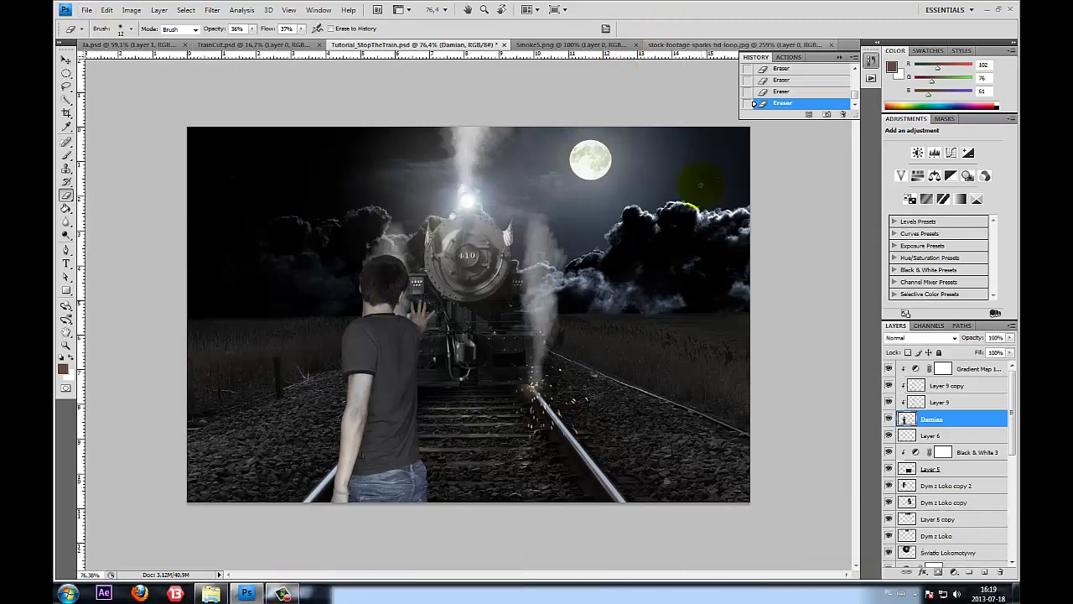
Open energy-field.jpg and drag it into the train composite
{"action": "left_click", "coordinate": [66, 60]}
{"action": "scroll", "coordinate": [364, 304], "scroll_direction": "up", "scroll_amount": 2}
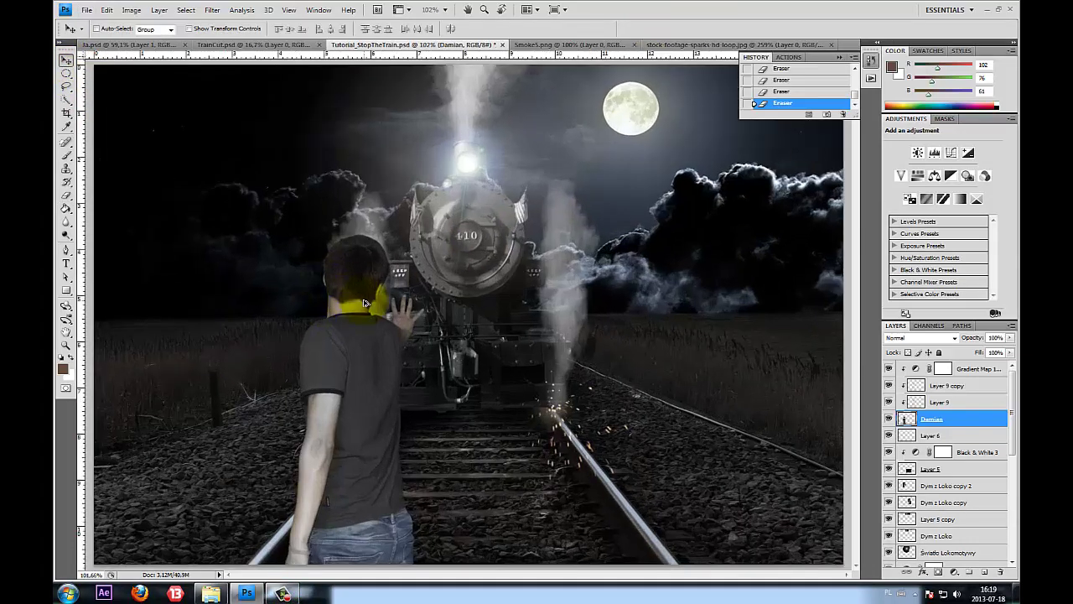
{"action": "scroll", "coordinate": [365, 303], "scroll_direction": "down", "scroll_amount": 1}
{"action": "scroll", "coordinate": [353, 294], "scroll_direction": "up", "scroll_amount": 1}
{"action": "scroll", "coordinate": [294, 254], "scroll_direction": "up", "scroll_amount": 1}
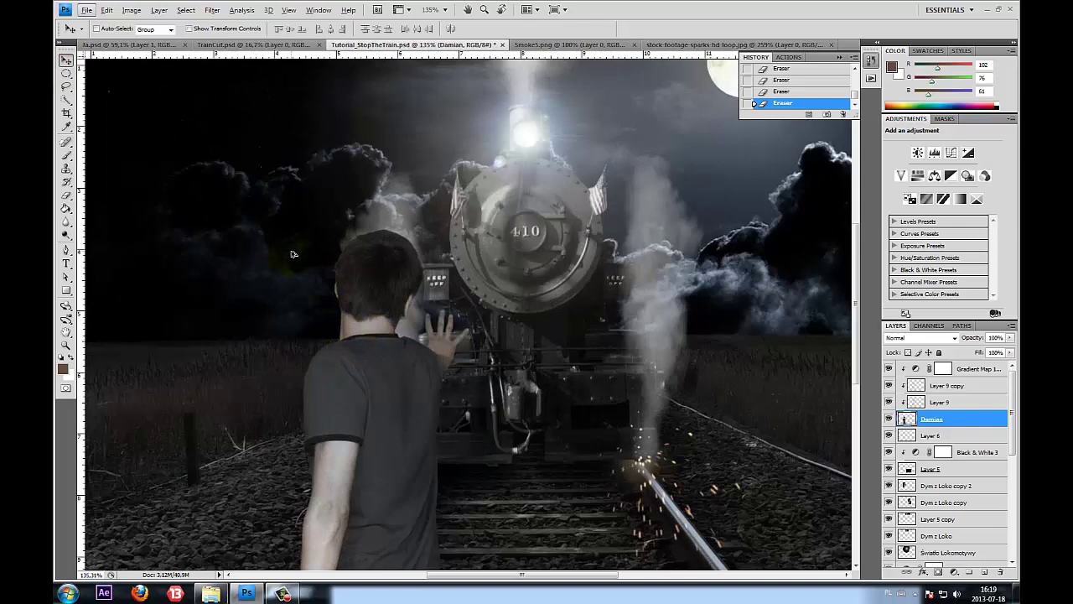
{"action": "scroll", "coordinate": [293, 253], "scroll_direction": "down", "scroll_amount": 1}
{"action": "scroll", "coordinate": [214, 541], "scroll_direction": "down", "scroll_amount": 1}
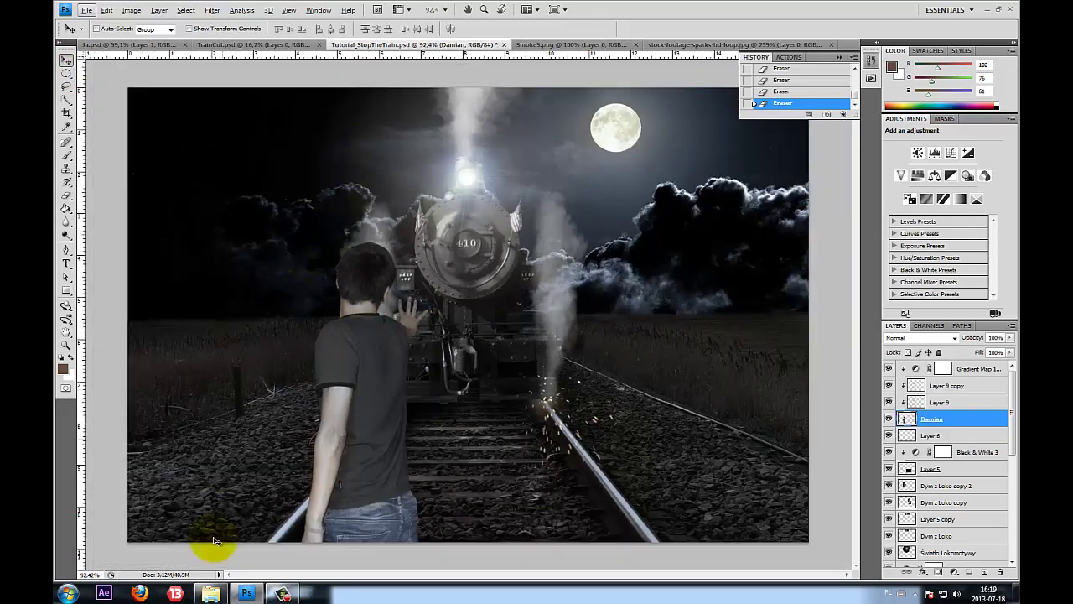
{"action": "left_click", "coordinate": [216, 593]}
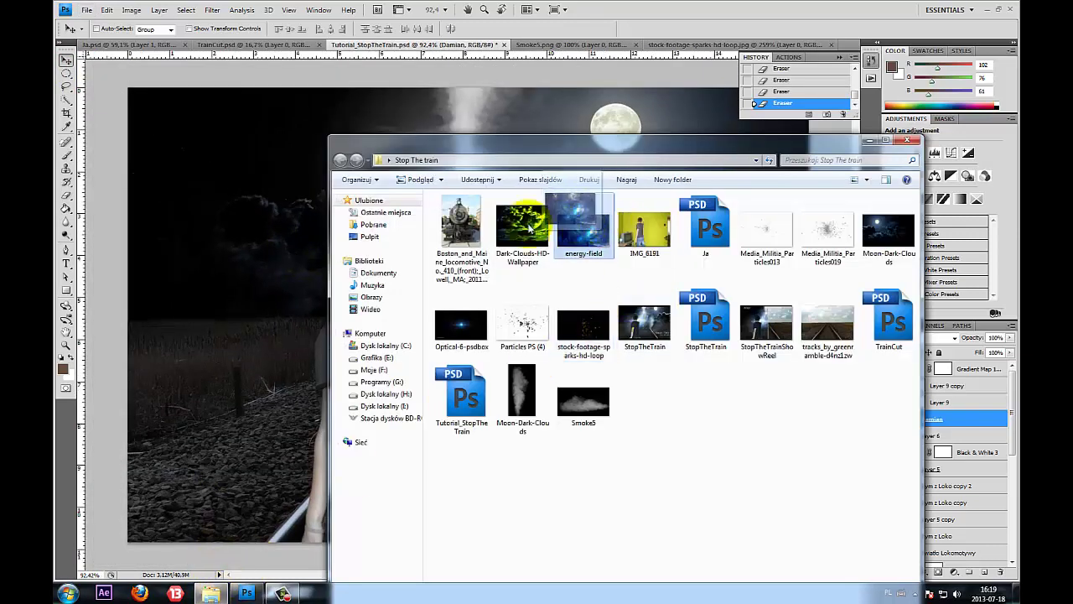
{"action": "left_click", "coordinate": [279, 201]}
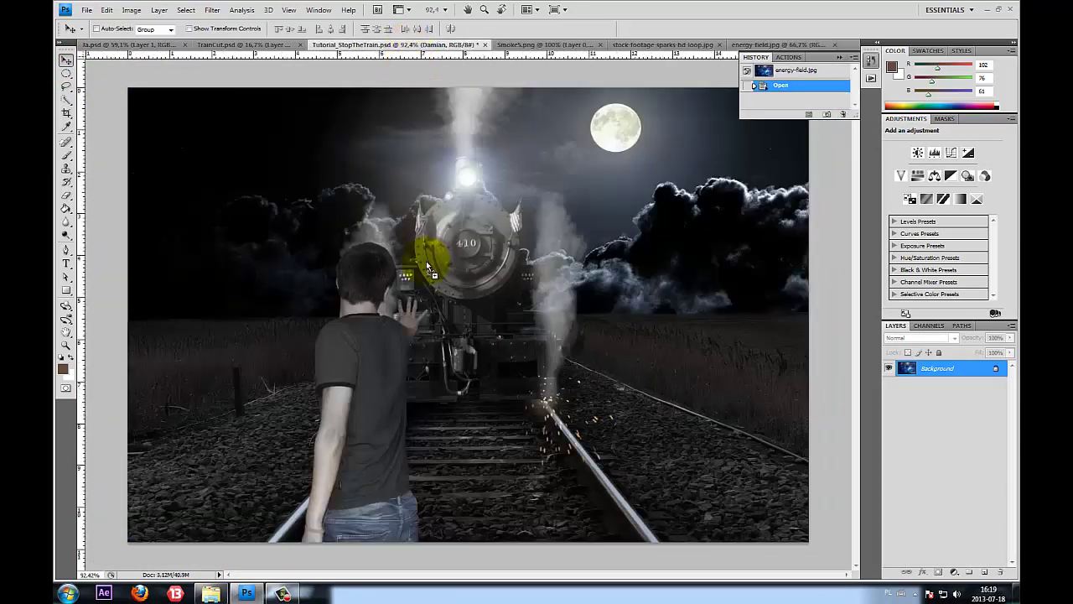
{"action": "left_click_drag", "start_coordinate": [407, 51], "coordinate": [417, 268]}
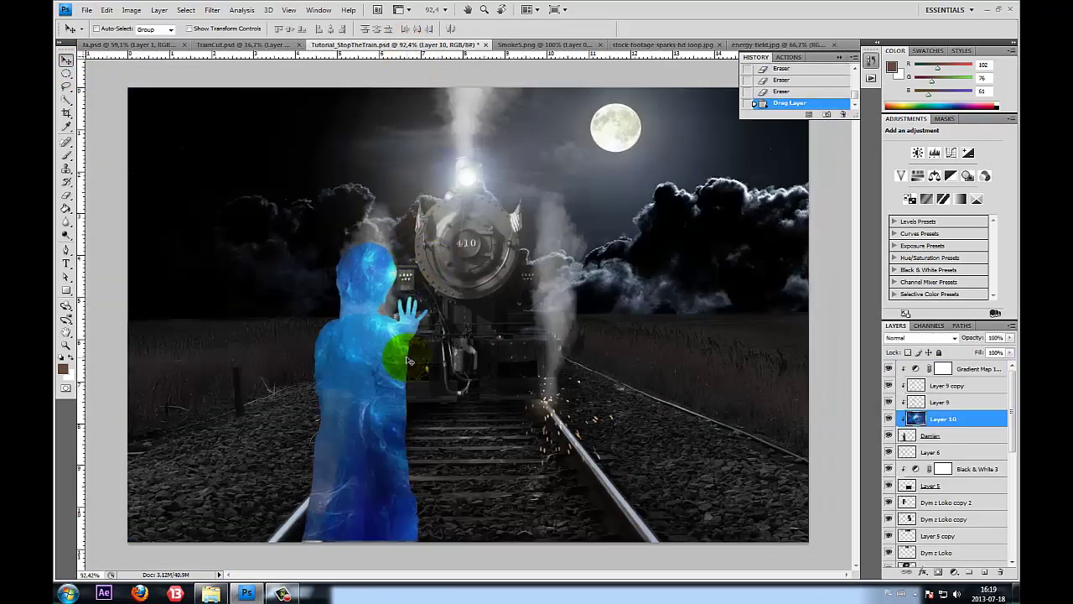
Move the energy layer to the top, release its clipping mask, and set it to Screen
{"action": "left_click_drag", "start_coordinate": [953, 418], "coordinate": [966, 367]}
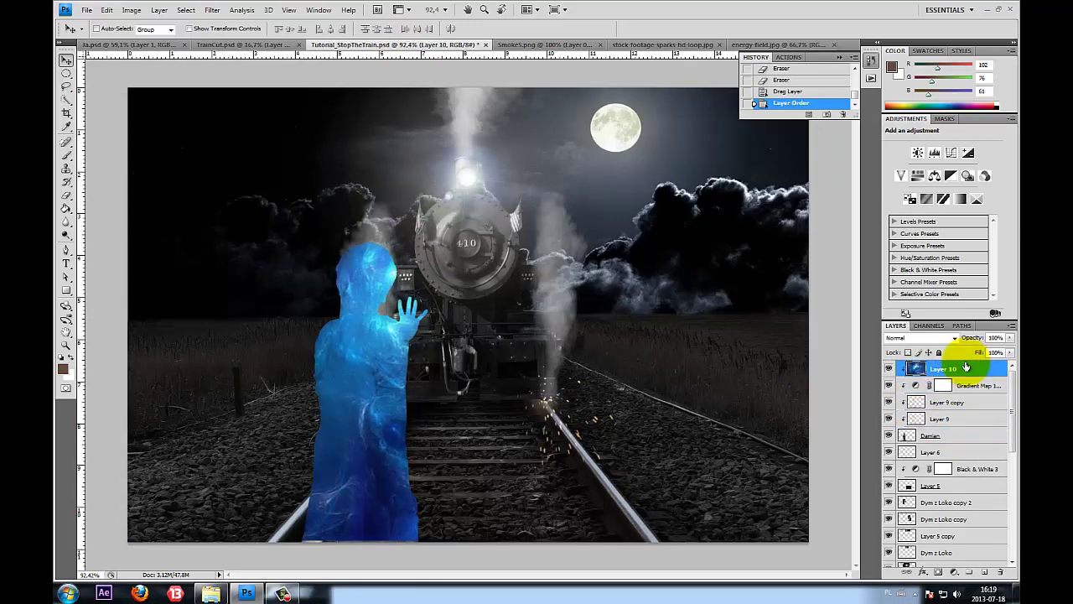
{"action": "right_click", "coordinate": [964, 366]}
{"action": "left_click", "coordinate": [922, 220]}
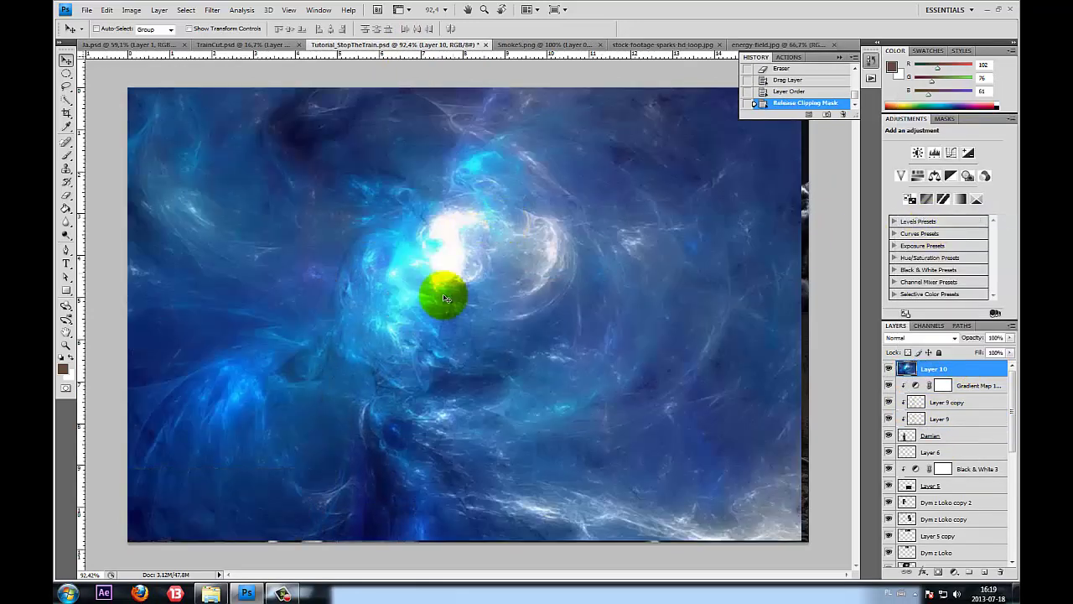
{"action": "left_click_drag", "start_coordinate": [446, 299], "coordinate": [470, 290]}
{"action": "left_click", "coordinate": [914, 338]}
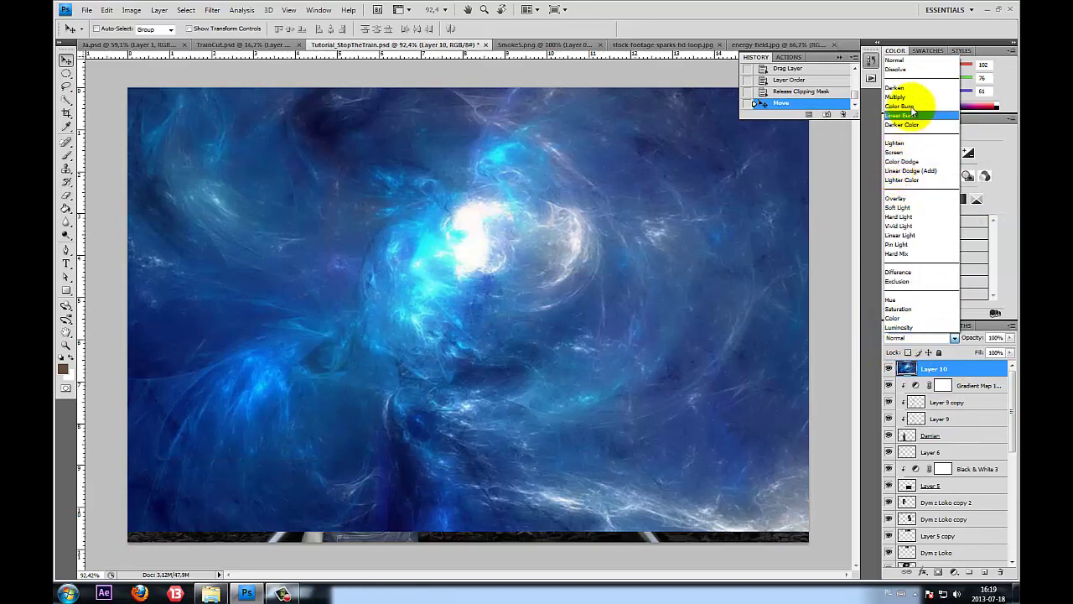
{"action": "left_click", "coordinate": [894, 151]}
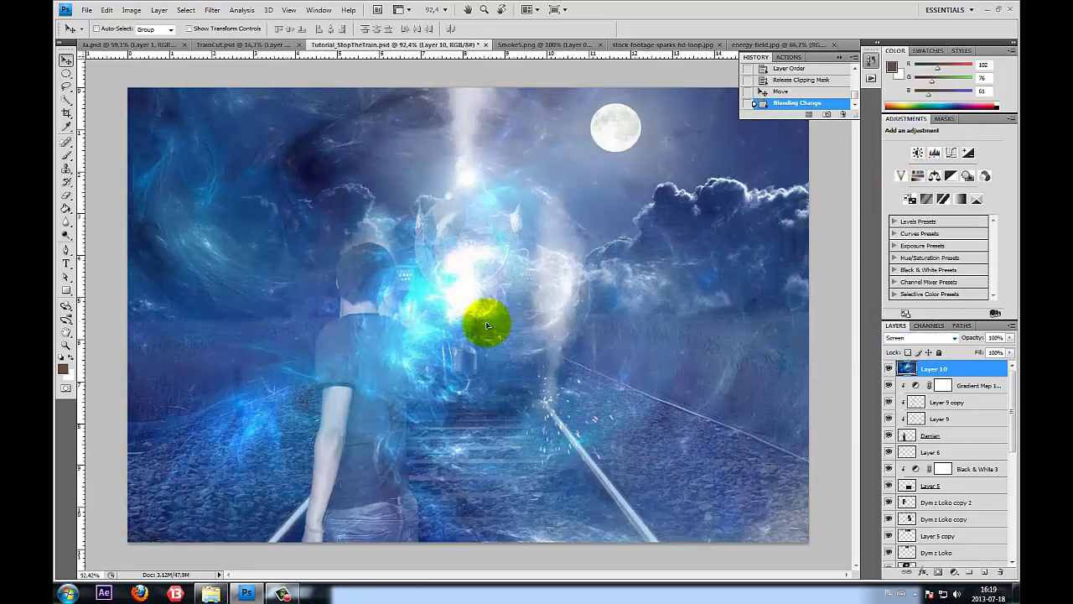
{"action": "left_click_drag", "start_coordinate": [485, 325], "coordinate": [468, 352]}
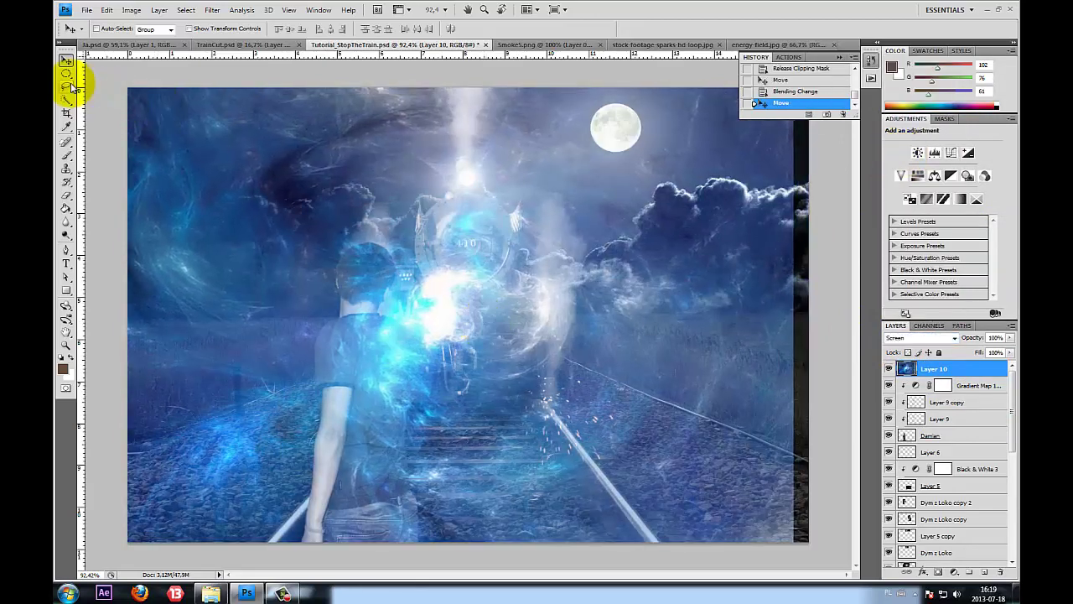
Cut a round selection from the energy layer and paste it as new Layer 11
{"action": "left_click", "coordinate": [66, 74]}
{"action": "left_click_drag", "start_coordinate": [280, 180], "coordinate": [564, 417]}
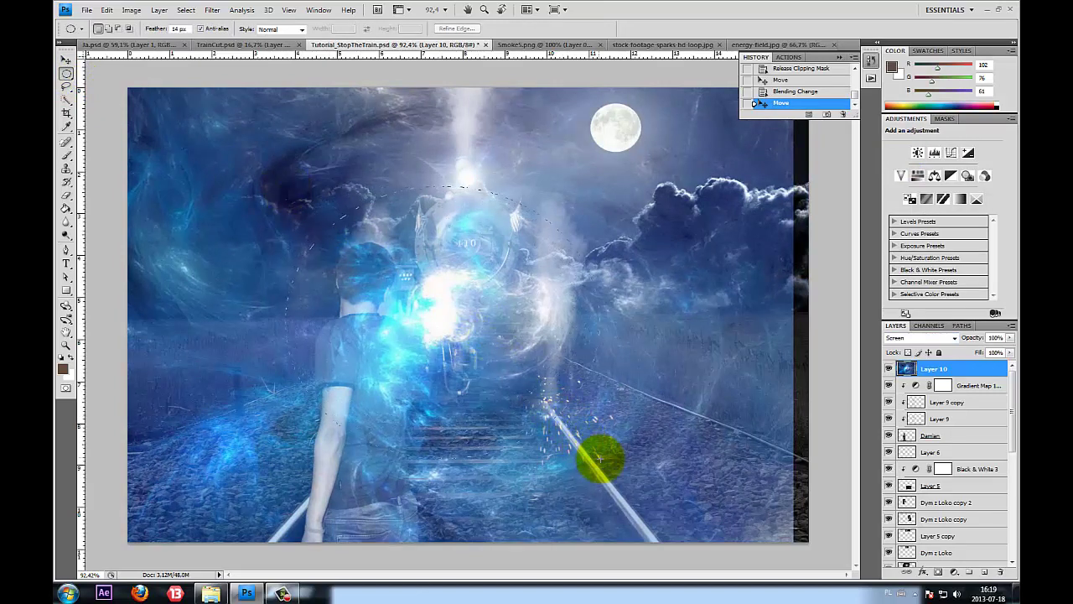
{"action": "mouse_move", "coordinate": [612, 472]}
{"action": "left_mouse_down"}
{"action": "mouse_move", "coordinate": [335, 223]}
{"action": "mouse_move", "coordinate": [271, 148]}
{"action": "mouse_move", "coordinate": [511, 343]}
{"action": "mouse_move", "coordinate": [591, 460]}
{"action": "mouse_move", "coordinate": [630, 482]}
{"action": "left_mouse_up"}
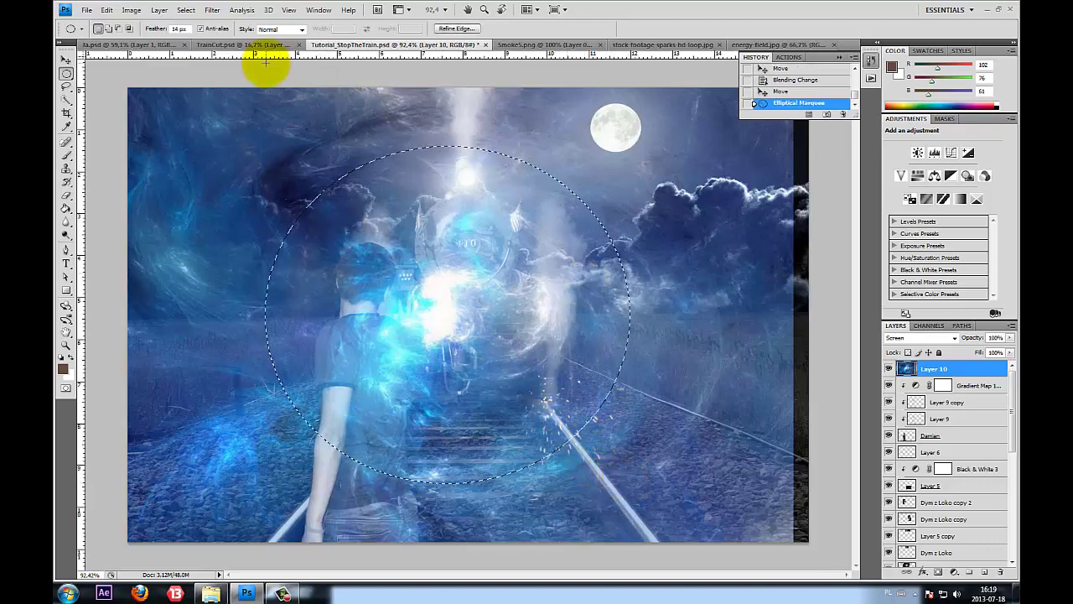
{"action": "key", "text": "ctrl+x"}
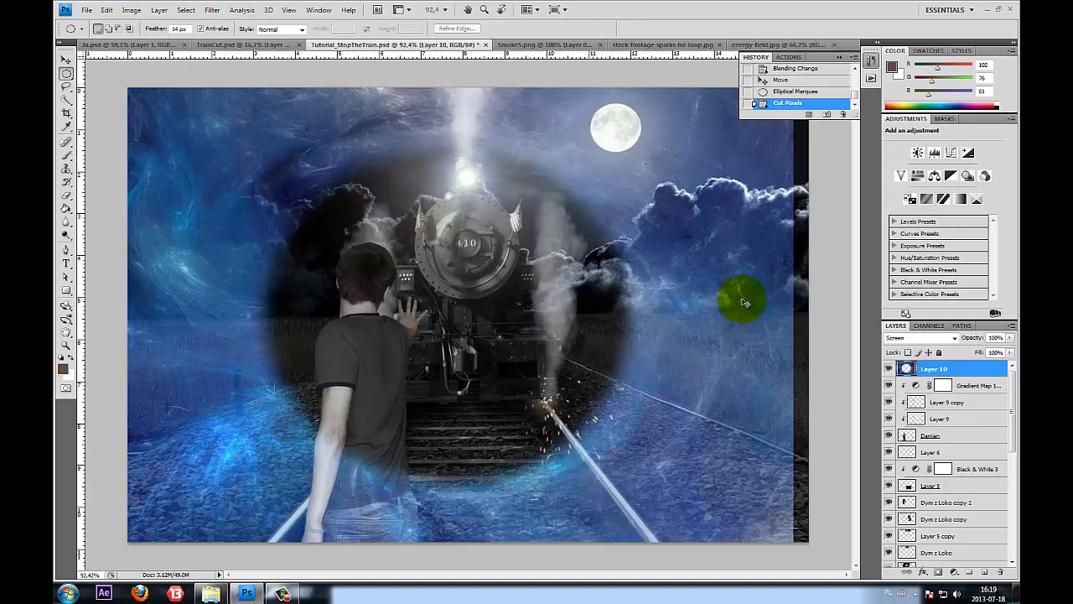
{"action": "key", "text": "ctrl+v"}
Set Layer 11 to Screen and delete the full-frame energy Layer 10
{"action": "left_click", "coordinate": [889, 385]}
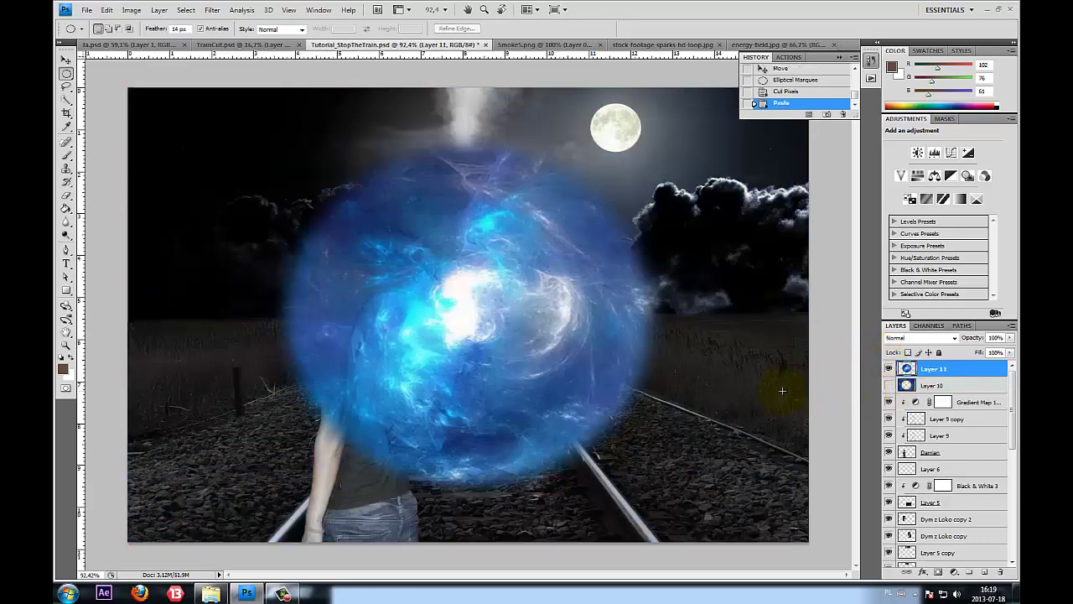
{"action": "left_click", "coordinate": [378, 262]}
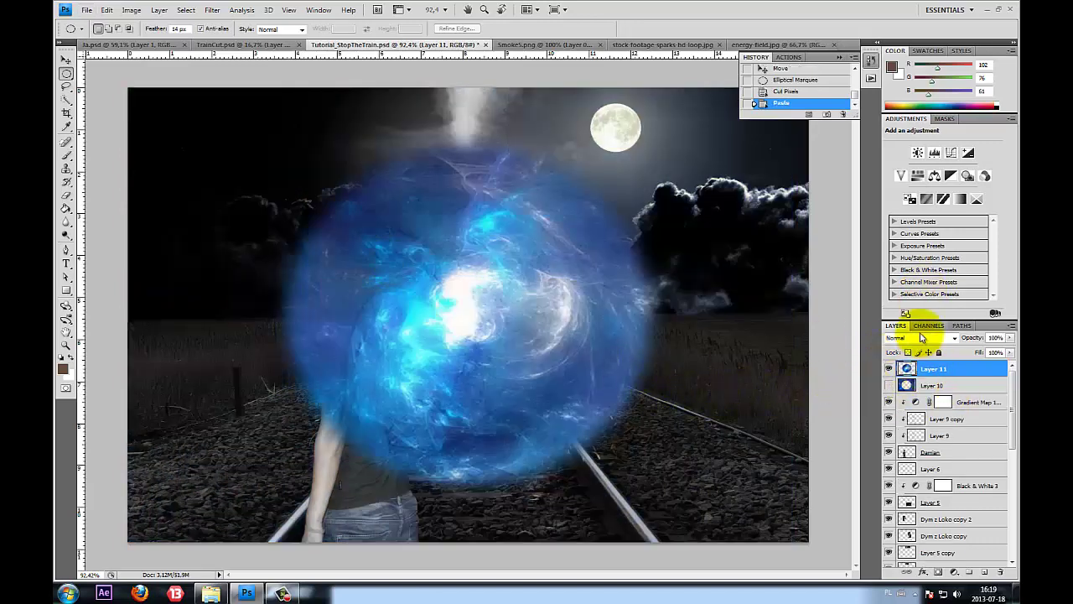
{"action": "left_click", "coordinate": [922, 337]}
{"action": "left_click", "coordinate": [922, 148]}
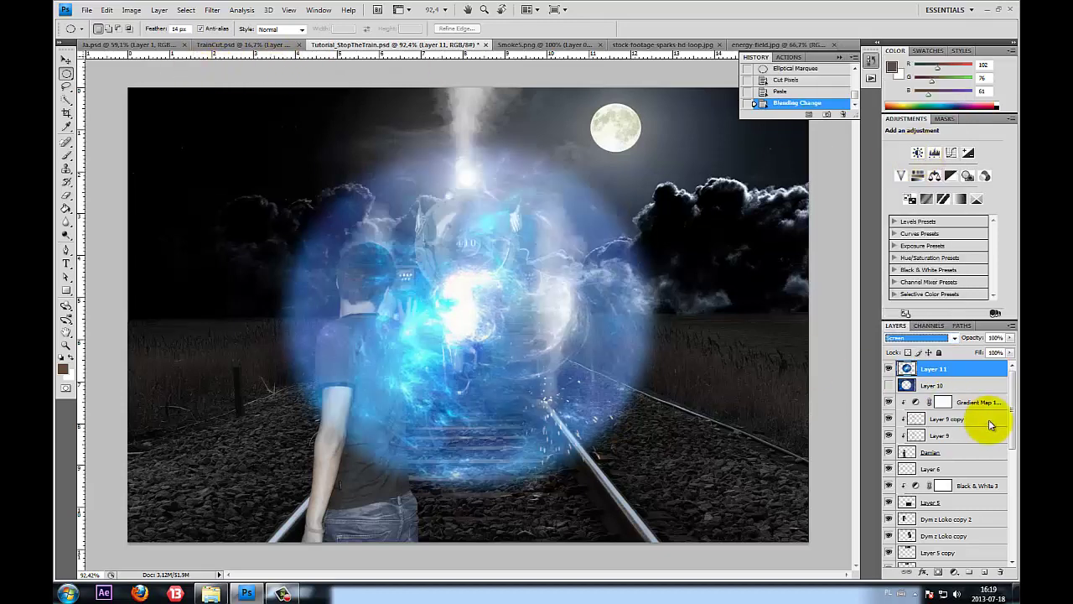
{"action": "left_click", "coordinate": [931, 385]}
{"action": "key", "text": "Delete"}
Place the orb layer under the boy's layer and shift it behind his raised hand
{"action": "mouse_move", "coordinate": [948, 403]}
{"action": "left_mouse_down"}
{"action": "mouse_move", "coordinate": [963, 415]}
{"action": "mouse_move", "coordinate": [929, 435]}
{"action": "left_mouse_up"}
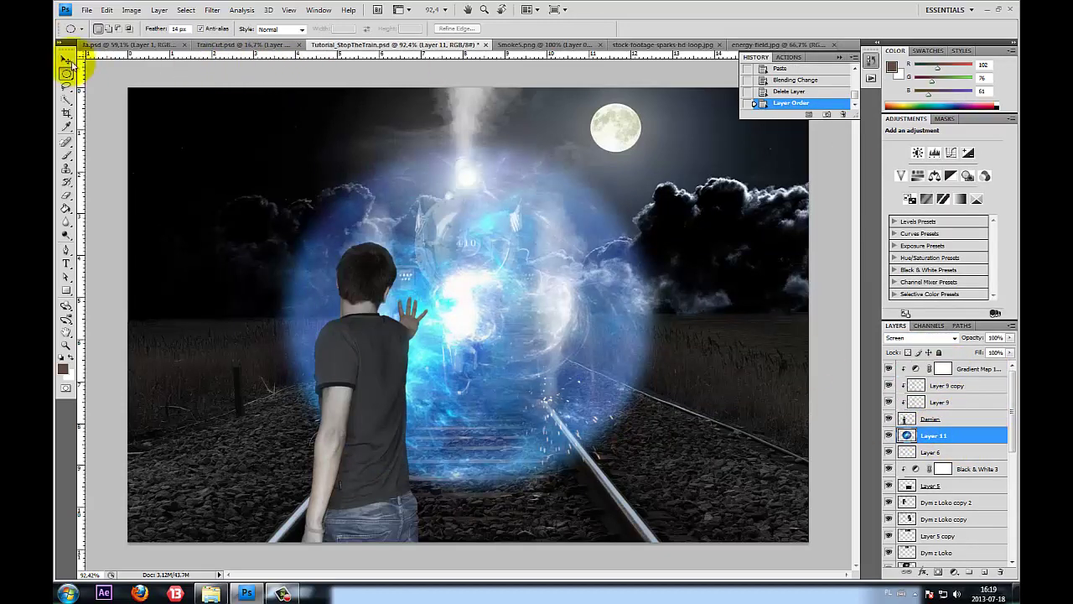
{"action": "left_click", "coordinate": [66, 61]}
{"action": "mouse_move", "coordinate": [491, 240]}
{"action": "left_mouse_down"}
{"action": "mouse_move", "coordinate": [434, 285]}
{"action": "mouse_move", "coordinate": [437, 276]}
{"action": "left_mouse_up"}
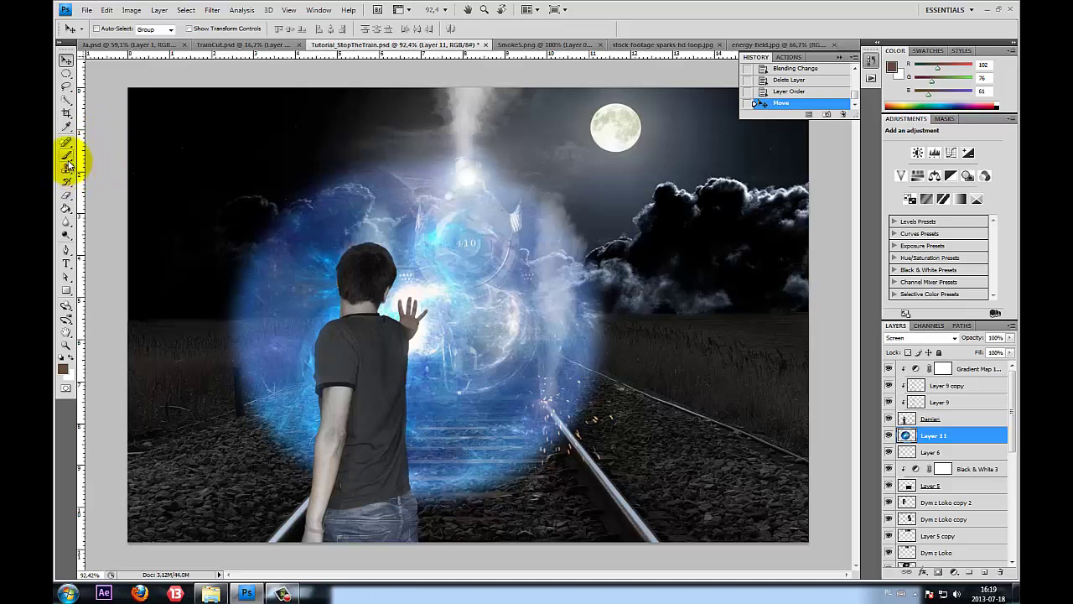
Erase the orb's outer haze over the rails with a 319 px soft eraser
{"action": "left_click", "coordinate": [70, 198]}
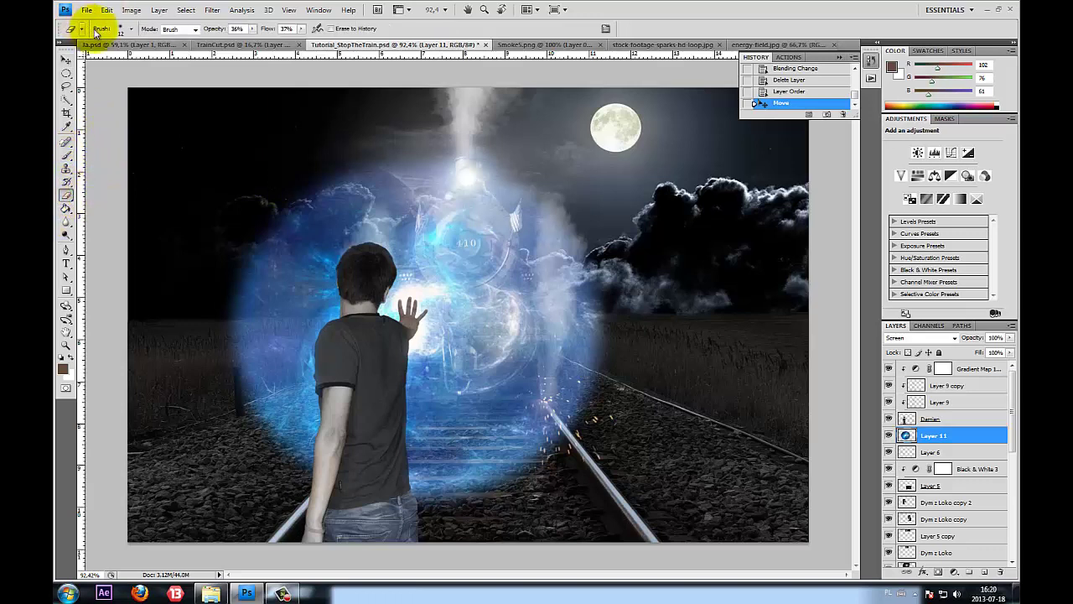
{"action": "left_click", "coordinate": [131, 29]}
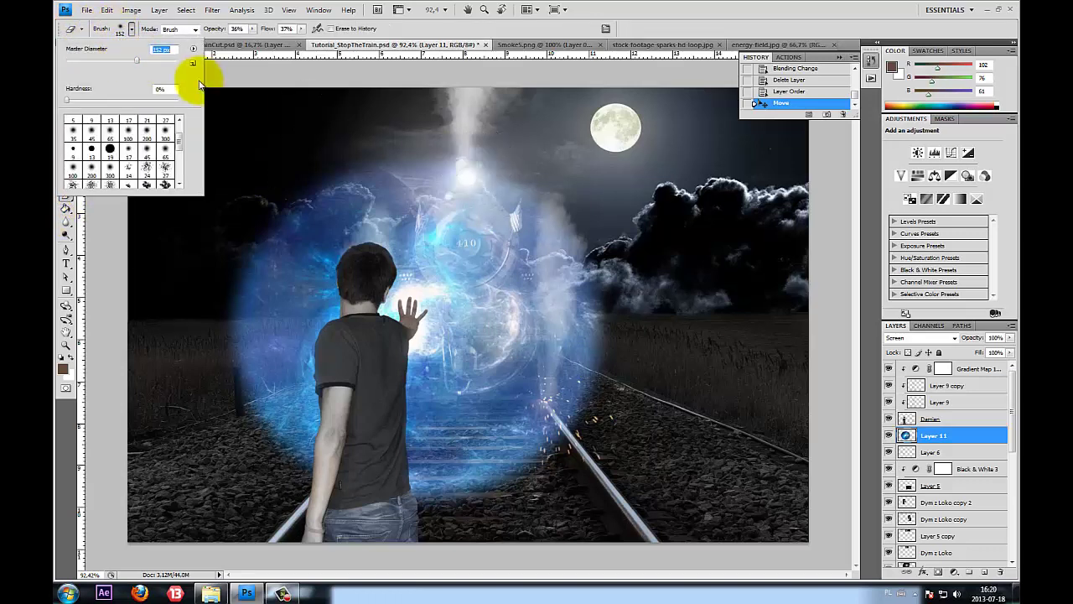
{"action": "left_click", "coordinate": [157, 60]}
{"action": "key", "text": "Return"}
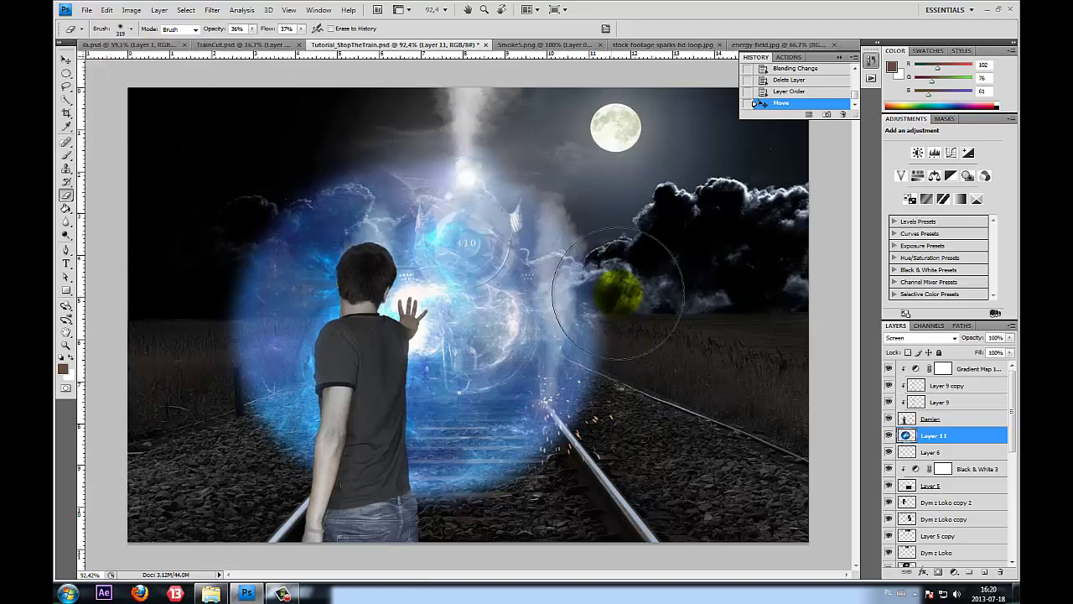
{"action": "left_click_drag", "start_coordinate": [609, 379], "coordinate": [590, 473]}
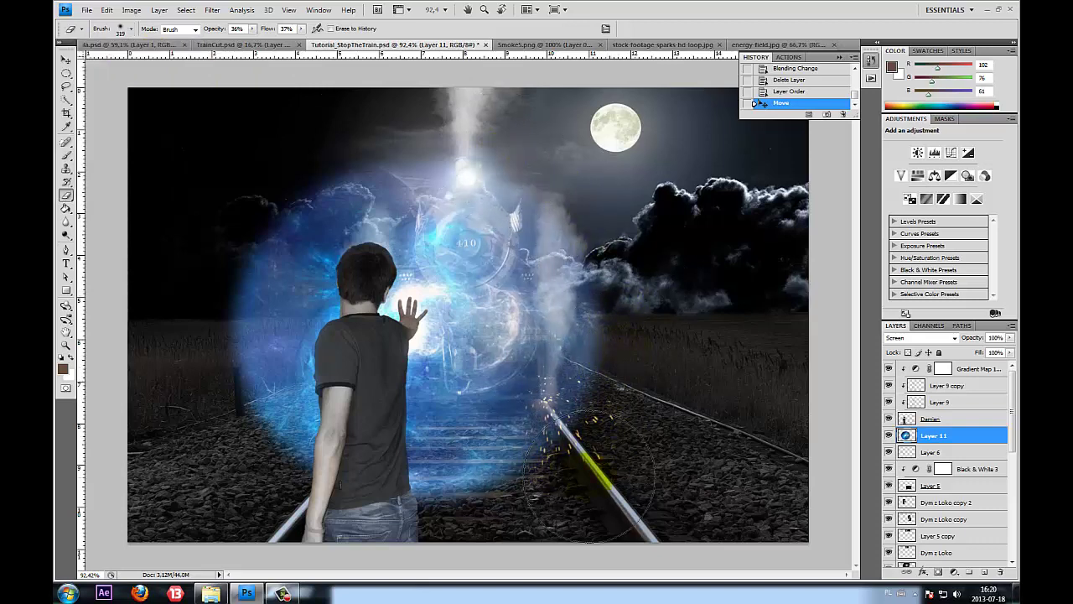
{"action": "left_click_drag", "start_coordinate": [645, 384], "coordinate": [639, 388]}
{"action": "mouse_move", "coordinate": [636, 293]}
{"action": "left_mouse_down"}
{"action": "mouse_move", "coordinate": [640, 274]}
{"action": "mouse_move", "coordinate": [653, 344]}
{"action": "left_mouse_up"}
{"action": "left_click_drag", "start_coordinate": [551, 469], "coordinate": [446, 503]}
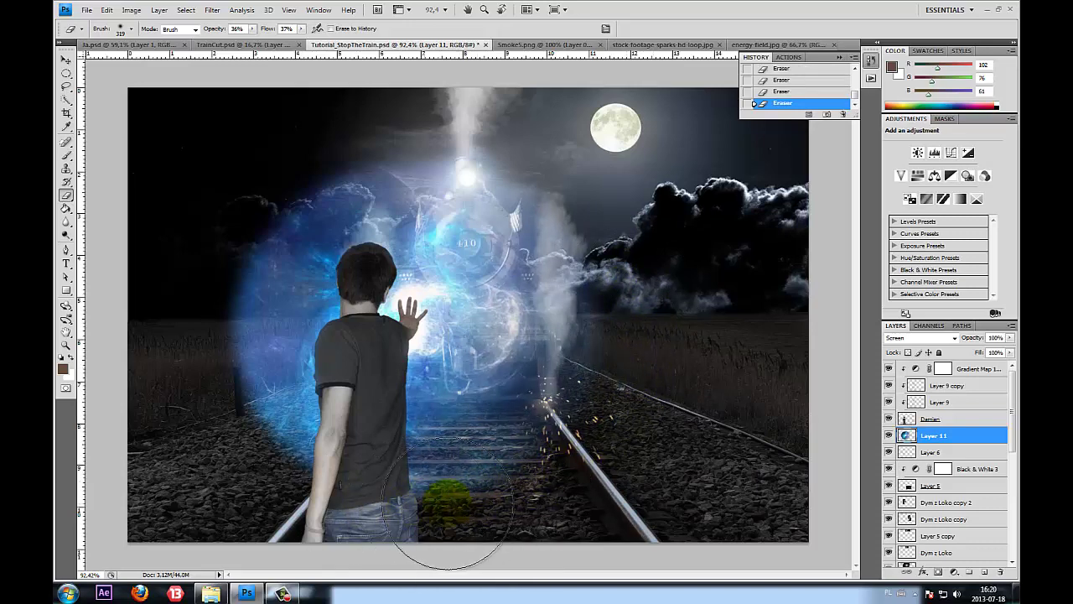
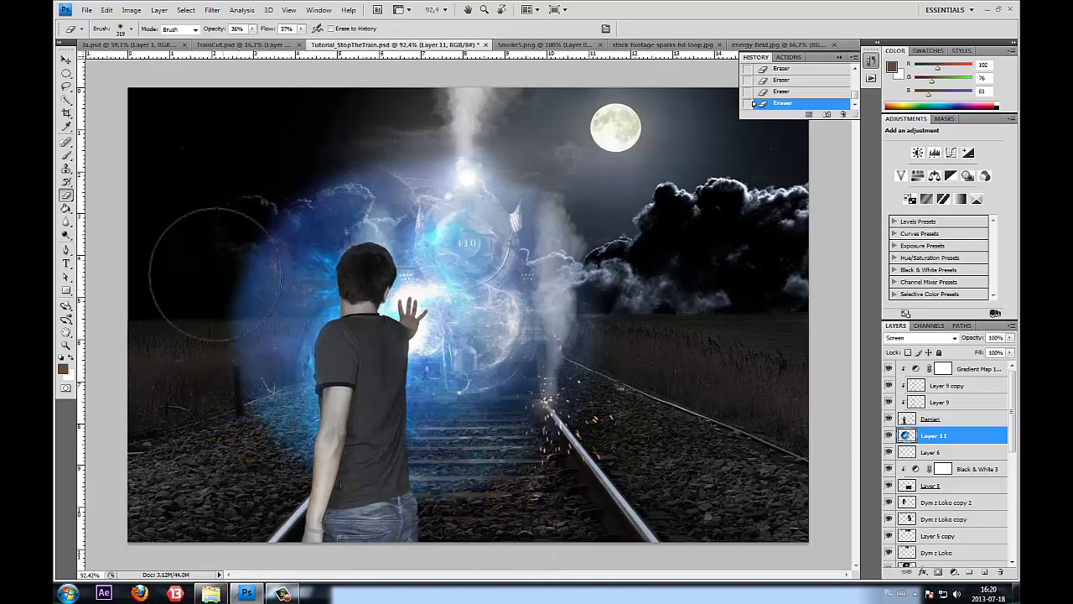
Erase the blue haze on Layer 11 over the left field, the steam above the train and the track
{"action": "left_click_drag", "start_coordinate": [192, 239], "coordinate": [193, 279]}
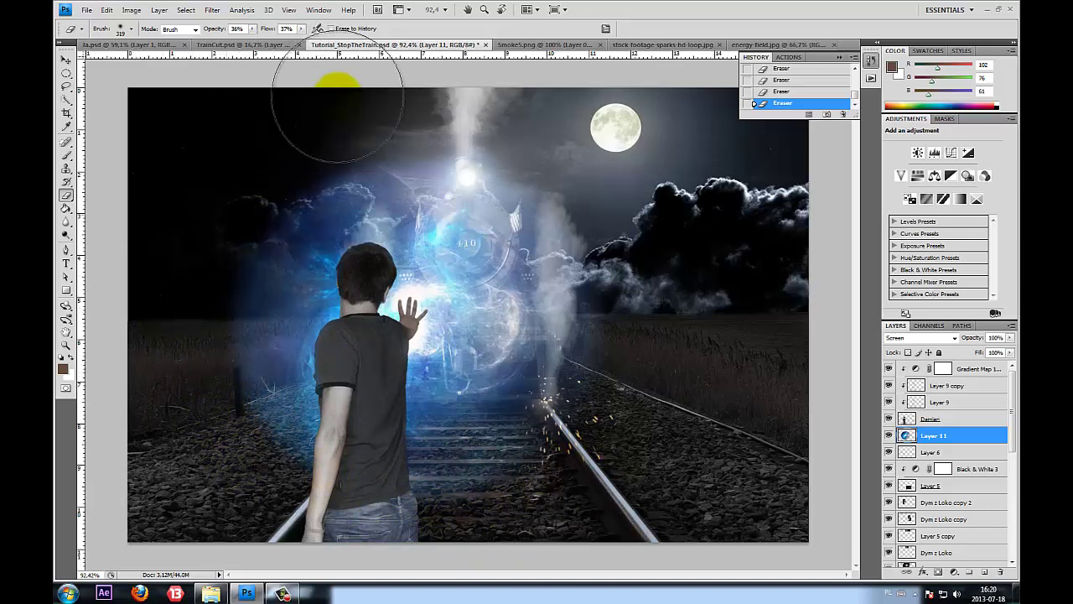
{"action": "mouse_move", "coordinate": [395, 131]}
{"action": "left_mouse_down"}
{"action": "mouse_move", "coordinate": [434, 139]}
{"action": "mouse_move", "coordinate": [569, 252]}
{"action": "mouse_move", "coordinate": [456, 167]}
{"action": "mouse_move", "coordinate": [272, 226]}
{"action": "left_mouse_up"}
{"action": "left_click_drag", "start_coordinate": [228, 319], "coordinate": [247, 354]}
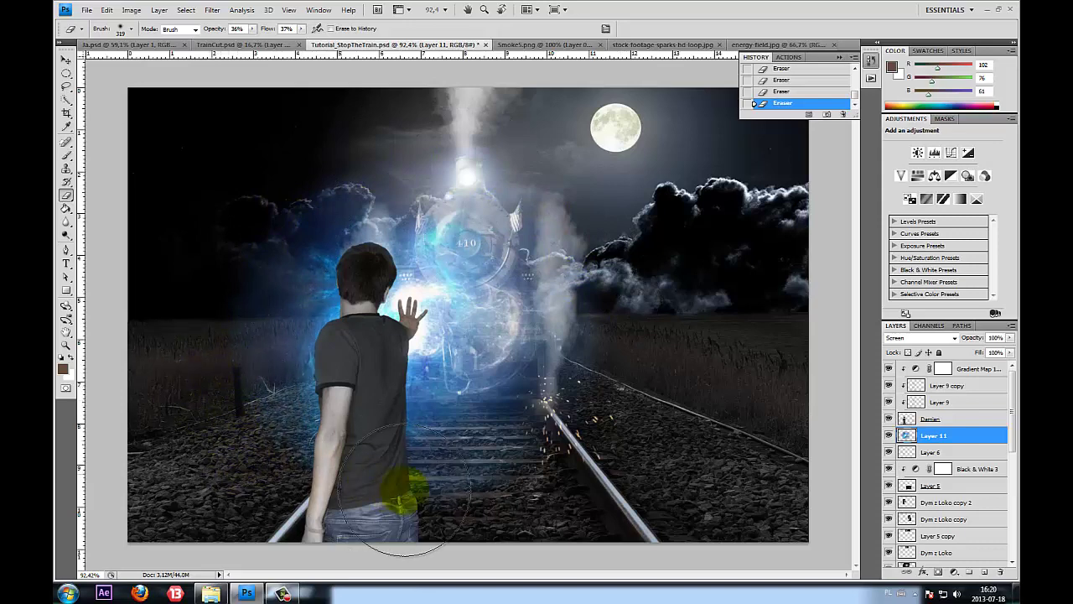
{"action": "left_click_drag", "start_coordinate": [404, 491], "coordinate": [457, 494]}
{"action": "mouse_move", "coordinate": [575, 366]}
{"action": "left_mouse_down"}
{"action": "mouse_move", "coordinate": [539, 187]}
{"action": "mouse_move", "coordinate": [503, 210]}
{"action": "mouse_move", "coordinate": [345, 204]}
{"action": "left_mouse_up"}
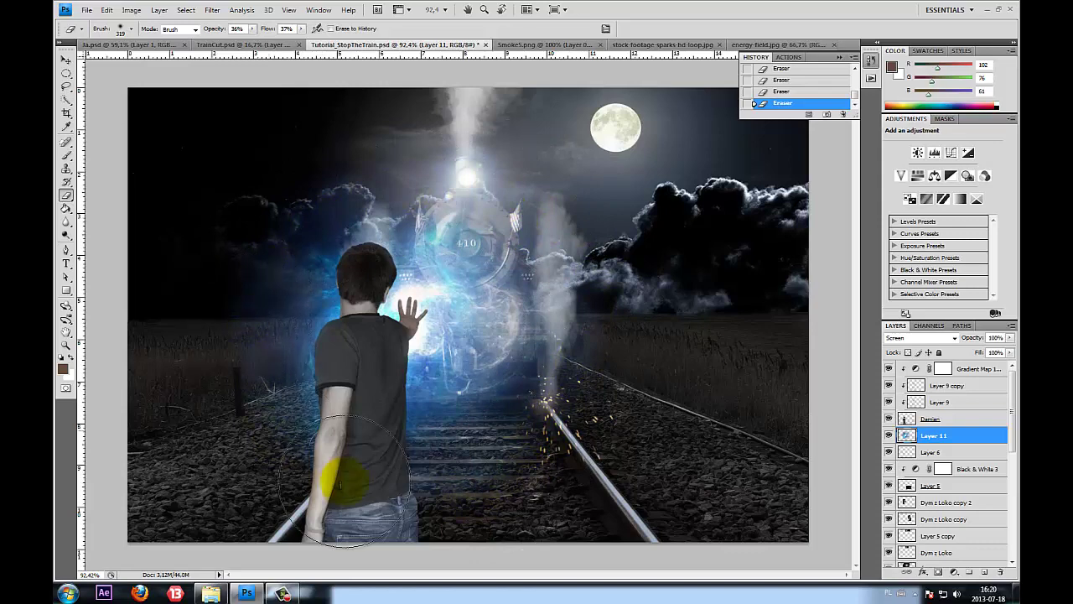
Zoom in on the boy's raised hand with the Move tool active and select Layer 6
{"action": "mouse_move", "coordinate": [240, 239]}
{"action": "left_mouse_down"}
{"action": "mouse_move", "coordinate": [72, 335]}
{"action": "mouse_move", "coordinate": [218, 340]}
{"action": "left_mouse_up"}
{"action": "left_click", "coordinate": [66, 61]}
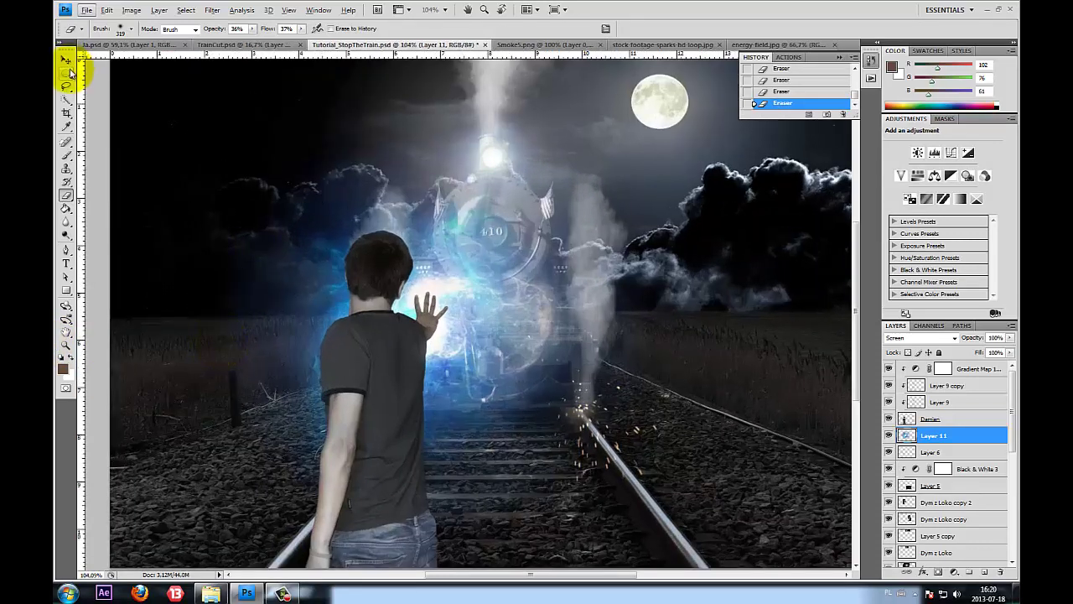
{"action": "mouse_move", "coordinate": [427, 311]}
{"action": "left_mouse_down"}
{"action": "mouse_move", "coordinate": [421, 329]}
{"action": "mouse_move", "coordinate": [431, 299]}
{"action": "left_mouse_up"}
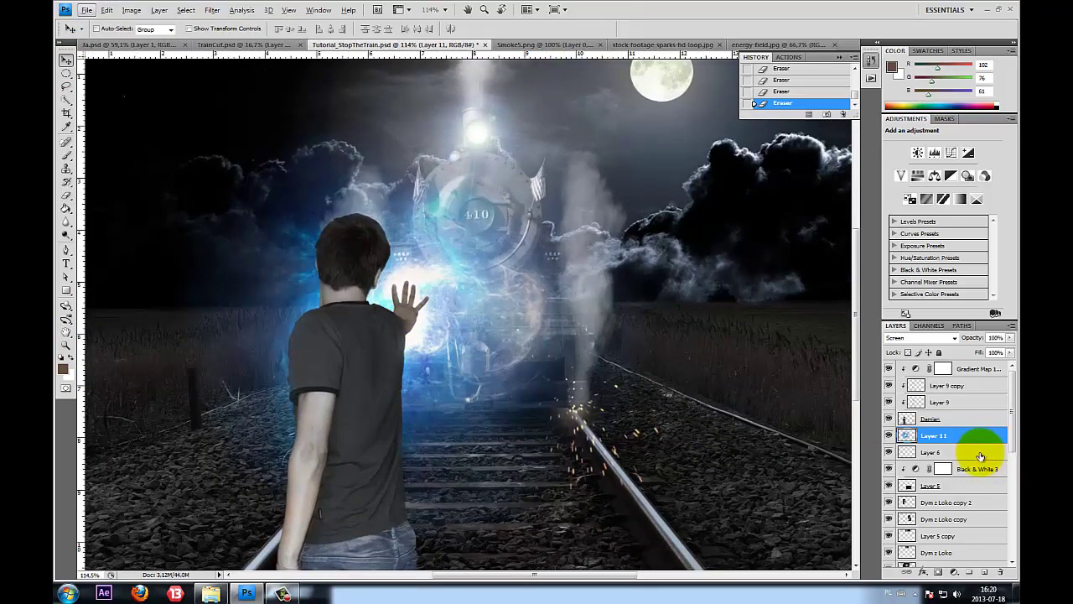
{"action": "left_click", "coordinate": [980, 456]}
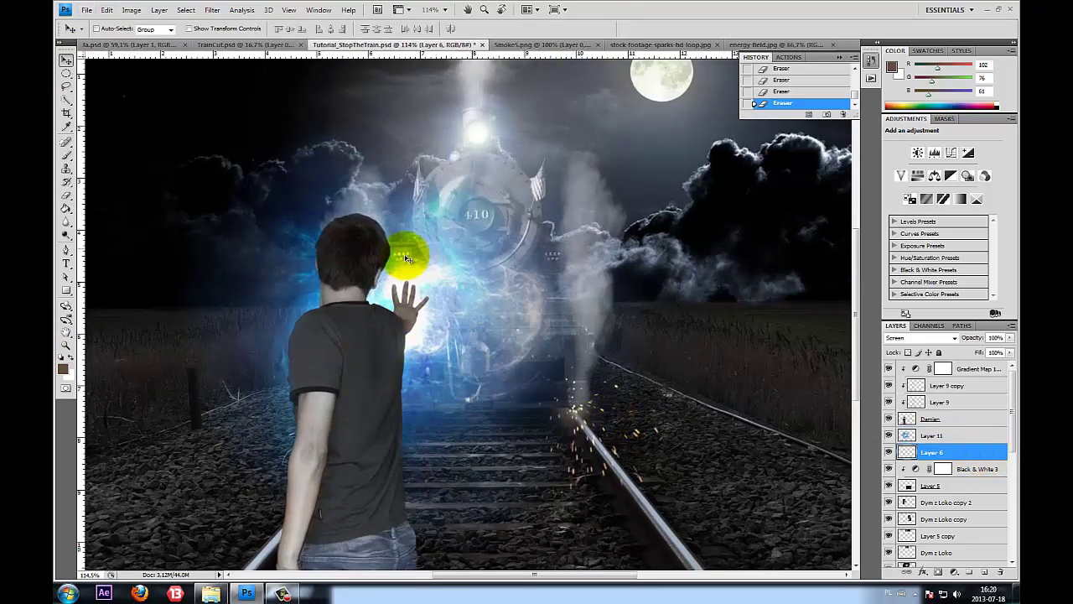
Add a layer named Światło above Layer 6 and sample the light blue from the glow
{"action": "left_click", "coordinate": [985, 571]}
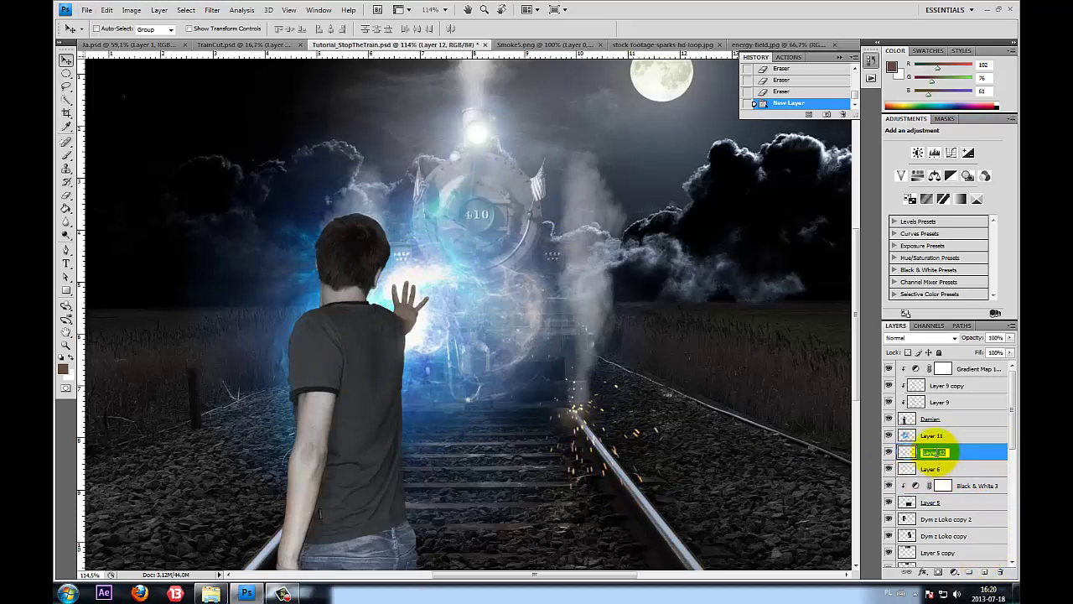
{"action": "type", "text": "Światło"}
{"action": "key", "text": "Return"}
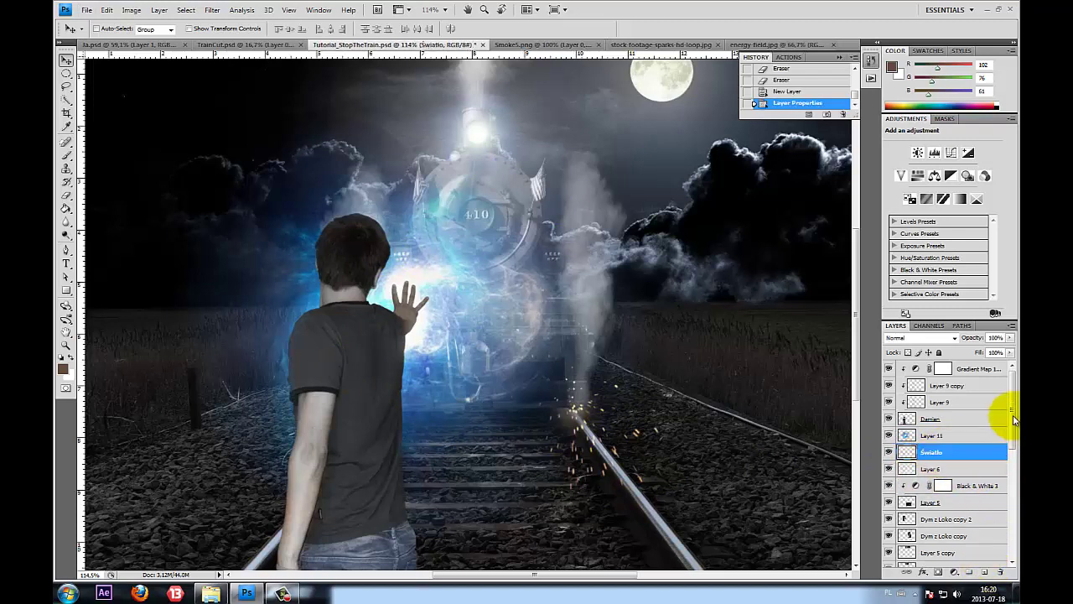
{"action": "left_click", "coordinate": [70, 154]}
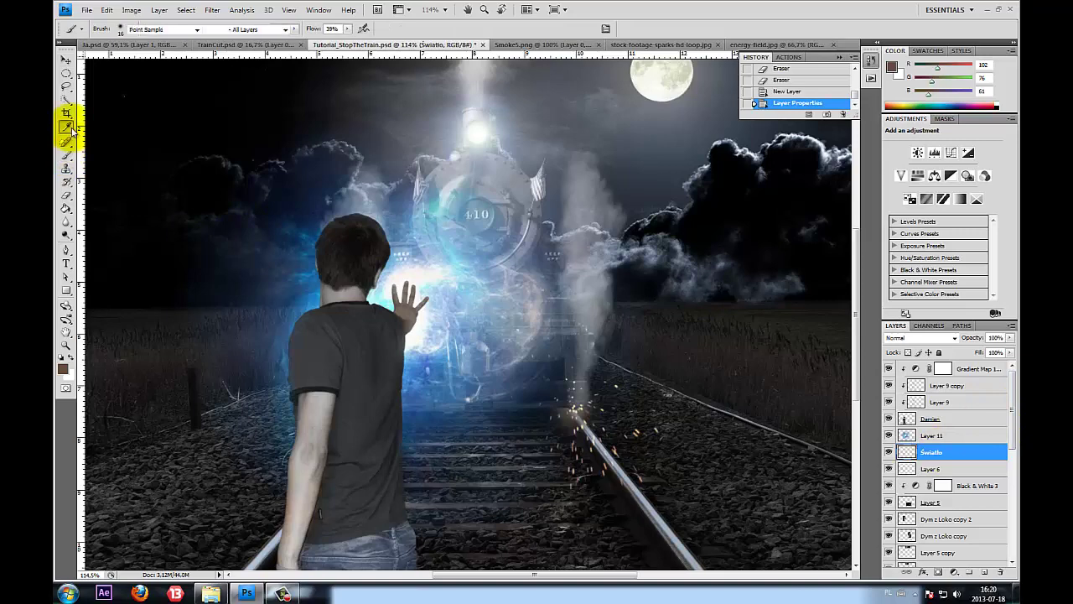
{"action": "left_click_drag", "start_coordinate": [408, 215], "coordinate": [427, 223]}
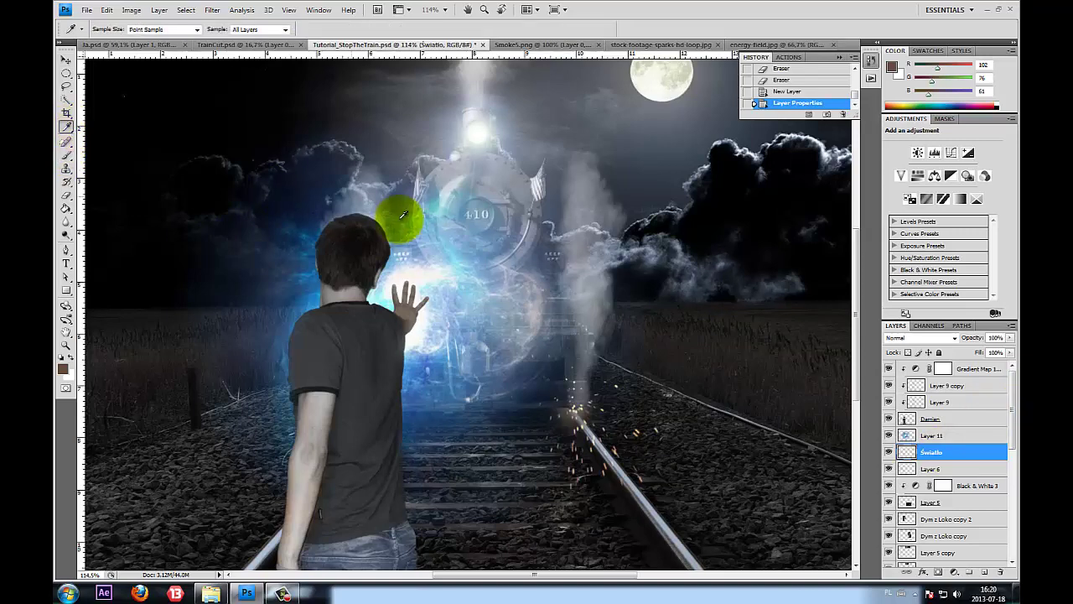
{"action": "left_click", "coordinate": [70, 154]}
Set the brush to 484 px and Światło to Screen, then paint glow around the boy's shoulder
{"action": "left_click", "coordinate": [124, 36]}
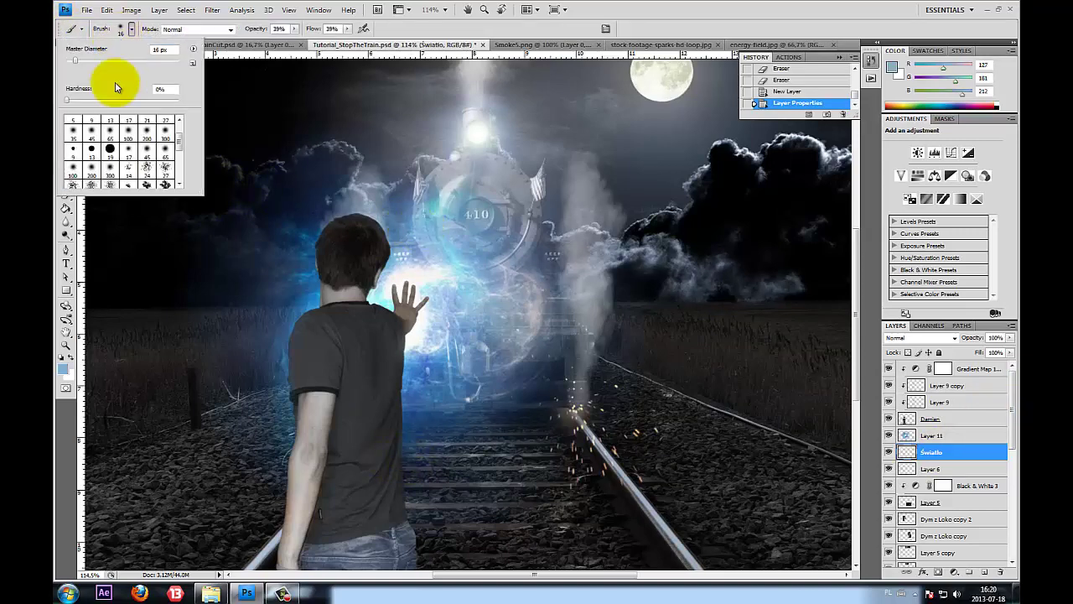
{"action": "left_click_drag", "start_coordinate": [109, 60], "coordinate": [161, 61]}
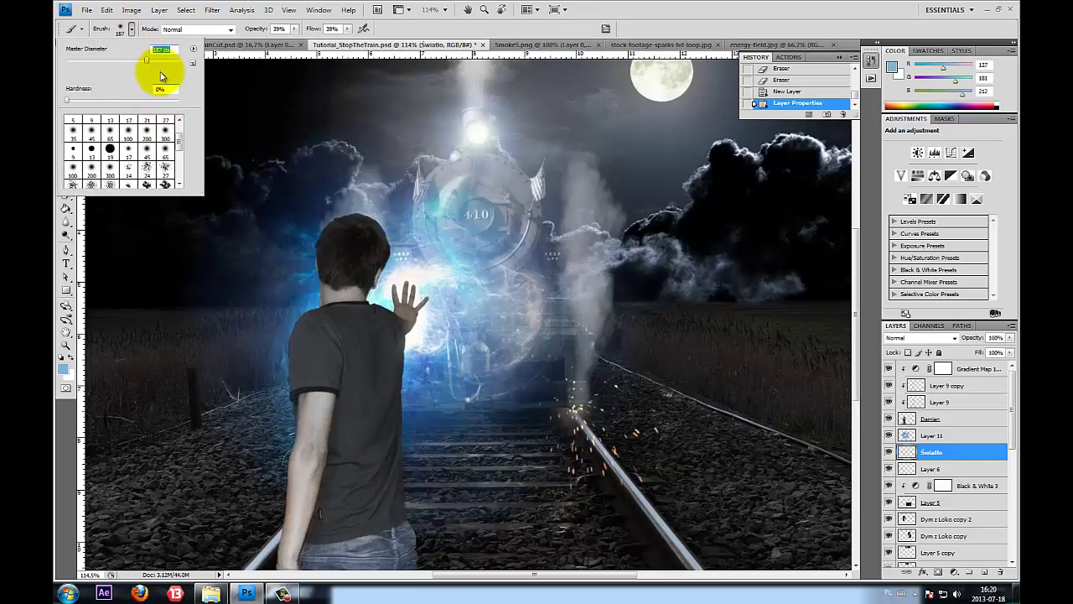
{"action": "left_click", "coordinate": [424, 423]}
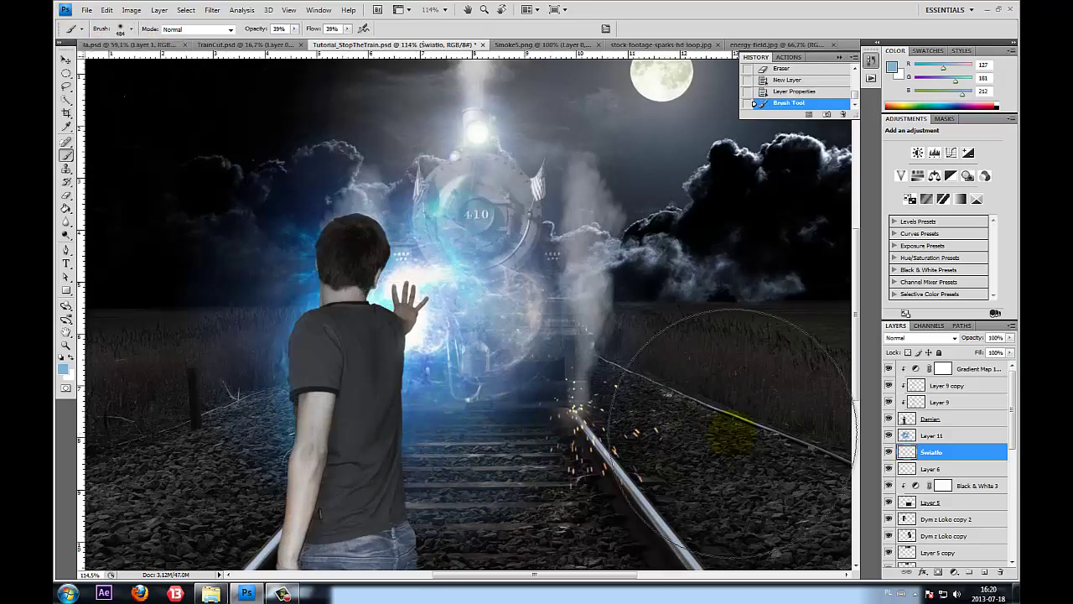
{"action": "left_click", "coordinate": [923, 339]}
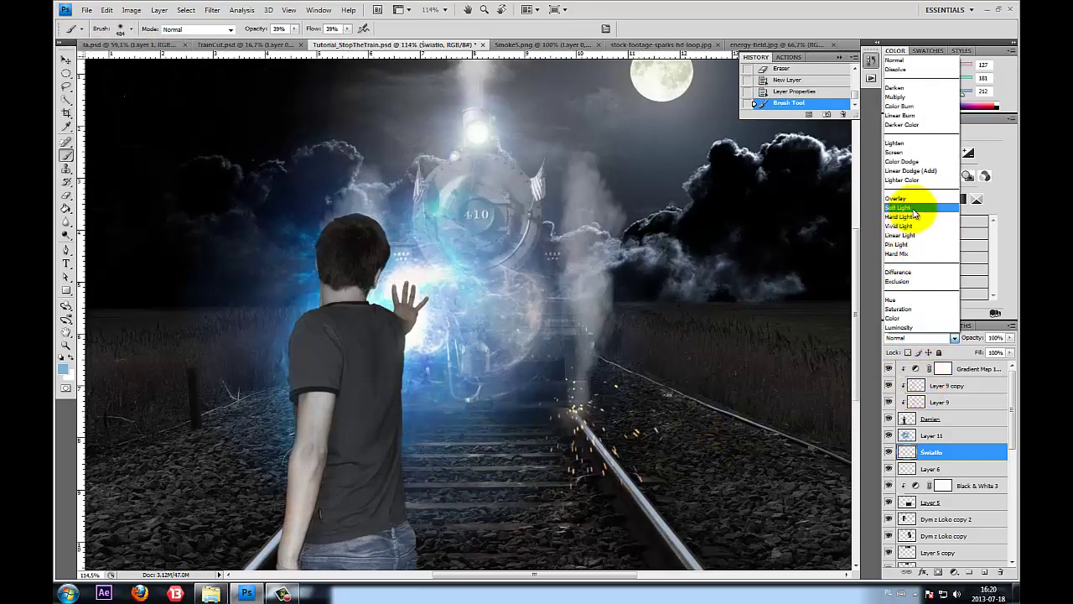
{"action": "left_click", "coordinate": [904, 152]}
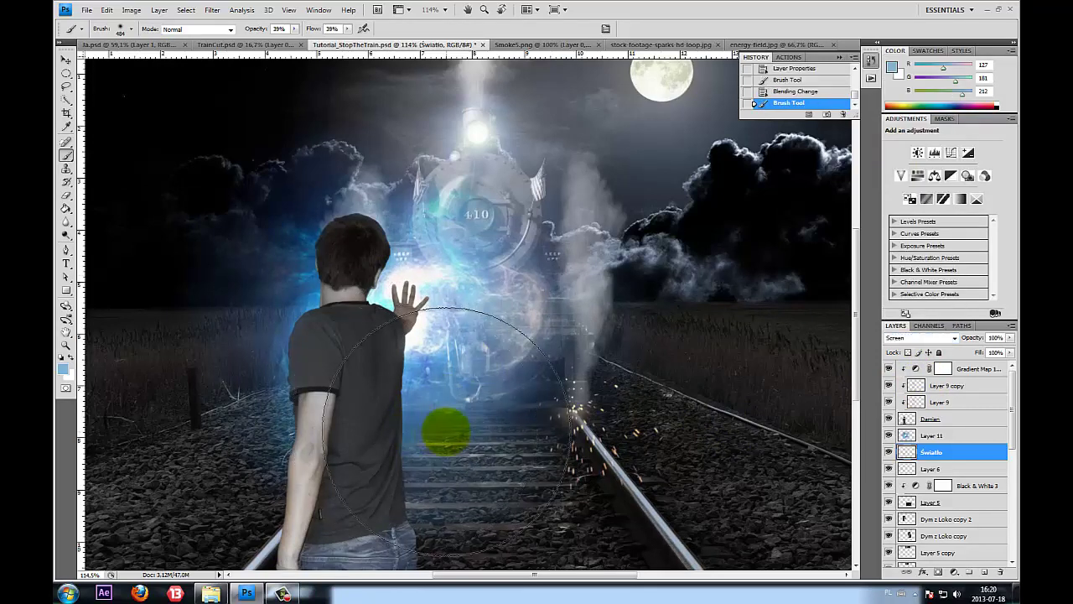
{"action": "mouse_move", "coordinate": [290, 304]}
{"action": "left_mouse_down"}
{"action": "mouse_move", "coordinate": [375, 396]}
{"action": "mouse_move", "coordinate": [470, 324]}
{"action": "left_mouse_up"}
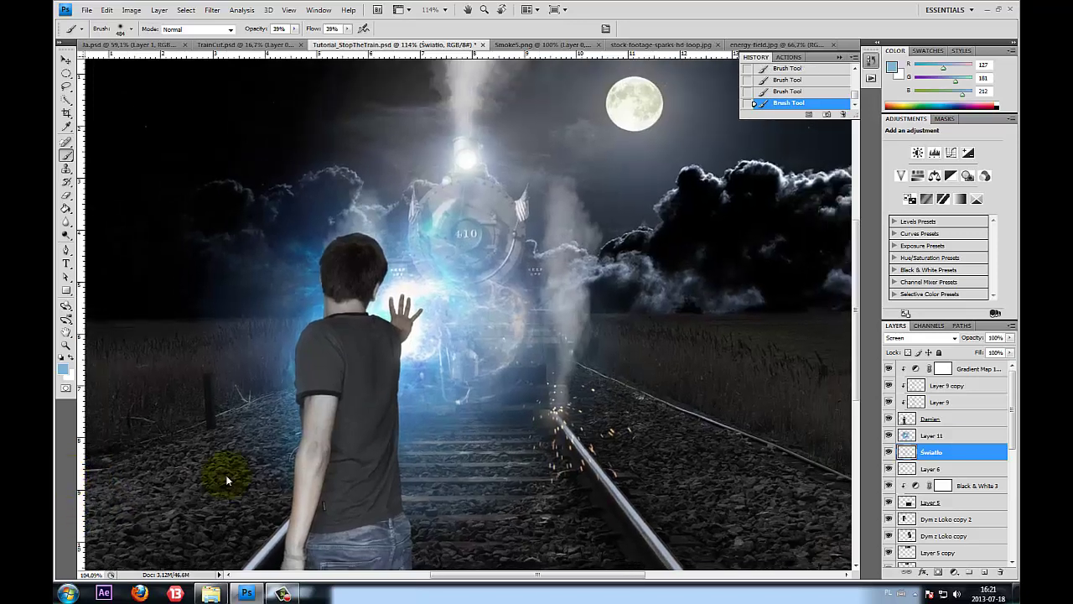
Toggle the Światło layer's visibility off and on to compare the glow
{"action": "scroll", "coordinate": [587, 478], "scroll_direction": "down", "scroll_amount": 3}
{"action": "left_click", "coordinate": [889, 452]}
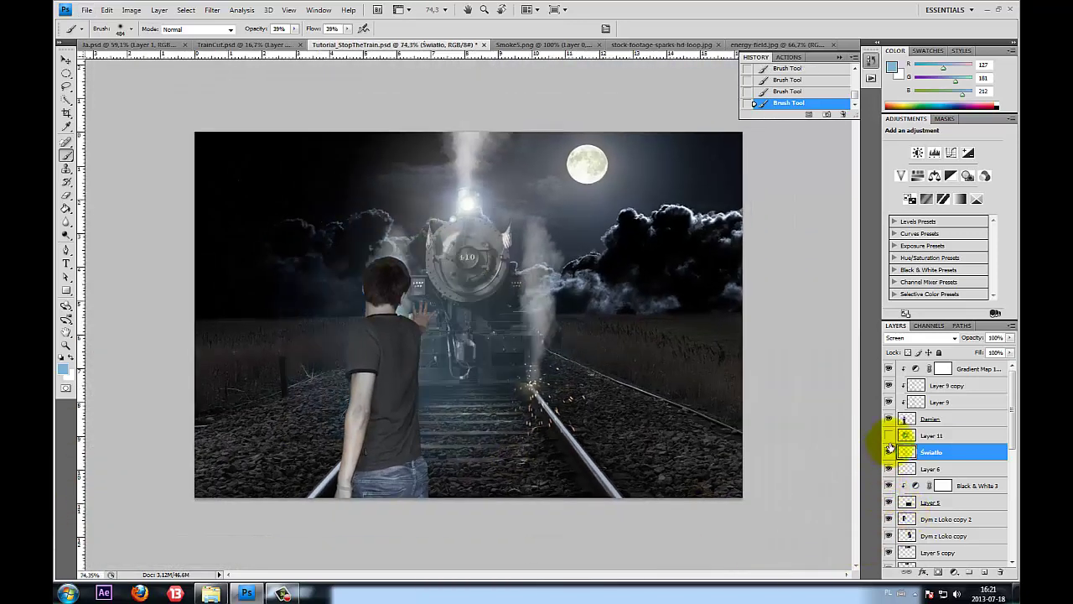
{"action": "left_click", "coordinate": [889, 453]}
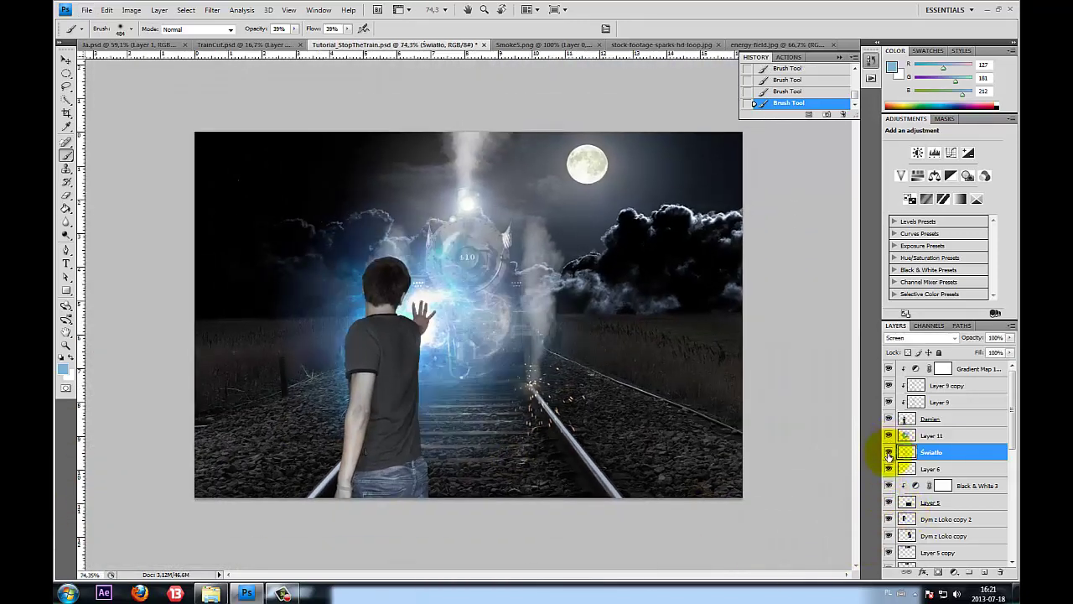
{"action": "left_click", "coordinate": [889, 454]}
{"action": "left_click", "coordinate": [889, 454]}
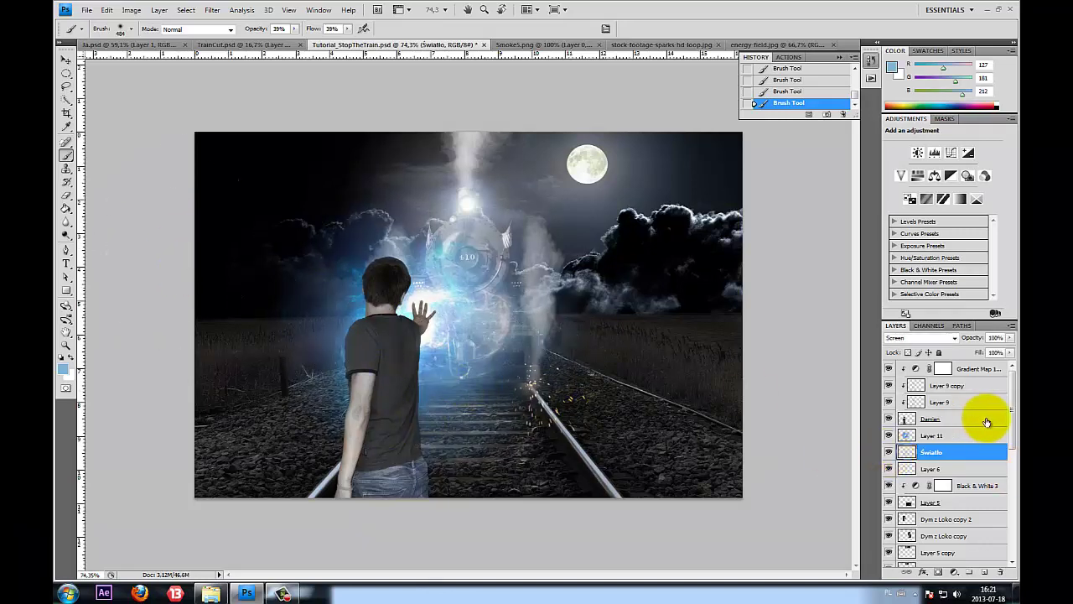
Bring up the Blending Options for the boy's Damian layer
{"action": "double_click", "coordinate": [982, 418]}
{"action": "left_click_drag", "start_coordinate": [674, 124], "coordinate": [777, 118]}
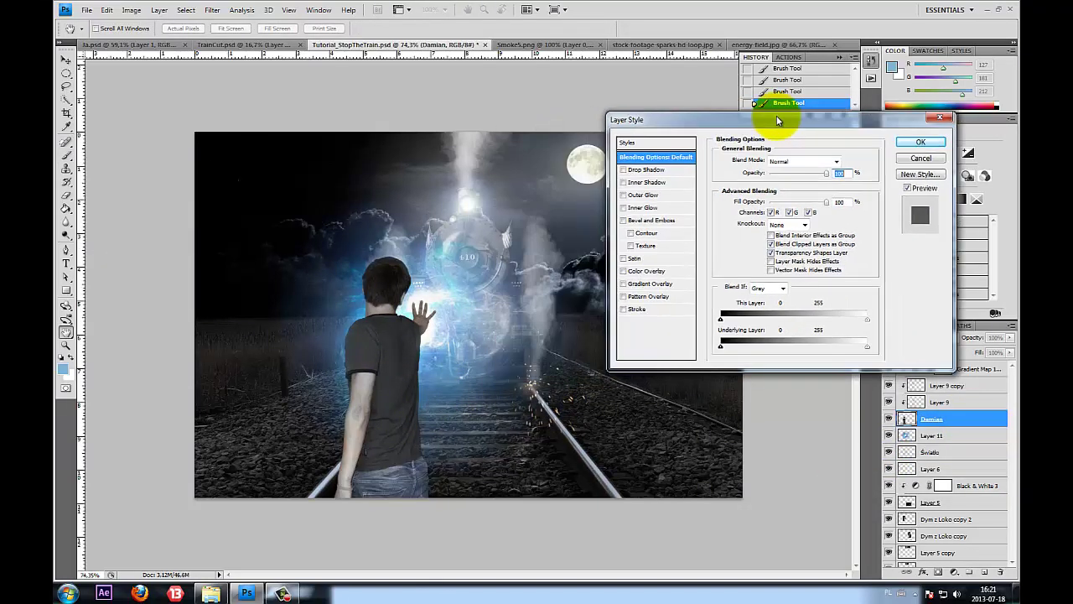
{"action": "left_click", "coordinate": [938, 122]}
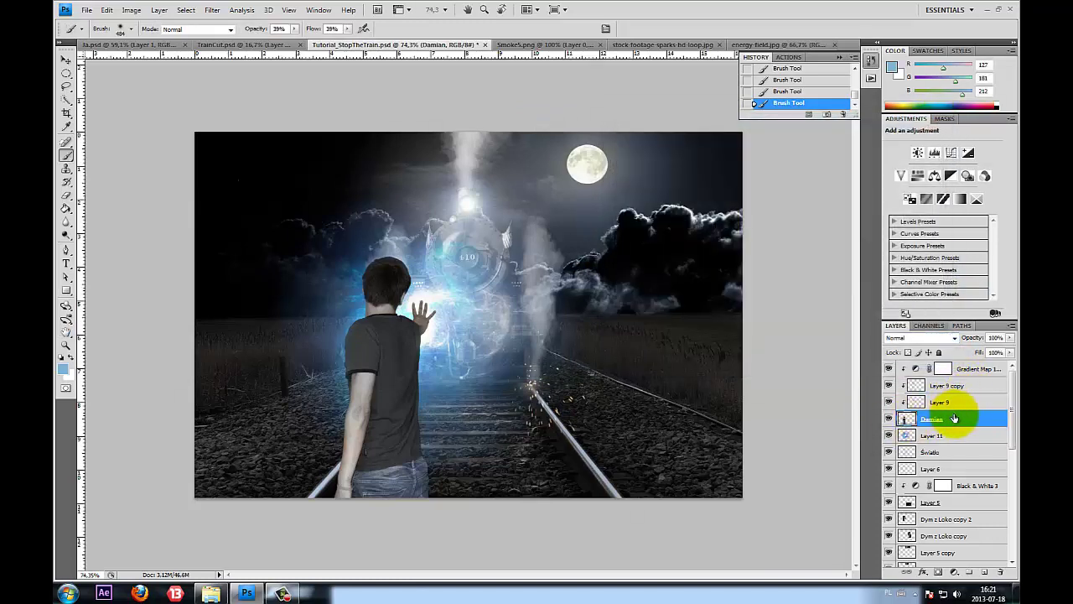
{"action": "right_click", "coordinate": [955, 418]}
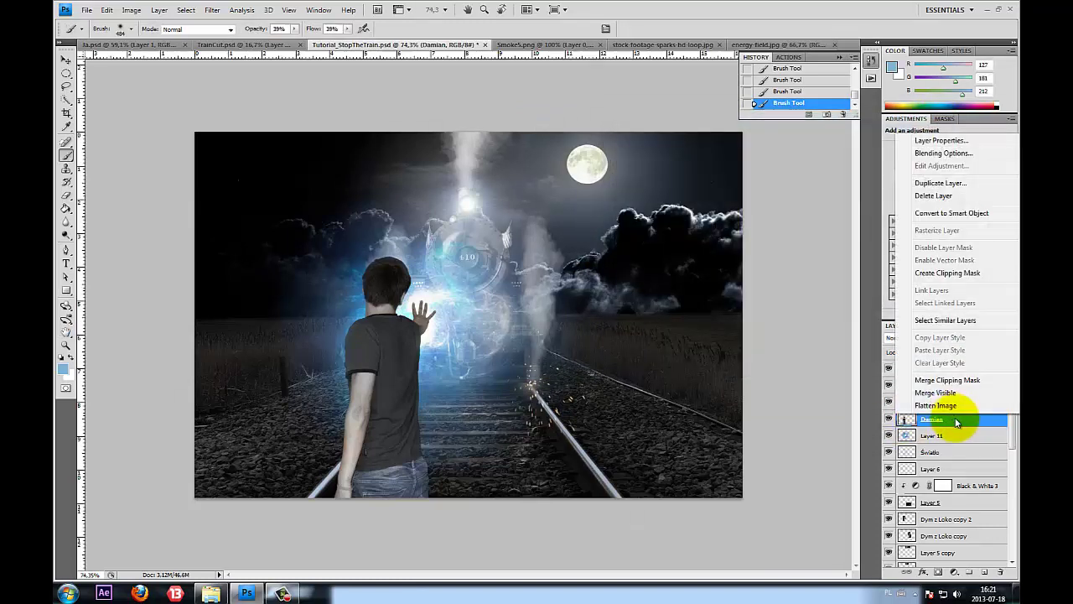
{"action": "left_click", "coordinate": [944, 153]}
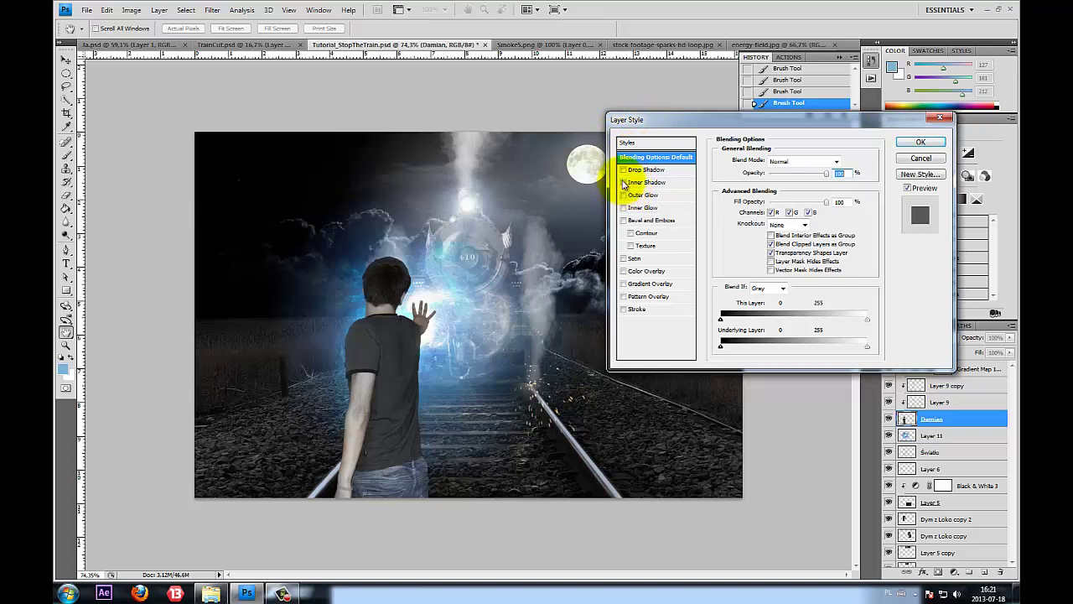
Give the Damian layer a Normal, 100% opacity light-blue Inner Shadow with distance 8 and larger size
{"action": "left_click", "coordinate": [645, 183]}
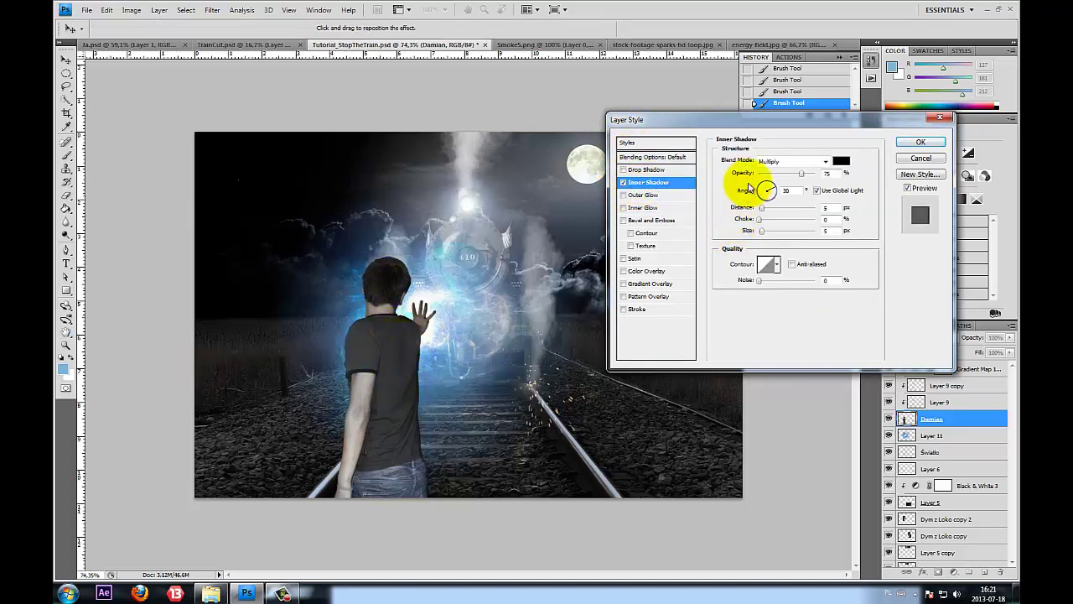
{"action": "left_click", "coordinate": [799, 164]}
{"action": "left_click", "coordinate": [793, 160]}
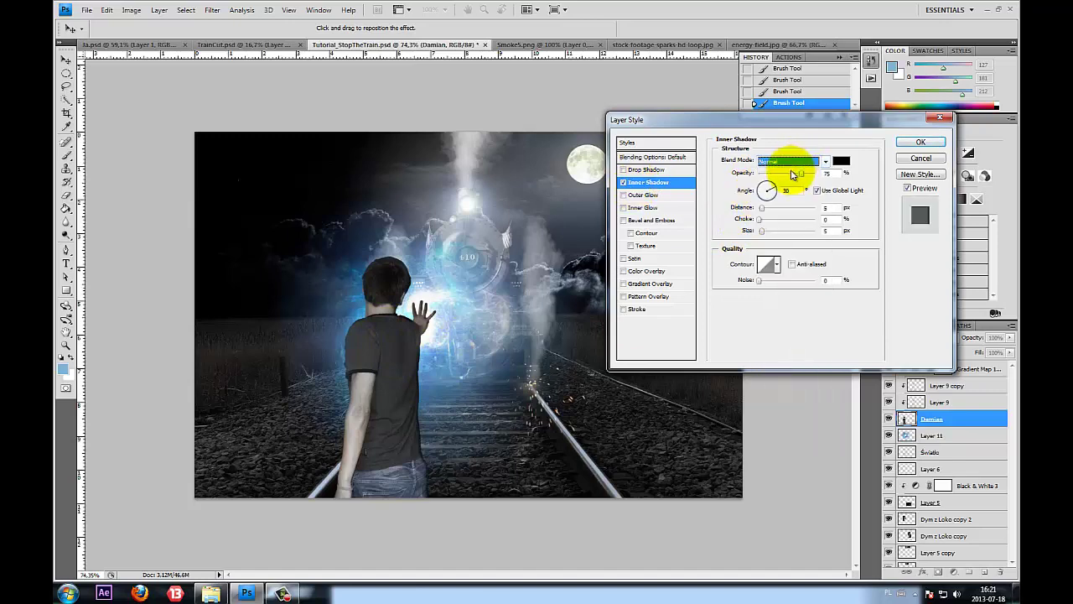
{"action": "left_click_drag", "start_coordinate": [793, 176], "coordinate": [833, 169]}
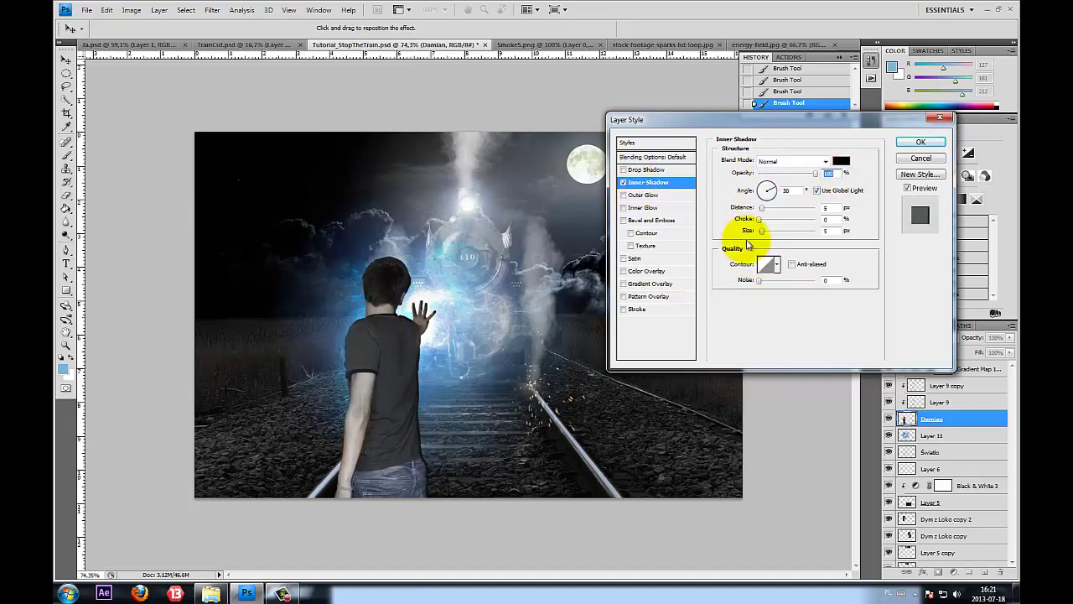
{"action": "left_click", "coordinate": [841, 160]}
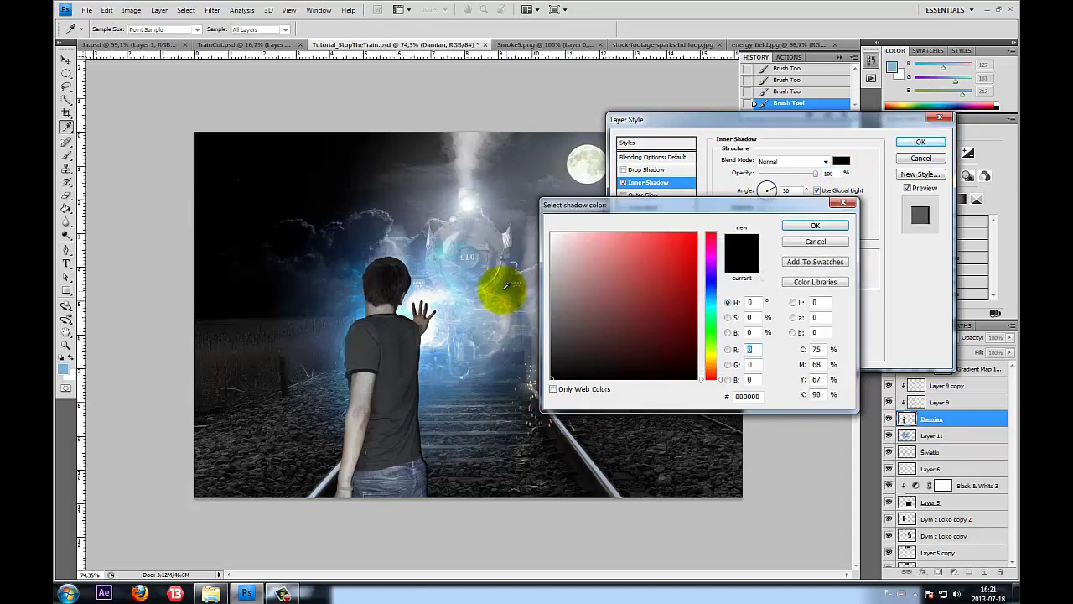
{"action": "left_click", "coordinate": [464, 291]}
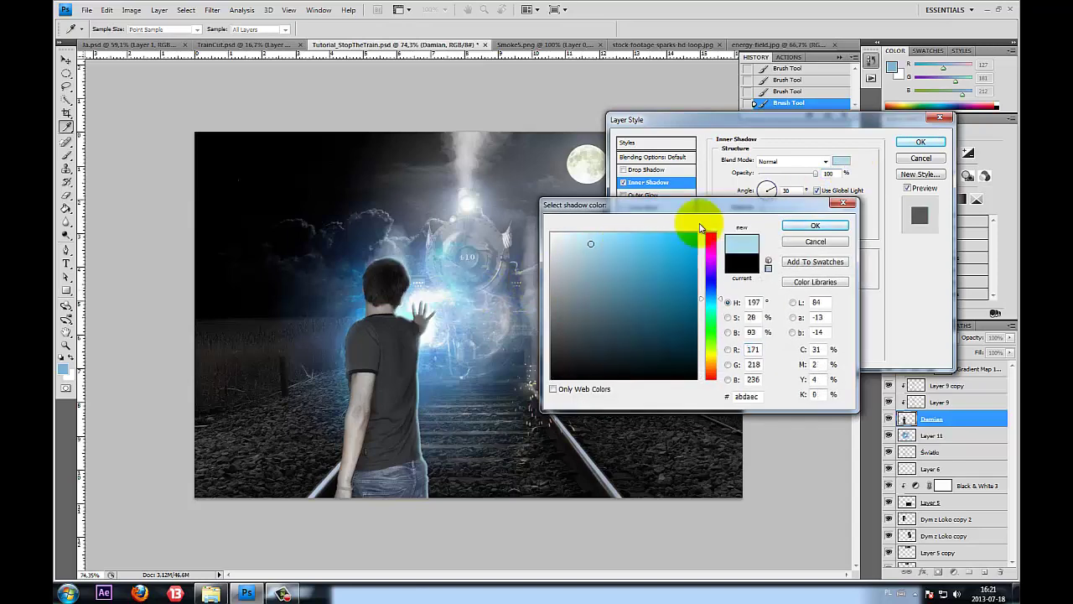
{"action": "left_click", "coordinate": [816, 225]}
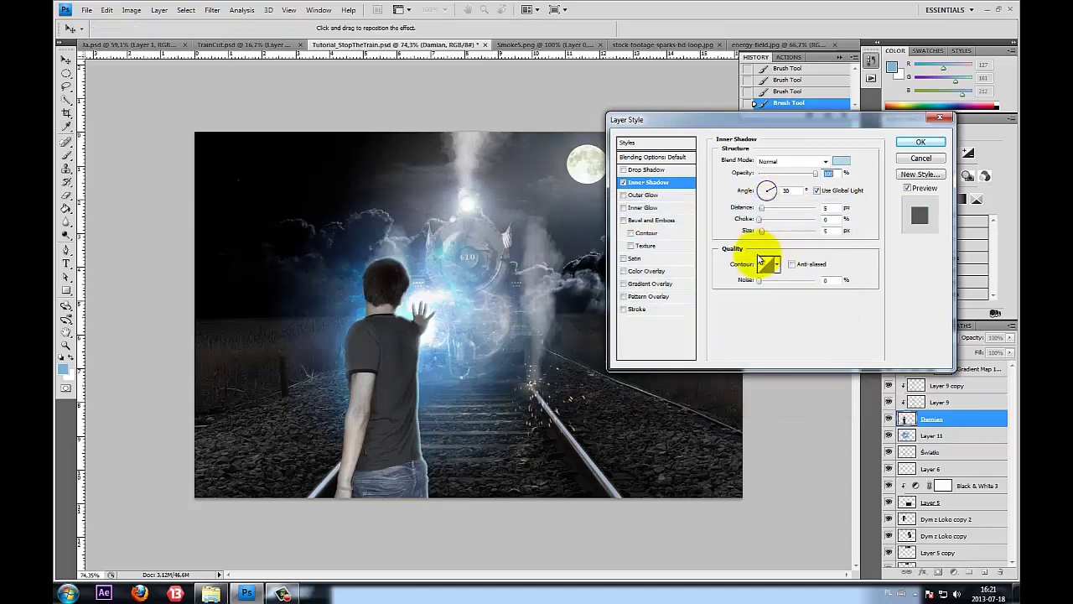
{"action": "left_click_drag", "start_coordinate": [763, 232], "coordinate": [769, 233]}
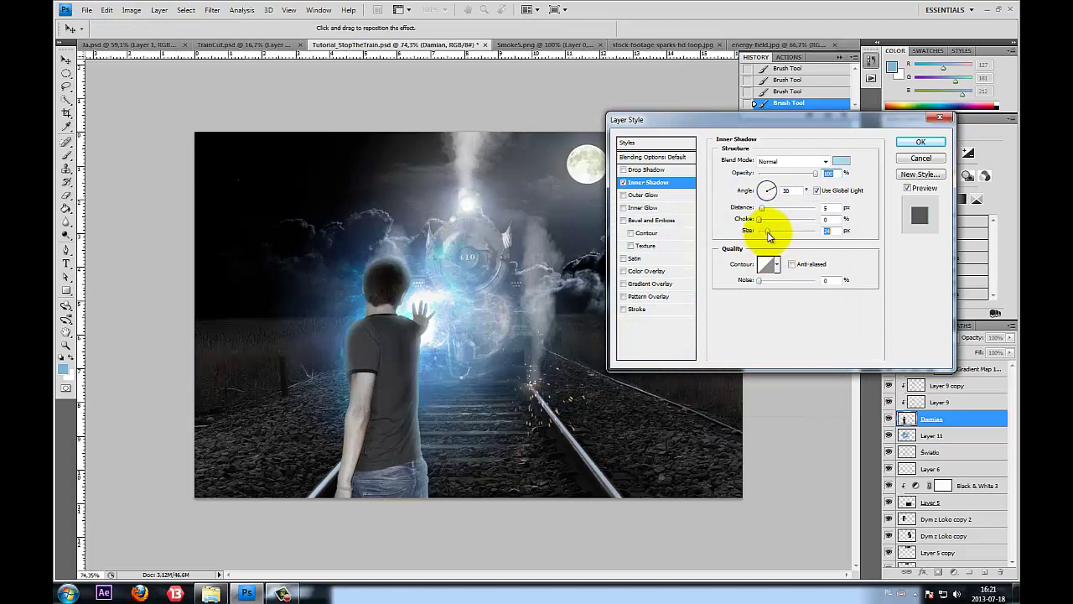
{"action": "left_click", "coordinate": [823, 209]}
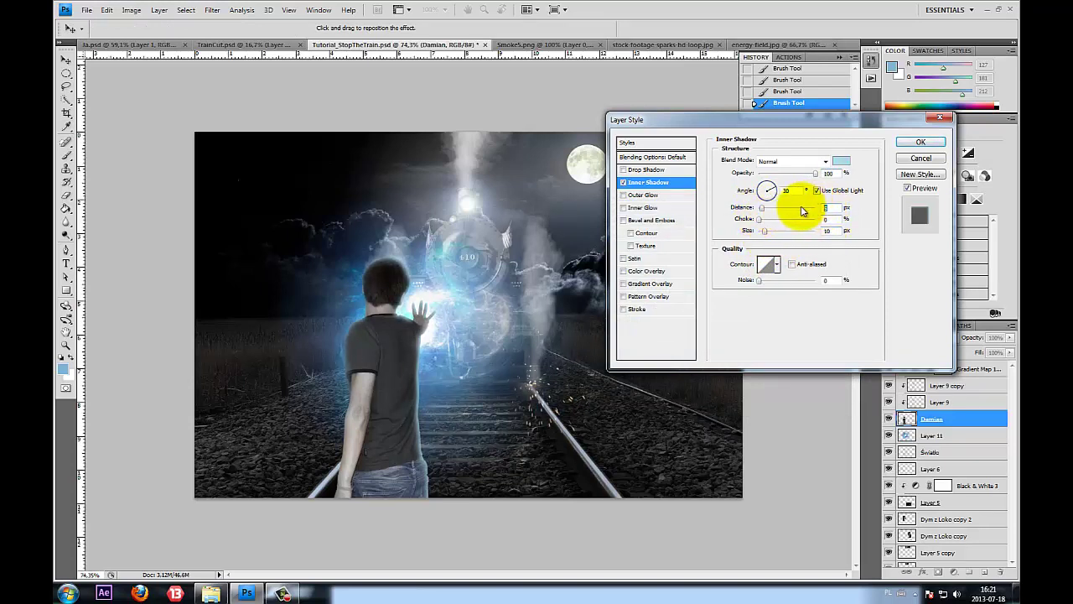
{"action": "type", "text": "38"}
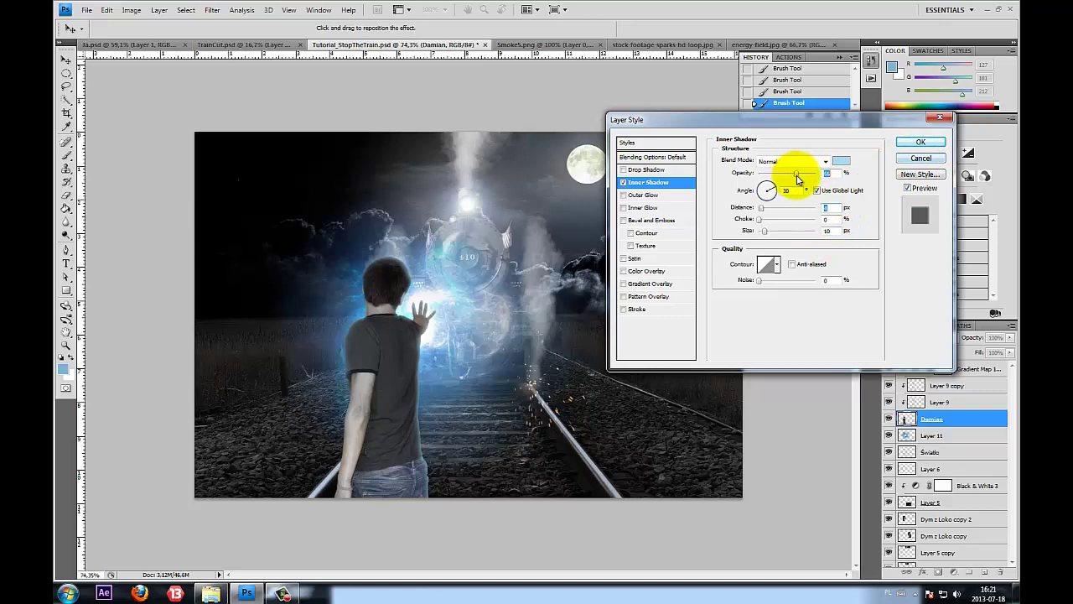
Confirm the Inner Shadow and select the Gradient Map 1 copy 2 adjustment layer
{"action": "left_click", "coordinate": [920, 141]}
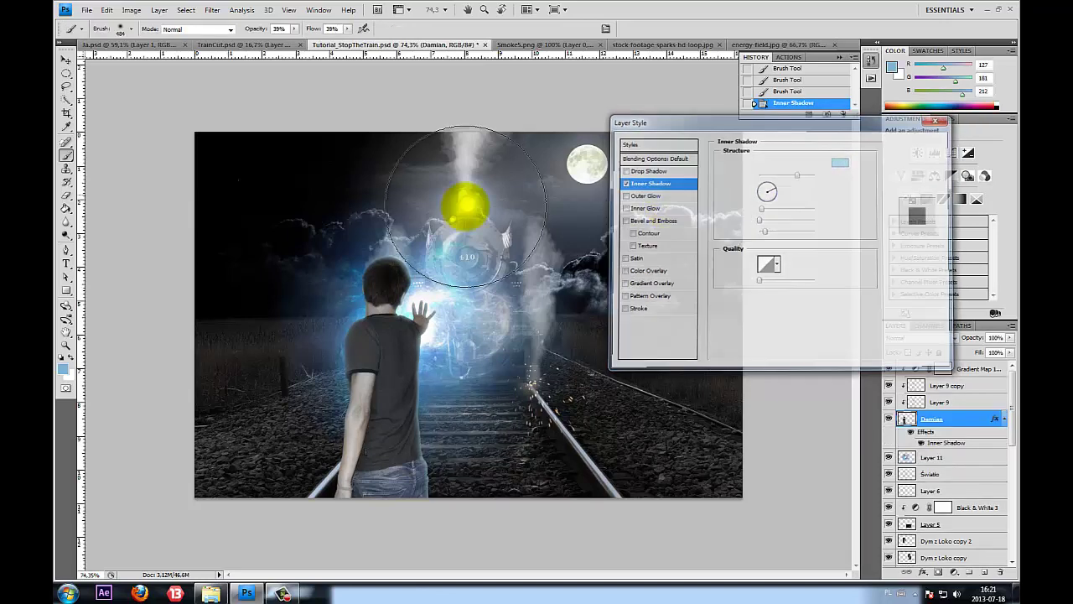
{"action": "scroll", "coordinate": [444, 204], "scroll_direction": "up", "scroll_amount": 3}
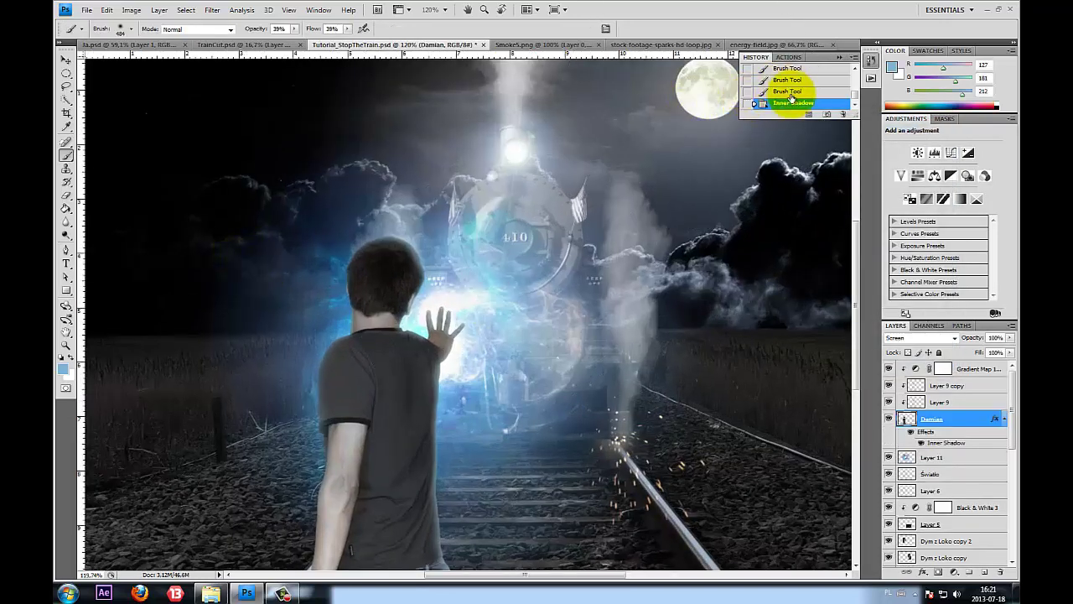
{"action": "left_click", "coordinate": [789, 92]}
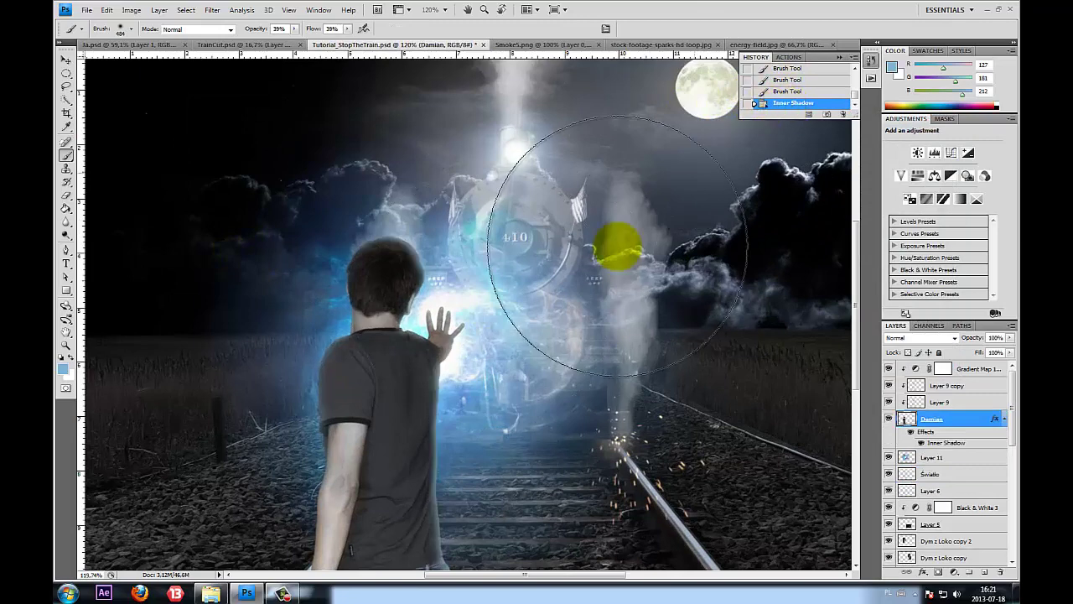
{"action": "left_click", "coordinate": [66, 61]}
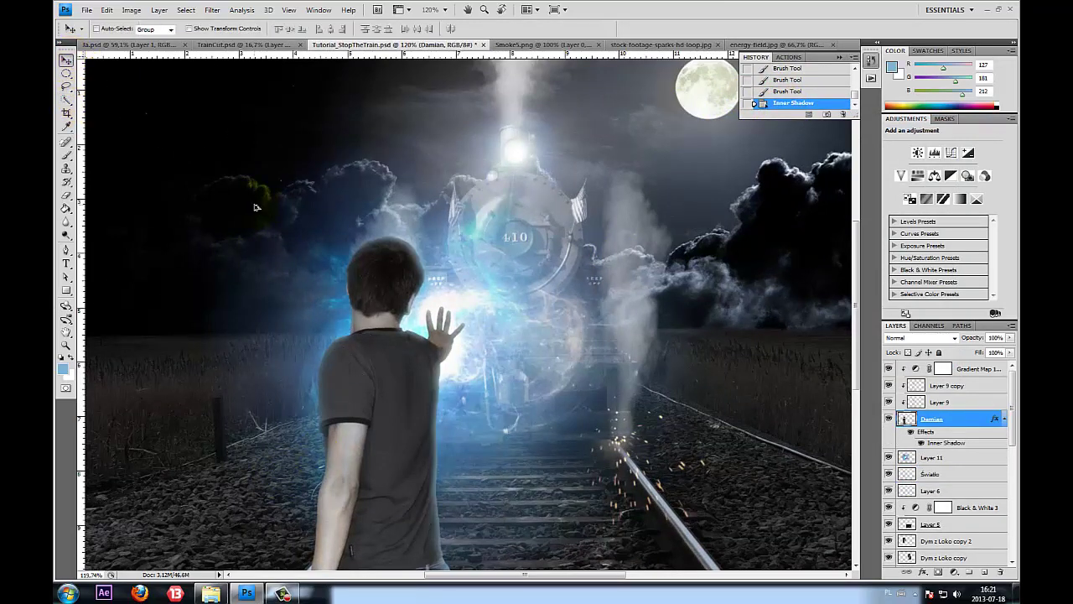
{"action": "scroll", "coordinate": [256, 208], "scroll_direction": "down", "scroll_amount": 3}
{"action": "scroll", "coordinate": [563, 471], "scroll_direction": "up", "scroll_amount": 1}
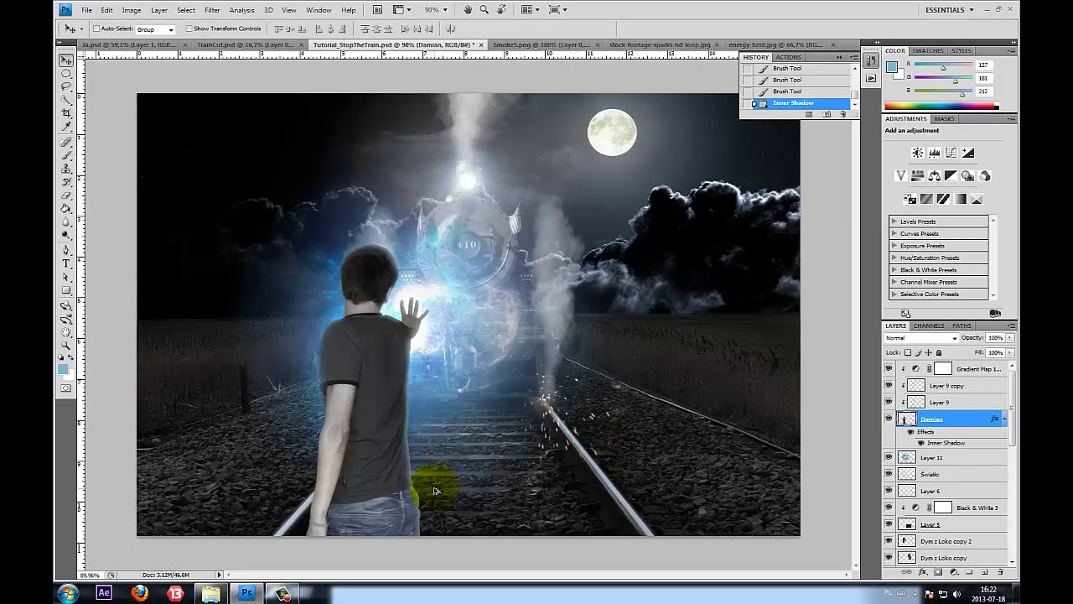
{"action": "scroll", "coordinate": [344, 525], "scroll_direction": "up", "scroll_amount": 2}
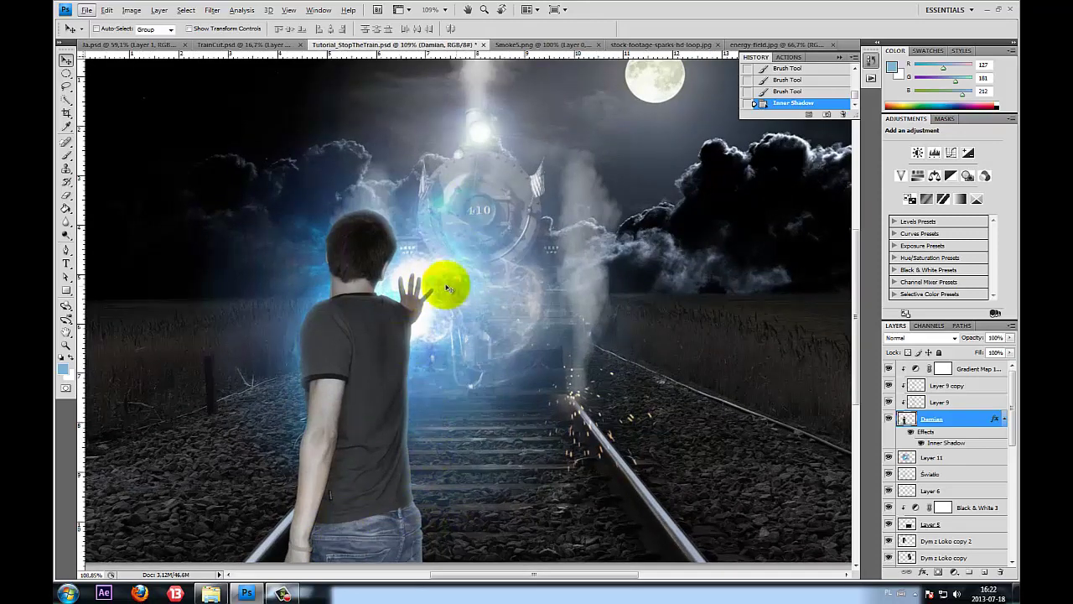
{"action": "scroll", "coordinate": [426, 293], "scroll_direction": "up", "scroll_amount": 2}
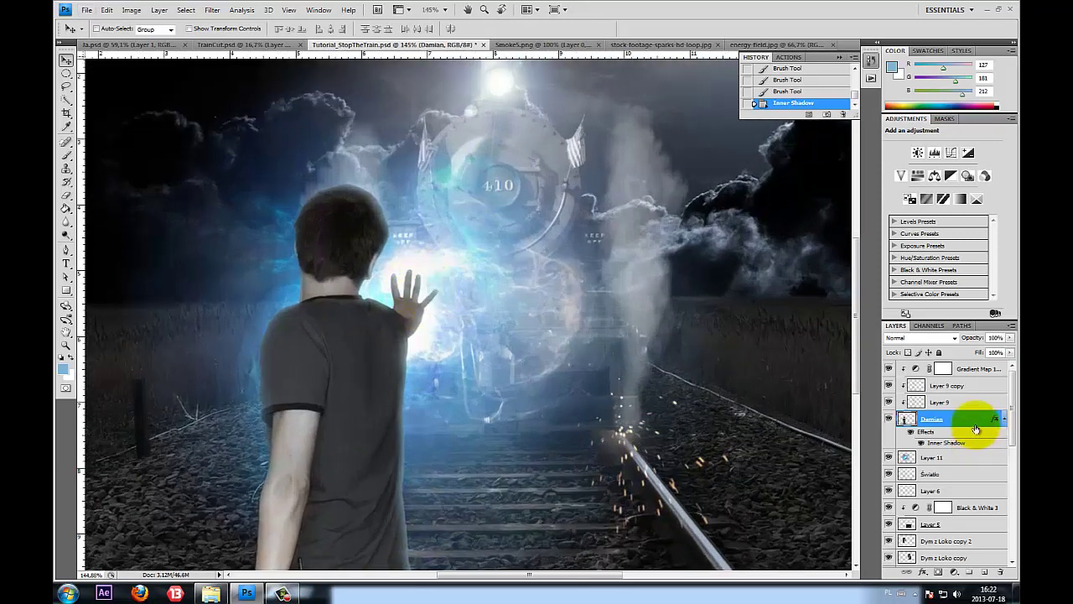
{"action": "left_click", "coordinate": [973, 369]}
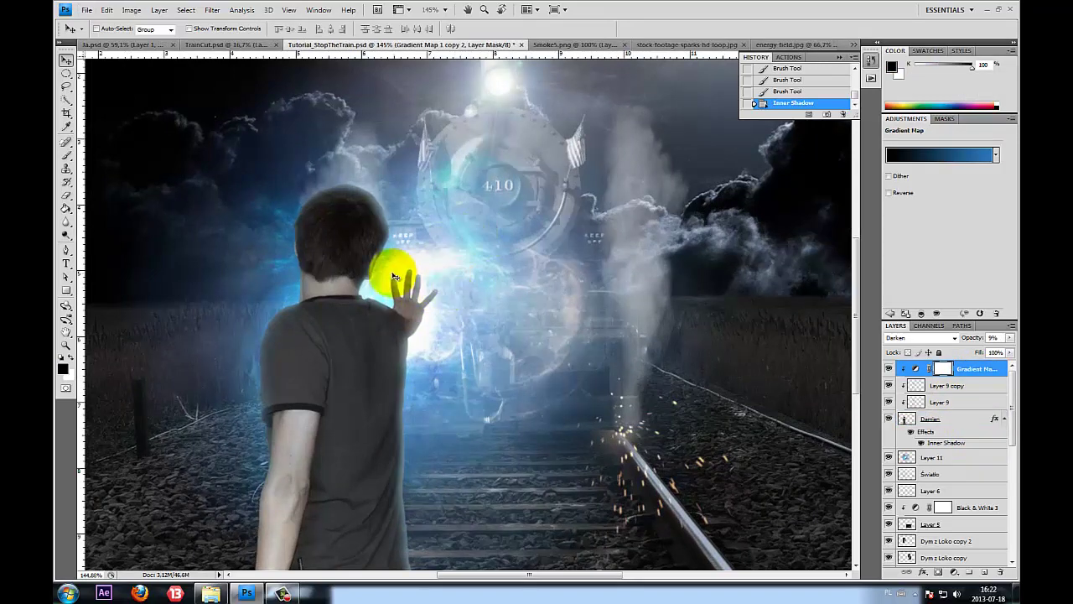
Add an empty Layer 12 at the top of the stack, above the gradient map
{"action": "scroll", "coordinate": [409, 281], "scroll_direction": "up", "scroll_amount": 2}
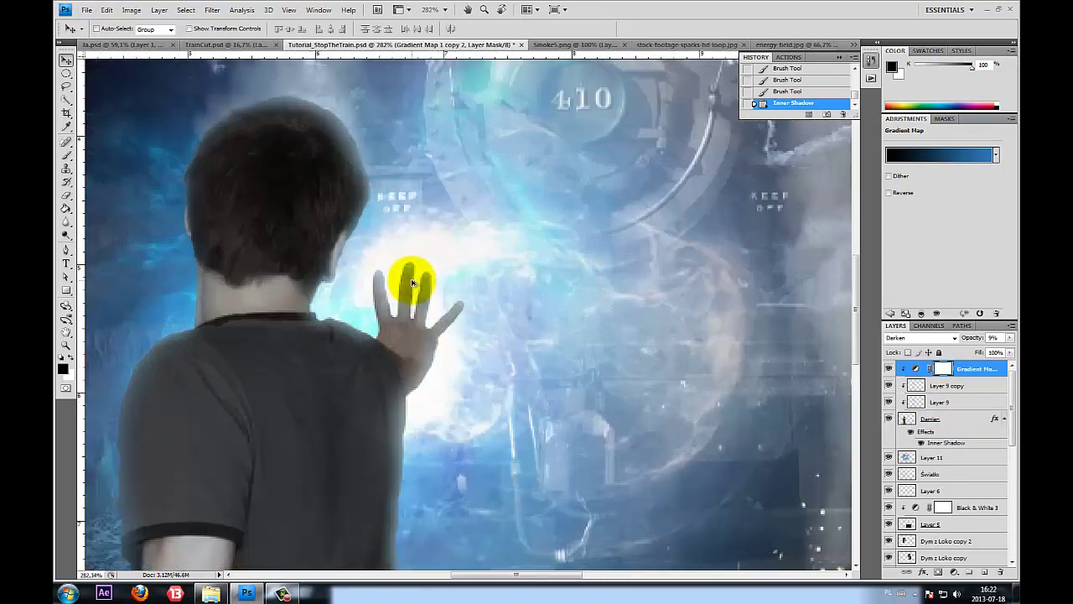
{"action": "scroll", "coordinate": [386, 326], "scroll_direction": "up", "scroll_amount": 1}
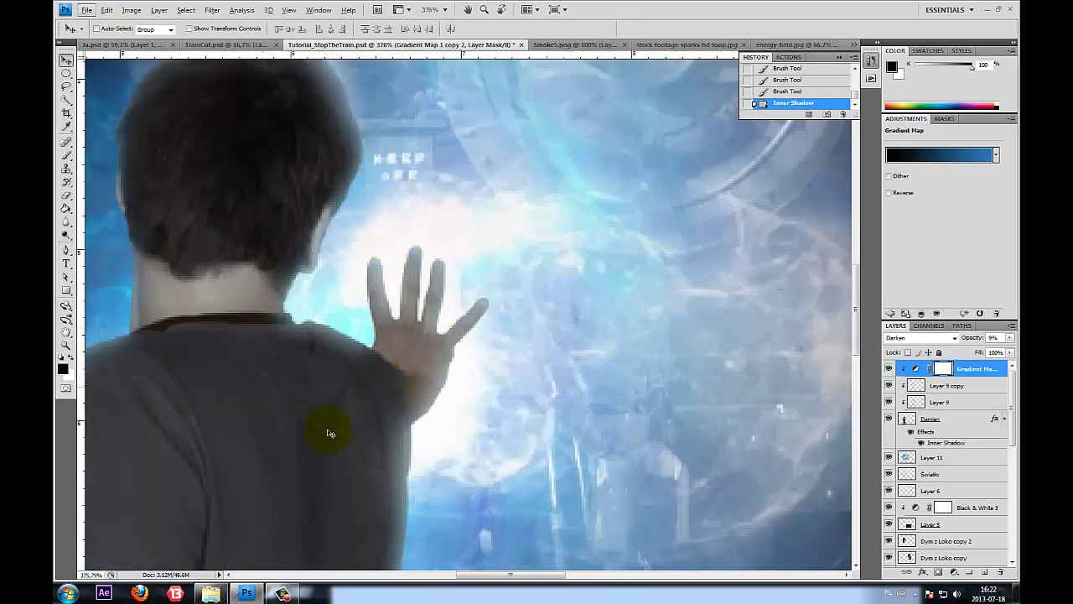
{"action": "scroll", "coordinate": [587, 243], "scroll_direction": "down", "scroll_amount": 1}
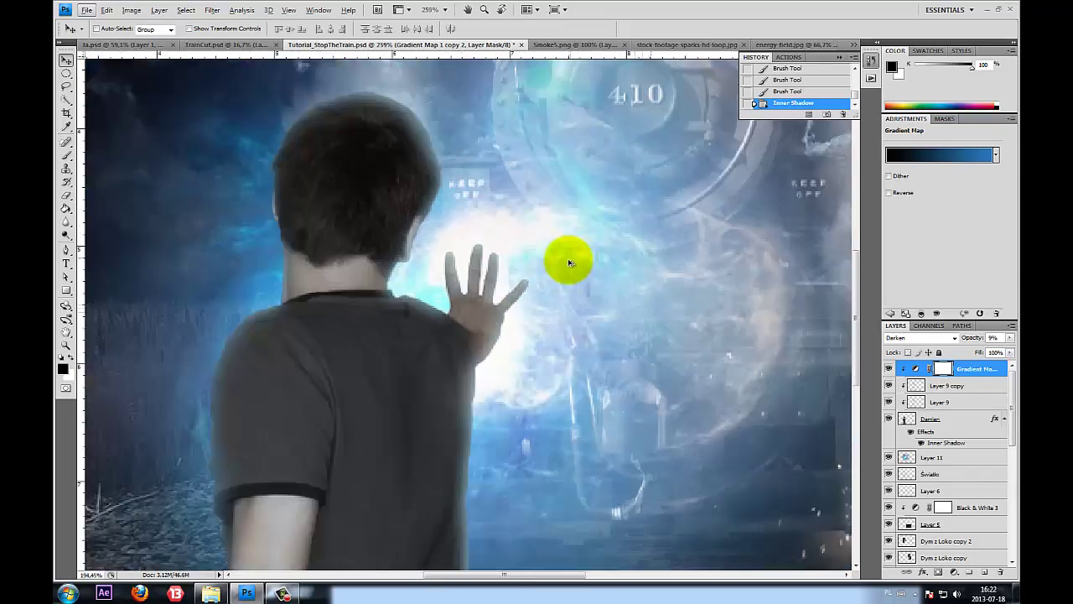
{"action": "scroll", "coordinate": [561, 260], "scroll_direction": "down", "scroll_amount": 1}
{"action": "scroll", "coordinate": [564, 252], "scroll_direction": "up", "scroll_amount": 1}
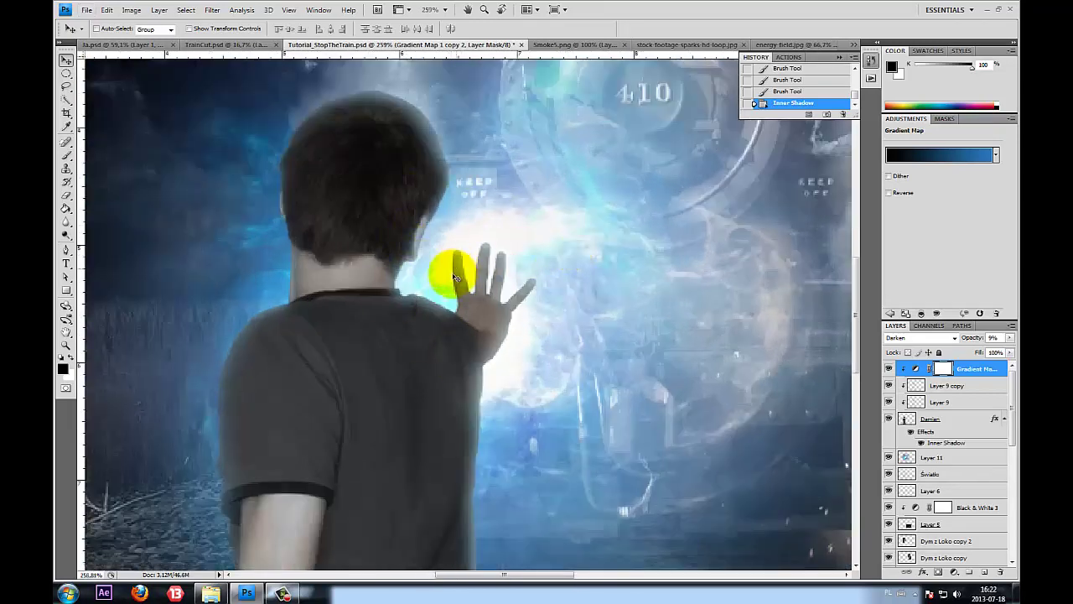
{"action": "left_click", "coordinate": [986, 572]}
{"action": "right_click", "coordinate": [942, 369]}
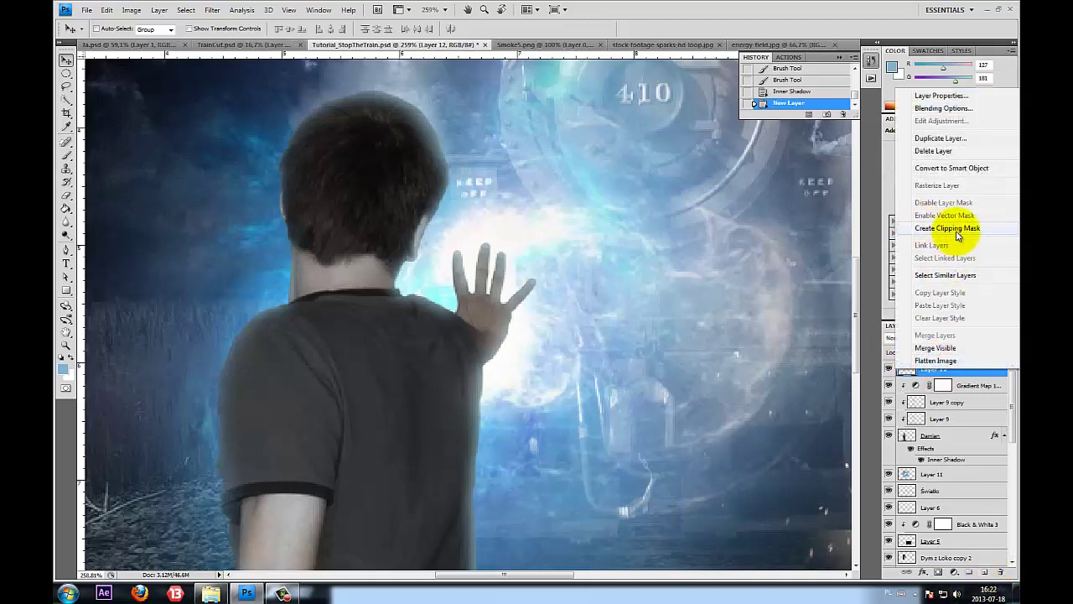
Clip Layer 12 to the layer below and paint soft blue light over the hand with a 191 px brush
{"action": "left_click", "coordinate": [958, 228]}
{"action": "left_click", "coordinate": [65, 157]}
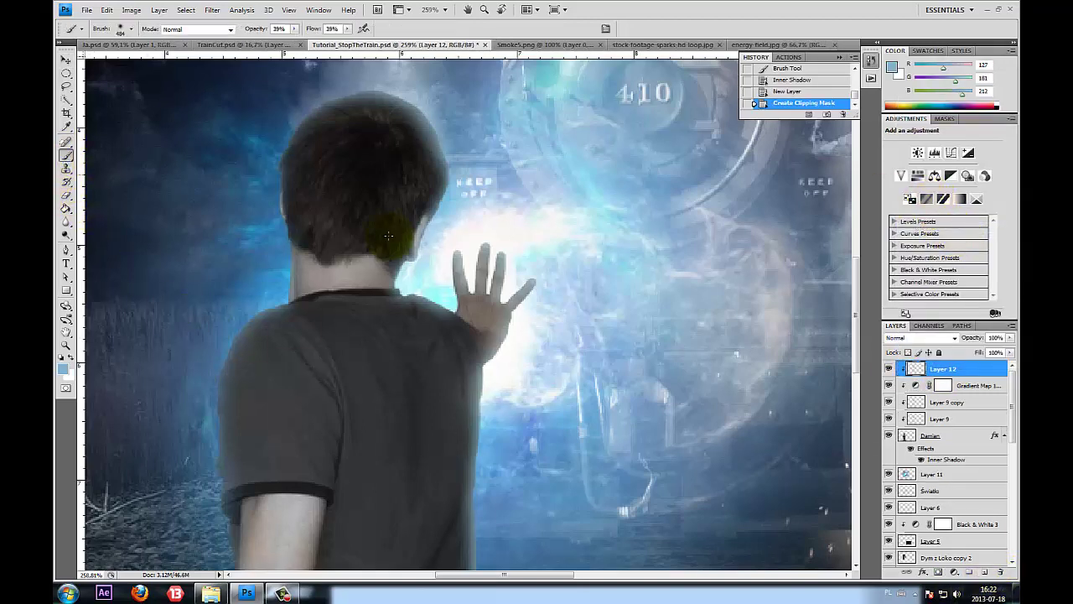
{"action": "left_click", "coordinate": [130, 29]}
{"action": "left_click_drag", "start_coordinate": [151, 62], "coordinate": [125, 62]}
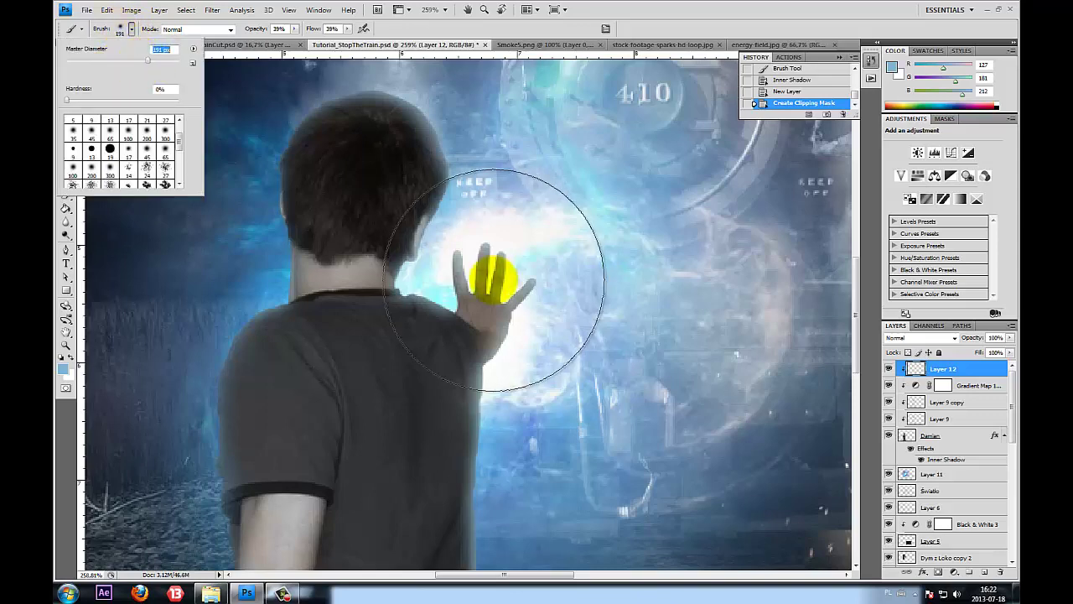
{"action": "left_click_drag", "start_coordinate": [492, 275], "coordinate": [503, 286]}
Set Layer 12 to Screen and paint more light around the glowing hand
{"action": "left_click", "coordinate": [890, 337]}
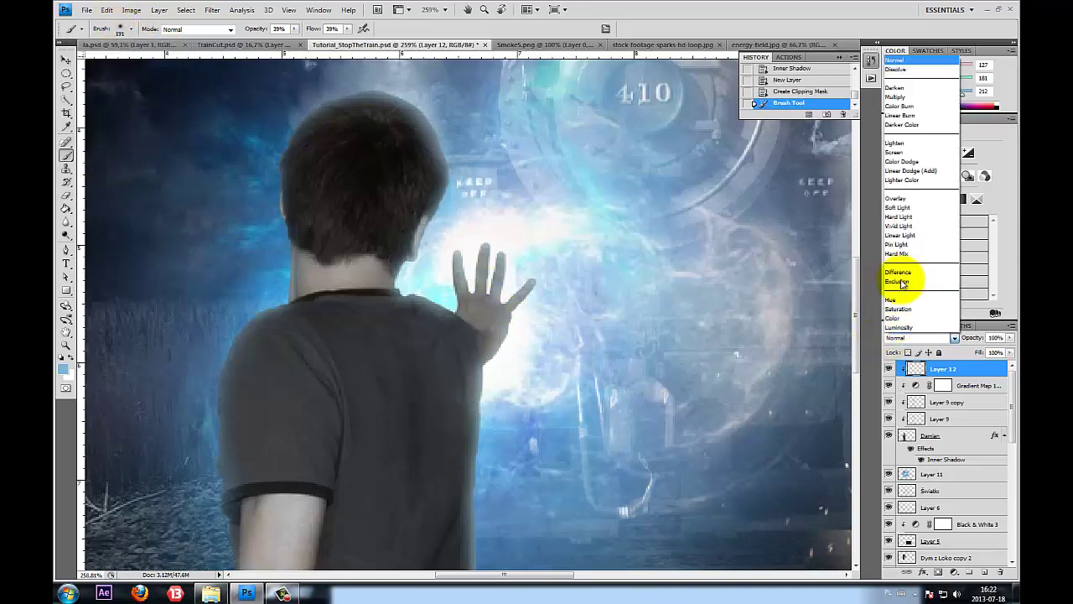
{"action": "left_click", "coordinate": [910, 156]}
{"action": "left_click", "coordinate": [495, 298]}
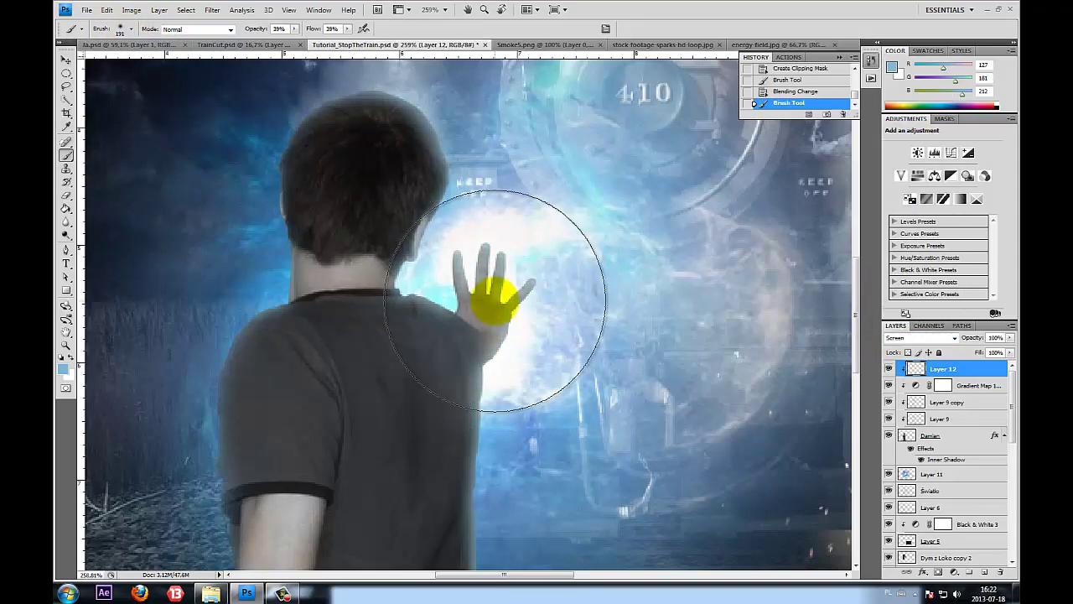
{"action": "left_click", "coordinate": [469, 319]}
{"action": "scroll", "coordinate": [175, 431], "scroll_direction": "down", "scroll_amount": 2}
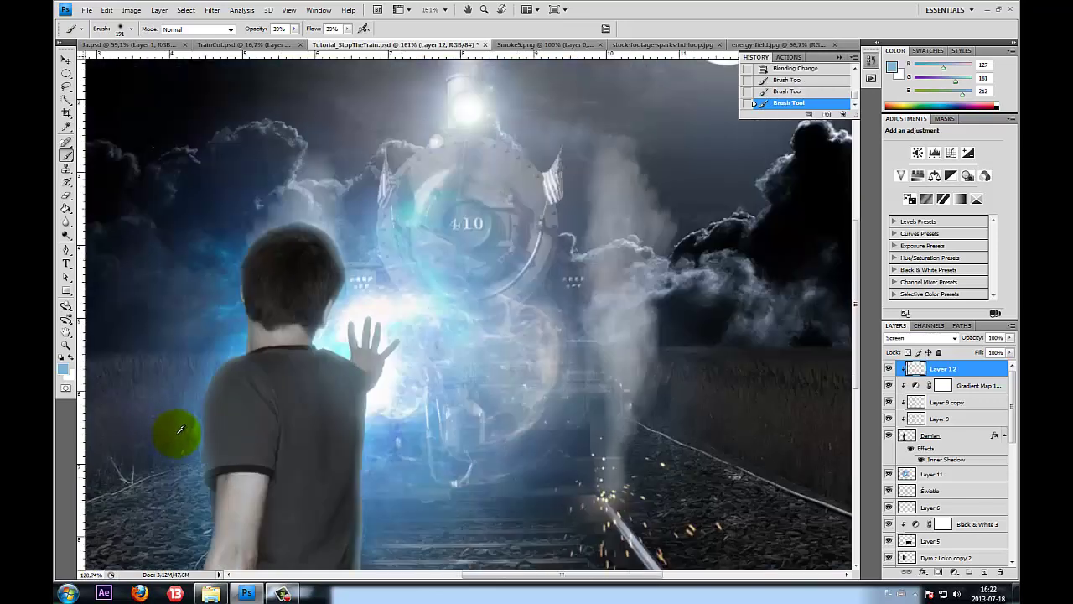
{"action": "scroll", "coordinate": [174, 431], "scroll_direction": "down", "scroll_amount": 1}
{"action": "scroll", "coordinate": [172, 431], "scroll_direction": "down", "scroll_amount": 1}
{"action": "scroll", "coordinate": [355, 336], "scroll_direction": "up", "scroll_amount": 2}
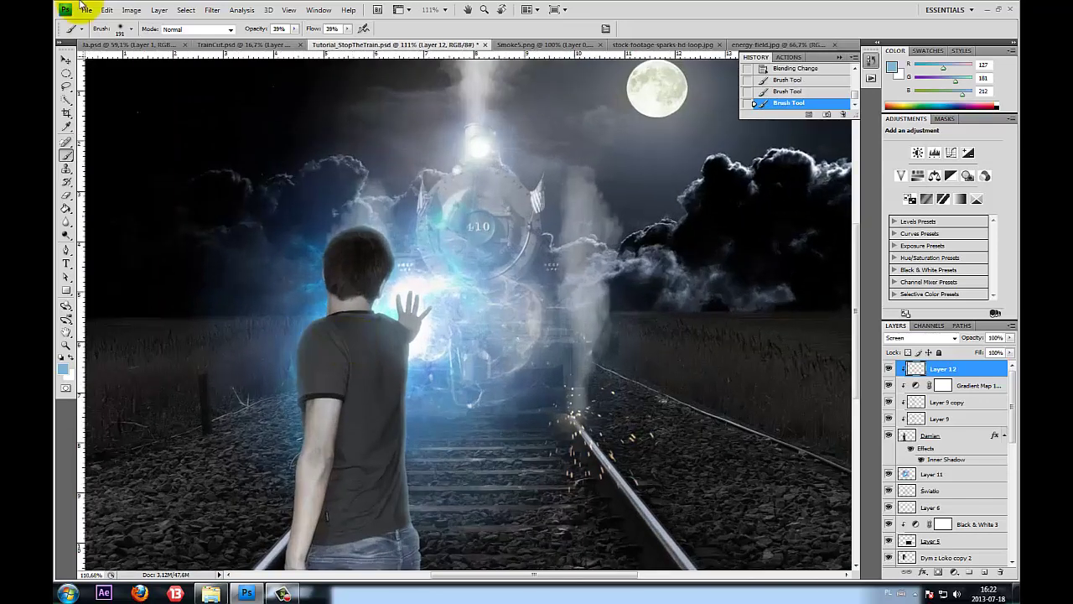
Paint a bright spot on the hand with a 64 px brush and add Layer 13 on top
{"action": "left_click", "coordinate": [125, 28]}
{"action": "left_click", "coordinate": [101, 60]}
{"action": "left_click", "coordinate": [420, 300]}
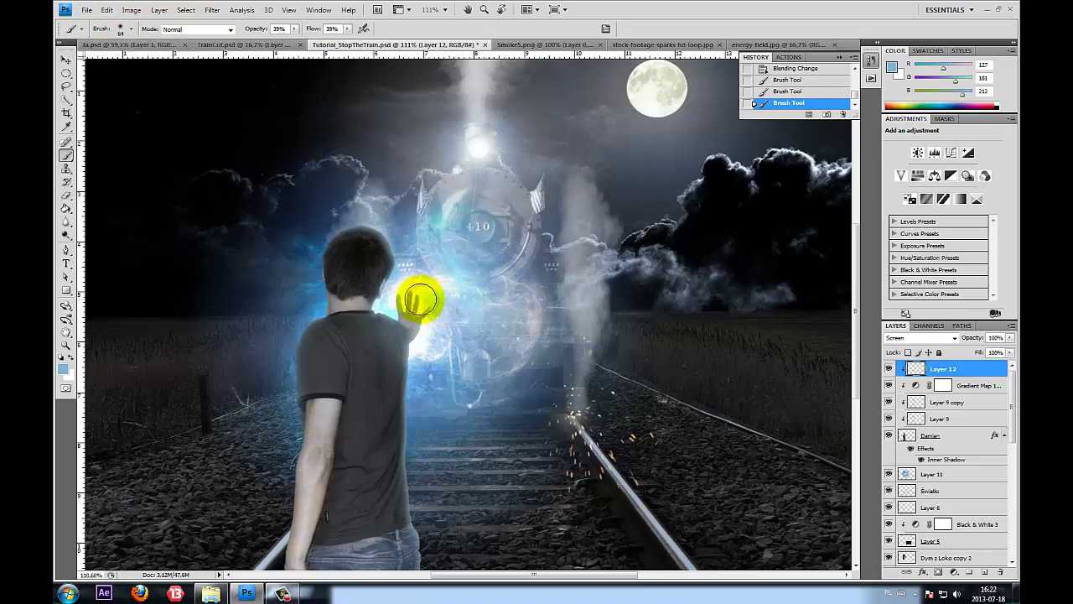
{"action": "mouse_move", "coordinate": [407, 306]}
{"action": "left_mouse_down"}
{"action": "mouse_move", "coordinate": [434, 319]}
{"action": "mouse_move", "coordinate": [420, 307]}
{"action": "left_mouse_up"}
{"action": "scroll", "coordinate": [173, 310], "scroll_direction": "down", "scroll_amount": 2}
{"action": "scroll", "coordinate": [174, 310], "scroll_direction": "down", "scroll_amount": 1}
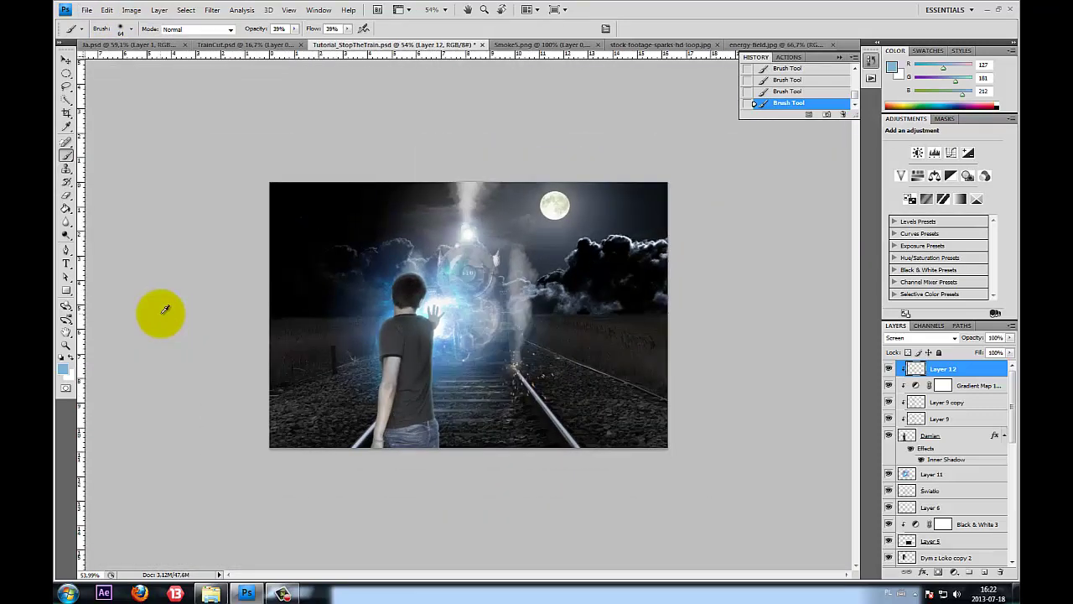
{"action": "scroll", "coordinate": [165, 310], "scroll_direction": "up", "scroll_amount": 1}
{"action": "scroll", "coordinate": [156, 448], "scroll_direction": "up", "scroll_amount": 1}
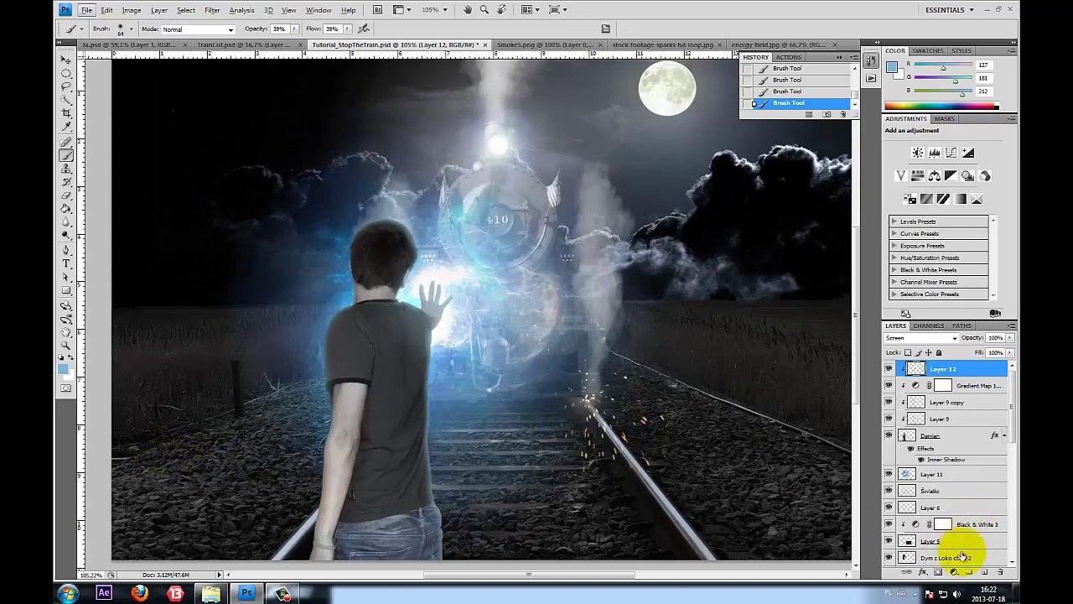
{"action": "left_click", "coordinate": [987, 571]}
Clip Layer 13 to the layer below, fill it with grey and set it to Overlay
{"action": "right_click", "coordinate": [985, 371]}
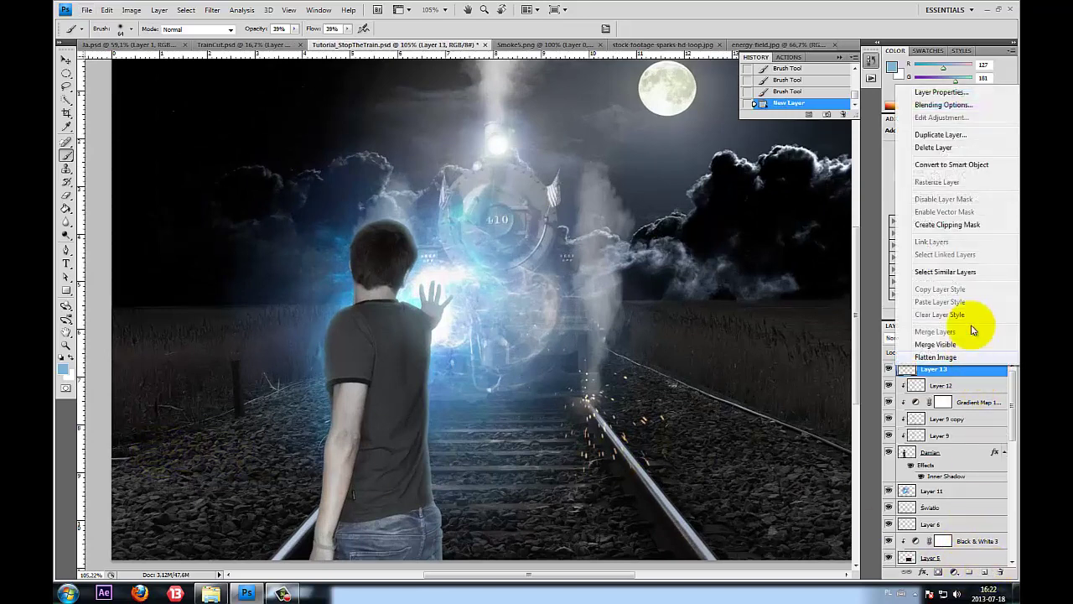
{"action": "left_click", "coordinate": [956, 221]}
{"action": "left_click", "coordinate": [110, 9]}
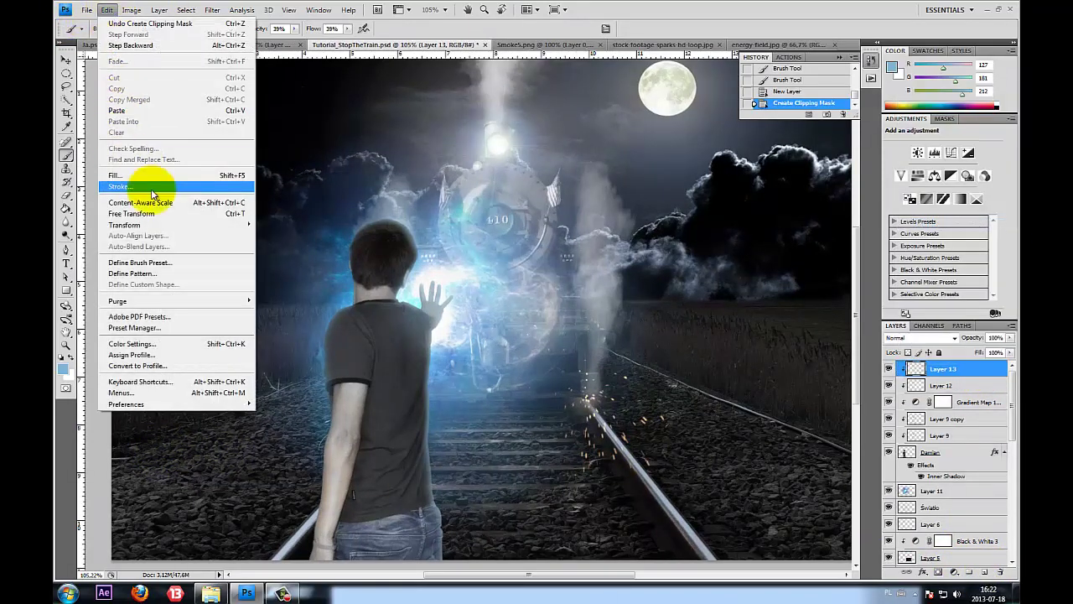
{"action": "left_click", "coordinate": [117, 176]}
{"action": "left_click", "coordinate": [604, 174]}
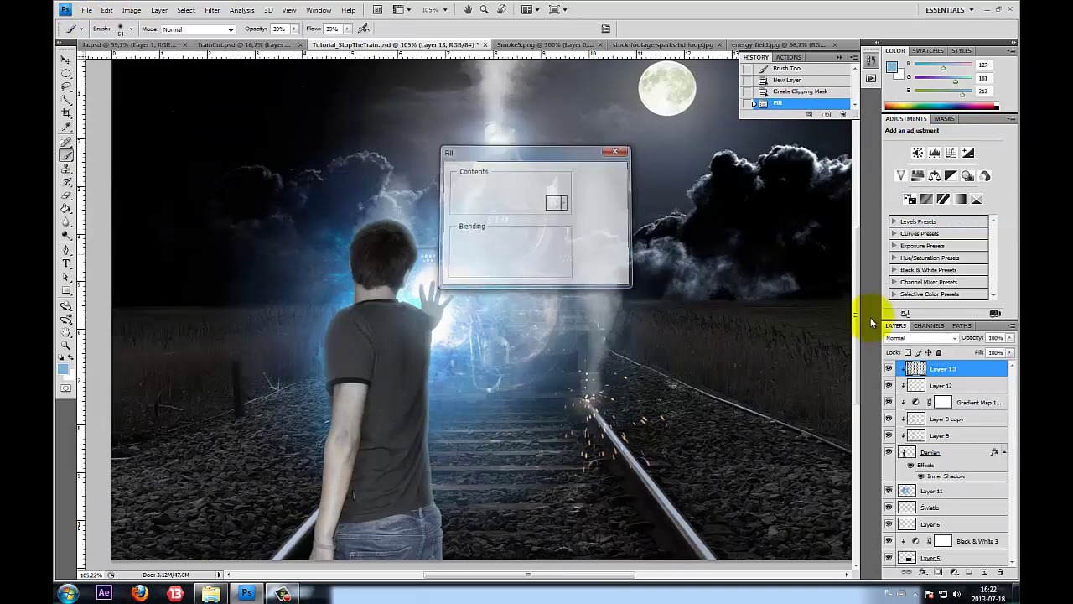
{"action": "left_click", "coordinate": [919, 338]}
{"action": "left_click", "coordinate": [894, 194]}
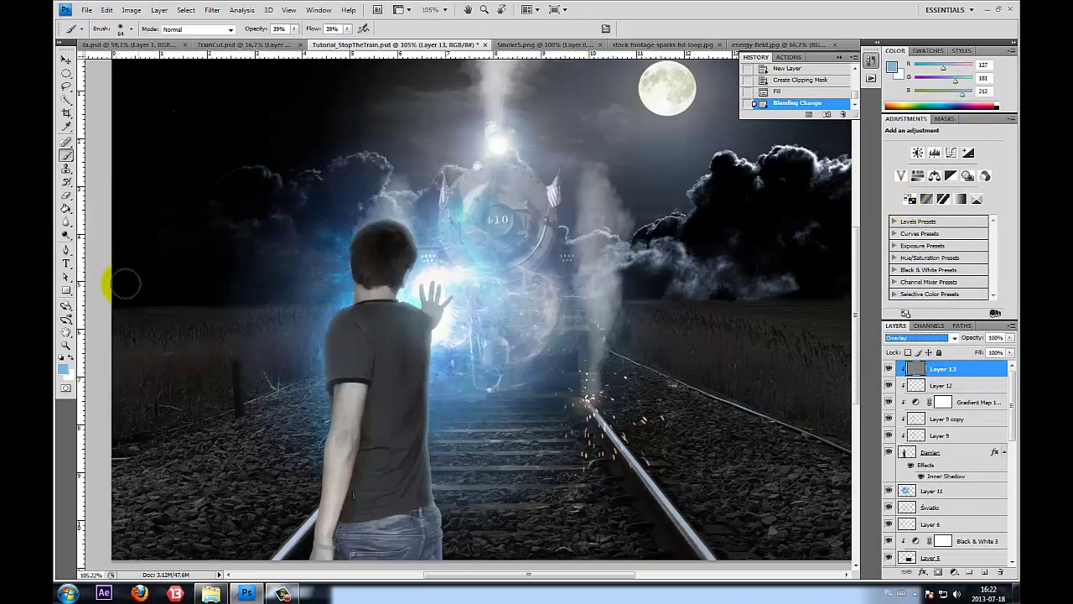
Select the Burn Tool with a 66 px brush
{"action": "left_click_drag", "start_coordinate": [67, 243], "coordinate": [96, 229]}
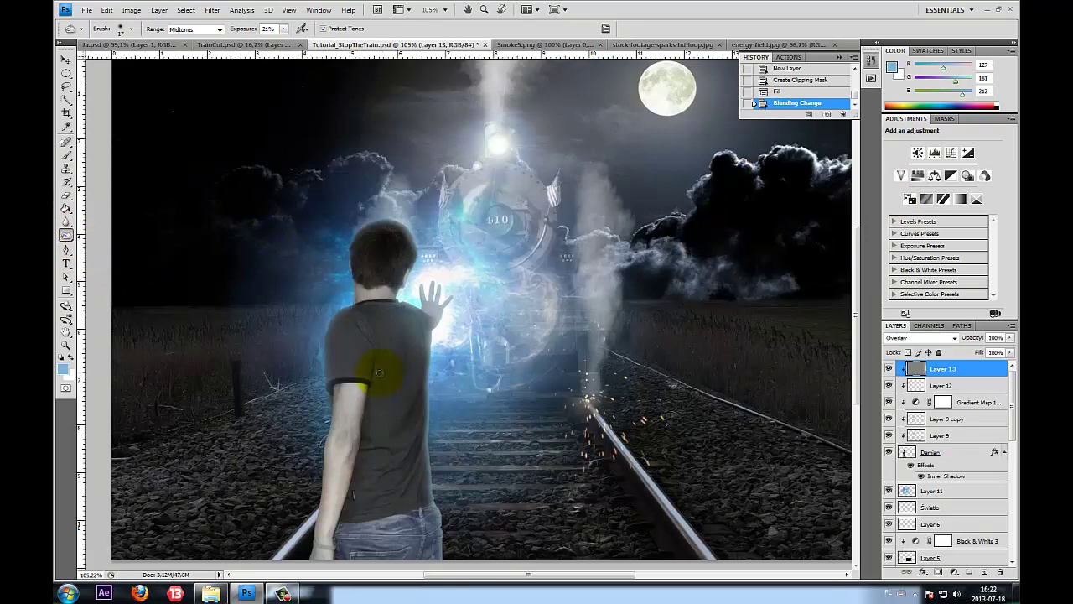
{"action": "scroll", "coordinate": [386, 373], "scroll_direction": "up", "scroll_amount": 2}
{"action": "scroll", "coordinate": [354, 443], "scroll_direction": "down", "scroll_amount": 2}
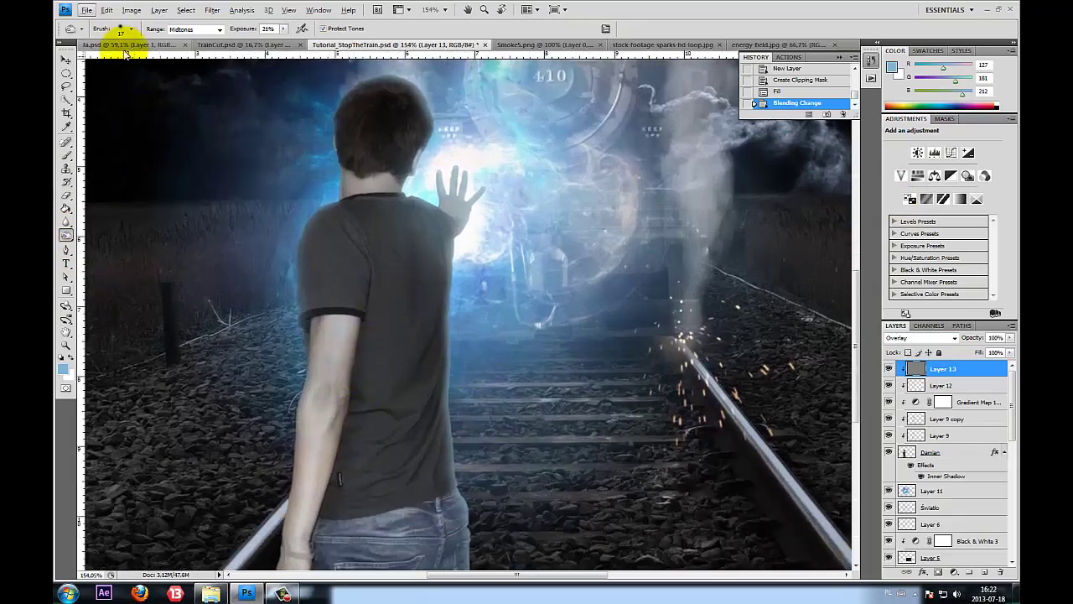
{"action": "left_click", "coordinate": [126, 30]}
{"action": "left_click_drag", "start_coordinate": [75, 61], "coordinate": [107, 59]}
{"action": "left_click", "coordinate": [463, 21]}
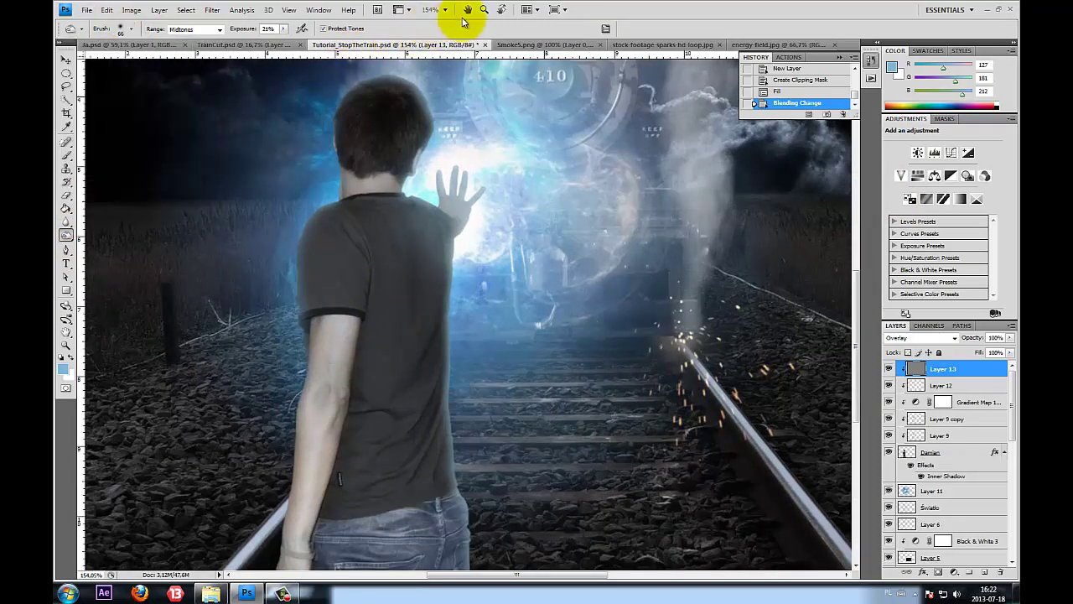
{"action": "scroll", "coordinate": [382, 411], "scroll_direction": "up", "scroll_amount": 1}
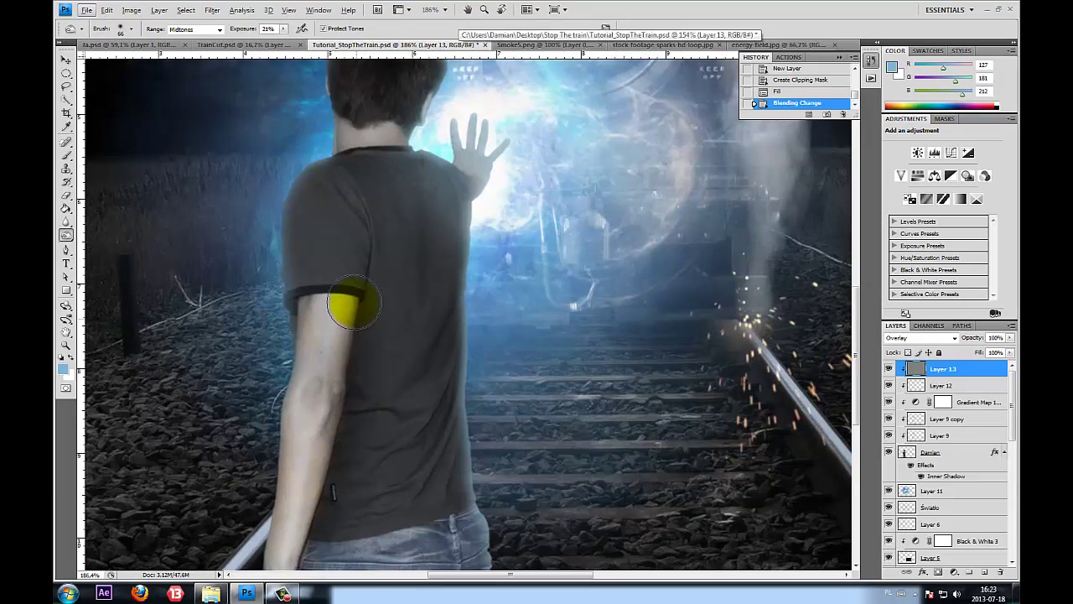
{"action": "scroll", "coordinate": [342, 443], "scroll_direction": "down", "scroll_amount": 2}
{"action": "scroll", "coordinate": [344, 336], "scroll_direction": "down", "scroll_amount": 1}
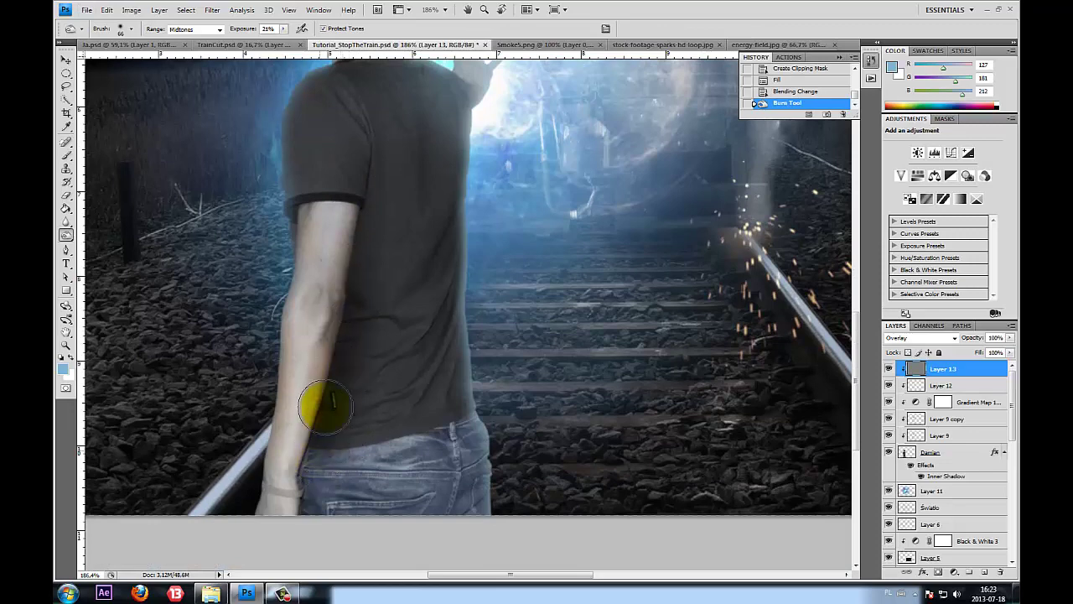
Burn the shading along the boy's arm and the shirt above his waistband
{"action": "left_click_drag", "start_coordinate": [326, 407], "coordinate": [334, 341]}
{"action": "scroll", "coordinate": [359, 132], "scroll_direction": "up", "scroll_amount": 1}
{"action": "scroll", "coordinate": [364, 119], "scroll_direction": "up", "scroll_amount": 1}
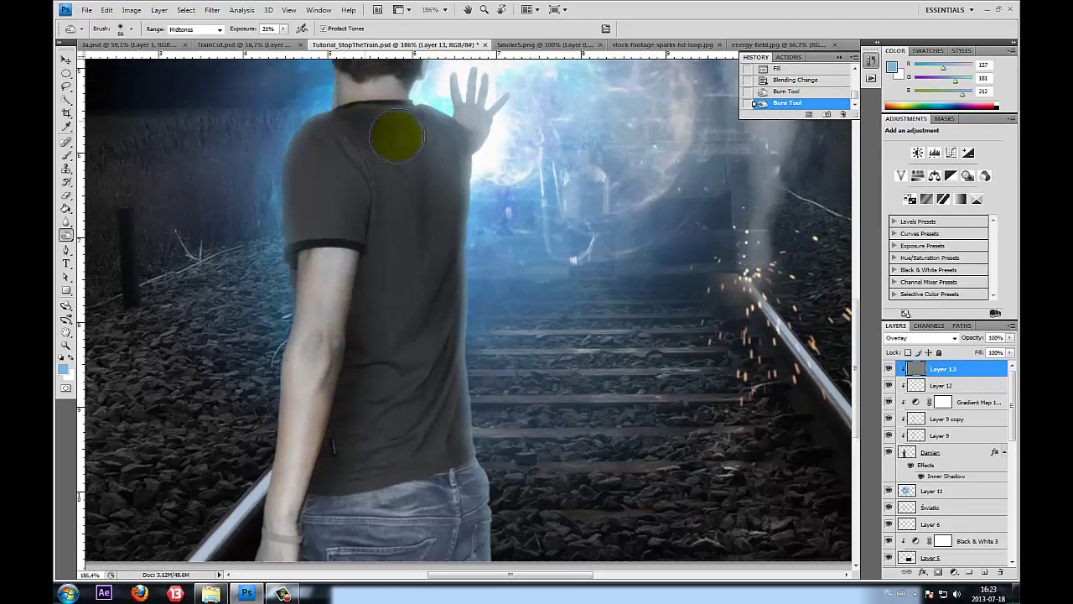
{"action": "scroll", "coordinate": [445, 523], "scroll_direction": "down", "scroll_amount": 1}
{"action": "scroll", "coordinate": [445, 532], "scroll_direction": "up", "scroll_amount": 1}
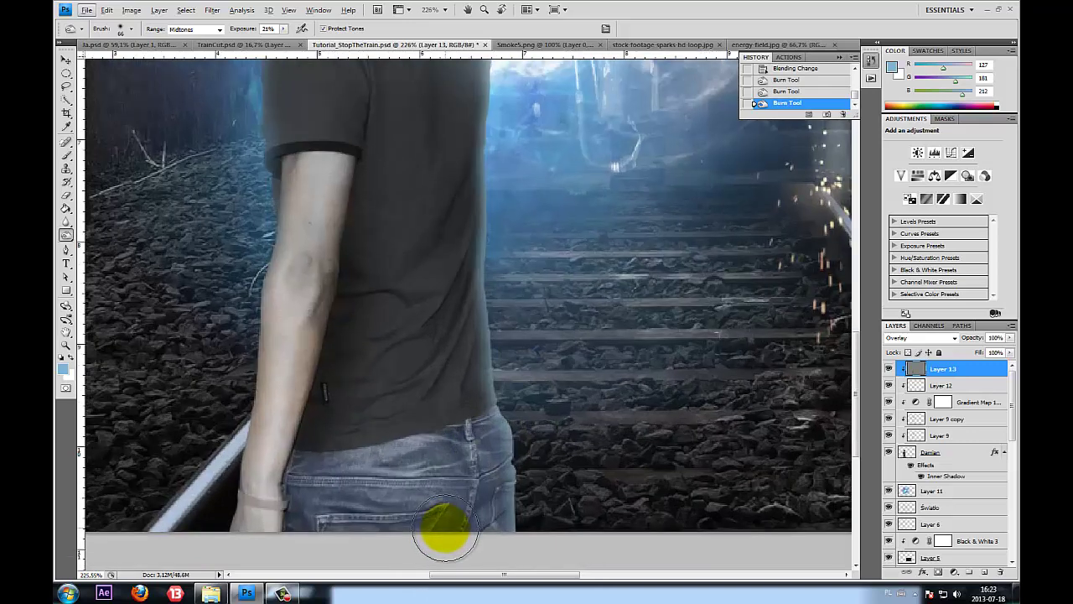
{"action": "scroll", "coordinate": [421, 532], "scroll_direction": "up", "scroll_amount": 1}
{"action": "scroll", "coordinate": [386, 478], "scroll_direction": "up", "scroll_amount": 1}
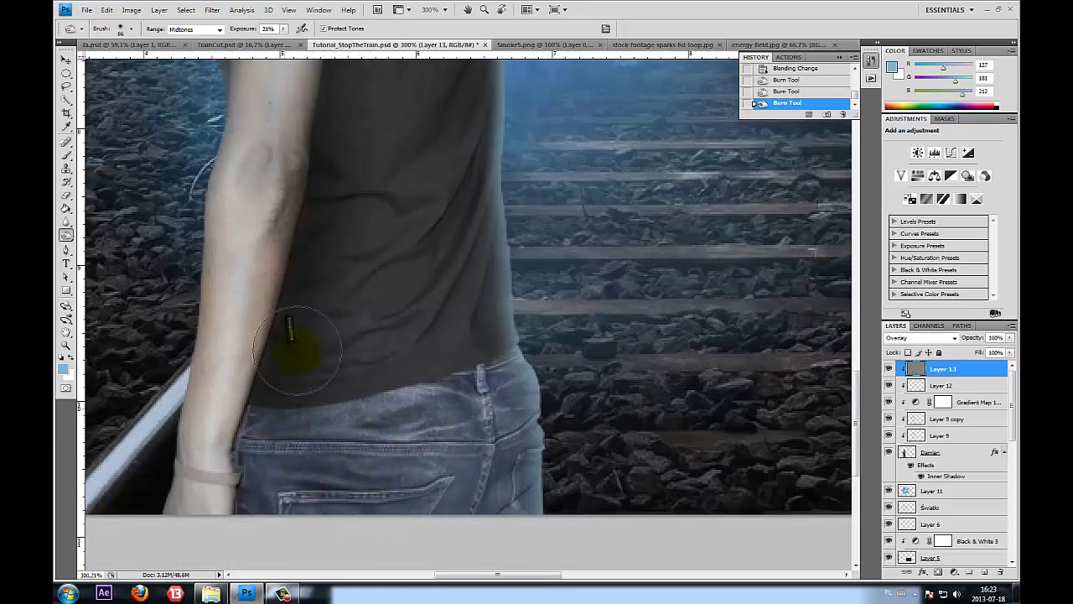
{"action": "left_click_drag", "start_coordinate": [298, 440], "coordinate": [335, 436]}
{"action": "scroll", "coordinate": [329, 411], "scroll_direction": "down", "scroll_amount": 2}
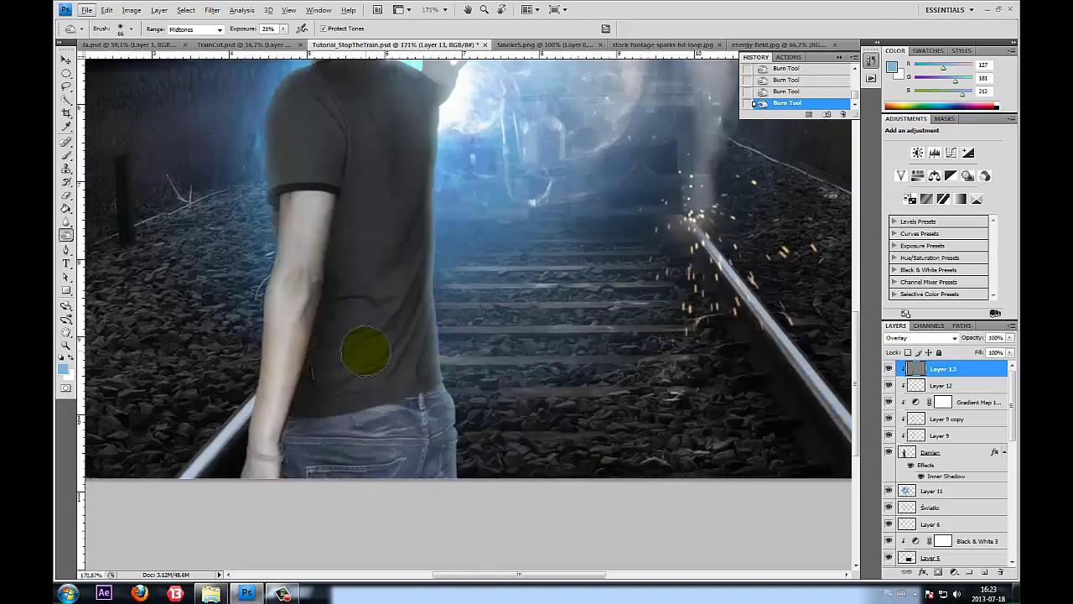
{"action": "scroll", "coordinate": [339, 322], "scroll_direction": "up", "scroll_amount": 1}
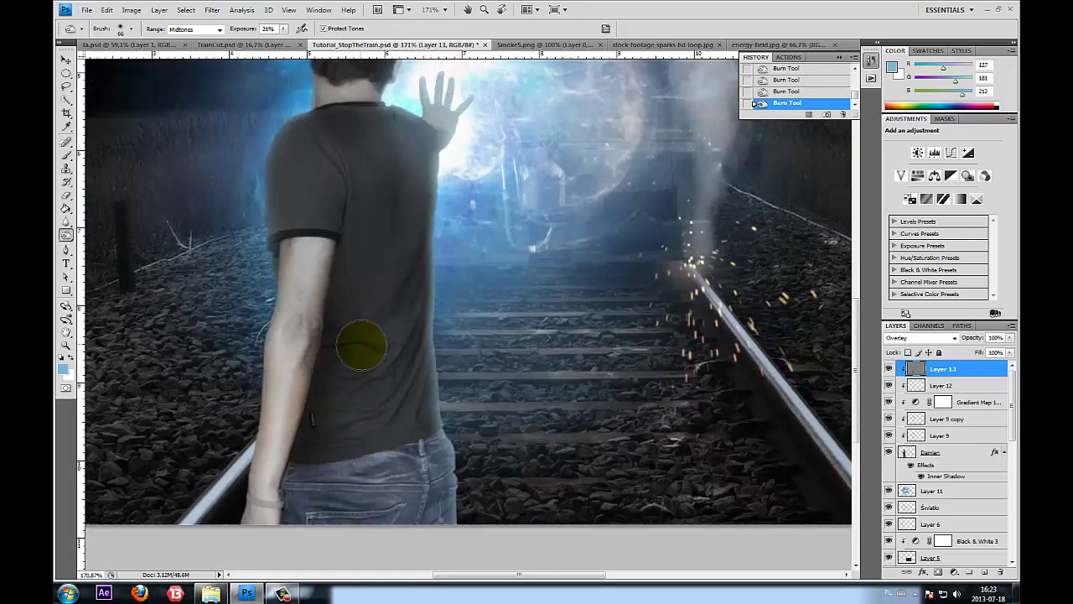
Switch to the Dodge Tool with a 119 px brush
{"action": "right_click", "coordinate": [78, 239]}
{"action": "left_click", "coordinate": [110, 233]}
{"action": "left_click", "coordinate": [126, 28]}
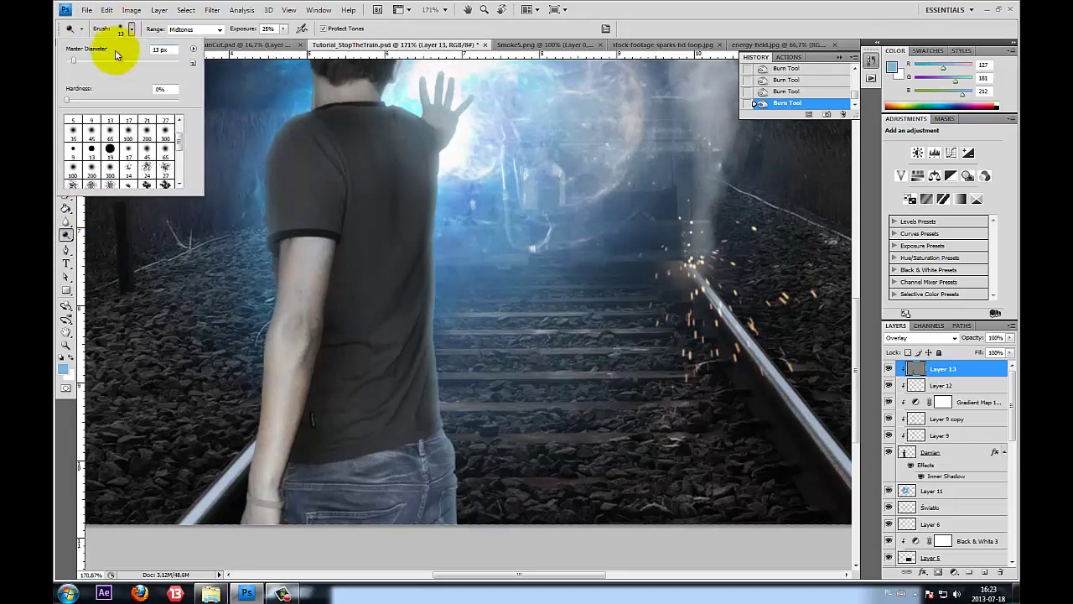
{"action": "left_click_drag", "start_coordinate": [117, 55], "coordinate": [352, 168]}
{"action": "key", "text": "Return"}
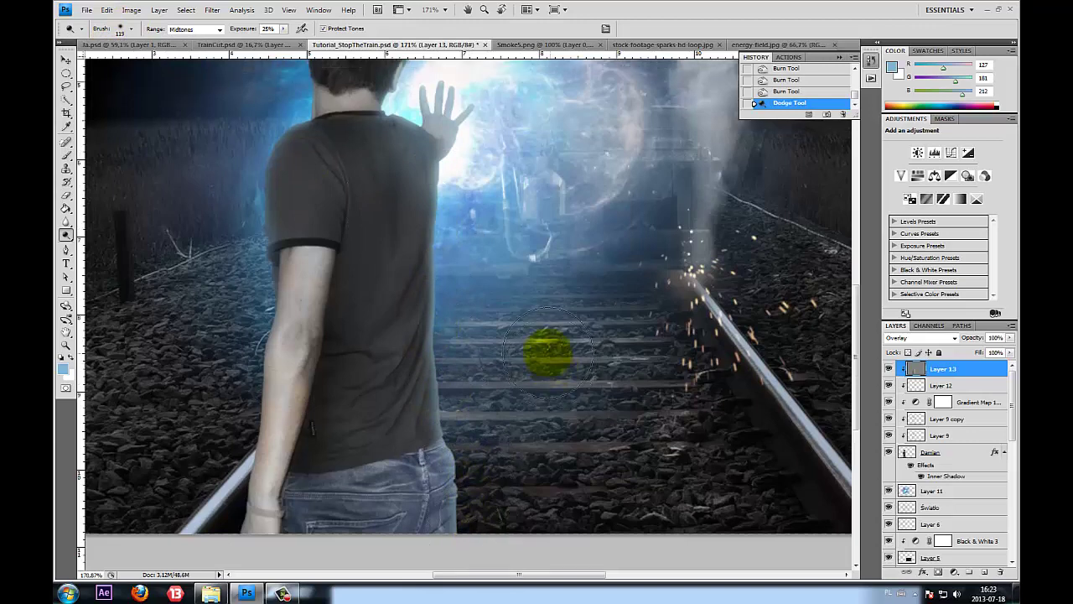
Brighten the glow around the raised hand, then toggle Layer 13 to compare
{"action": "scroll", "coordinate": [494, 294], "scroll_direction": "up", "scroll_amount": 3}
{"action": "mouse_move", "coordinate": [438, 240]}
{"action": "left_mouse_down"}
{"action": "mouse_move", "coordinate": [455, 209]}
{"action": "mouse_move", "coordinate": [421, 200]}
{"action": "left_mouse_up"}
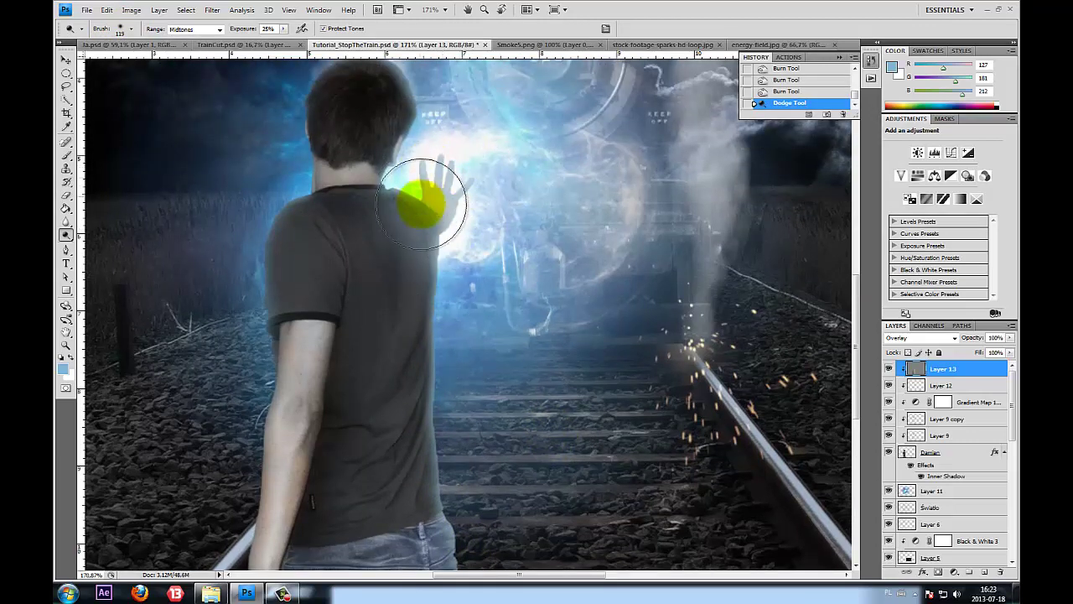
{"action": "scroll", "coordinate": [428, 205], "scroll_direction": "up", "scroll_amount": 1}
{"action": "mouse_move", "coordinate": [431, 108]}
{"action": "left_mouse_down"}
{"action": "mouse_move", "coordinate": [455, 210]}
{"action": "mouse_move", "coordinate": [423, 251]}
{"action": "left_mouse_up"}
{"action": "scroll", "coordinate": [455, 211], "scroll_direction": "up", "scroll_amount": 1}
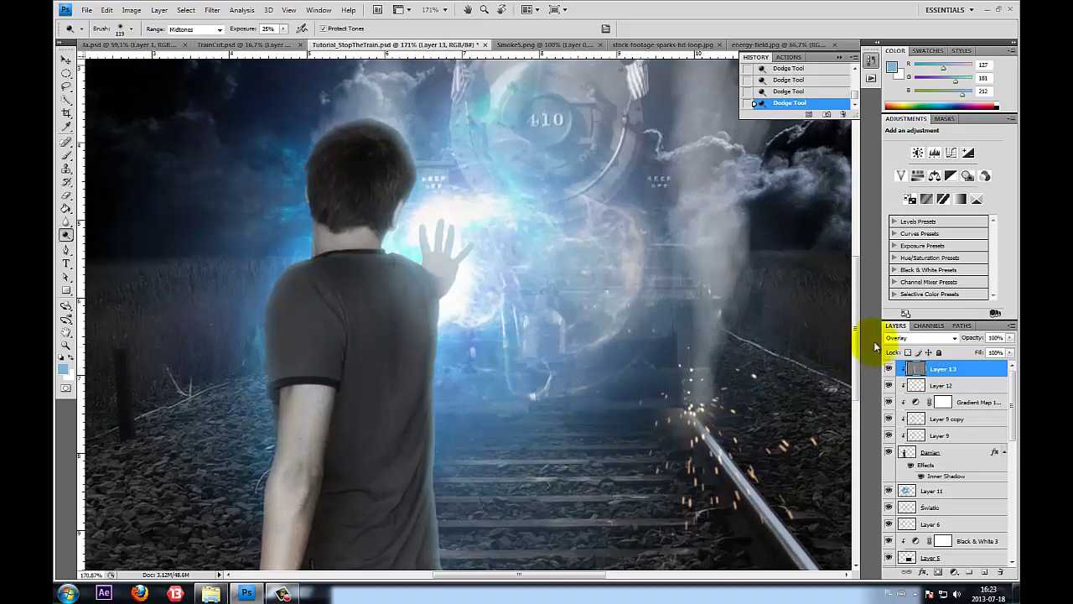
{"action": "left_click", "coordinate": [889, 369]}
{"action": "left_click", "coordinate": [889, 369]}
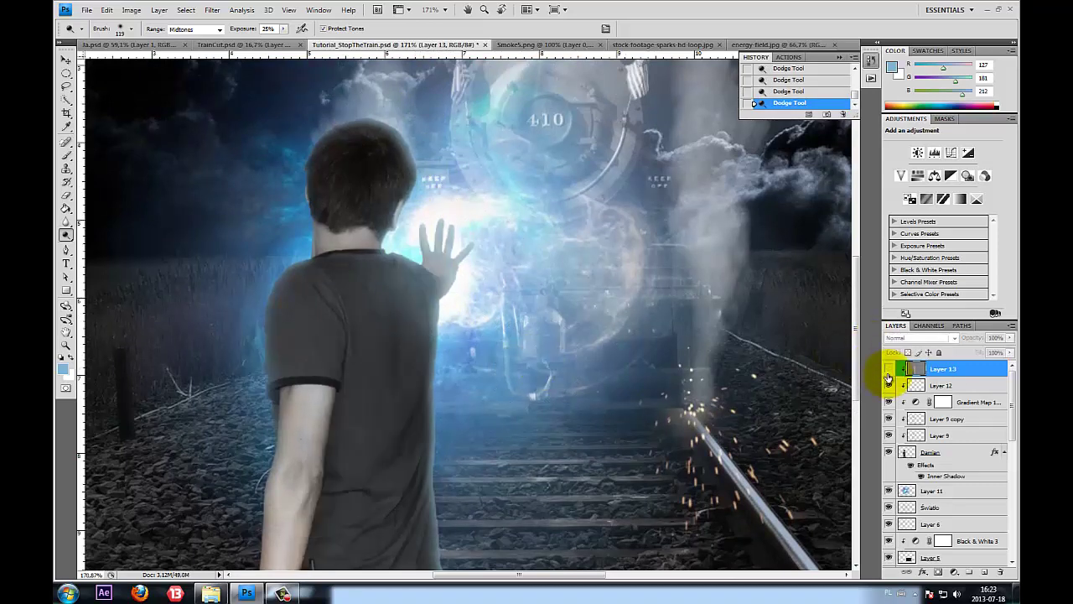
{"action": "key", "text": "ctrl+0"}
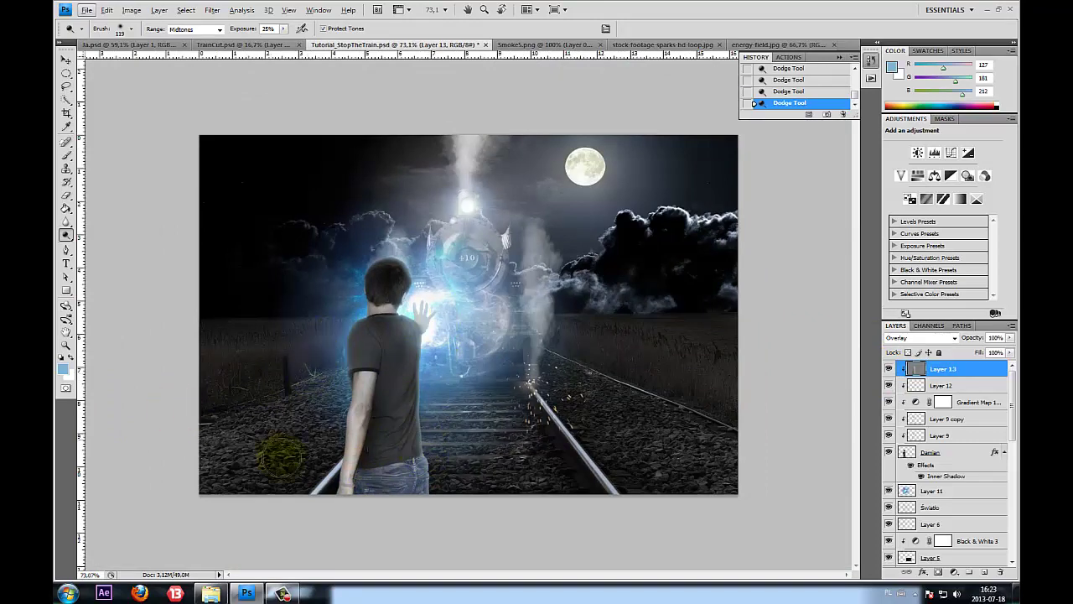
{"action": "key", "text": "ctrl+plus"}
{"action": "scroll", "coordinate": [249, 503], "scroll_direction": "up", "scroll_amount": 3}
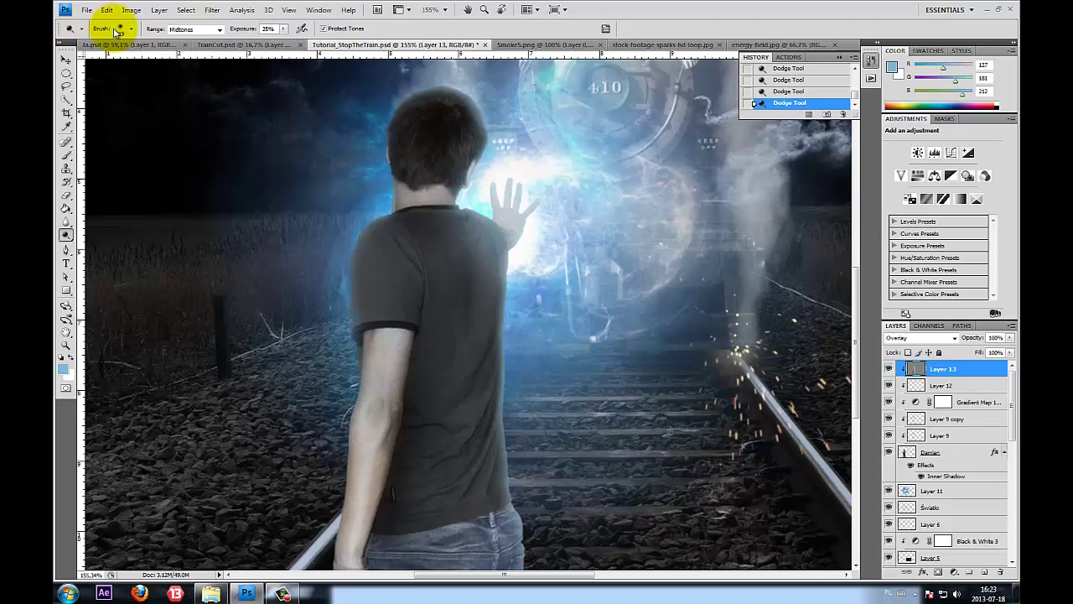
Burn the shirt near the boy's hand again and compare with Layer 13 hidden and shown
{"action": "right_click", "coordinate": [66, 234]}
{"action": "left_click", "coordinate": [94, 248]}
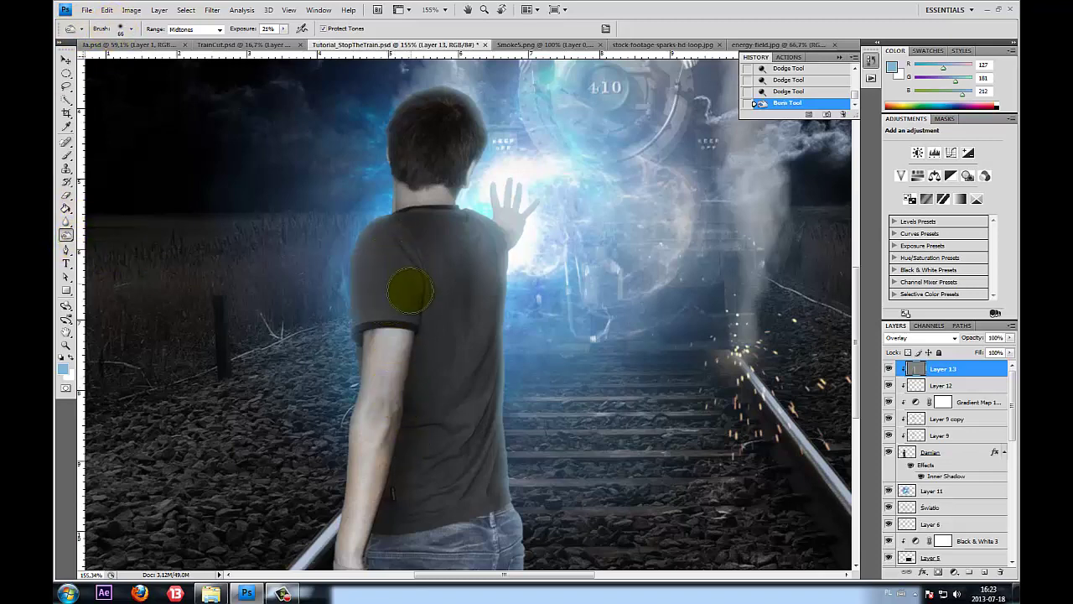
{"action": "scroll", "coordinate": [400, 409], "scroll_direction": "down", "scroll_amount": 3}
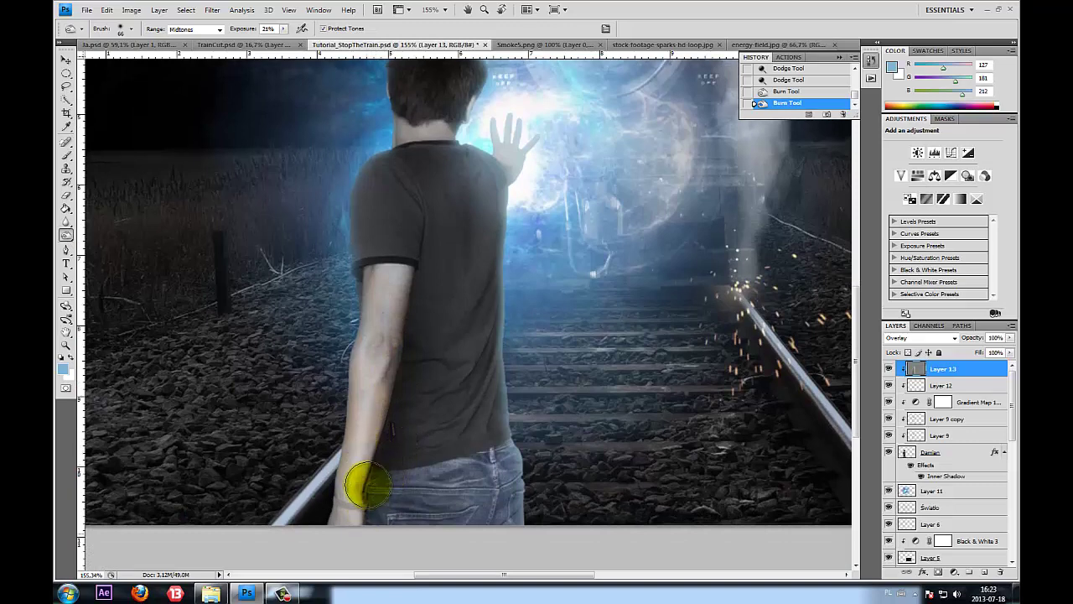
{"action": "left_click", "coordinate": [356, 506]}
{"action": "key", "text": "ctrl+0"}
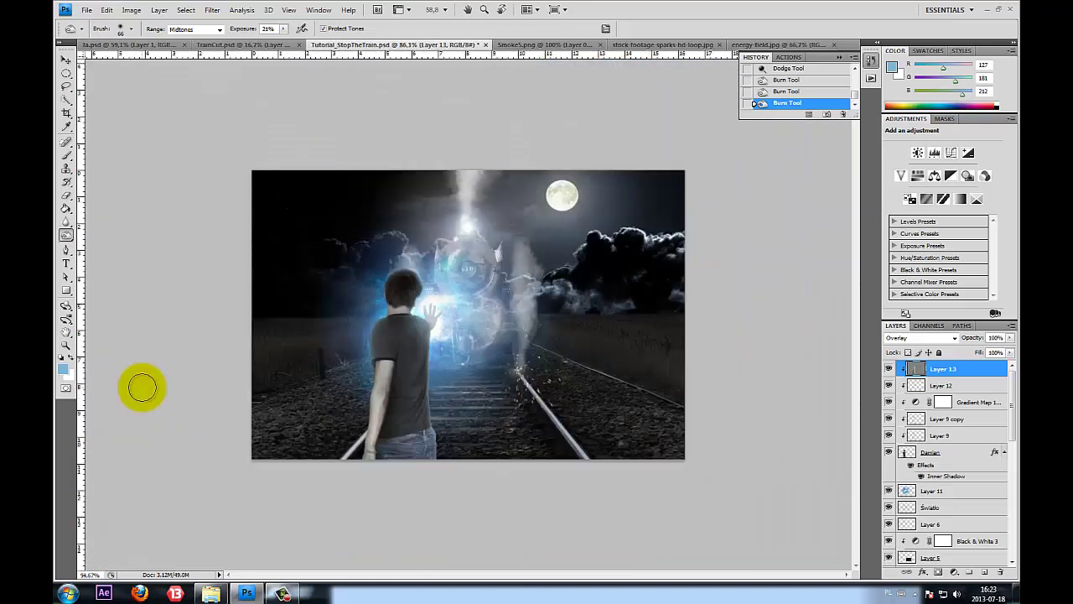
{"action": "key", "text": "ctrl+0"}
{"action": "left_click", "coordinate": [888, 369]}
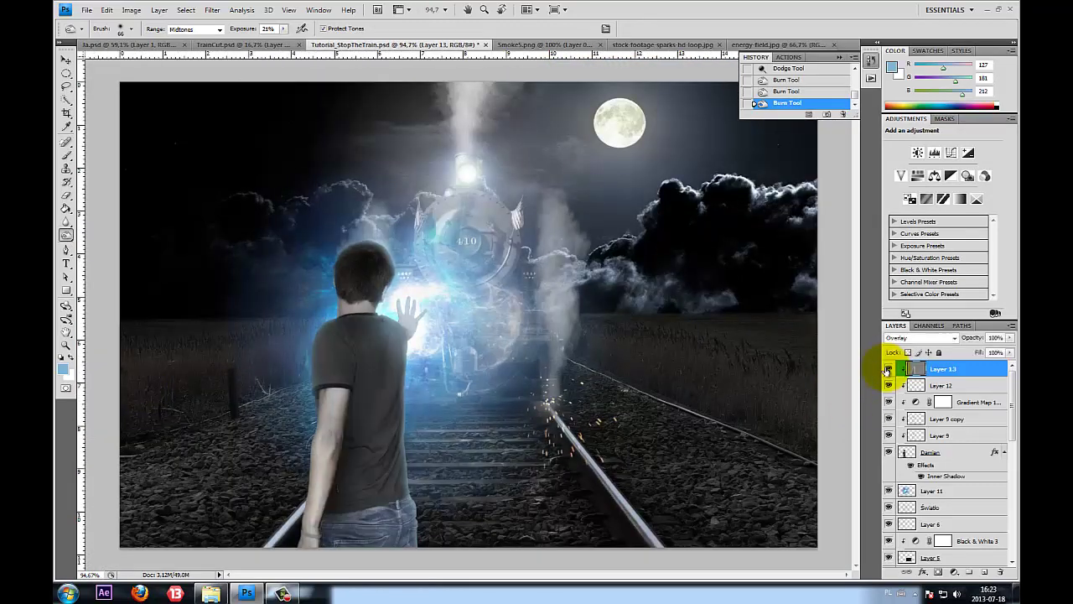
{"action": "left_click", "coordinate": [888, 369]}
{"action": "scroll", "coordinate": [438, 247], "scroll_direction": "down", "scroll_amount": 1}
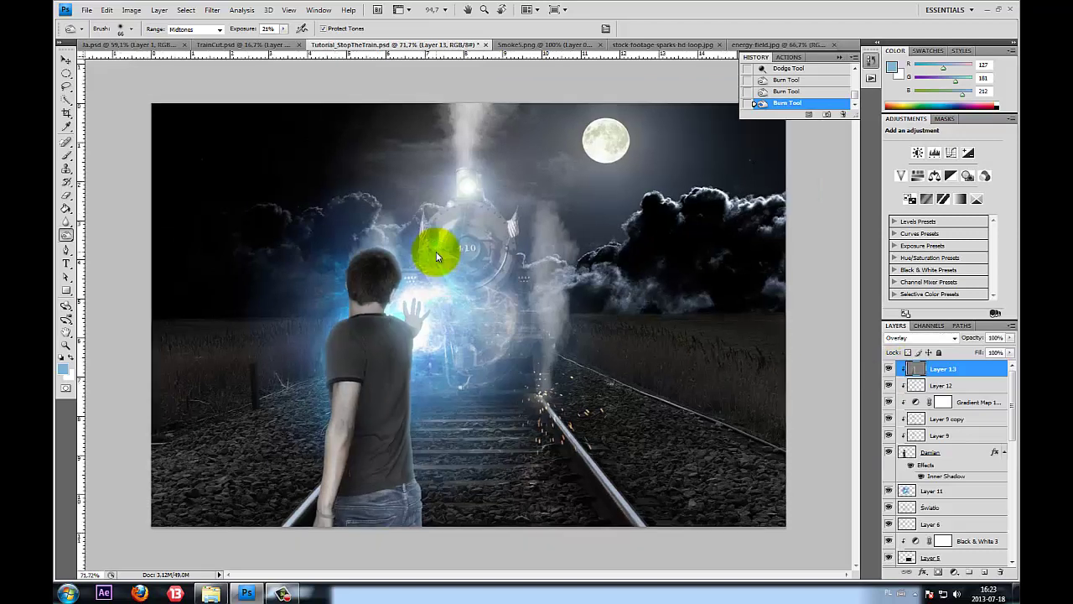
{"action": "scroll", "coordinate": [205, 229], "scroll_direction": "down", "scroll_amount": 1}
{"action": "scroll", "coordinate": [205, 229], "scroll_direction": "up", "scroll_amount": 1}
{"action": "scroll", "coordinate": [260, 191], "scroll_direction": "up", "scroll_amount": 1}
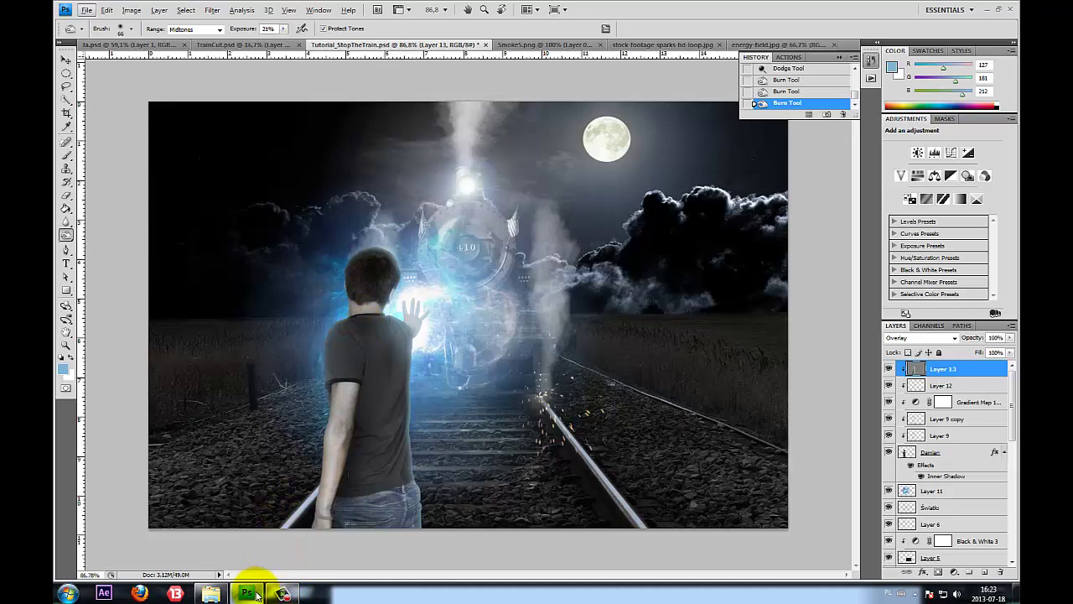
Preview the StopTheTrain image from the Stop The train folder in Photo Viewer, then close it
{"action": "left_click", "coordinate": [204, 595]}
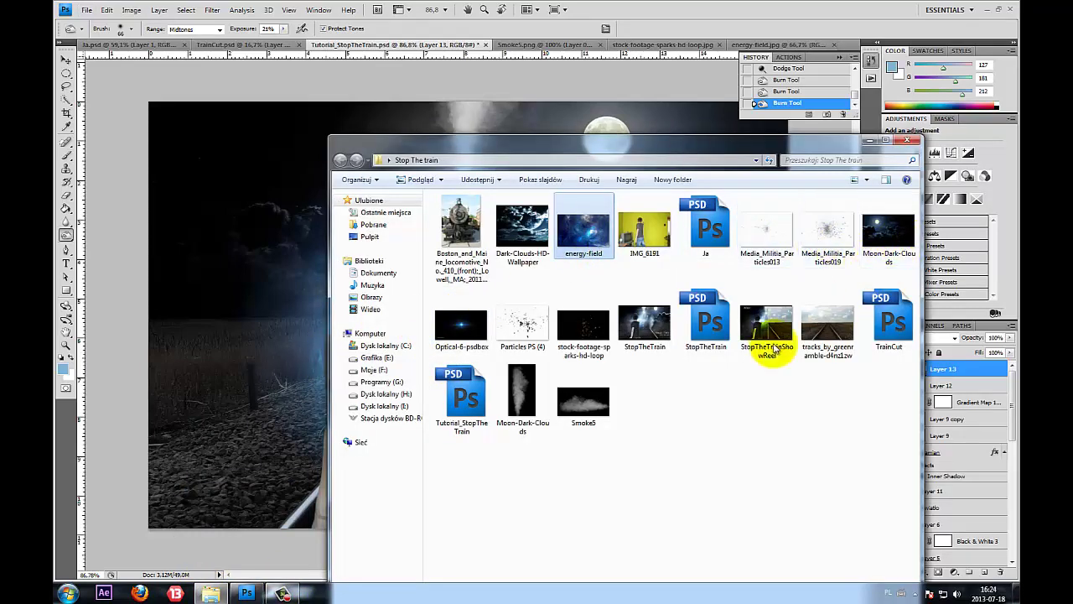
{"action": "double_click", "coordinate": [645, 323]}
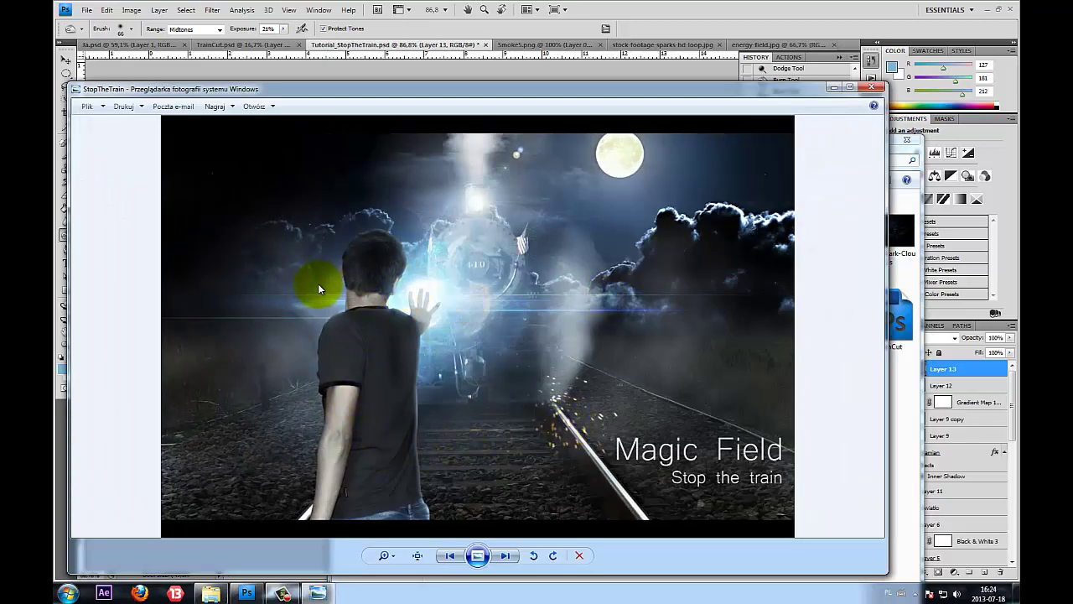
{"action": "left_click", "coordinate": [872, 88]}
Open Optical-6-psdbox.jpg from the project folder as a new Photoshop document
{"action": "left_click", "coordinate": [211, 594]}
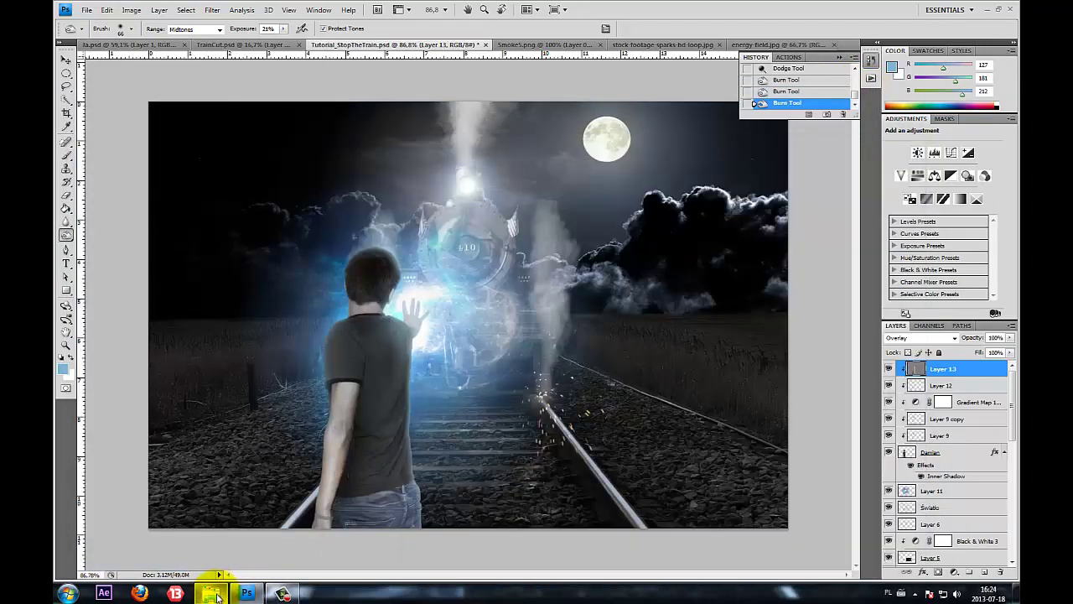
{"action": "mouse_move", "coordinate": [210, 593]}
{"action": "left_click", "coordinate": [240, 569]}
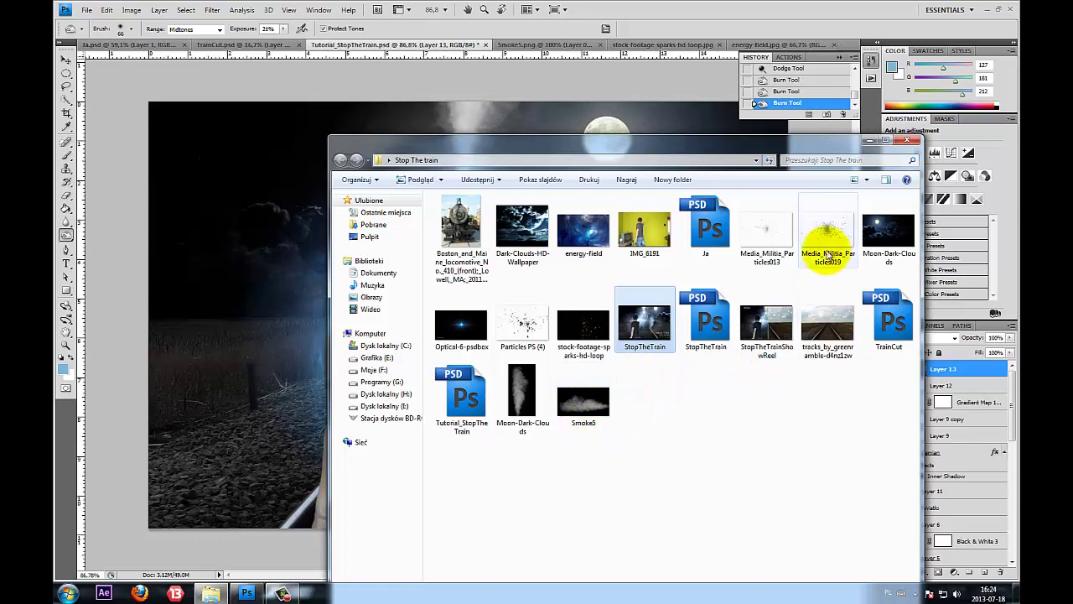
{"action": "left_click_drag", "start_coordinate": [462, 327], "coordinate": [88, 87]}
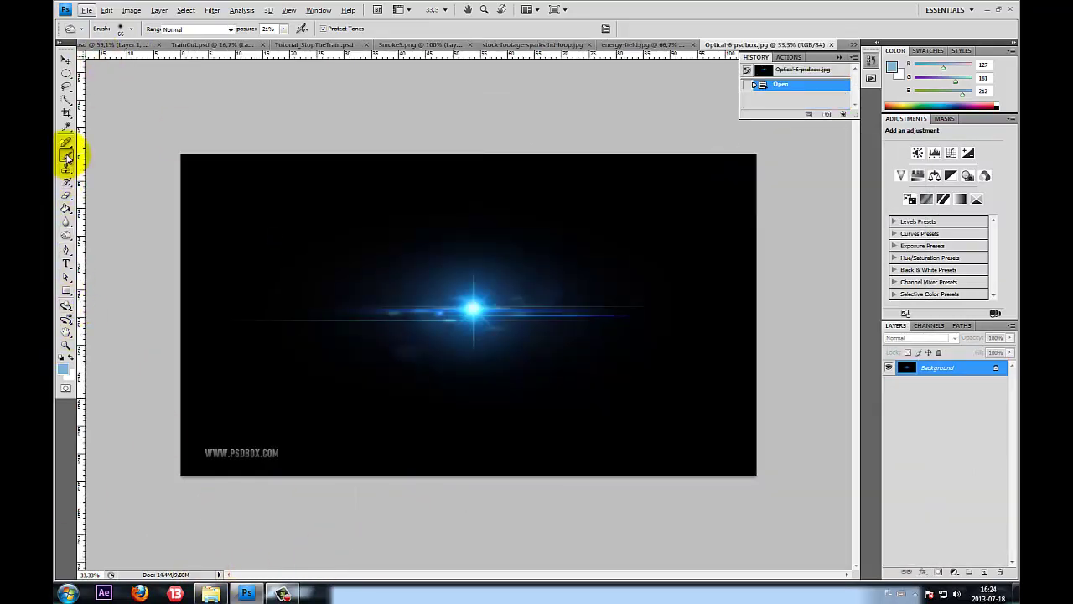
Set the foreground colour to black and select the Brush tool
{"action": "left_click", "coordinate": [63, 367]}
{"action": "left_click", "coordinate": [555, 375]}
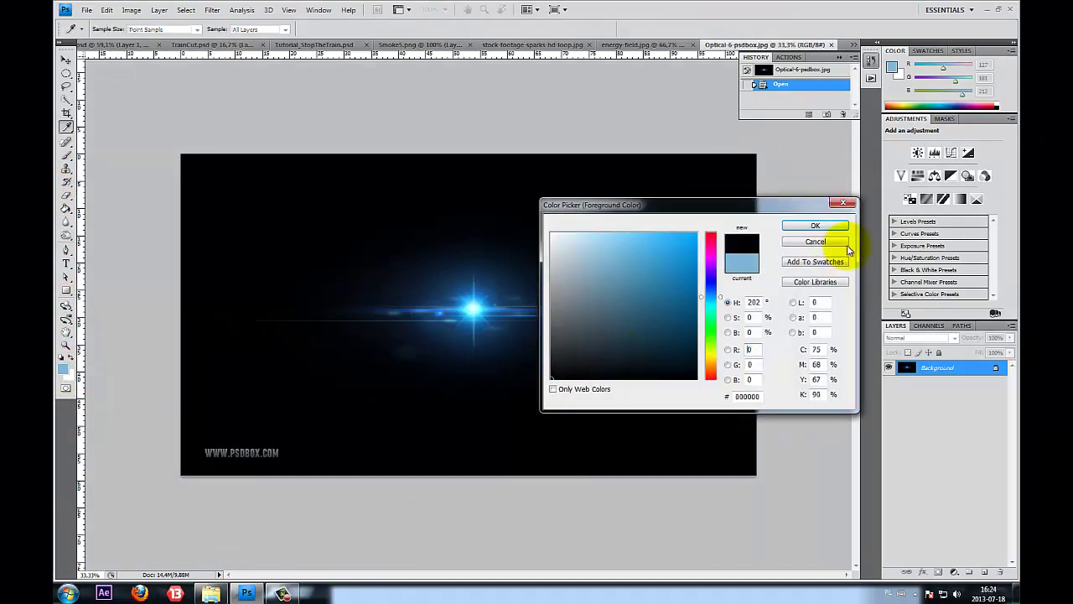
{"action": "key", "text": "b"}
{"action": "left_click", "coordinate": [815, 226]}
{"action": "key", "text": "ctrl+0"}
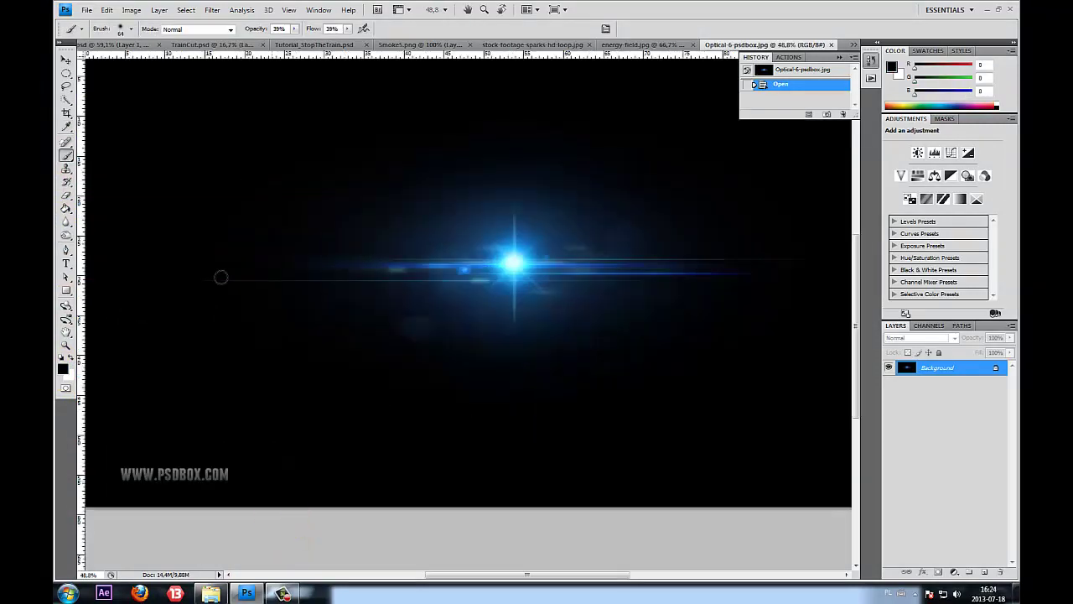
{"action": "left_click", "coordinate": [288, 9]}
{"action": "left_click", "coordinate": [285, 11]}
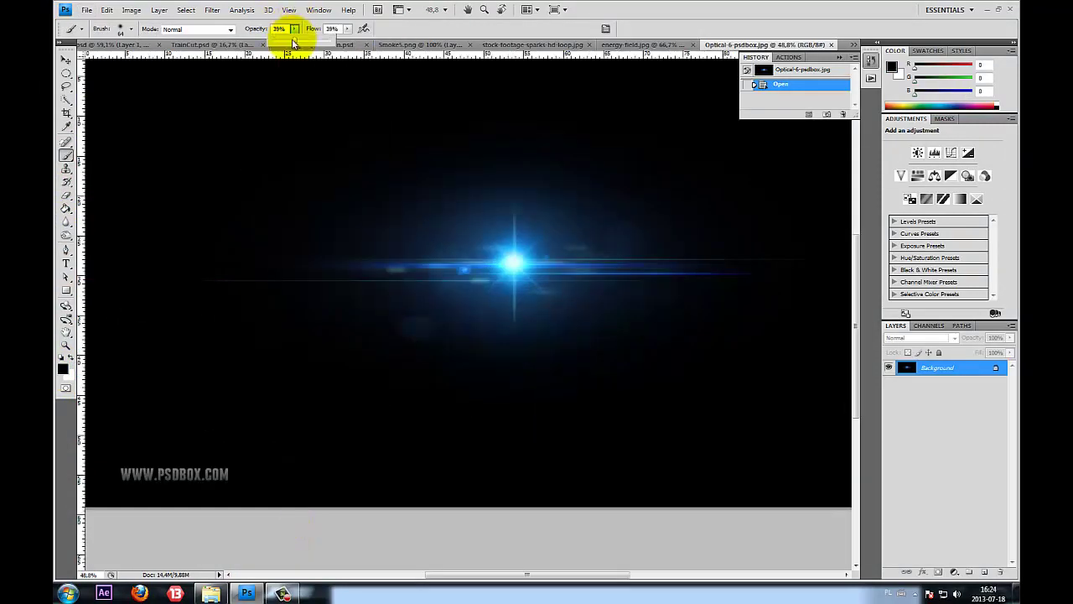
{"action": "left_click_drag", "start_coordinate": [293, 42], "coordinate": [379, 42]}
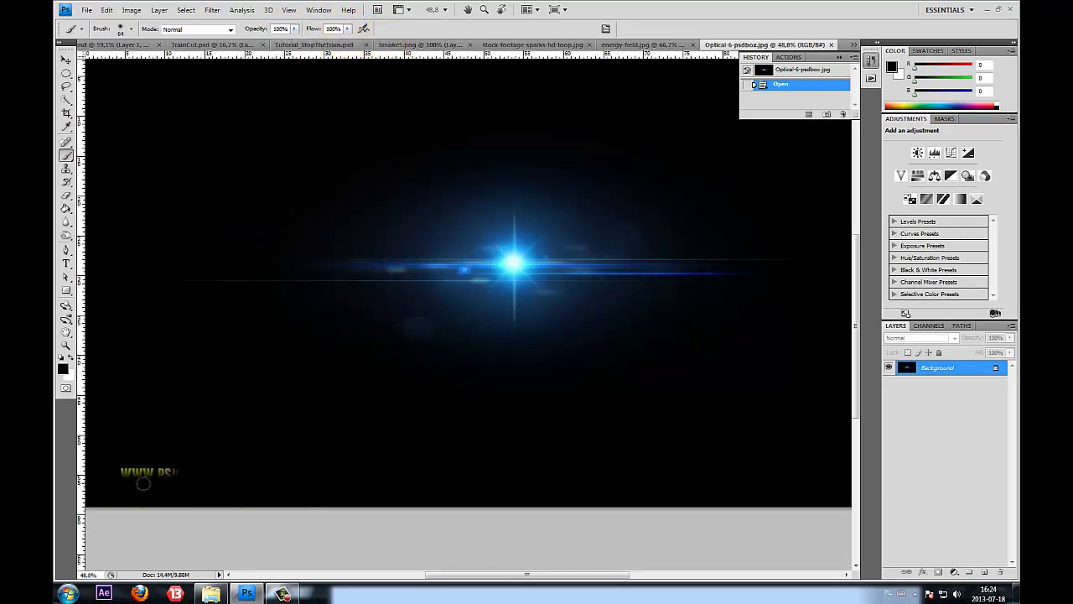
{"action": "left_click", "coordinate": [116, 324]}
{"action": "left_click", "coordinate": [66, 60]}
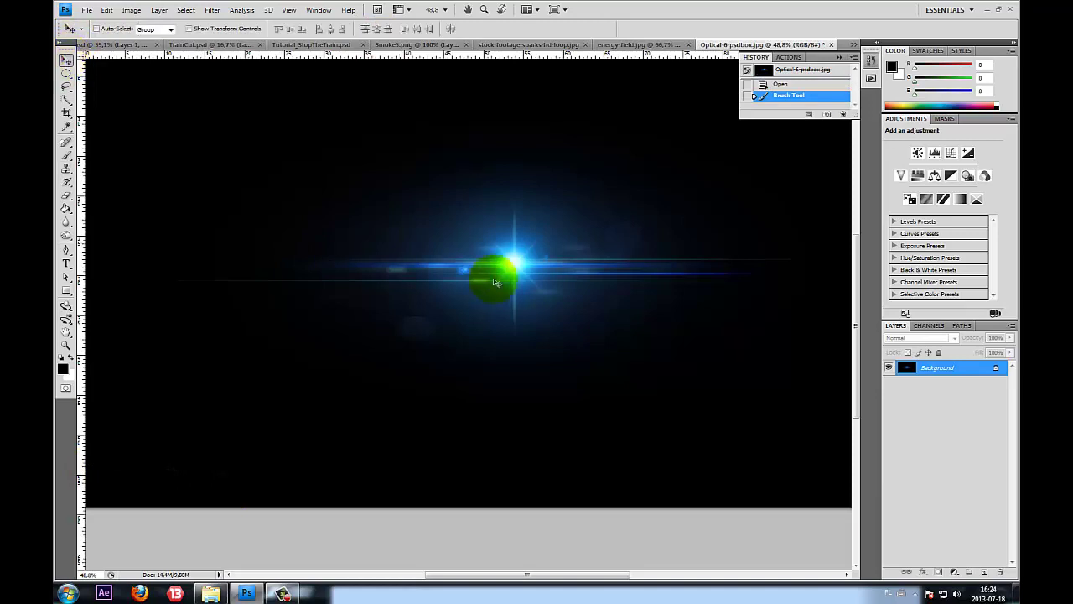
{"action": "scroll", "coordinate": [307, 89], "scroll_direction": "up", "scroll_amount": 1}
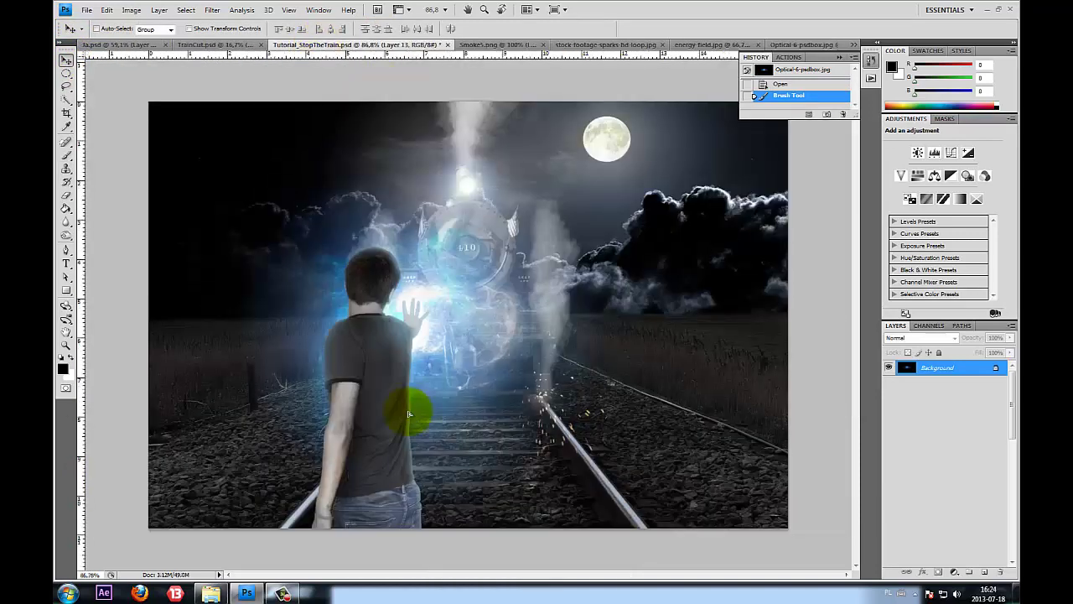
Bring the flare into Tutorial_StopTheTrain as Layer 14, released from the clipping mask
{"action": "left_click_drag", "start_coordinate": [320, 46], "coordinate": [426, 410]}
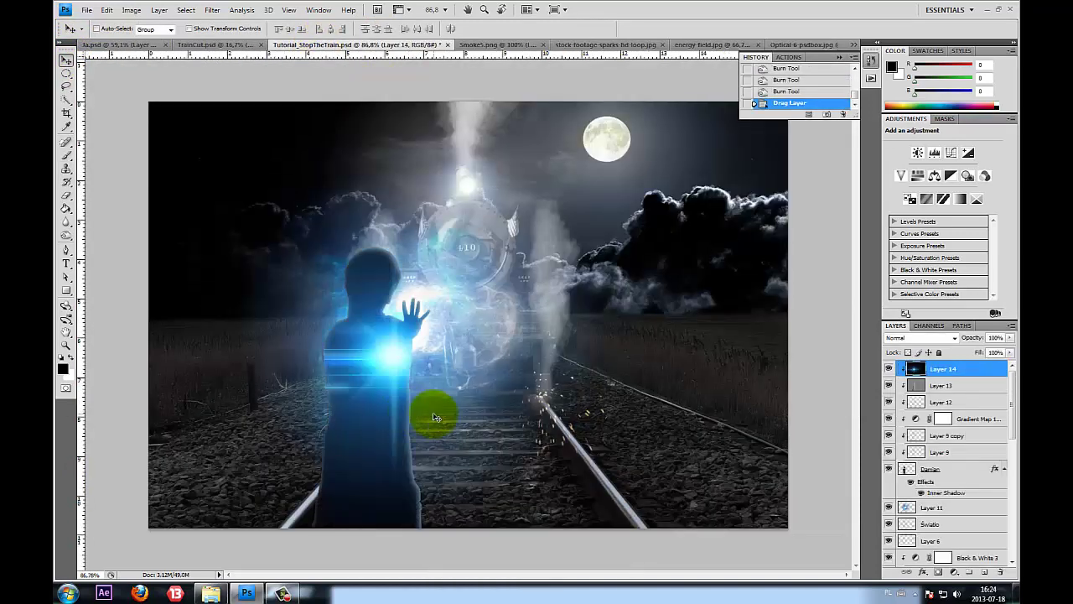
{"action": "right_click", "coordinate": [956, 375]}
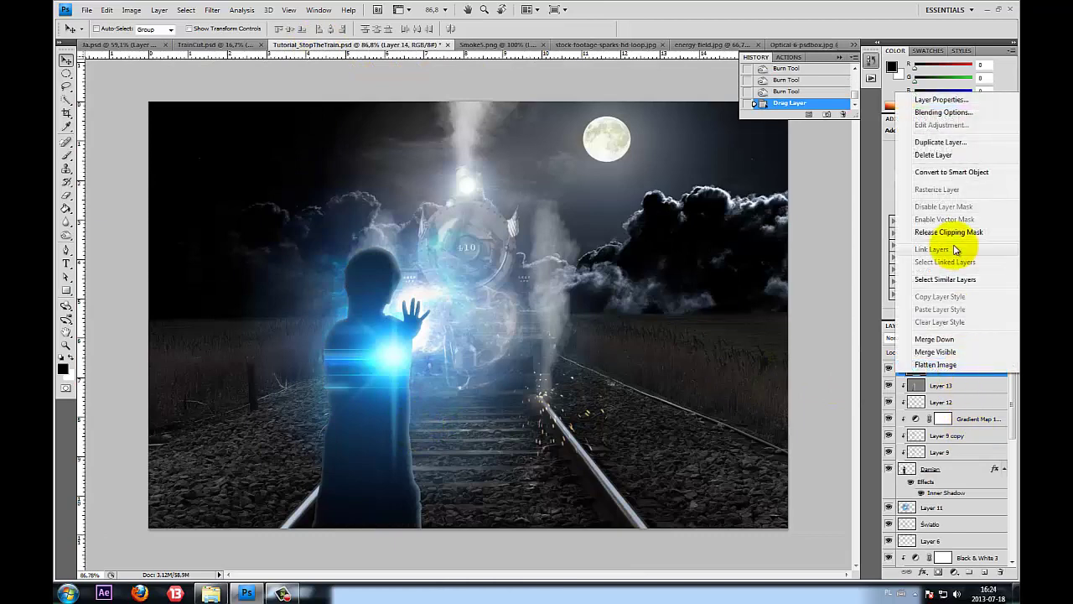
{"action": "left_click", "coordinate": [948, 233]}
Set Layer 14 to Screen, place it below the boy's layer, and raise its streak
{"action": "left_click", "coordinate": [954, 337]}
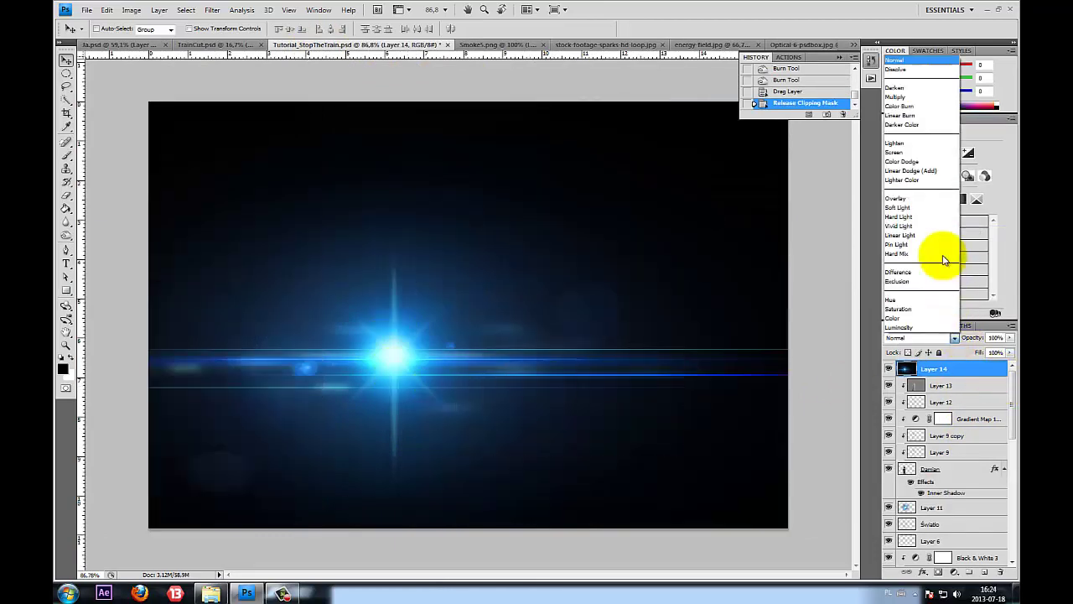
{"action": "left_click", "coordinate": [415, 380]}
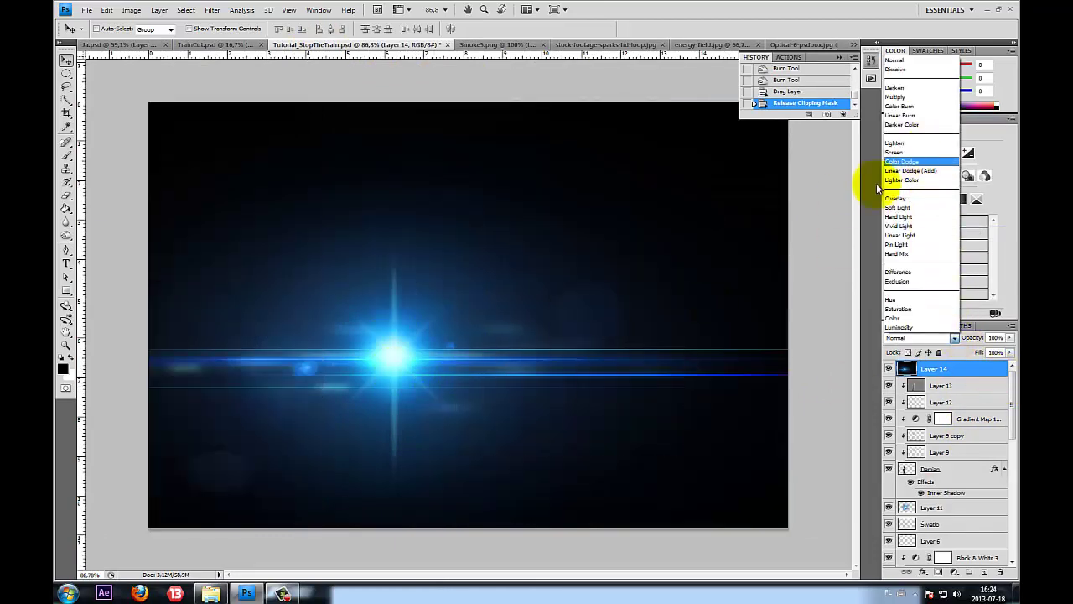
{"action": "left_click", "coordinate": [917, 153]}
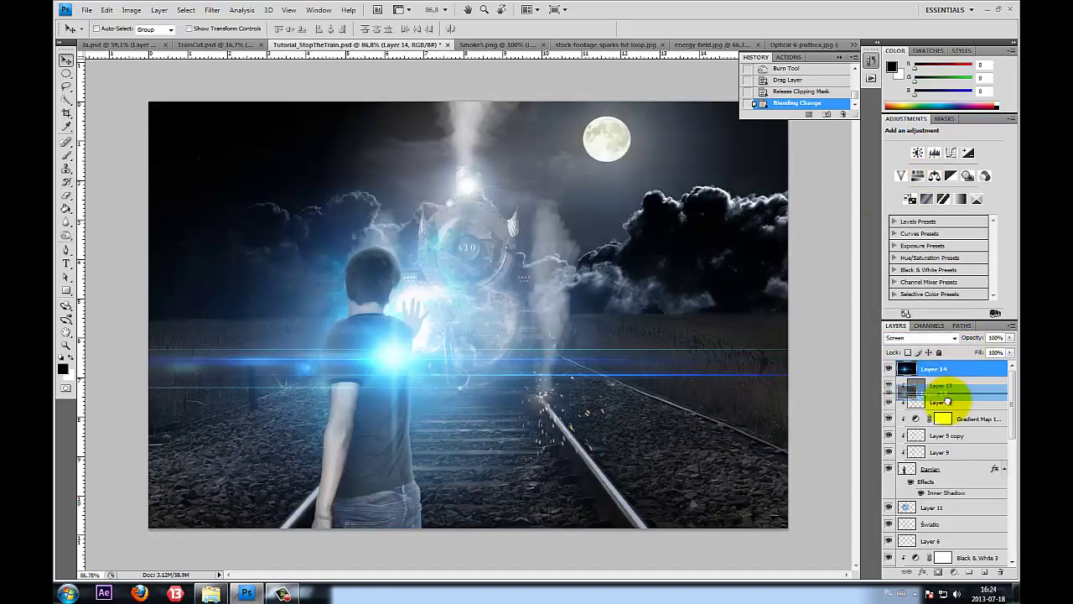
{"action": "left_click_drag", "start_coordinate": [935, 369], "coordinate": [937, 506]}
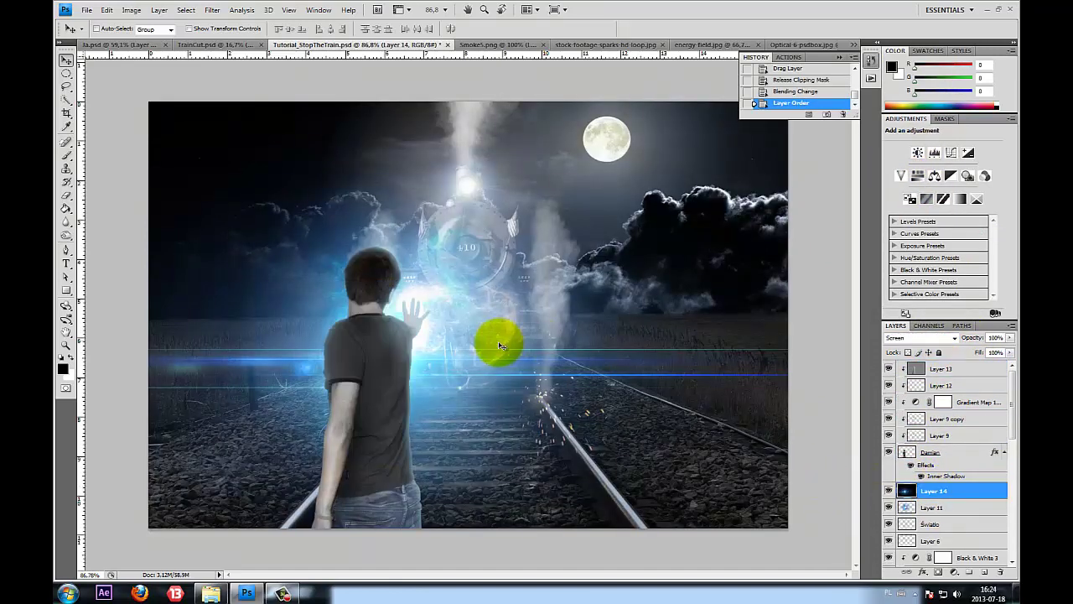
{"action": "mouse_move", "coordinate": [500, 346]}
{"action": "left_mouse_down"}
{"action": "mouse_move", "coordinate": [532, 293]}
{"action": "mouse_move", "coordinate": [510, 287]}
{"action": "left_mouse_up"}
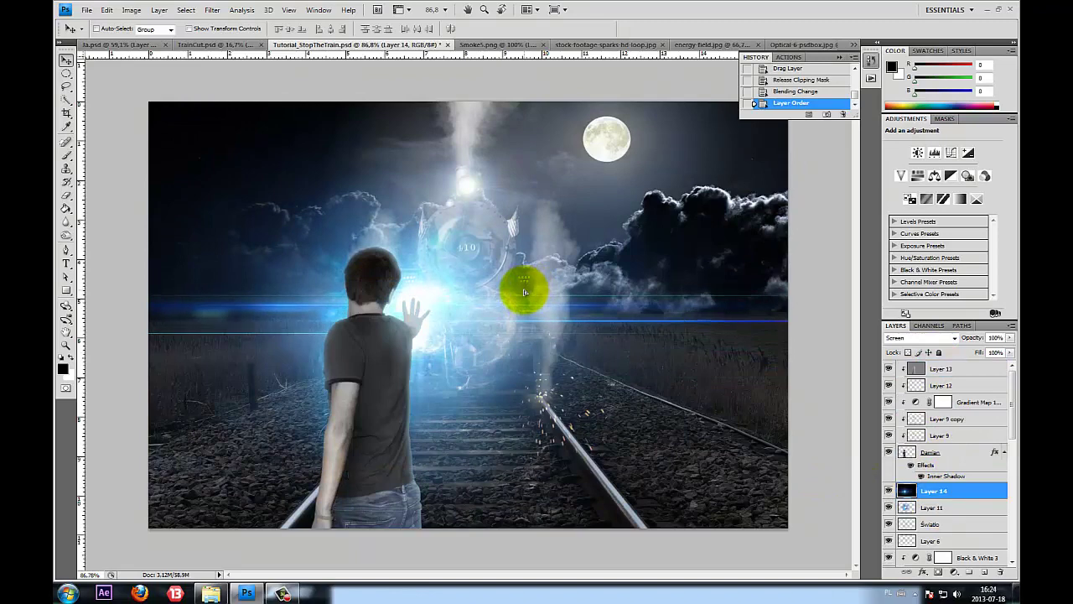
Free-transform Layer 14 smaller and centre its blue burst on the boy's raised hand
{"action": "key", "text": "ctrl+t"}
{"action": "key", "text": "ctrl+minus"}
{"action": "key", "text": "ctrl+minus"}
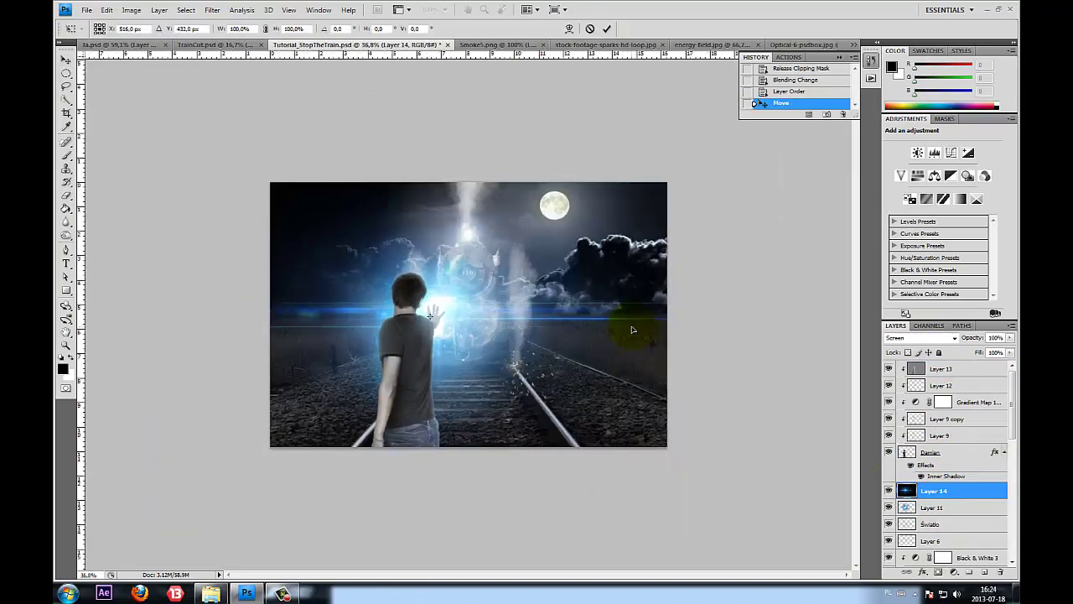
{"action": "mouse_move", "coordinate": [630, 416]}
{"action": "left_mouse_down"}
{"action": "mouse_move", "coordinate": [570, 327]}
{"action": "mouse_move", "coordinate": [547, 313]}
{"action": "left_mouse_up"}
{"action": "key", "text": "ctrl+plus"}
{"action": "key", "text": "ctrl+plus"}
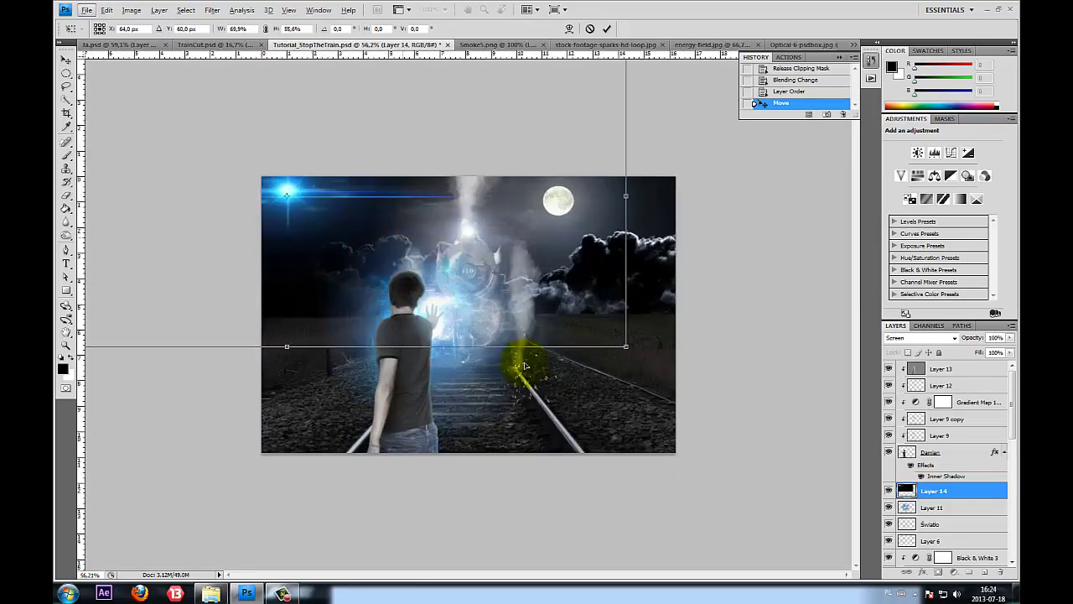
{"action": "left_click_drag", "start_coordinate": [434, 283], "coordinate": [552, 358]}
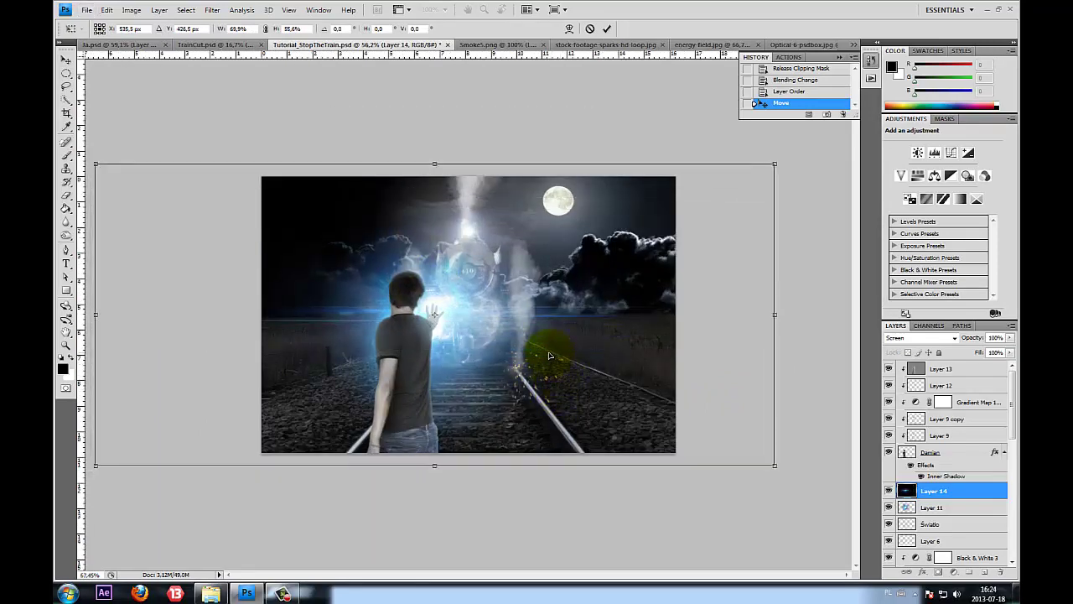
{"action": "key", "text": "ctrl+plus"}
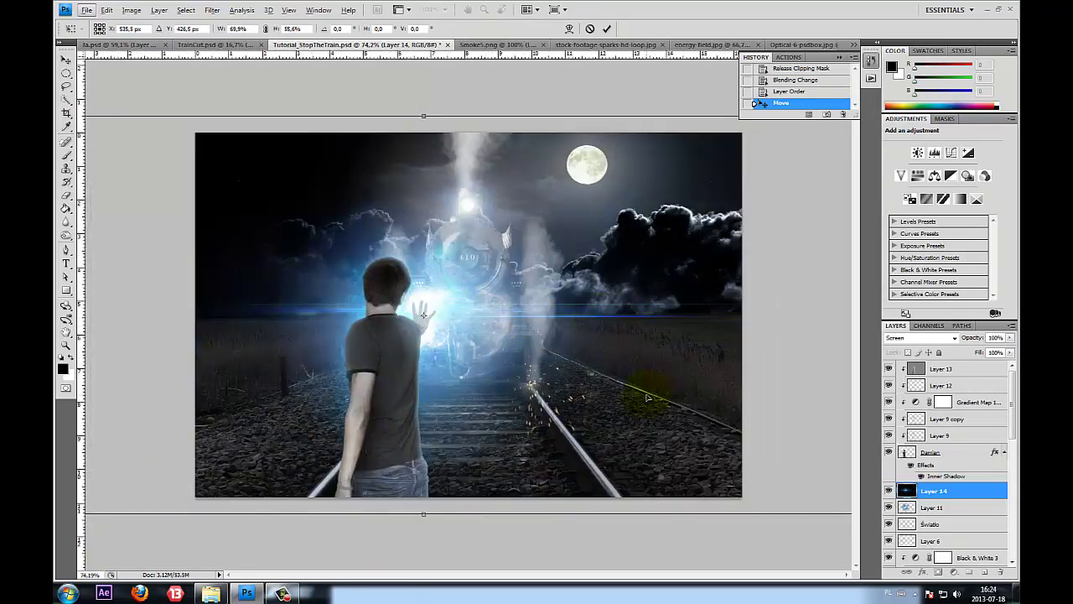
{"action": "left_click", "coordinate": [607, 31]}
{"action": "scroll", "coordinate": [380, 288], "scroll_direction": "down", "scroll_amount": 1}
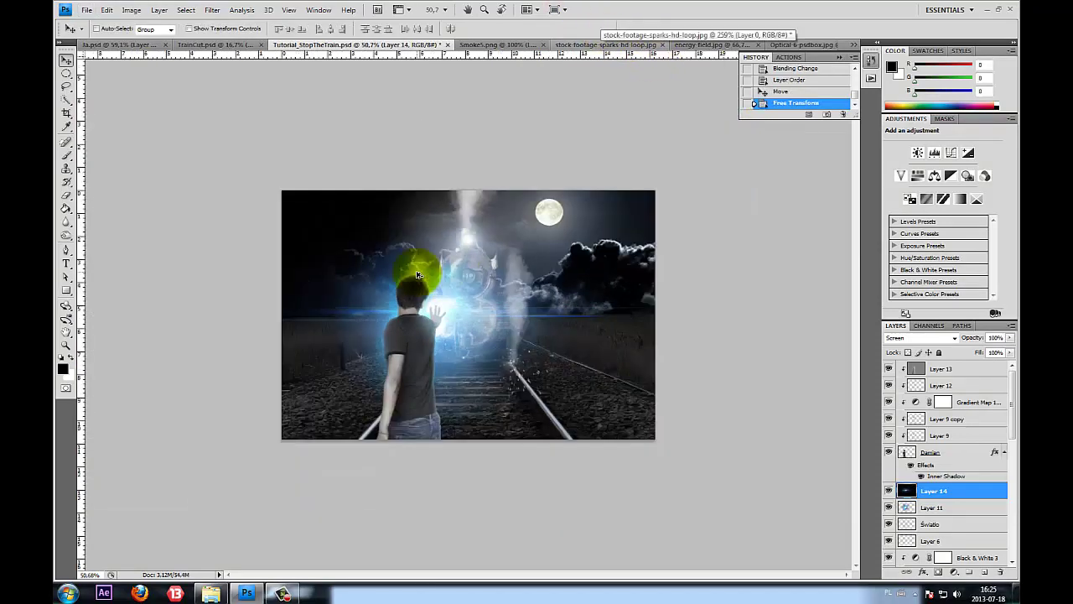
{"action": "scroll", "coordinate": [251, 272], "scroll_direction": "up", "scroll_amount": 1}
{"action": "scroll", "coordinate": [243, 276], "scroll_direction": "down", "scroll_amount": 2}
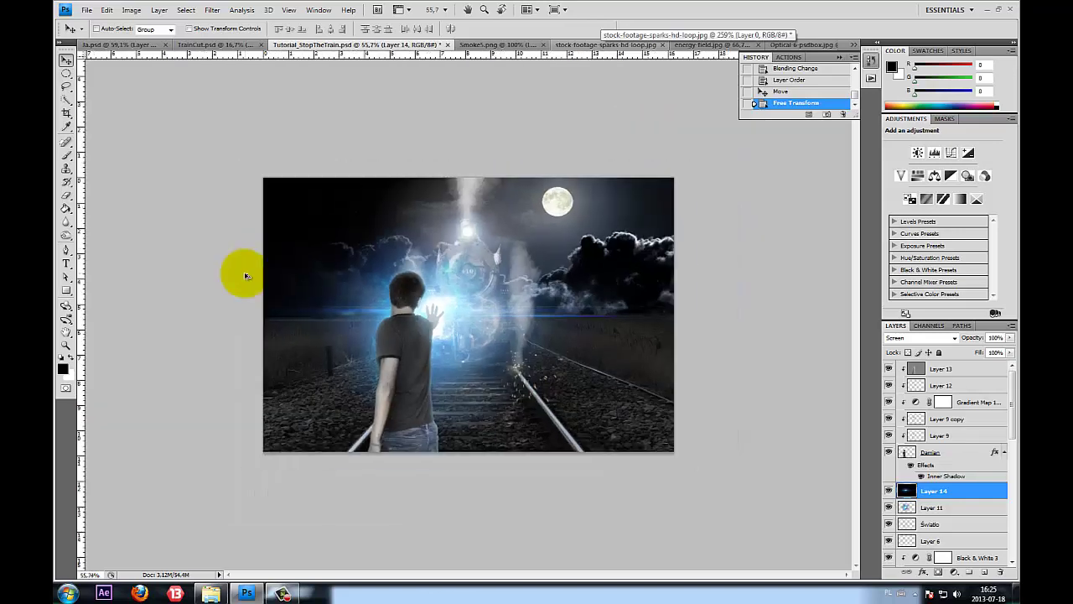
{"action": "scroll", "coordinate": [233, 276], "scroll_direction": "up", "scroll_amount": 1}
{"action": "scroll", "coordinate": [210, 342], "scroll_direction": "up", "scroll_amount": 1}
{"action": "scroll", "coordinate": [209, 342], "scroll_direction": "down", "scroll_amount": 2}
{"action": "scroll", "coordinate": [220, 349], "scroll_direction": "up", "scroll_amount": 1}
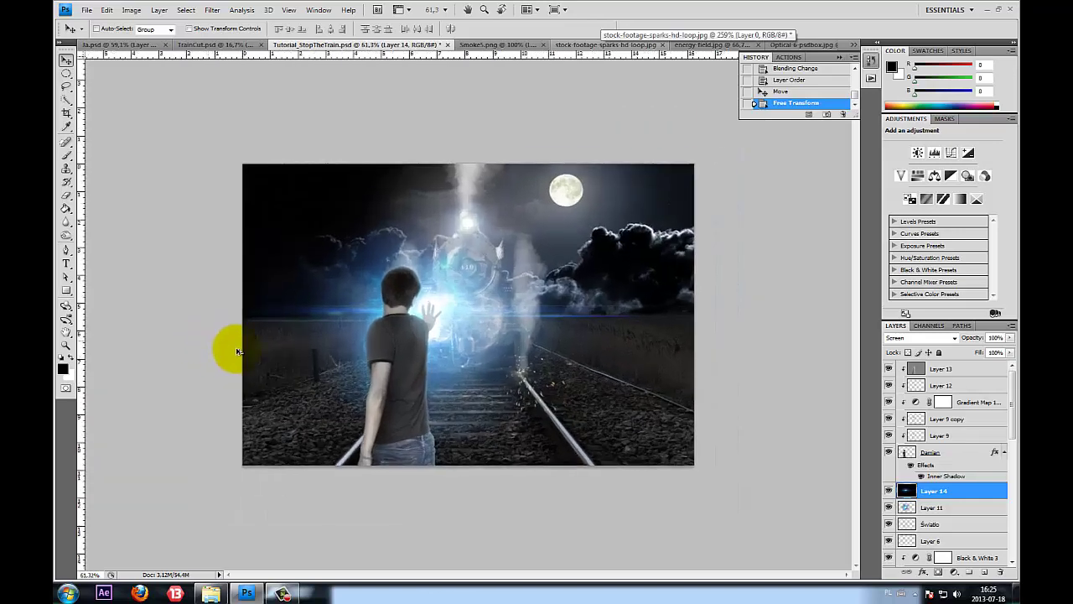
Select Layer 13 and add a new empty Layer 15 above it
{"action": "left_click", "coordinate": [956, 369]}
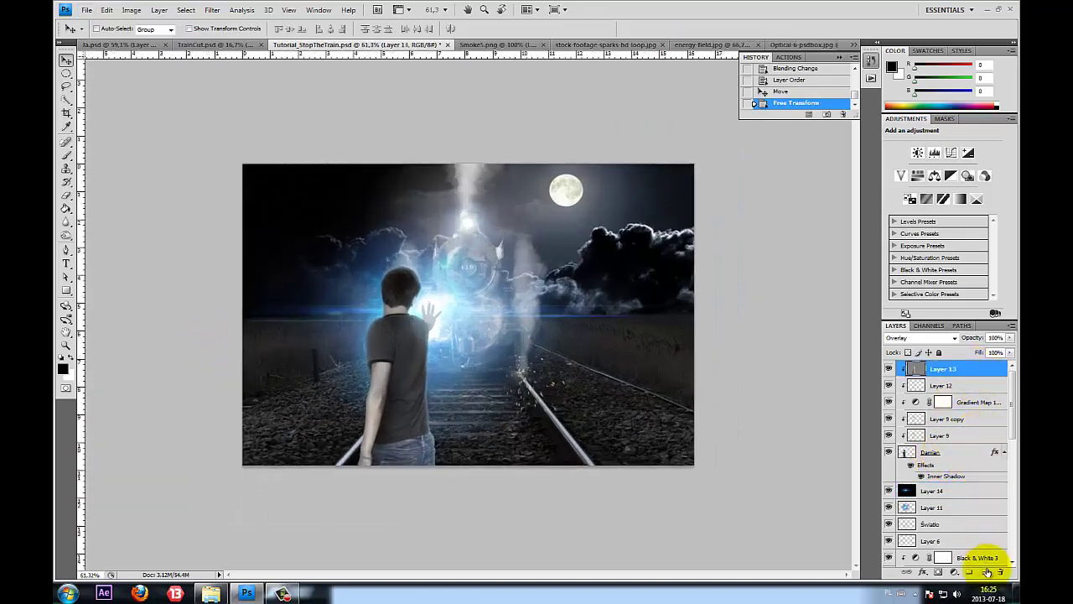
{"action": "left_click", "coordinate": [986, 571]}
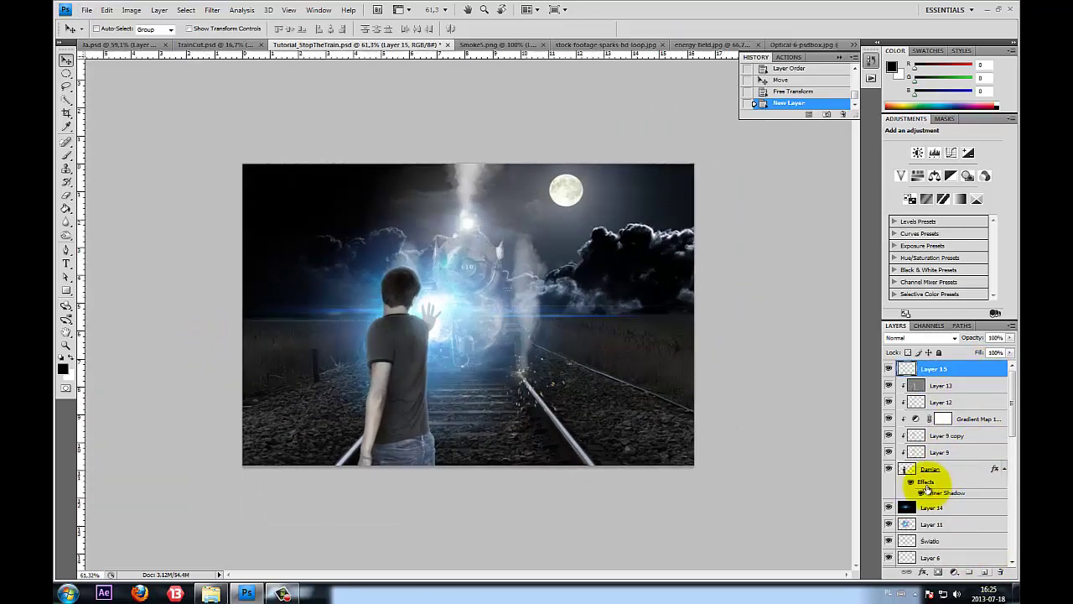
{"action": "left_click", "coordinate": [209, 10]}
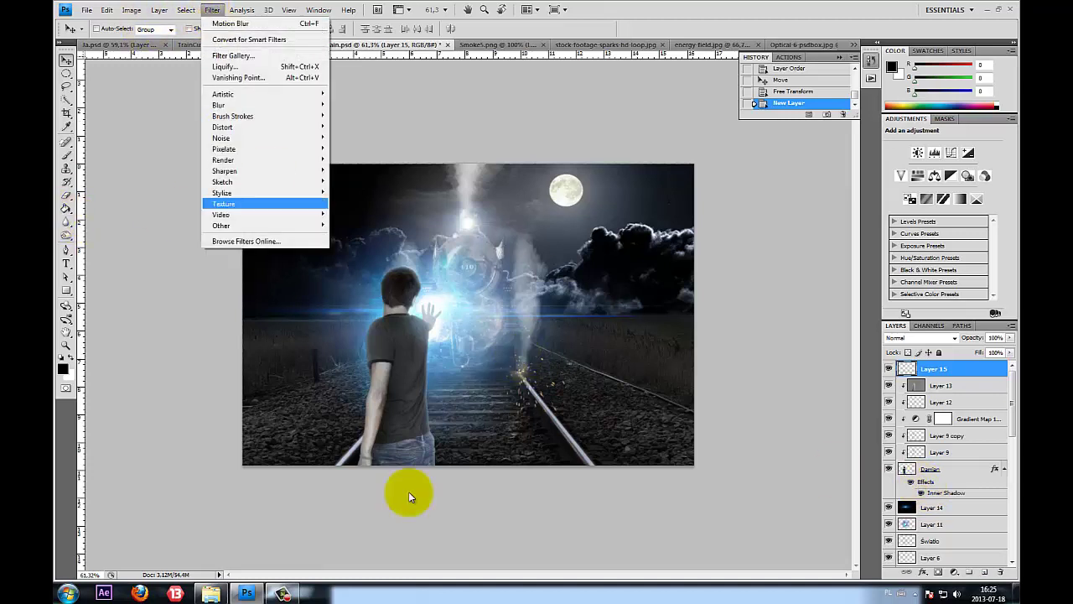
{"action": "left_click", "coordinate": [448, 561]}
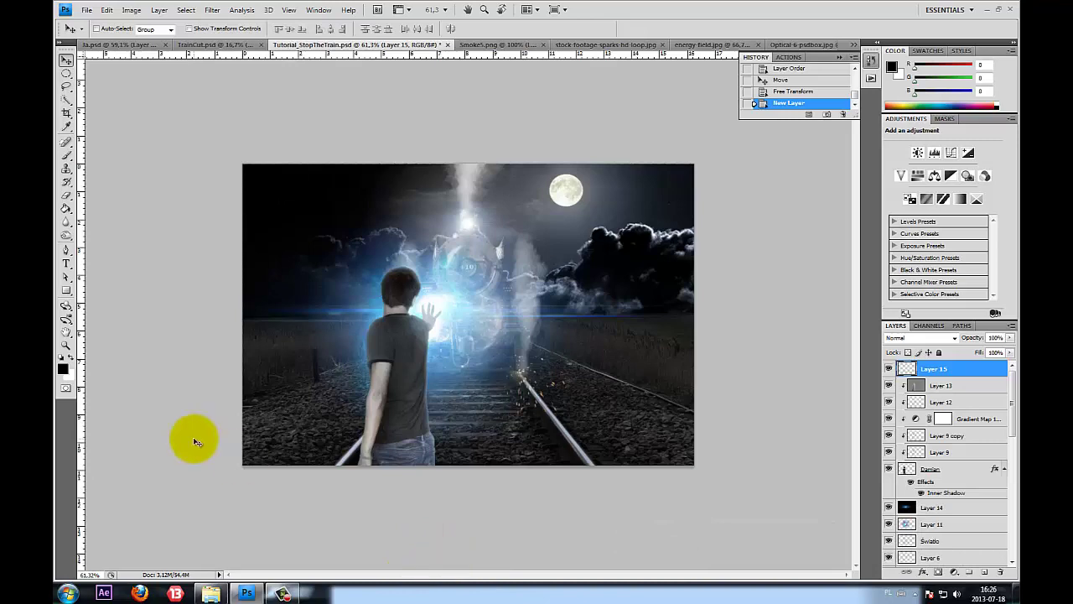
Fit the whole image in the window and scroll around to inspect the composite
{"action": "key", "text": "ctrl+0"}
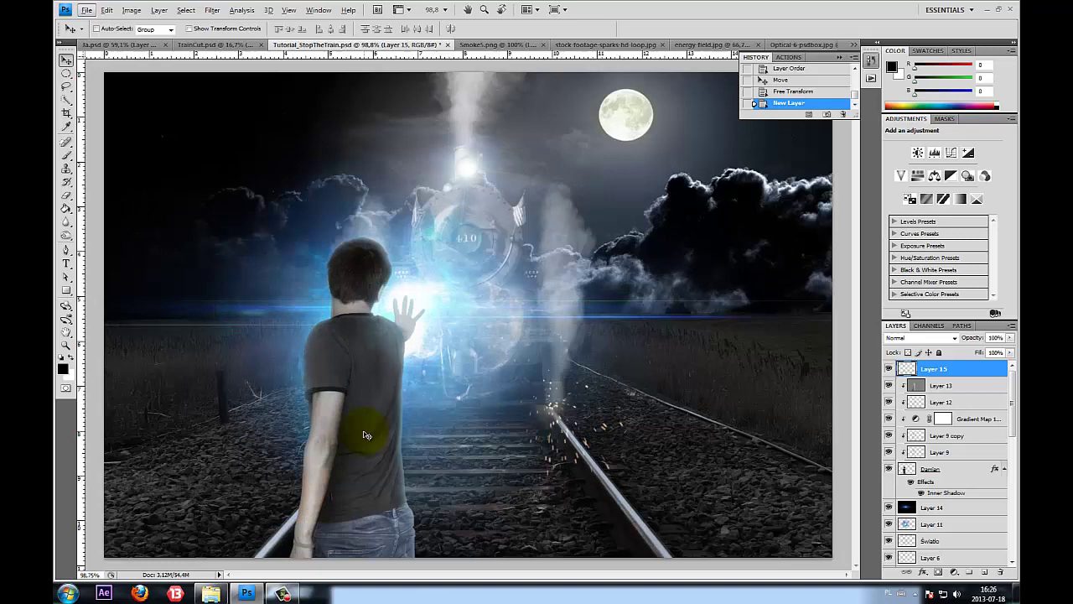
{"action": "left_click_drag", "start_coordinate": [366, 438], "coordinate": [426, 382]}
{"action": "scroll", "coordinate": [426, 382], "scroll_direction": "down", "scroll_amount": 2}
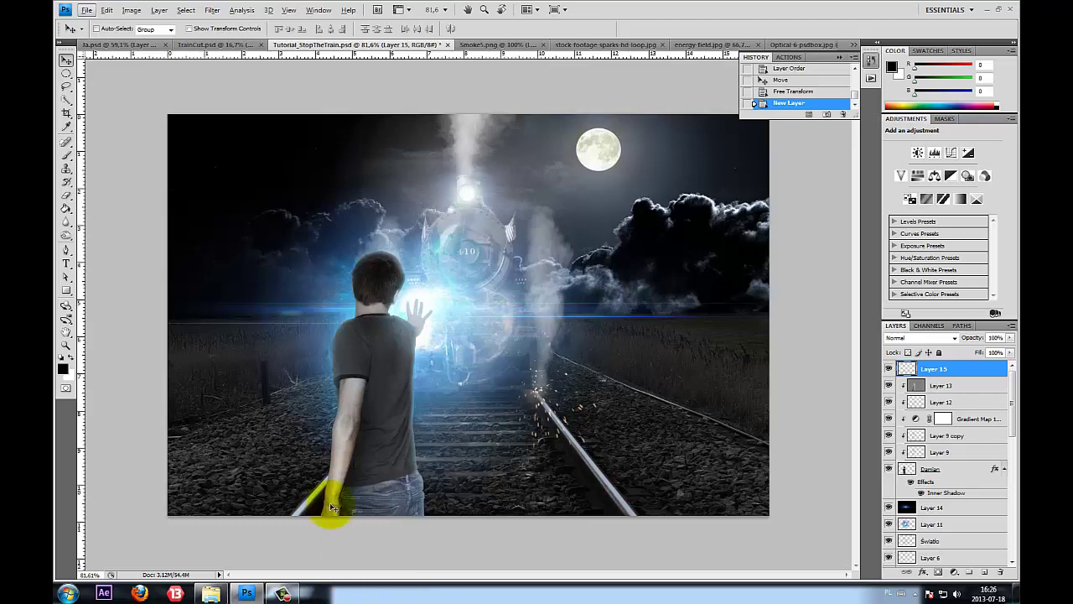
{"action": "scroll", "coordinate": [243, 532], "scroll_direction": "down", "scroll_amount": 1}
{"action": "scroll", "coordinate": [251, 528], "scroll_direction": "up", "scroll_amount": 2}
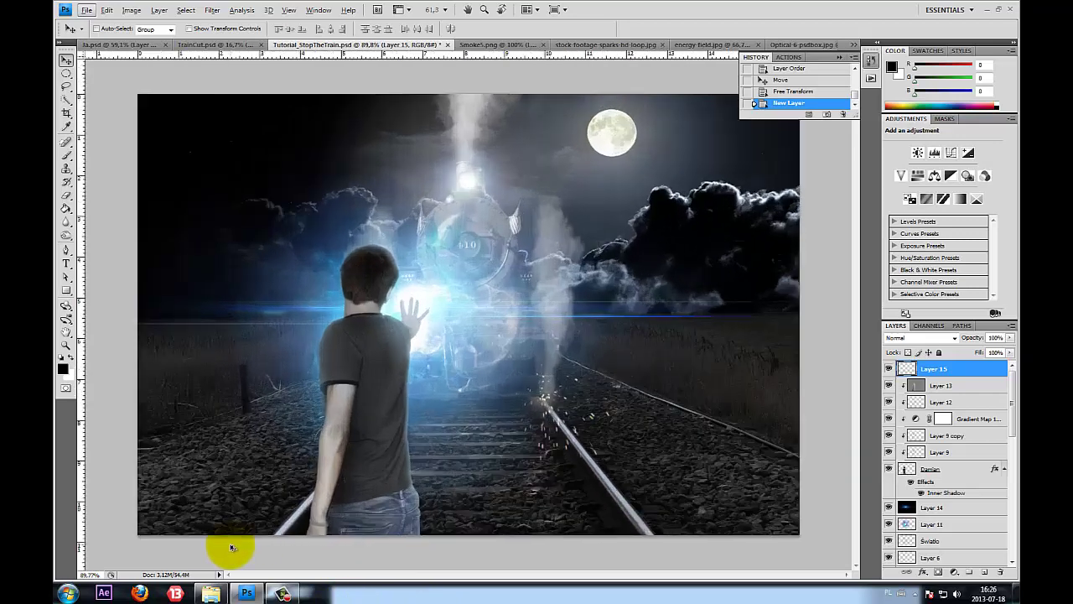
{"action": "scroll", "coordinate": [452, 329], "scroll_direction": "down", "scroll_amount": 2}
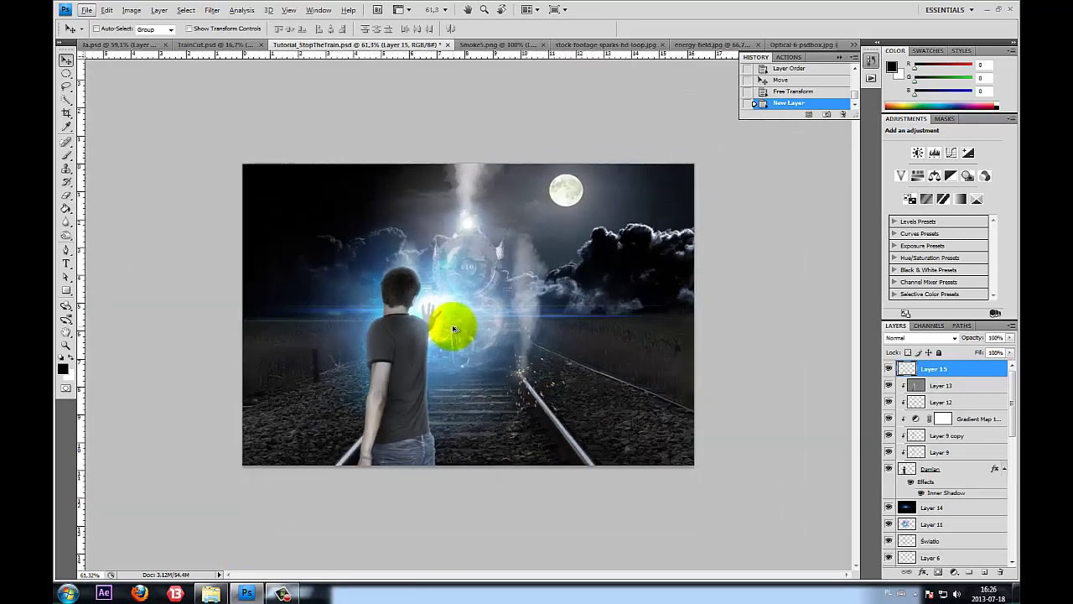
{"action": "scroll", "coordinate": [453, 329], "scroll_direction": "up", "scroll_amount": 1}
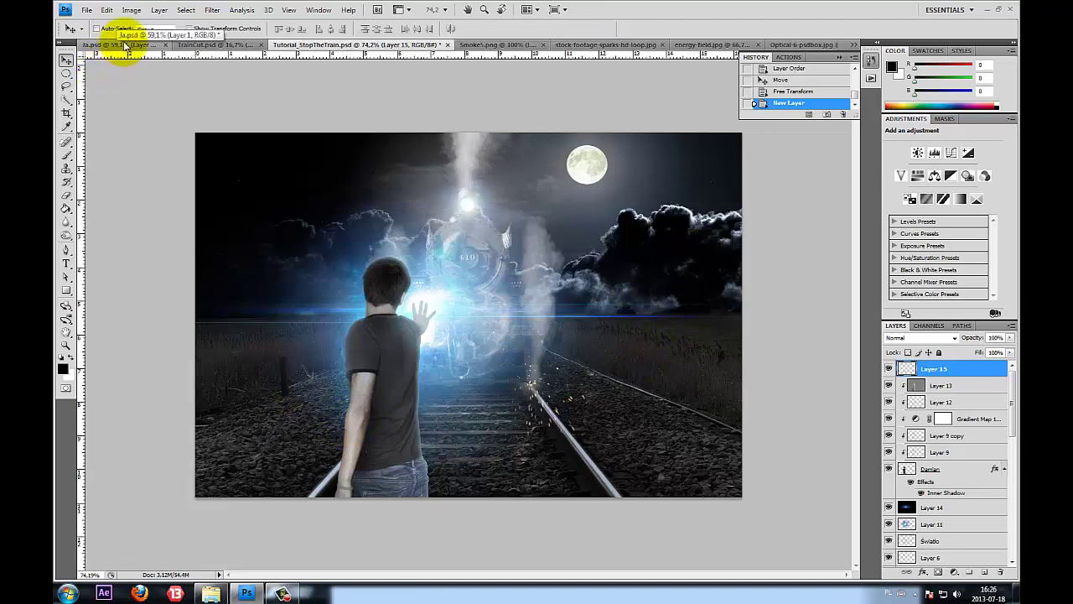
Render clouds on Layer 15, lower its opacity, and erase them from the upper-left sky
{"action": "left_click", "coordinate": [212, 9]}
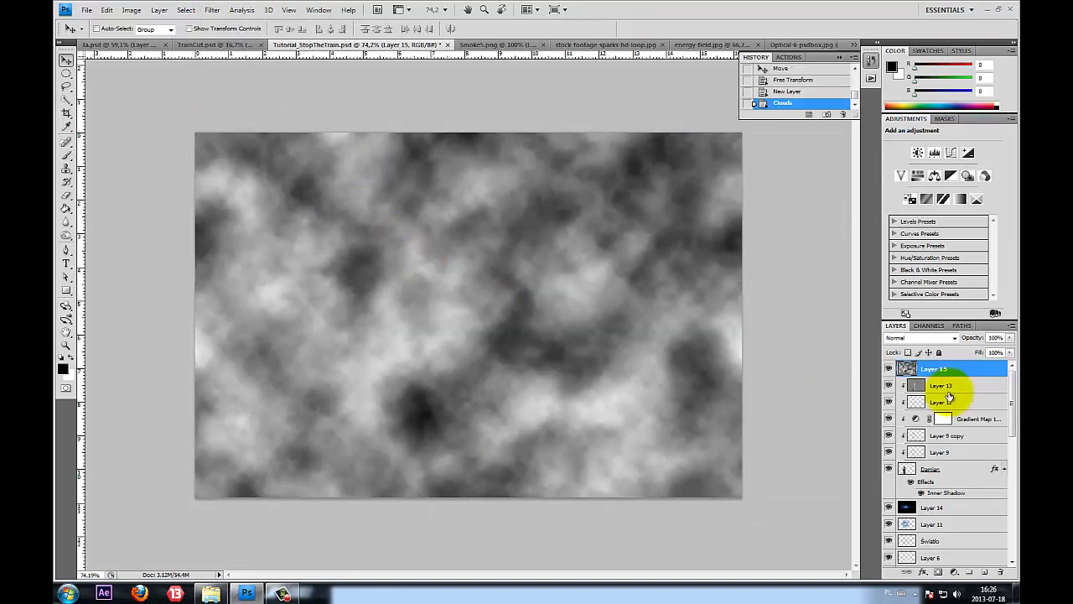
{"action": "left_click_drag", "start_coordinate": [994, 351], "coordinate": [991, 352]}
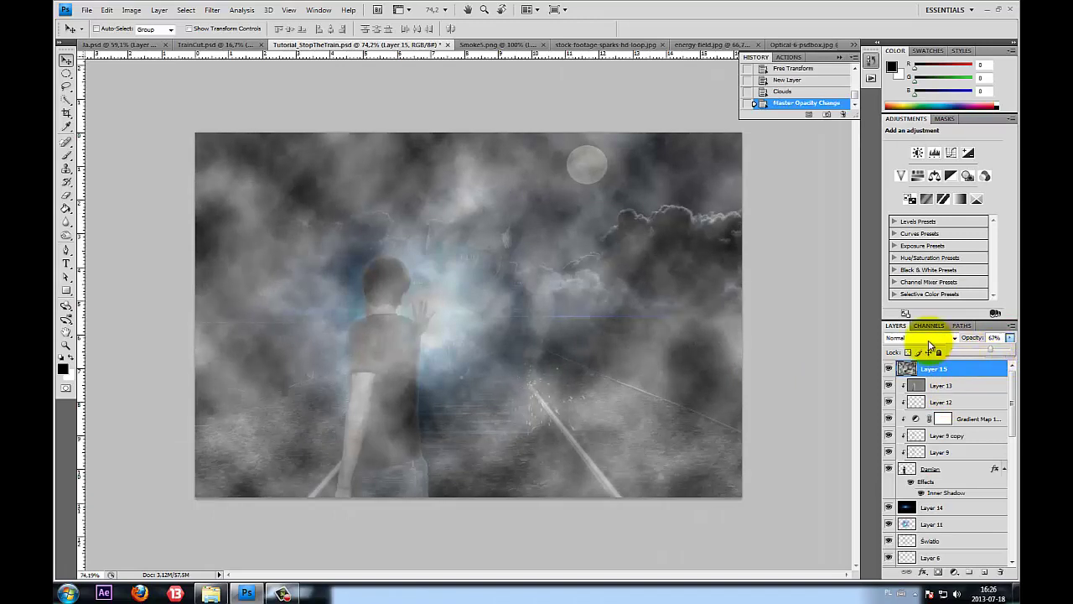
{"action": "left_click", "coordinate": [66, 195]}
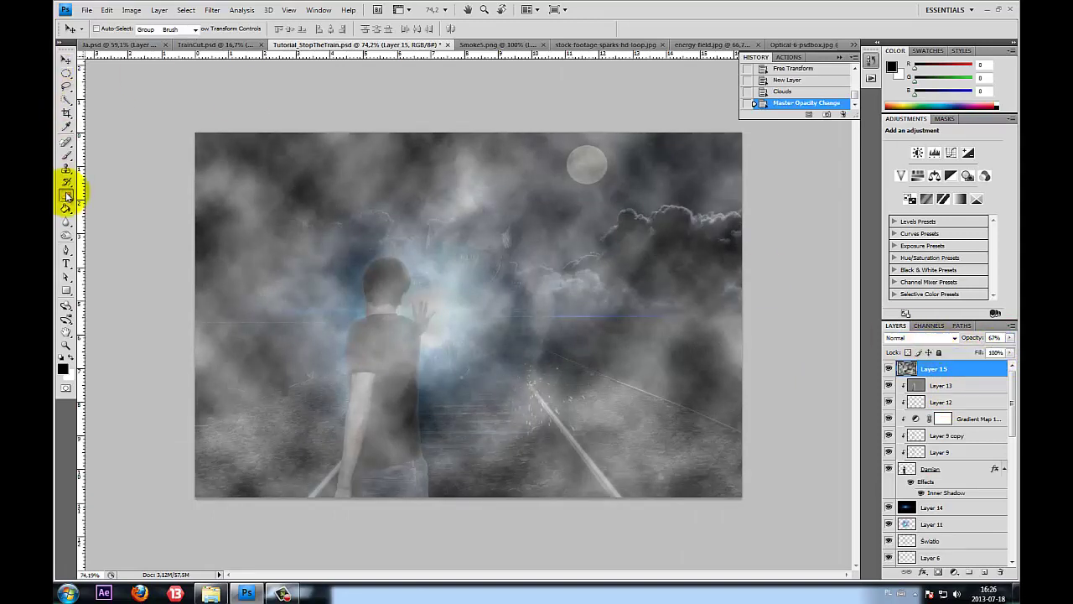
{"action": "left_click_drag", "start_coordinate": [253, 29], "coordinate": [282, 44]}
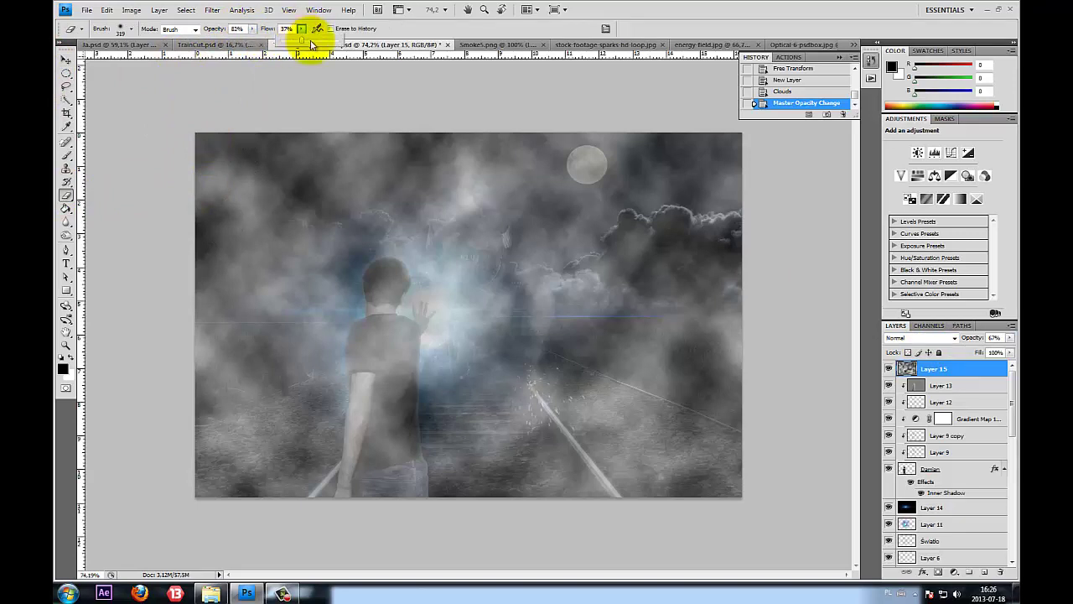
{"action": "mouse_move", "coordinate": [216, 156]}
{"action": "left_mouse_down"}
{"action": "mouse_move", "coordinate": [580, 178]}
{"action": "mouse_move", "coordinate": [712, 204]}
{"action": "mouse_move", "coordinate": [575, 233]}
{"action": "mouse_move", "coordinate": [532, 209]}
{"action": "mouse_move", "coordinate": [260, 218]}
{"action": "mouse_move", "coordinate": [230, 515]}
{"action": "mouse_move", "coordinate": [347, 498]}
{"action": "mouse_move", "coordinate": [392, 278]}
{"action": "mouse_move", "coordinate": [372, 306]}
{"action": "mouse_move", "coordinate": [508, 269]}
{"action": "mouse_move", "coordinate": [462, 201]}
{"action": "mouse_move", "coordinate": [471, 322]}
{"action": "mouse_move", "coordinate": [494, 323]}
{"action": "left_mouse_up"}
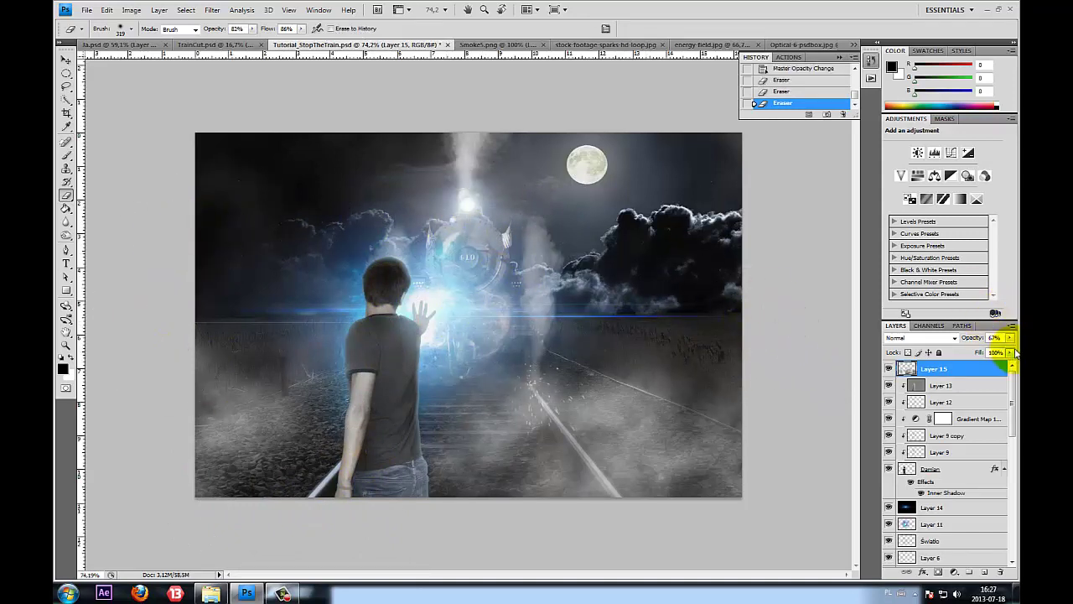
Set the fog to 38%, give Layer 15 copy 41% opacity, and shift it upward
{"action": "key", "text": "Return"}
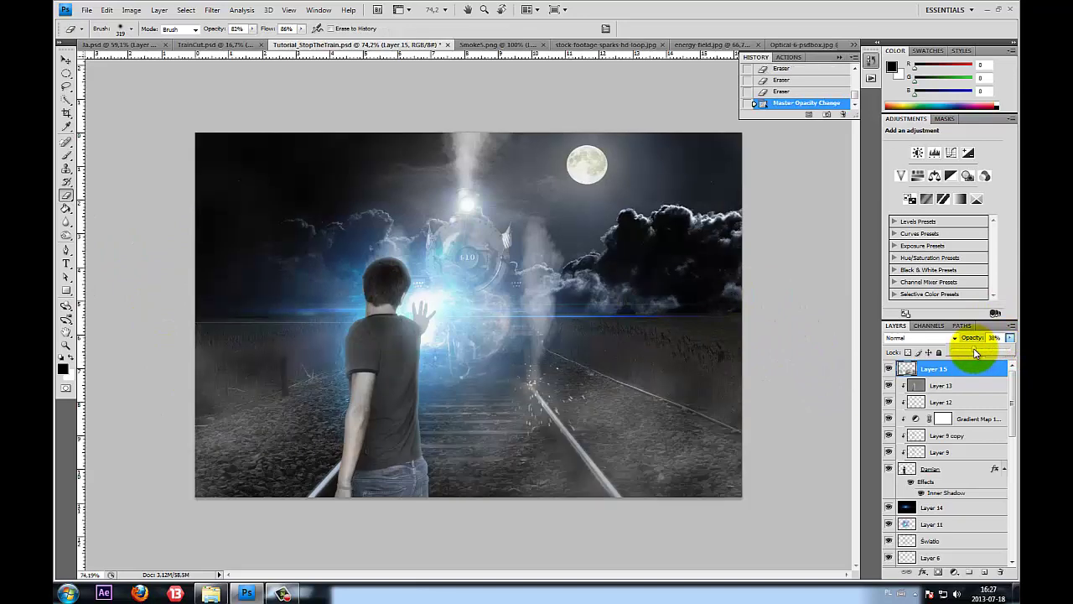
{"action": "left_click_drag", "start_coordinate": [970, 355], "coordinate": [978, 360]}
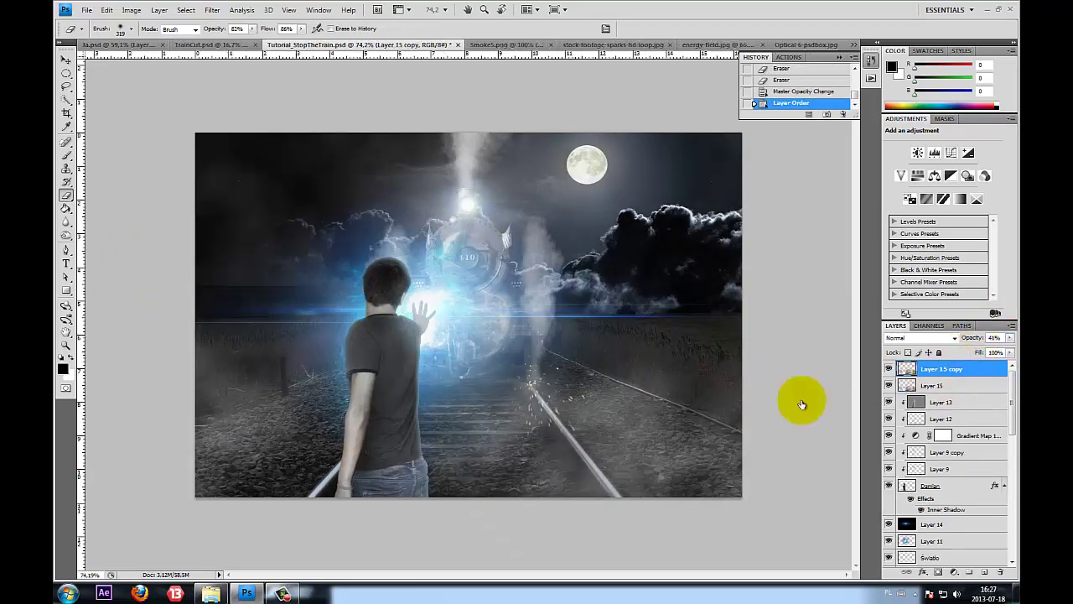
{"action": "left_click", "coordinate": [65, 60]}
{"action": "mouse_move", "coordinate": [646, 459]}
{"action": "left_mouse_down"}
{"action": "mouse_move", "coordinate": [657, 394]}
{"action": "mouse_move", "coordinate": [635, 388]}
{"action": "mouse_move", "coordinate": [644, 393]}
{"action": "left_mouse_up"}
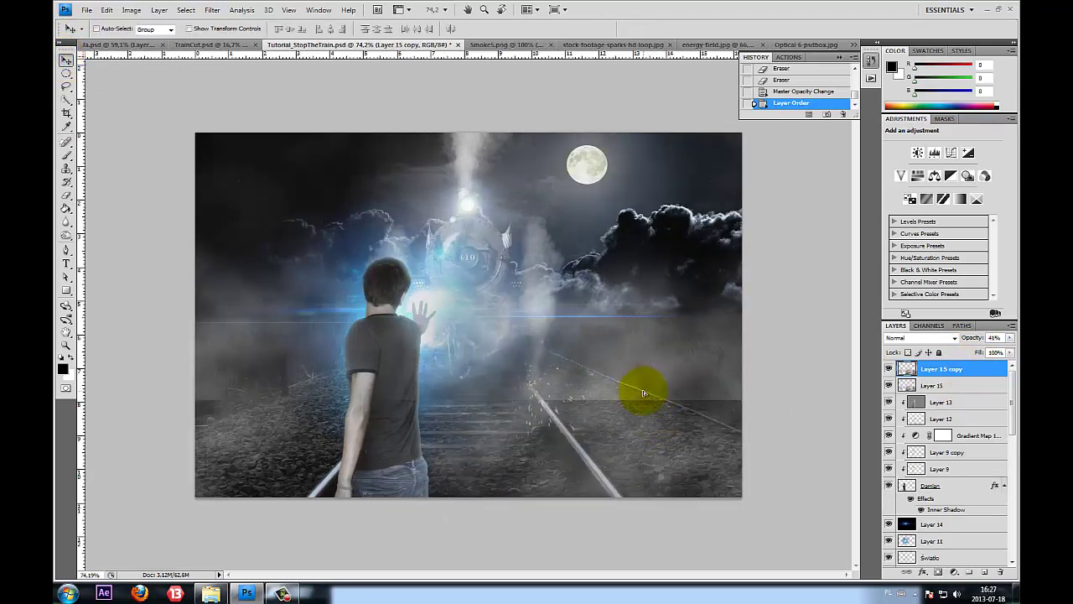
Erase the copy's fog left of the boy, right of the rails, and around the train and hand
{"action": "left_click", "coordinate": [65, 194]}
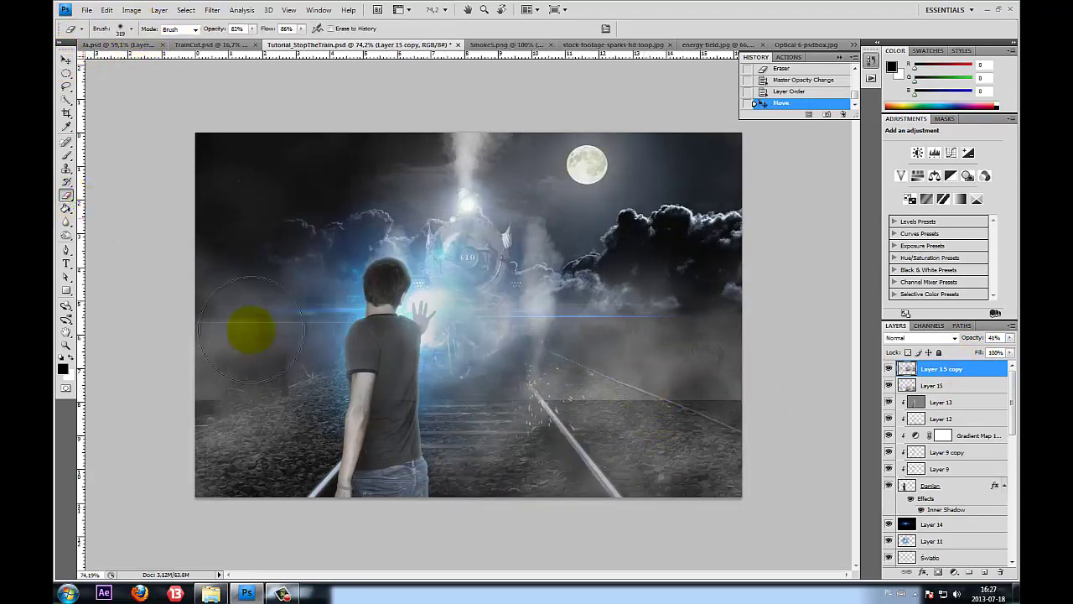
{"action": "mouse_move", "coordinate": [301, 381]}
{"action": "left_mouse_down"}
{"action": "mouse_move", "coordinate": [176, 364]}
{"action": "mouse_move", "coordinate": [215, 371]}
{"action": "left_mouse_up"}
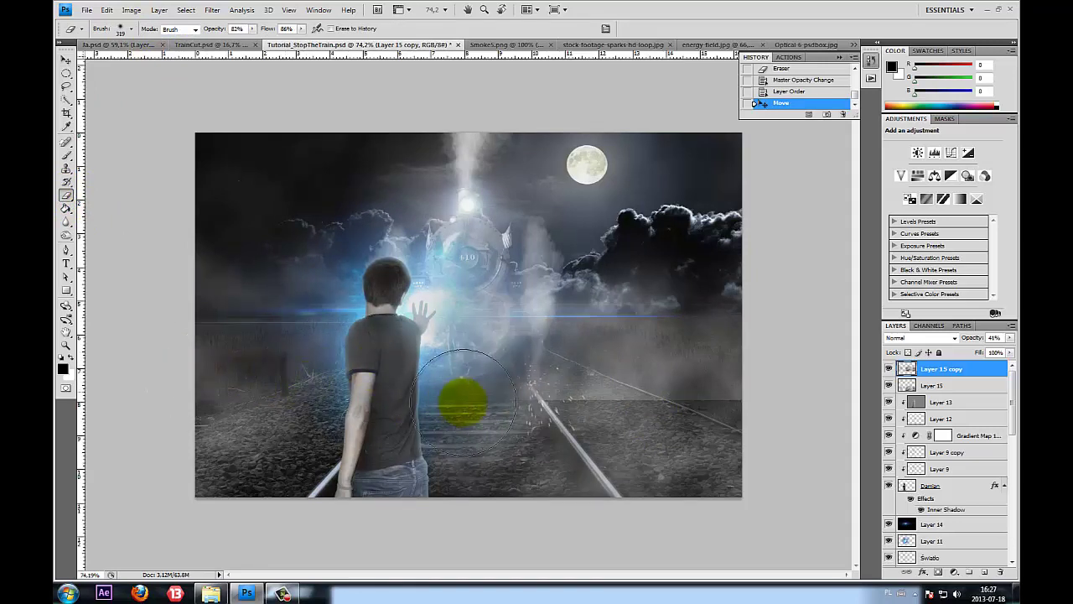
{"action": "mouse_move", "coordinate": [539, 383]}
{"action": "left_mouse_down"}
{"action": "mouse_move", "coordinate": [688, 388]}
{"action": "mouse_move", "coordinate": [519, 393]}
{"action": "left_mouse_up"}
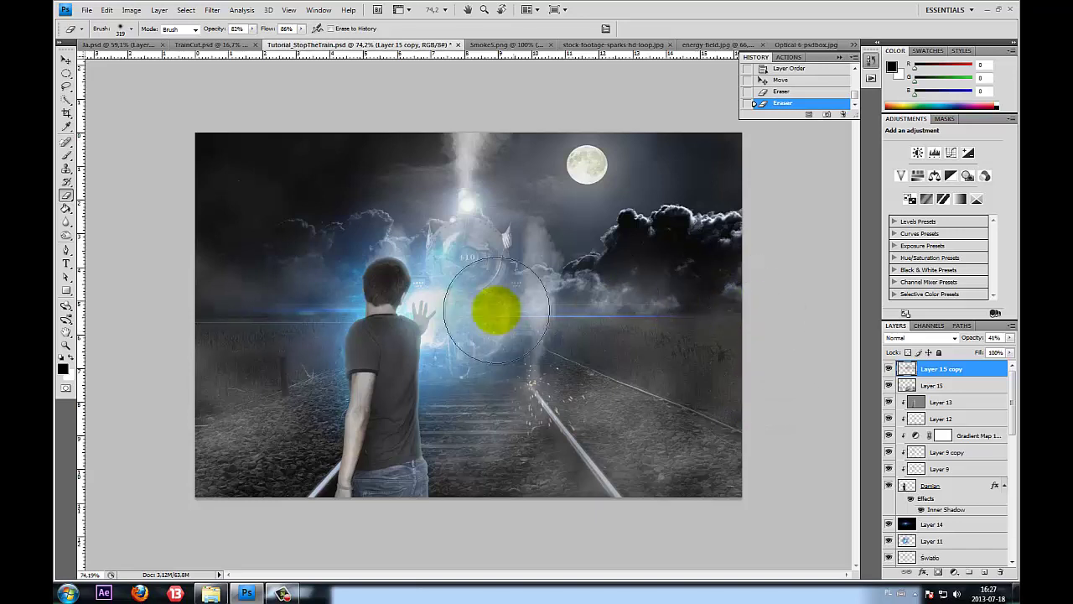
{"action": "left_click_drag", "start_coordinate": [492, 312], "coordinate": [444, 327]}
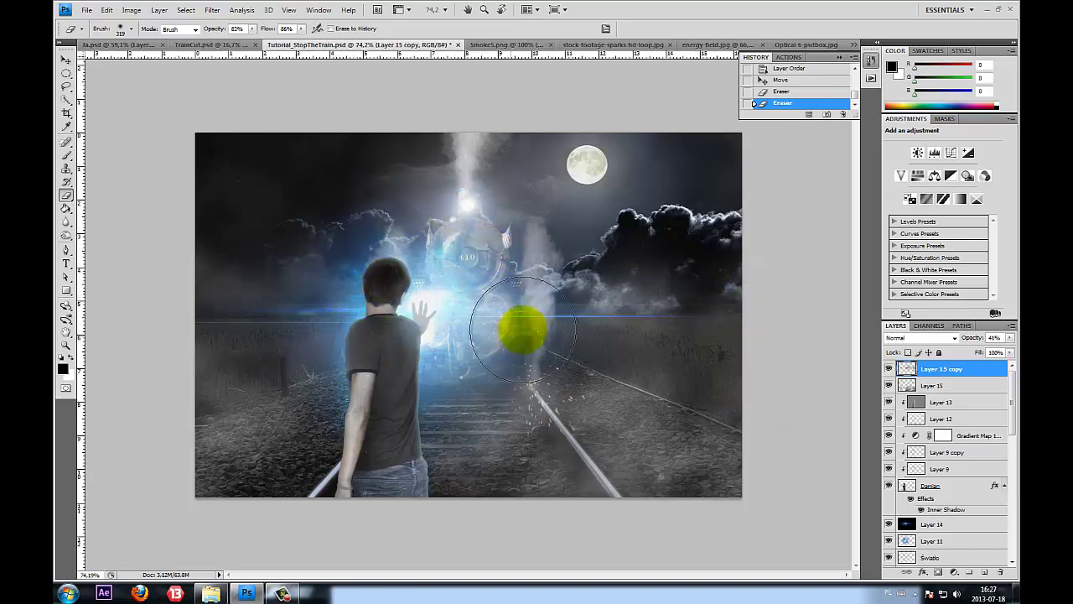
{"action": "mouse_move", "coordinate": [388, 307]}
{"action": "left_mouse_down"}
{"action": "mouse_move", "coordinate": [442, 384]}
{"action": "mouse_move", "coordinate": [288, 431]}
{"action": "left_mouse_up"}
{"action": "key", "text": "ctrl+minus"}
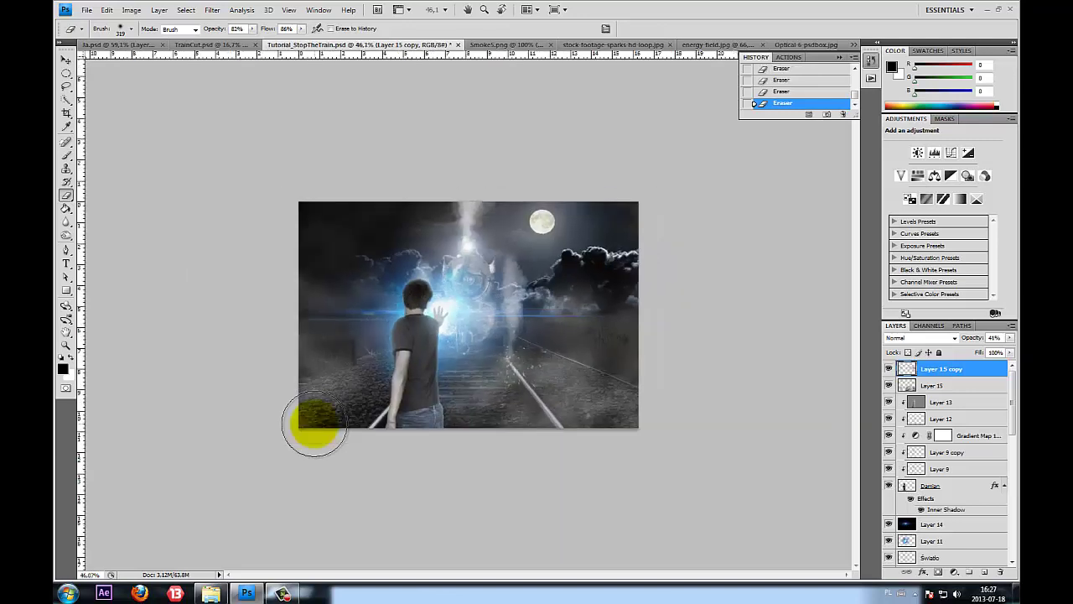
{"action": "key", "text": "ctrl+plus"}
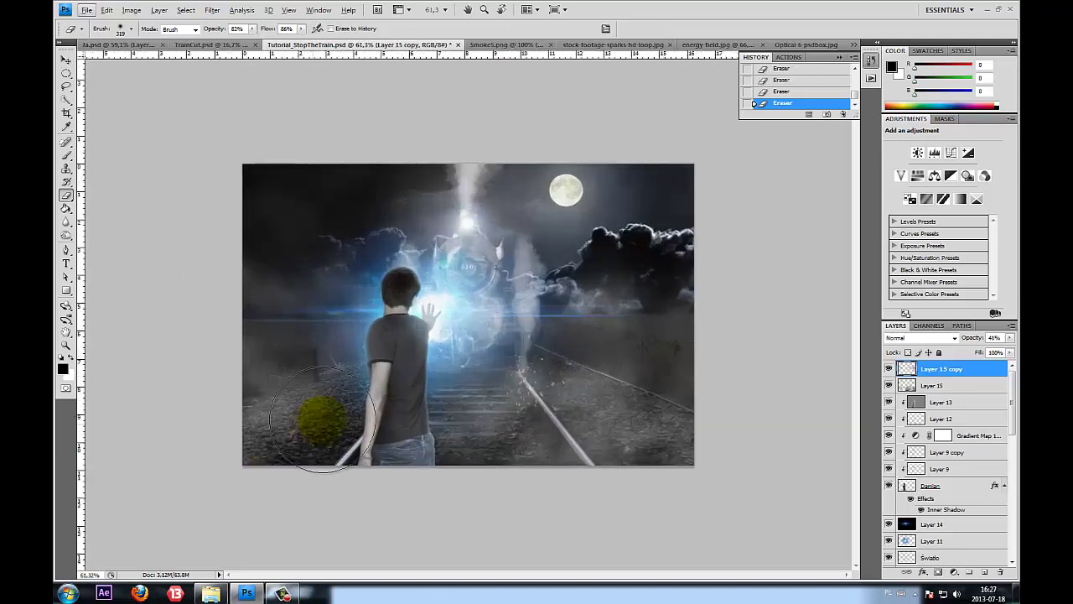
{"action": "key", "text": "ctrl+plus"}
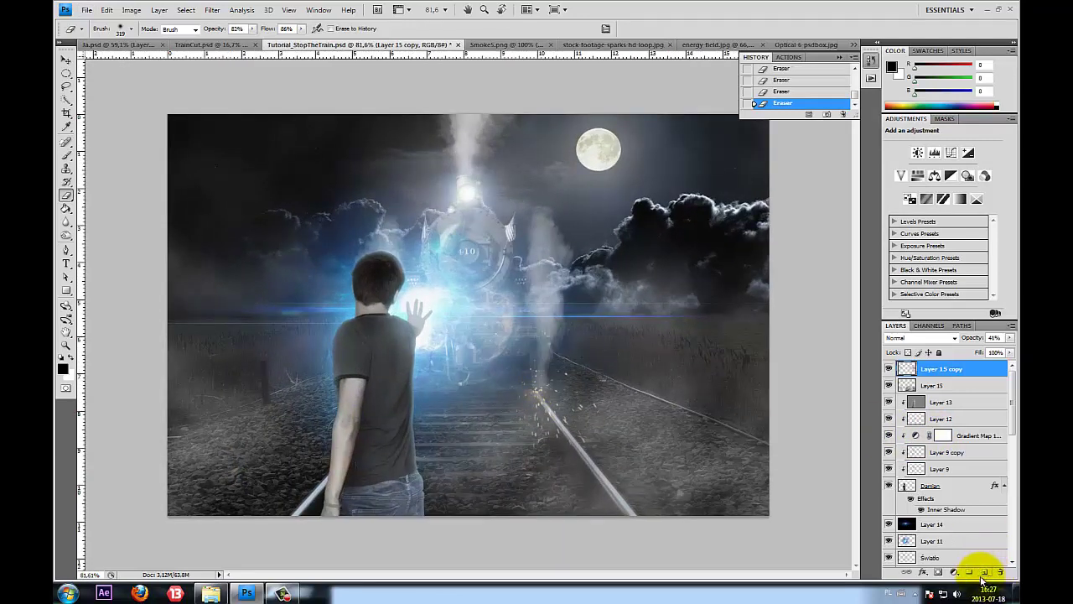
Add a black-to-white Gradient Map 2 in Multiply mode at about 43% opacity
{"action": "left_click", "coordinate": [957, 577]}
{"action": "left_click", "coordinate": [963, 553]}
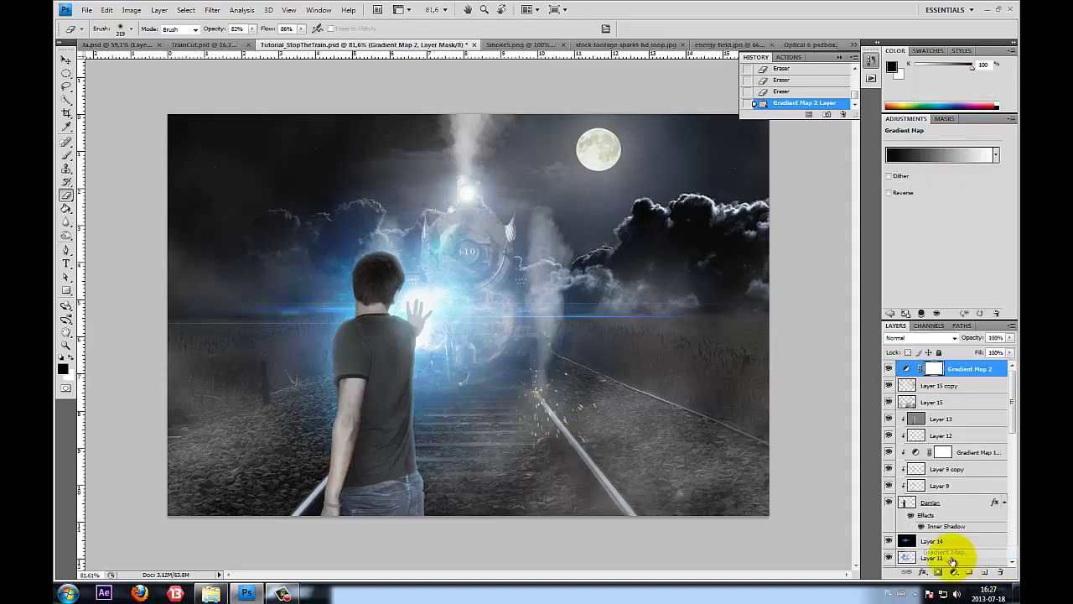
{"action": "left_click", "coordinate": [892, 156]}
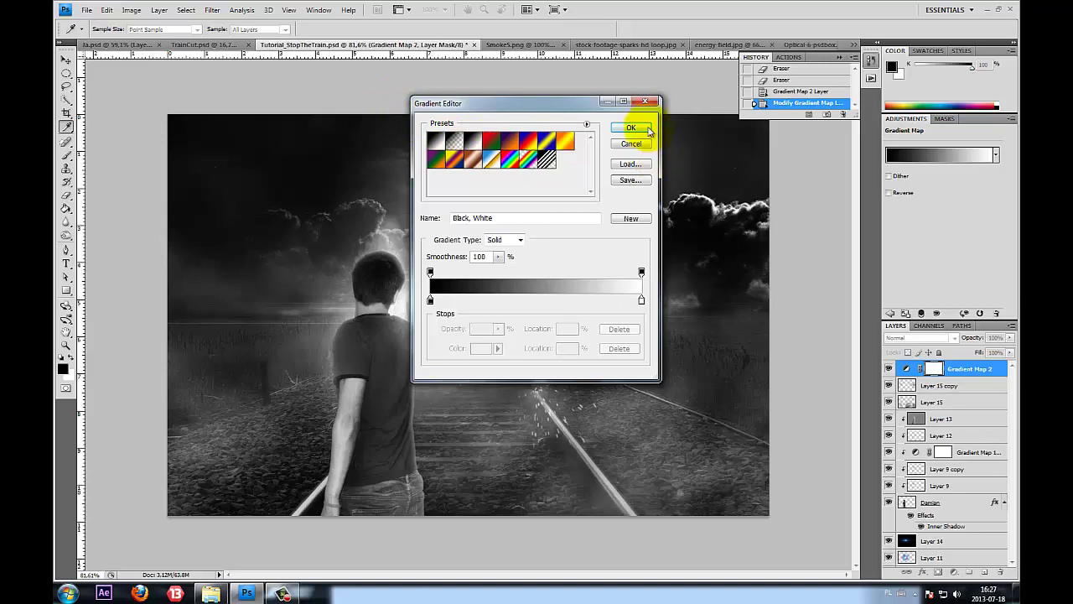
{"action": "left_click", "coordinate": [630, 128]}
{"action": "left_click", "coordinate": [901, 338]}
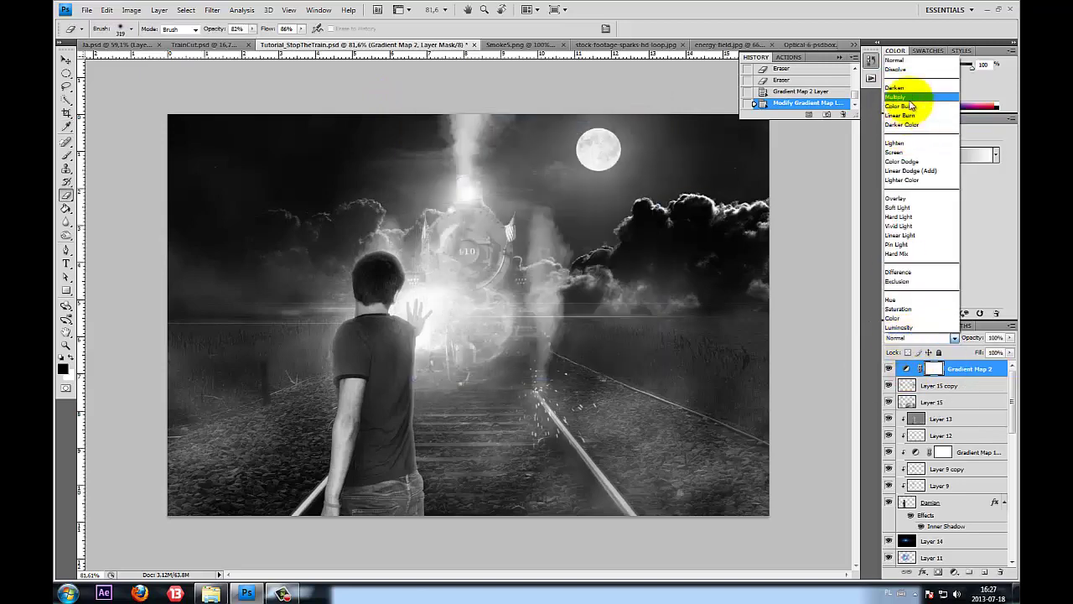
{"action": "left_click", "coordinate": [899, 93]}
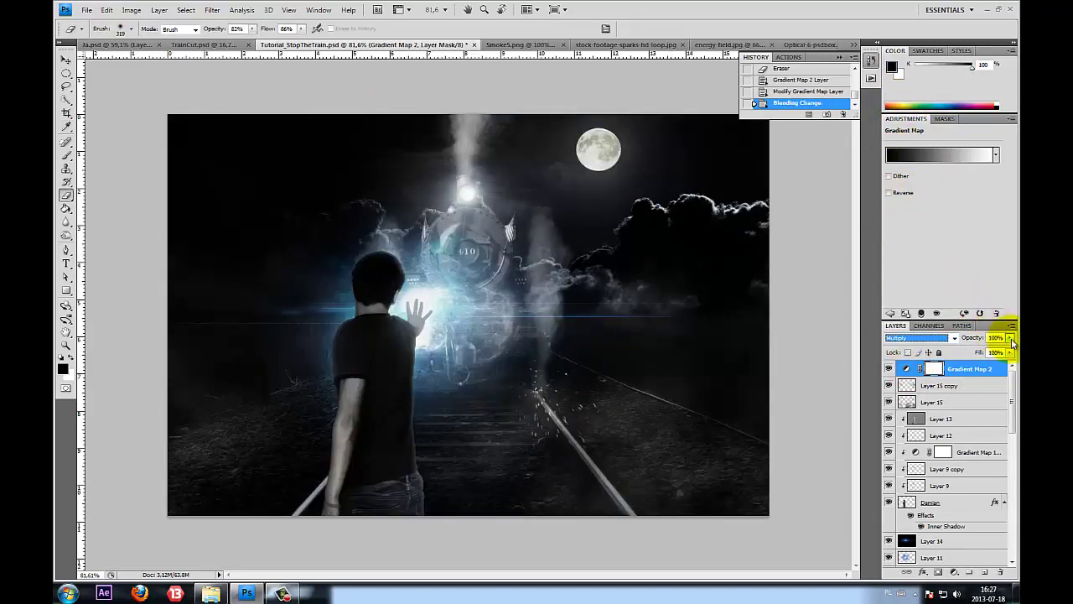
{"action": "left_click", "coordinate": [994, 337]}
{"action": "type", "text": "43"}
{"action": "key", "text": "Return"}
{"action": "left_click_drag", "start_coordinate": [973, 356], "coordinate": [977, 359]}
{"action": "left_click", "coordinate": [922, 370]}
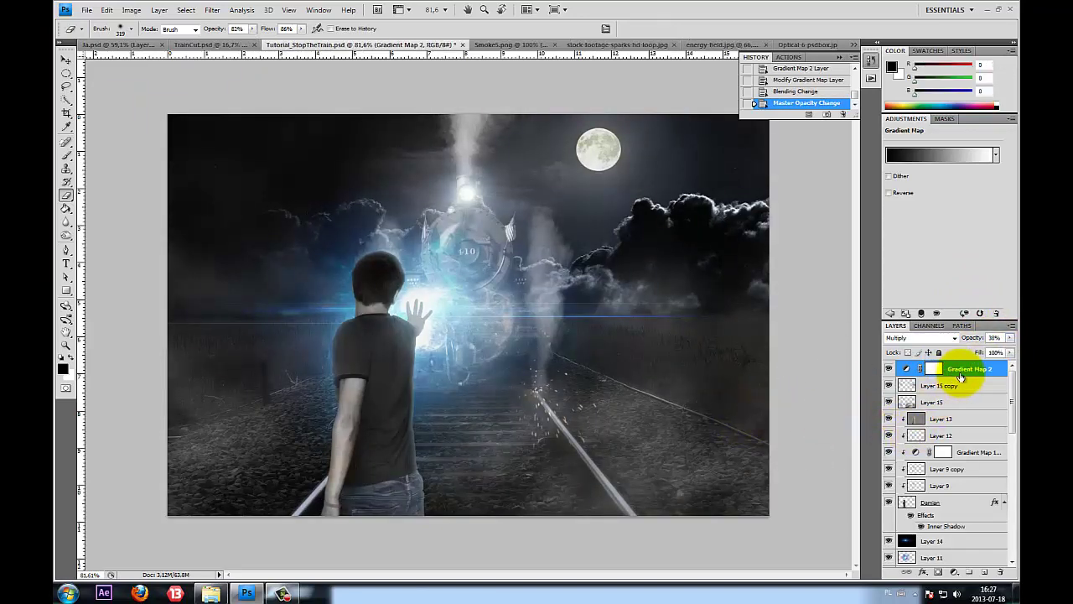
Duplicate Gradient Map 2 and set the copy to Screen at 25% opacity
{"action": "key", "text": "ctrl+j"}
{"action": "left_click", "coordinate": [922, 337]}
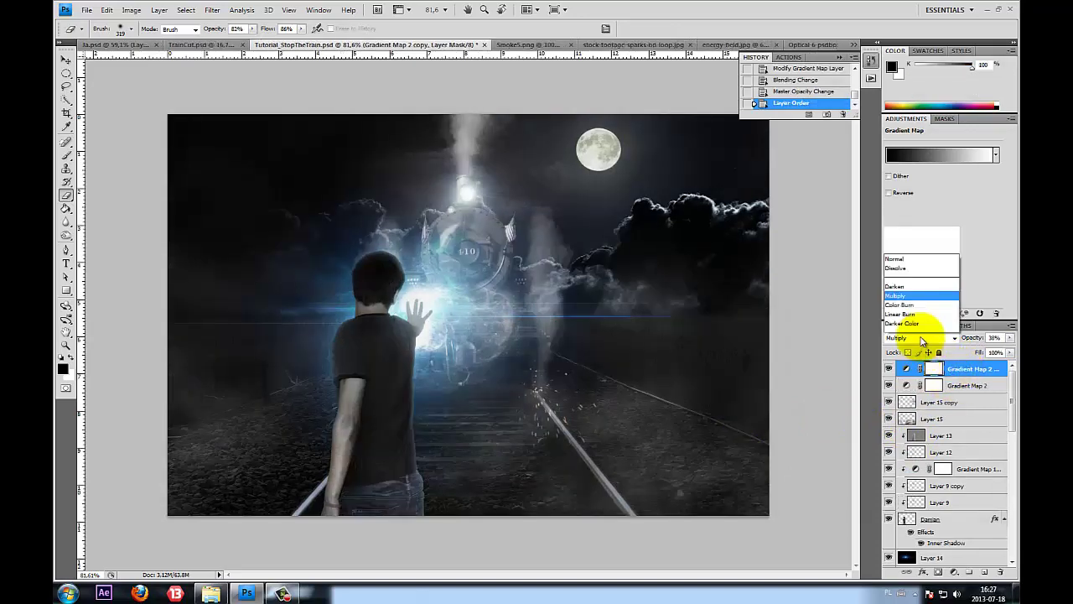
{"action": "left_click", "coordinate": [901, 152]}
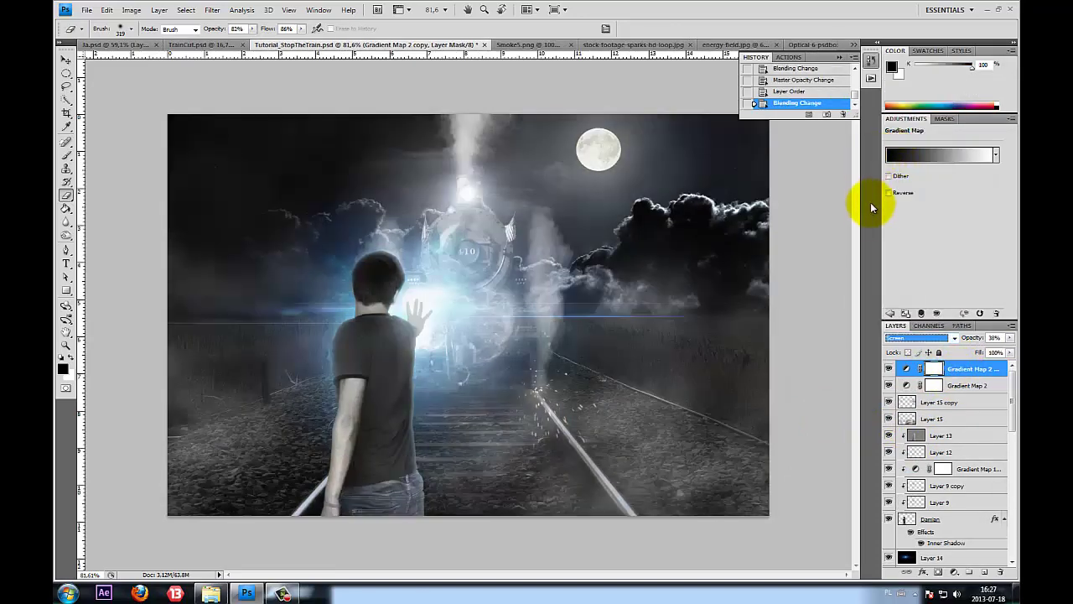
{"action": "left_click", "coordinate": [1011, 337]}
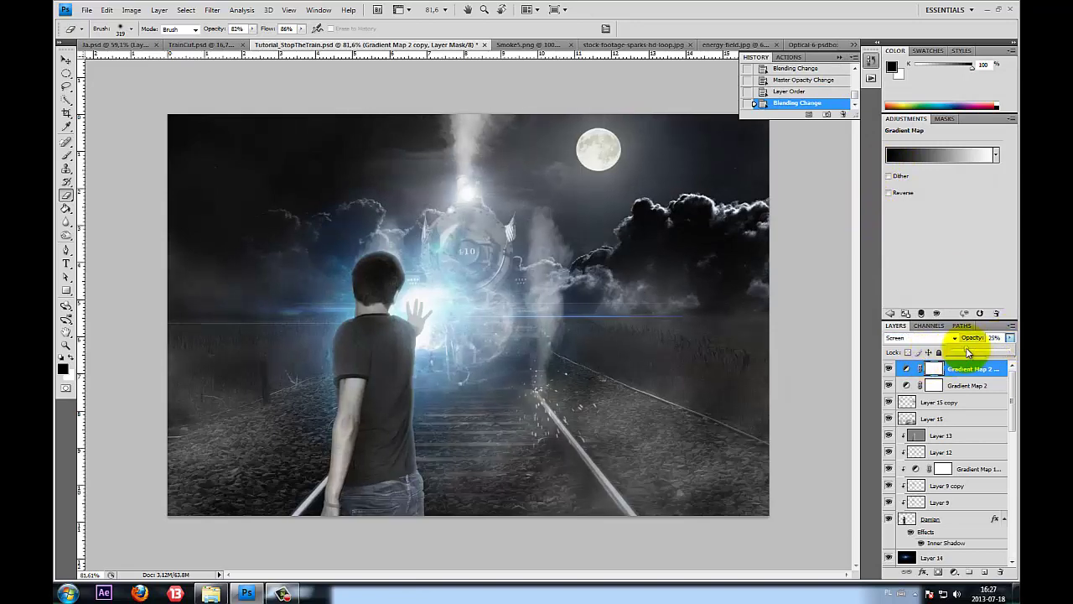
{"action": "left_click_drag", "start_coordinate": [968, 353], "coordinate": [965, 352]}
{"action": "left_click", "coordinate": [889, 371]}
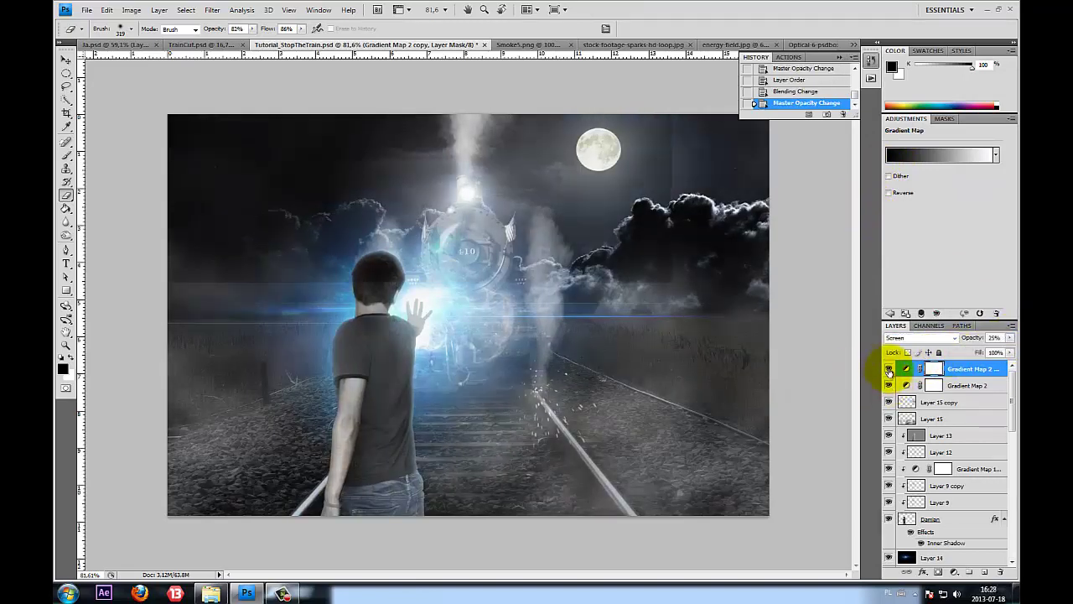
{"action": "left_click", "coordinate": [888, 370]}
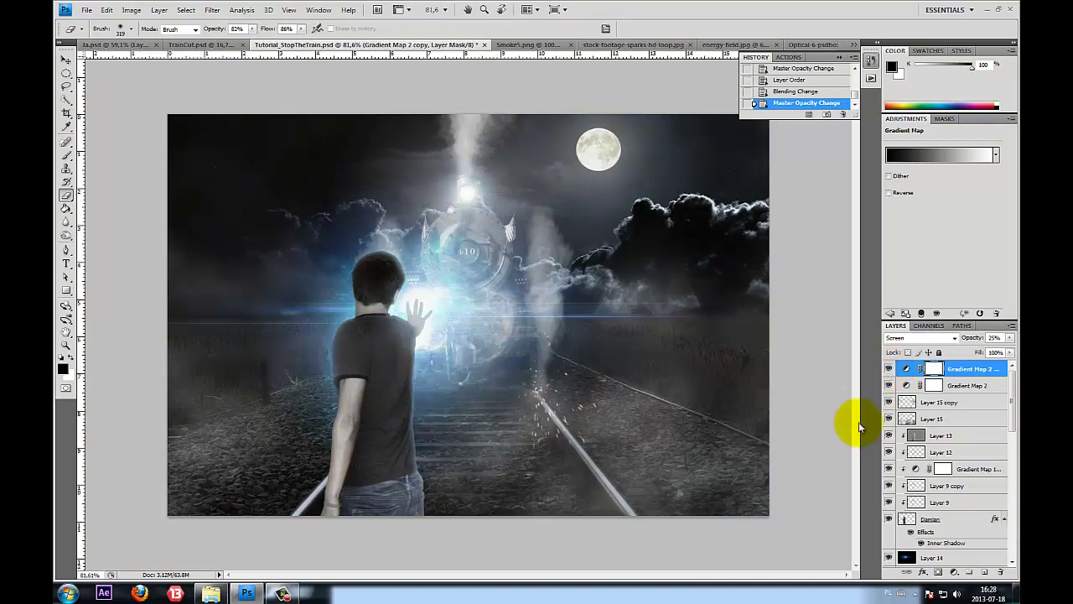
{"action": "left_click", "coordinate": [954, 572]}
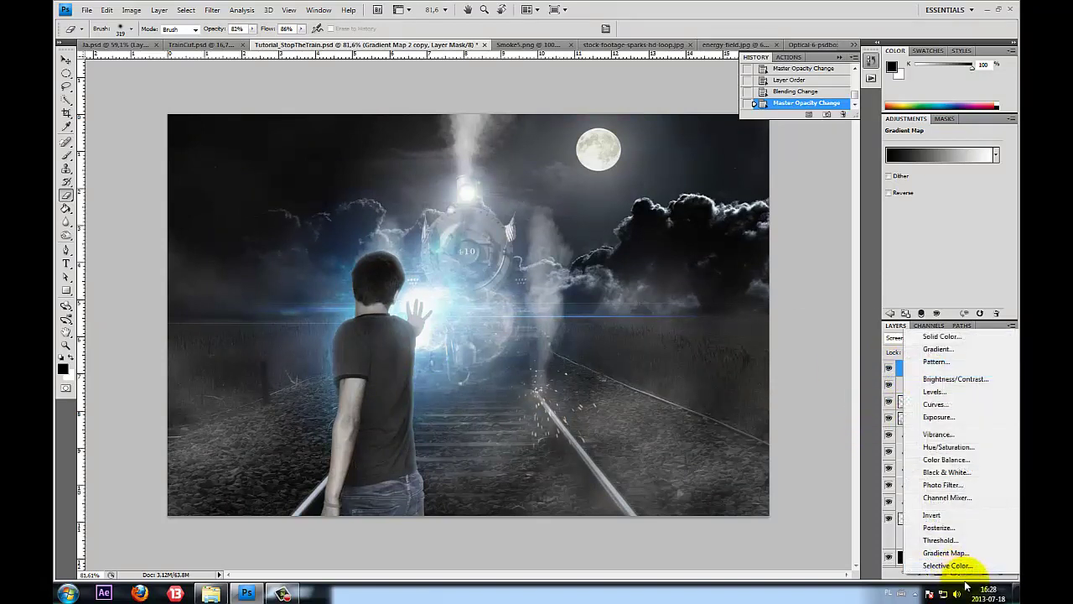
Add Gradient Map 3 running black to light blue (4fb5e5), blended in Multiply
{"action": "left_click", "coordinate": [964, 556]}
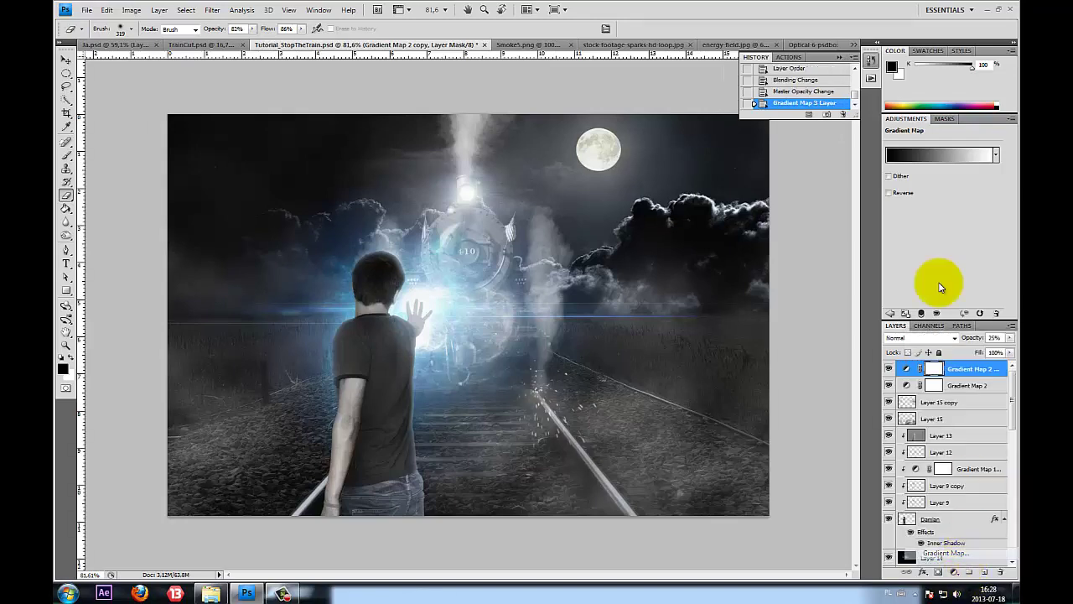
{"action": "left_click", "coordinate": [922, 156]}
{"action": "left_click", "coordinate": [472, 141]}
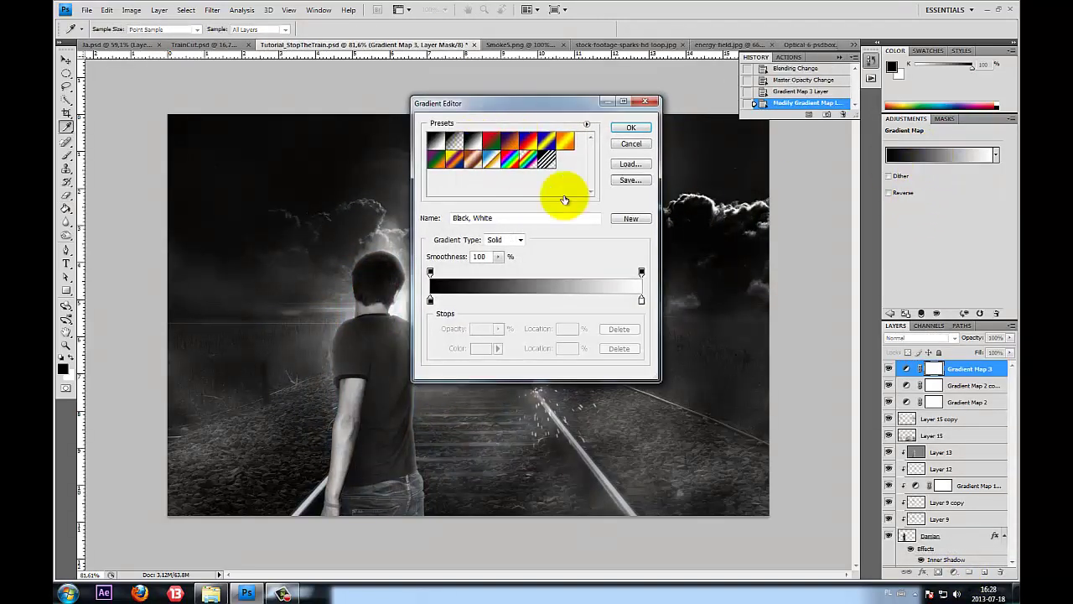
{"action": "double_click", "coordinate": [641, 301]}
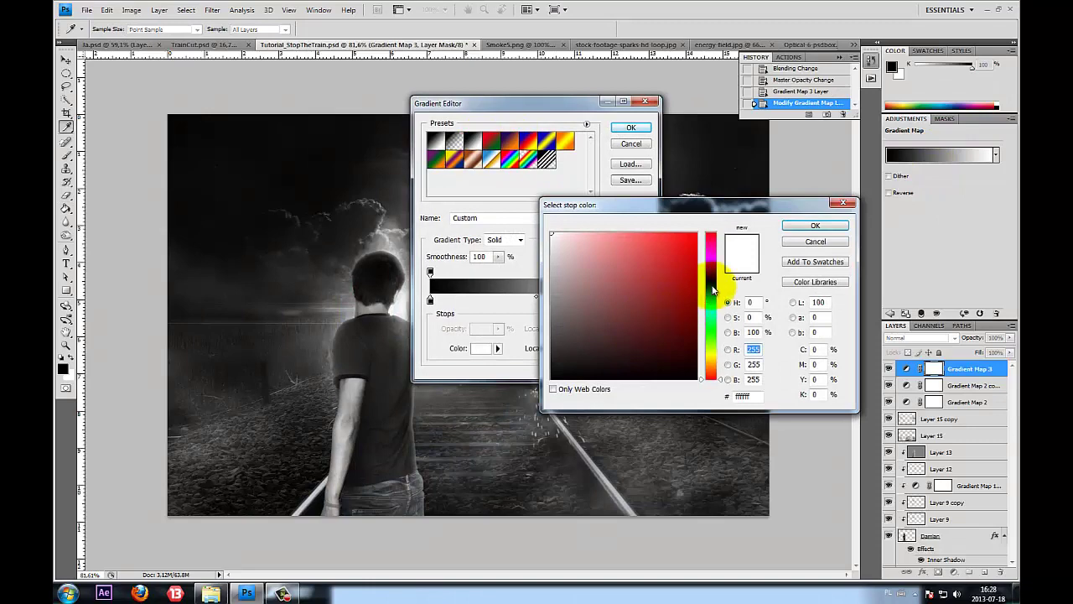
{"action": "left_click_drag", "start_coordinate": [711, 277], "coordinate": [711, 299]}
{"action": "left_click", "coordinate": [642, 274]}
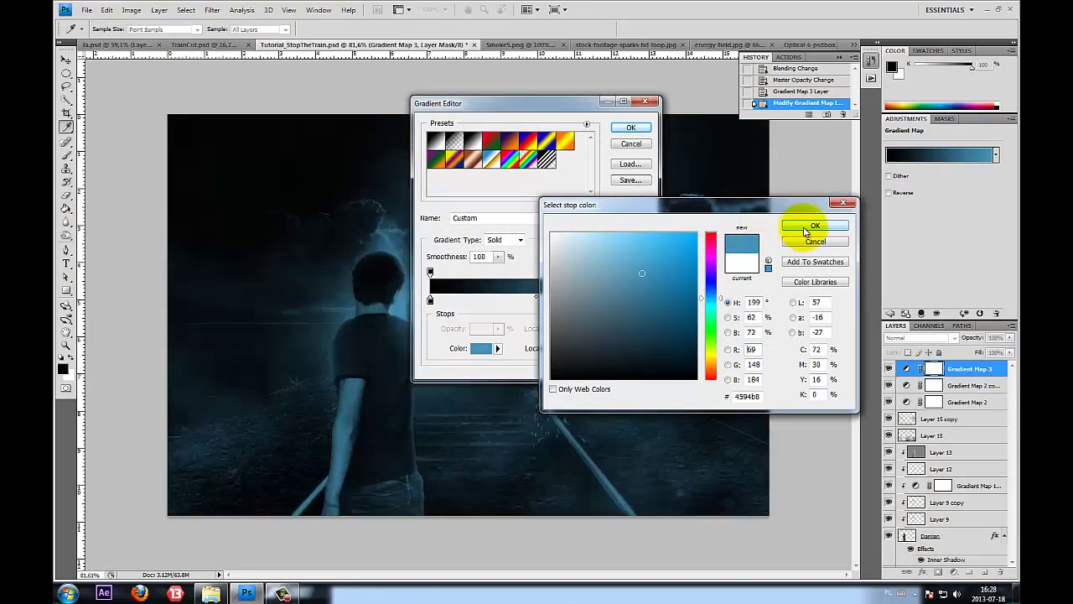
{"action": "left_click", "coordinate": [647, 247]}
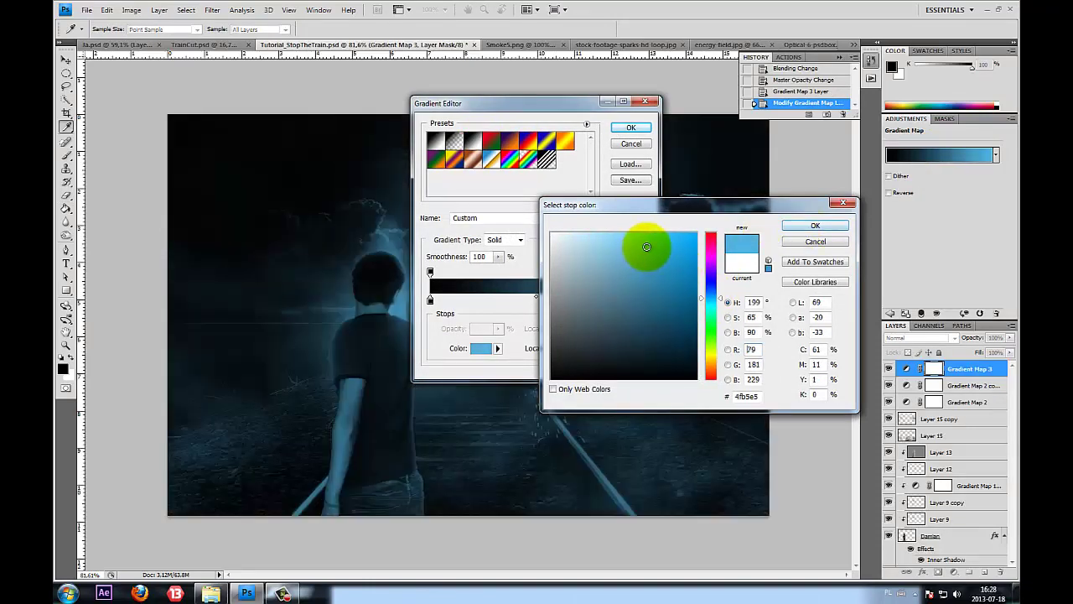
{"action": "left_click", "coordinate": [790, 228]}
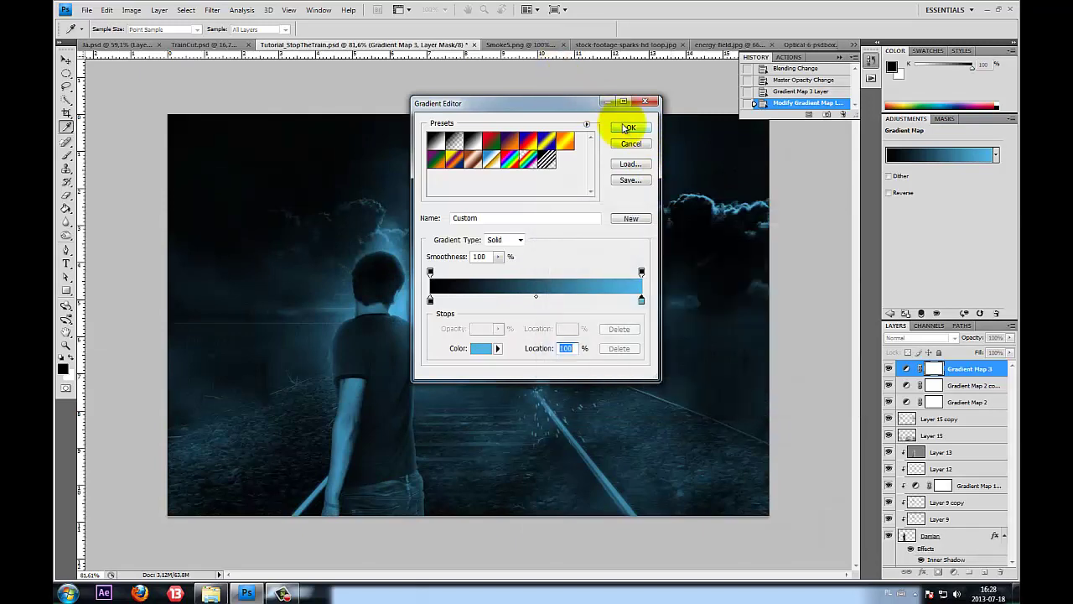
{"action": "left_click", "coordinate": [631, 128]}
{"action": "left_click", "coordinate": [921, 337]}
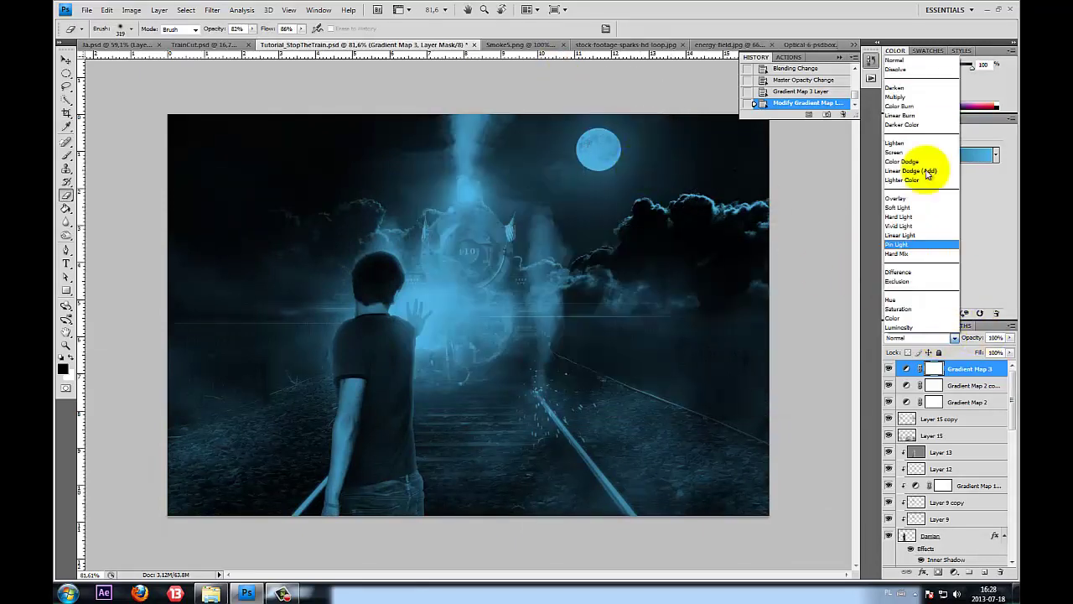
{"action": "left_click", "coordinate": [908, 95]}
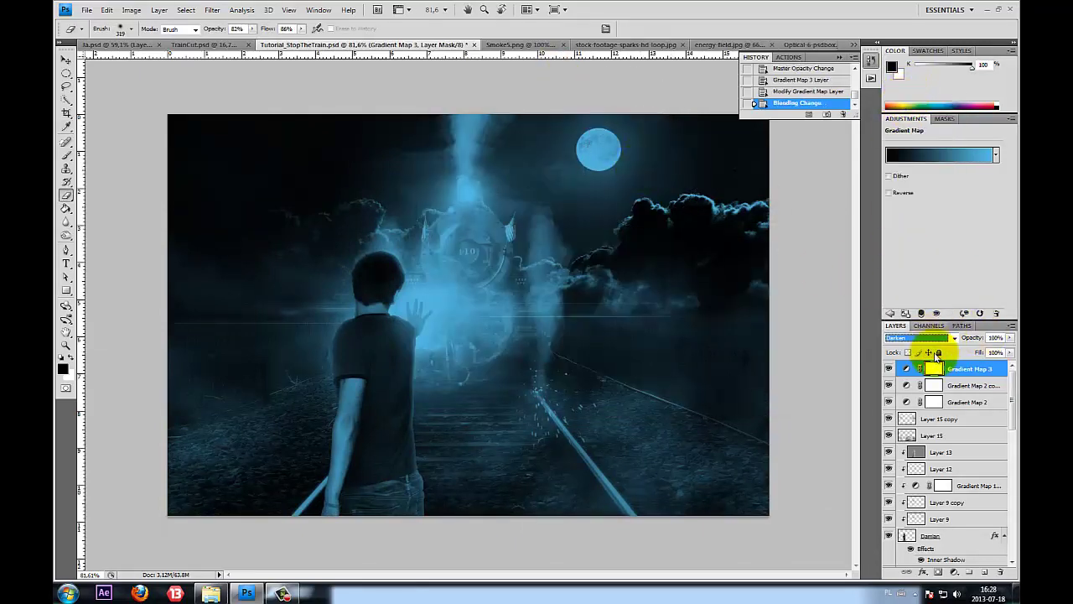
{"action": "scroll", "coordinate": [910, 337], "scroll_direction": "down", "scroll_amount": 1}
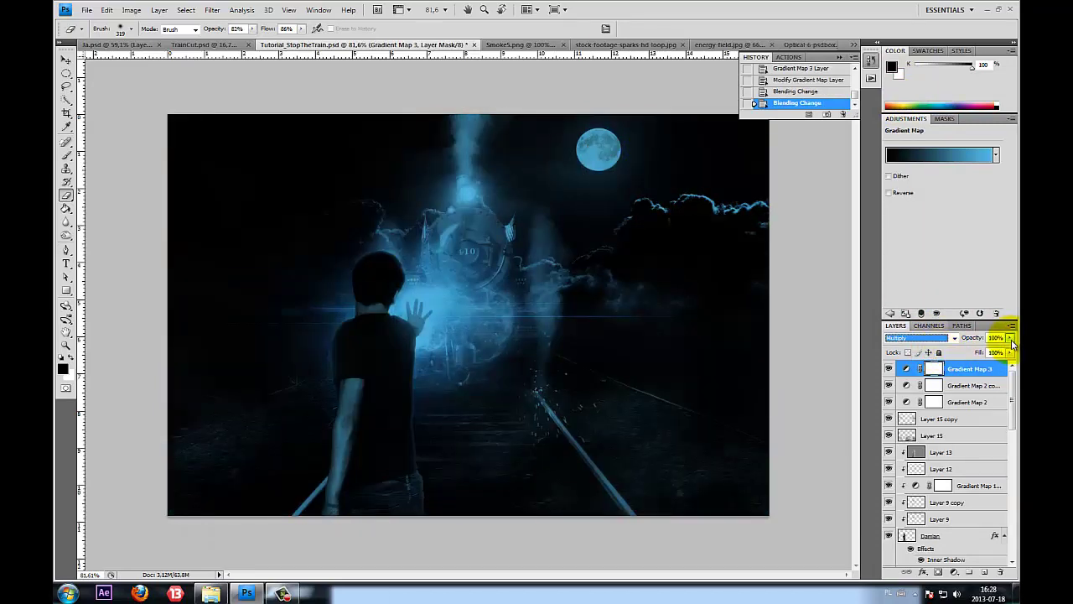
Set Gradient Map 3 to Screen at 15% opacity after trying other blend modes
{"action": "left_click", "coordinate": [1011, 338]}
{"action": "left_click_drag", "start_coordinate": [1006, 351], "coordinate": [968, 354]}
{"action": "left_click", "coordinate": [920, 337]}
{"action": "left_click", "coordinate": [908, 156]}
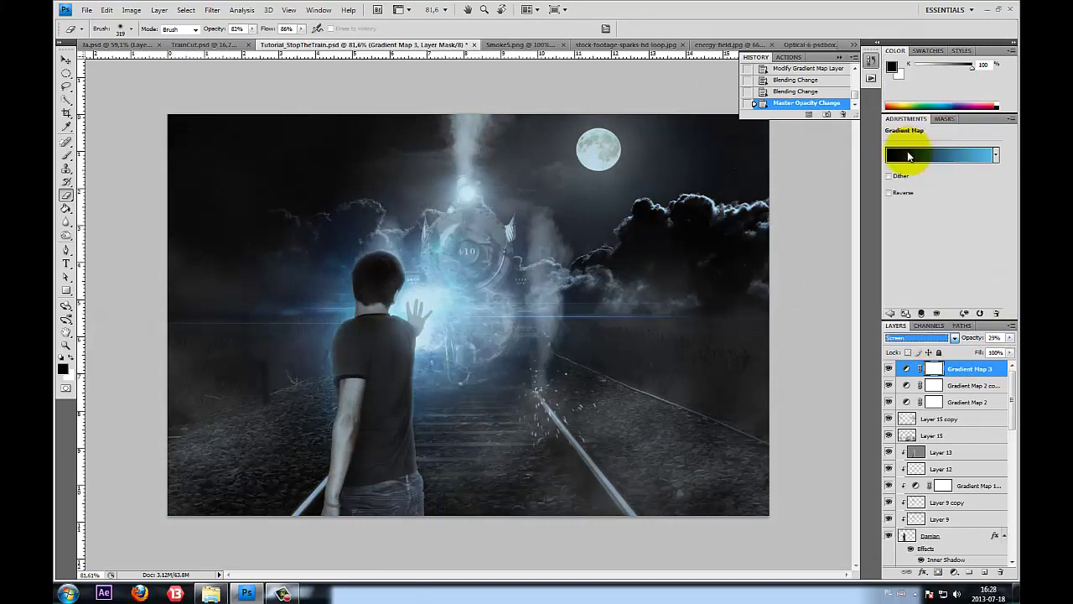
{"action": "left_click", "coordinate": [1010, 337]}
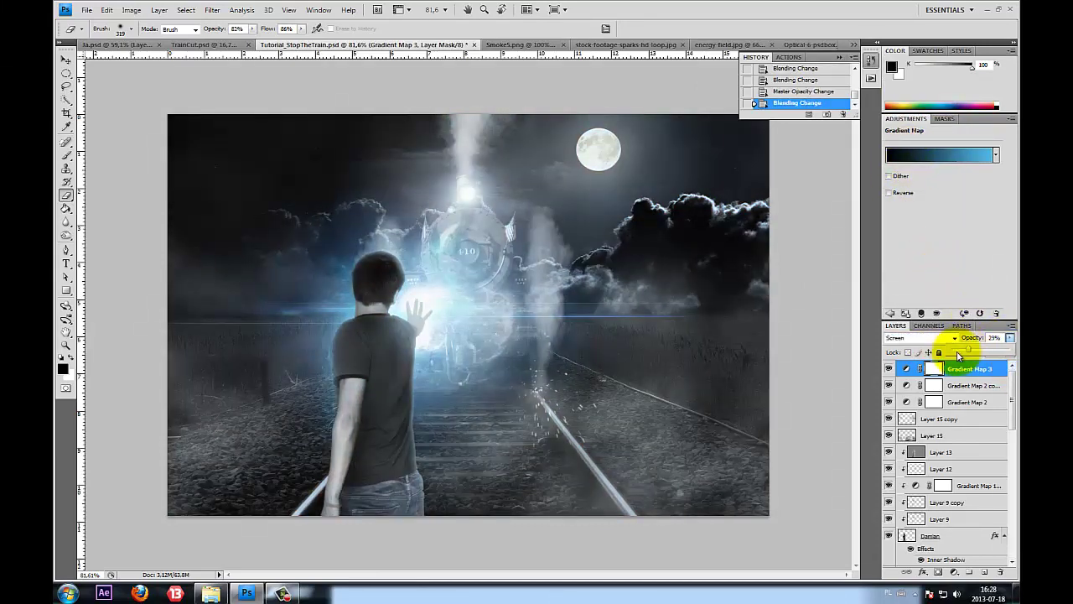
{"action": "left_click_drag", "start_coordinate": [961, 352], "coordinate": [964, 353]}
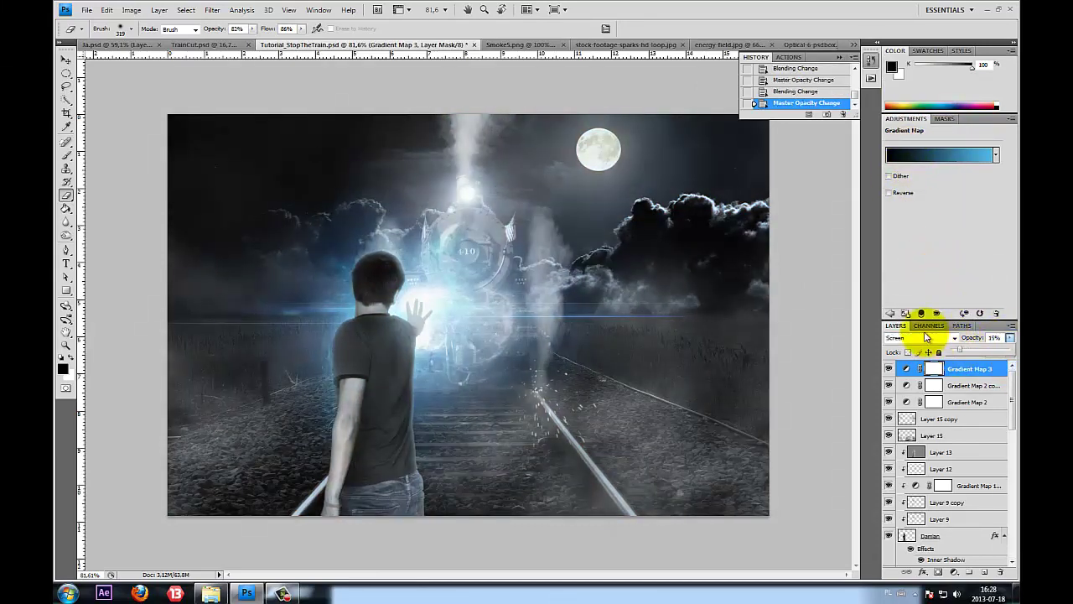
{"action": "left_click", "coordinate": [926, 337]}
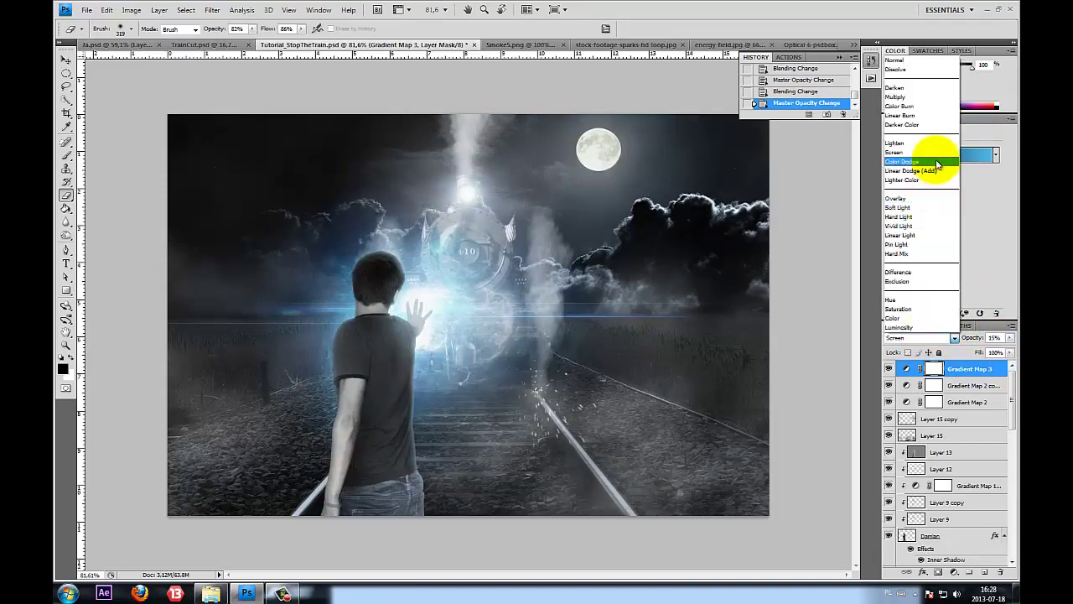
{"action": "left_click", "coordinate": [939, 159]}
{"action": "key", "text": "Down"}
{"action": "key", "text": "Down"}
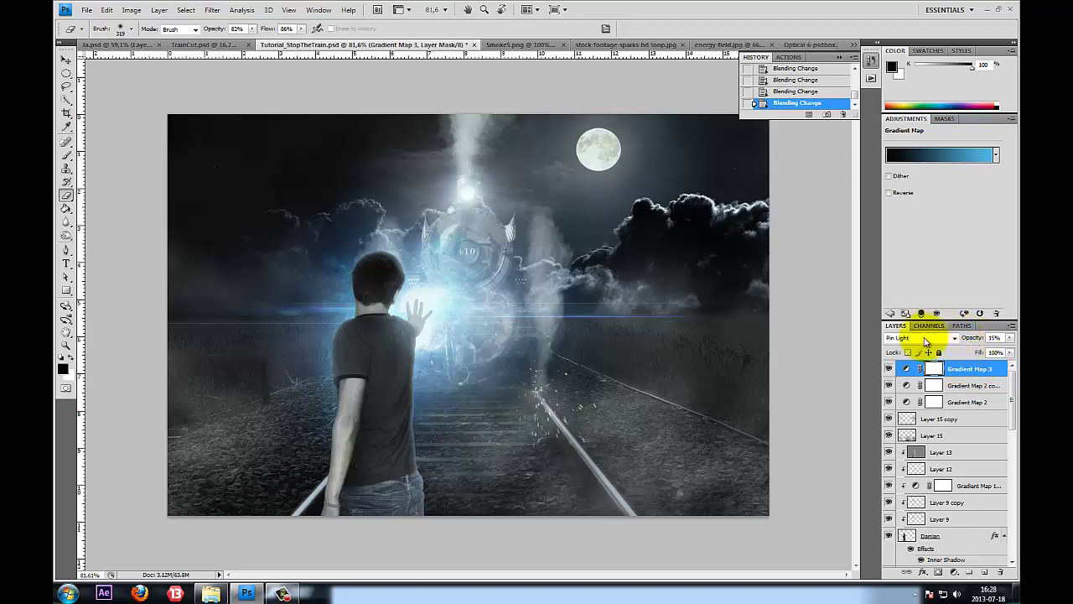
{"action": "left_click", "coordinate": [945, 342]}
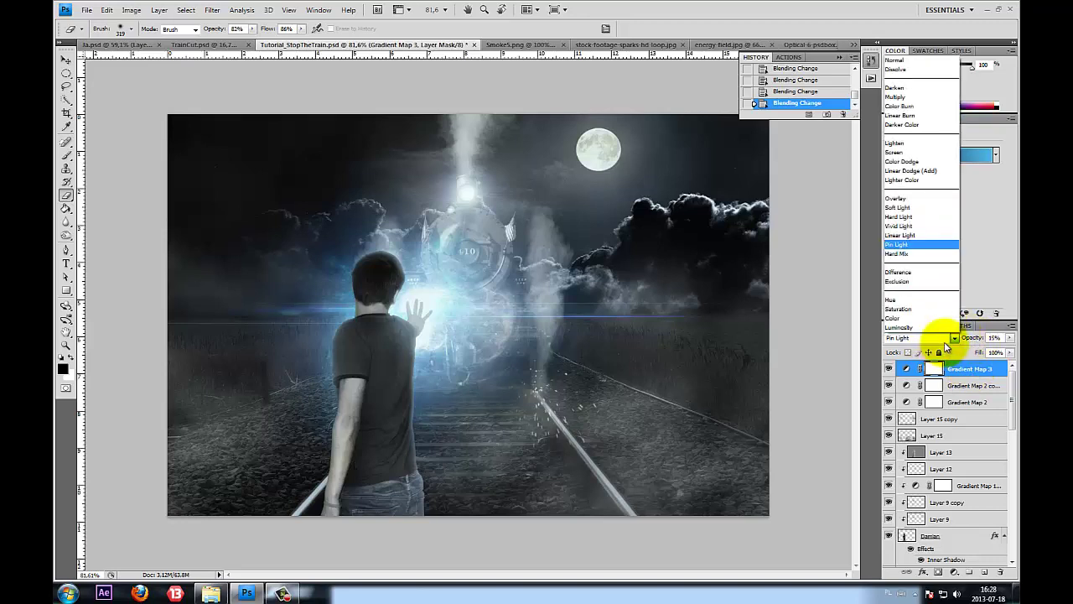
{"action": "left_click", "coordinate": [945, 344]}
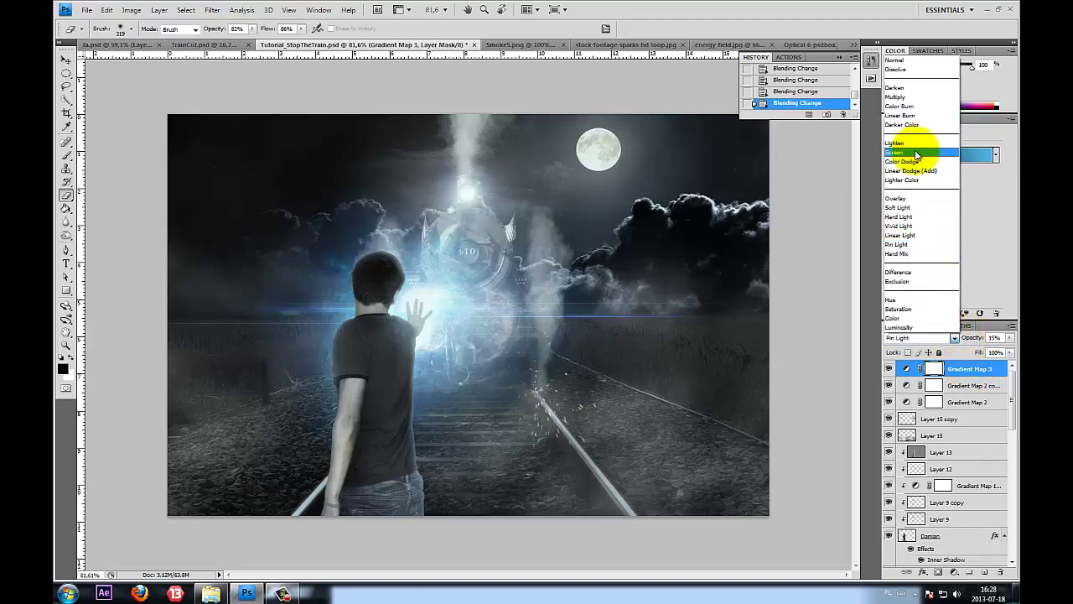
{"action": "left_click", "coordinate": [916, 153]}
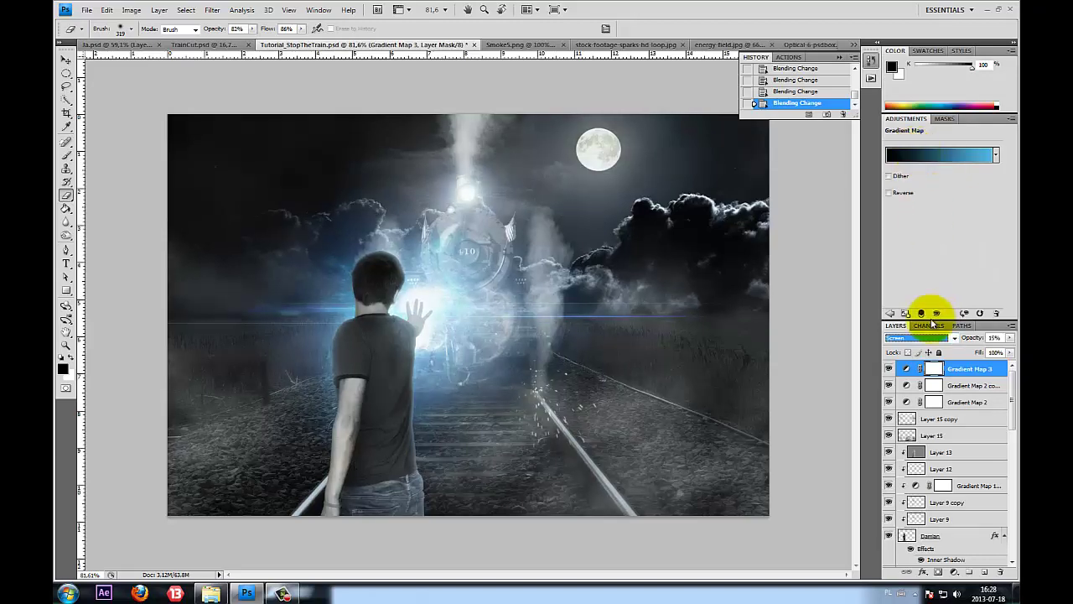
Compare Gradient Map 3 on and off, then mask its blue tint over the right-hand rails
{"action": "left_click", "coordinate": [889, 369]}
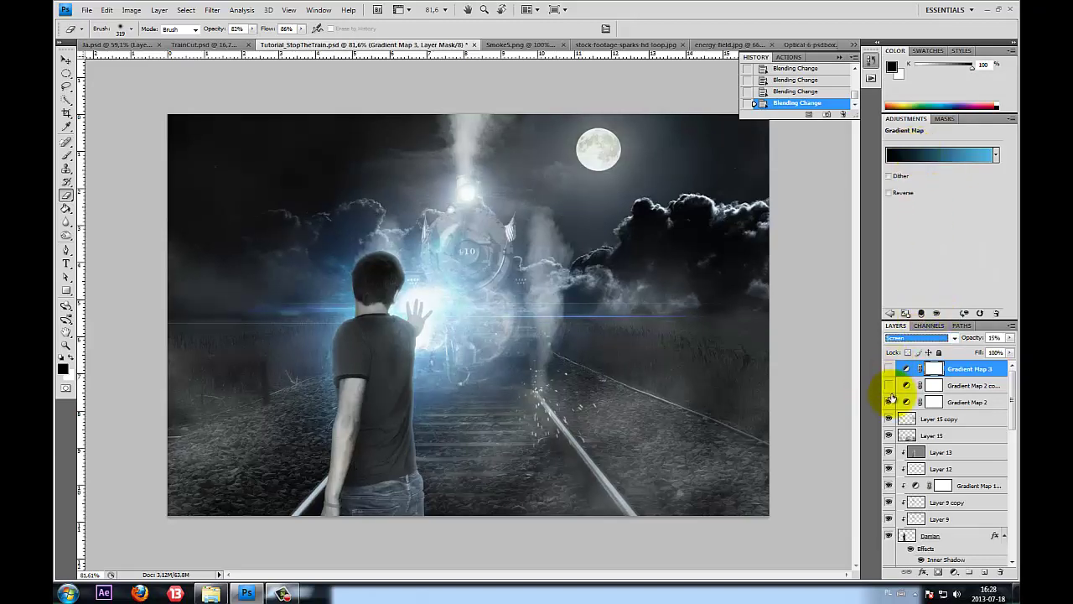
{"action": "left_click", "coordinate": [889, 369]}
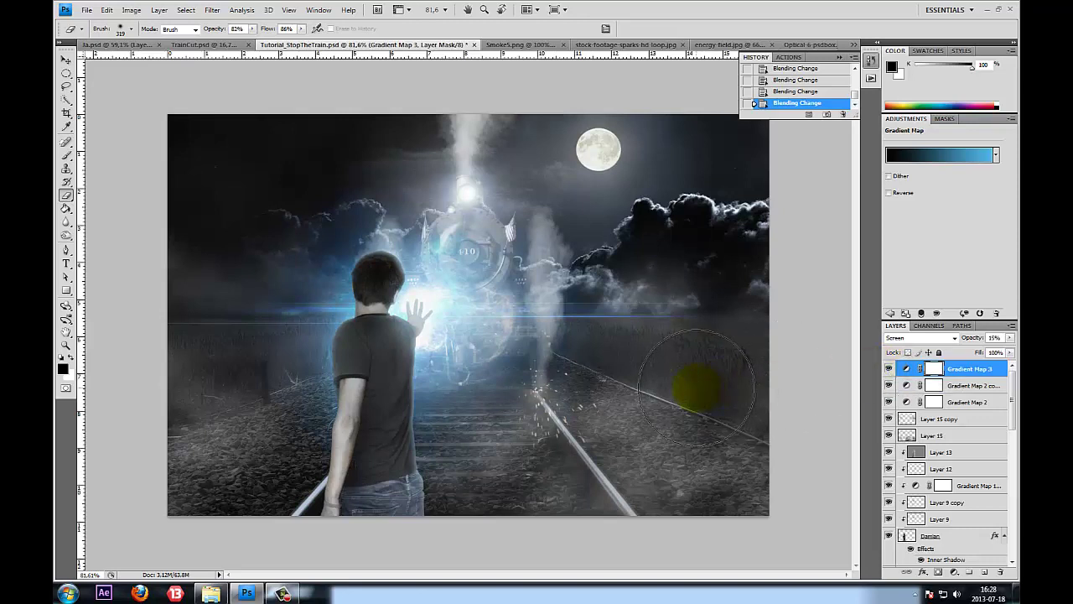
{"action": "left_click_drag", "start_coordinate": [697, 388], "coordinate": [719, 456]}
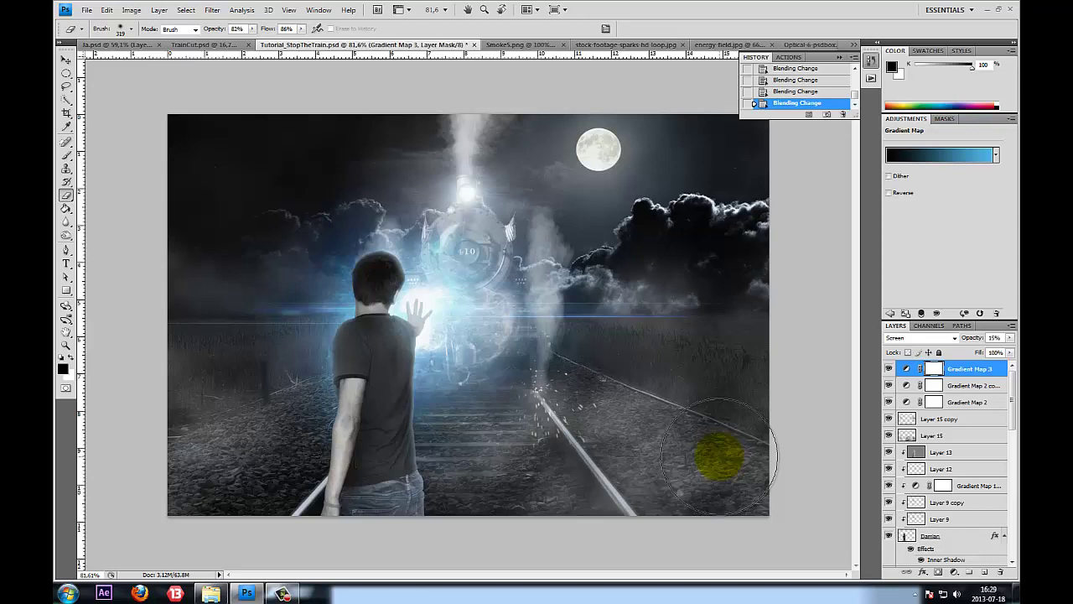
Add a new Layer 16 and stamp a merged copy of the composite into it via Apply Image
{"action": "left_click", "coordinate": [956, 572]}
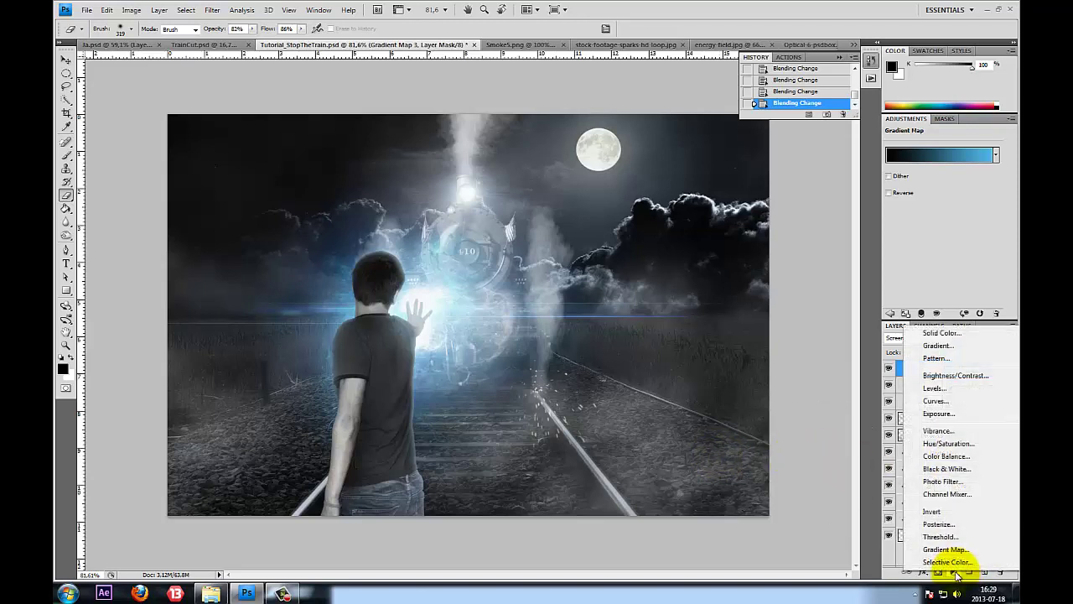
{"action": "left_click", "coordinate": [956, 572]}
{"action": "left_click", "coordinate": [985, 572]}
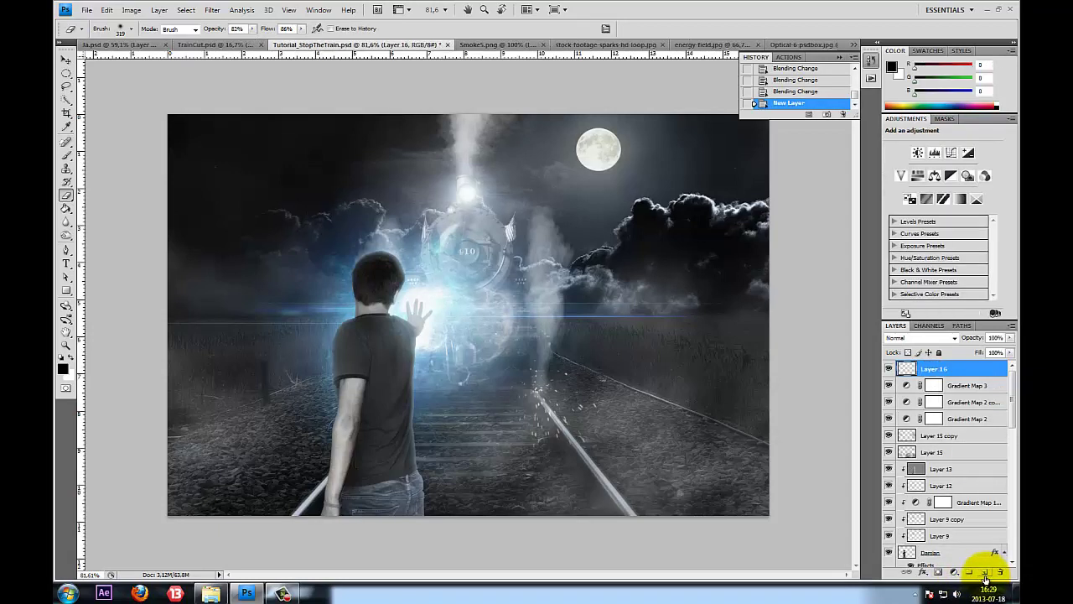
{"action": "left_click", "coordinate": [132, 10]}
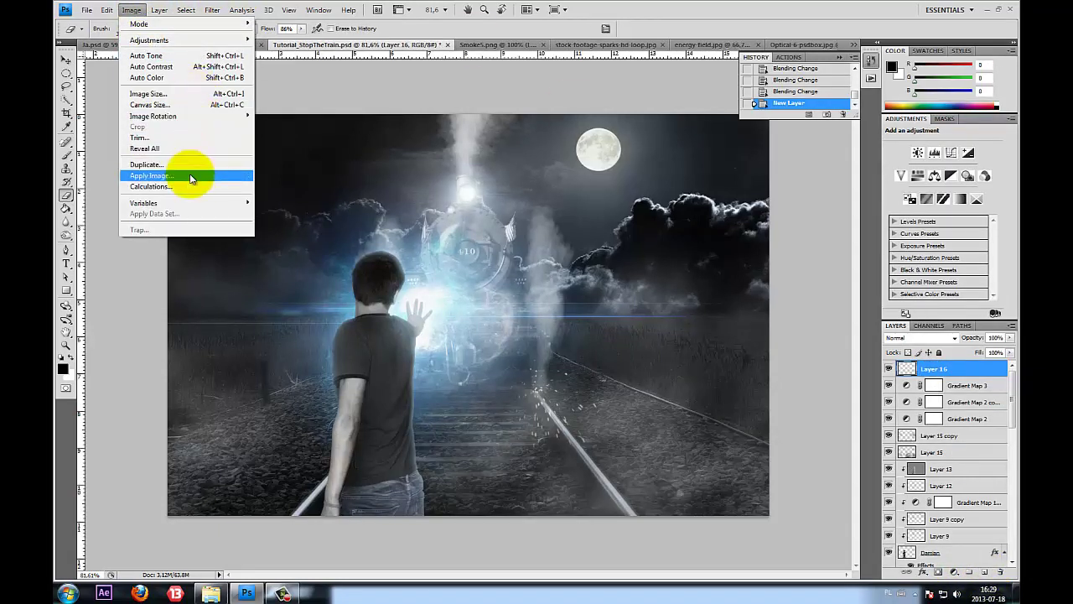
{"action": "left_click", "coordinate": [151, 175]}
{"action": "left_click", "coordinate": [622, 172]}
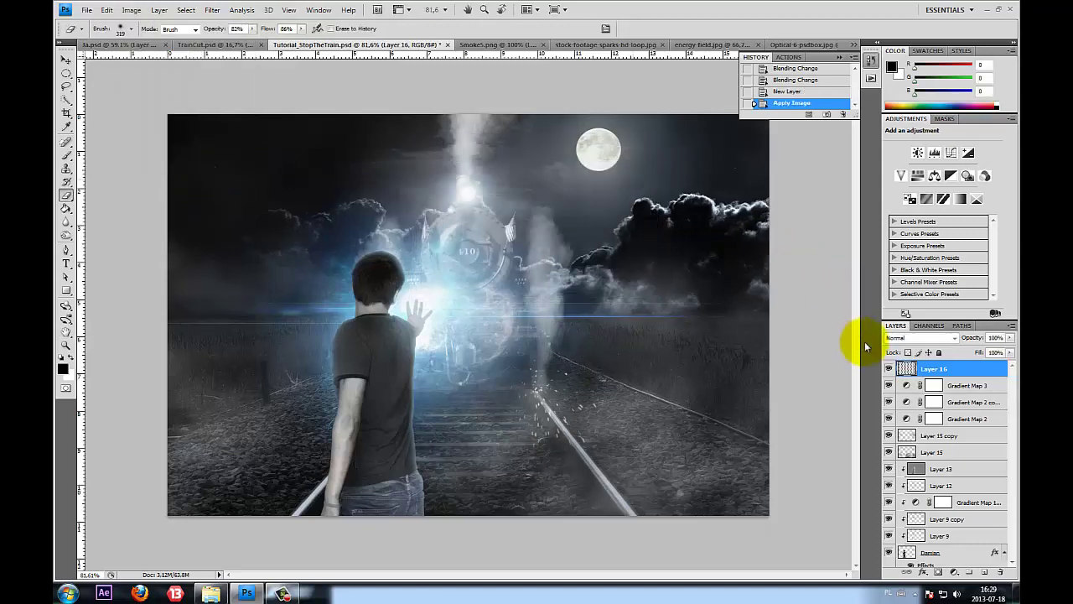
Hide the layers from Gradient Map 3 down to Layer 13 and check Layer 16
{"action": "left_click_drag", "start_coordinate": [889, 385], "coordinate": [891, 452]}
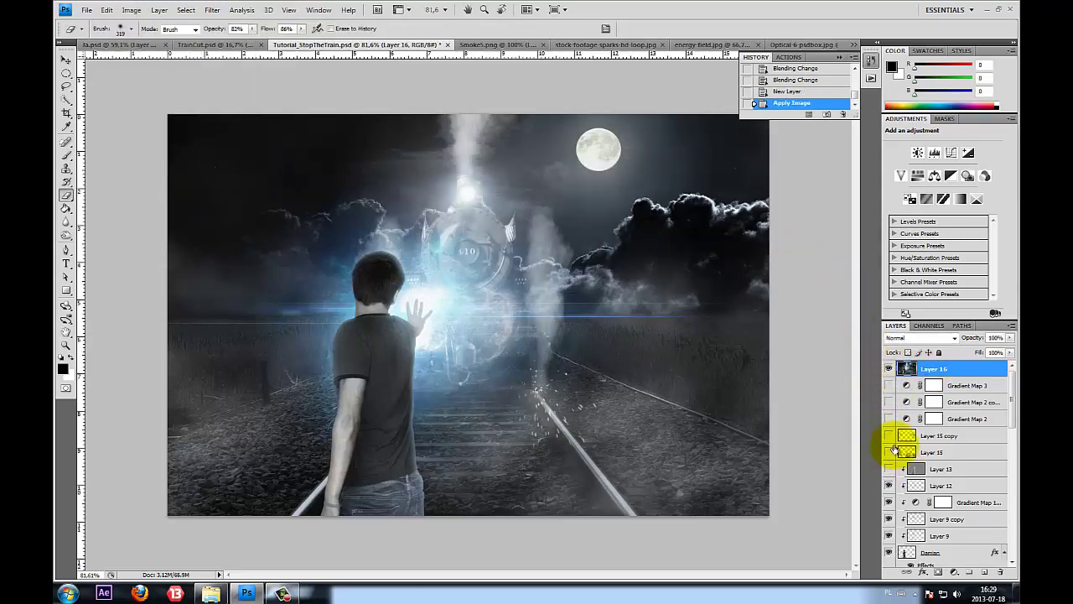
{"action": "left_click", "coordinate": [889, 369]}
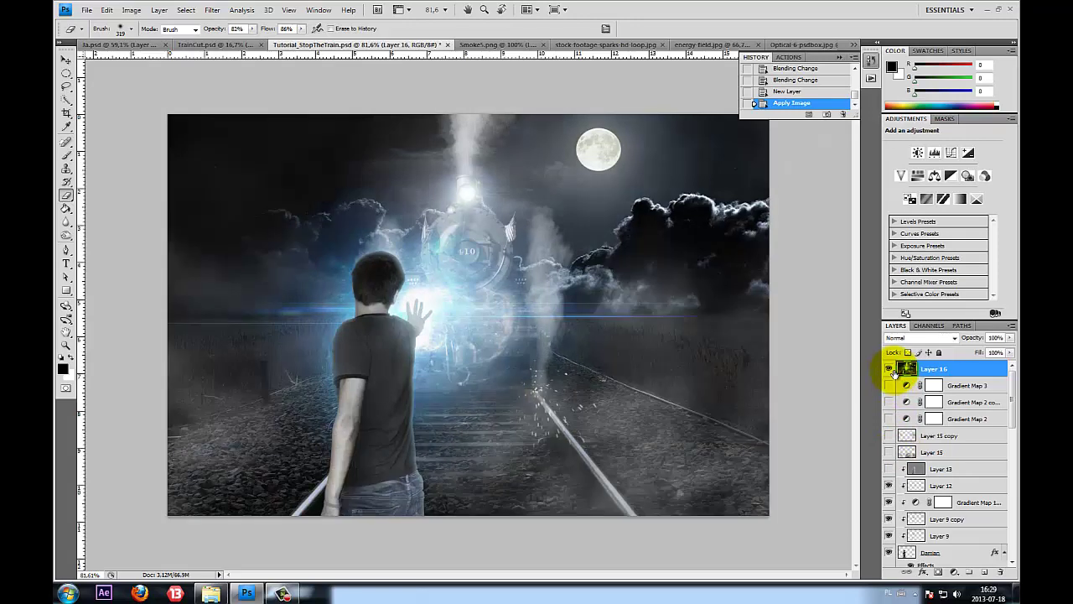
{"action": "scroll", "coordinate": [943, 449], "scroll_direction": "down", "scroll_amount": 5}
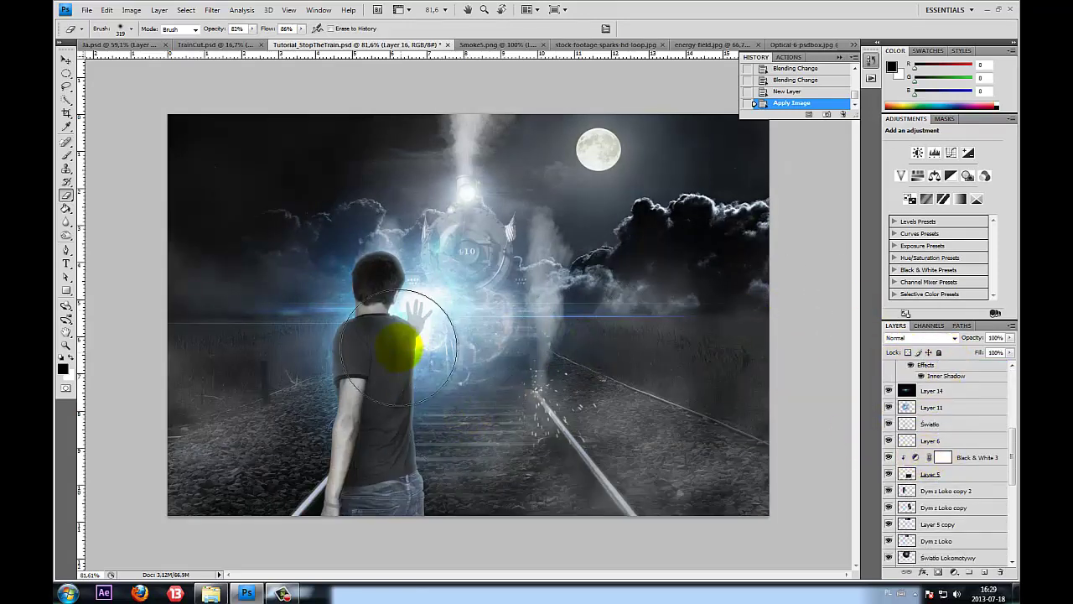
{"action": "scroll", "coordinate": [947, 453], "scroll_direction": "up", "scroll_amount": 5}
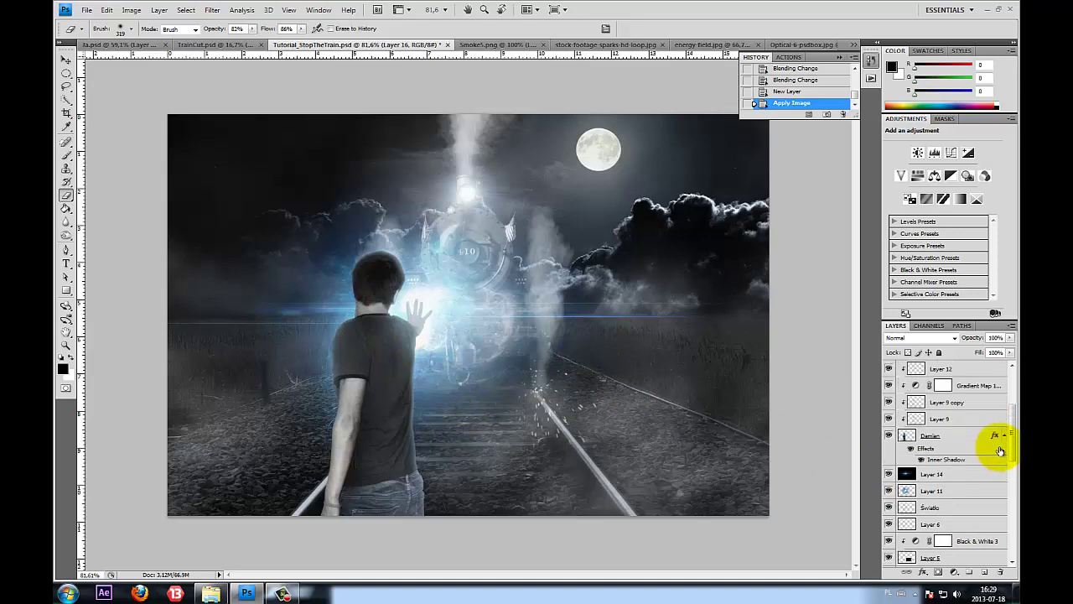
Open Unsharp Mask and try sharpening Amounts from 25% up to 500%
{"action": "left_click", "coordinate": [211, 11]}
{"action": "mouse_move", "coordinate": [225, 171]}
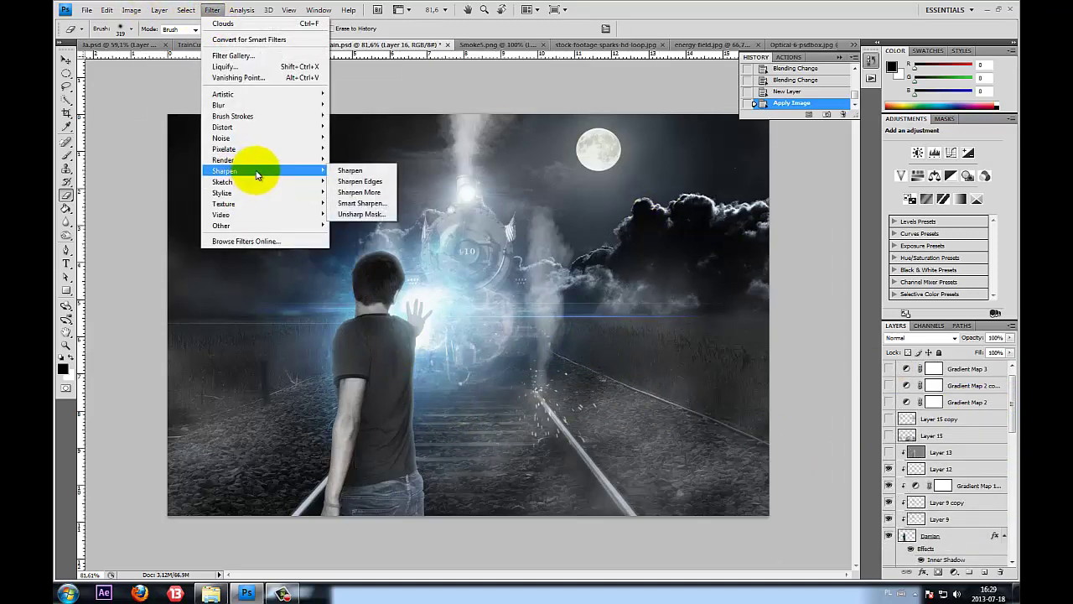
{"action": "left_click", "coordinate": [374, 216]}
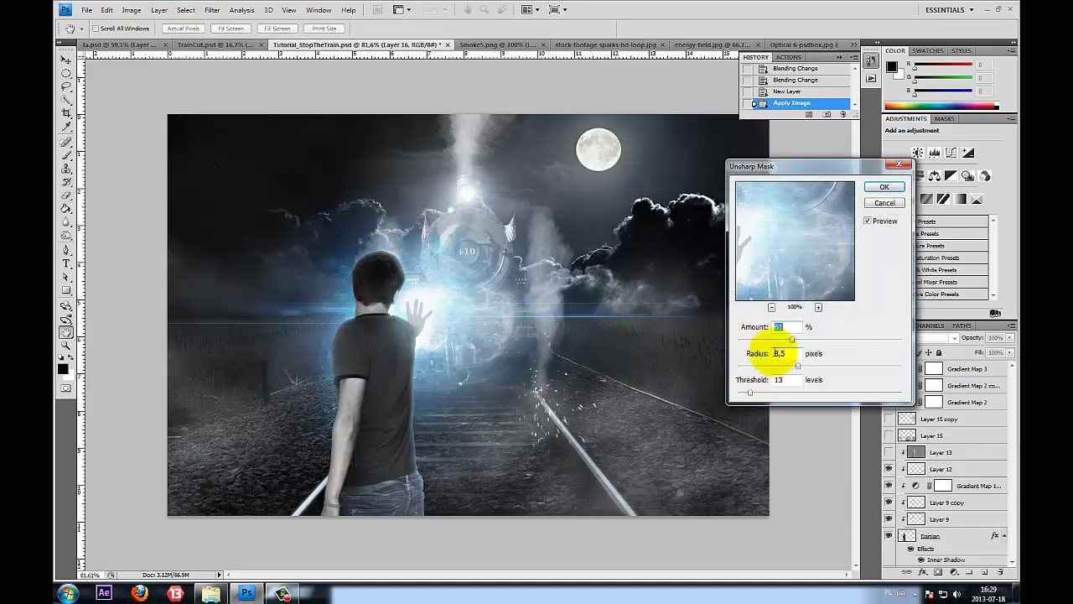
{"action": "left_click", "coordinate": [800, 279]}
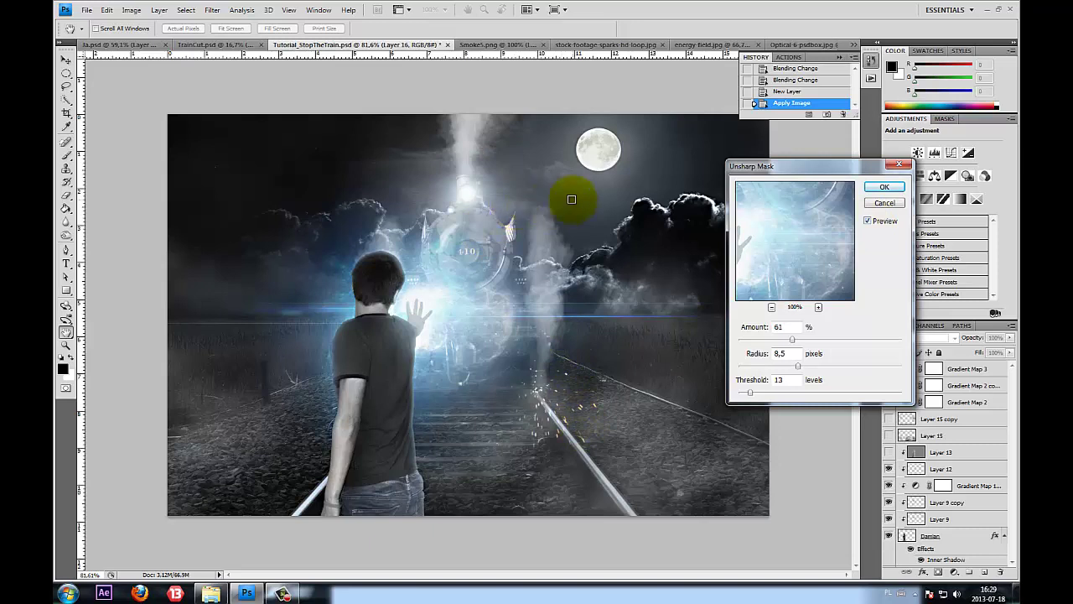
{"action": "double_click", "coordinate": [779, 379]}
{"action": "type", "text": "11"}
{"action": "left_click", "coordinate": [736, 376]}
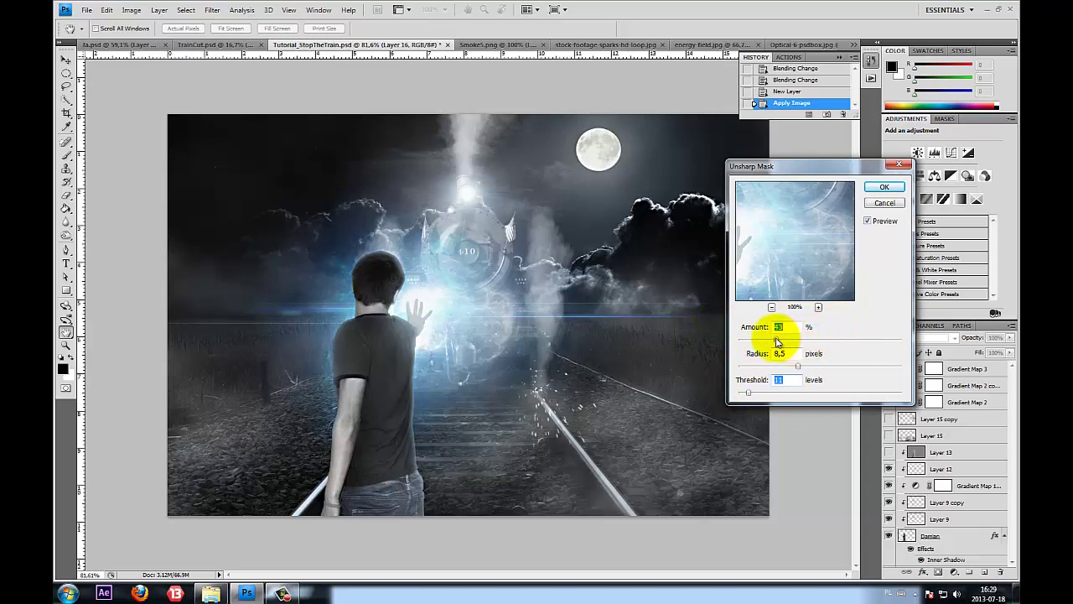
{"action": "left_click_drag", "start_coordinate": [777, 341], "coordinate": [759, 340]}
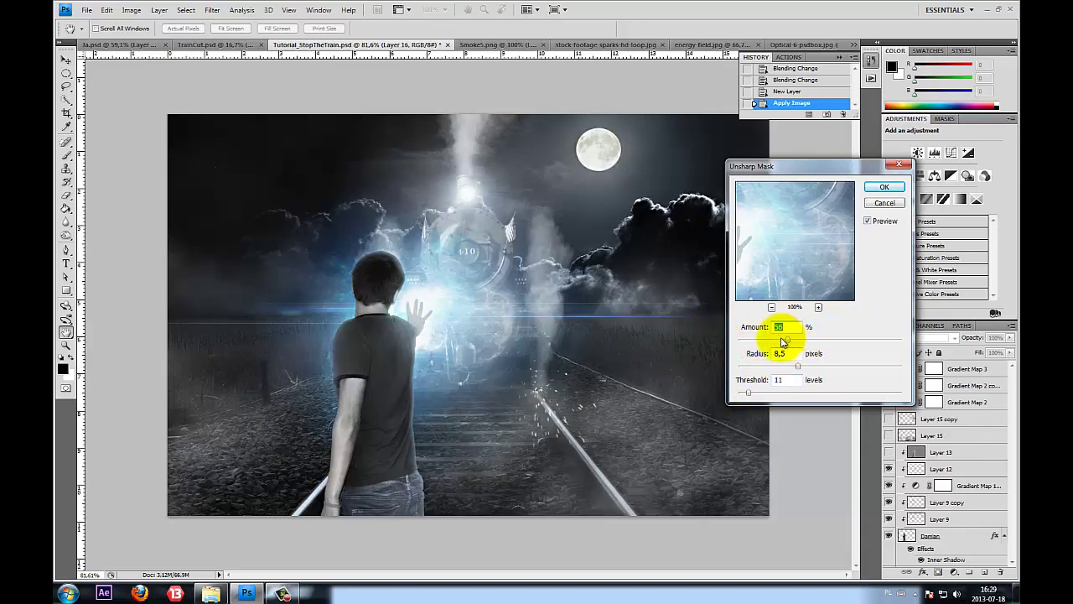
{"action": "left_click_drag", "start_coordinate": [778, 342], "coordinate": [843, 340]}
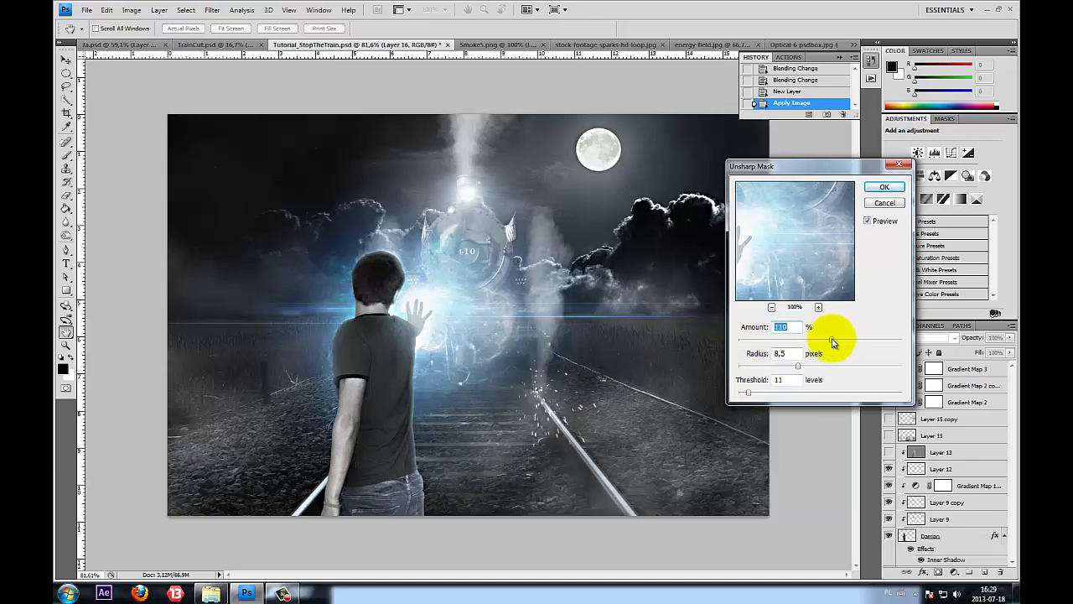
{"action": "left_click_drag", "start_coordinate": [838, 341], "coordinate": [907, 343]}
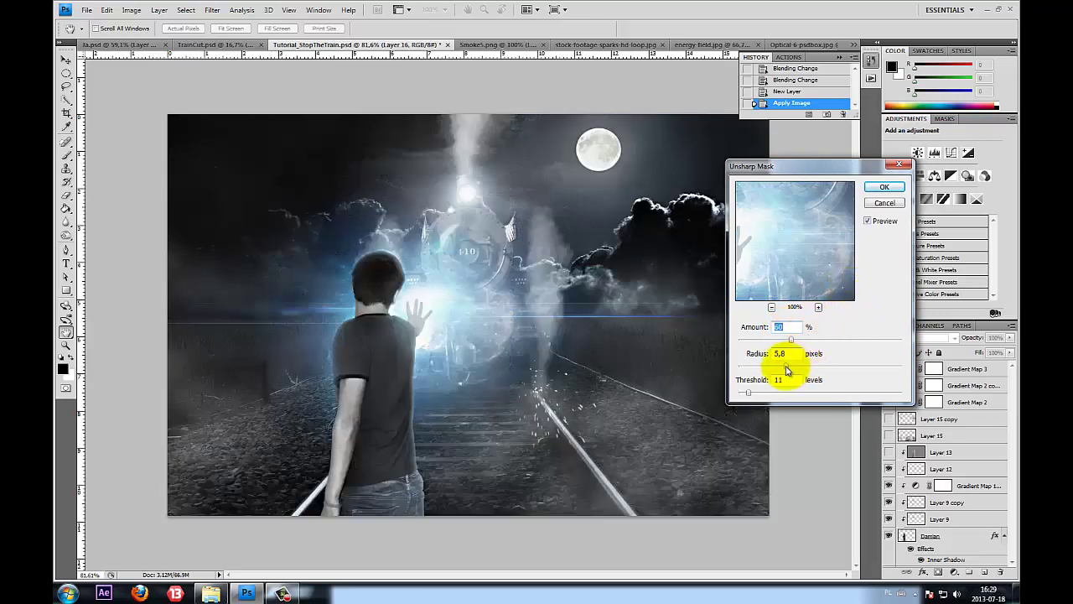
Try a Radius of about 12 pixels and Thresholds from 159 down to a low value
{"action": "mouse_move", "coordinate": [779, 370]}
{"action": "left_mouse_down"}
{"action": "mouse_move", "coordinate": [814, 366]}
{"action": "mouse_move", "coordinate": [803, 367]}
{"action": "left_mouse_up"}
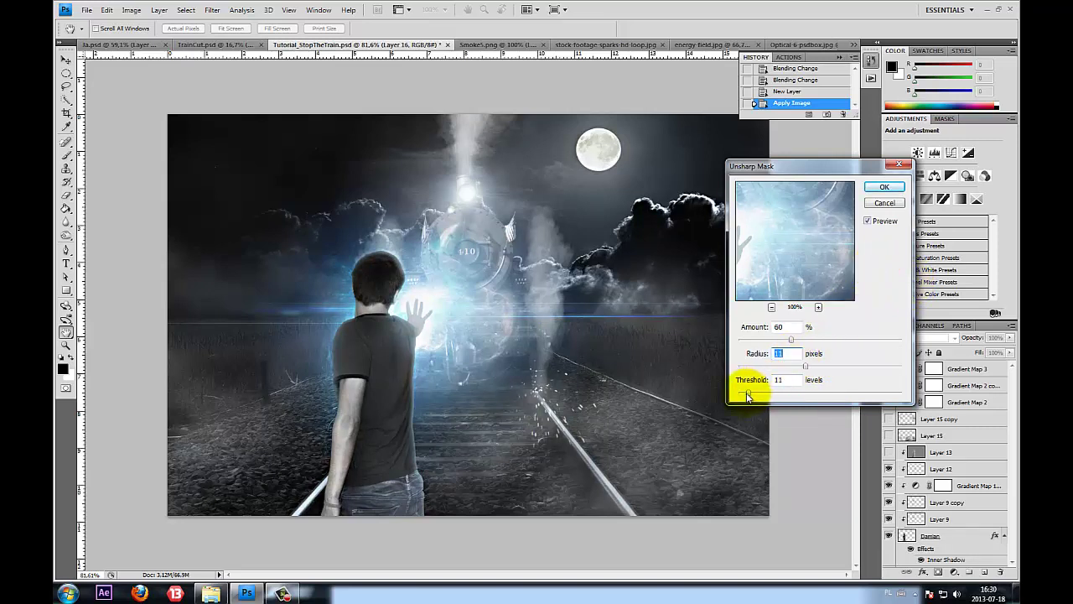
{"action": "left_click", "coordinate": [780, 399]}
{"action": "left_click", "coordinate": [798, 395]}
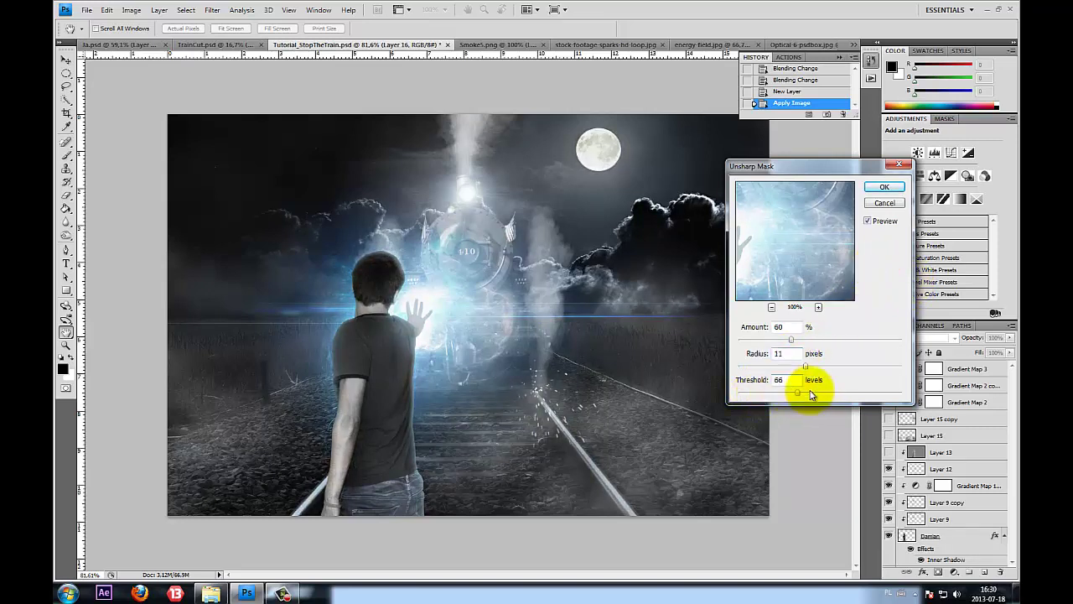
{"action": "left_click_drag", "start_coordinate": [855, 394], "coordinate": [877, 392]}
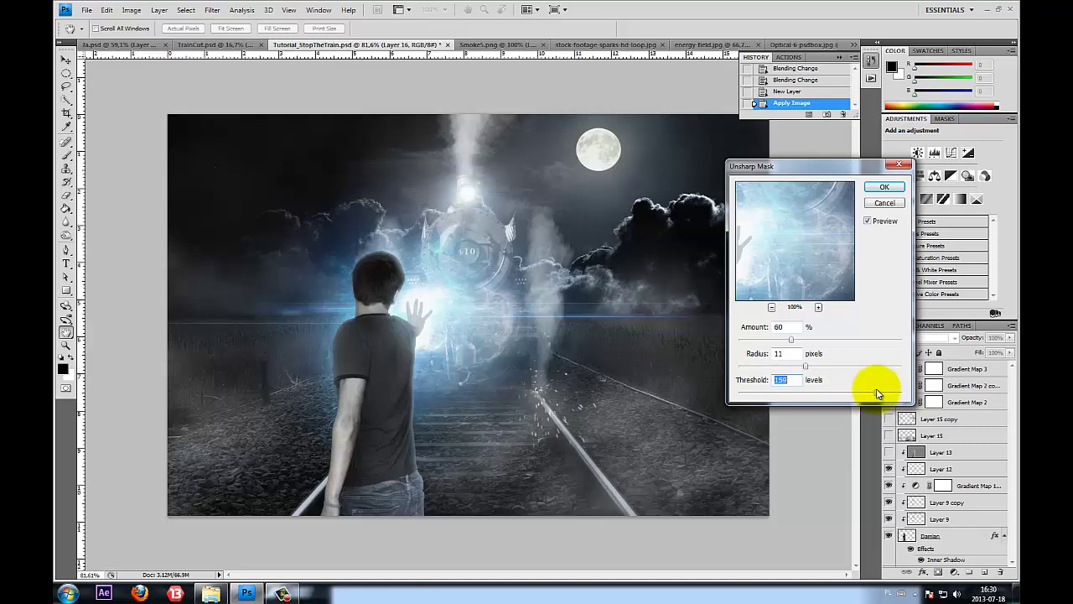
{"action": "type", "text": "14"}
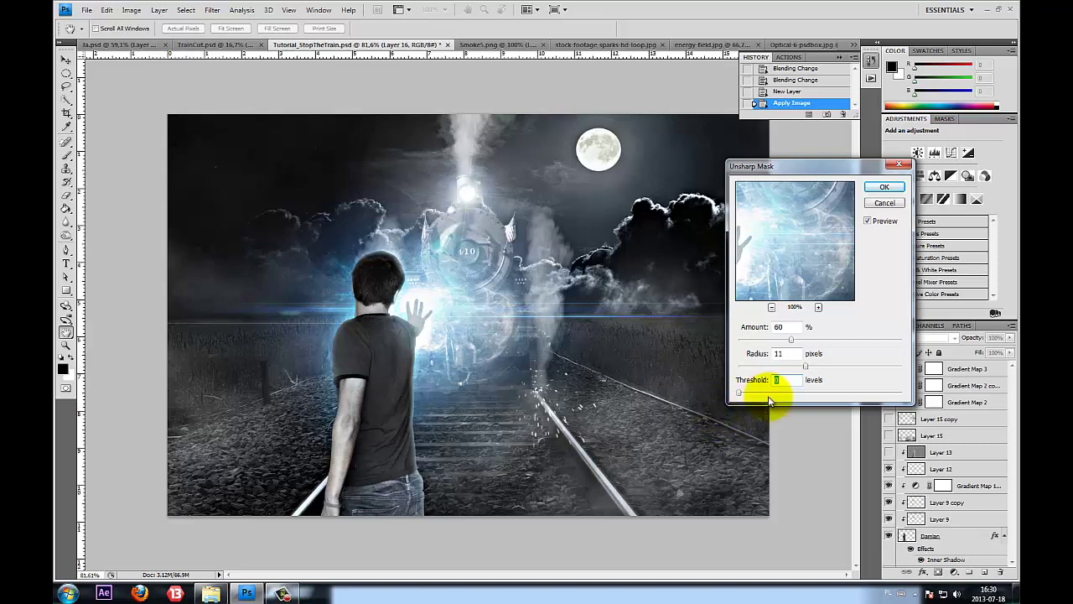
{"action": "left_click_drag", "start_coordinate": [739, 393], "coordinate": [757, 395]}
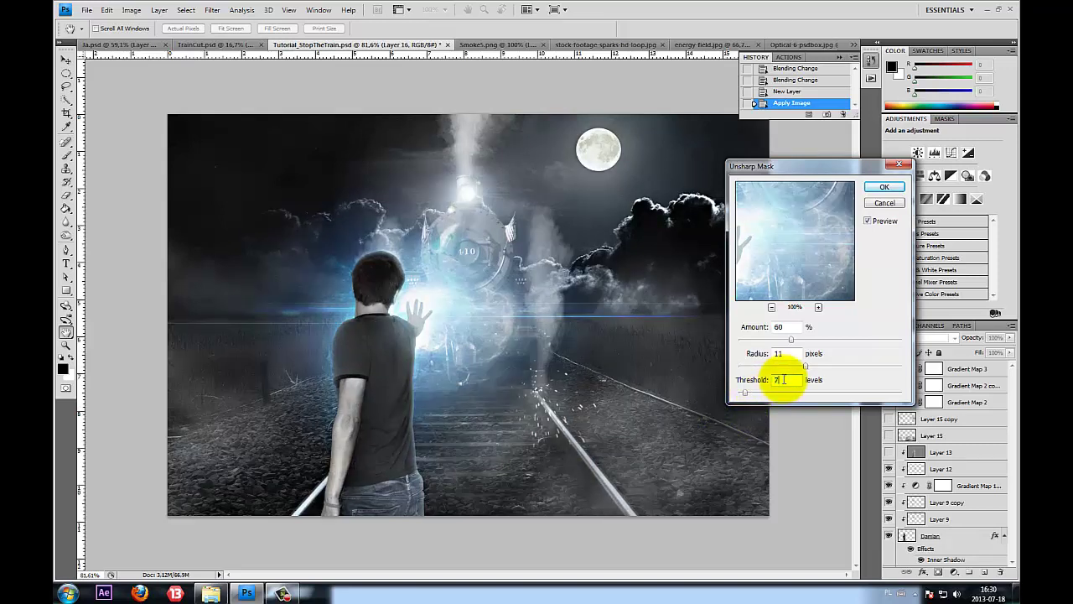
Compare with preview on and off, then apply Amount 60%, Radius 9,3 px, Threshold 11
{"action": "left_click", "coordinate": [872, 221]}
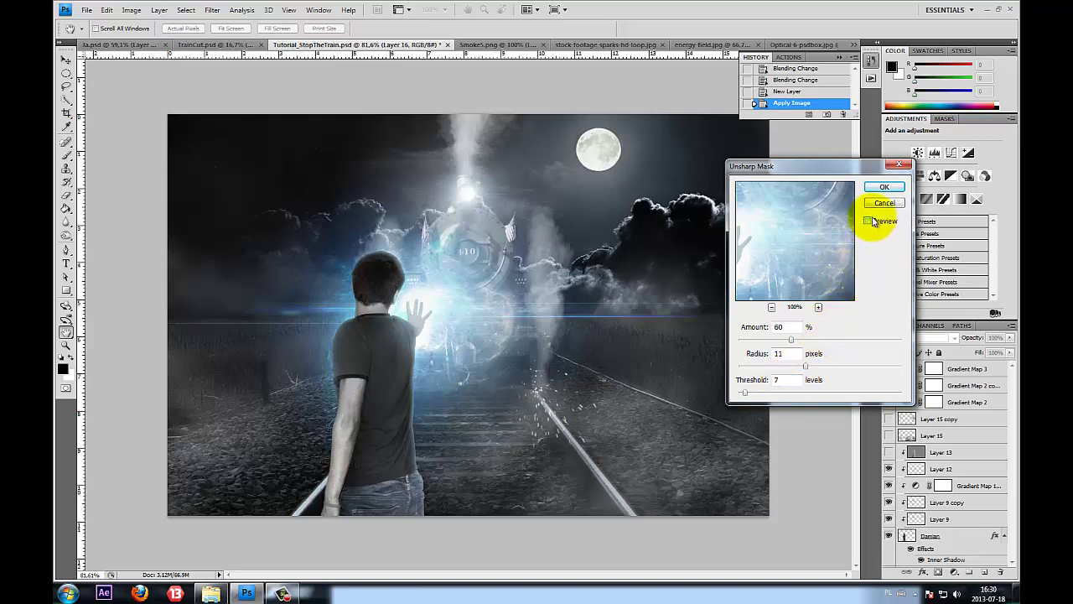
{"action": "left_click", "coordinate": [870, 220]}
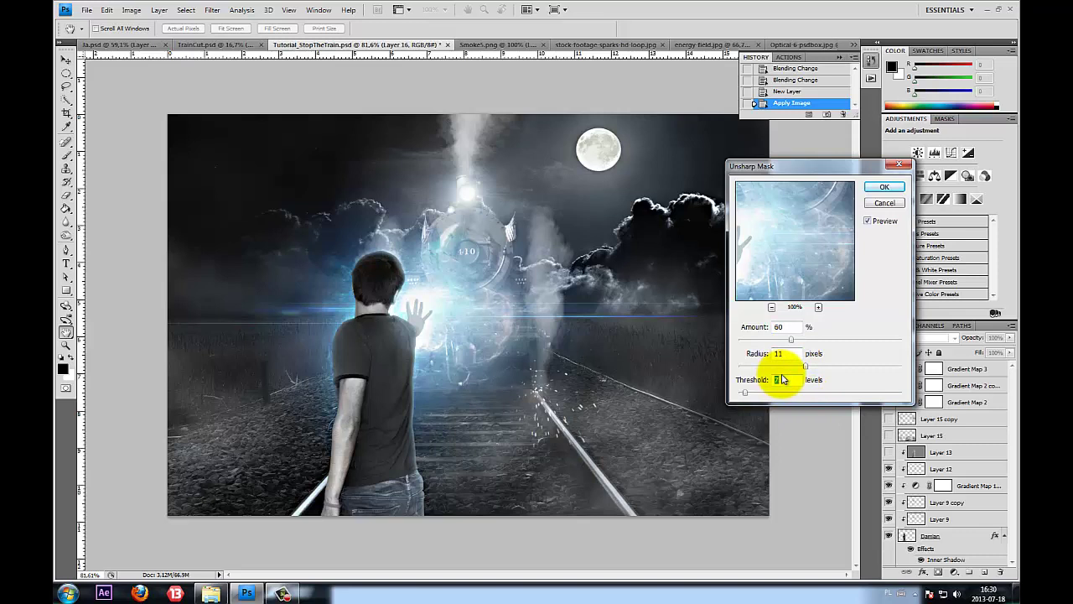
{"action": "left_click", "coordinate": [870, 220]}
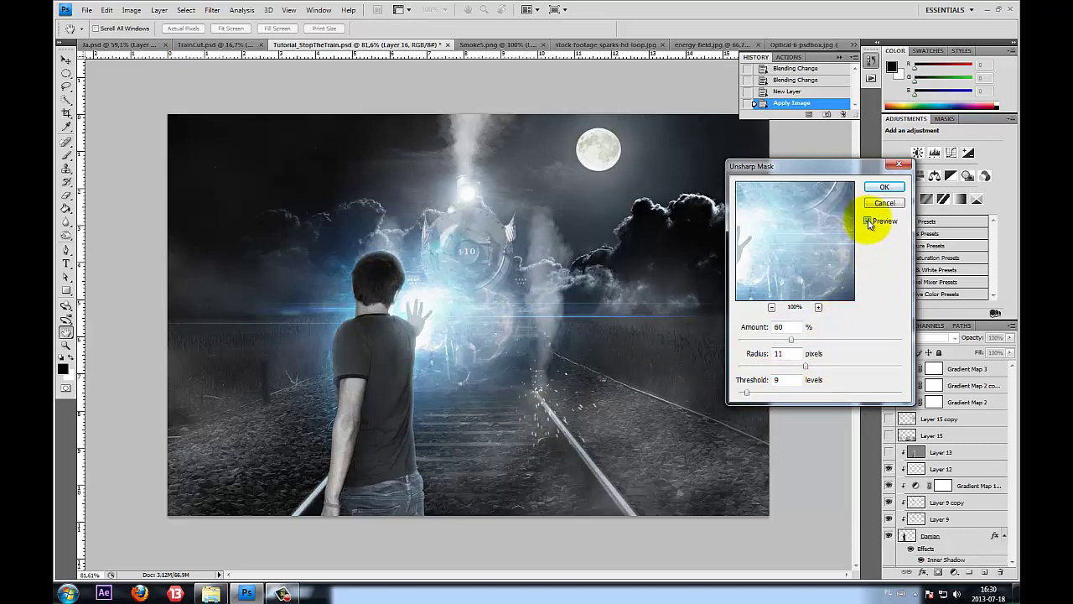
{"action": "left_click", "coordinate": [737, 378]}
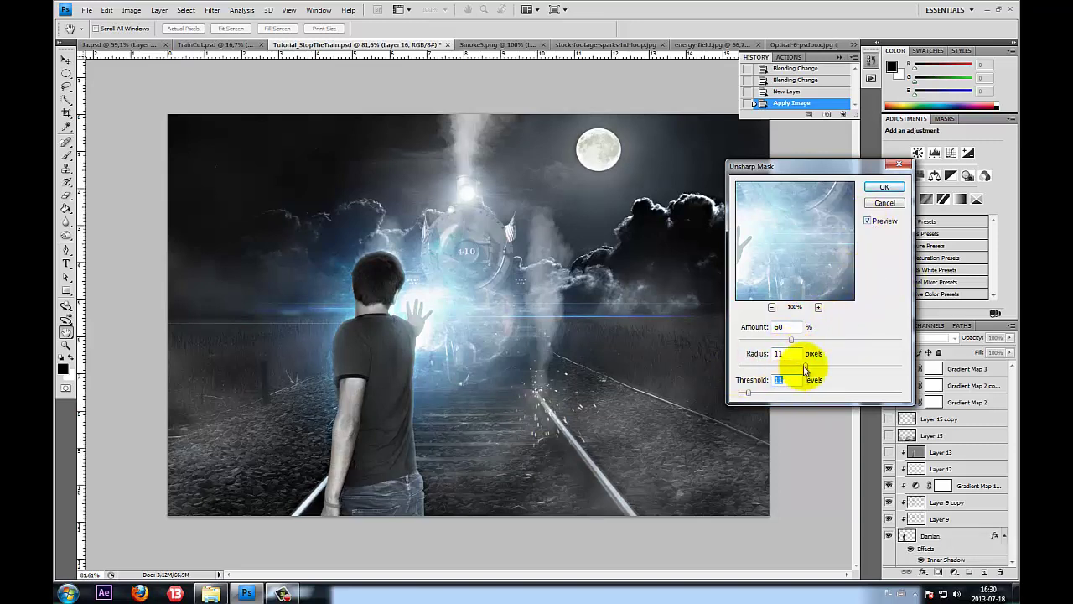
{"action": "key", "text": "shift+Tab"}
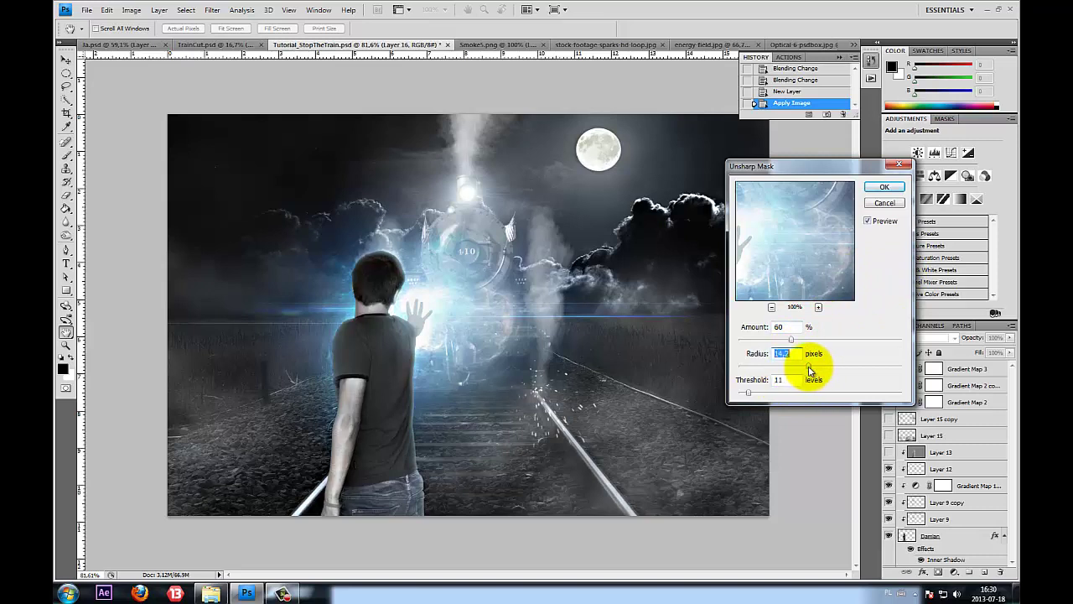
{"action": "left_click", "coordinate": [869, 222]}
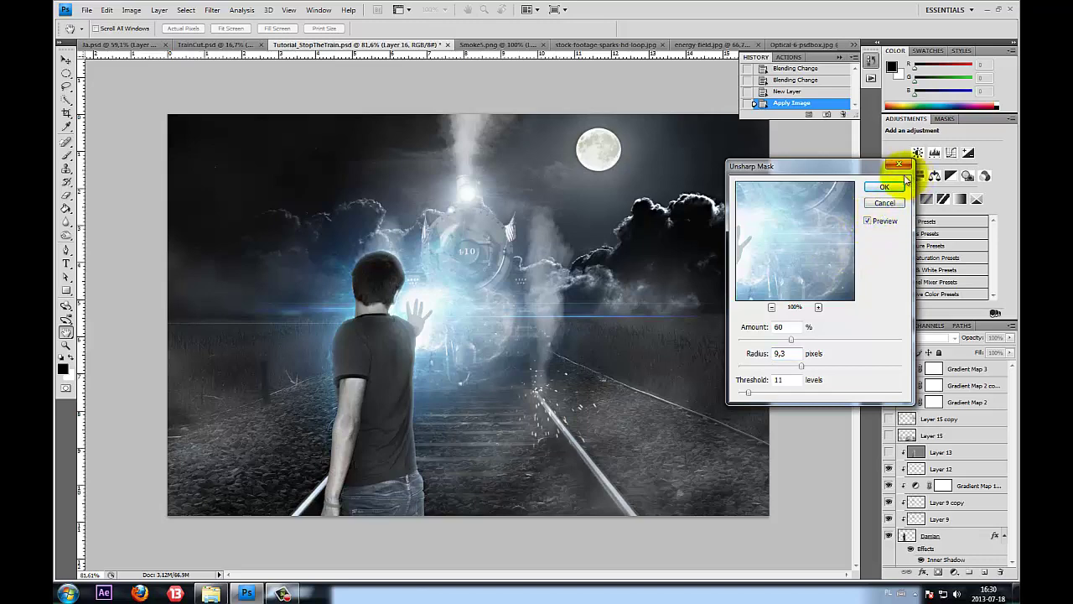
{"action": "left_click", "coordinate": [884, 186]}
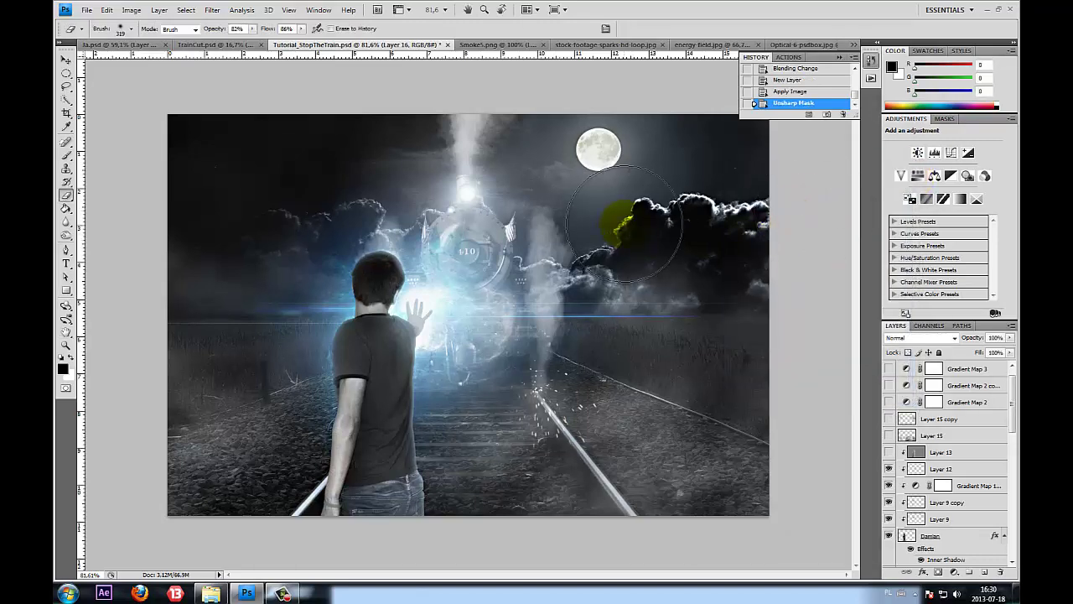
{"action": "scroll", "coordinate": [721, 168], "scroll_direction": "up", "scroll_amount": 2}
{"action": "scroll", "coordinate": [719, 175], "scroll_direction": "up", "scroll_amount": 2}
{"action": "scroll", "coordinate": [519, 205], "scroll_direction": "up", "scroll_amount": 2}
{"action": "scroll", "coordinate": [519, 205], "scroll_direction": "down", "scroll_amount": 1}
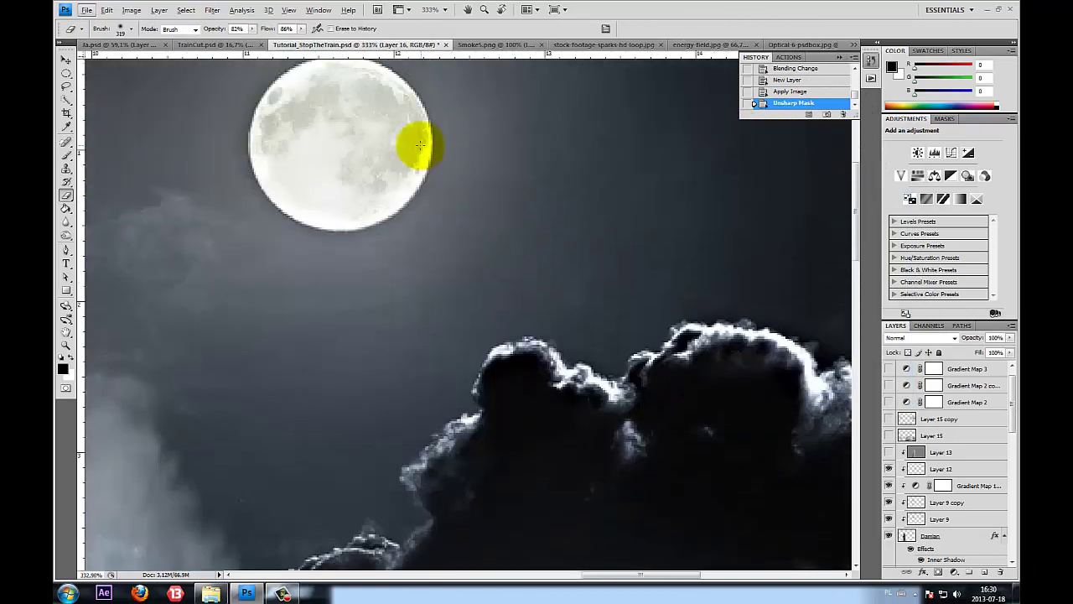
{"action": "scroll", "coordinate": [419, 243], "scroll_direction": "down", "scroll_amount": 1}
{"action": "scroll", "coordinate": [327, 268], "scroll_direction": "down", "scroll_amount": 2}
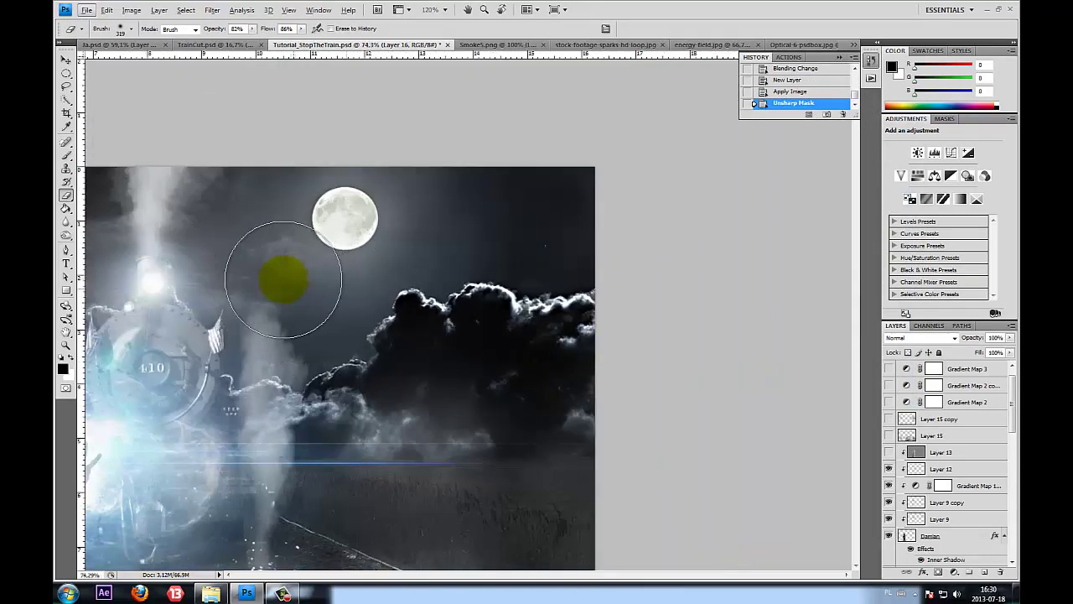
{"action": "scroll", "coordinate": [282, 276], "scroll_direction": "down", "scroll_amount": 1}
{"action": "scroll", "coordinate": [232, 296], "scroll_direction": "up", "scroll_amount": 2}
{"action": "scroll", "coordinate": [582, 192], "scroll_direction": "up", "scroll_amount": 1}
{"action": "scroll", "coordinate": [731, 240], "scroll_direction": "up", "scroll_amount": 1}
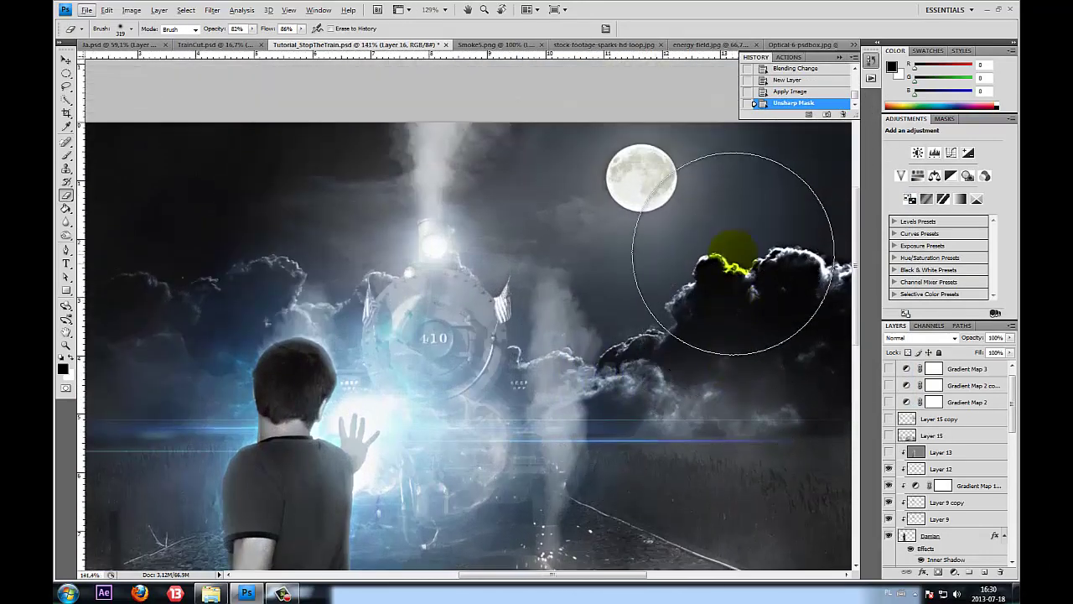
{"action": "scroll", "coordinate": [707, 276], "scroll_direction": "up", "scroll_amount": 1}
{"action": "scroll", "coordinate": [300, 317], "scroll_direction": "down", "scroll_amount": 2}
{"action": "scroll", "coordinate": [295, 320], "scroll_direction": "down", "scroll_amount": 1}
{"action": "scroll", "coordinate": [287, 311], "scroll_direction": "down", "scroll_amount": 1}
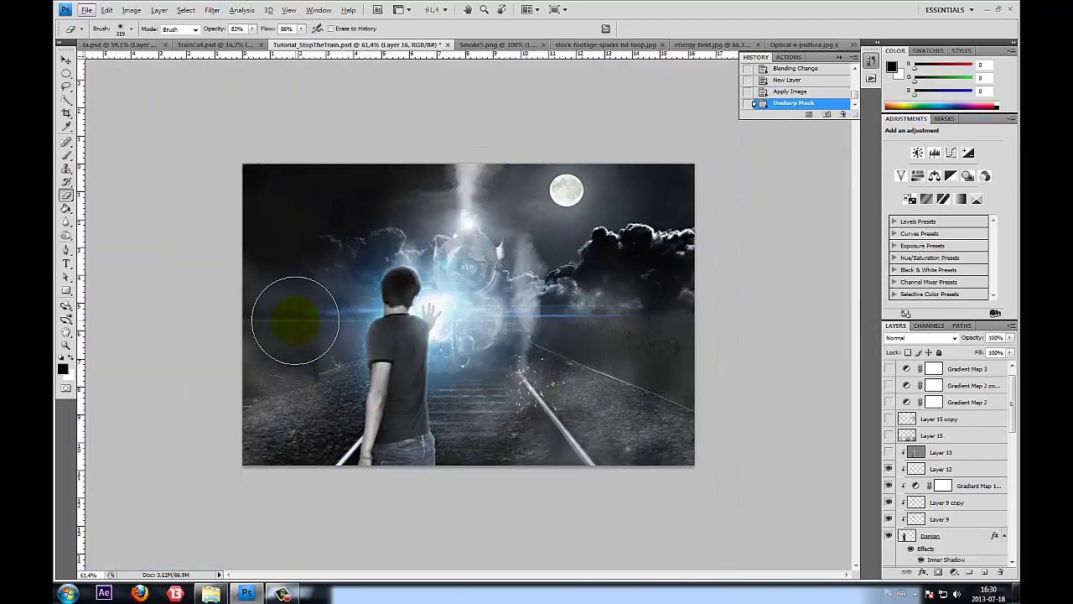
{"action": "scroll", "coordinate": [282, 319], "scroll_direction": "down", "scroll_amount": 2}
{"action": "scroll", "coordinate": [283, 312], "scroll_direction": "up", "scroll_amount": 3}
{"action": "scroll", "coordinate": [178, 374], "scroll_direction": "down", "scroll_amount": 1}
{"action": "scroll", "coordinate": [178, 375], "scroll_direction": "up", "scroll_amount": 1}
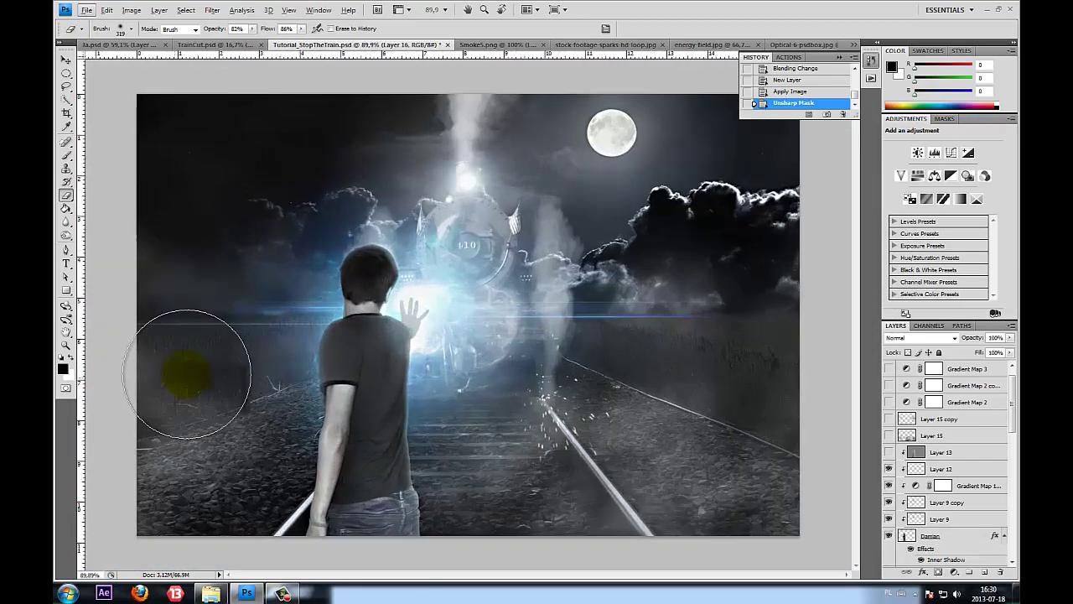
{"action": "scroll", "coordinate": [192, 373], "scroll_direction": "down", "scroll_amount": 1}
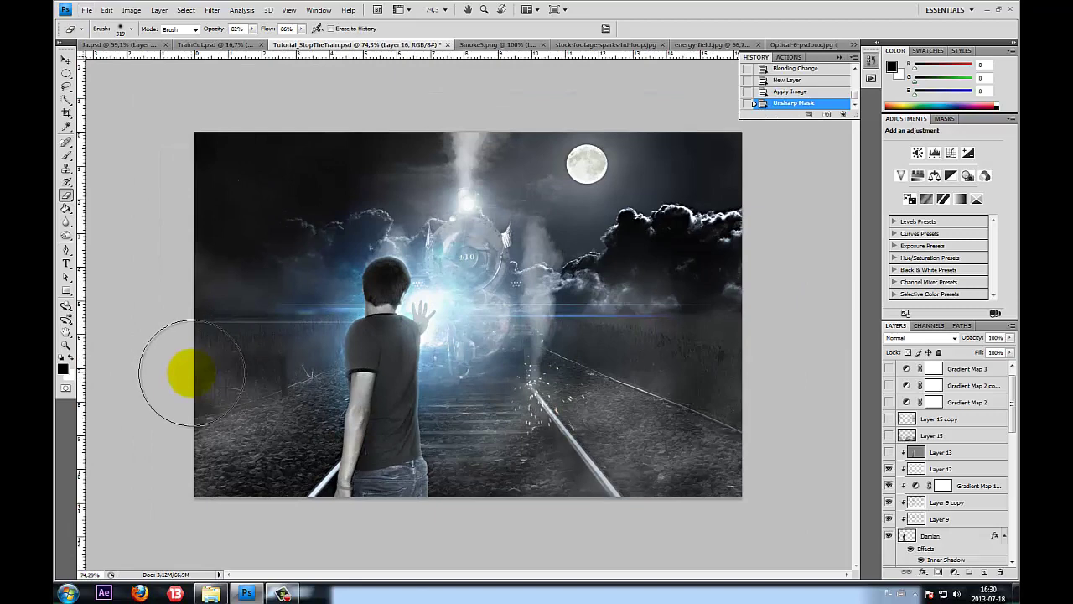
{"action": "scroll", "coordinate": [191, 372], "scroll_direction": "up", "scroll_amount": 1}
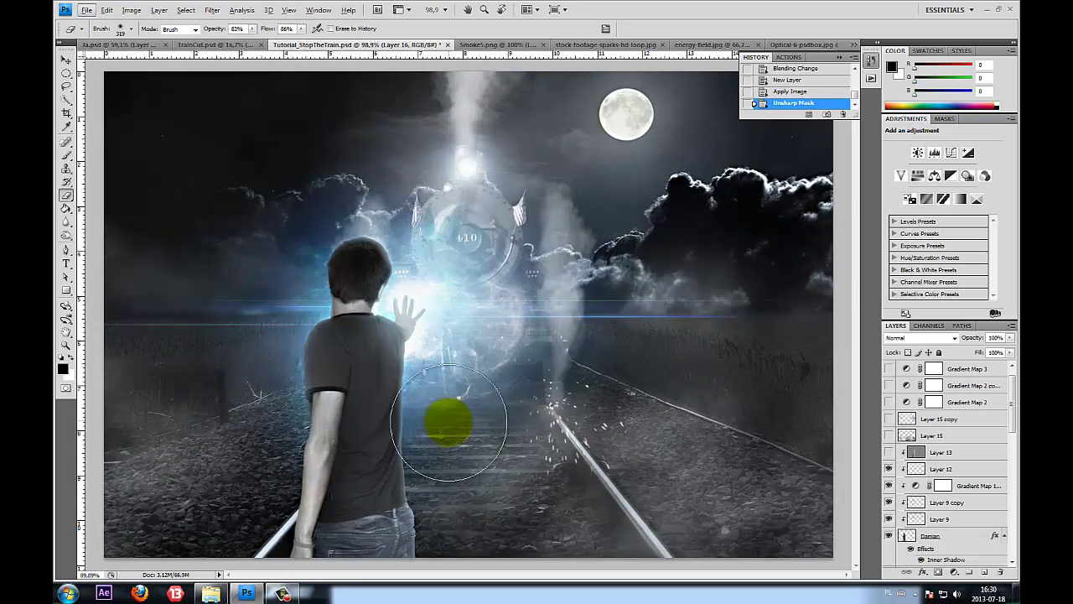
{"action": "scroll", "coordinate": [449, 422], "scroll_direction": "down", "scroll_amount": 1}
{"action": "scroll", "coordinate": [234, 415], "scroll_direction": "down", "scroll_amount": 2}
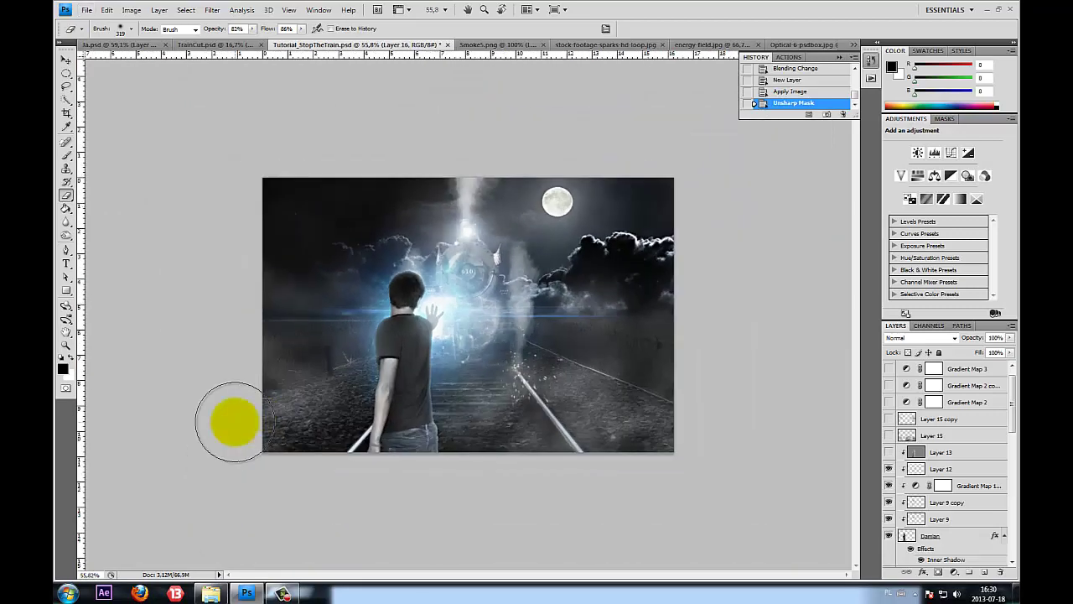
{"action": "scroll", "coordinate": [891, 403], "scroll_direction": "up", "scroll_amount": 1}
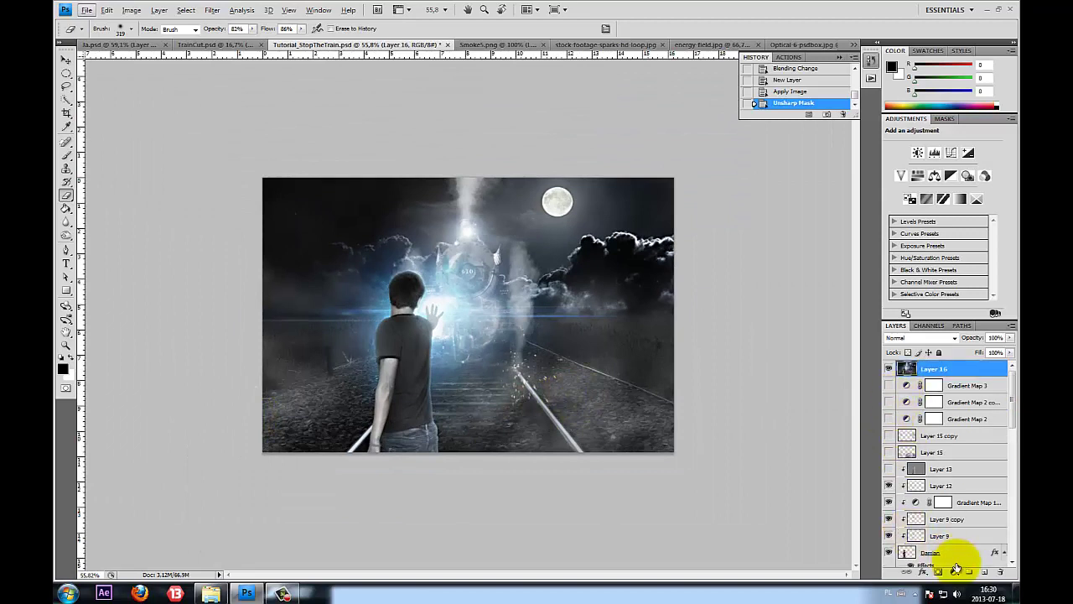
On a new Layer 17, fill a thin strip across the image top with black
{"action": "left_click", "coordinate": [987, 572]}
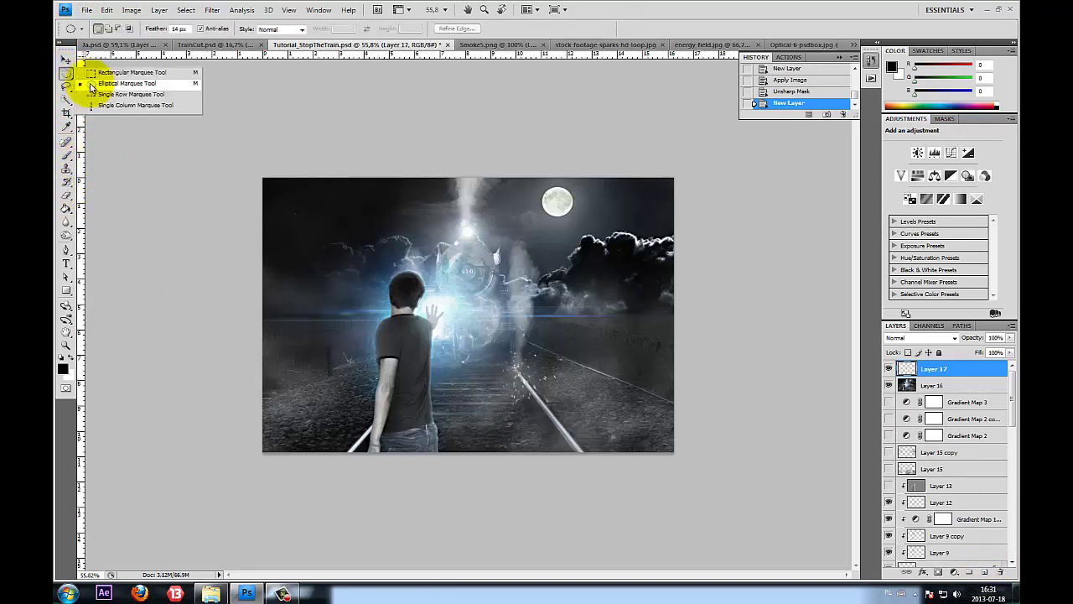
{"action": "left_click_drag", "start_coordinate": [68, 72], "coordinate": [101, 72]}
{"action": "left_click_drag", "start_coordinate": [631, 171], "coordinate": [757, 189]}
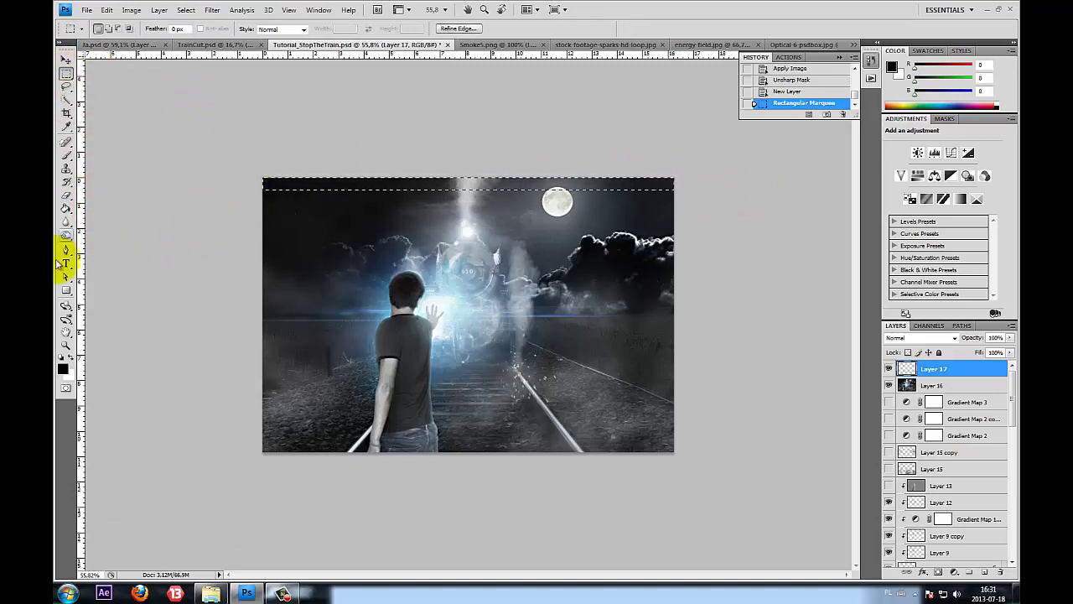
{"action": "left_click", "coordinate": [67, 210]}
{"action": "left_click", "coordinate": [270, 184]}
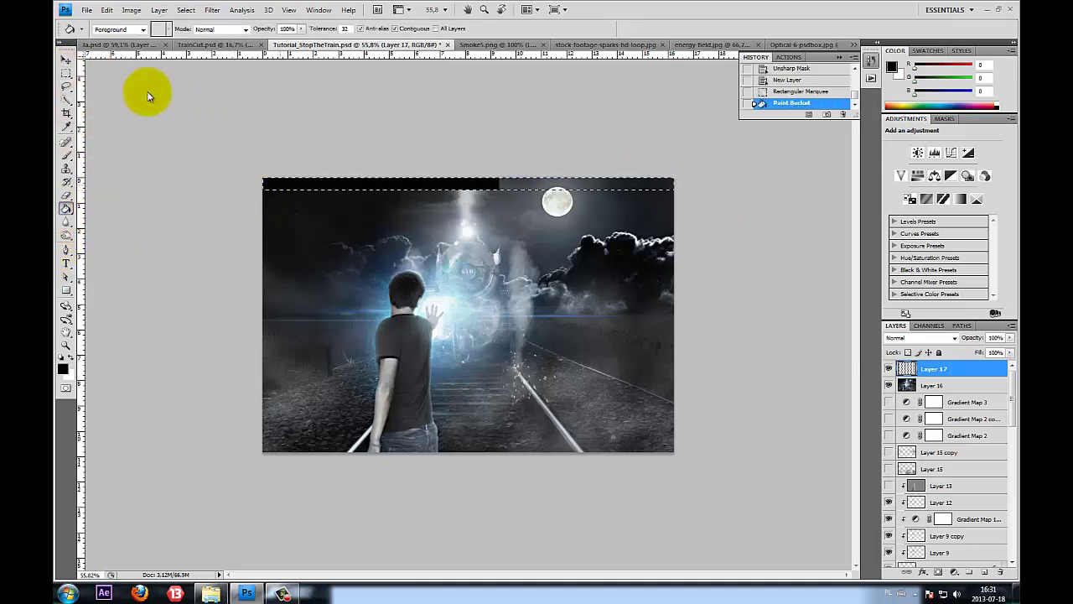
Copy the black bar down to the bottom edge, deselect, and zoom to view the image
{"action": "left_click", "coordinate": [67, 61]}
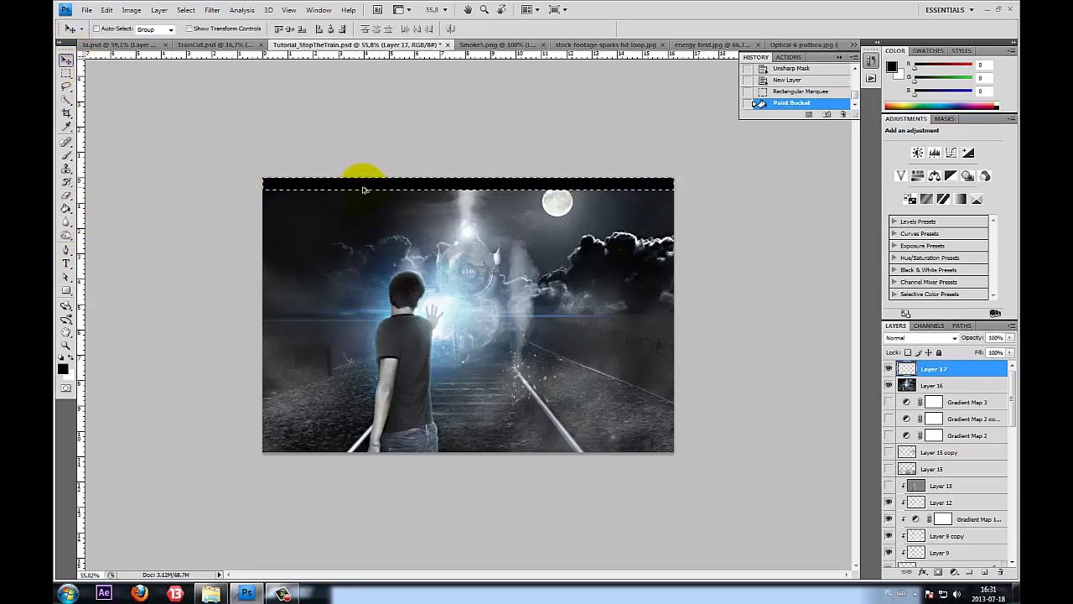
{"action": "left_click_drag", "start_coordinate": [364, 190], "coordinate": [342, 450]}
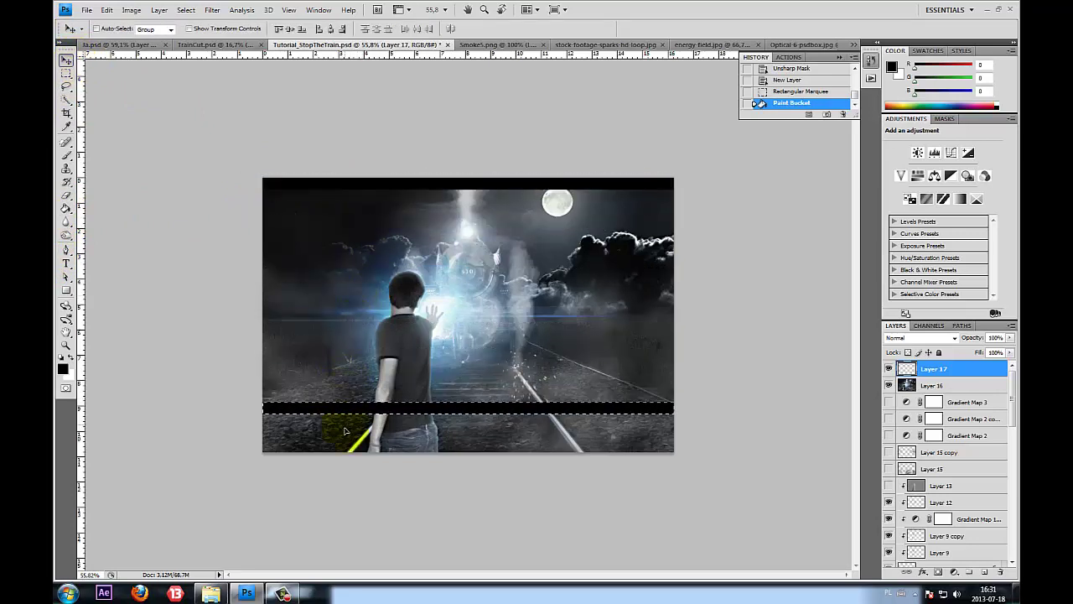
{"action": "left_click", "coordinate": [186, 9]}
{"action": "left_click", "coordinate": [198, 35]}
{"action": "key", "text": "ctrl+0"}
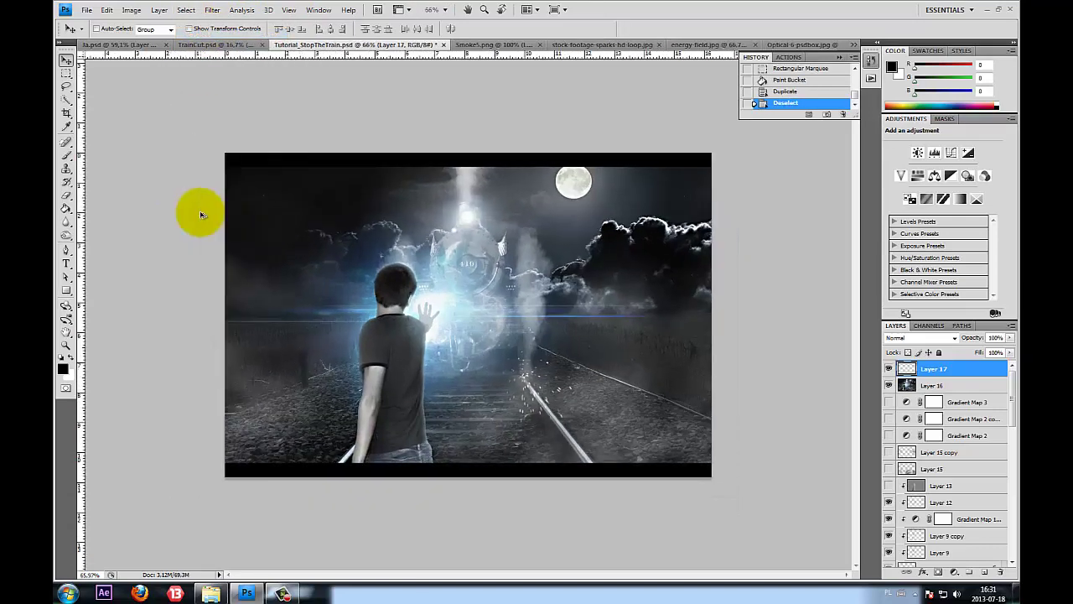
{"action": "key", "text": "ctrl+plus"}
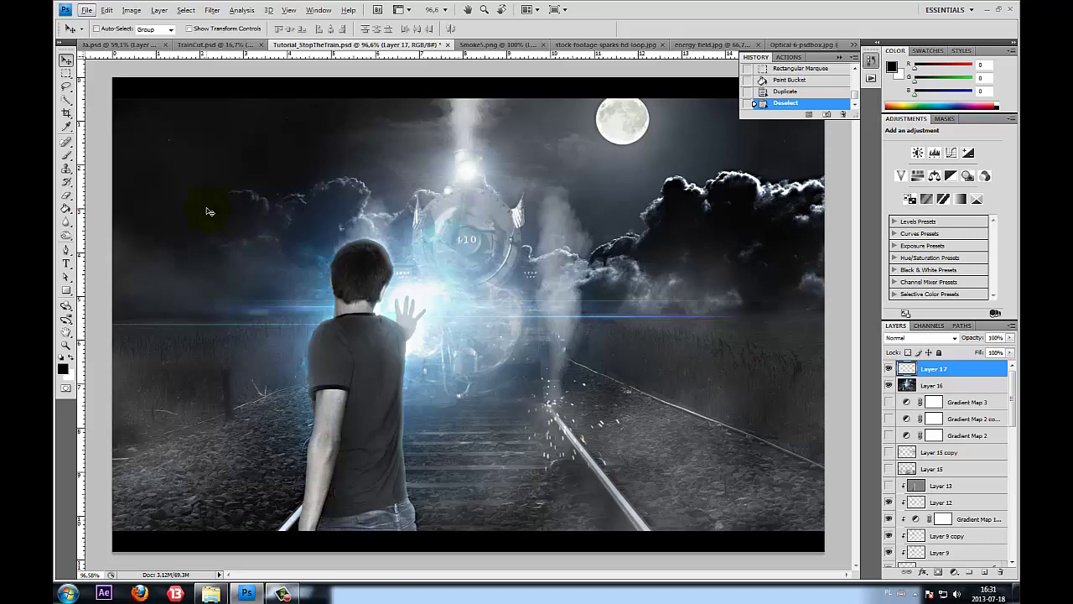
{"action": "key", "text": "ctrl+0"}
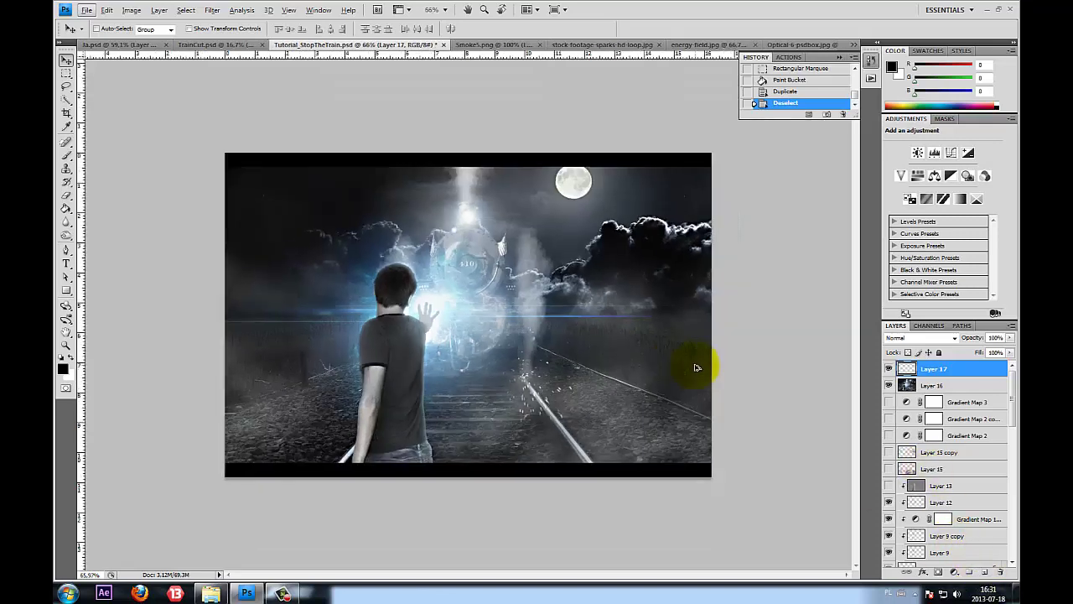
{"action": "scroll", "coordinate": [700, 377], "scroll_direction": "up", "scroll_amount": 1}
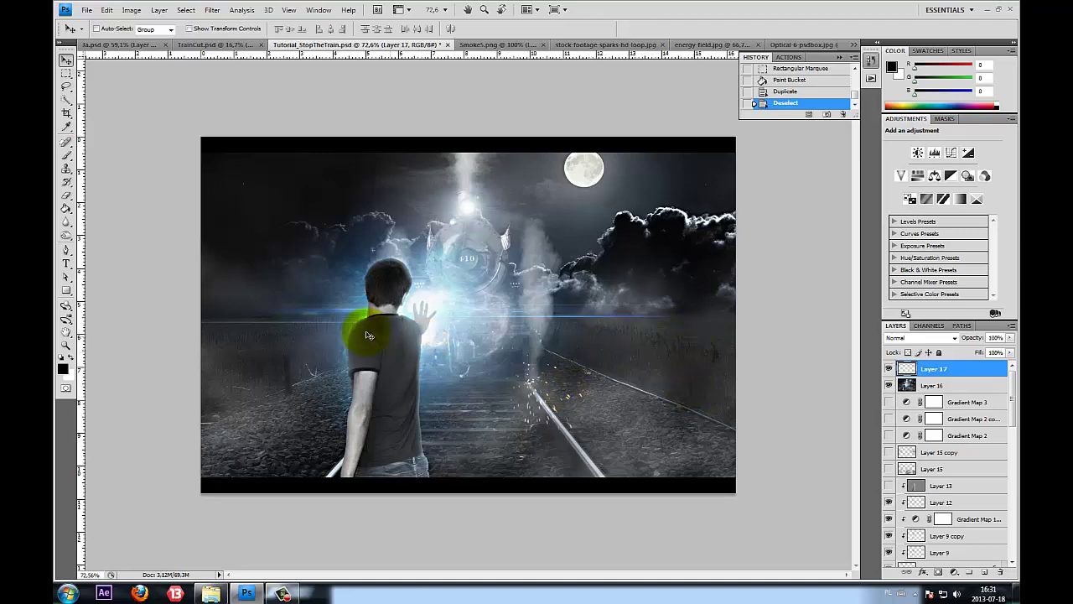
{"action": "scroll", "coordinate": [270, 319], "scroll_direction": "up", "scroll_amount": 2}
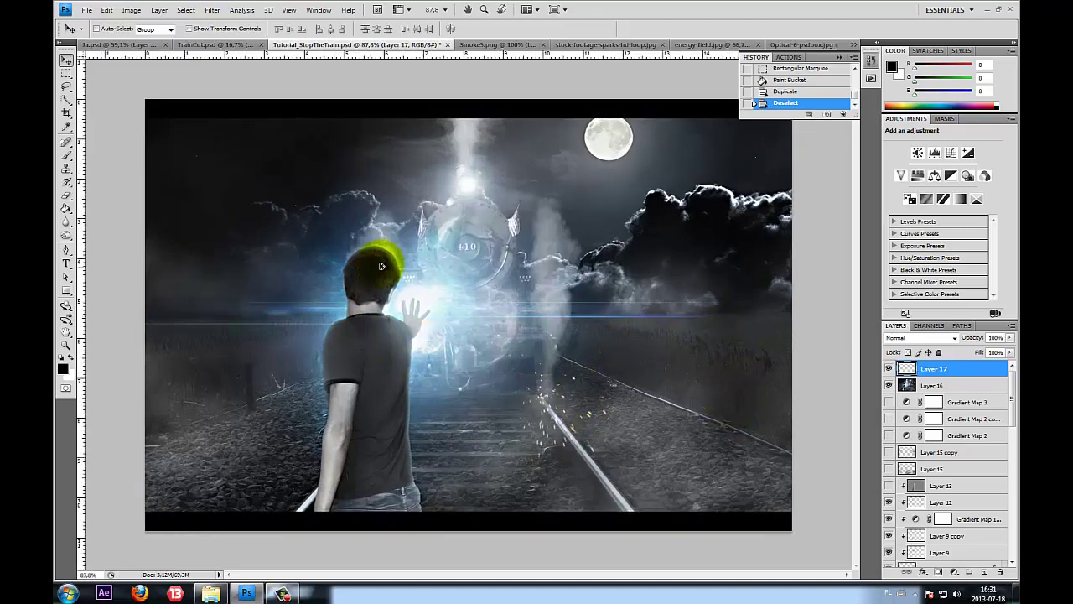
{"action": "scroll", "coordinate": [311, 192], "scroll_direction": "up", "scroll_amount": 1}
{"action": "scroll", "coordinate": [627, 251], "scroll_direction": "down", "scroll_amount": 1}
{"action": "key", "text": "ctrl+0"}
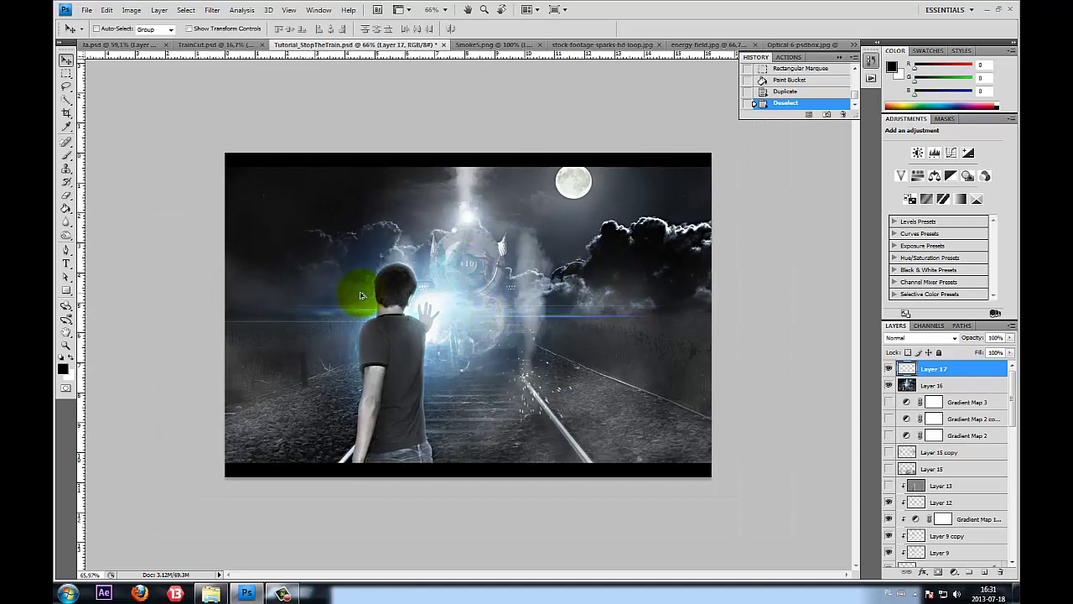
{"action": "scroll", "coordinate": [443, 314], "scroll_direction": "up", "scroll_amount": 1}
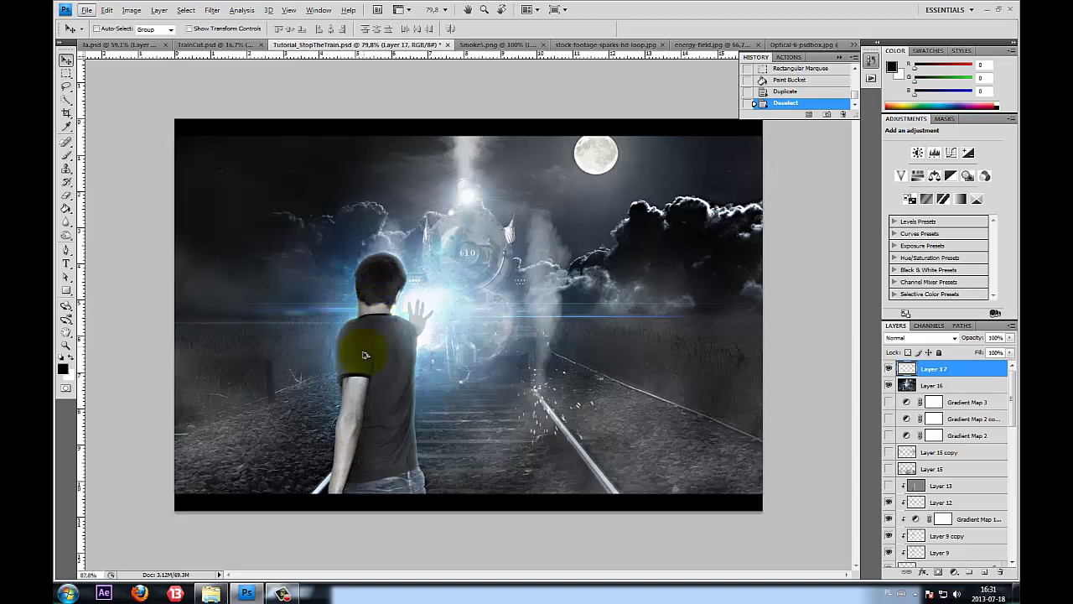
{"action": "scroll", "coordinate": [365, 355], "scroll_direction": "up", "scroll_amount": 1}
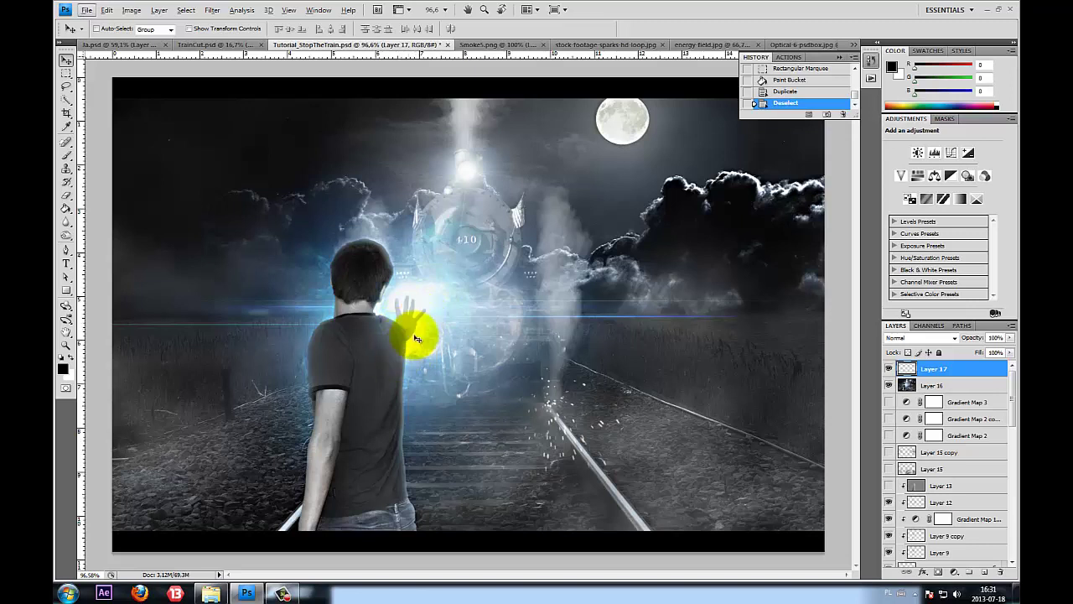
{"action": "key", "text": "alt"}
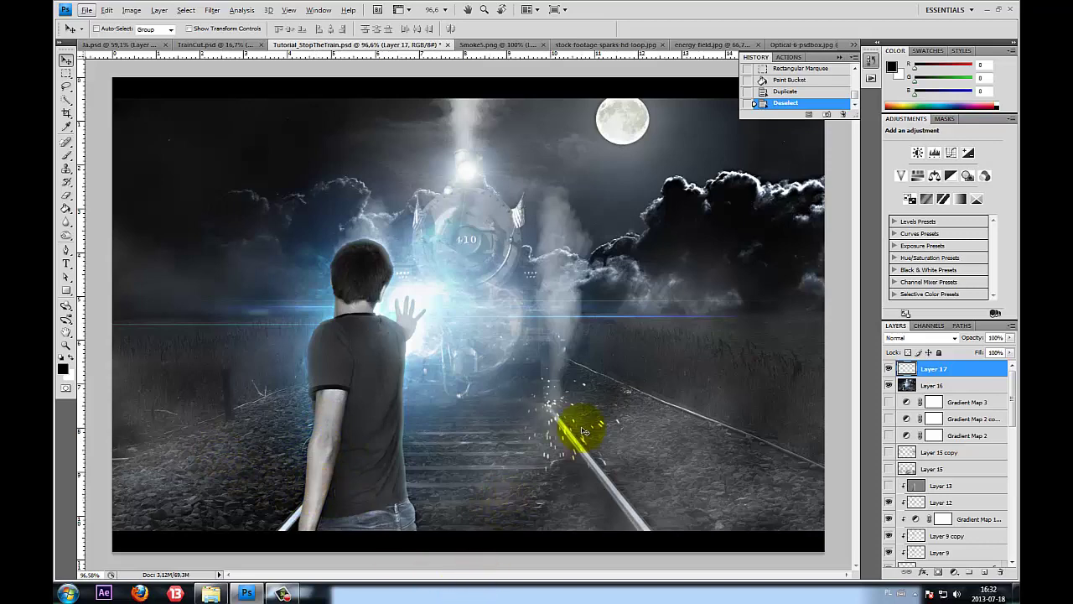
{"action": "scroll", "coordinate": [635, 441], "scroll_direction": "down", "scroll_amount": 1}
{"action": "scroll", "coordinate": [446, 449], "scroll_direction": "up", "scroll_amount": 2}
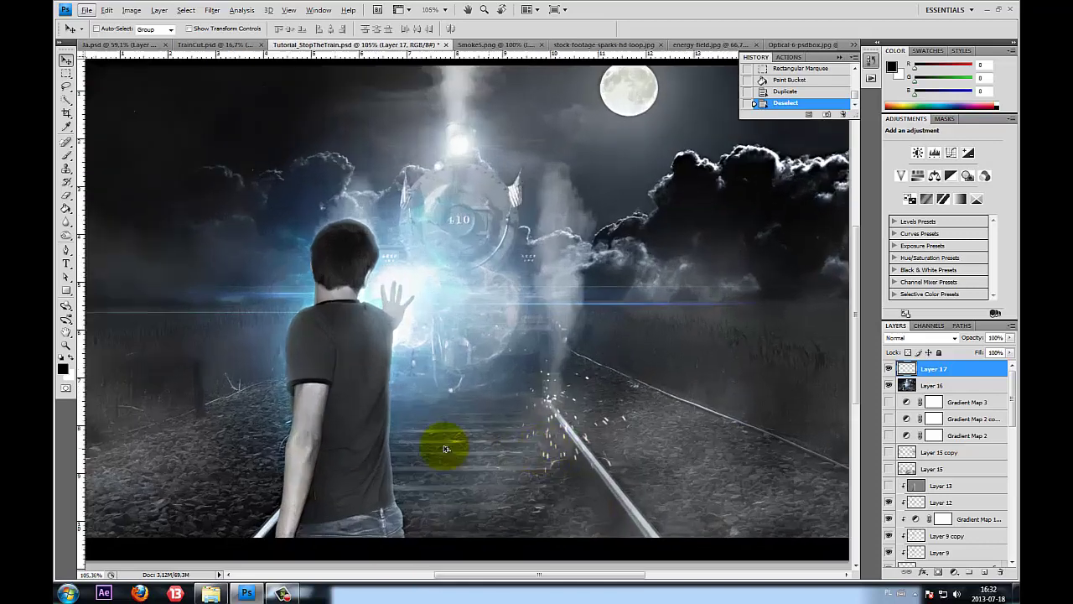
{"action": "scroll", "coordinate": [364, 428], "scroll_direction": "down", "scroll_amount": 1}
{"action": "scroll", "coordinate": [377, 420], "scroll_direction": "up", "scroll_amount": 1}
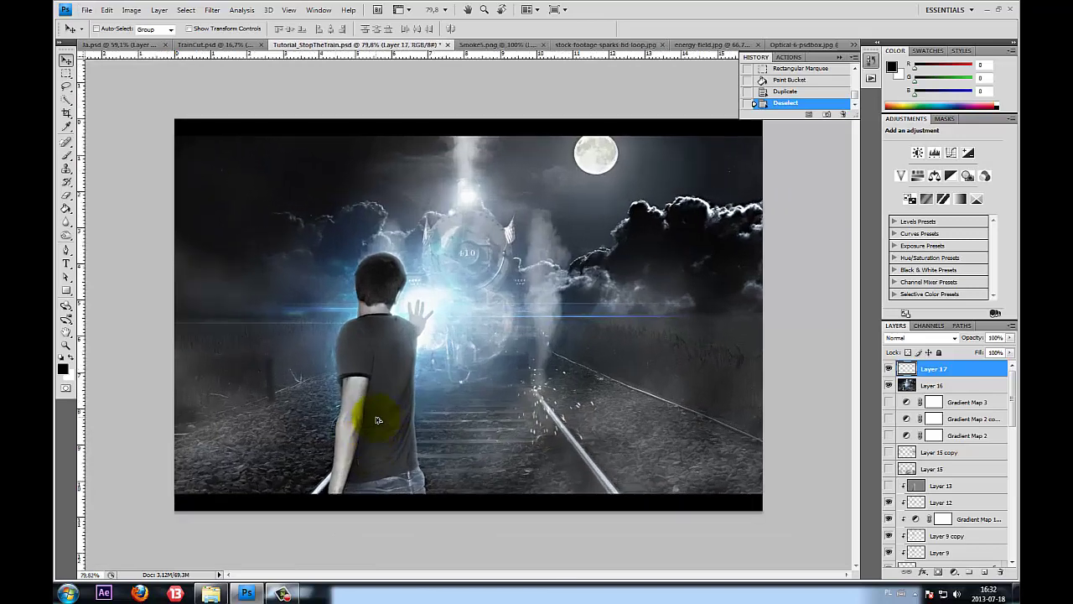
{"action": "scroll", "coordinate": [701, 423], "scroll_direction": "up", "scroll_amount": 1}
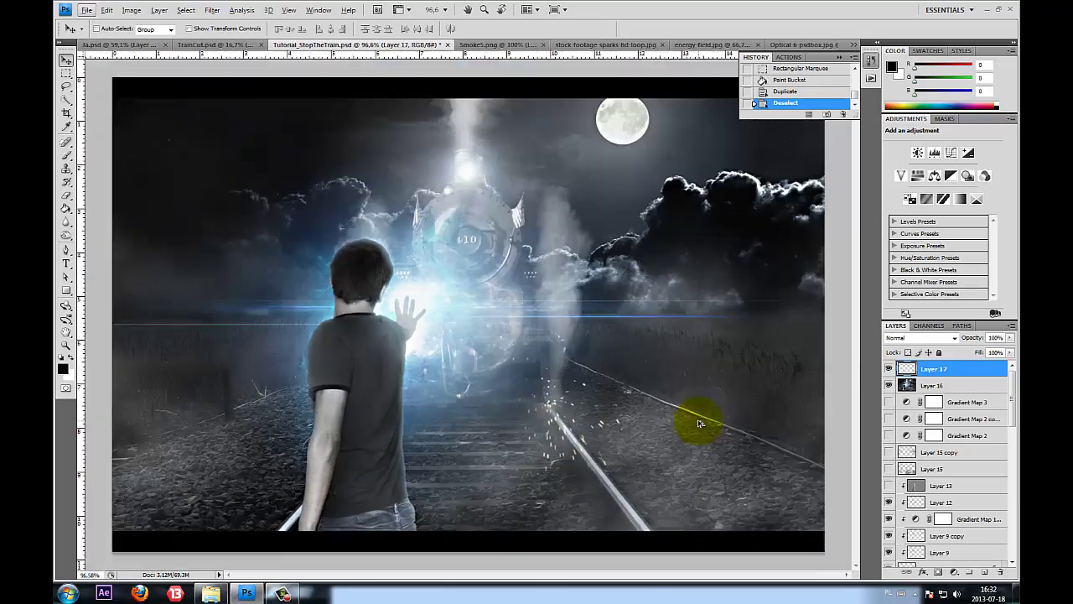
{"action": "scroll", "coordinate": [700, 424], "scroll_direction": "down", "scroll_amount": 1}
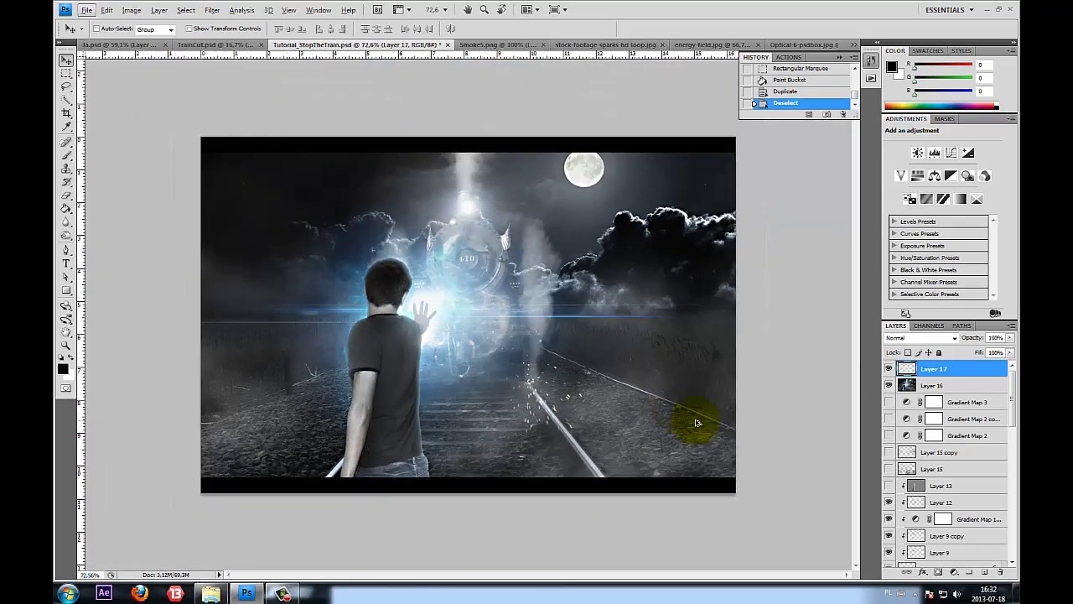
{"action": "scroll", "coordinate": [637, 394], "scroll_direction": "up", "scroll_amount": 1}
{"action": "scroll", "coordinate": [564, 303], "scroll_direction": "down", "scroll_amount": 2}
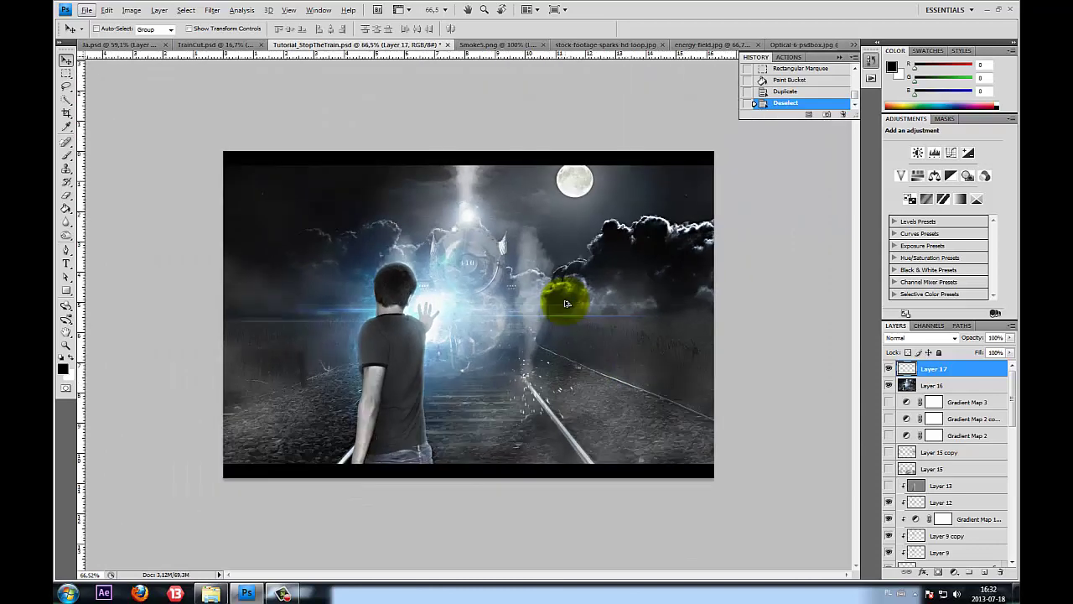
{"action": "scroll", "coordinate": [579, 323], "scroll_direction": "down", "scroll_amount": 1}
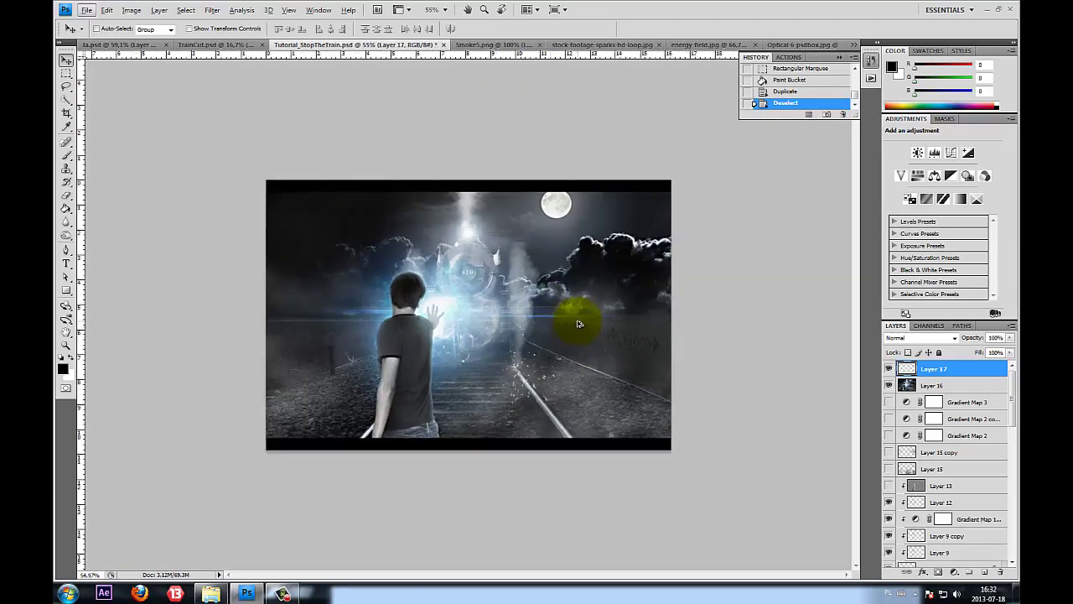
{"action": "left_click", "coordinate": [283, 594]}
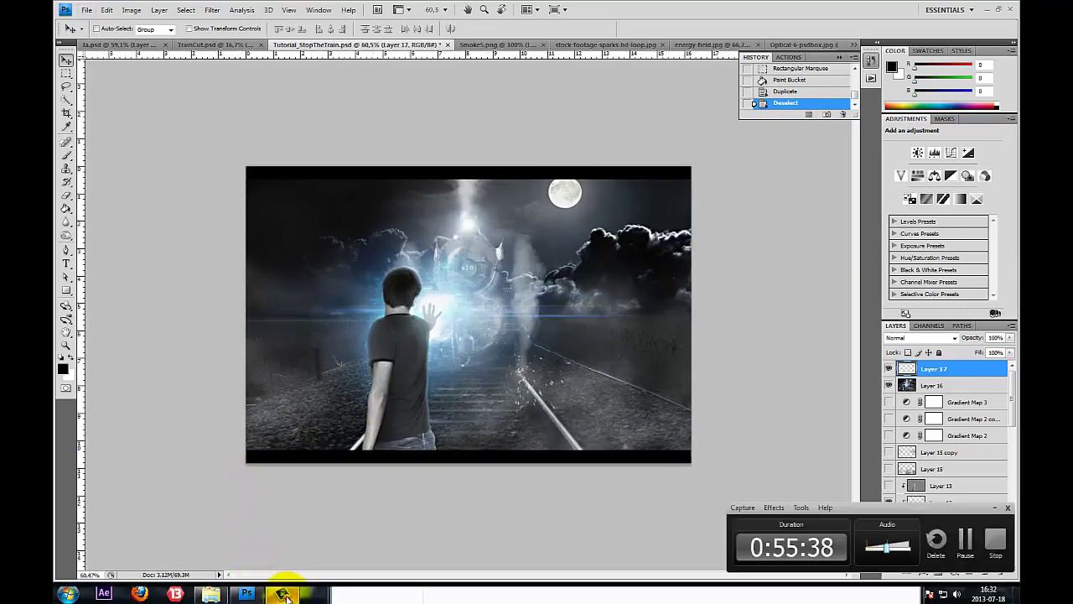
{"action": "left_click", "coordinate": [284, 593]}
{"action": "scroll", "coordinate": [563, 455], "scroll_direction": "down", "scroll_amount": 1}
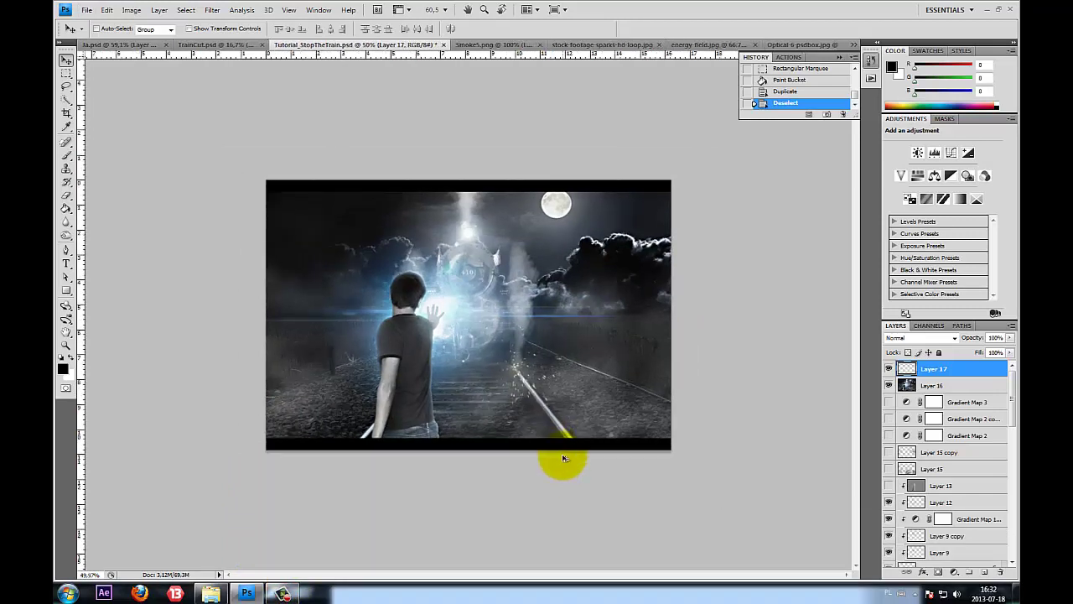
{"action": "scroll", "coordinate": [559, 456], "scroll_direction": "down", "scroll_amount": 1}
{"action": "key", "text": "alt"}
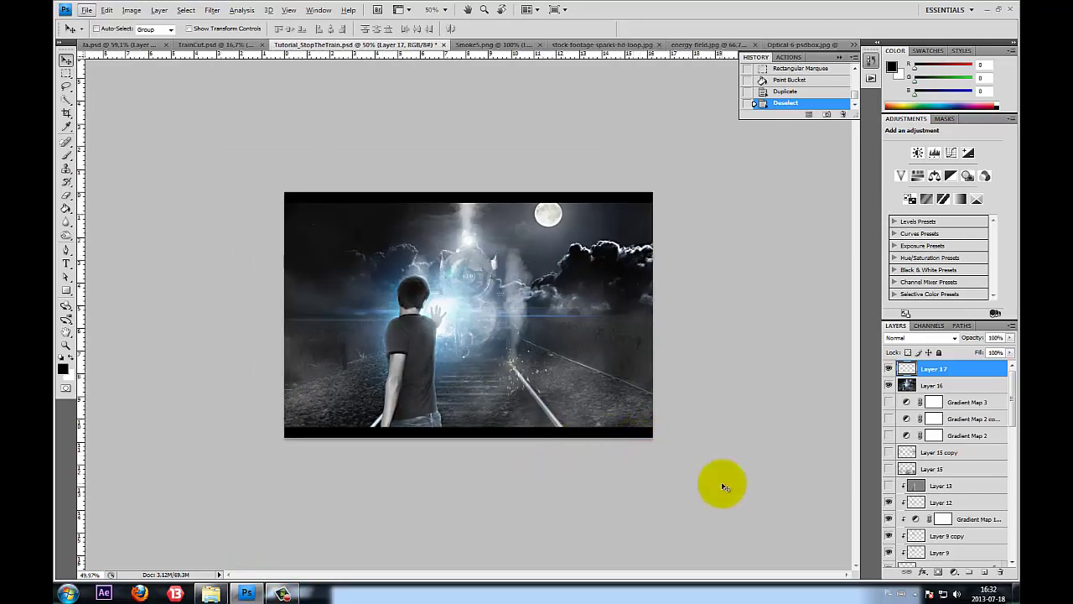